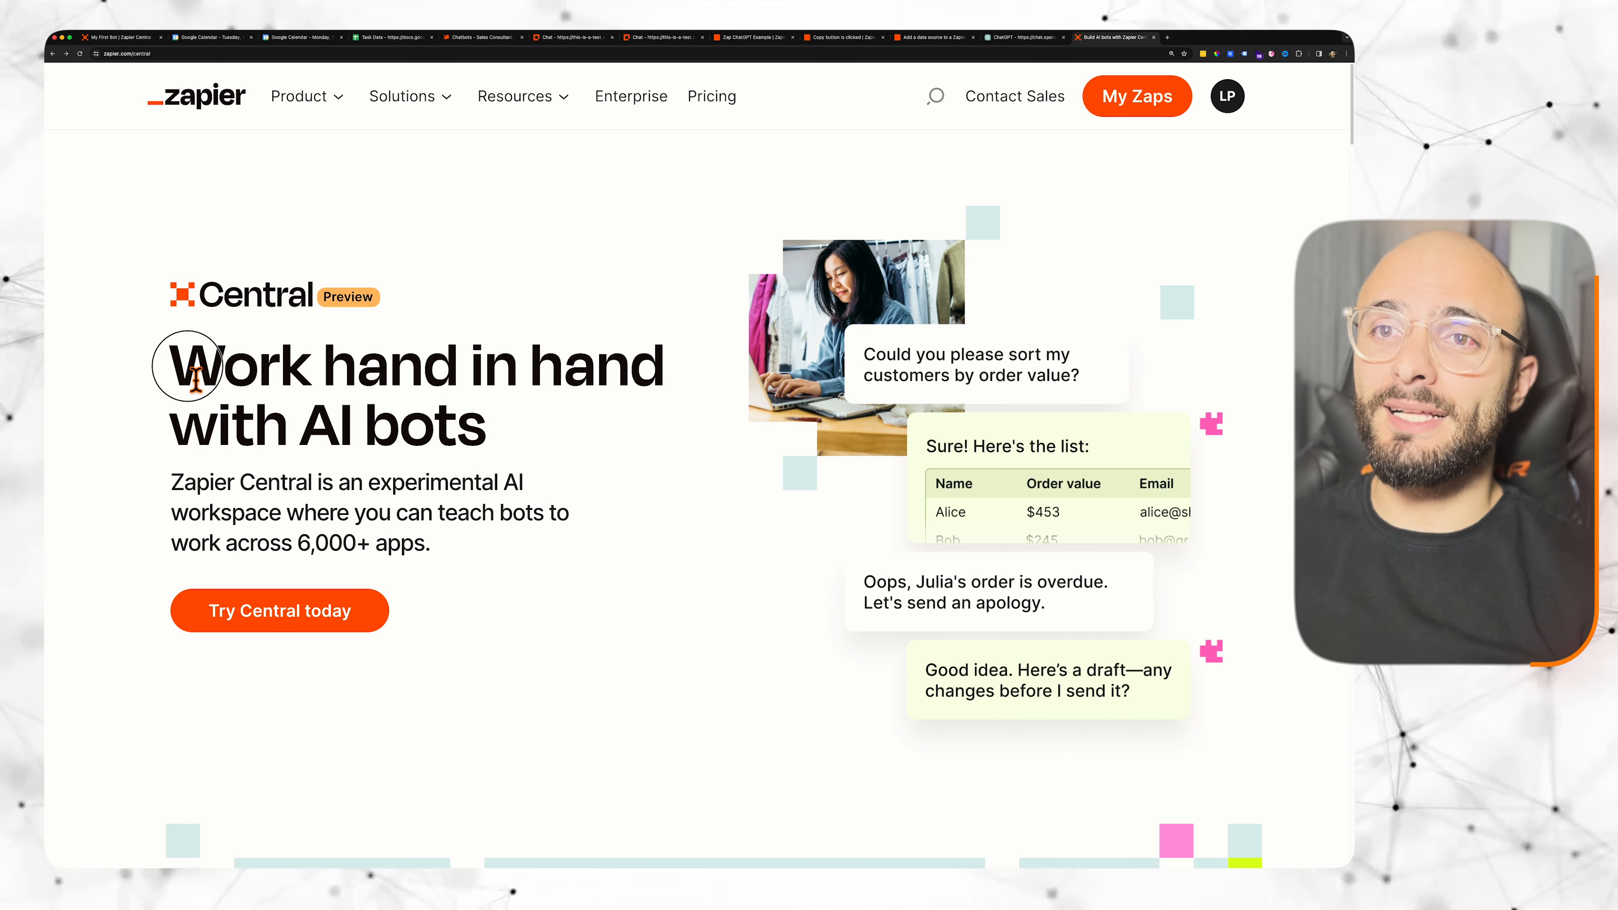
pyautogui.moveTo(195, 377); pyautogui.dragTo(512, 435)
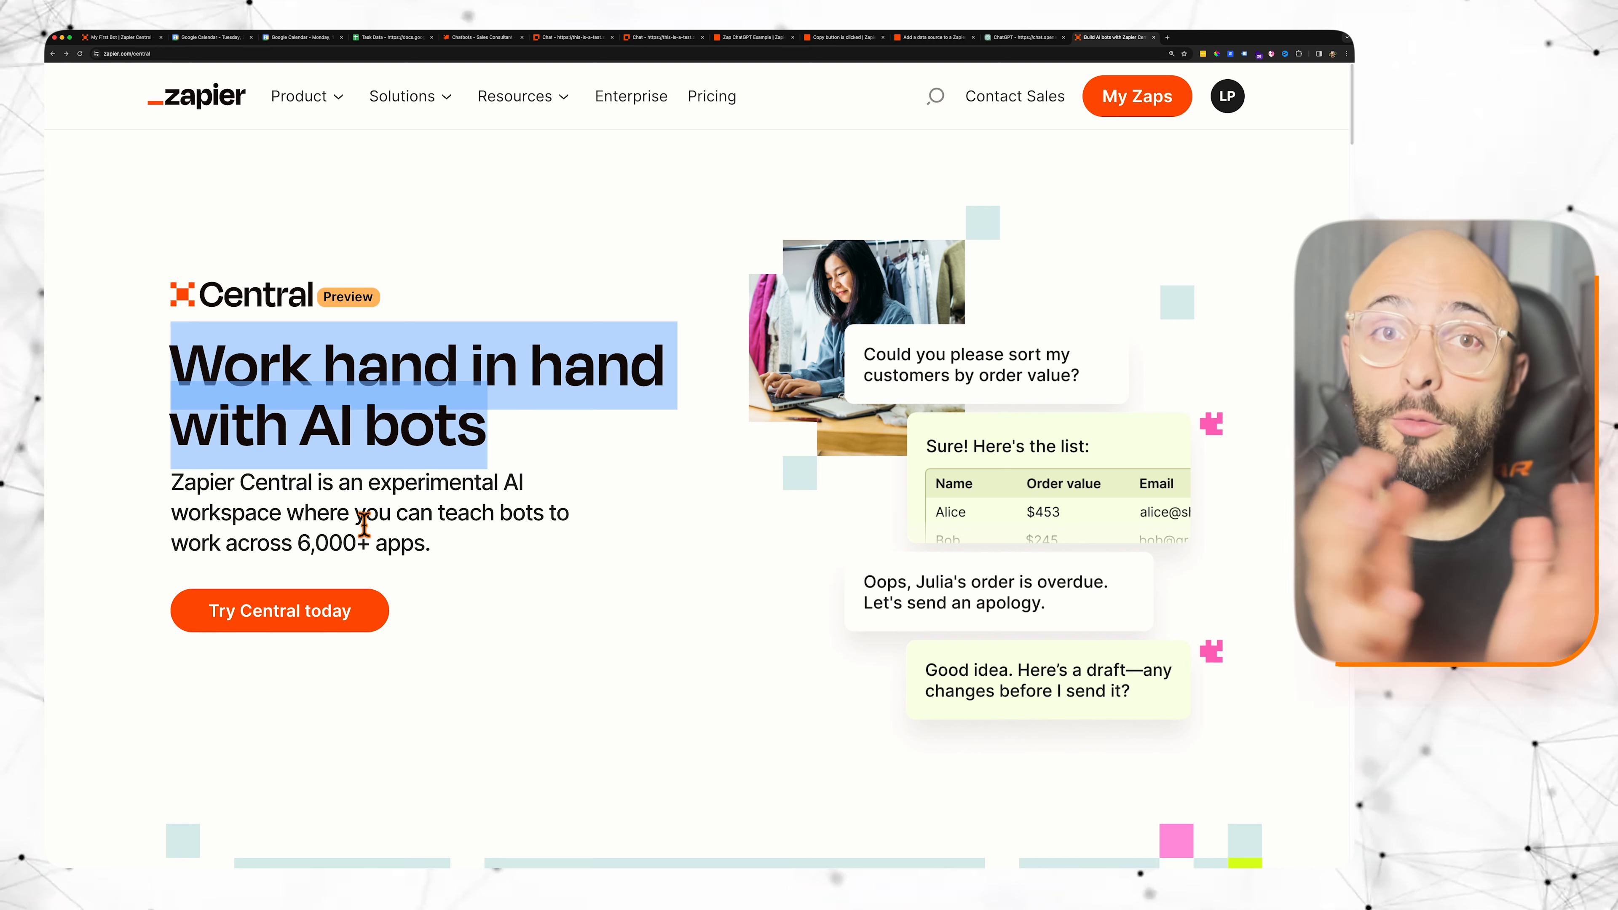
pyautogui.moveTo(297, 549); pyautogui.dragTo(363, 558)
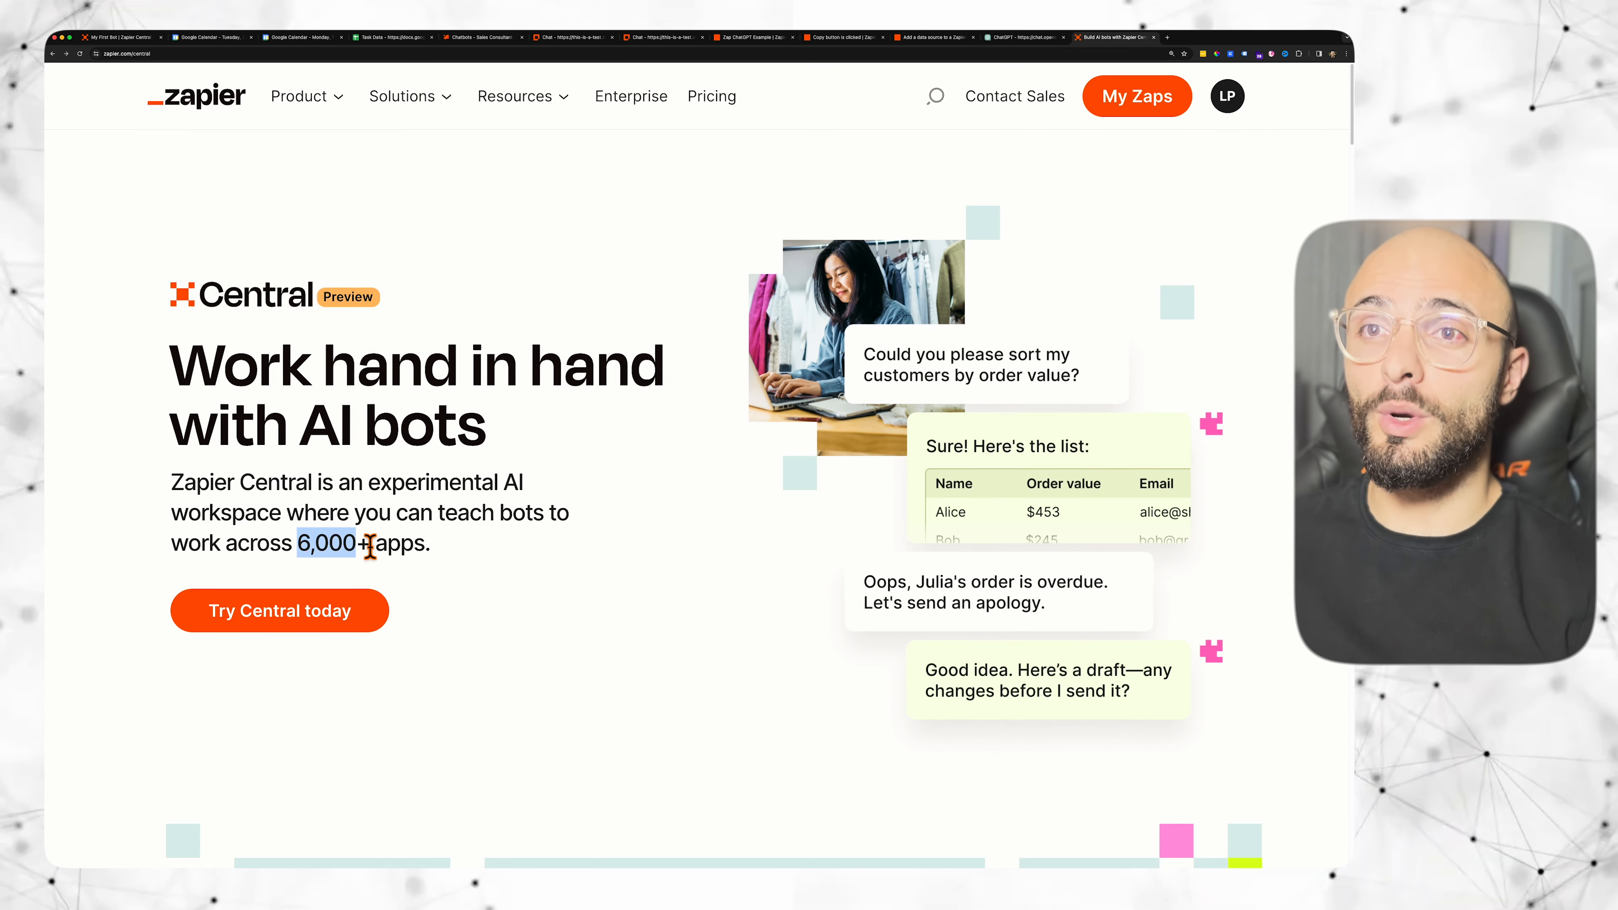
pyautogui.click(137, 53)
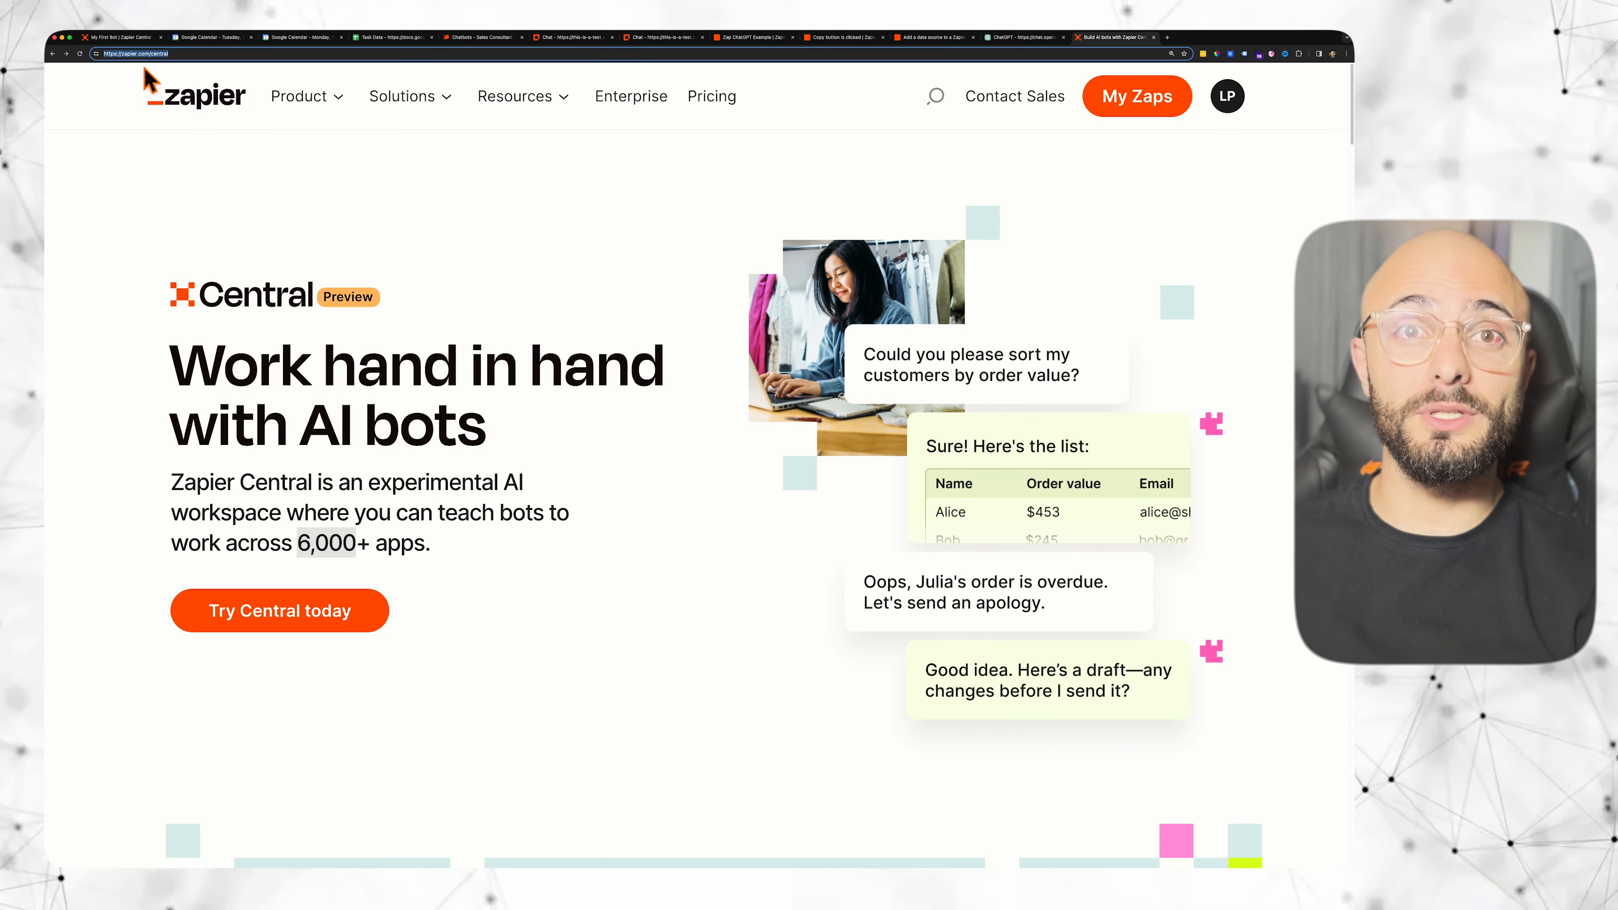
pyautogui.click(430, 595)
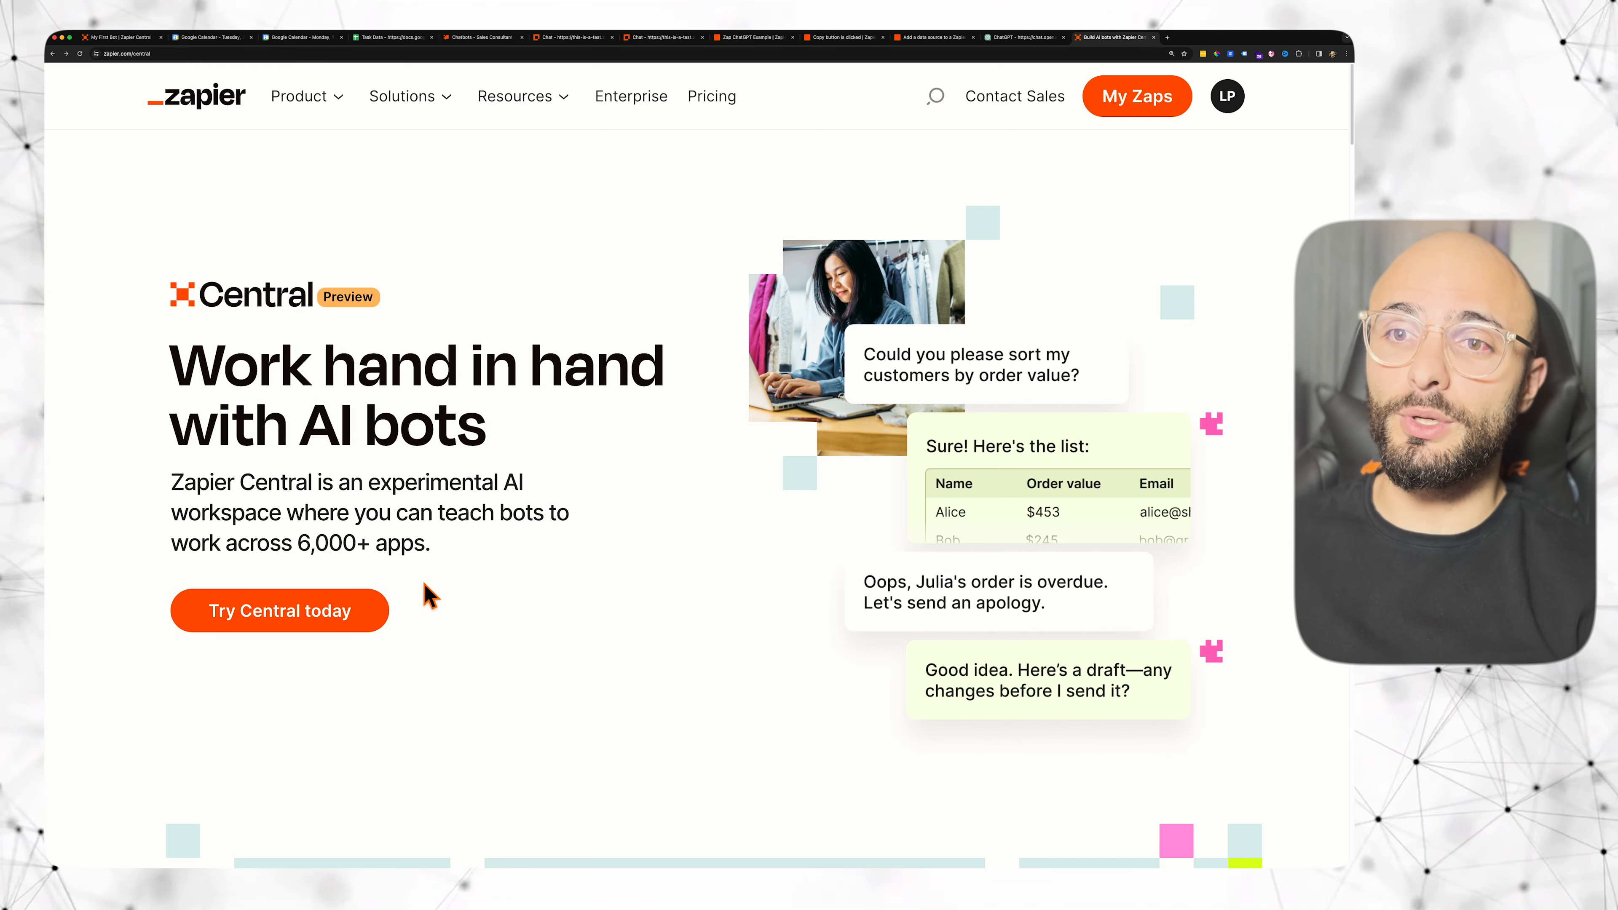
# Step: Launch Zapier Central from its landing page and open the chat of My First Bot
pyautogui.click(348, 626)
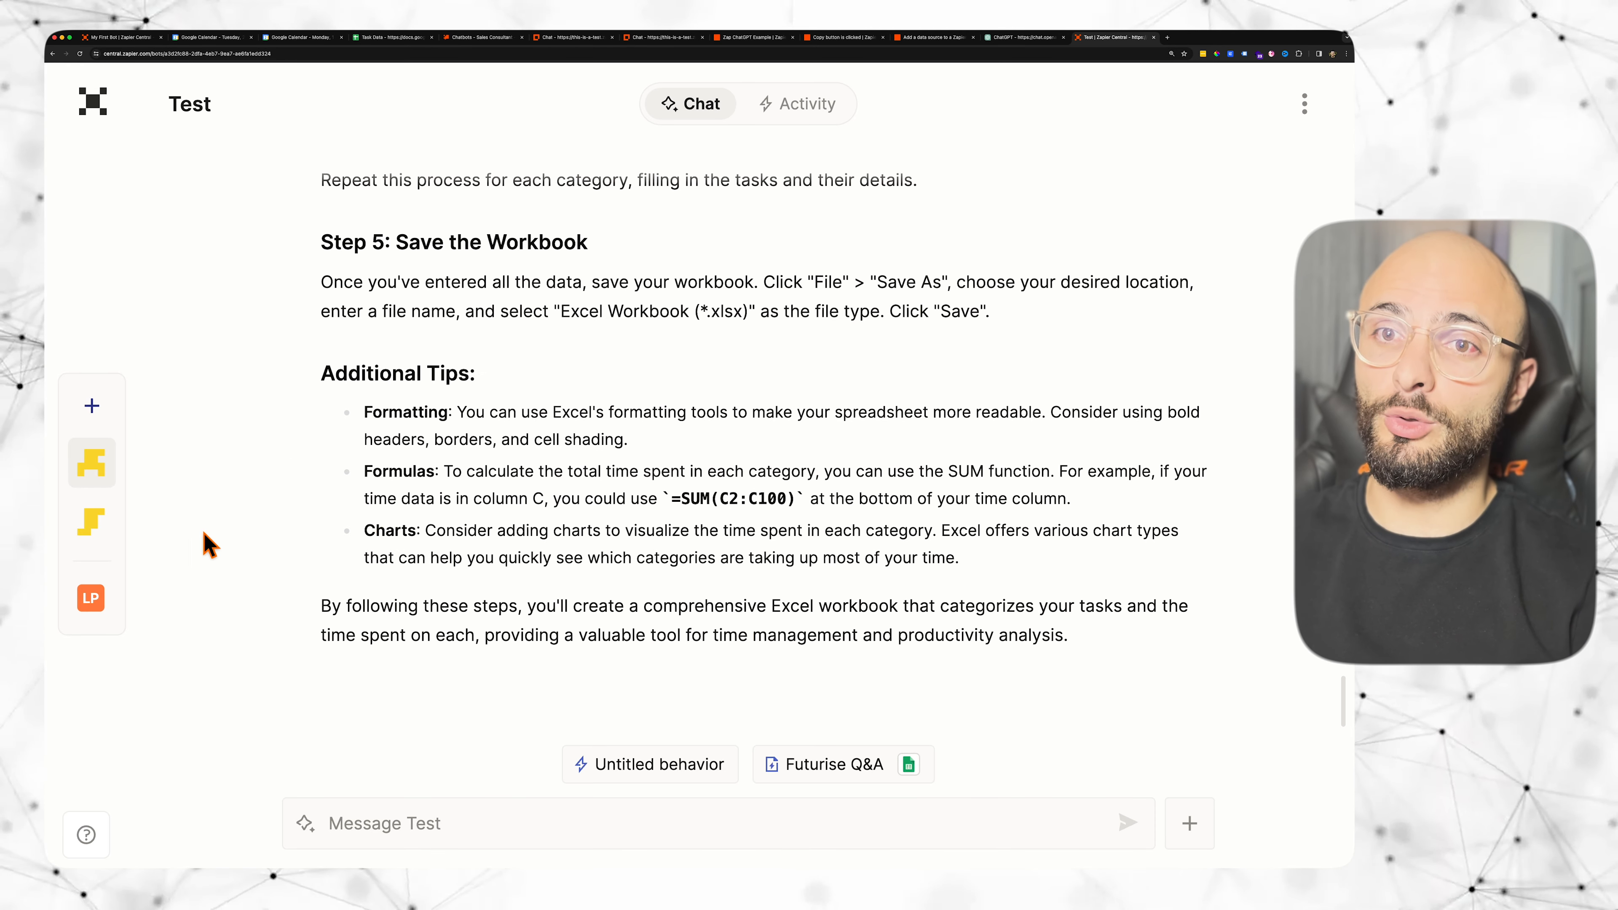
pyautogui.click(110, 532)
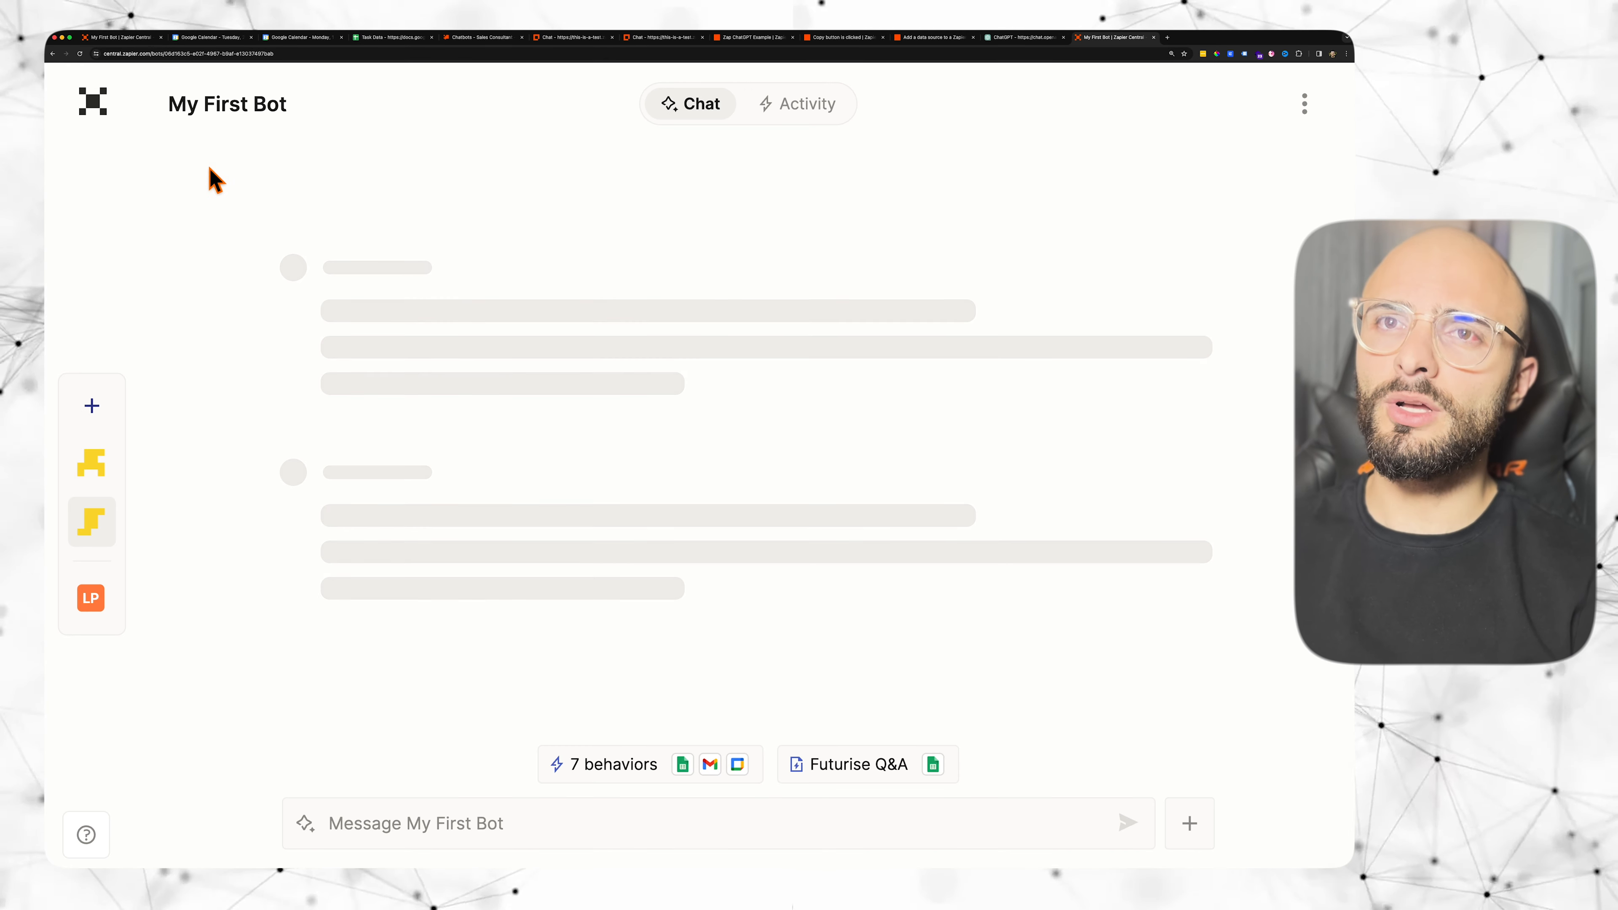
pyautogui.click(146, 55)
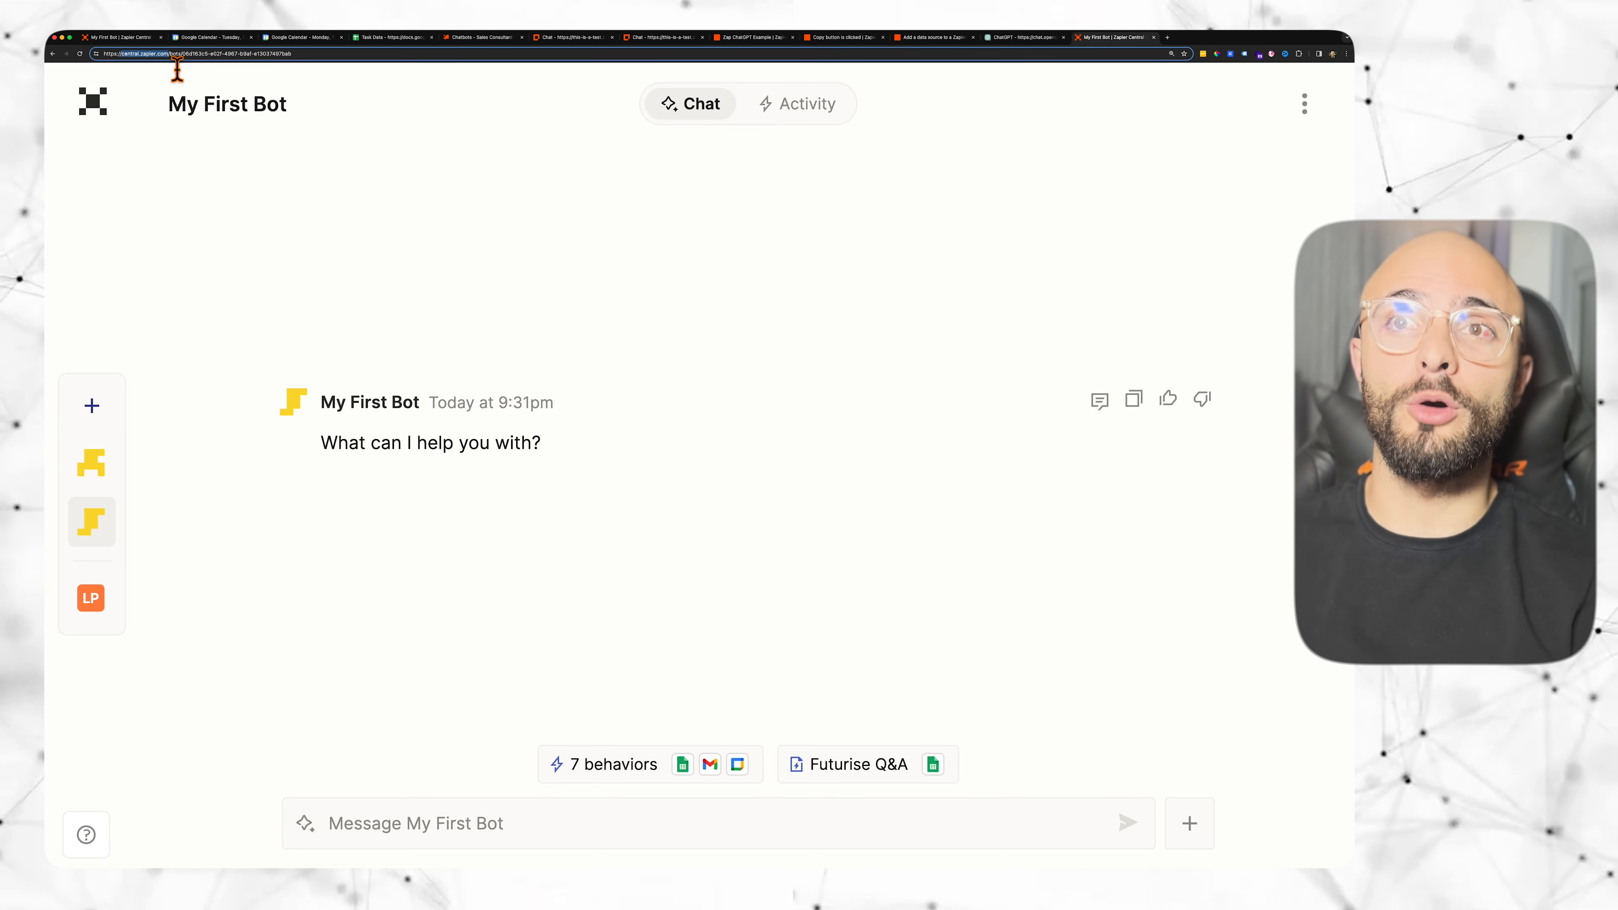
pyautogui.click(168, 218)
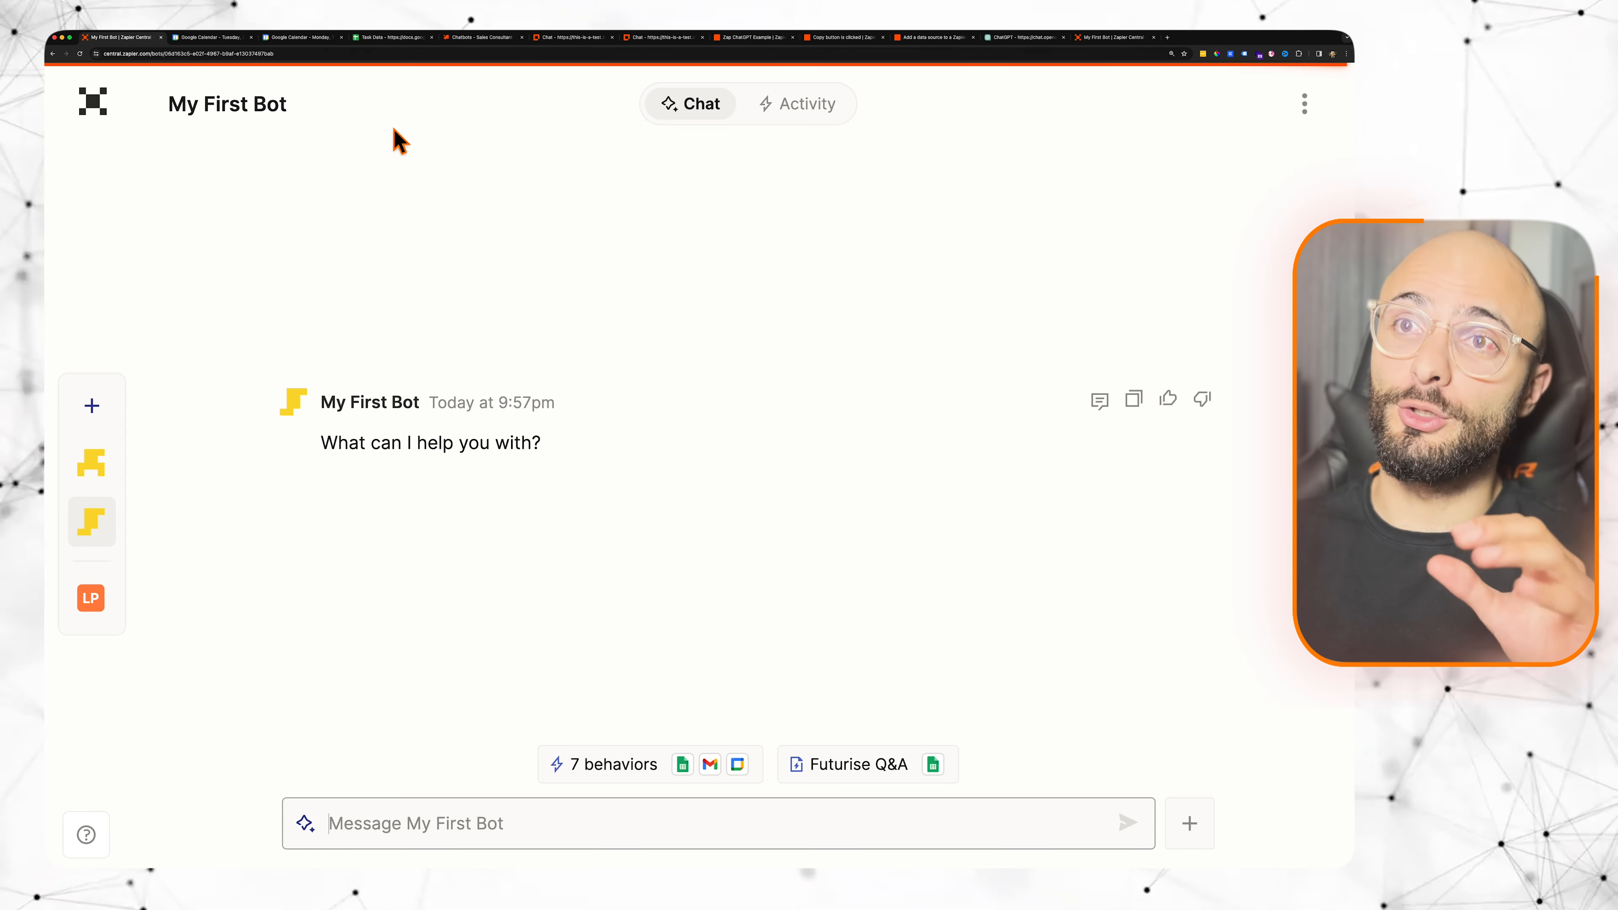
# Step: Switch to the Task Data spreadsheet in Google Sheets and examine the task names and their durations in the Task List sheet
pyautogui.click(388, 39)
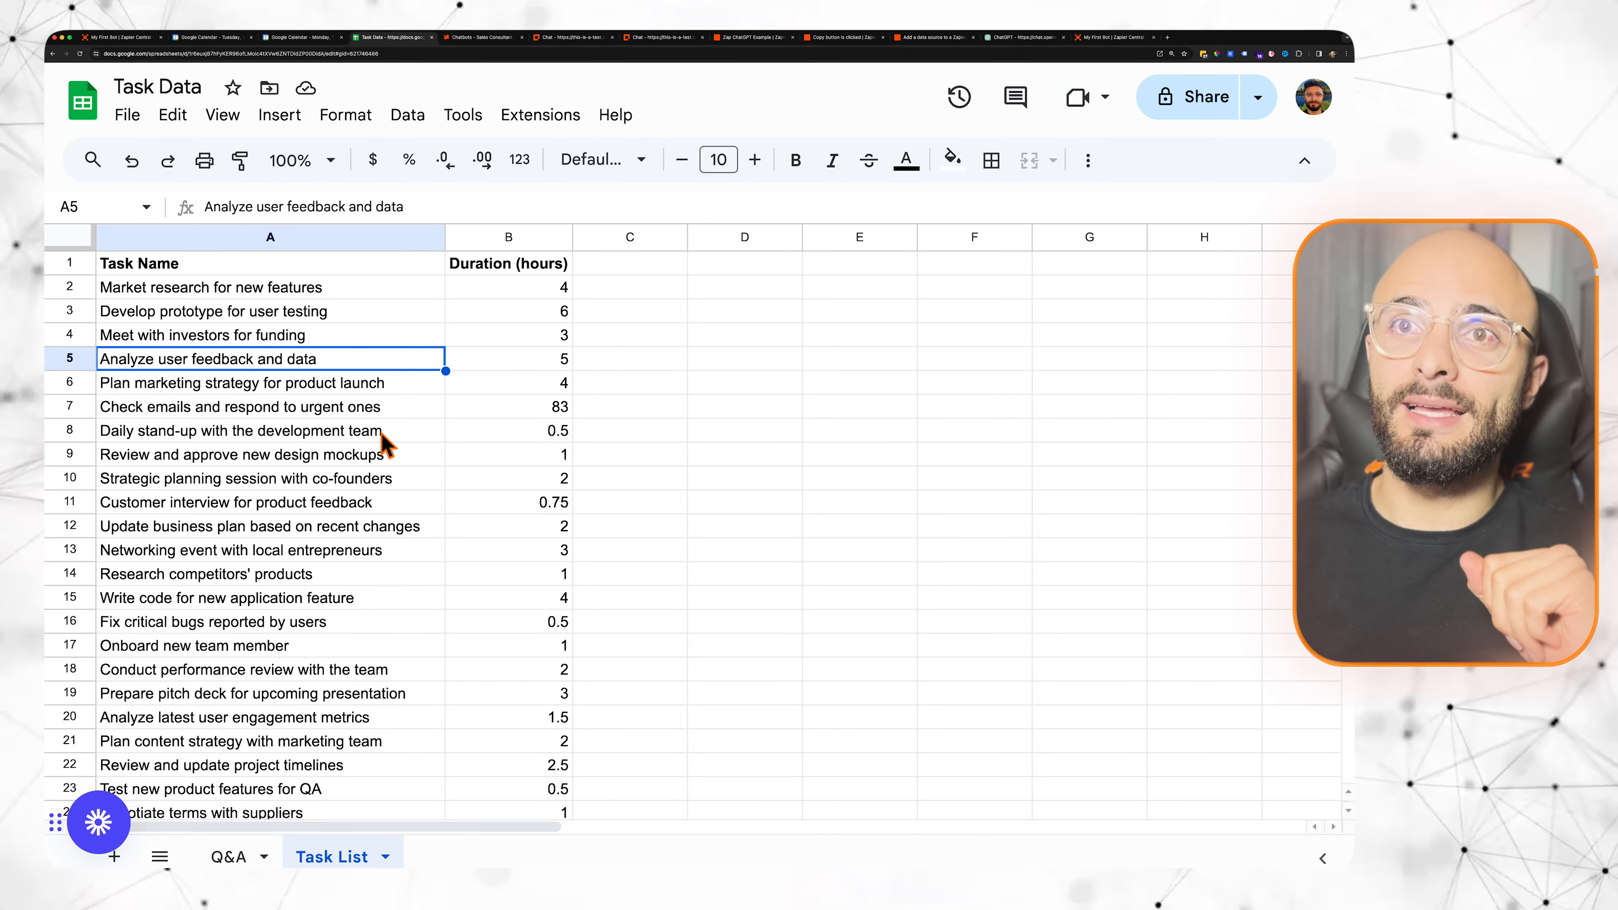
pyautogui.click(248, 237)
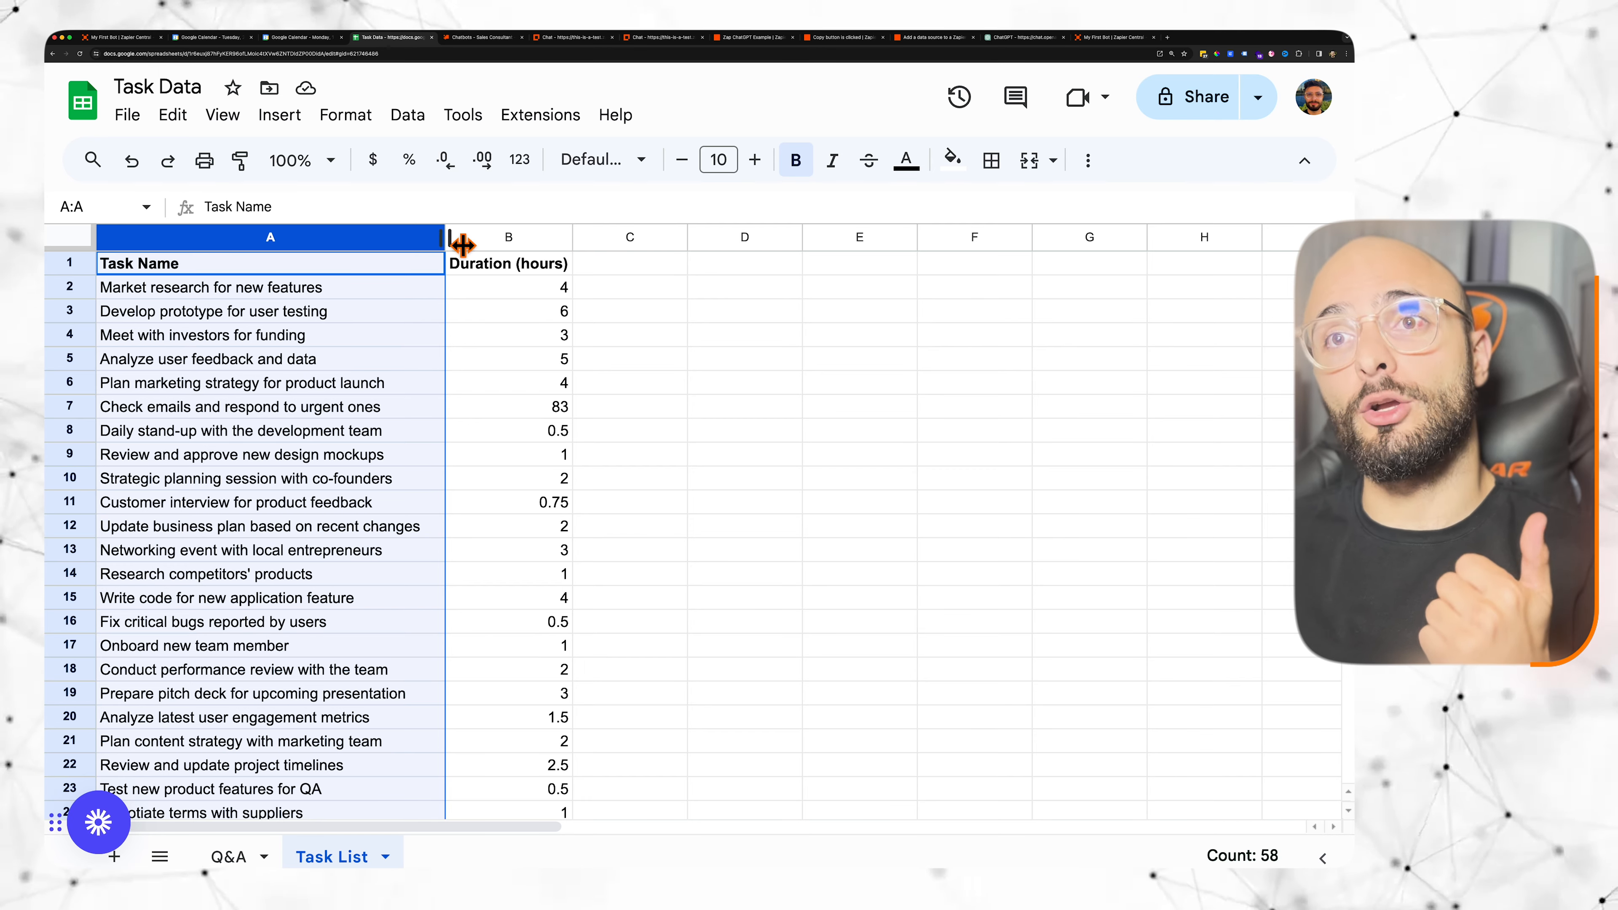
pyautogui.click(508, 242)
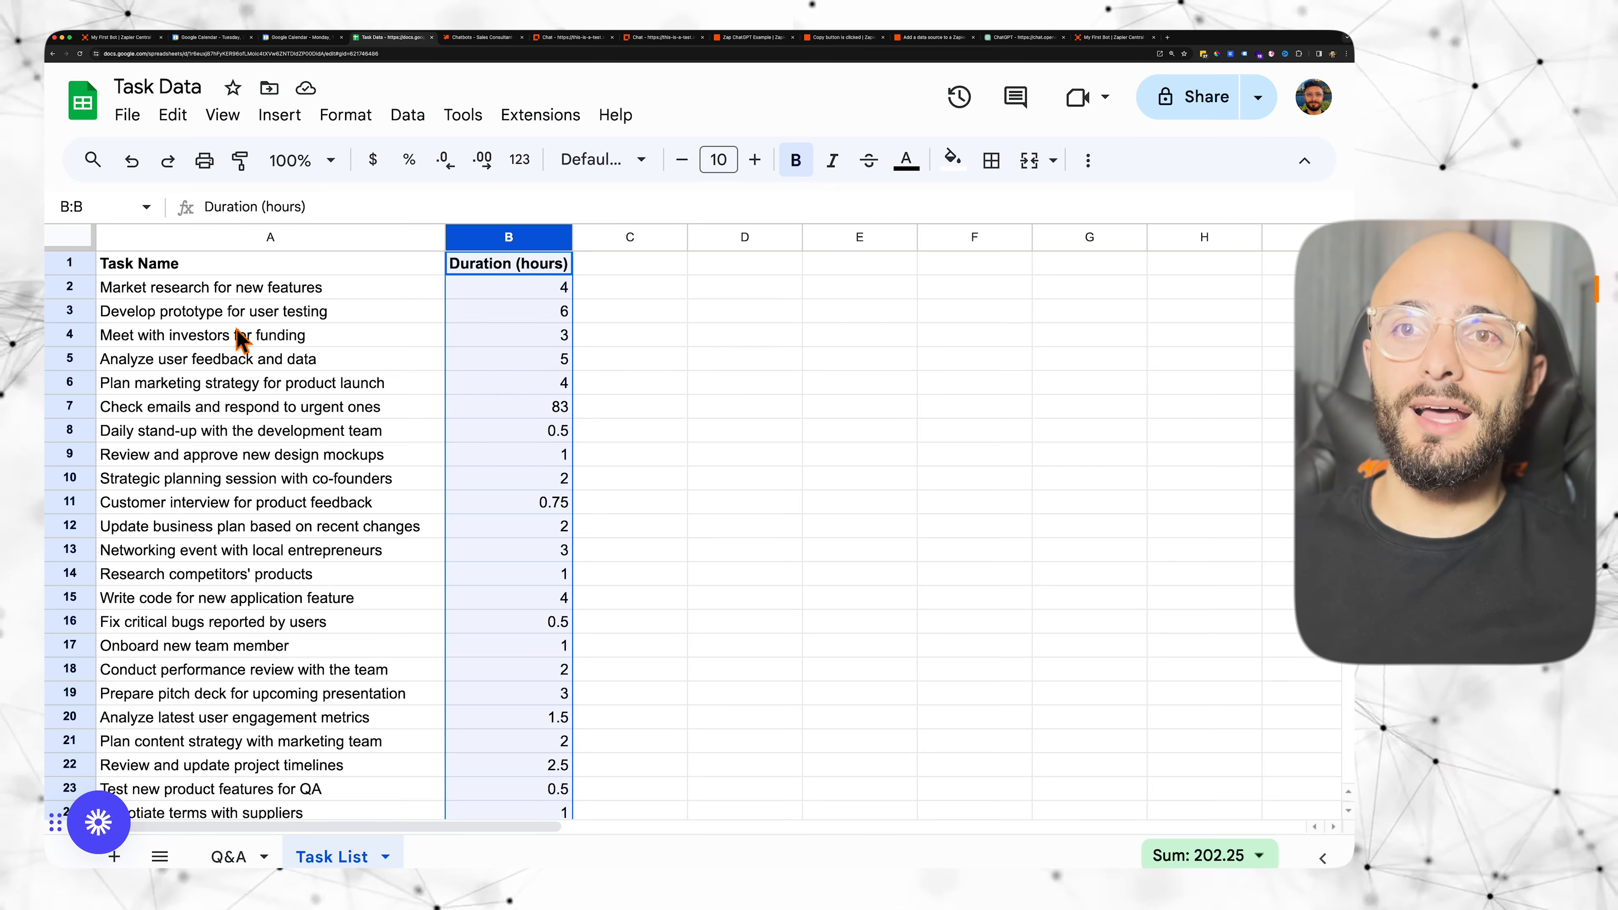
pyautogui.scroll(-2, 242, 386)
pyautogui.scroll(-5, 242, 385)
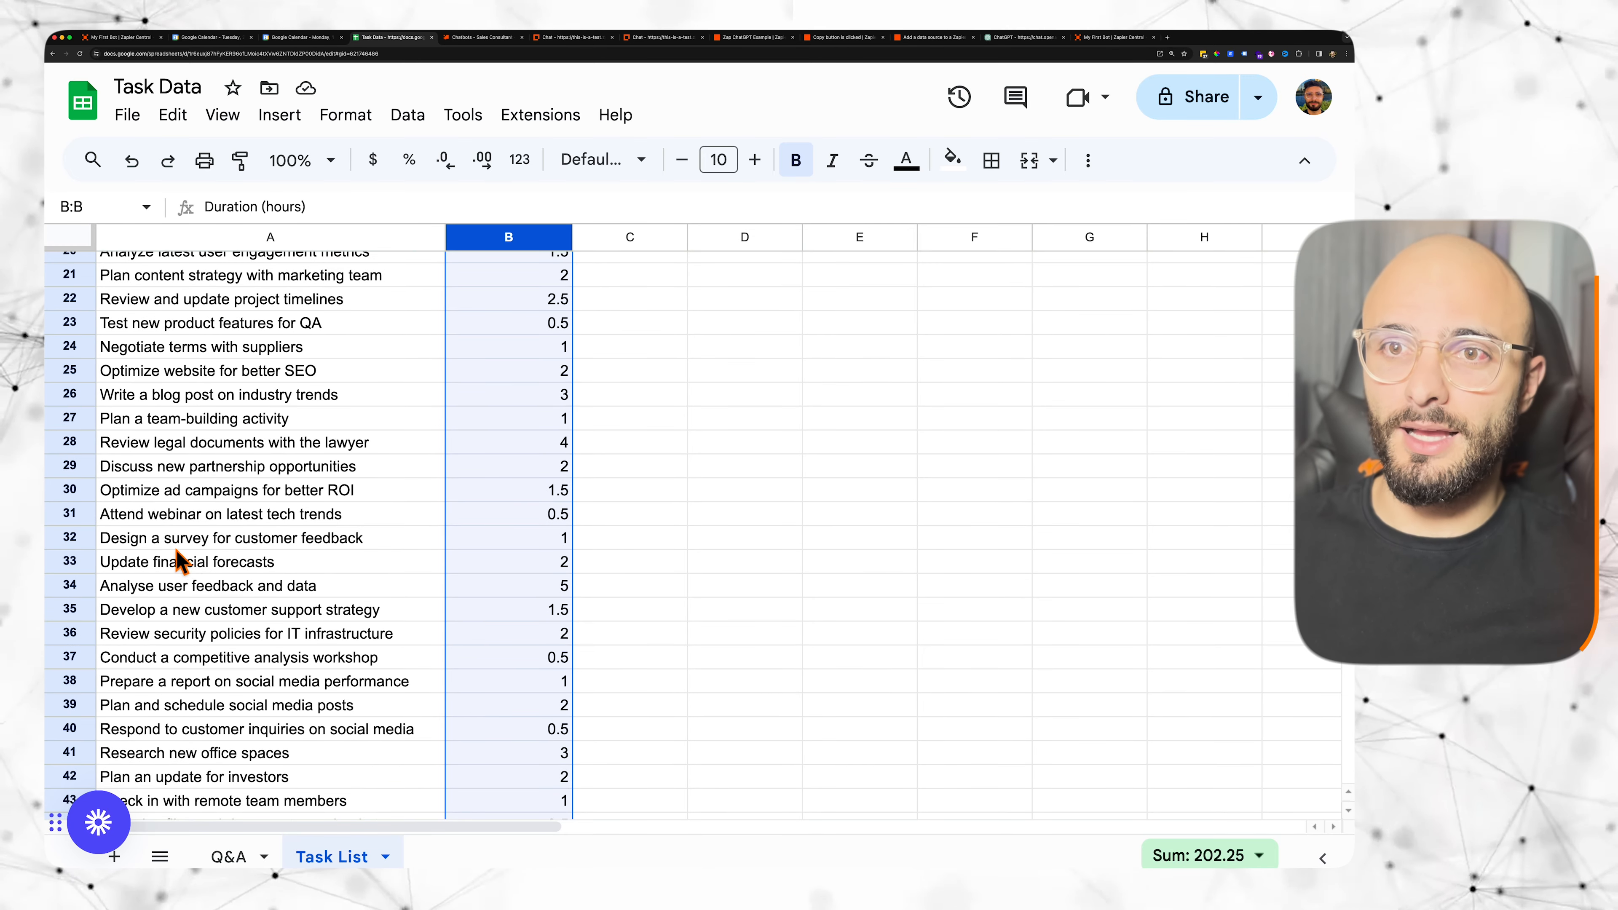
pyautogui.click(257, 567)
pyautogui.scroll(-2, 261, 583)
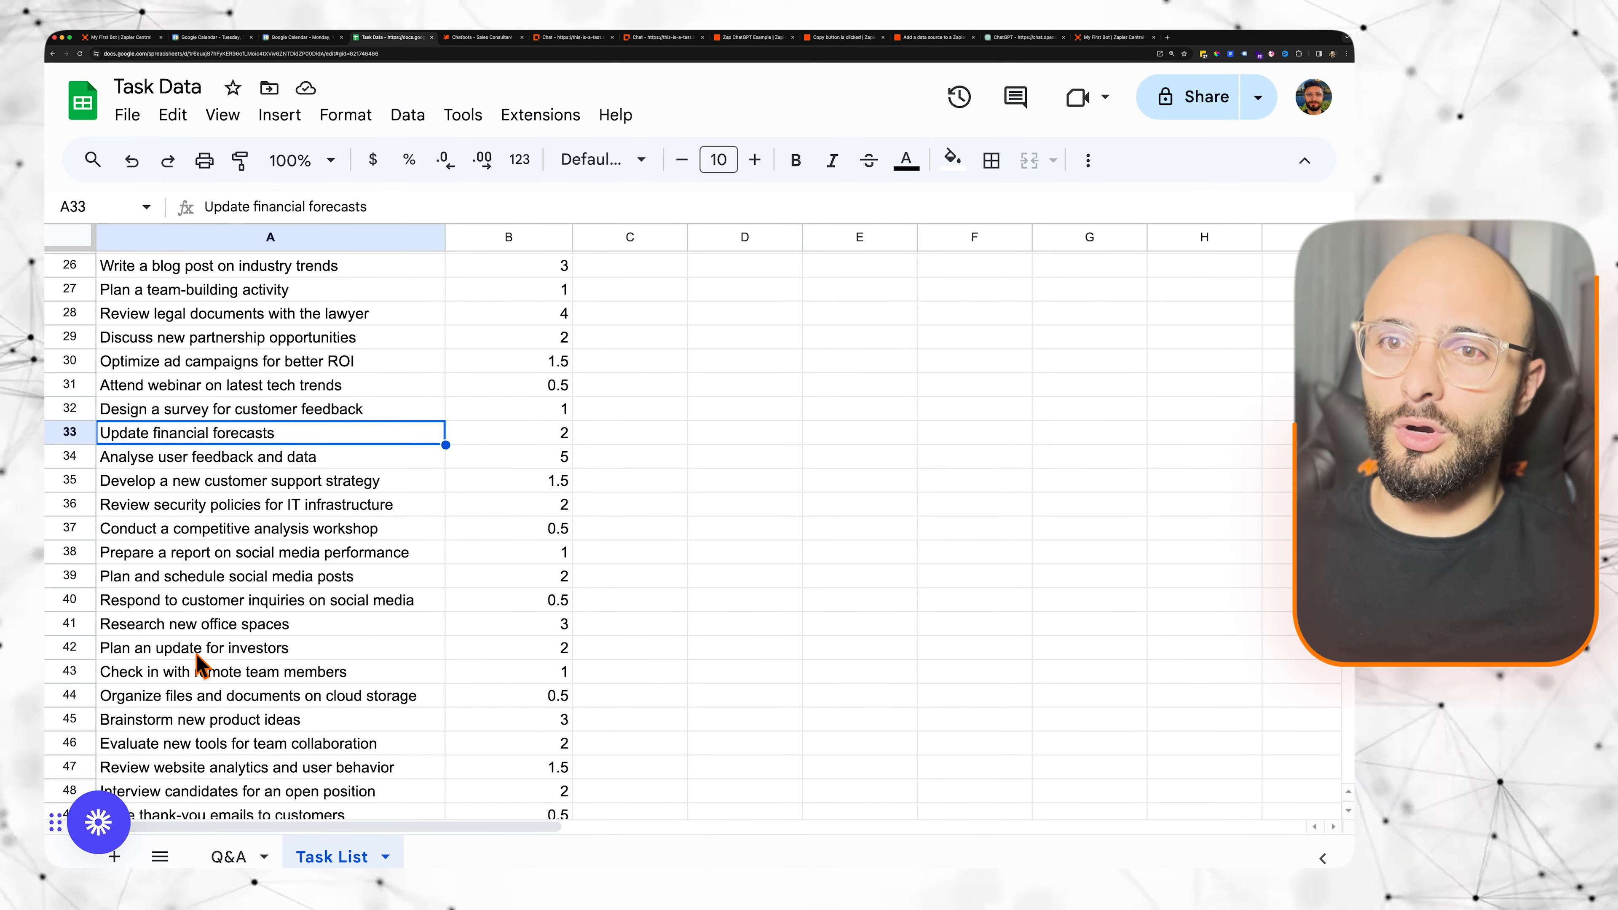
pyautogui.click(175, 652)
pyautogui.scroll(-2, 306, 691)
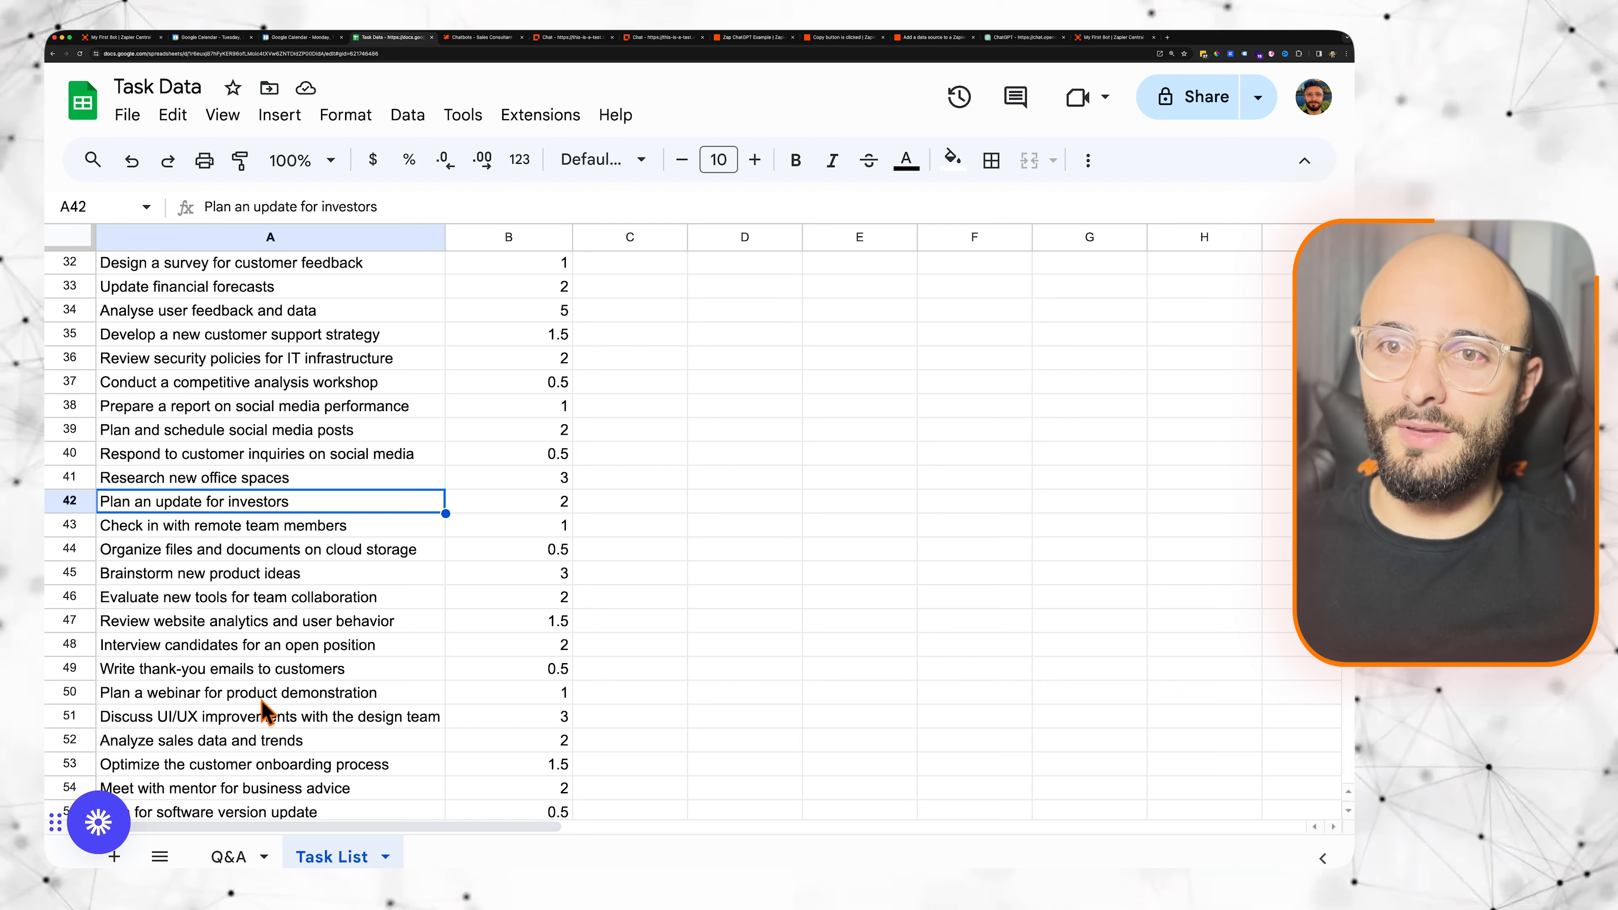
pyautogui.click(205, 741)
pyautogui.scroll(10, 397, 698)
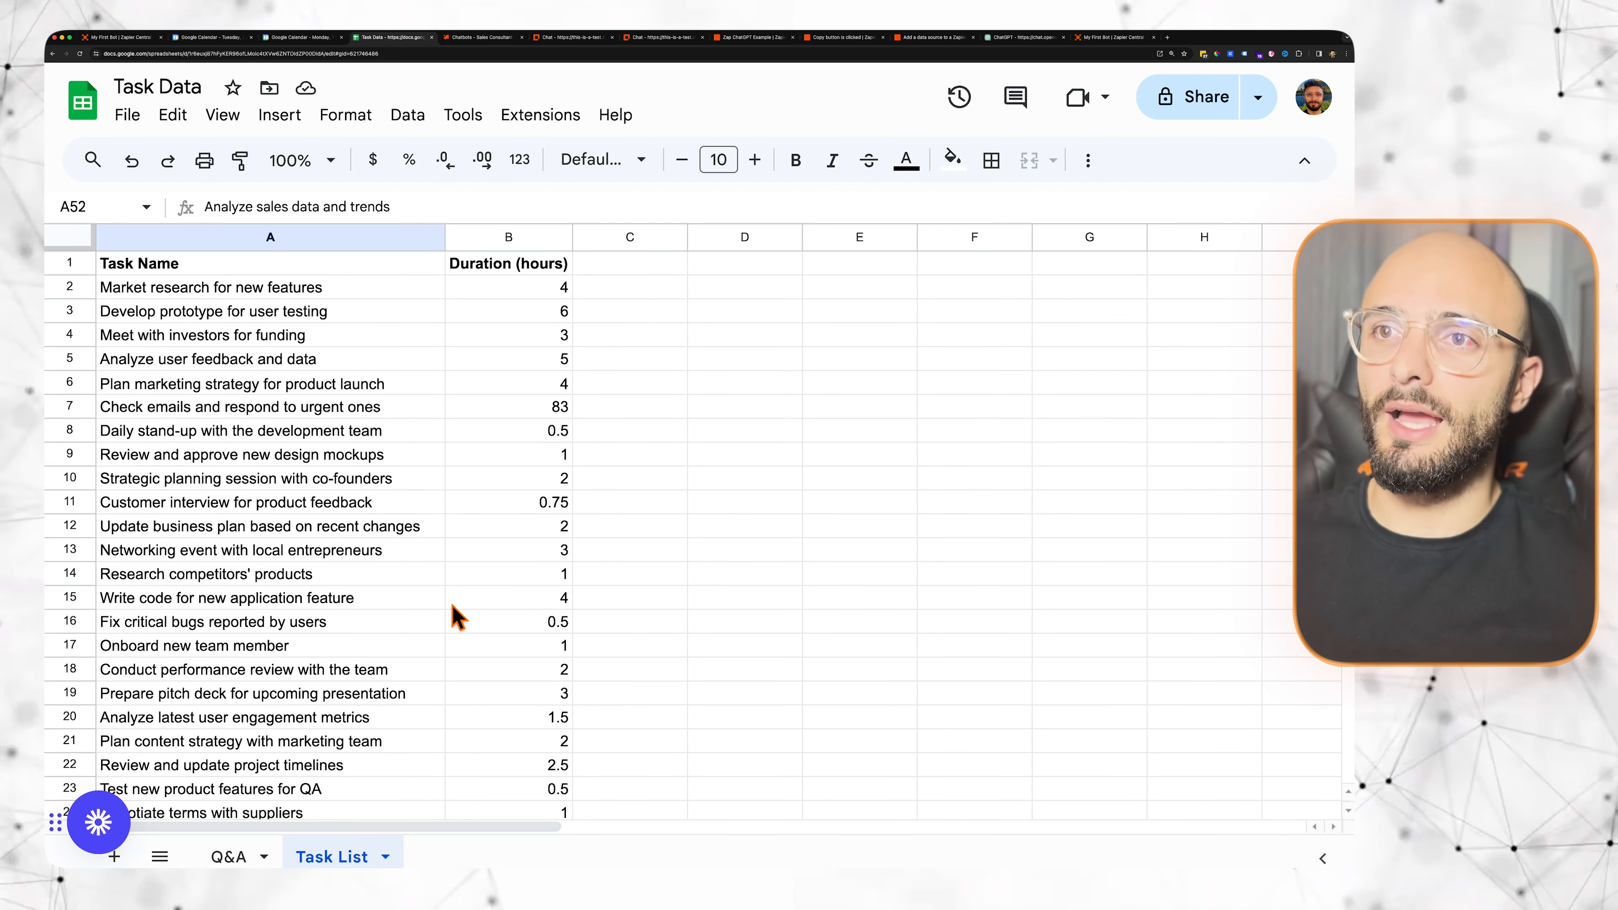
pyautogui.click(536, 357)
pyautogui.click(547, 431)
pyautogui.click(547, 503)
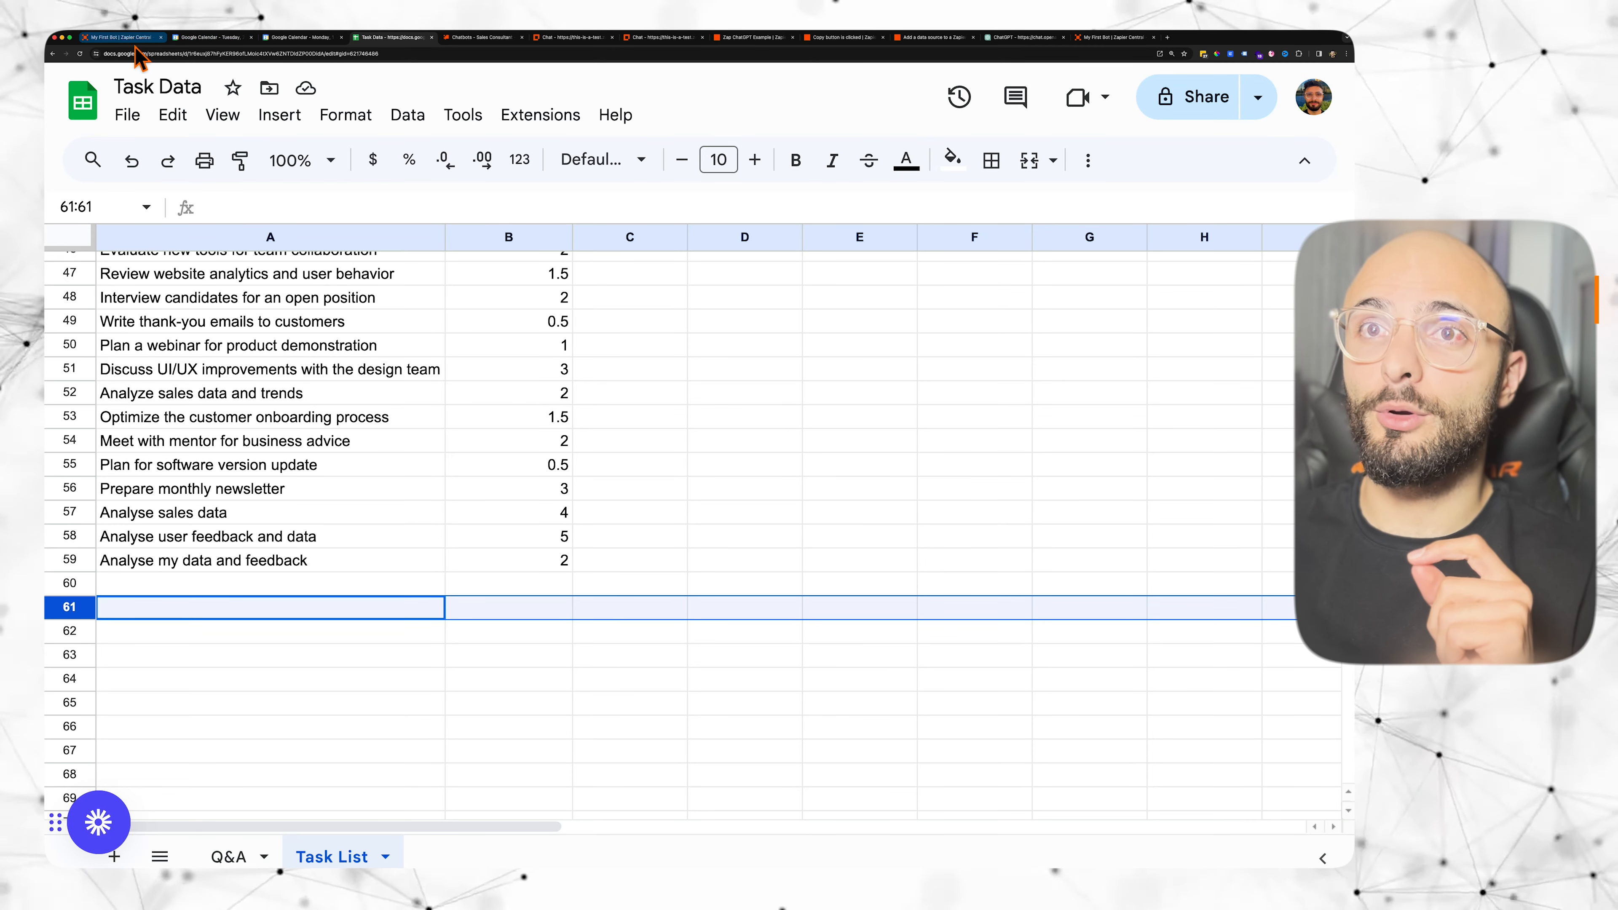
# Step: Return to My First Bot in Zapier Central and send the message: Schedule task: """meet with investors""" thursday at 8:15am
pyautogui.click(124, 38)
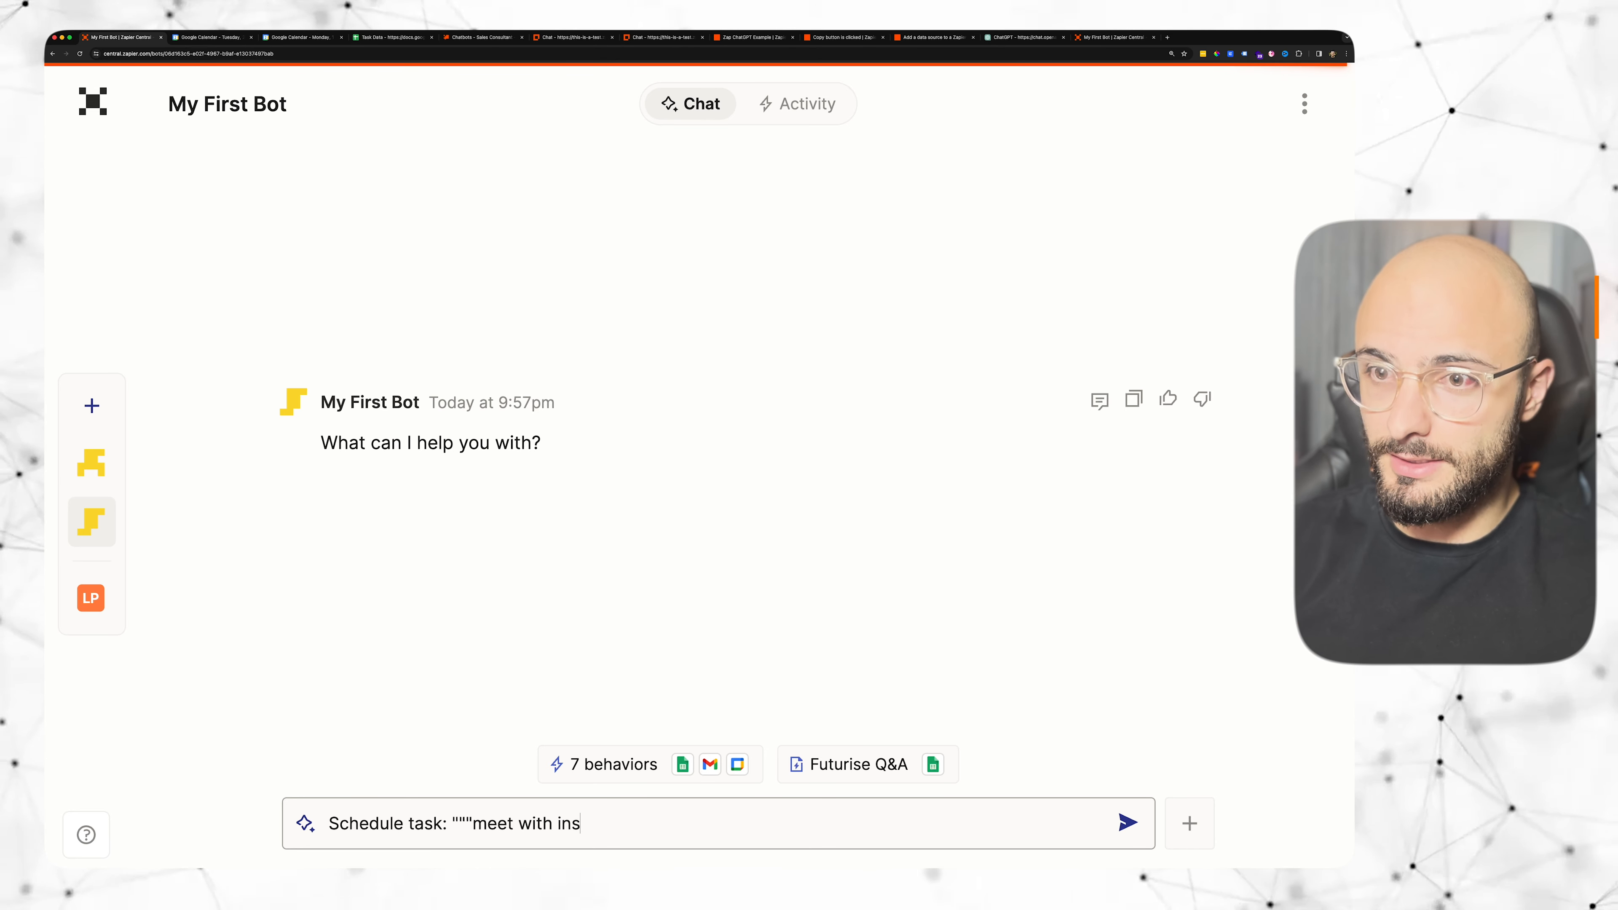
pyautogui.hotkey('shift', 'Return')
pyautogui.hotkey('shift', 'Return')
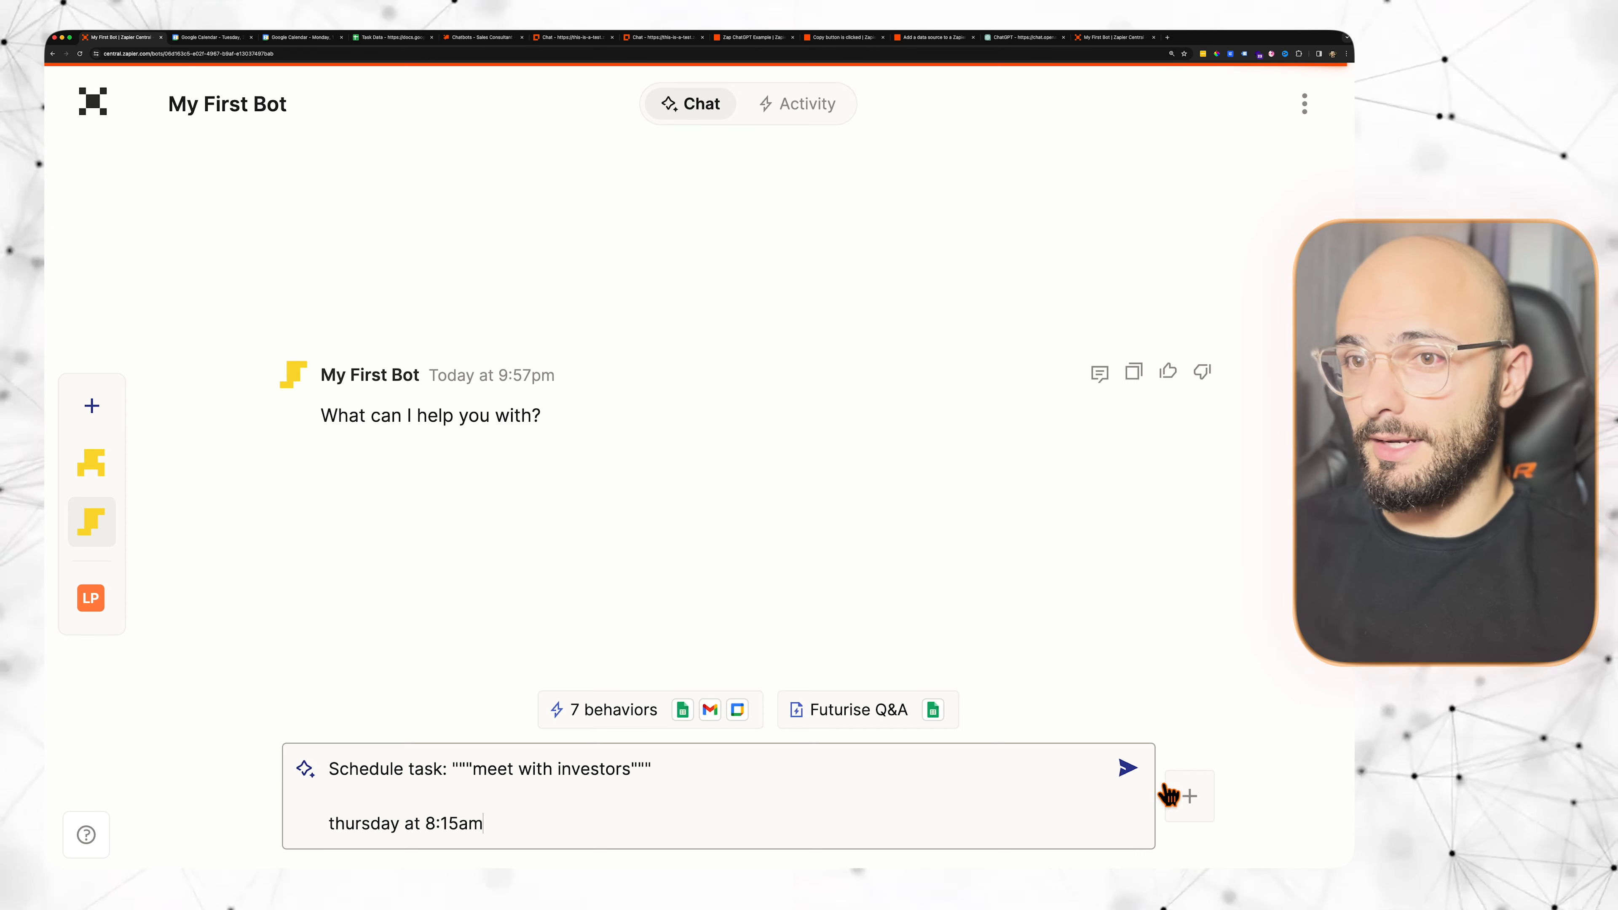
pyautogui.click(1140, 772)
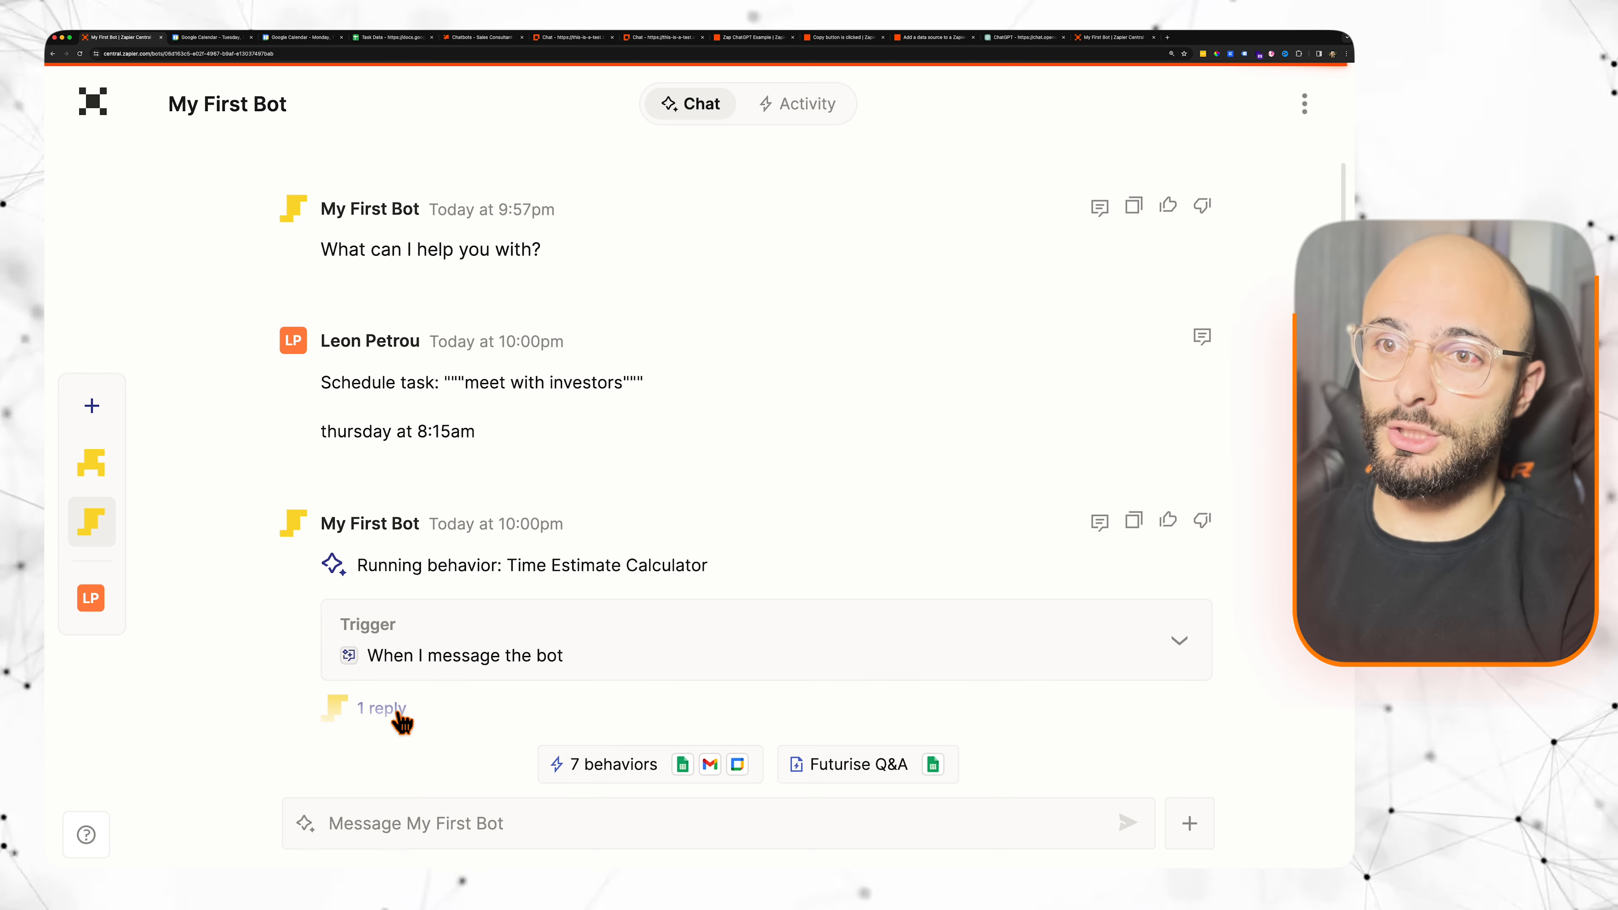
# Step: Open the reply thread of the Time Estimate Calculator run, read the bot's answer and follow its link to the Google Calendar event
pyautogui.click(467, 644)
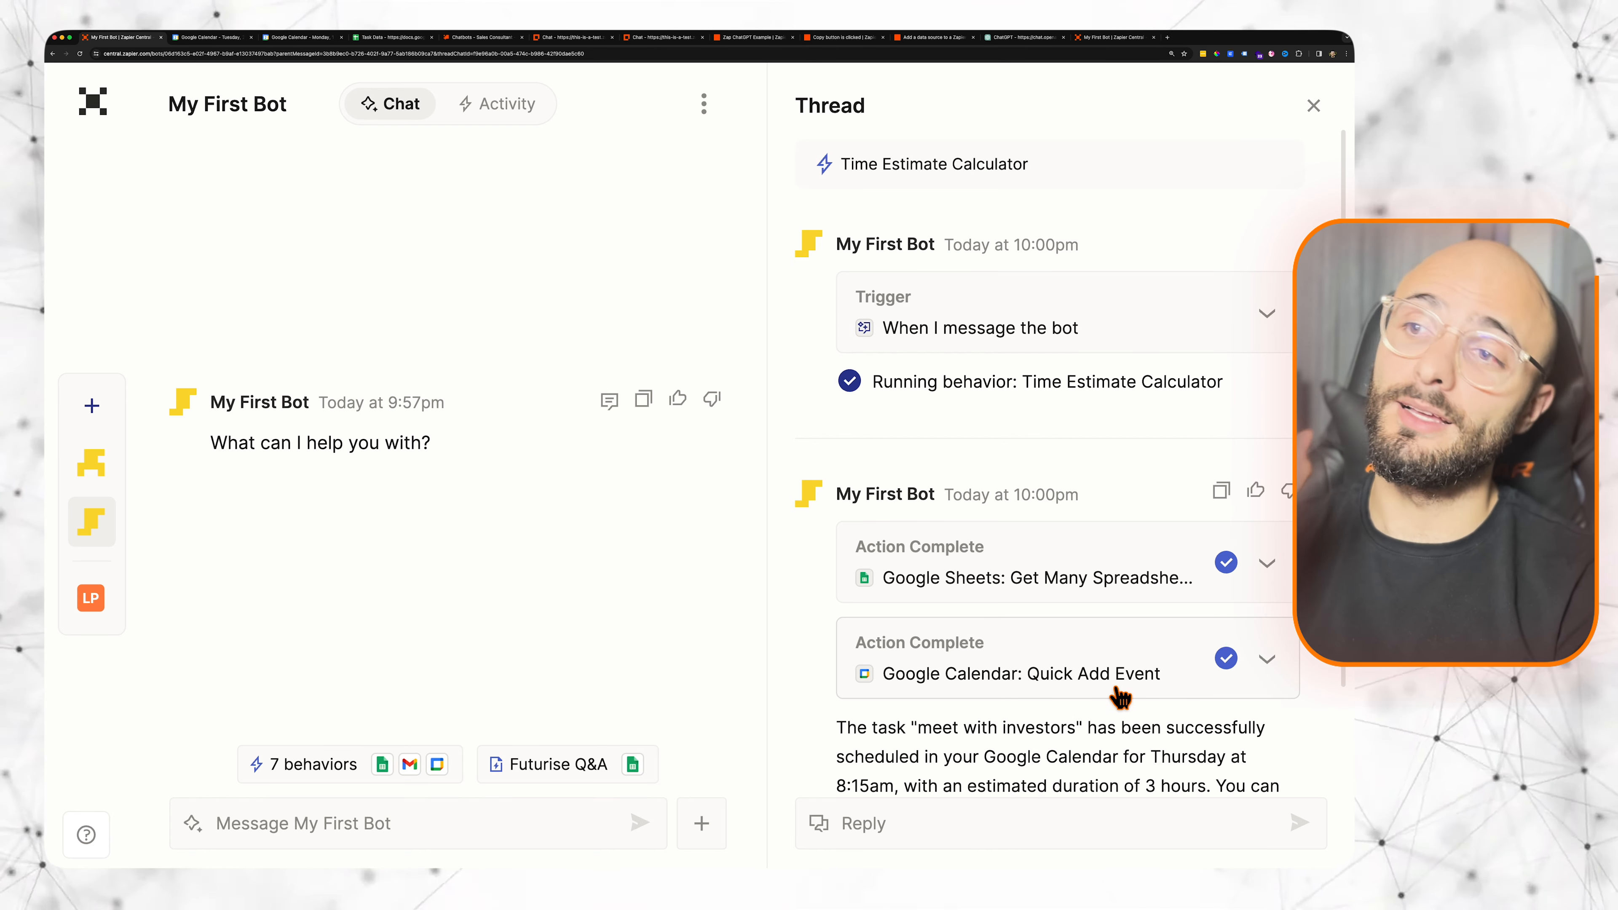
pyautogui.scroll(-2, 1119, 697)
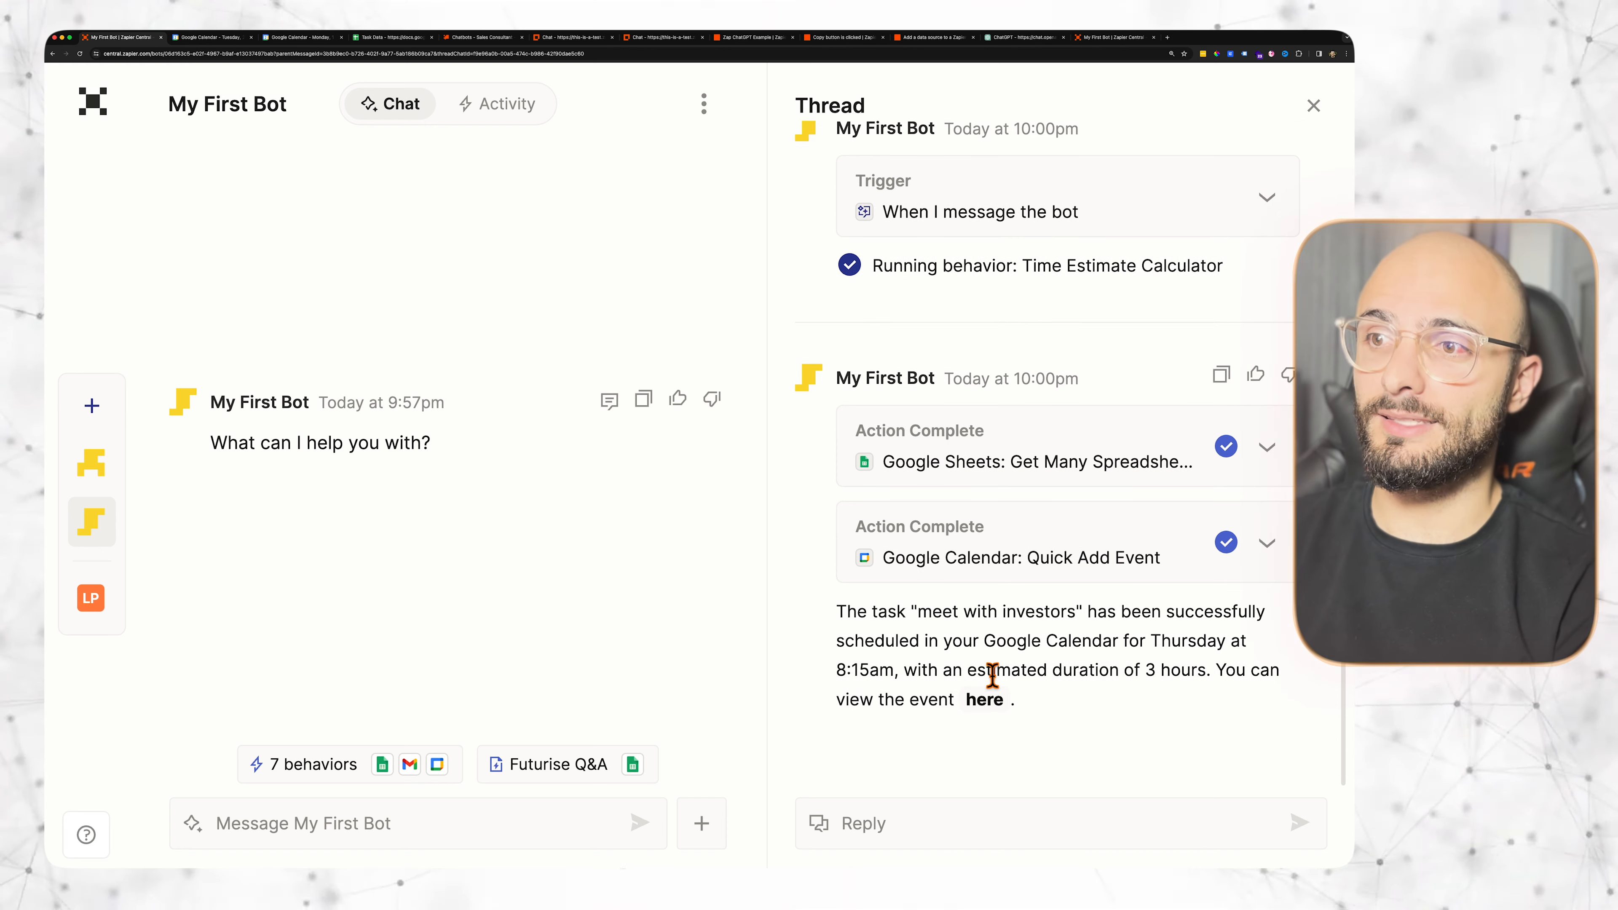
pyautogui.moveTo(866, 628); pyautogui.dragTo(1053, 627)
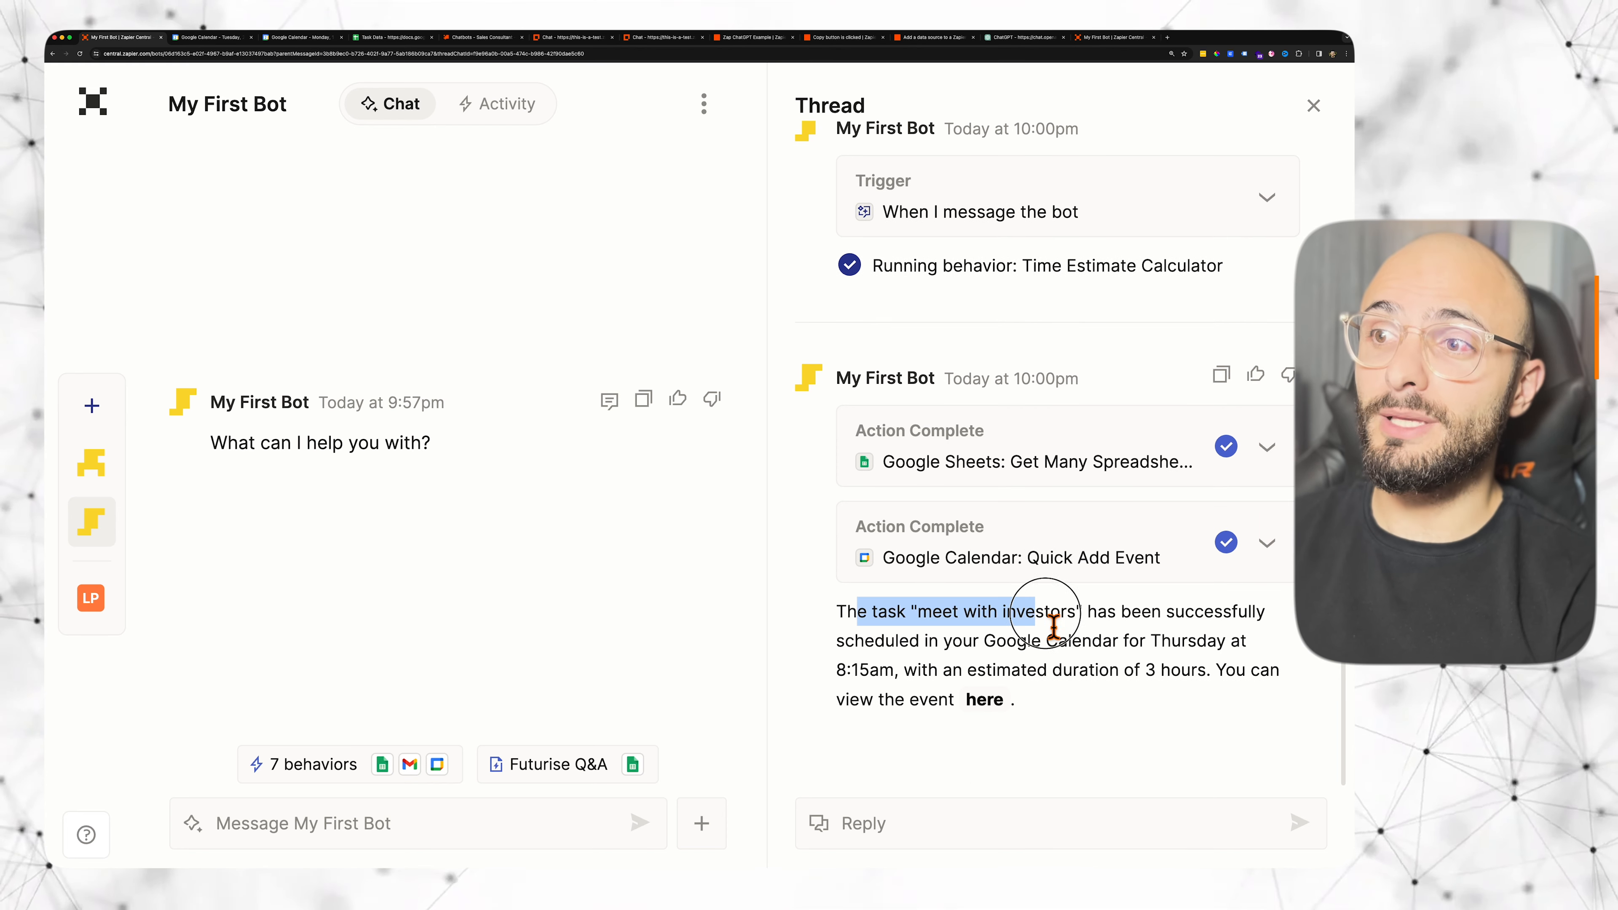
pyautogui.moveTo(1236, 630); pyautogui.dragTo(1049, 649)
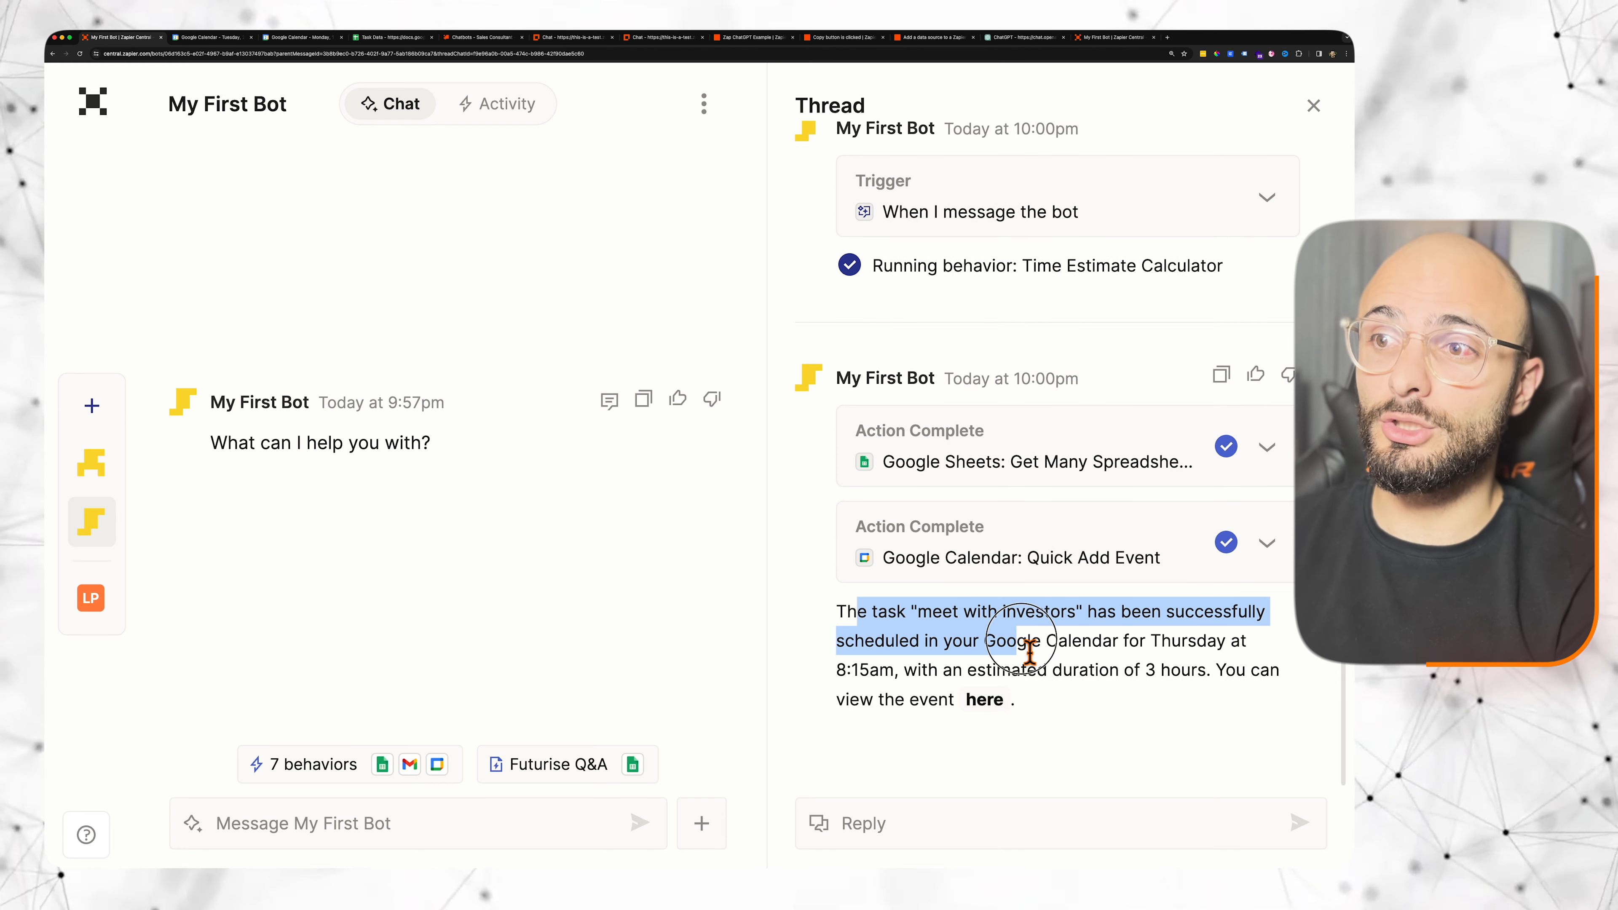
pyautogui.moveTo(1247, 666); pyautogui.dragTo(1034, 693)
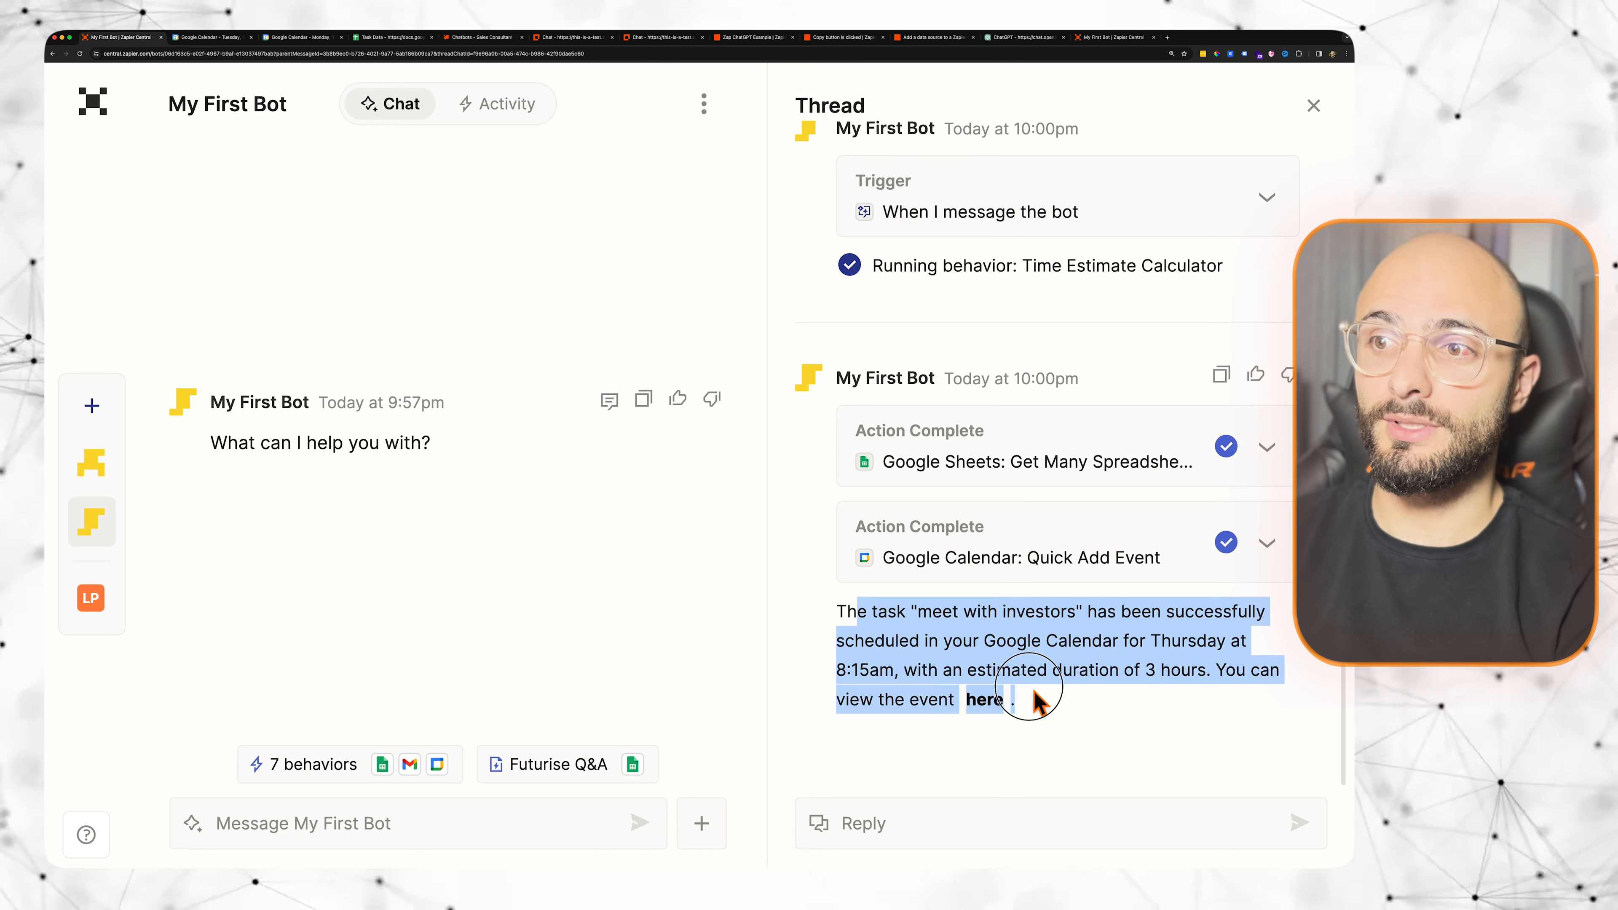
pyautogui.click(989, 704)
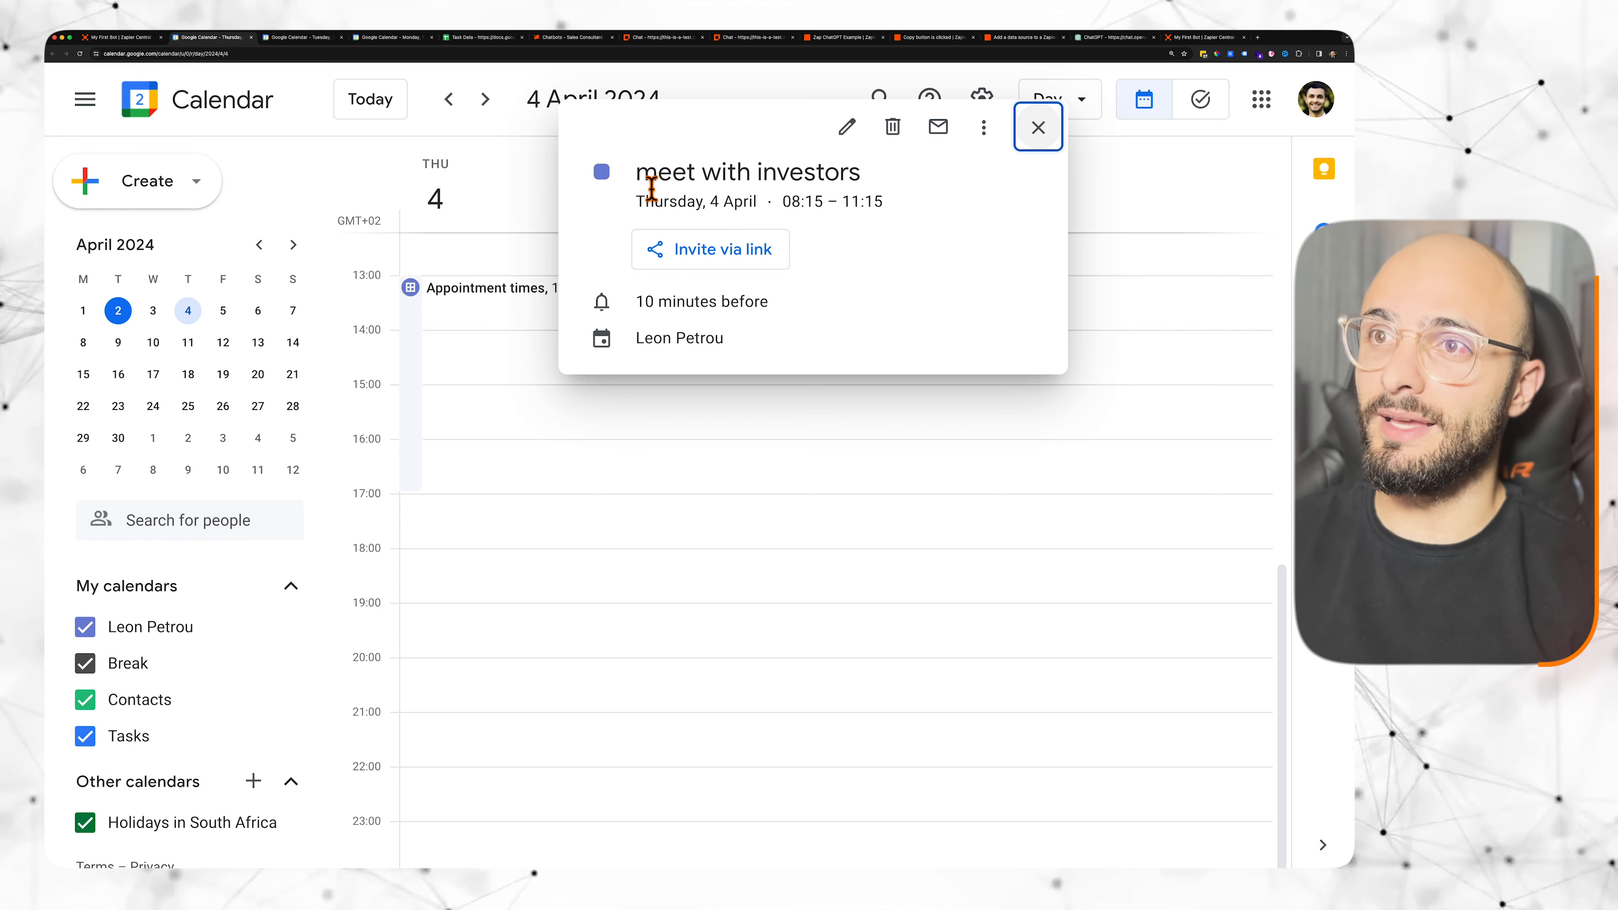
# Step: Check the "meet with investors" event's details, close them and inspect the event in the day view of 4 April 2024
pyautogui.moveTo(651, 188); pyautogui.dragTo(975, 183)
pyautogui.click(1056, 139)
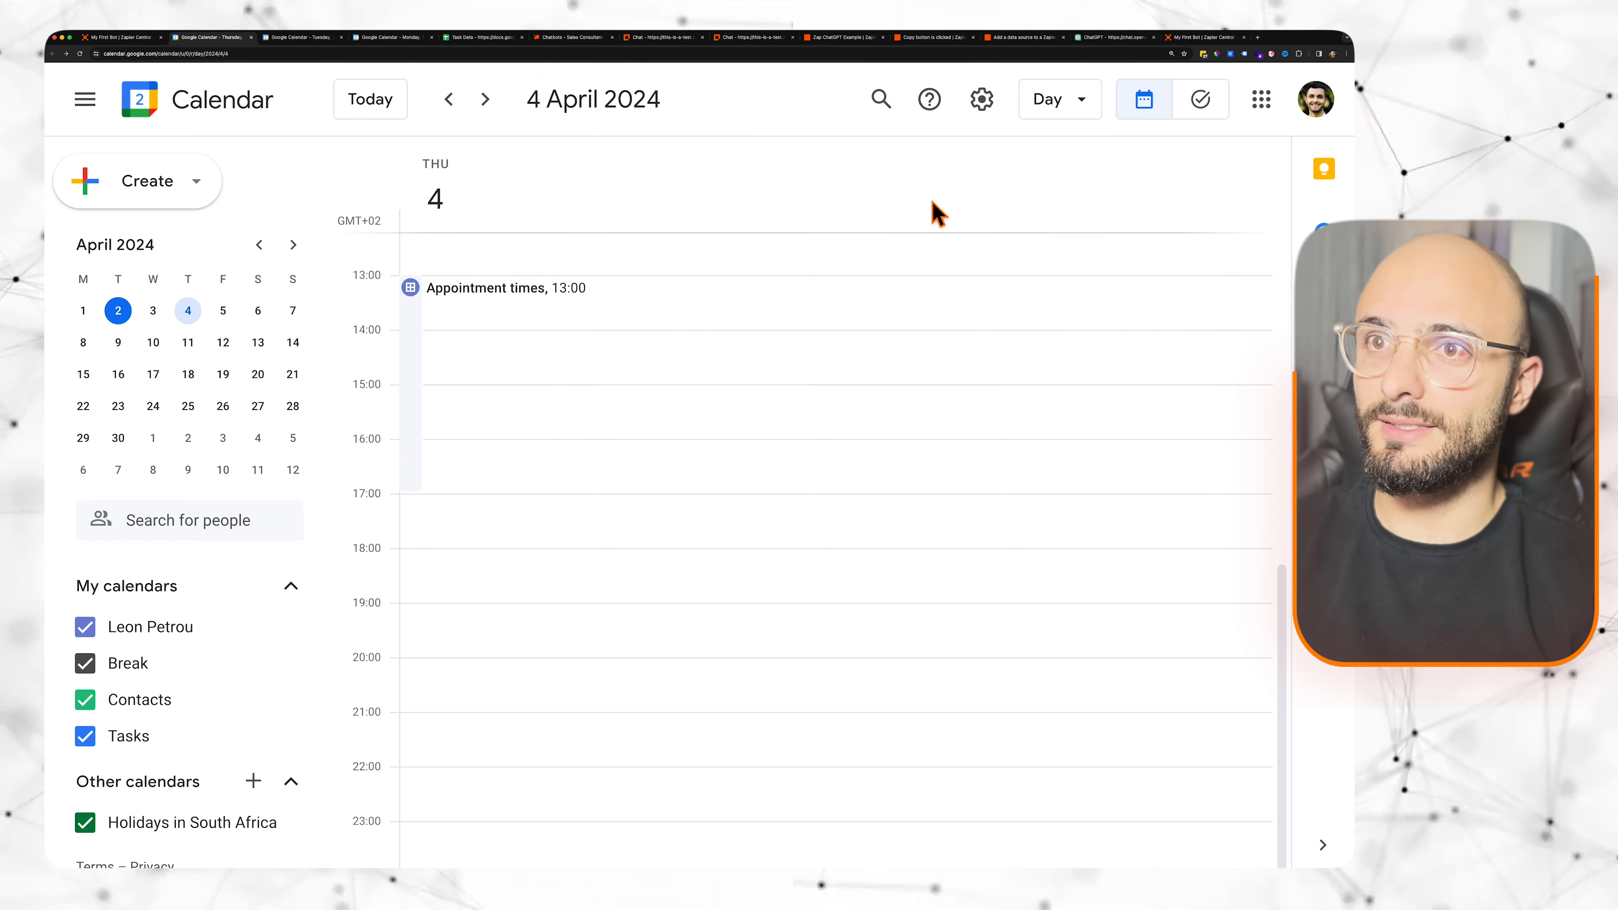
pyautogui.scroll(6, 686, 351)
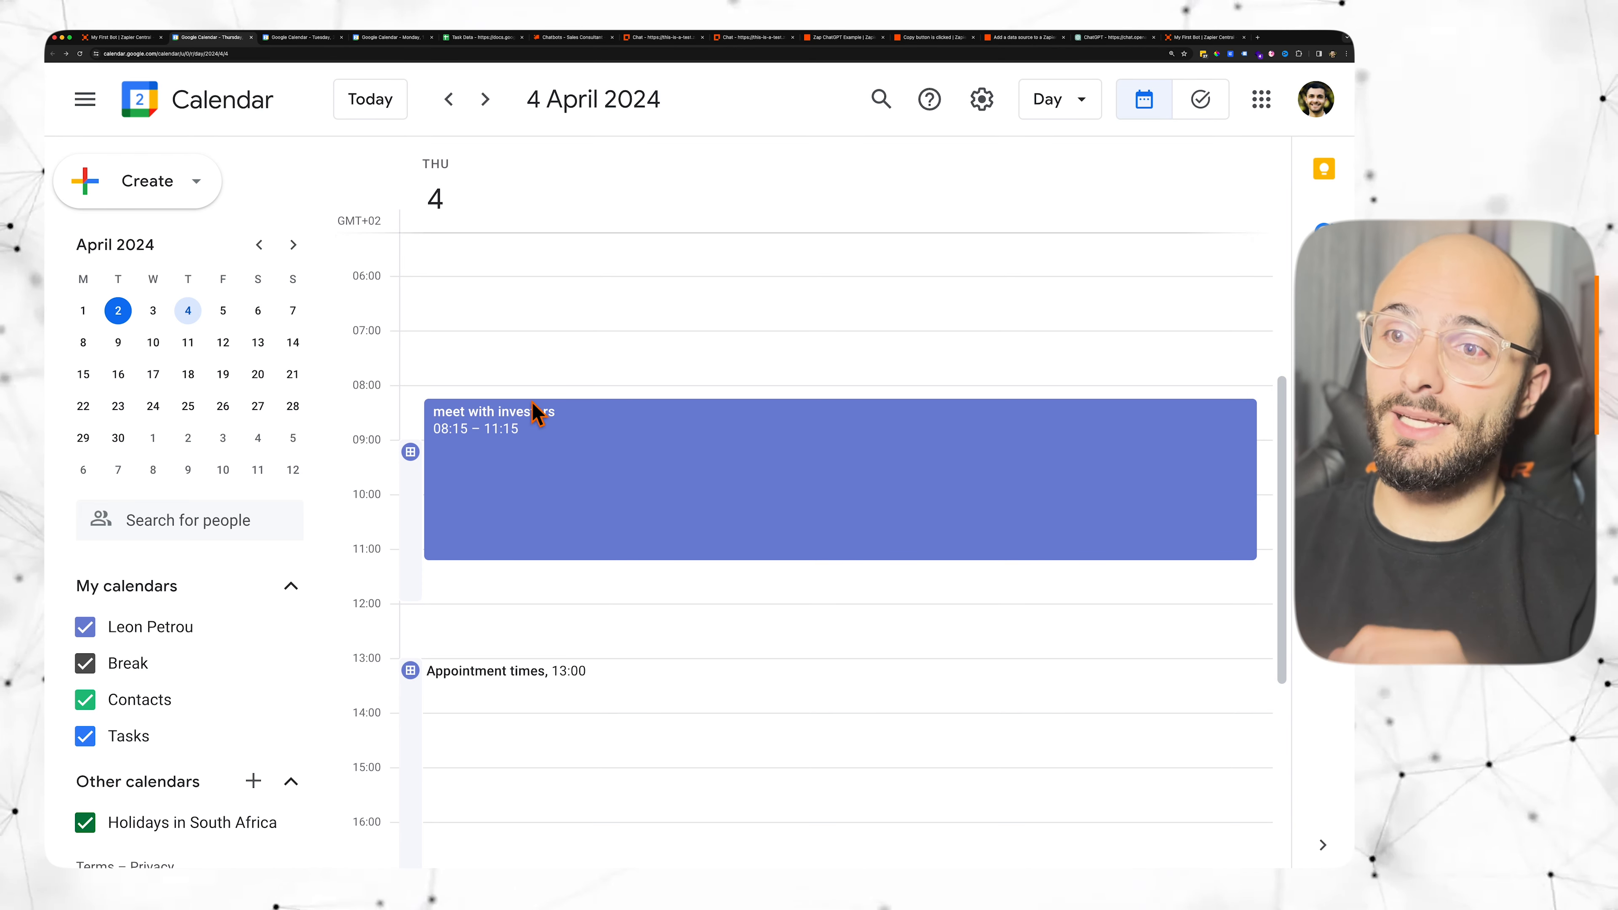
pyautogui.moveTo(541, 280); pyautogui.dragTo(545, 386)
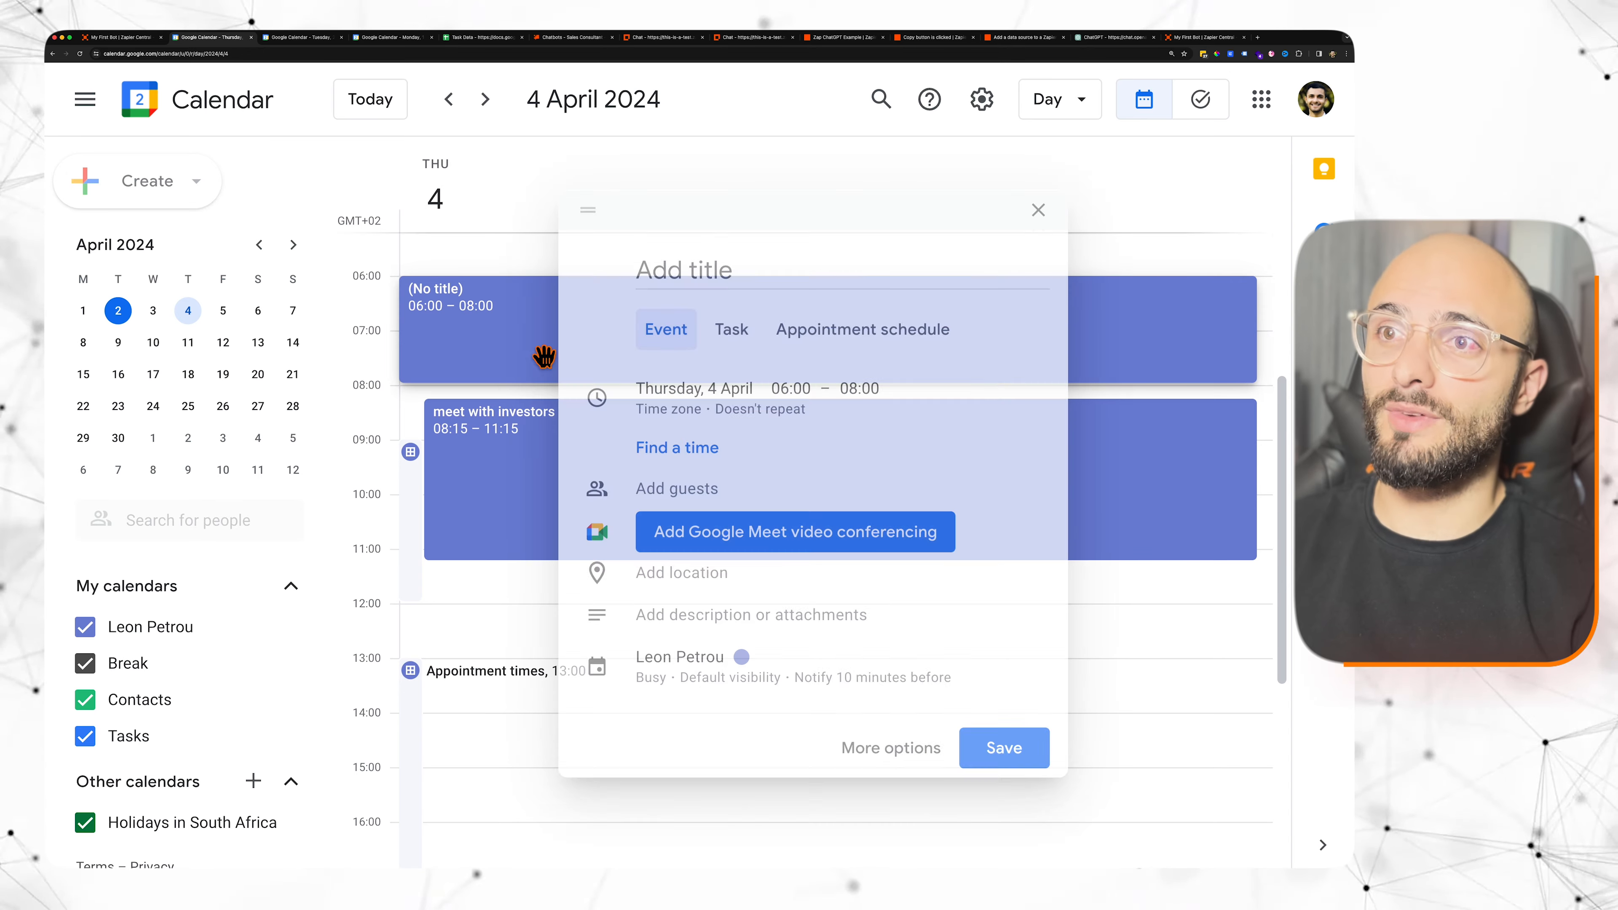
pyautogui.click(1038, 197)
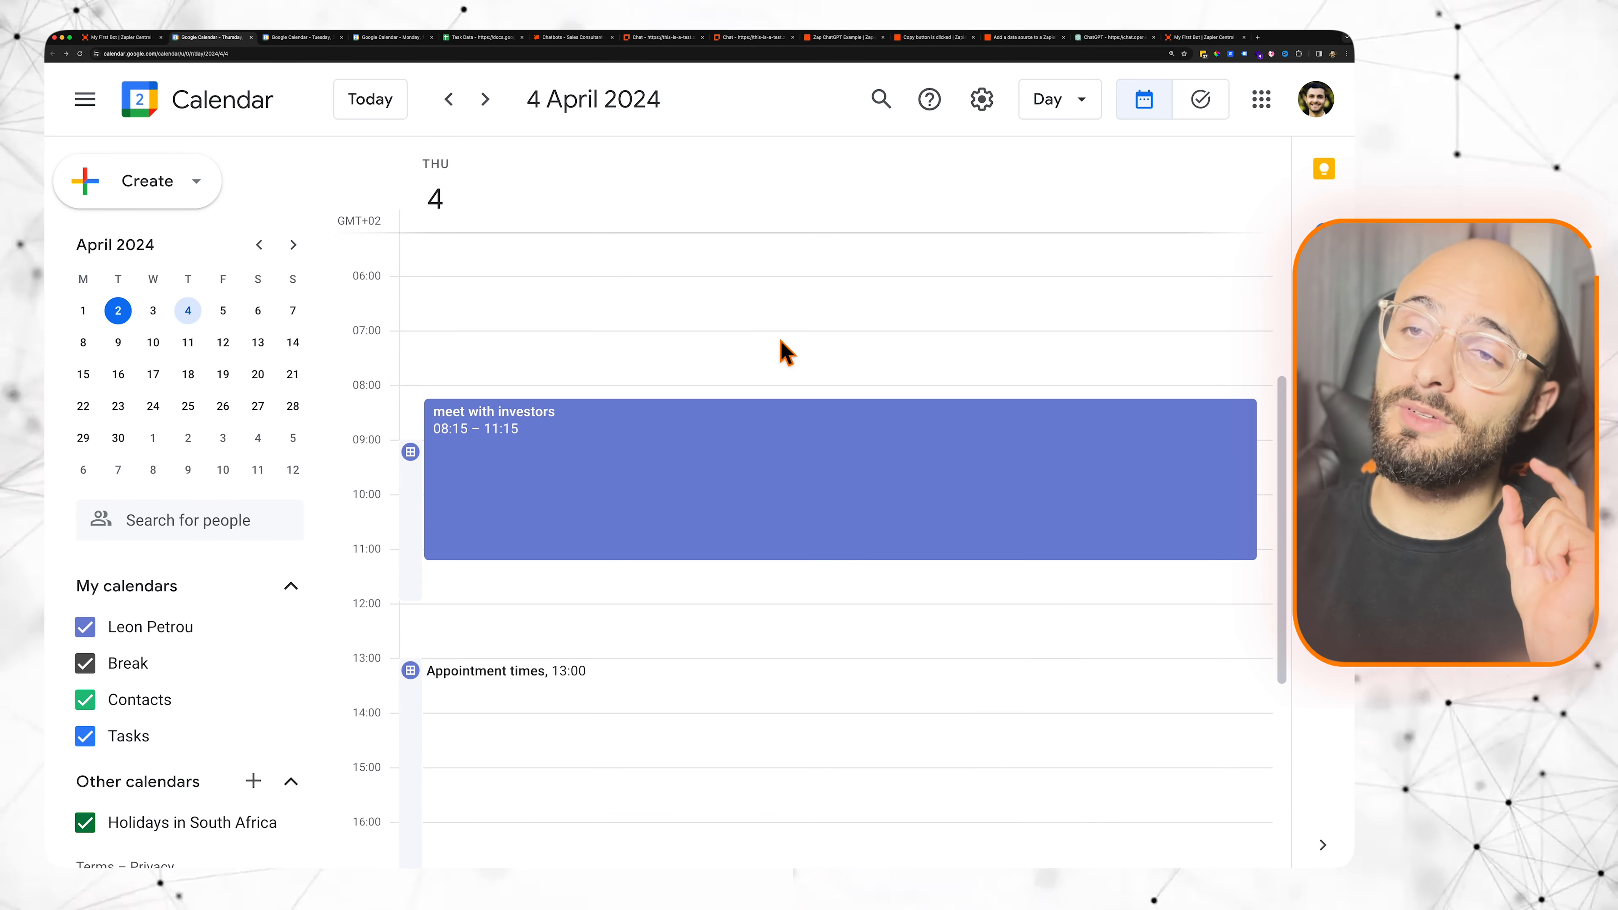
# Step: Switch back to the Task Data spreadsheet and check the duration listed for "Meet with investors for funding" and the other tasks
pyautogui.click(460, 41)
pyautogui.scroll(10, 340, 433)
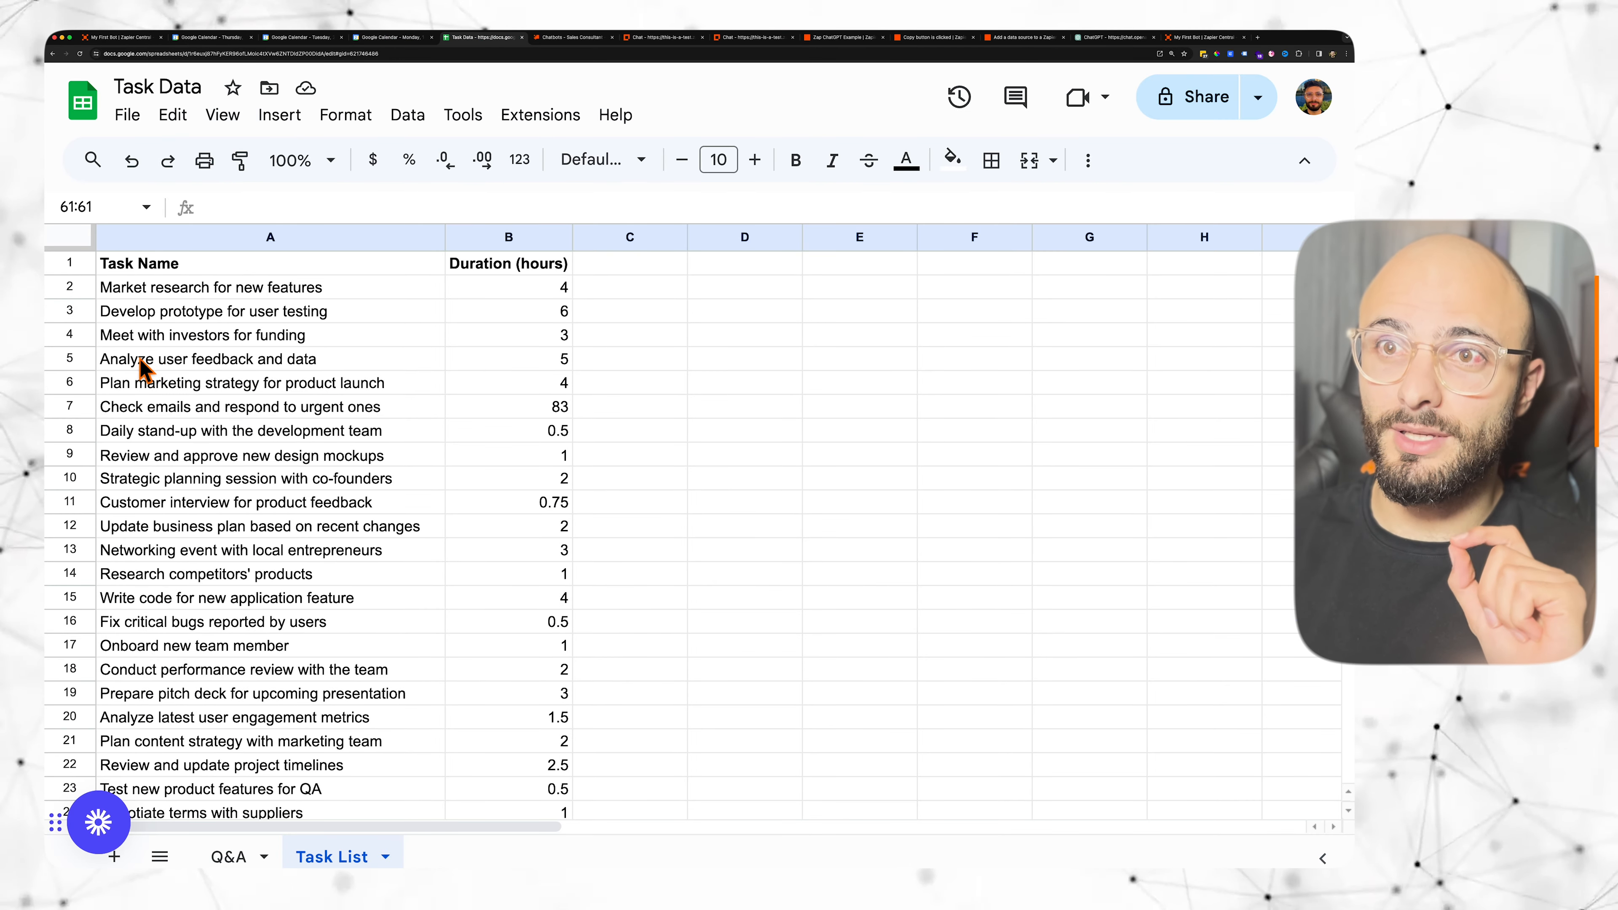
pyautogui.click(91, 338)
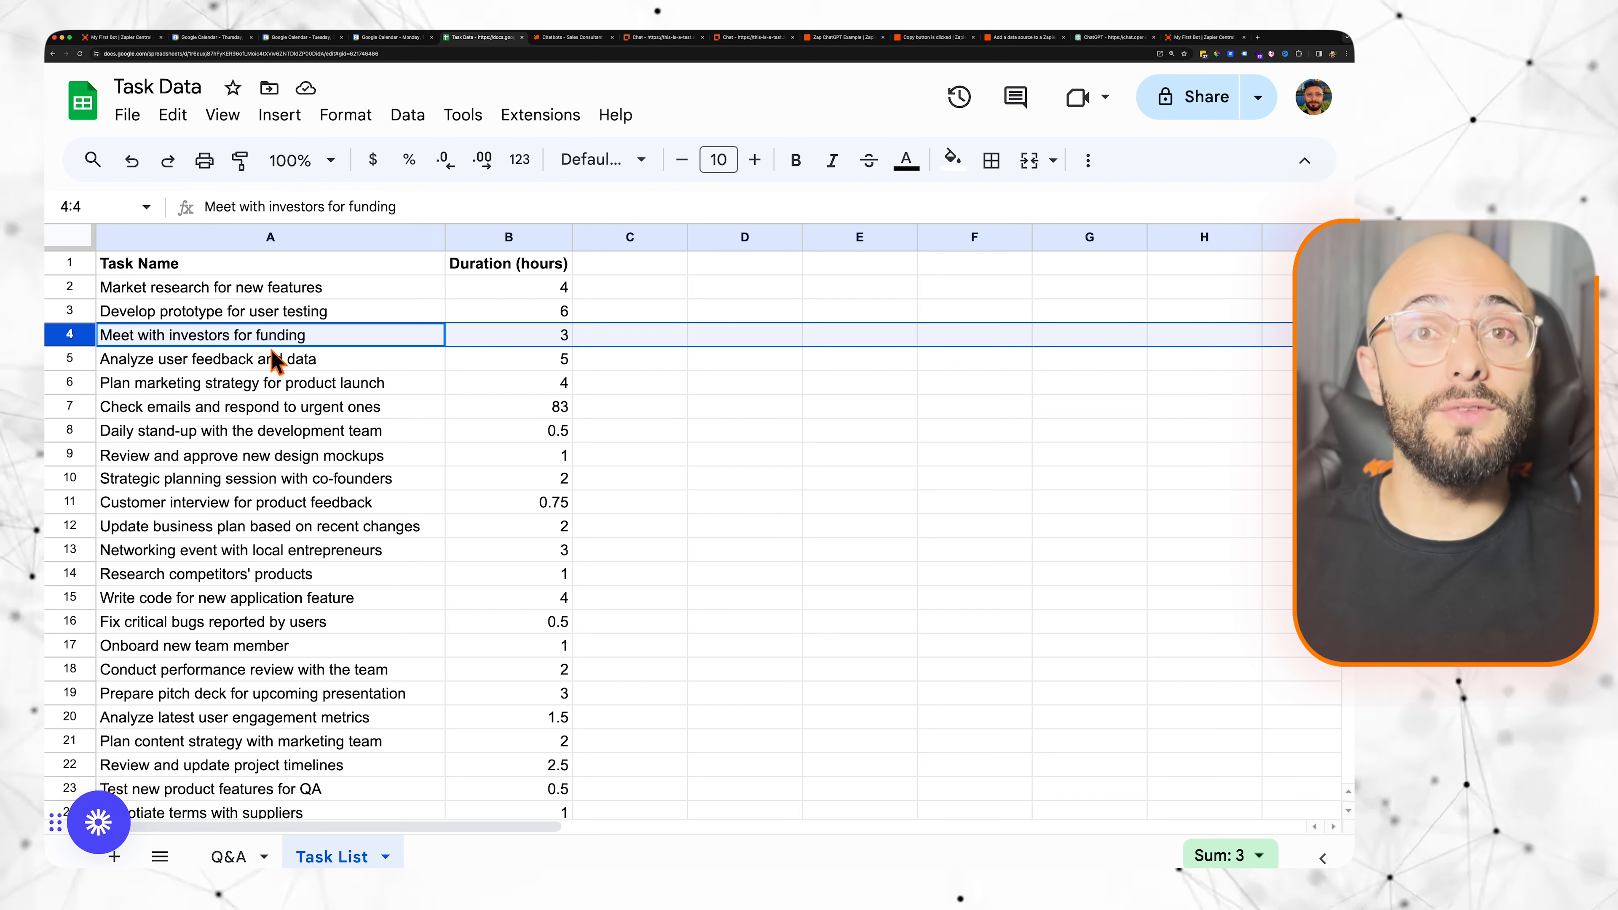
pyautogui.click(526, 339)
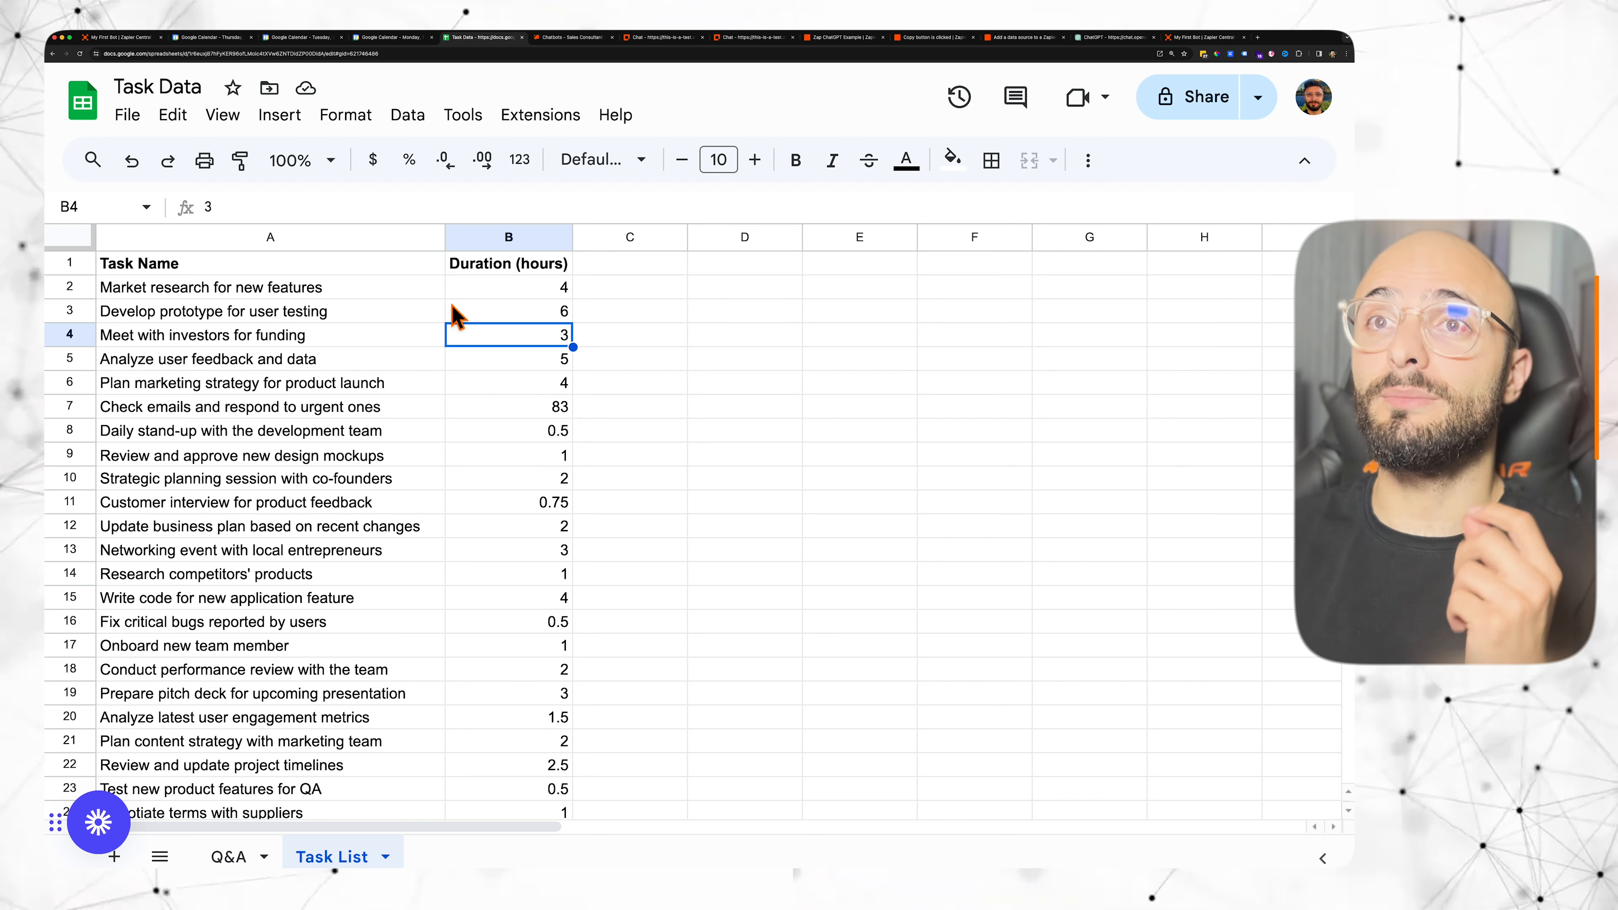
pyautogui.click(309, 344)
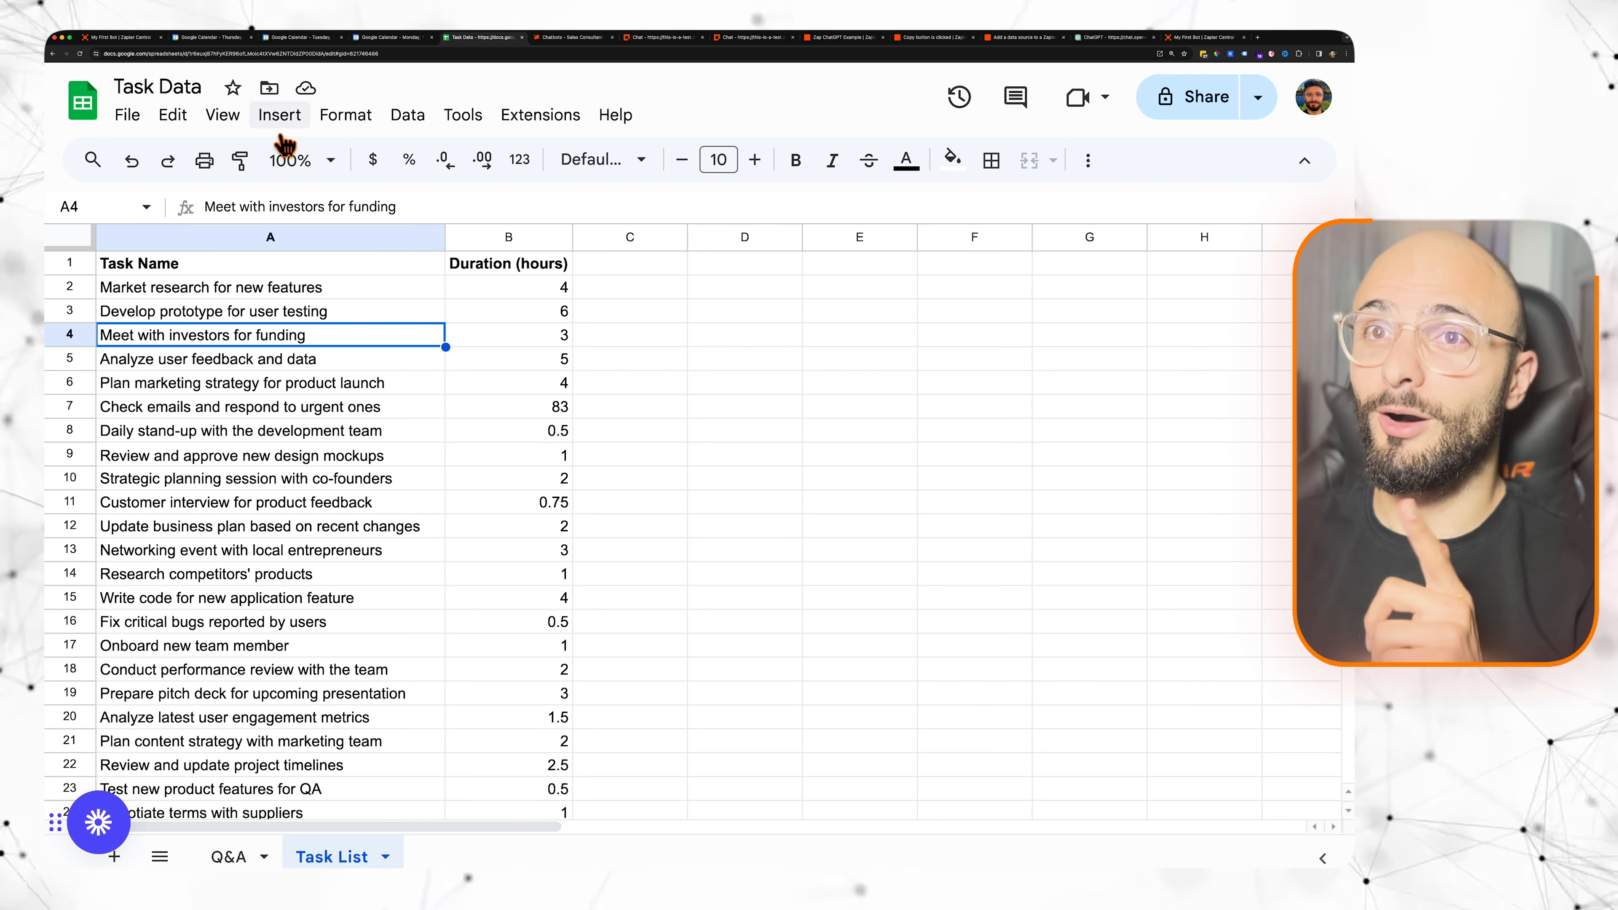
pyautogui.scroll(-13, 286, 567)
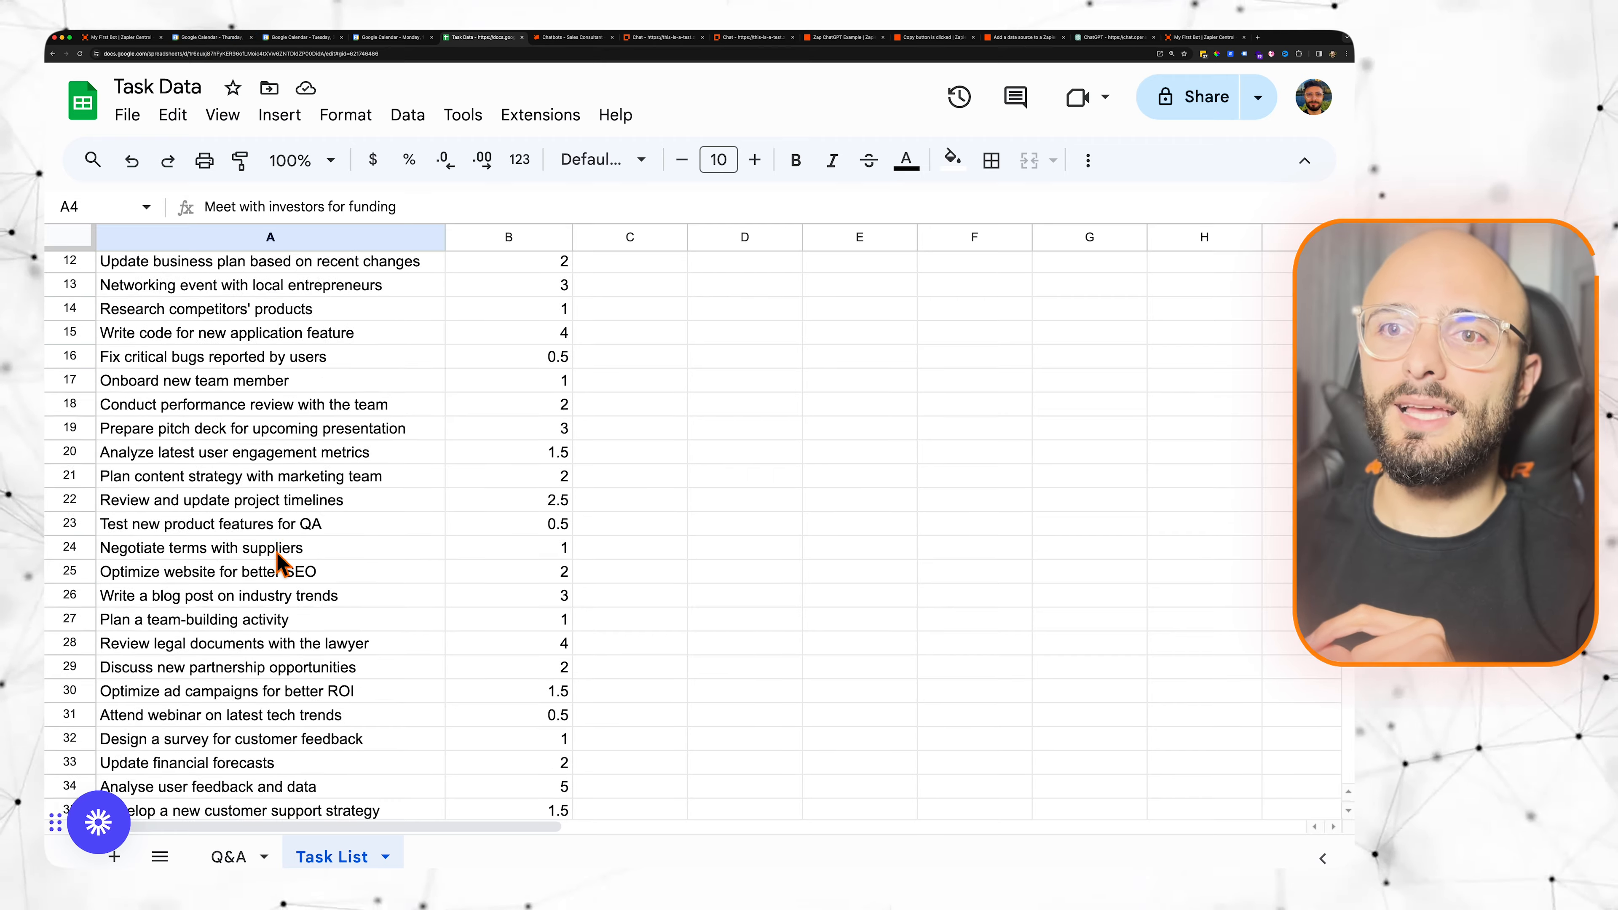
pyautogui.scroll(-4, 299, 596)
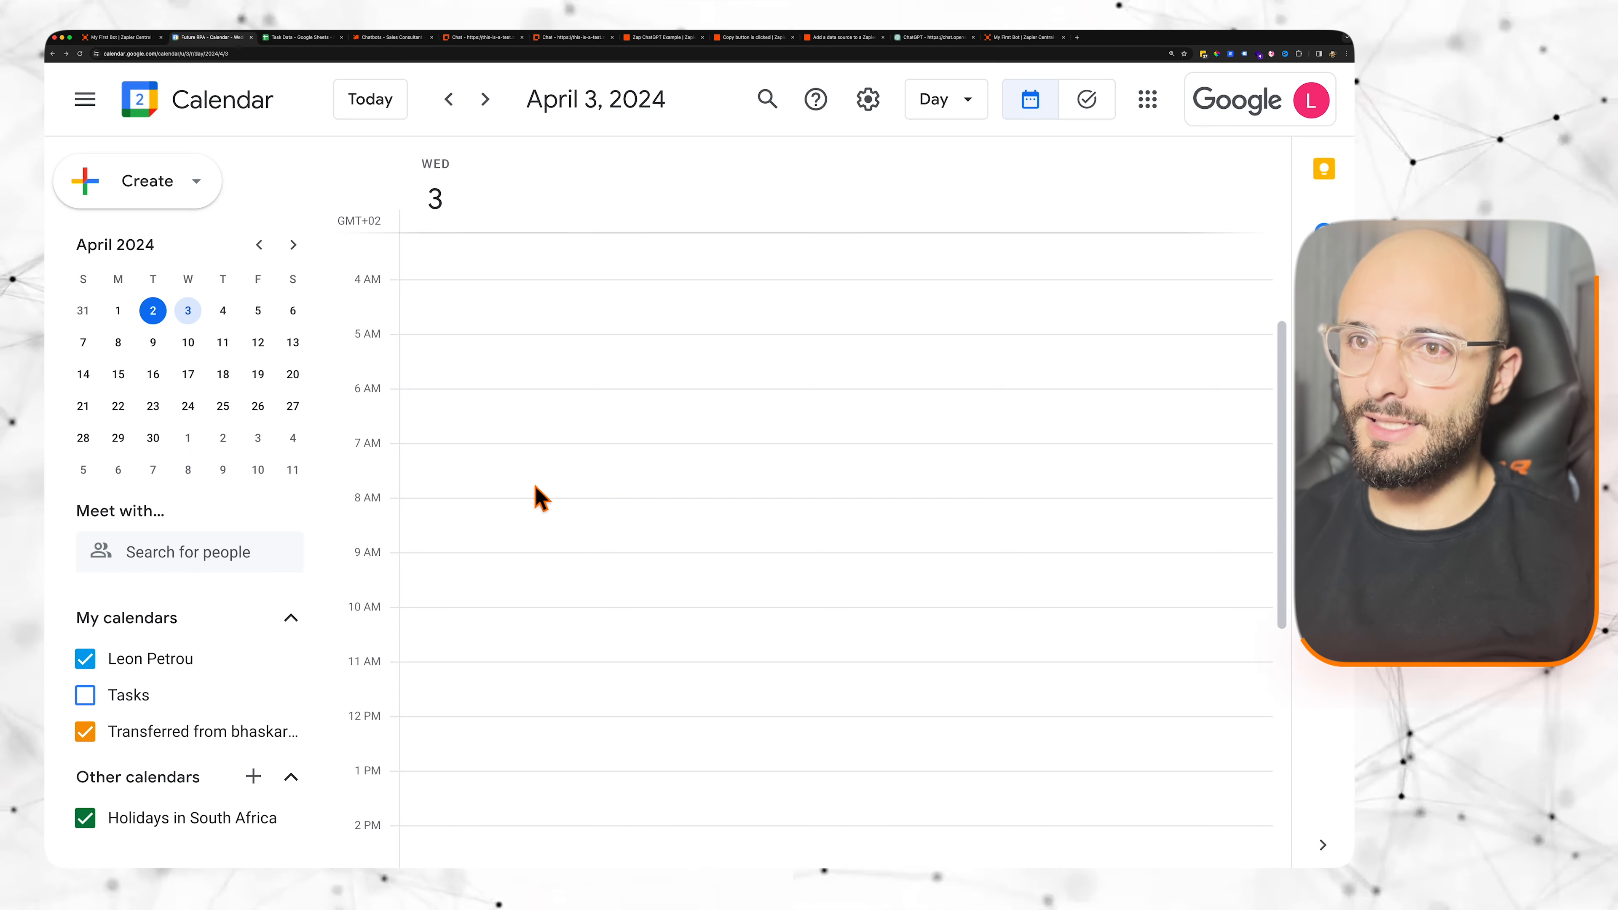
# Step: Create and save a calendar event titled "Go to gym" on Wednesday, April 3, 2024, from 7:00am to 8:00am
pyautogui.scroll(-1, 517, 470)
pyautogui.click(517, 459)
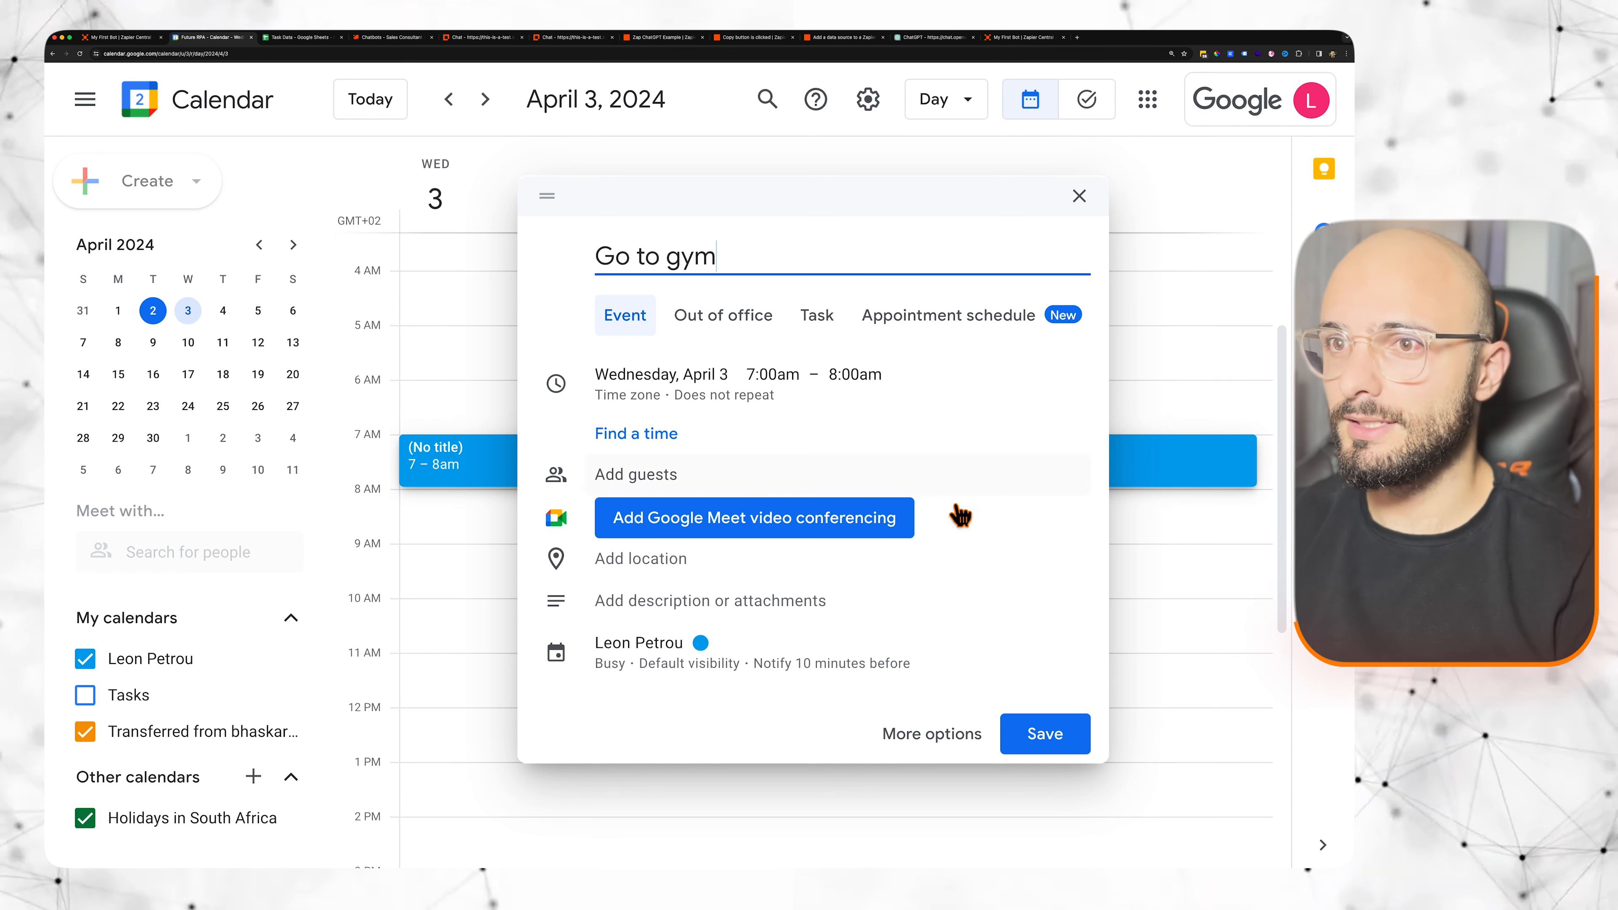
pyautogui.click(1066, 739)
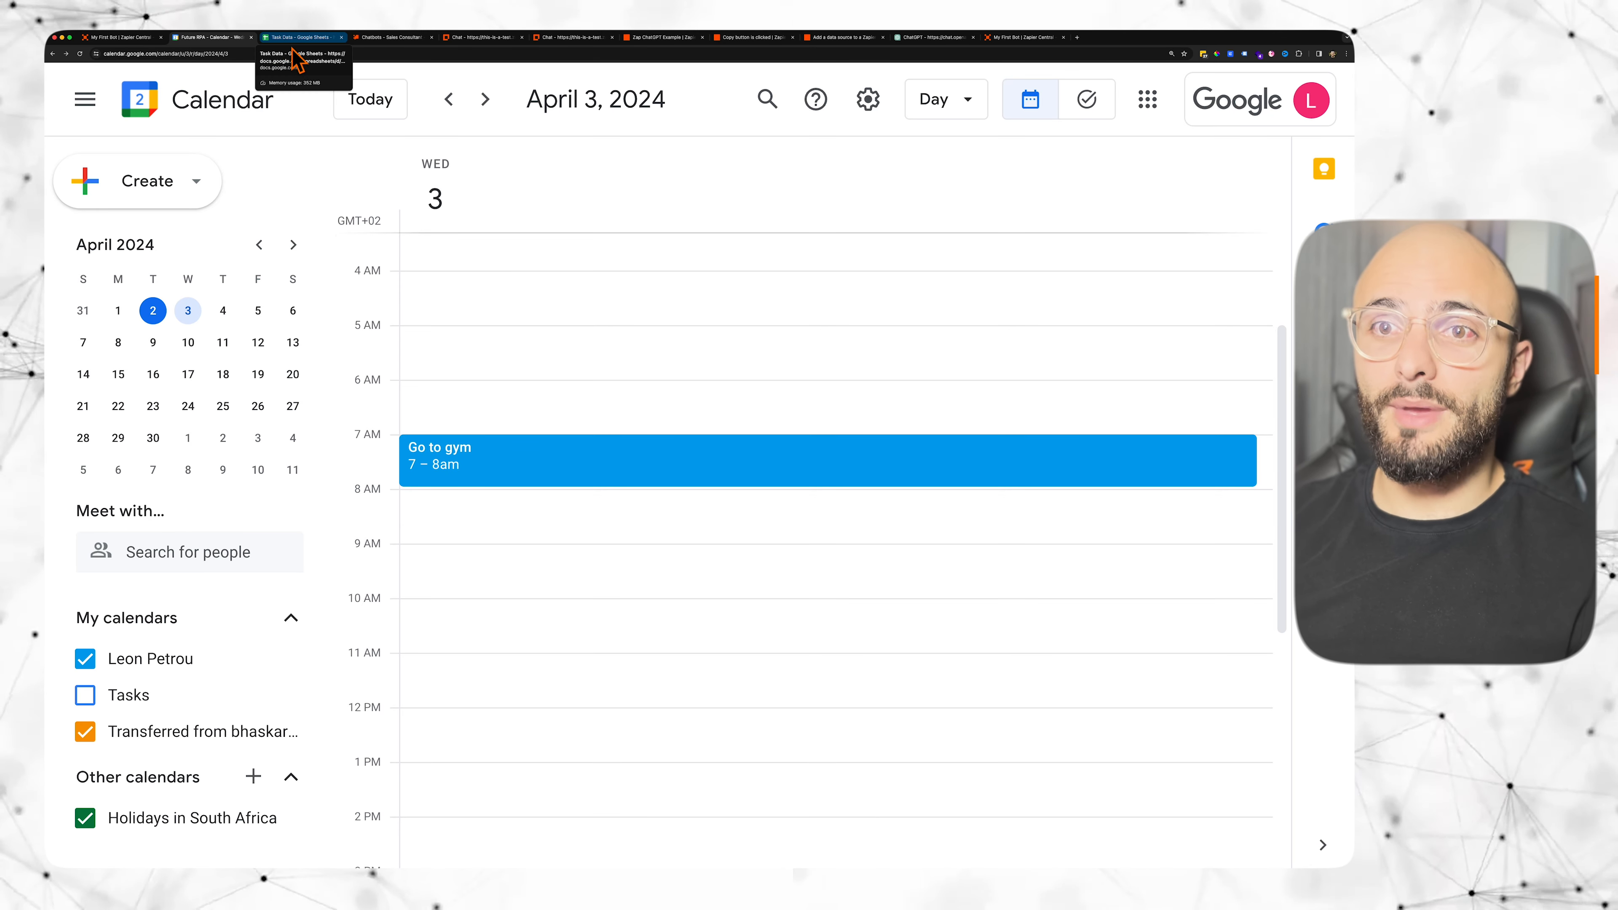
# Step: Switch to the Task Data spreadsheet, check the name and duration in the "Go to gym" row, and return to Google Calendar
pyautogui.click(294, 39)
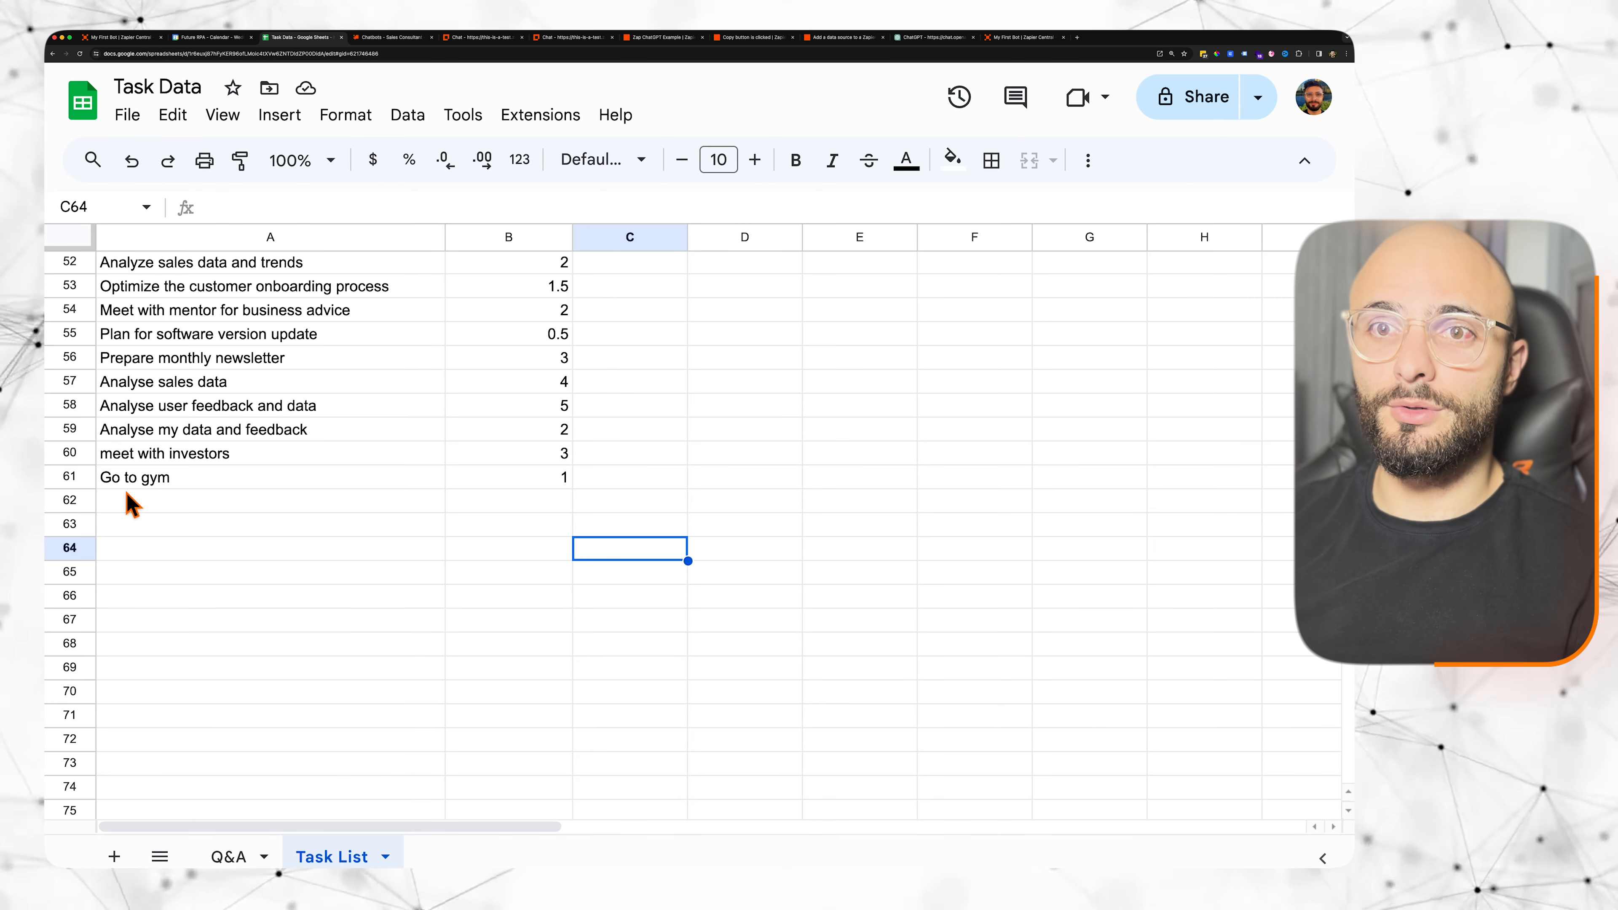
pyautogui.click(76, 478)
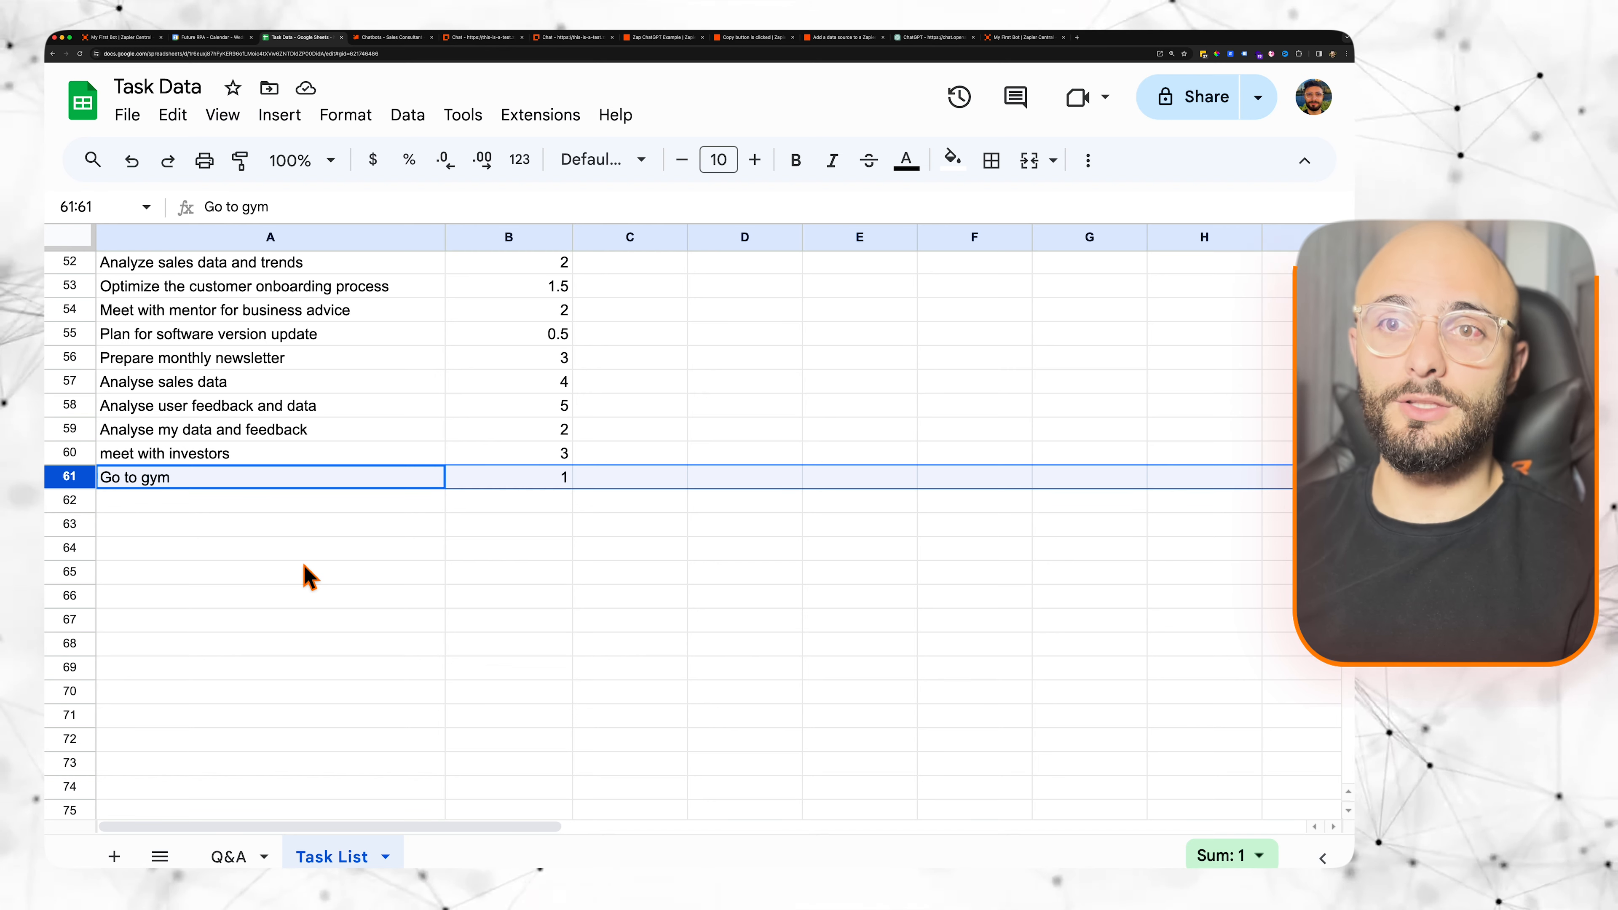
pyautogui.click(267, 514)
pyautogui.click(145, 479)
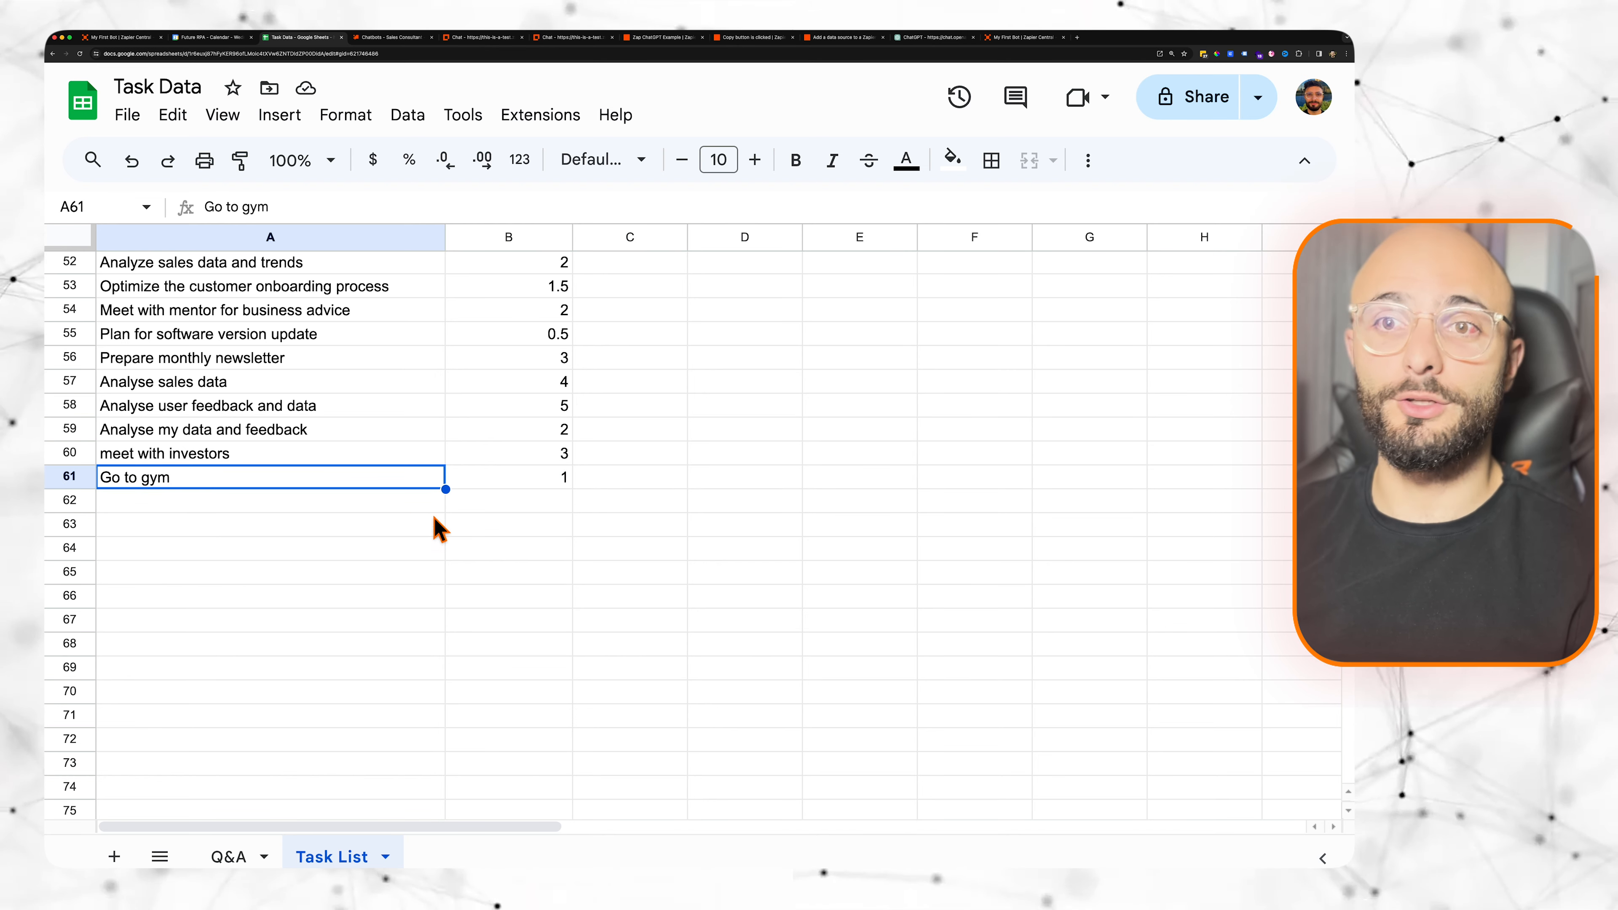
pyautogui.click(520, 485)
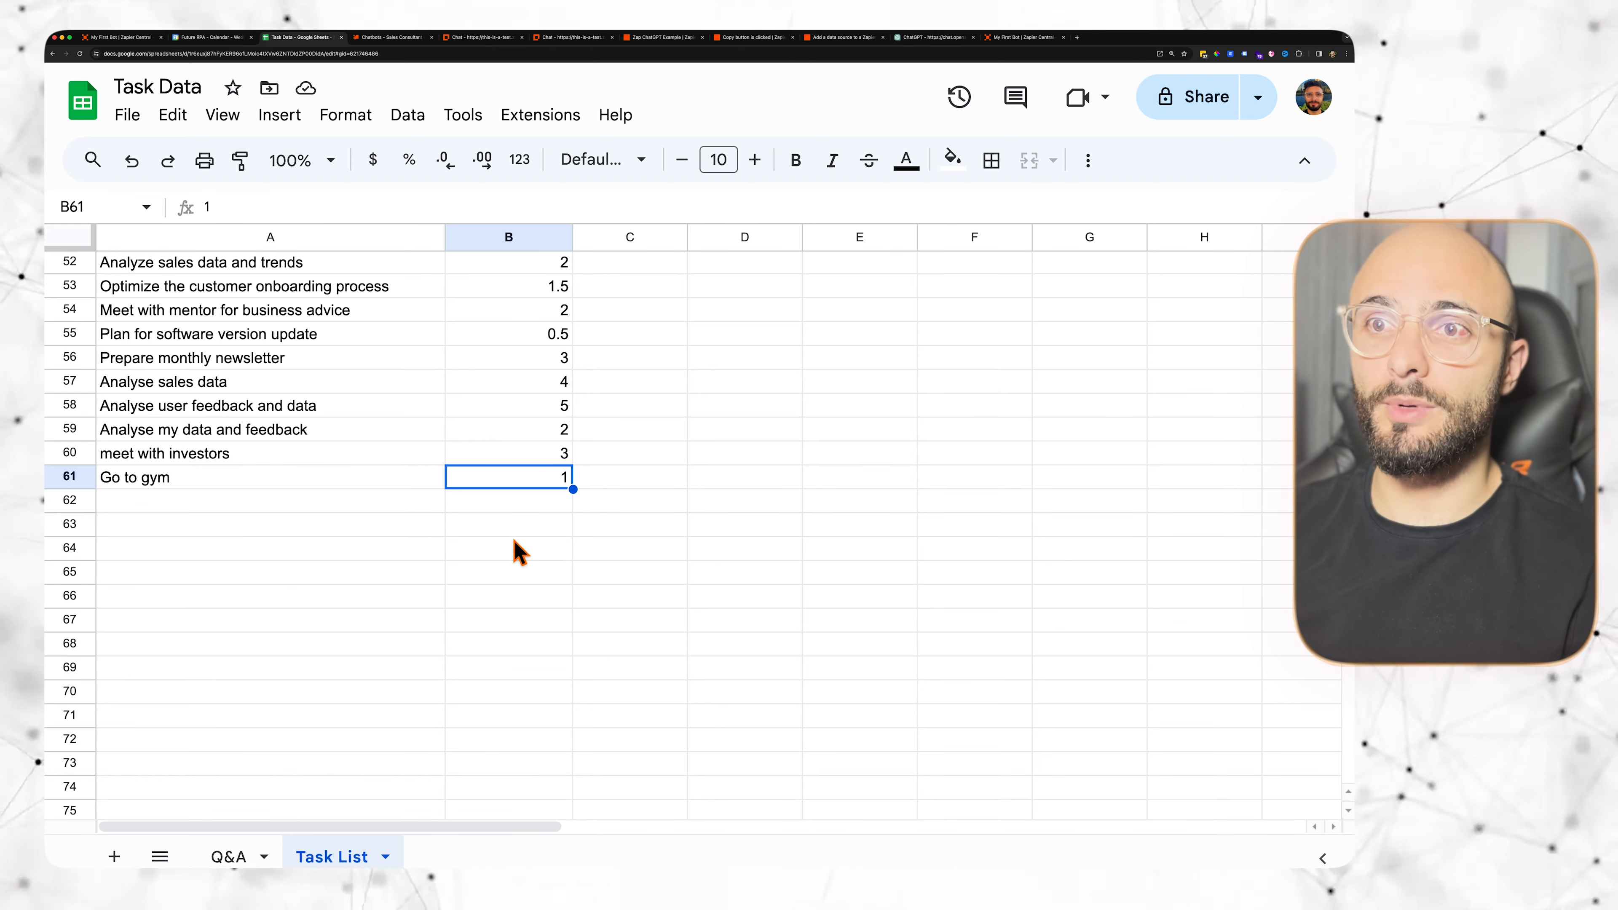
pyautogui.click(202, 39)
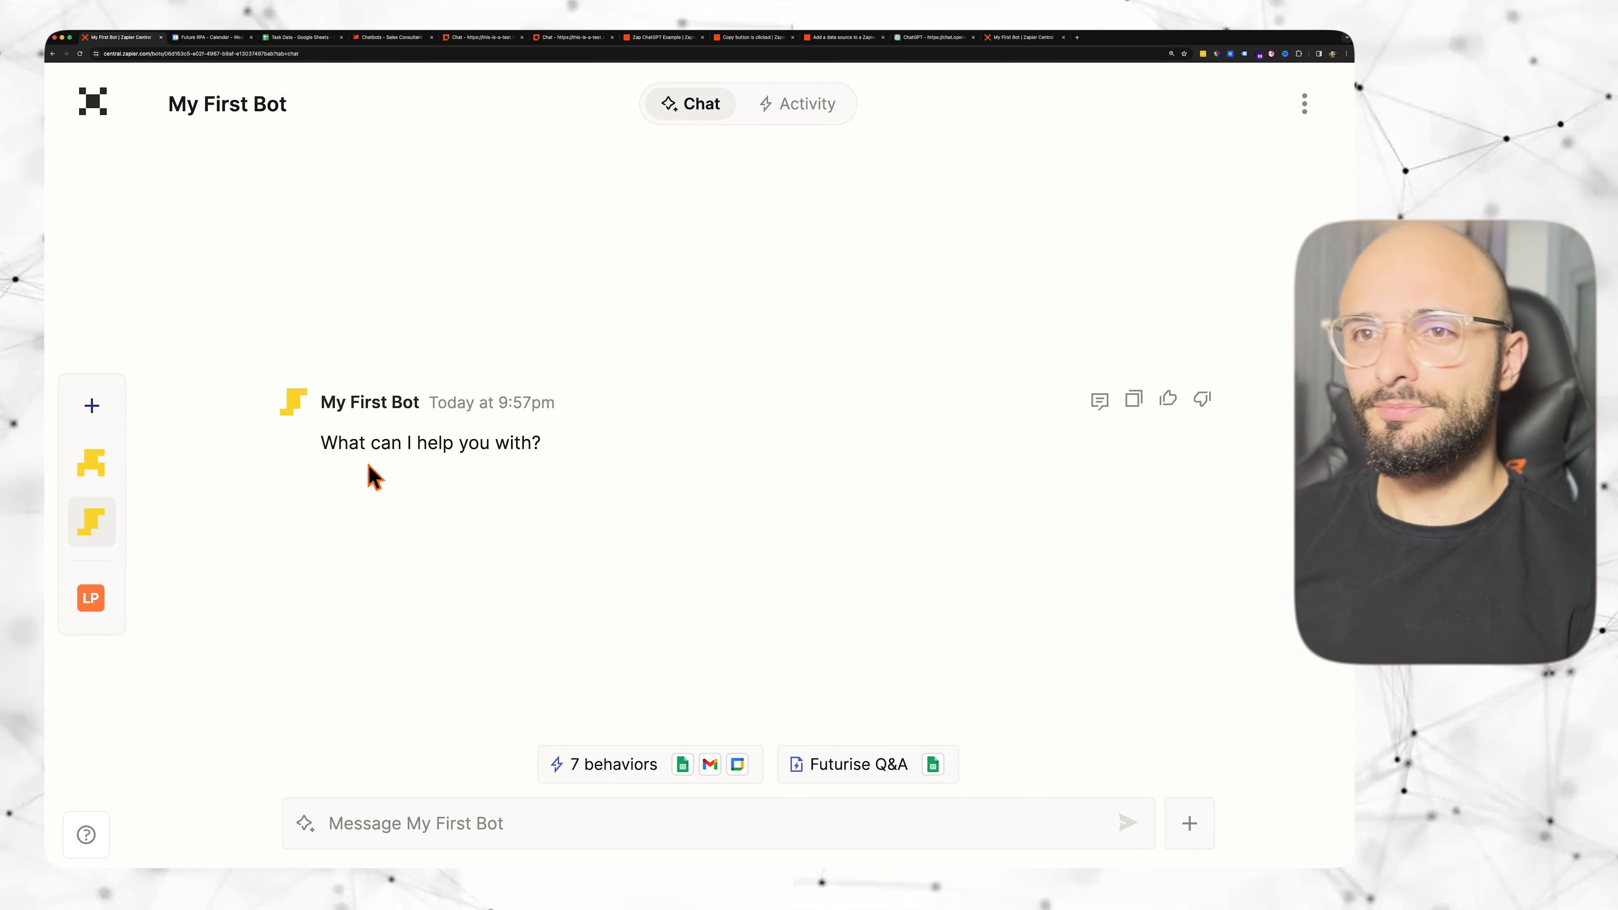
# Step: Create a new bot in Zapier Central and name it Task Scheduler
pyautogui.moveTo(130, 414)
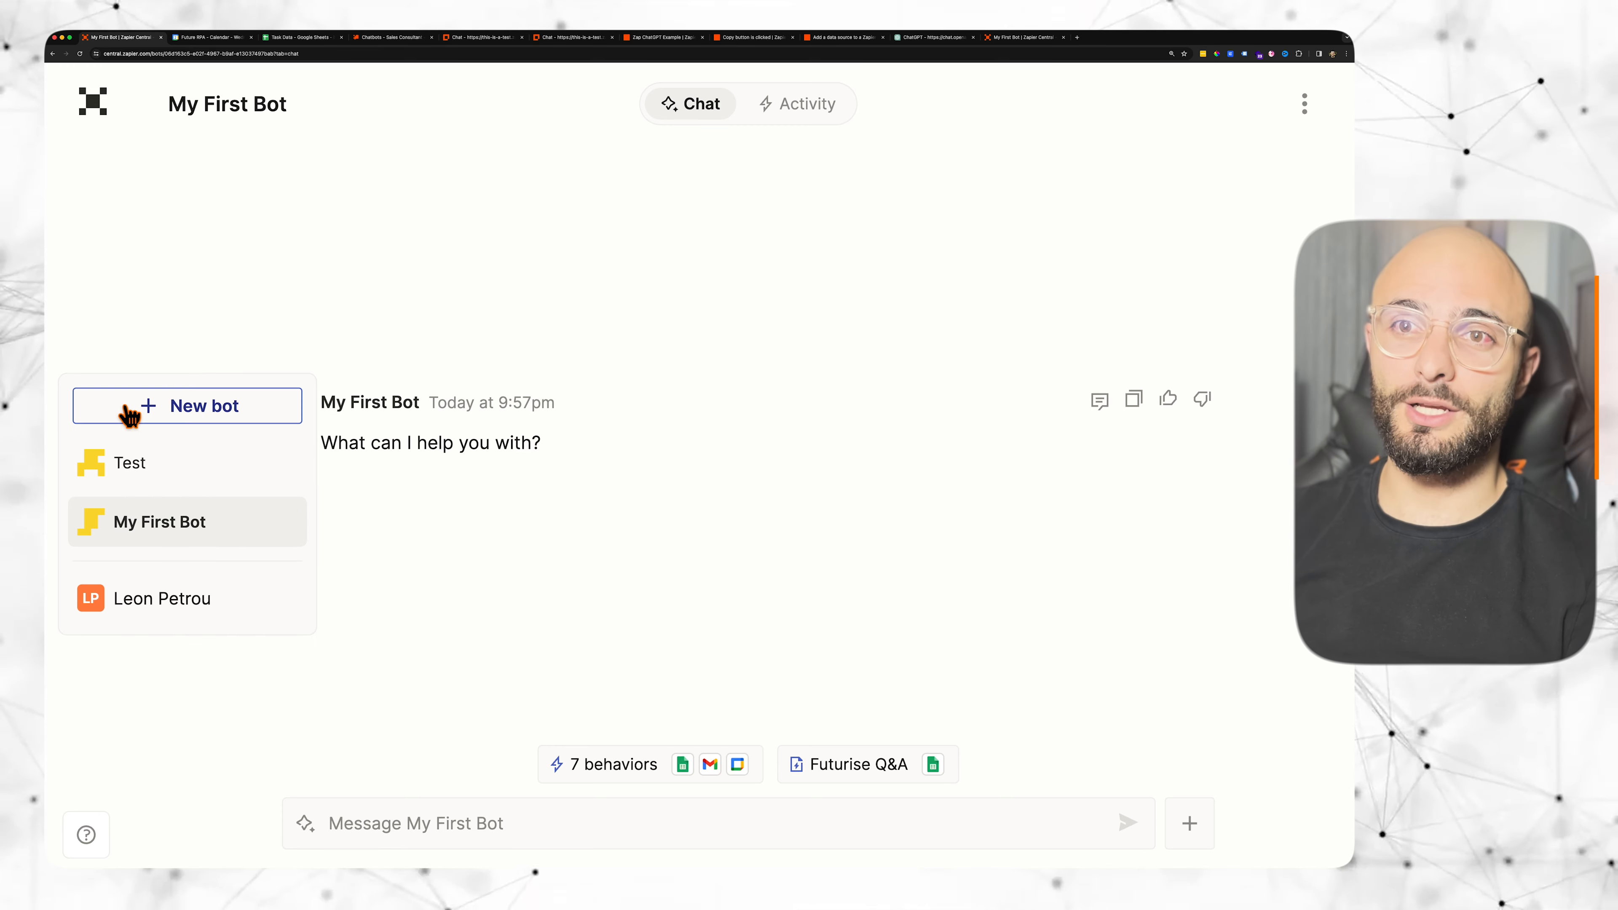
pyautogui.click(199, 414)
pyautogui.click(169, 445)
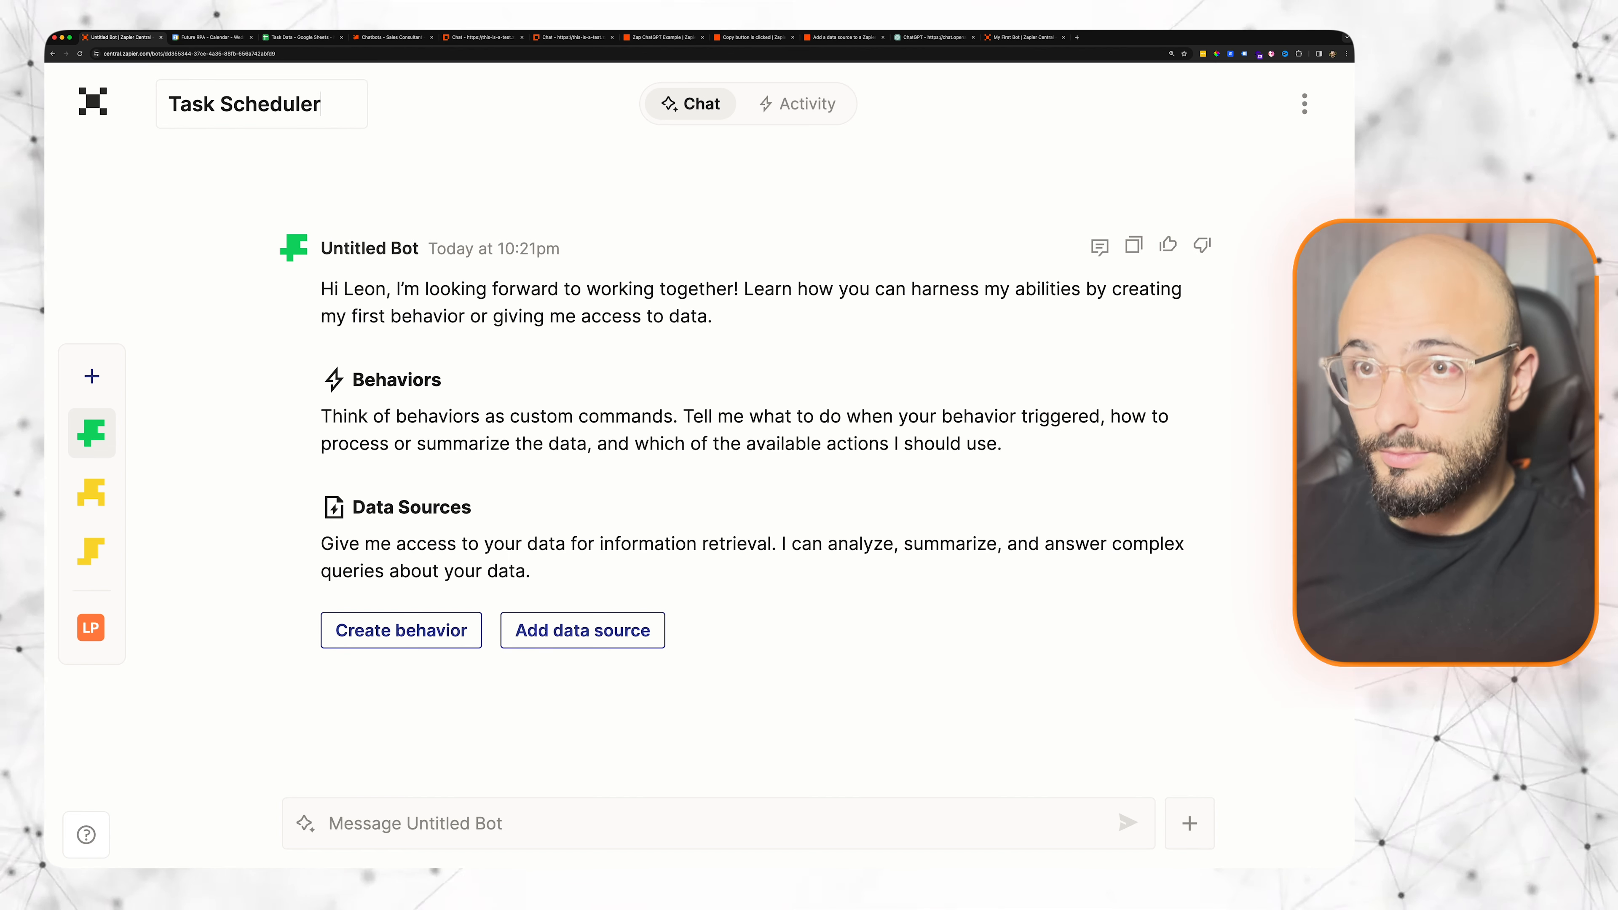
pyautogui.press('Return')
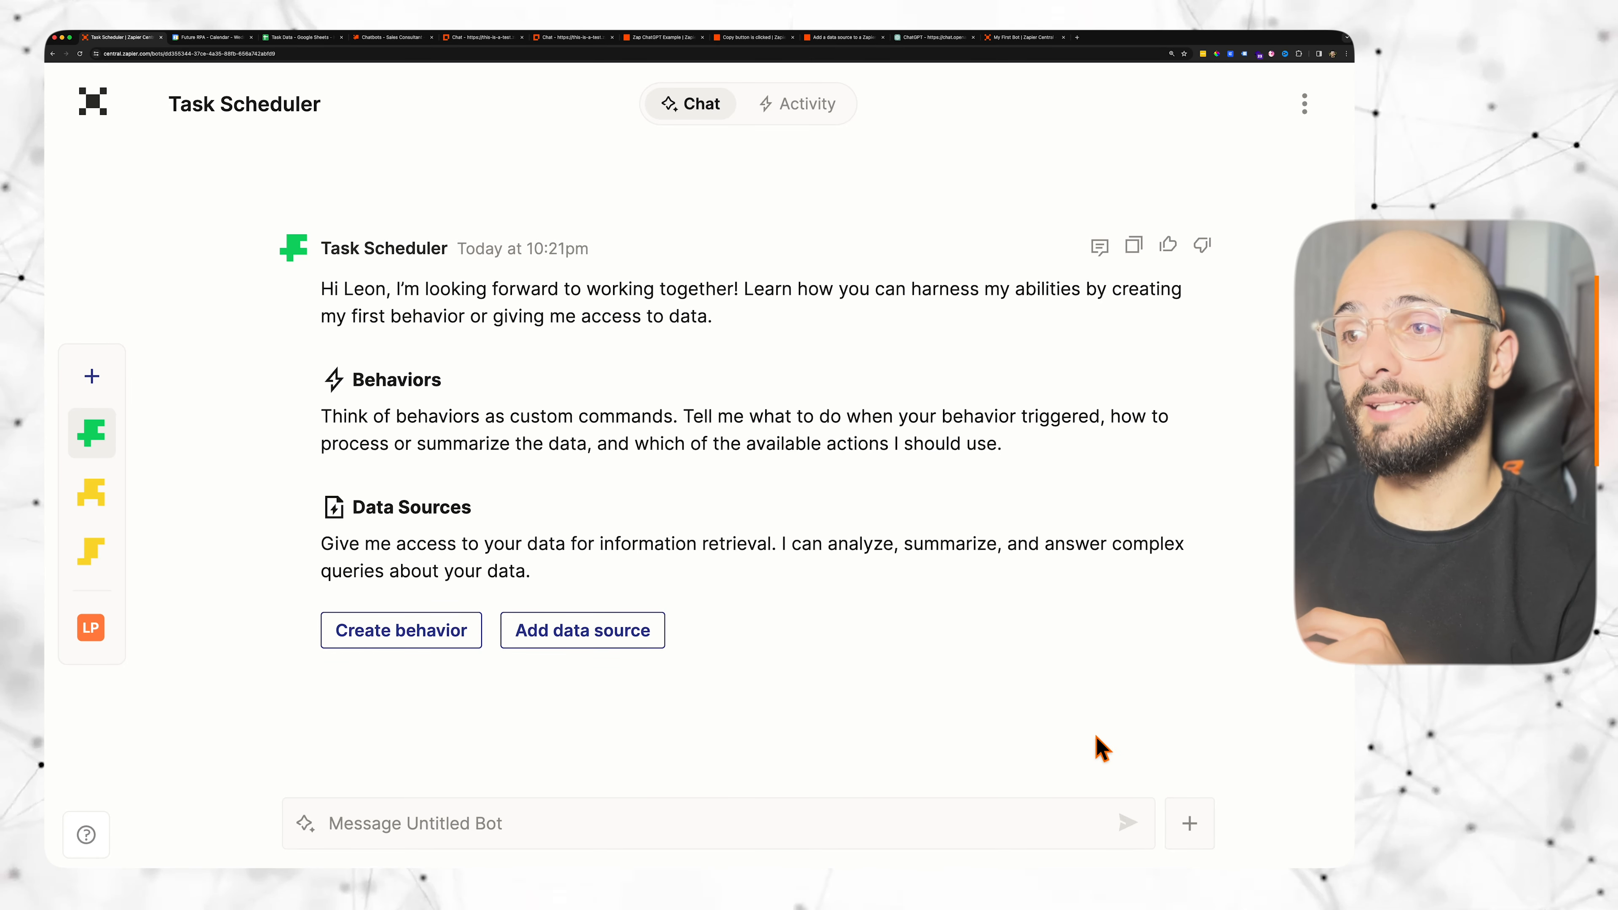
# Step: Add the Task Data spreadsheet from Google Sheets to the Task Scheduler bot as a data source
pyautogui.click(1209, 833)
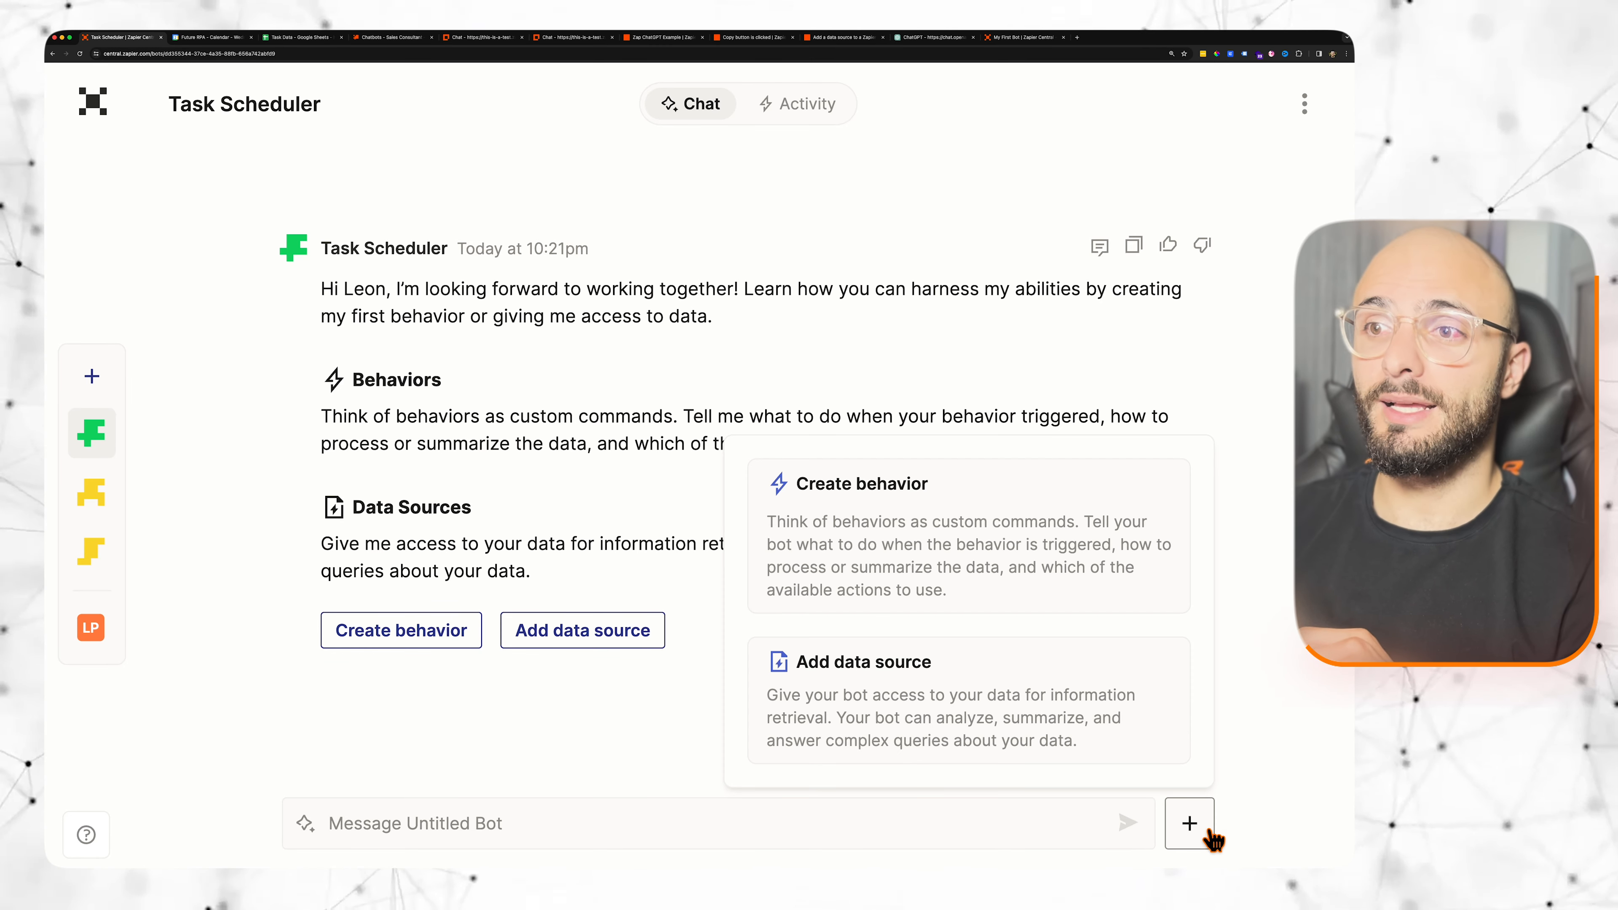
pyautogui.click(867, 684)
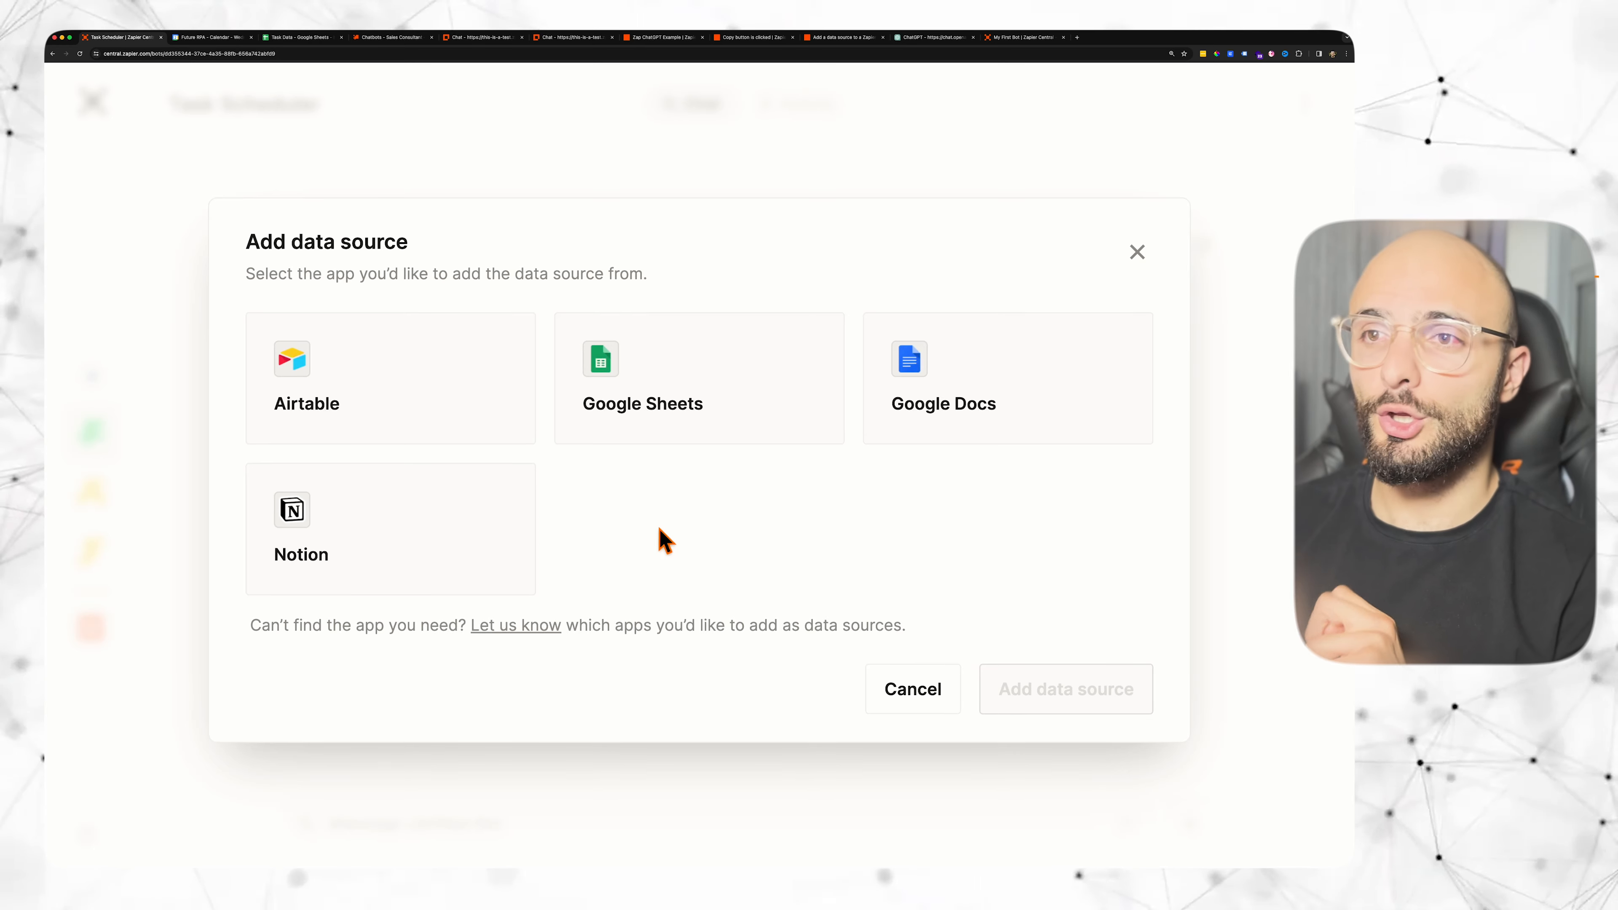
pyautogui.click(637, 434)
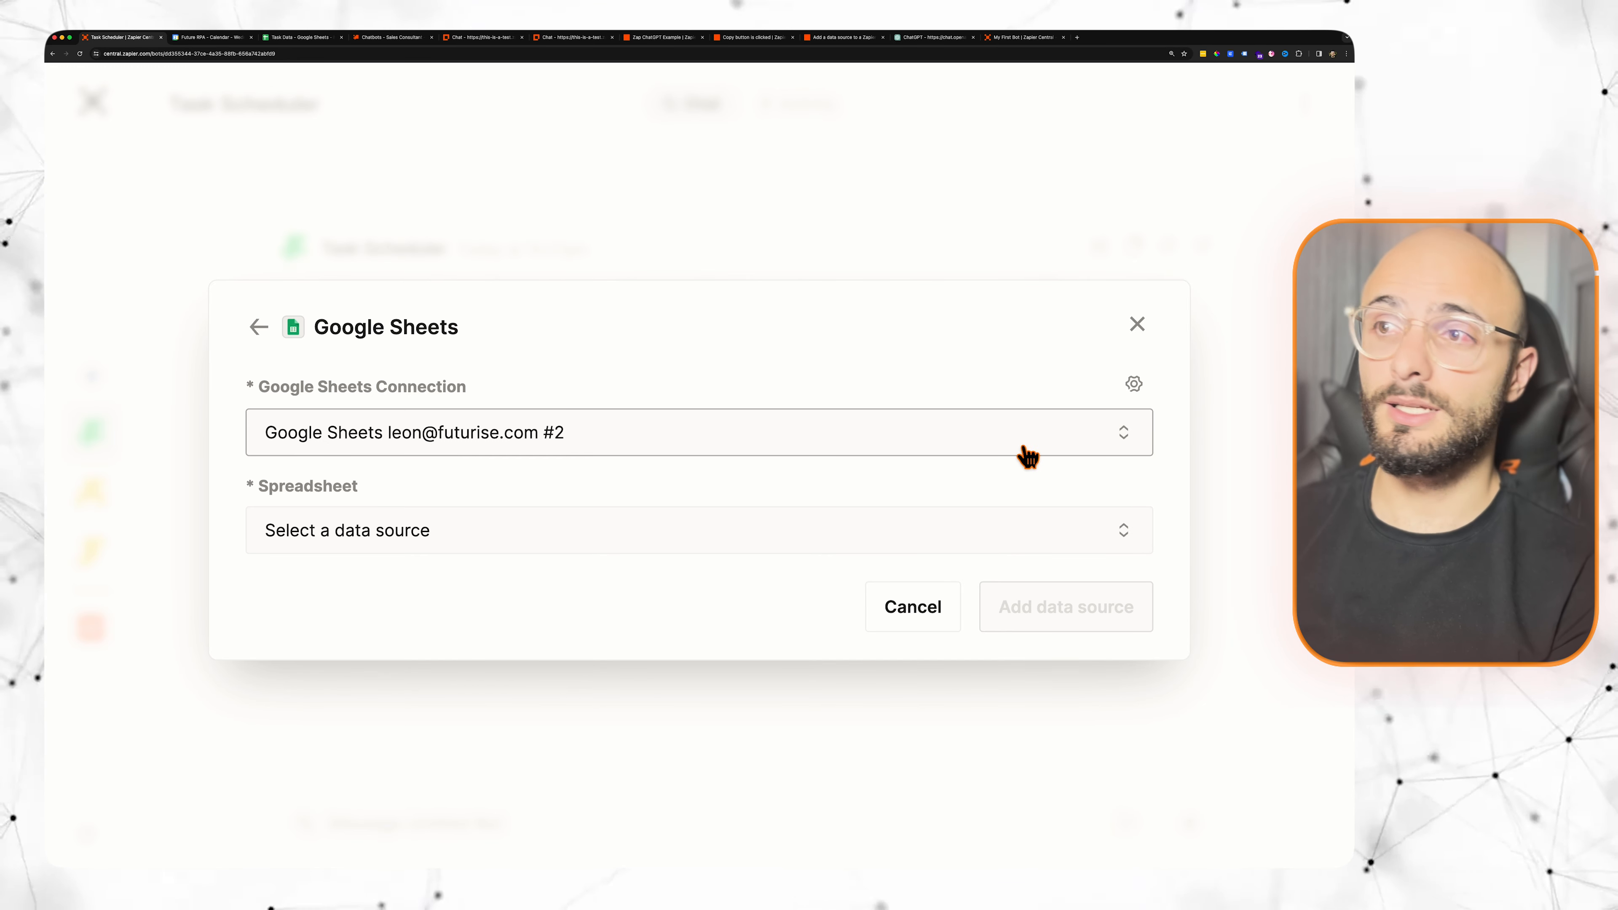
pyautogui.click(1154, 397)
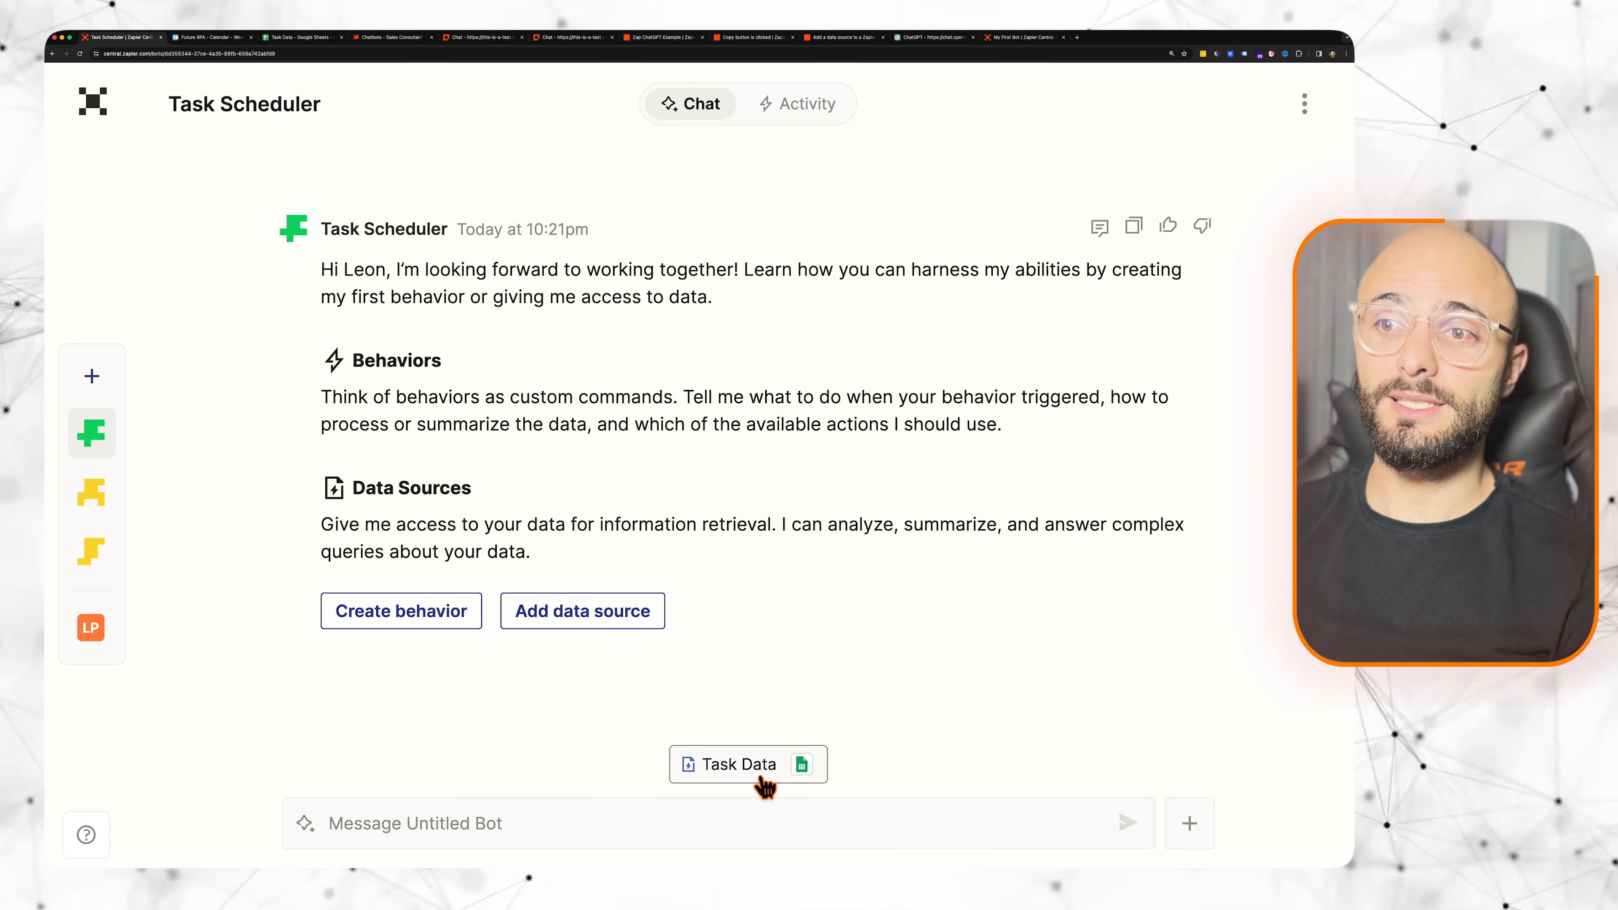
# Step: Open the bot's Task Data source, look through the synced records of its Task List worksheet and close it again
pyautogui.click(773, 768)
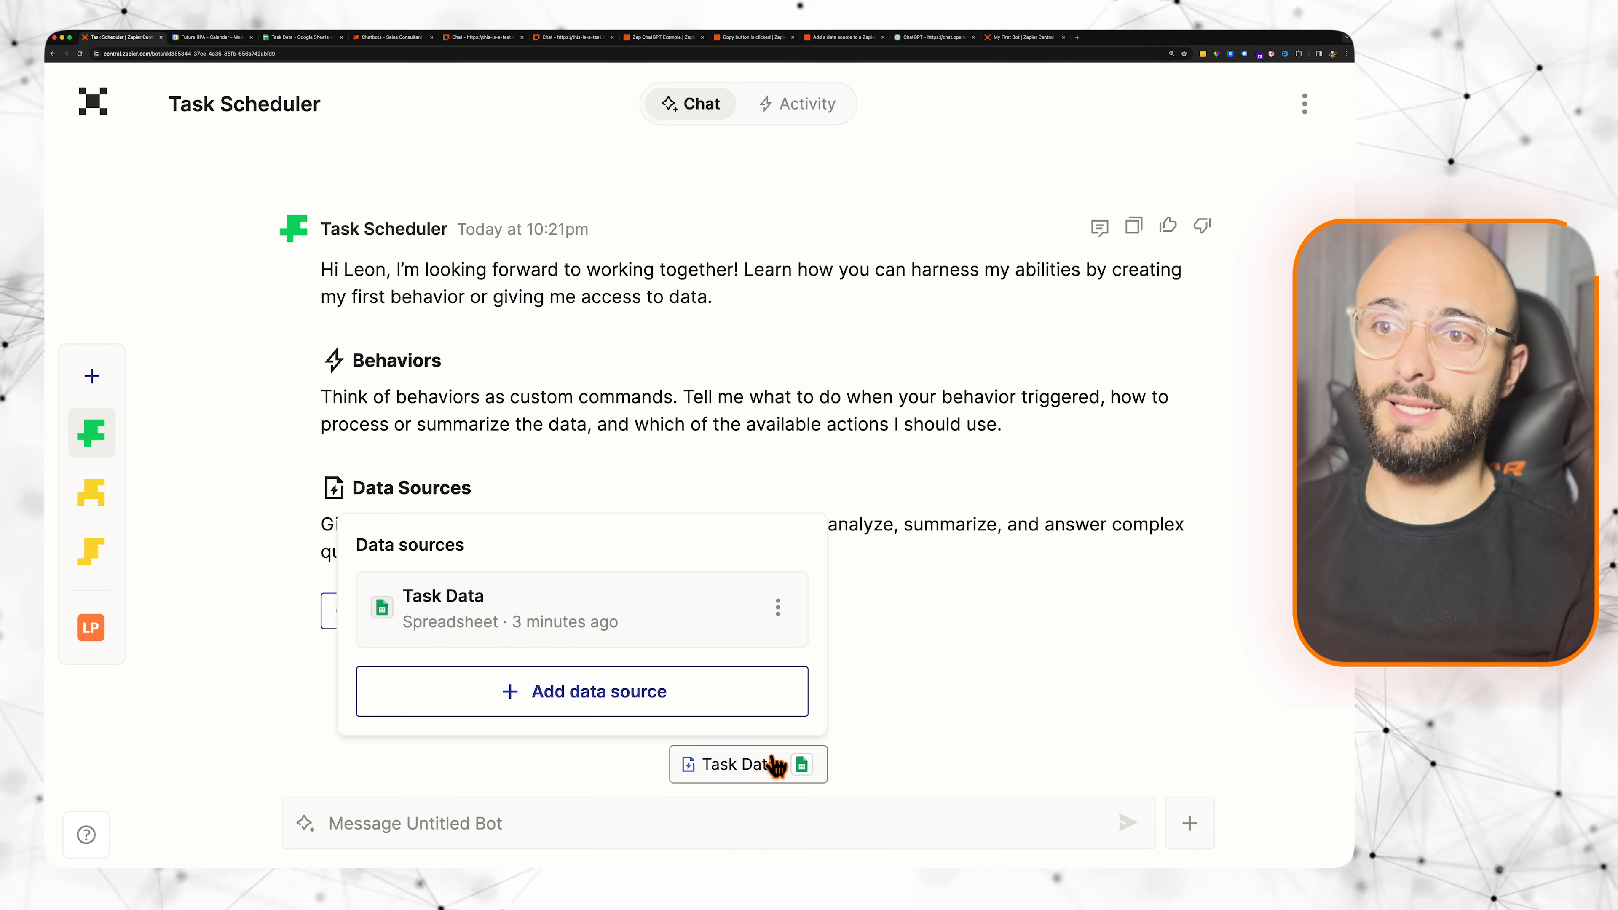
pyautogui.click(591, 622)
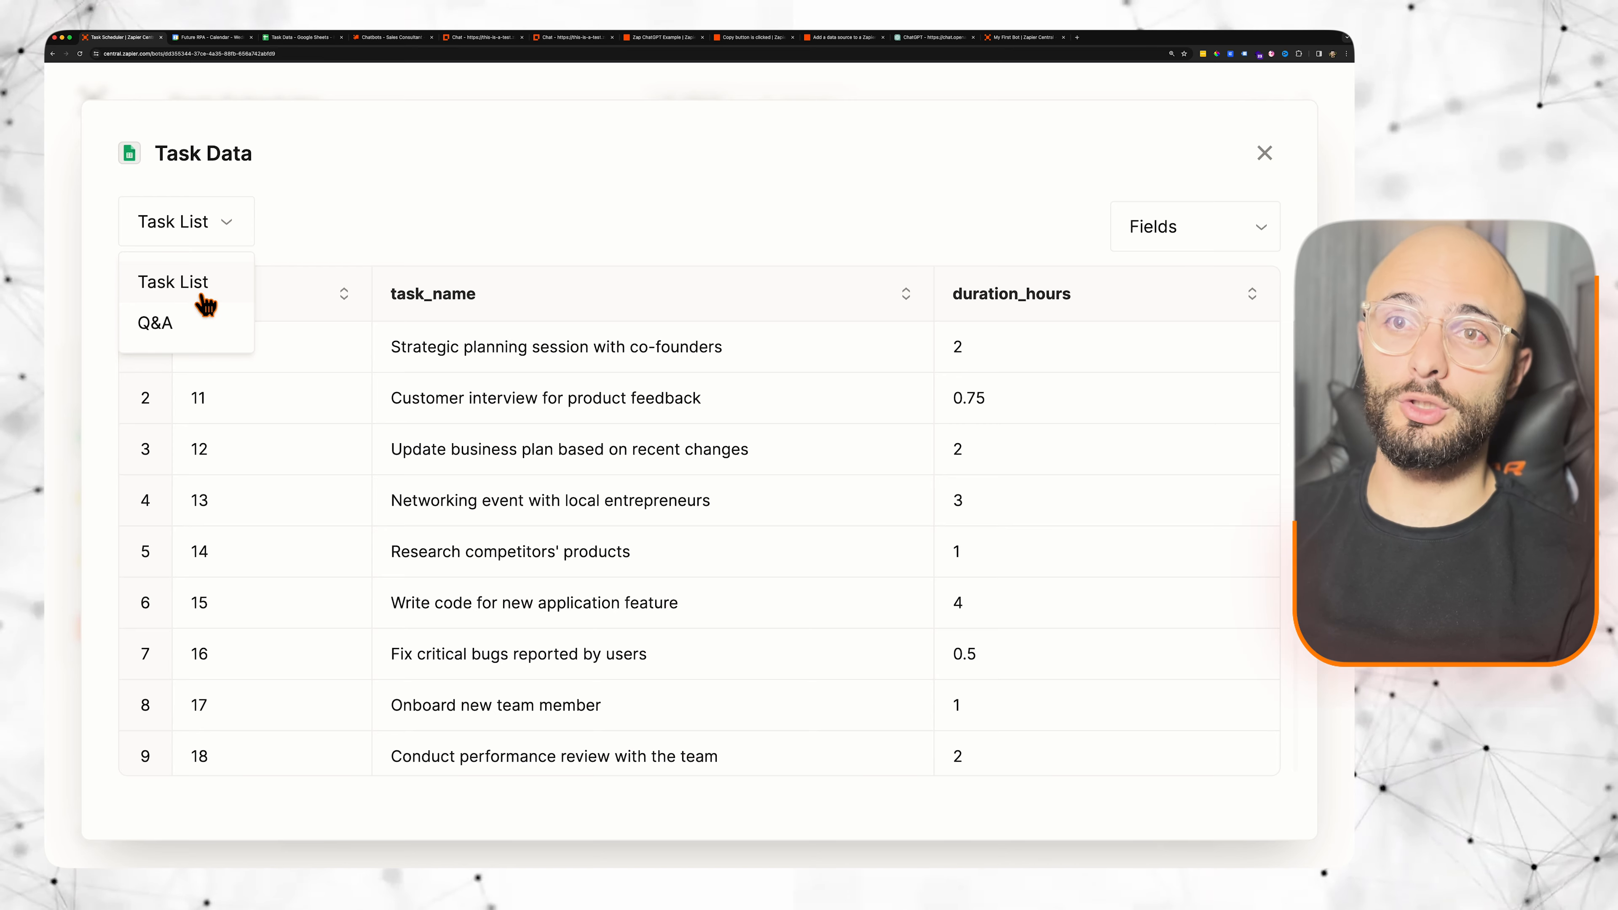
pyautogui.click(203, 279)
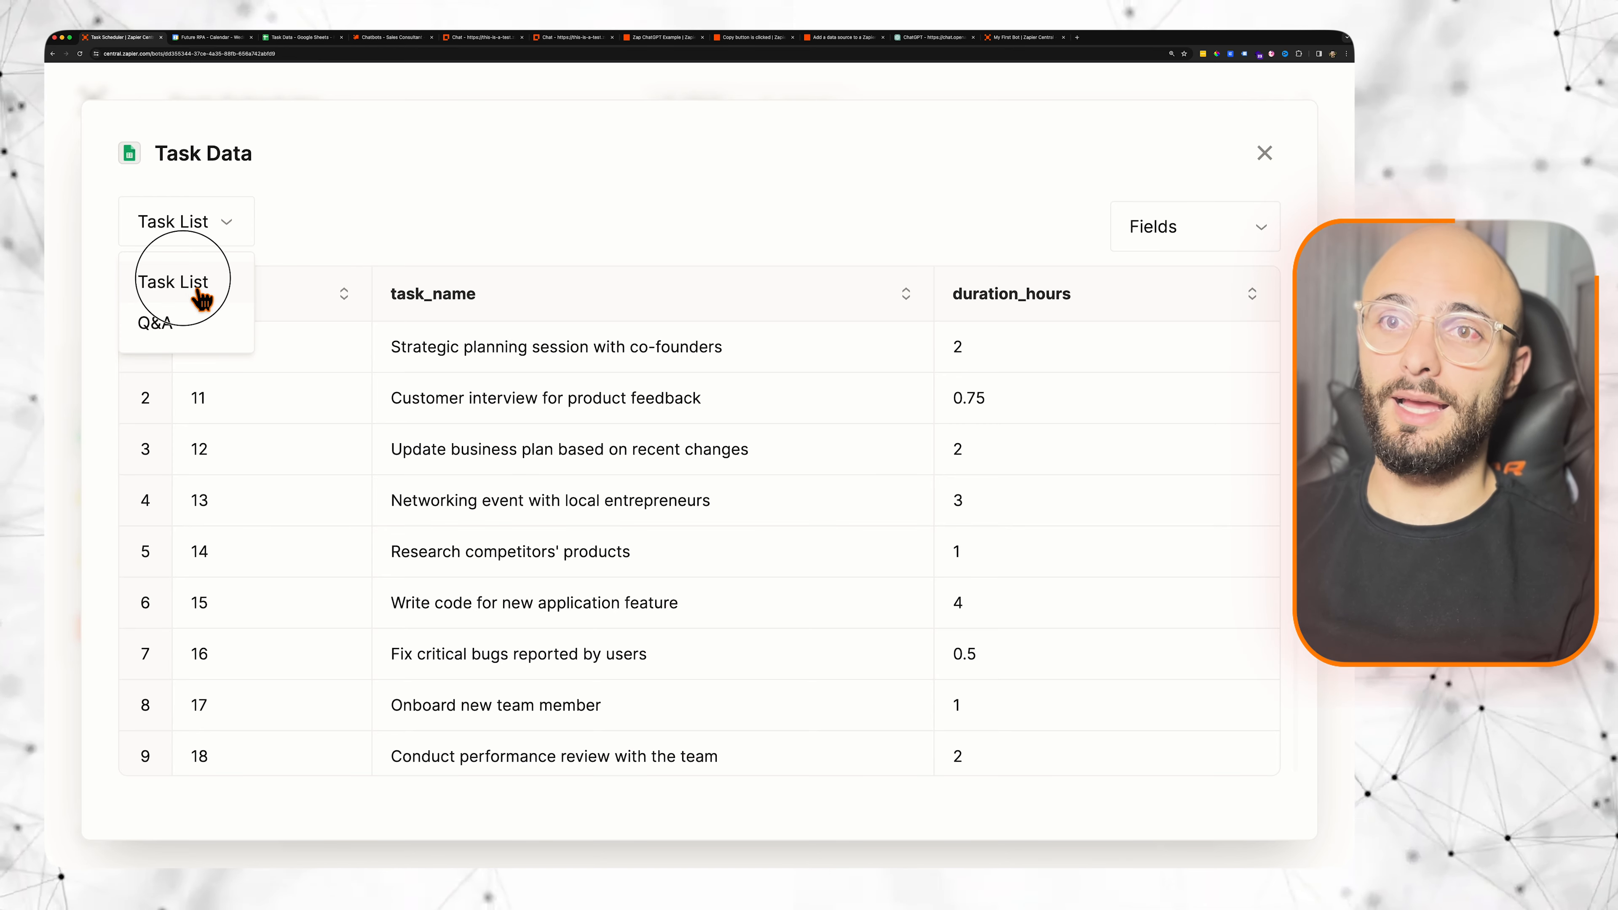
pyautogui.scroll(-6, 333, 427)
pyautogui.scroll(-1, 426, 453)
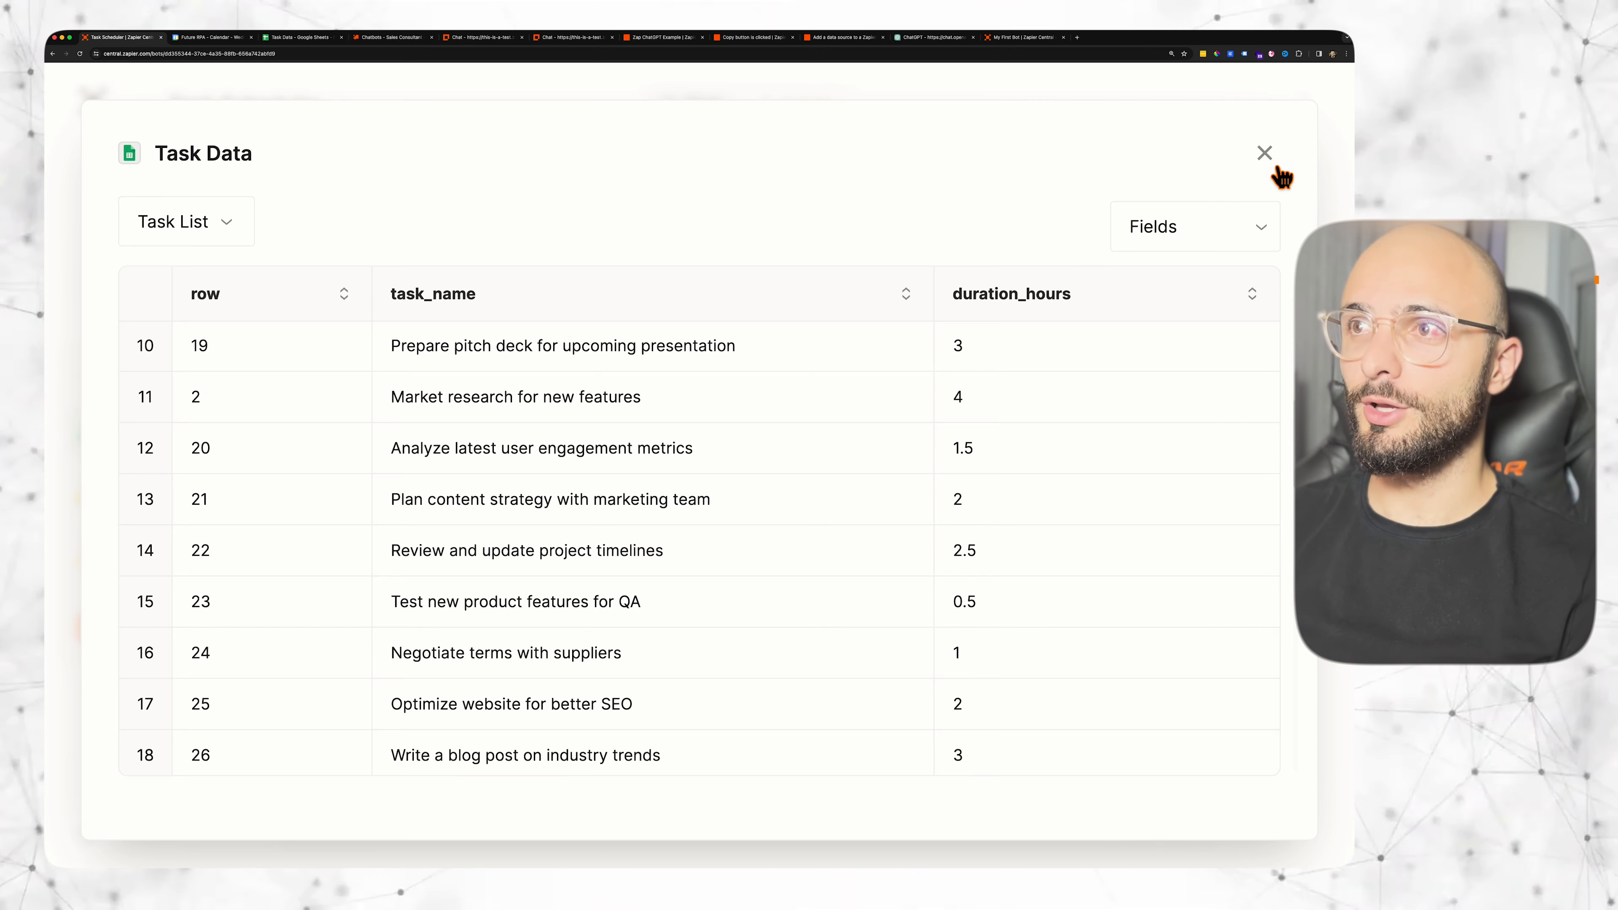
pyautogui.click(1264, 154)
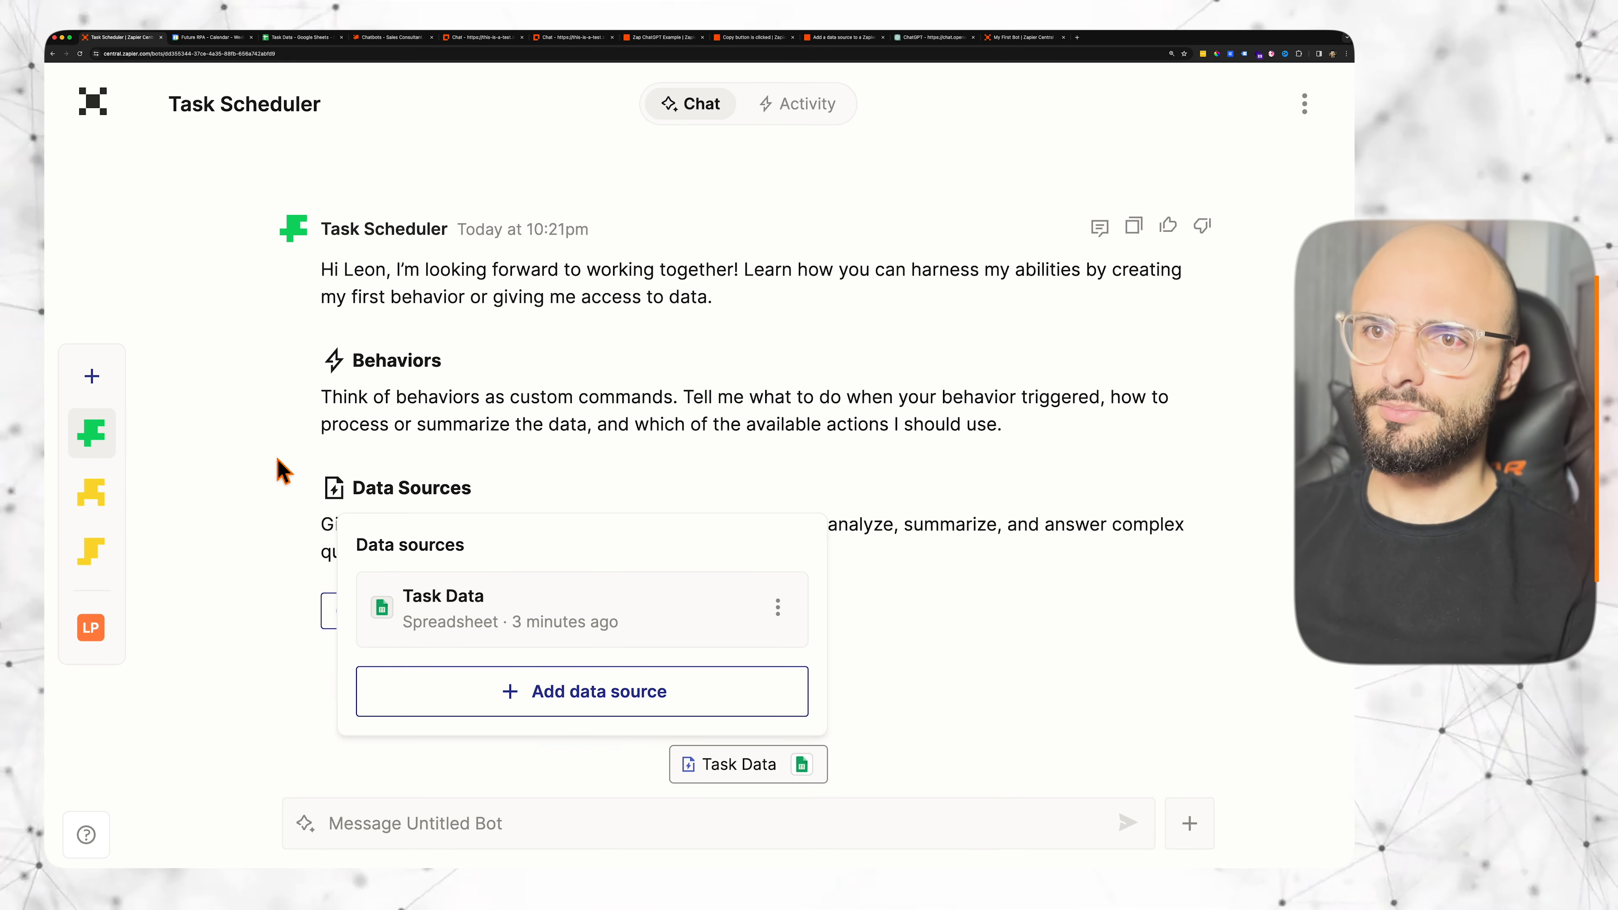
pyautogui.click(268, 471)
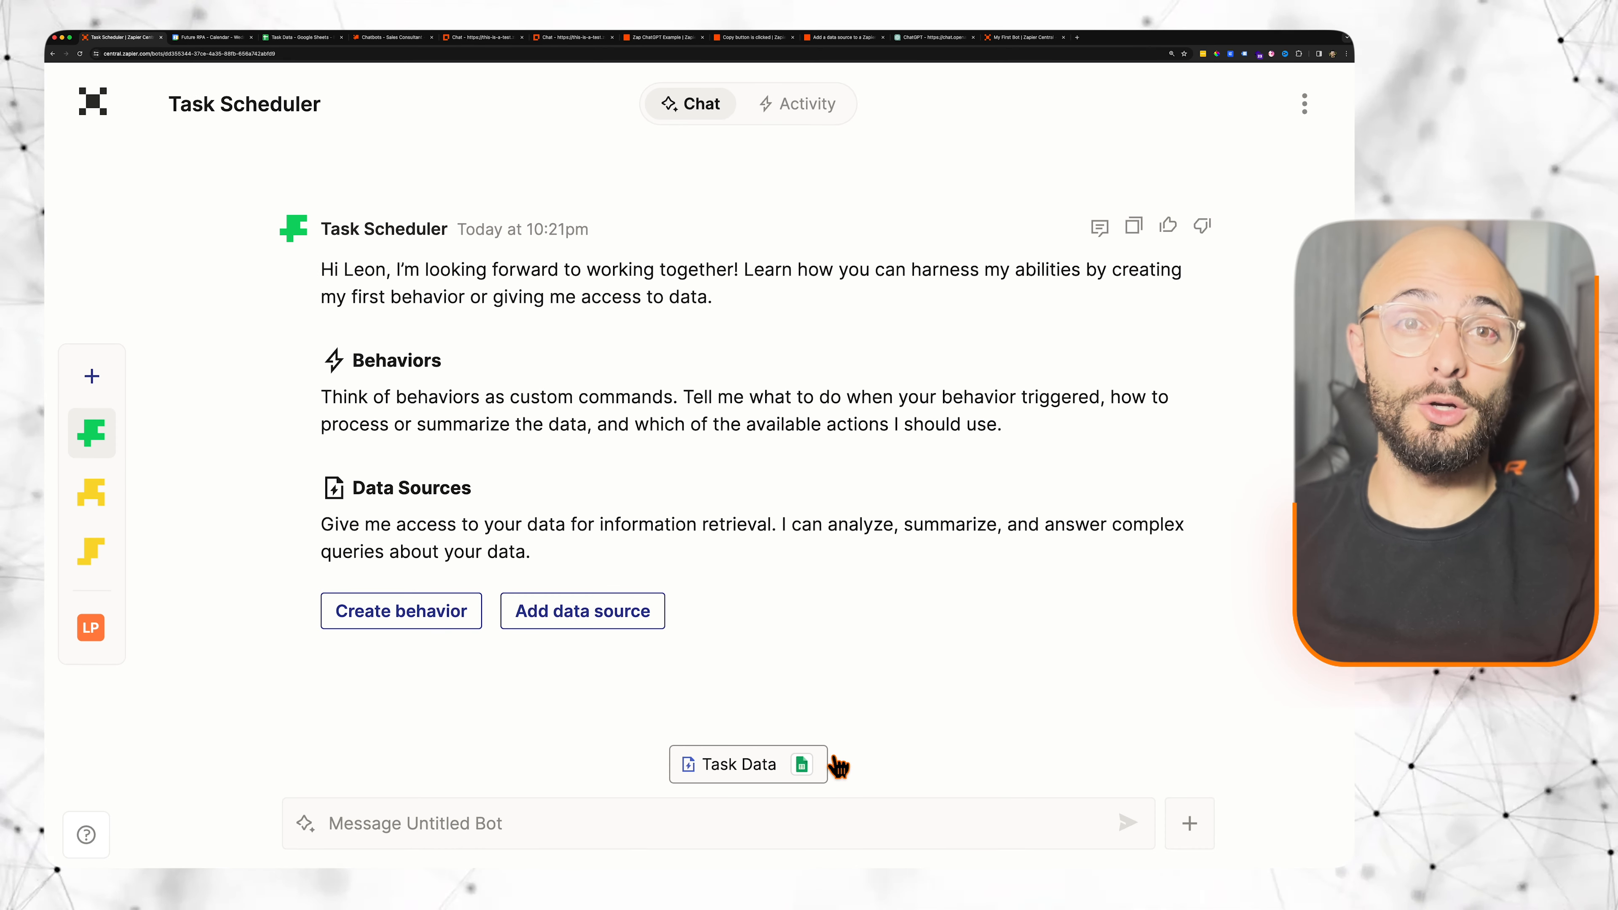
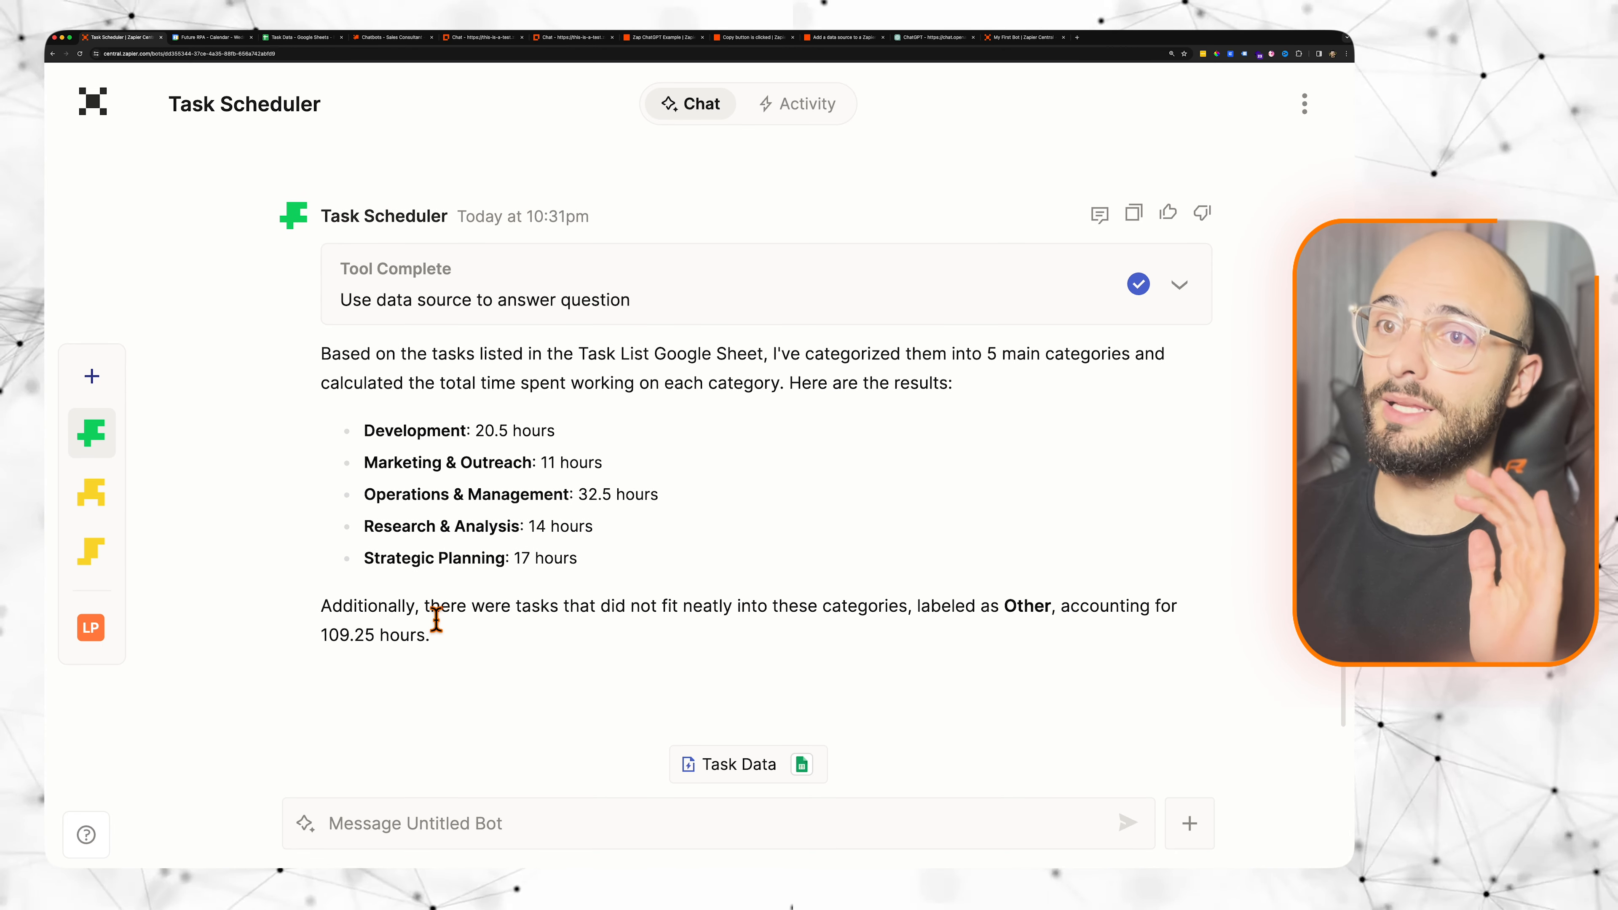
# Step: Review the task categories and the hours per category in the bot's answer, from Development to Strategic Planning
pyautogui.moveTo(366, 435); pyautogui.dragTo(469, 441)
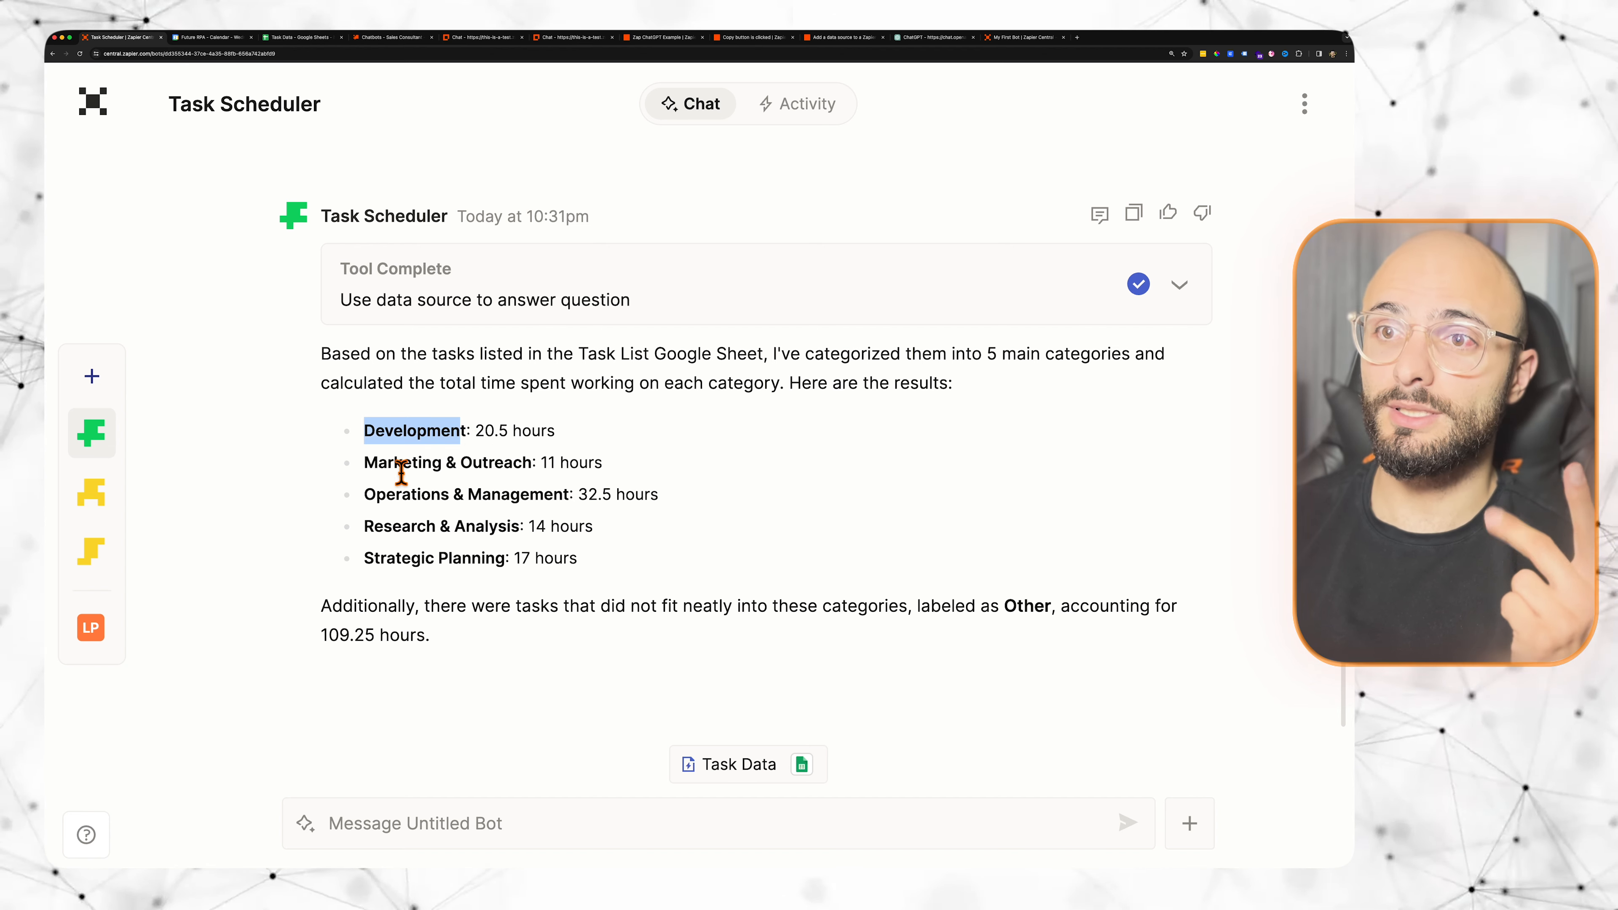
pyautogui.moveTo(380, 464); pyautogui.dragTo(517, 504)
pyautogui.moveTo(398, 528); pyautogui.dragTo(542, 530)
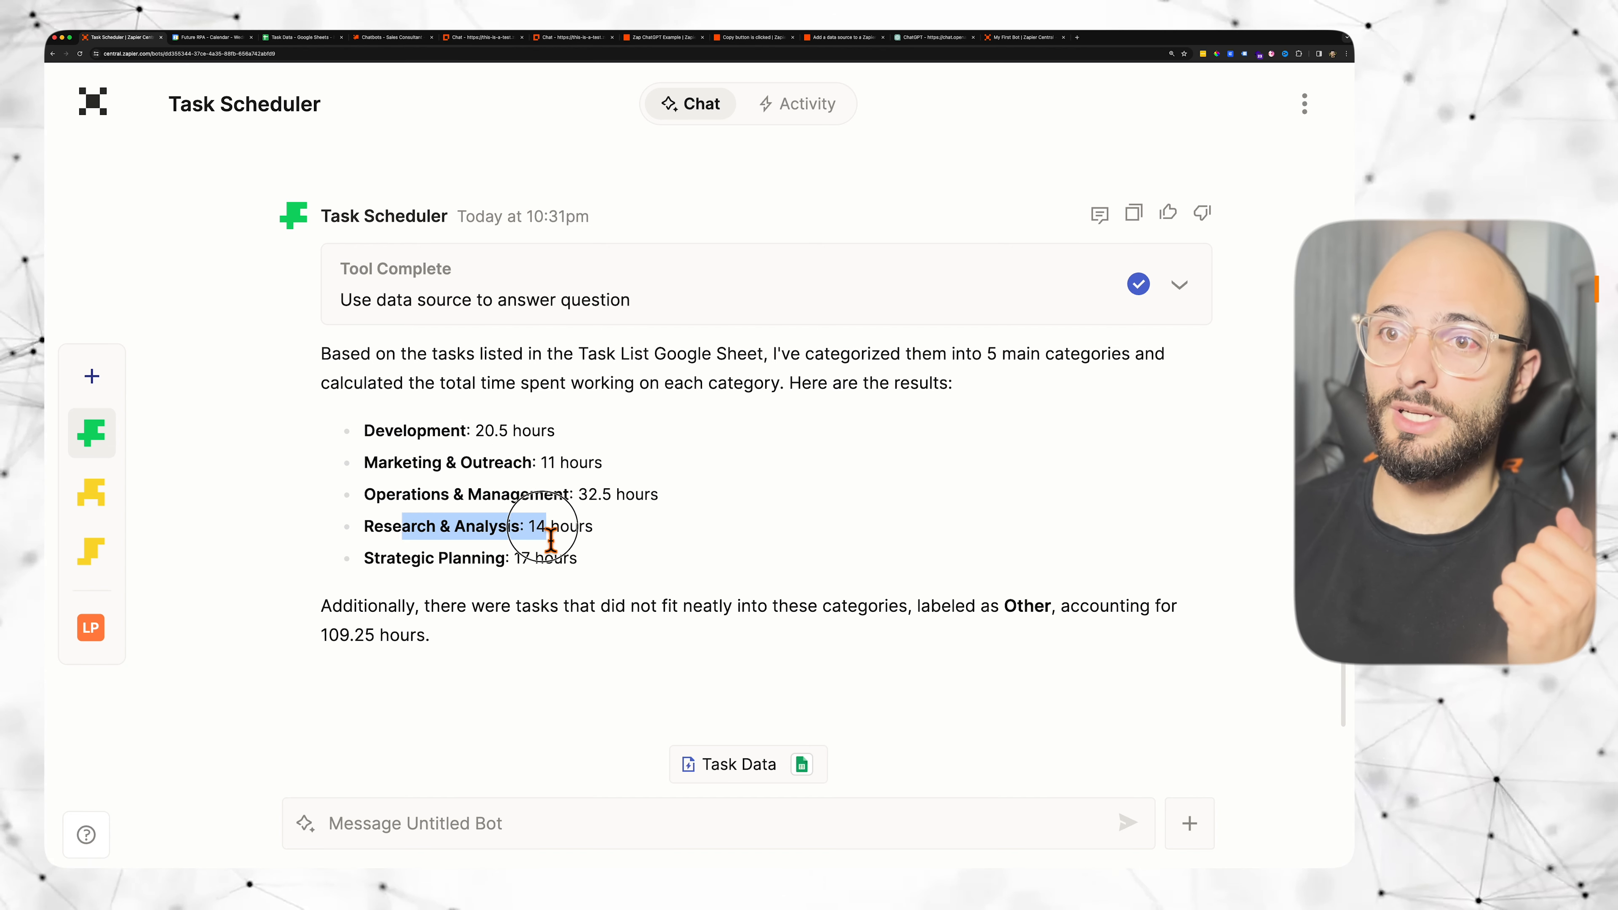
pyautogui.moveTo(382, 561); pyautogui.dragTo(532, 566)
pyautogui.click(489, 443)
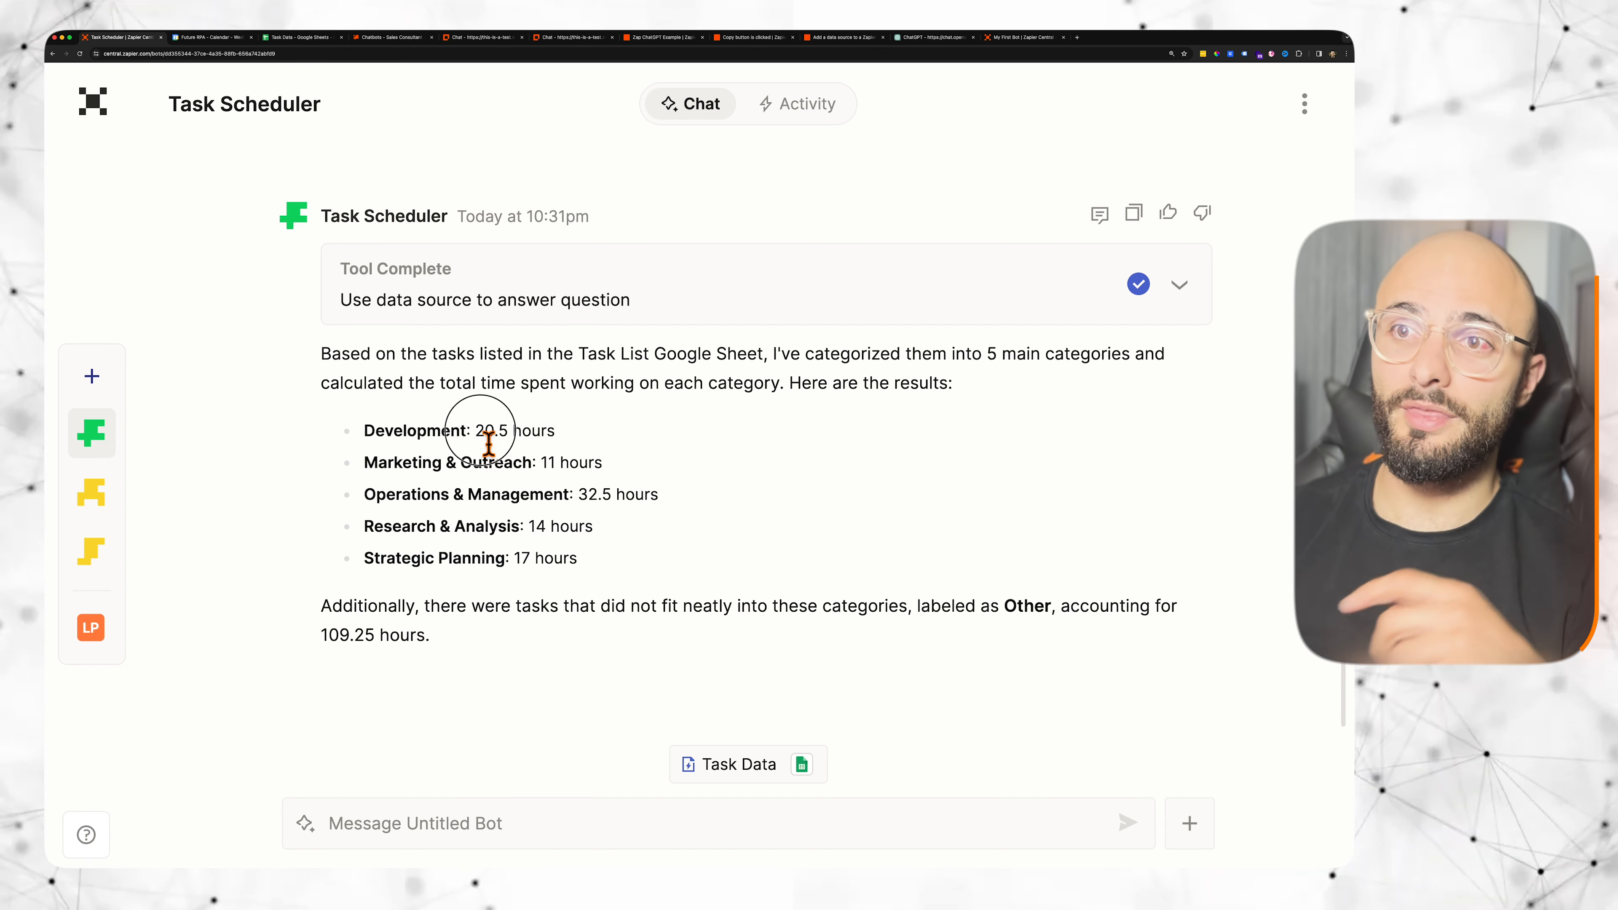
pyautogui.moveTo(576, 495); pyautogui.dragTo(604, 504)
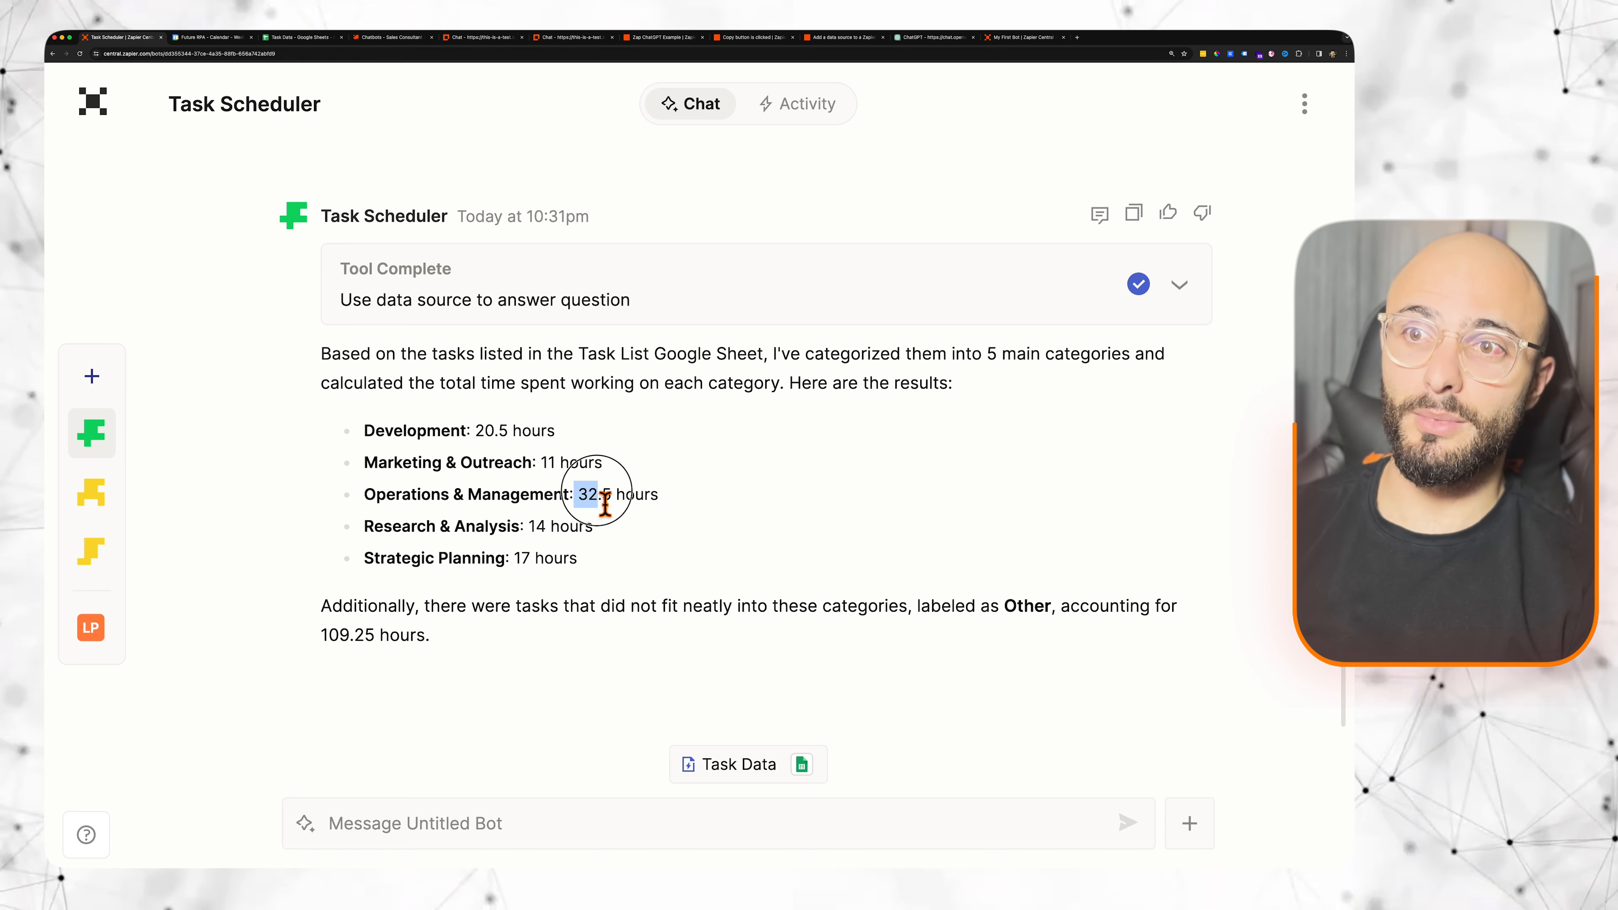
pyautogui.moveTo(515, 559); pyautogui.dragTo(578, 563)
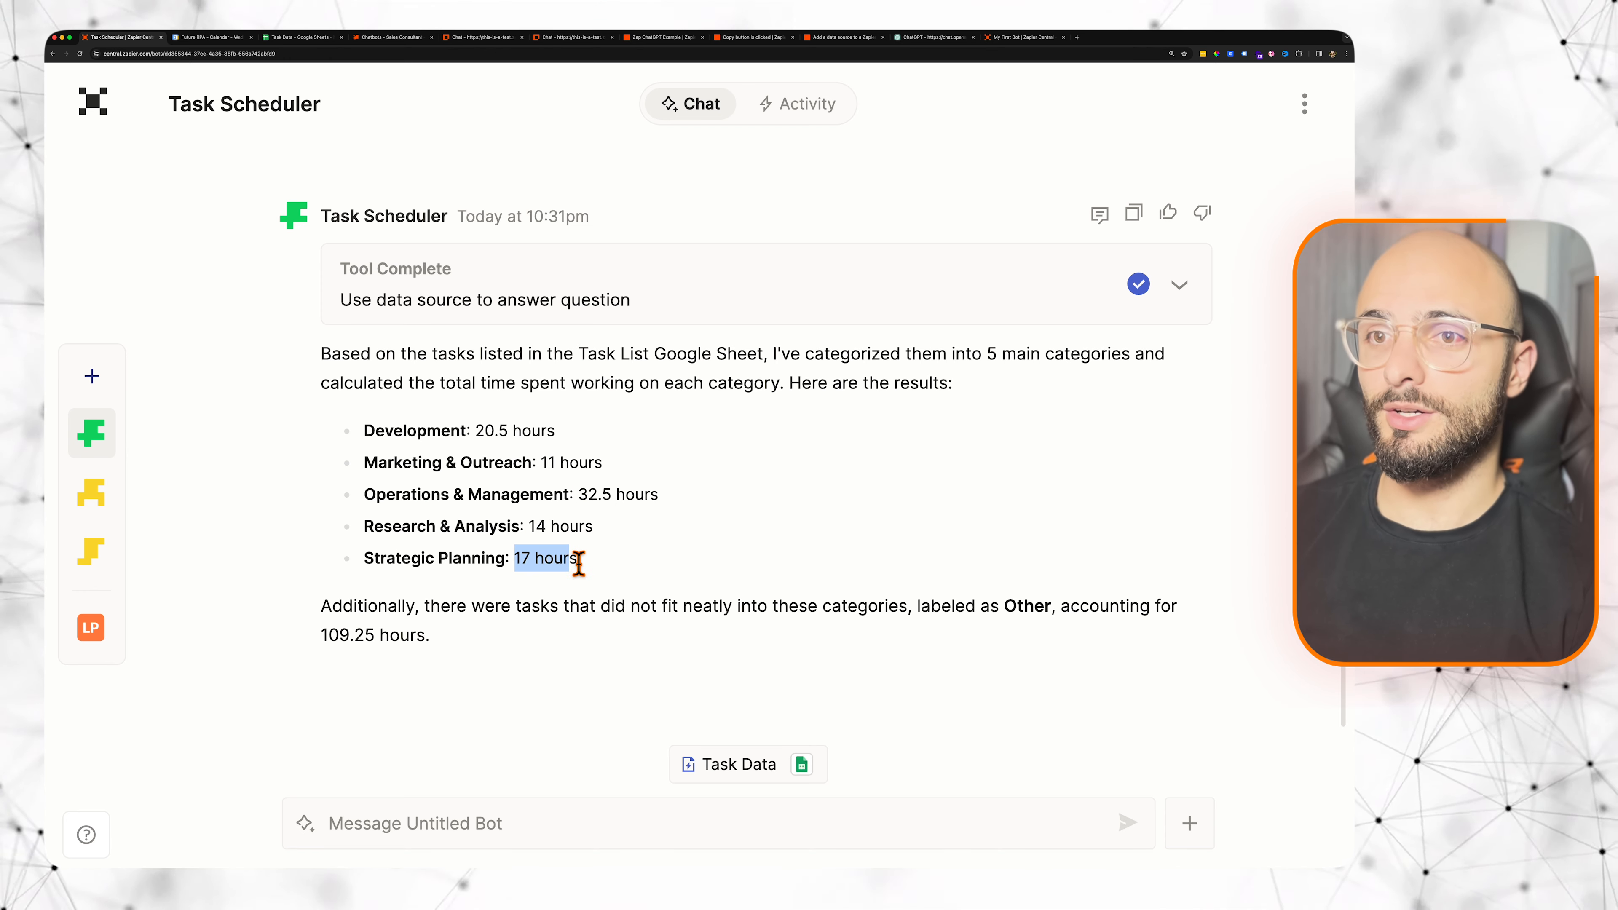
# Step: Expand the data source tool run and examine how the generated code assigns tasks to categories such as Development and Research & Analysis
pyautogui.click(1188, 305)
pyautogui.scroll(-2, 714, 463)
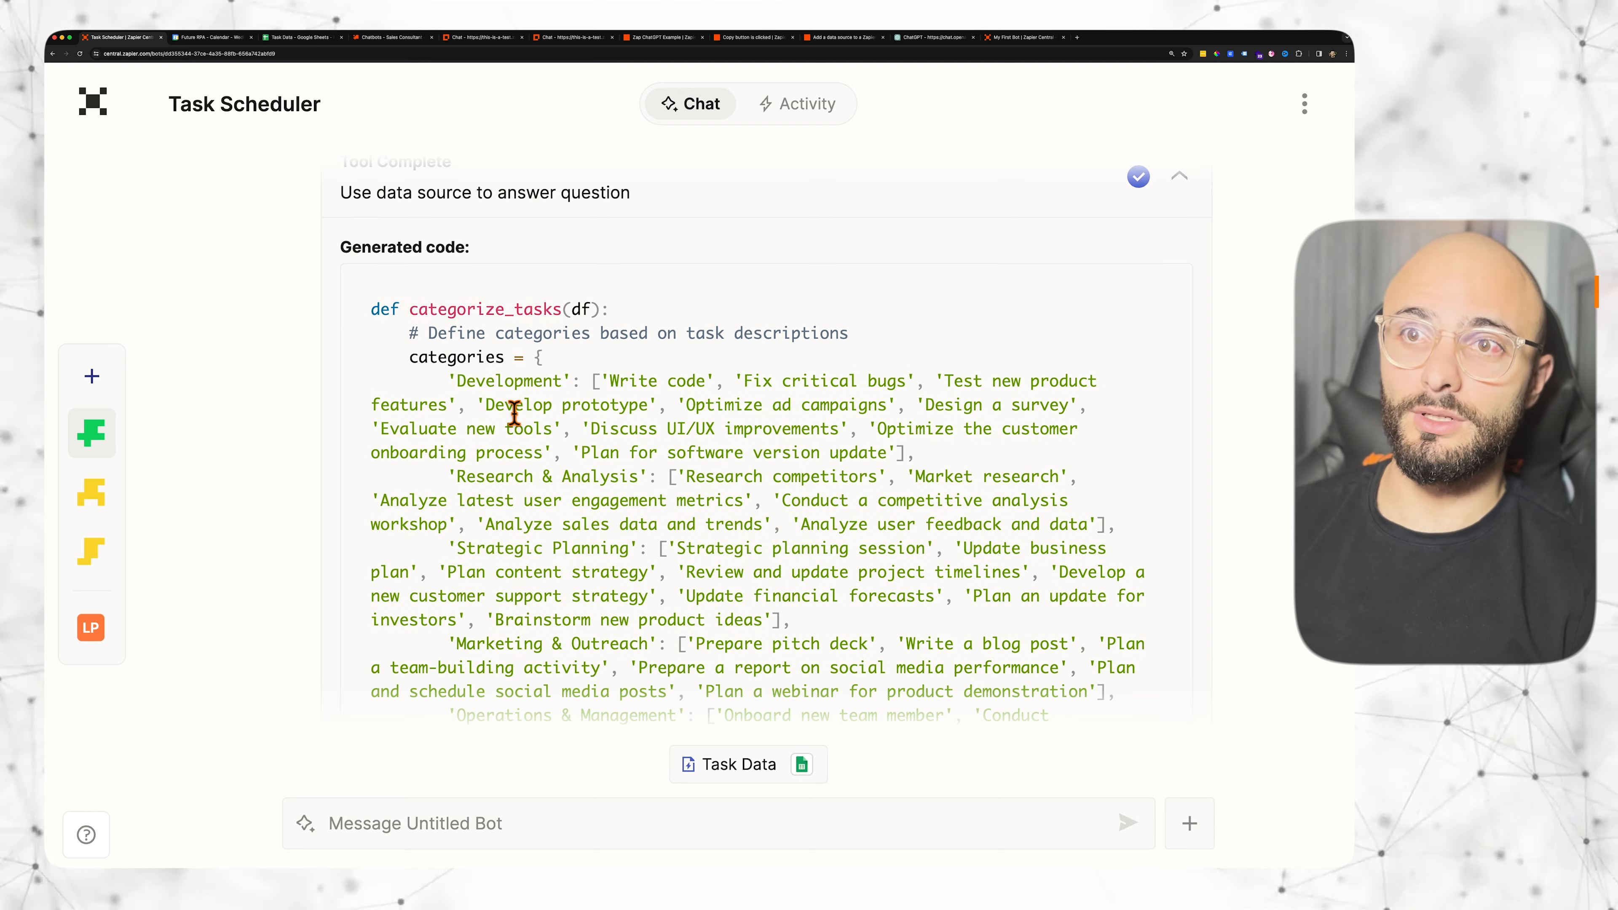
pyautogui.scroll(-4, 420, 382)
pyautogui.scroll(3, 494, 392)
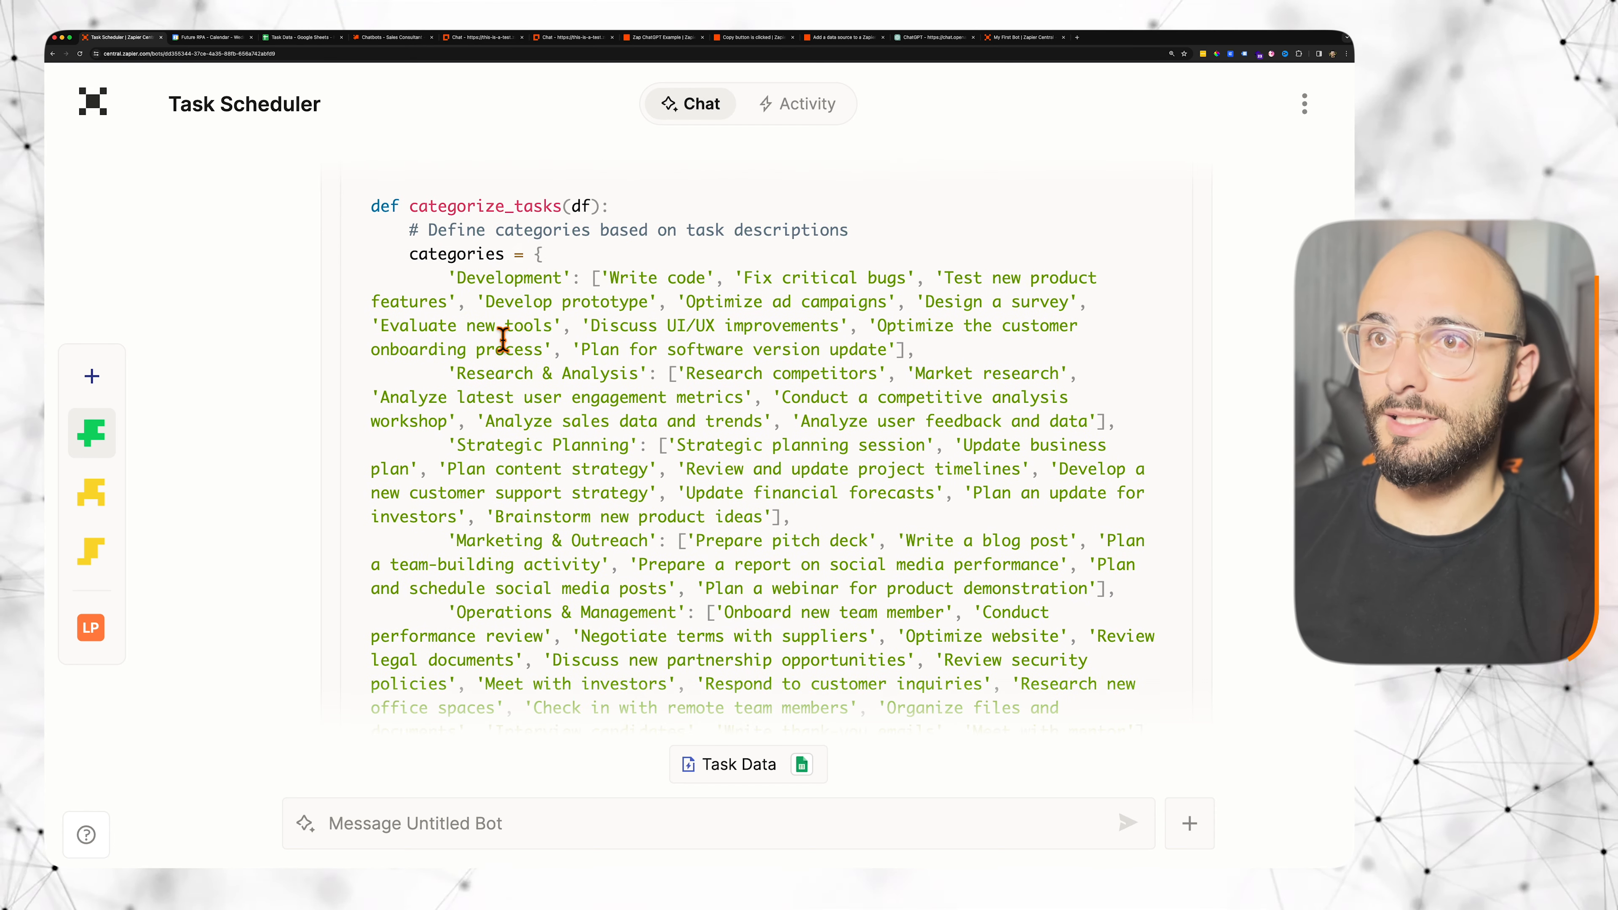
pyautogui.moveTo(474, 300); pyautogui.dragTo(570, 300)
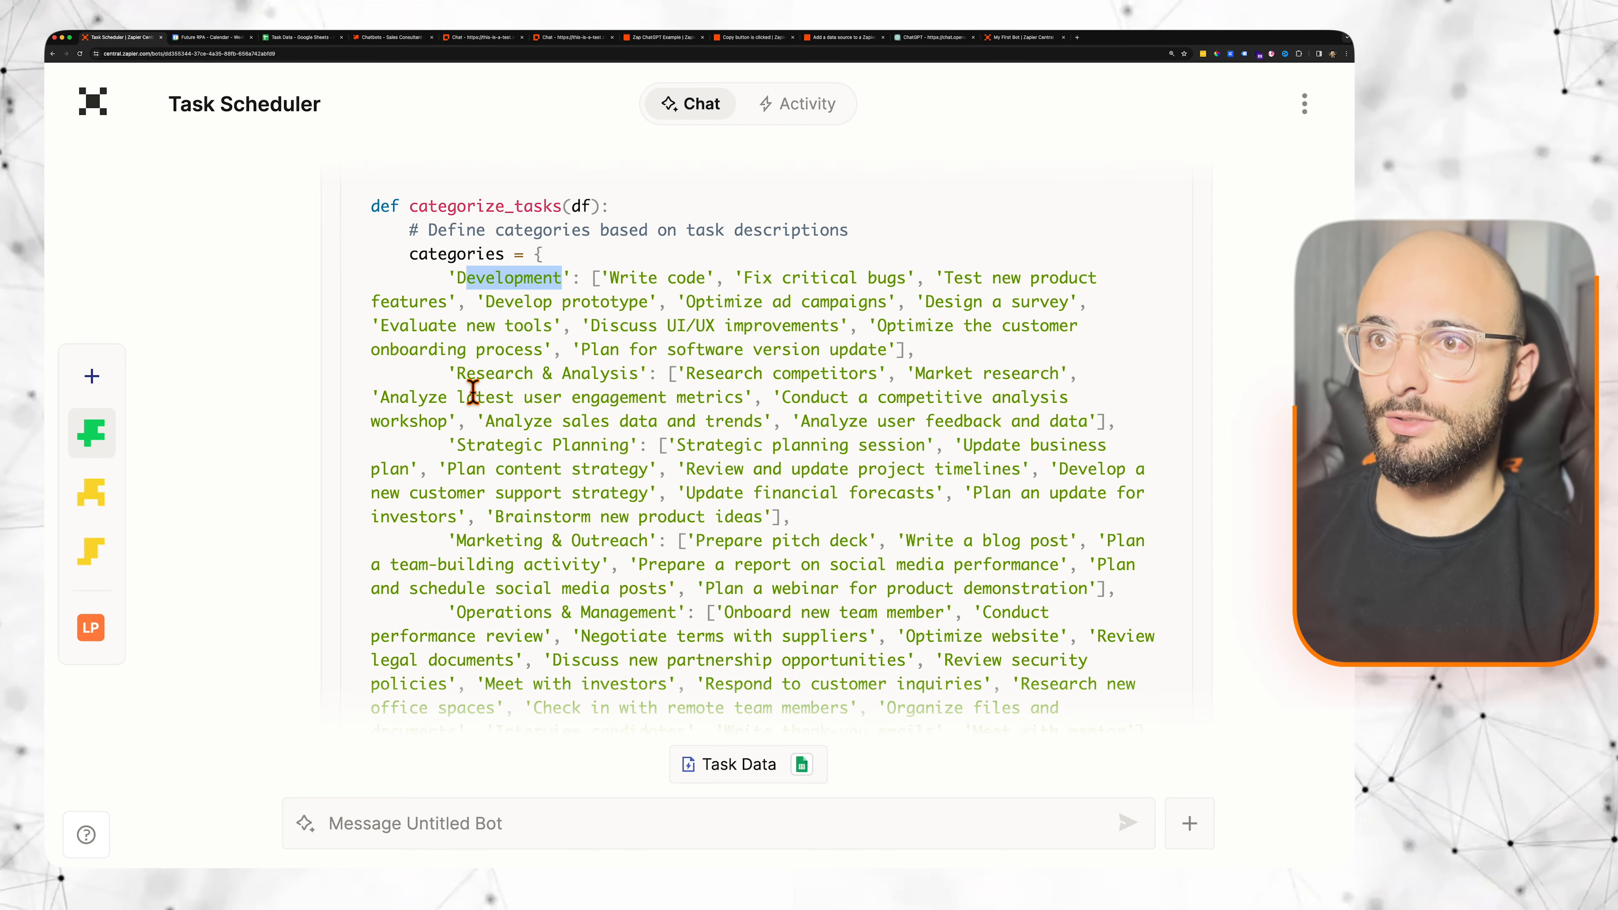
pyautogui.moveTo(472, 390); pyautogui.dragTo(634, 391)
pyautogui.moveTo(598, 280); pyautogui.dragTo(894, 354)
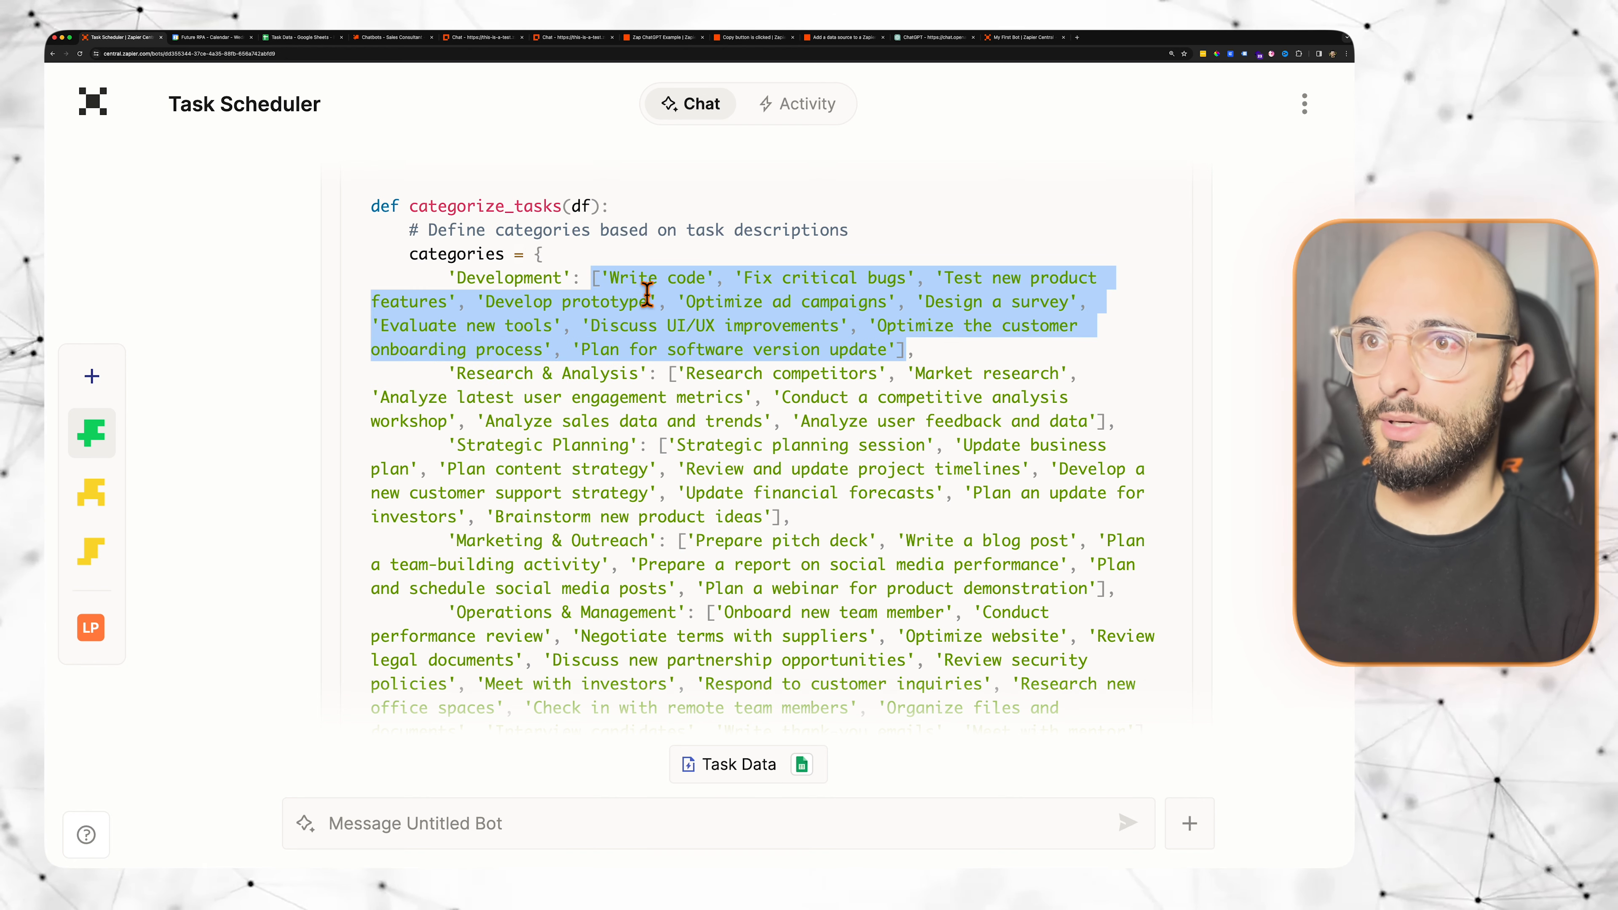
pyautogui.moveTo(610, 290); pyautogui.dragTo(679, 332)
# Step: Examine the retrieved category_summary table below the generated code and compare it with the category list in the bot's answer
pyautogui.scroll(-4, 699, 440)
pyautogui.scroll(-10, 699, 450)
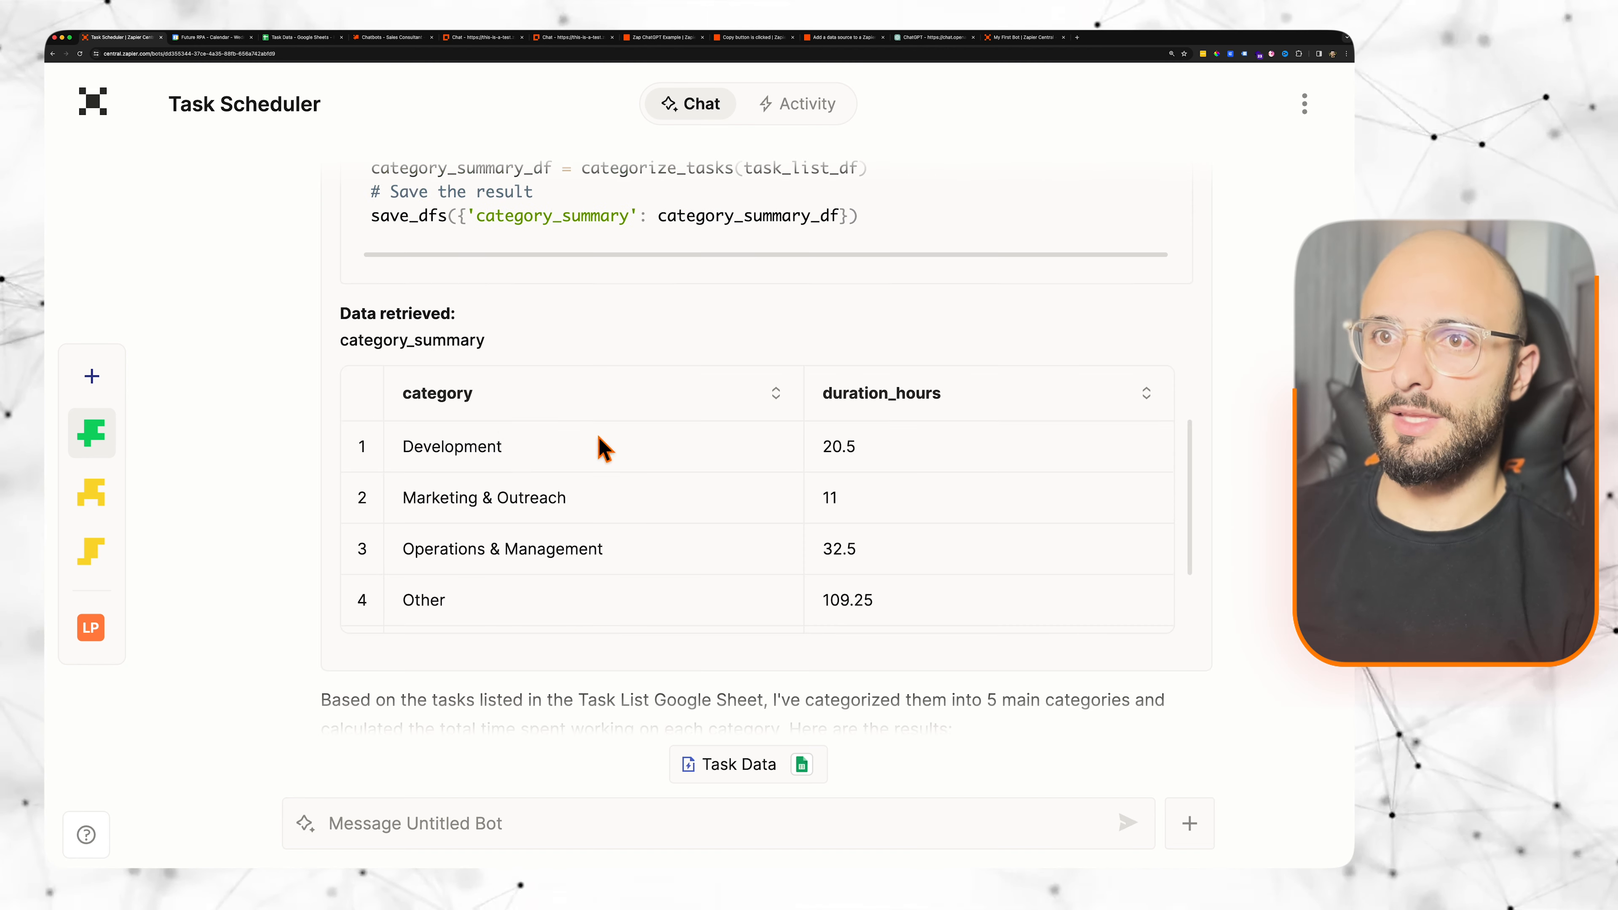
pyautogui.scroll(-2, 841, 440)
pyautogui.scroll(-2, 796, 541)
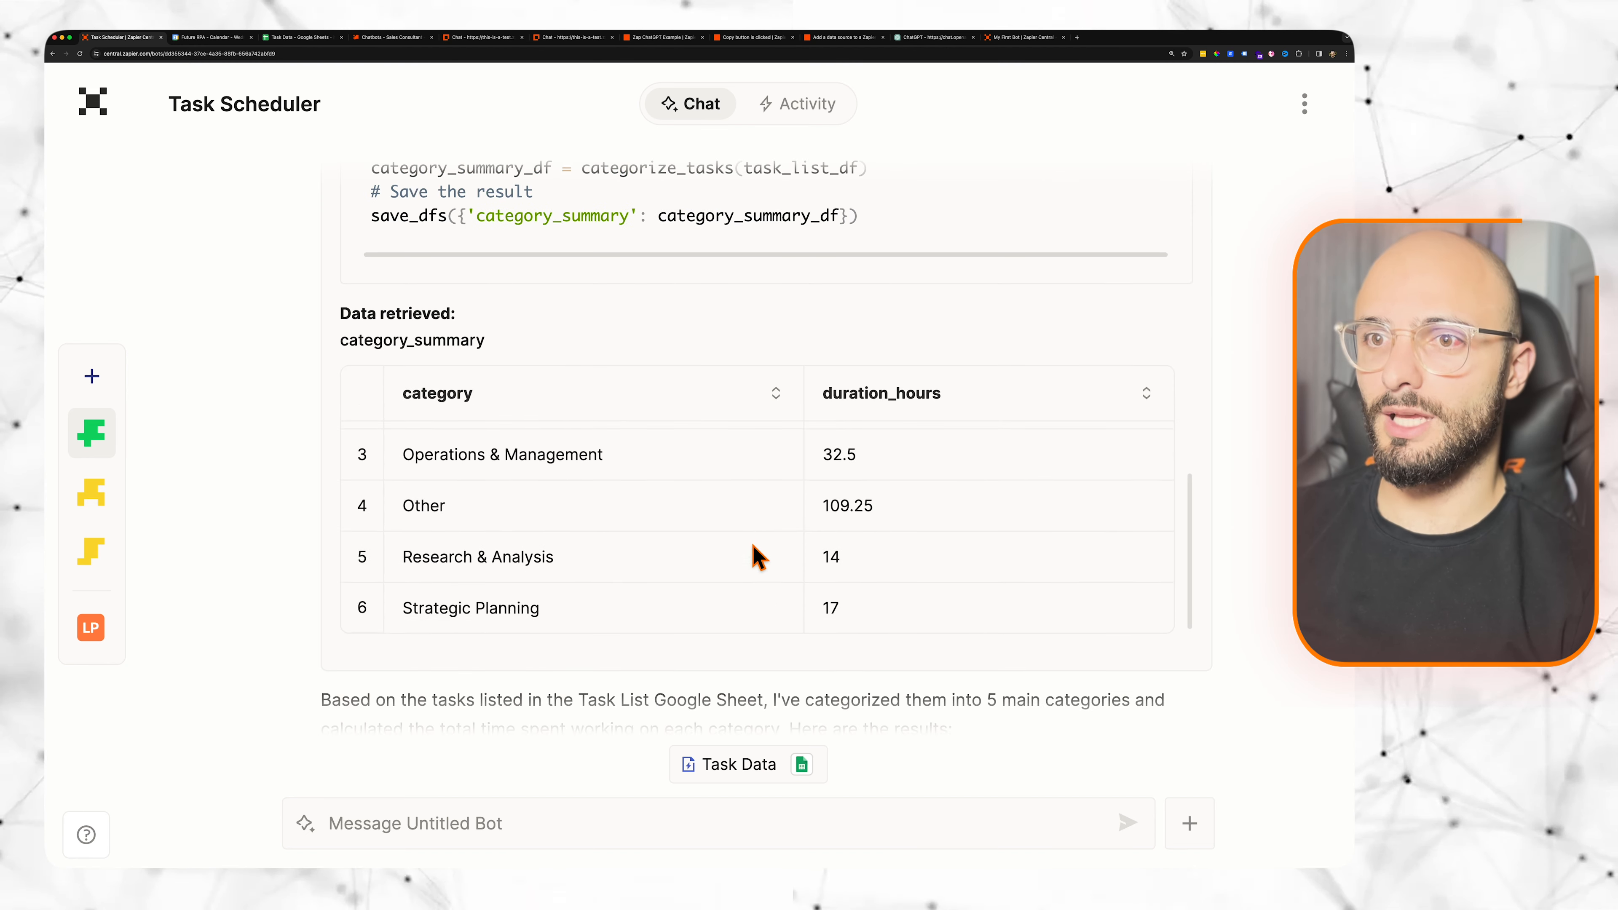
pyautogui.scroll(-6, 755, 560)
pyautogui.scroll(-1, 610, 586)
pyautogui.moveTo(580, 558); pyautogui.dragTo(366, 427)
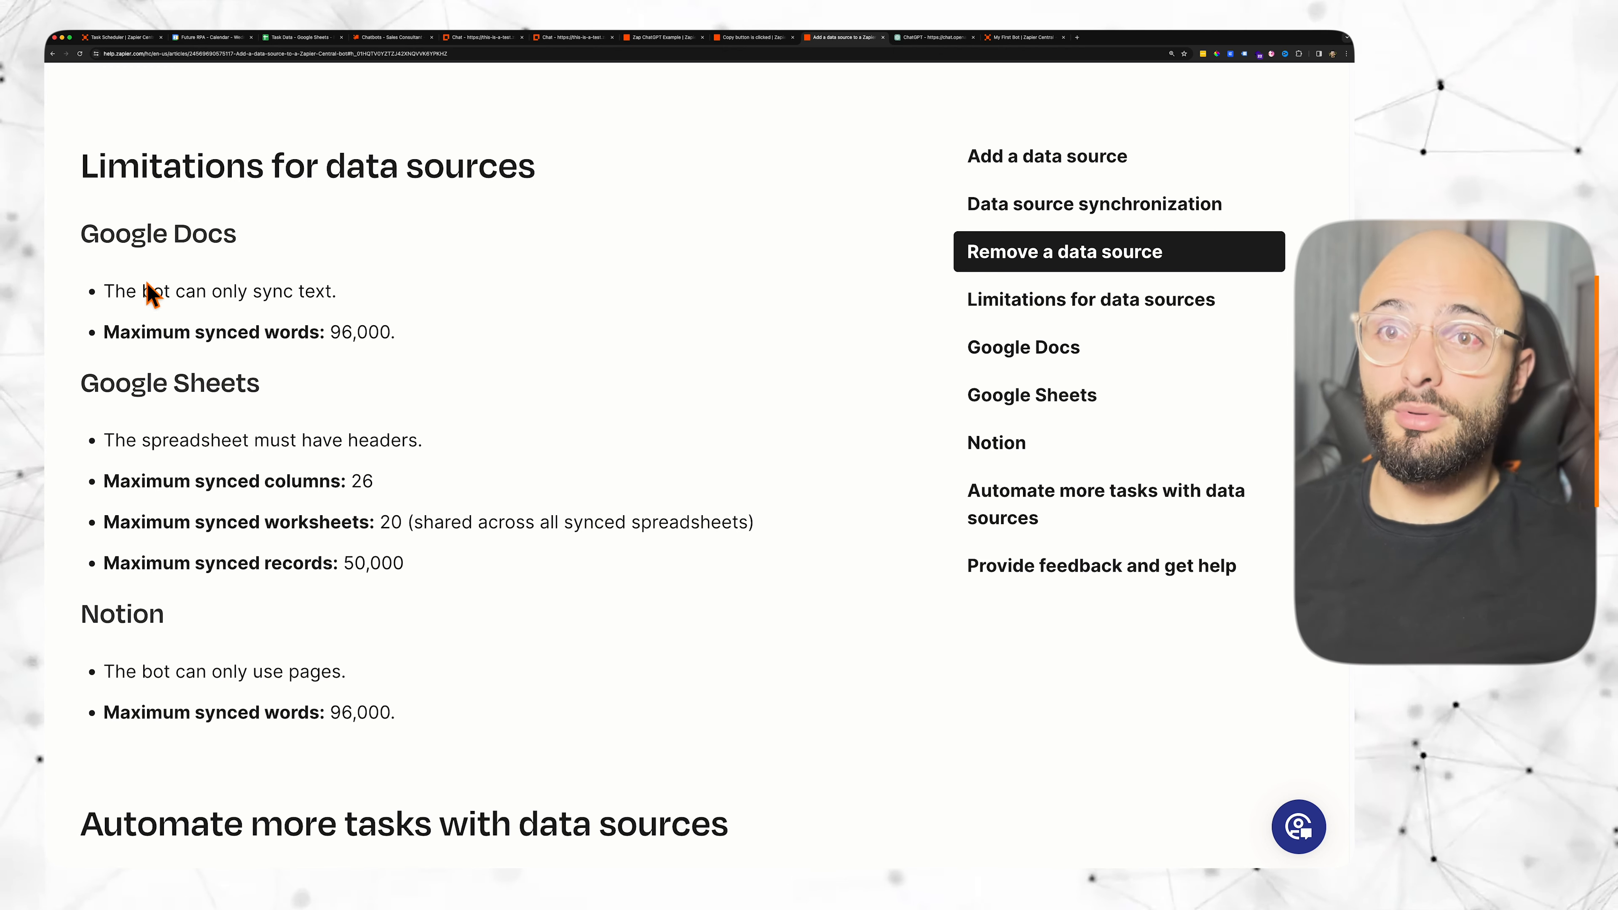
# Step: Read the Google Sheets limits in the help article's data source limitations, especially the maximum synced records
pyautogui.click(89, 398)
pyautogui.moveTo(89, 398); pyautogui.dragTo(263, 398)
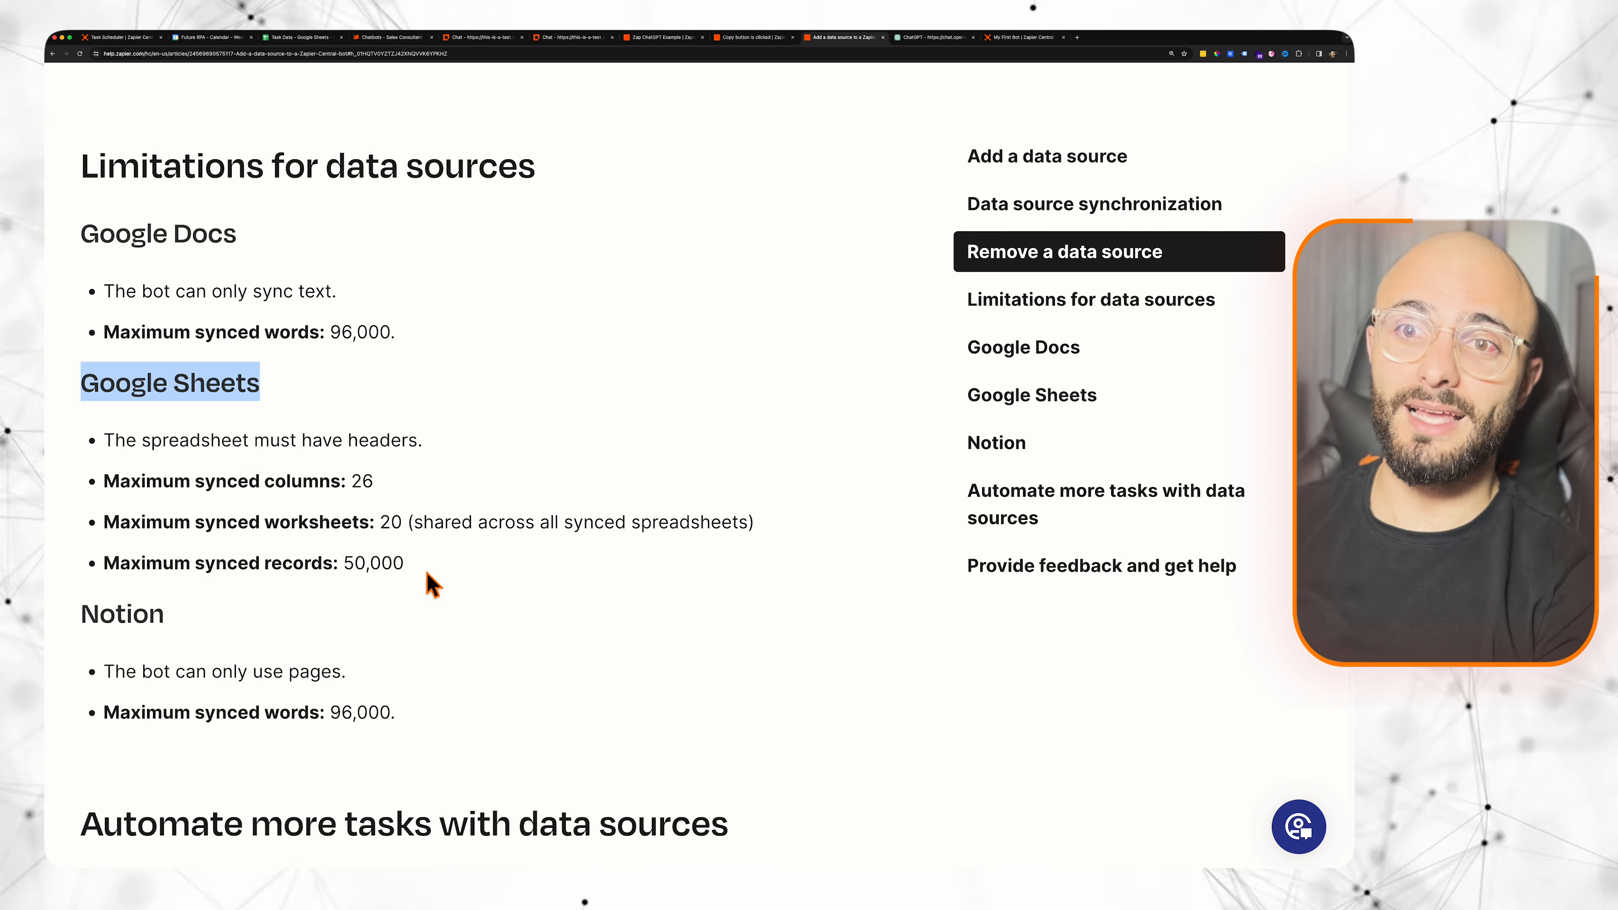
pyautogui.moveTo(335, 564); pyautogui.dragTo(422, 567)
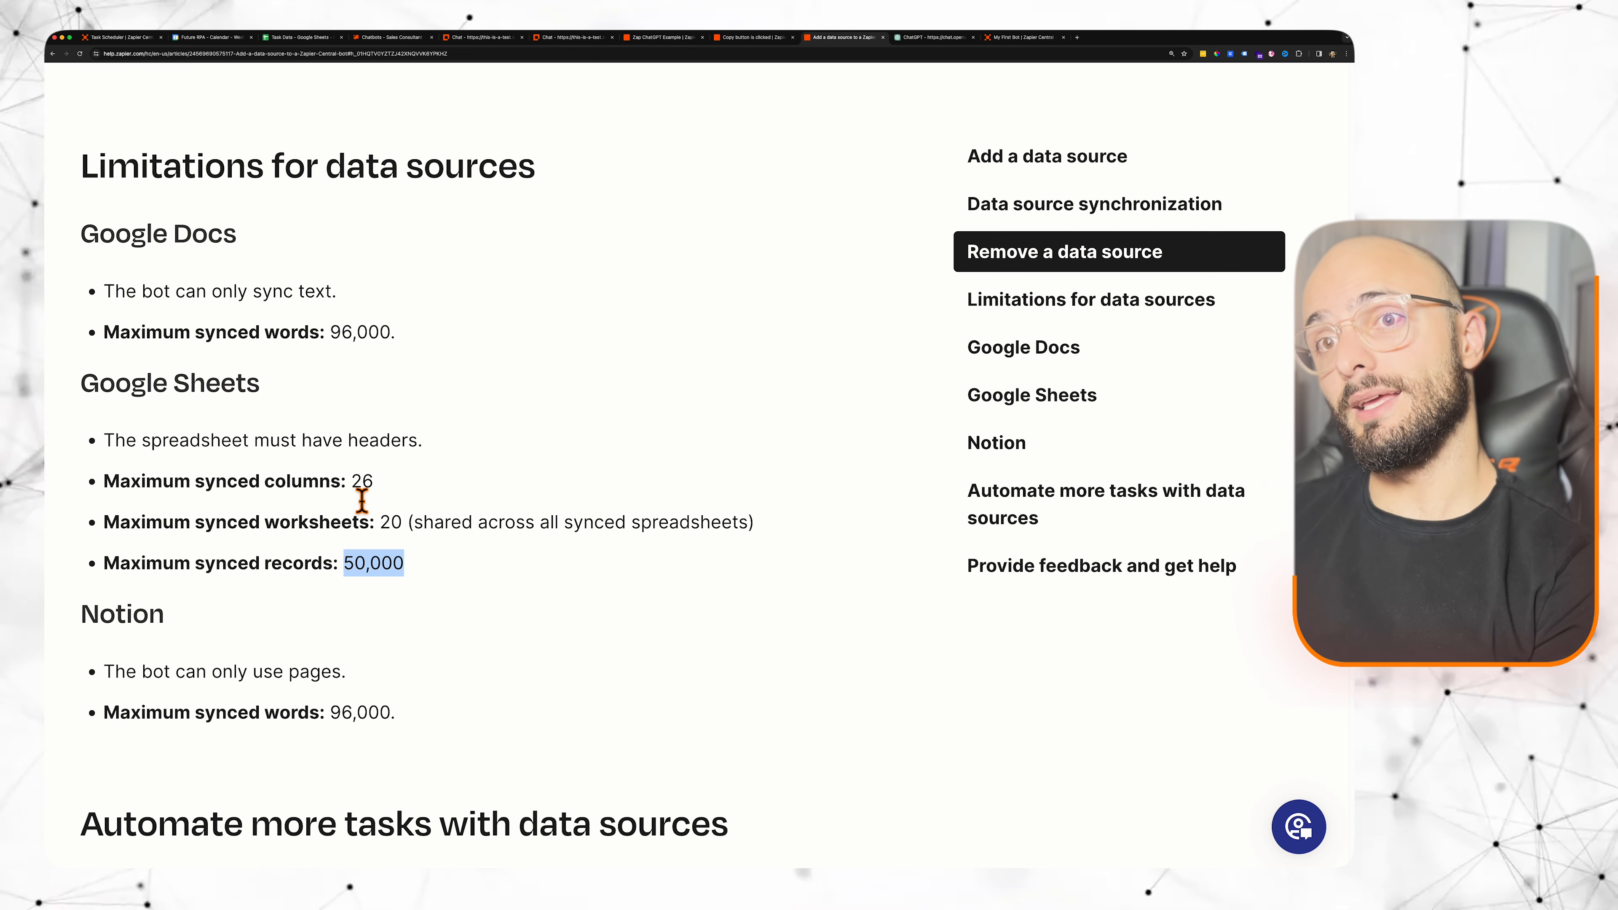
# Step: Read the remaining data source limits in the help article for Google Sheets columns and worksheets, Google Docs and Notion
pyautogui.moveTo(354, 487); pyautogui.dragTo(370, 489)
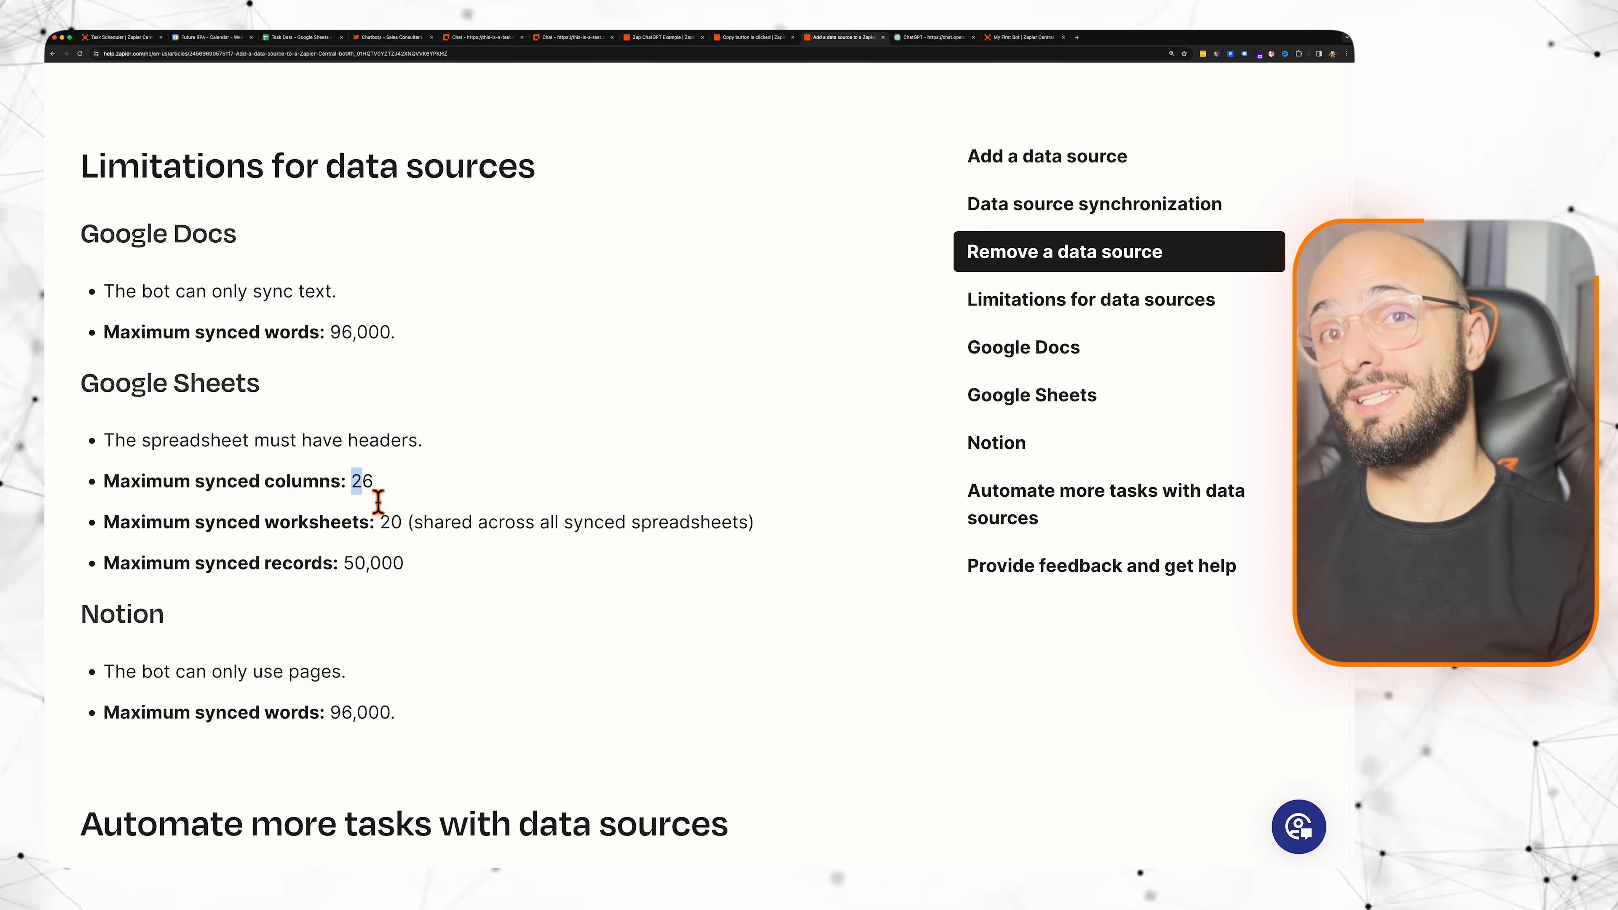
pyautogui.doubleClick(398, 534)
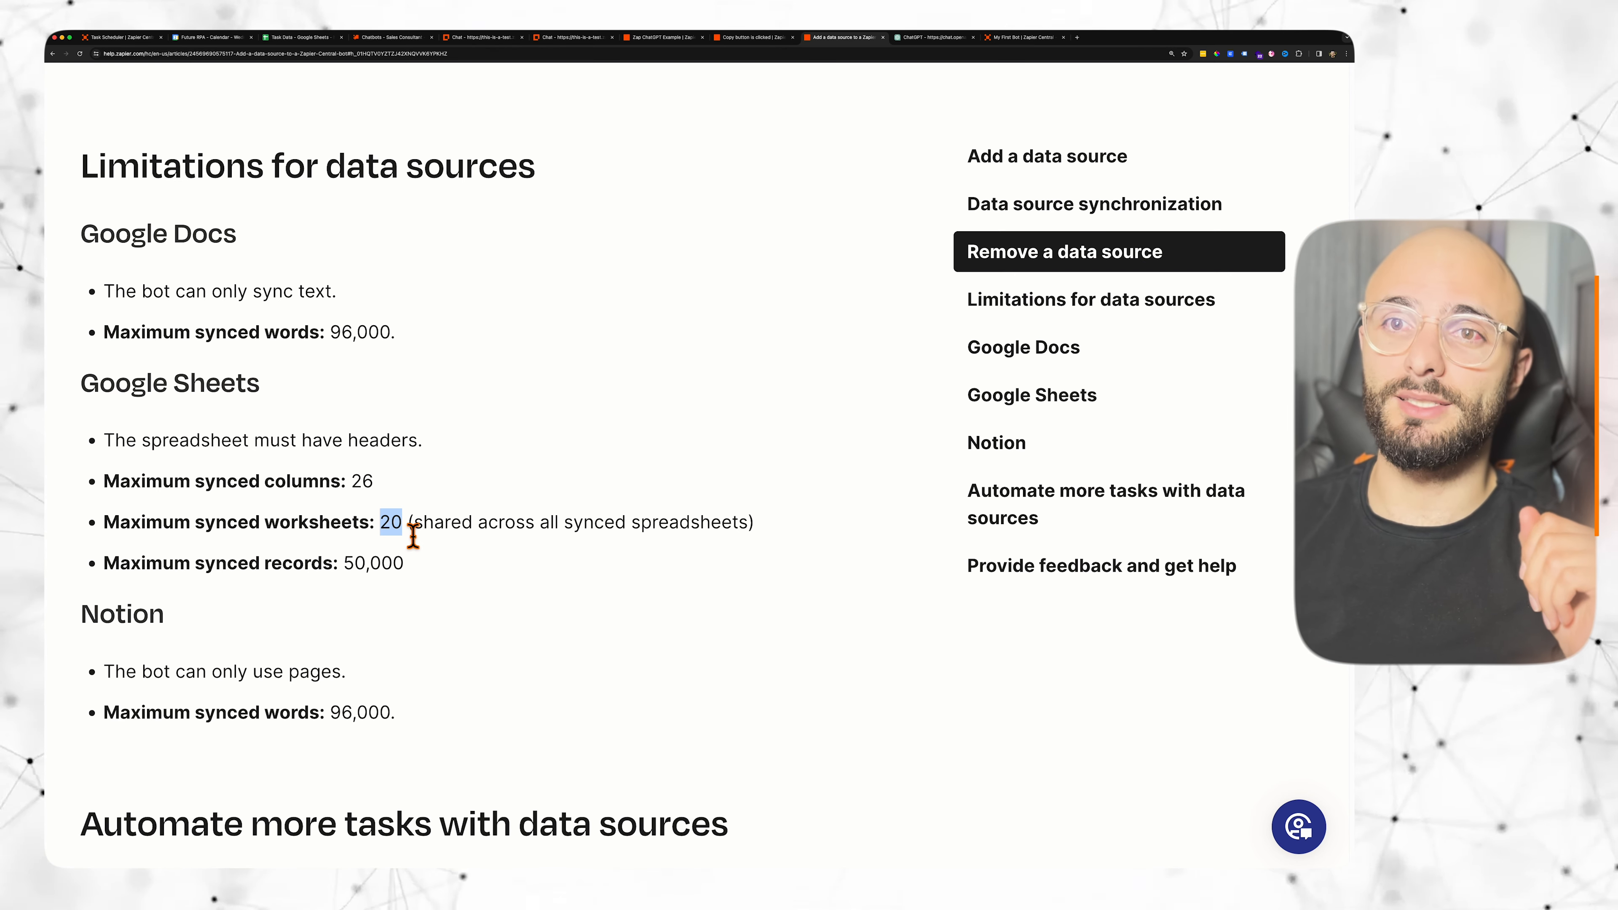
pyautogui.moveTo(396, 332); pyautogui.dragTo(330, 334)
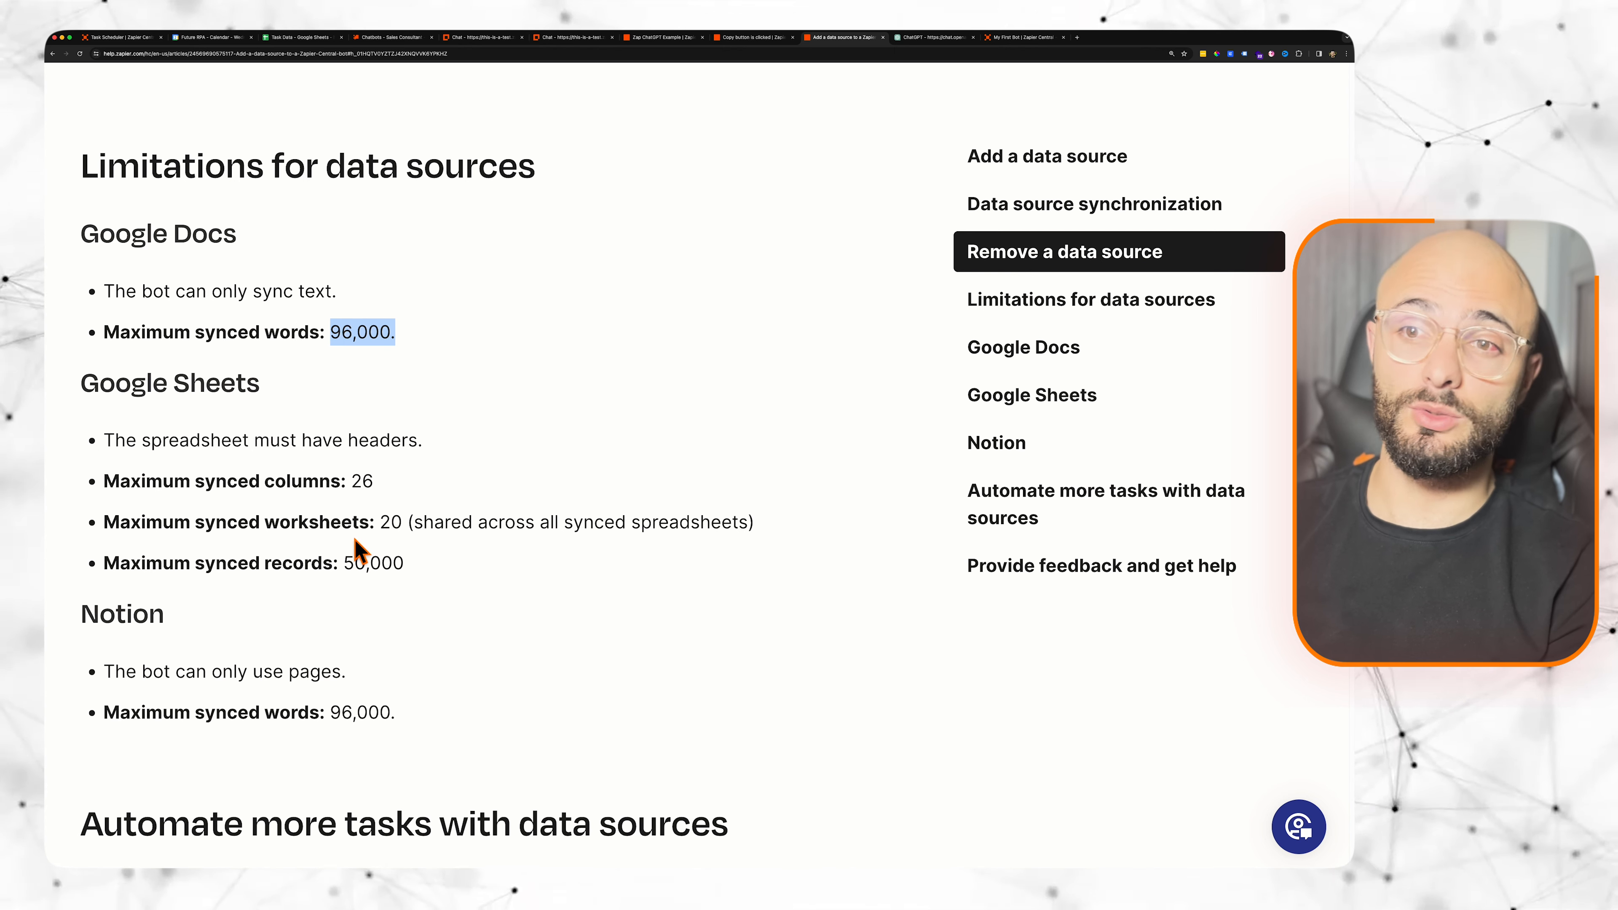
pyautogui.moveTo(396, 712); pyautogui.dragTo(330, 713)
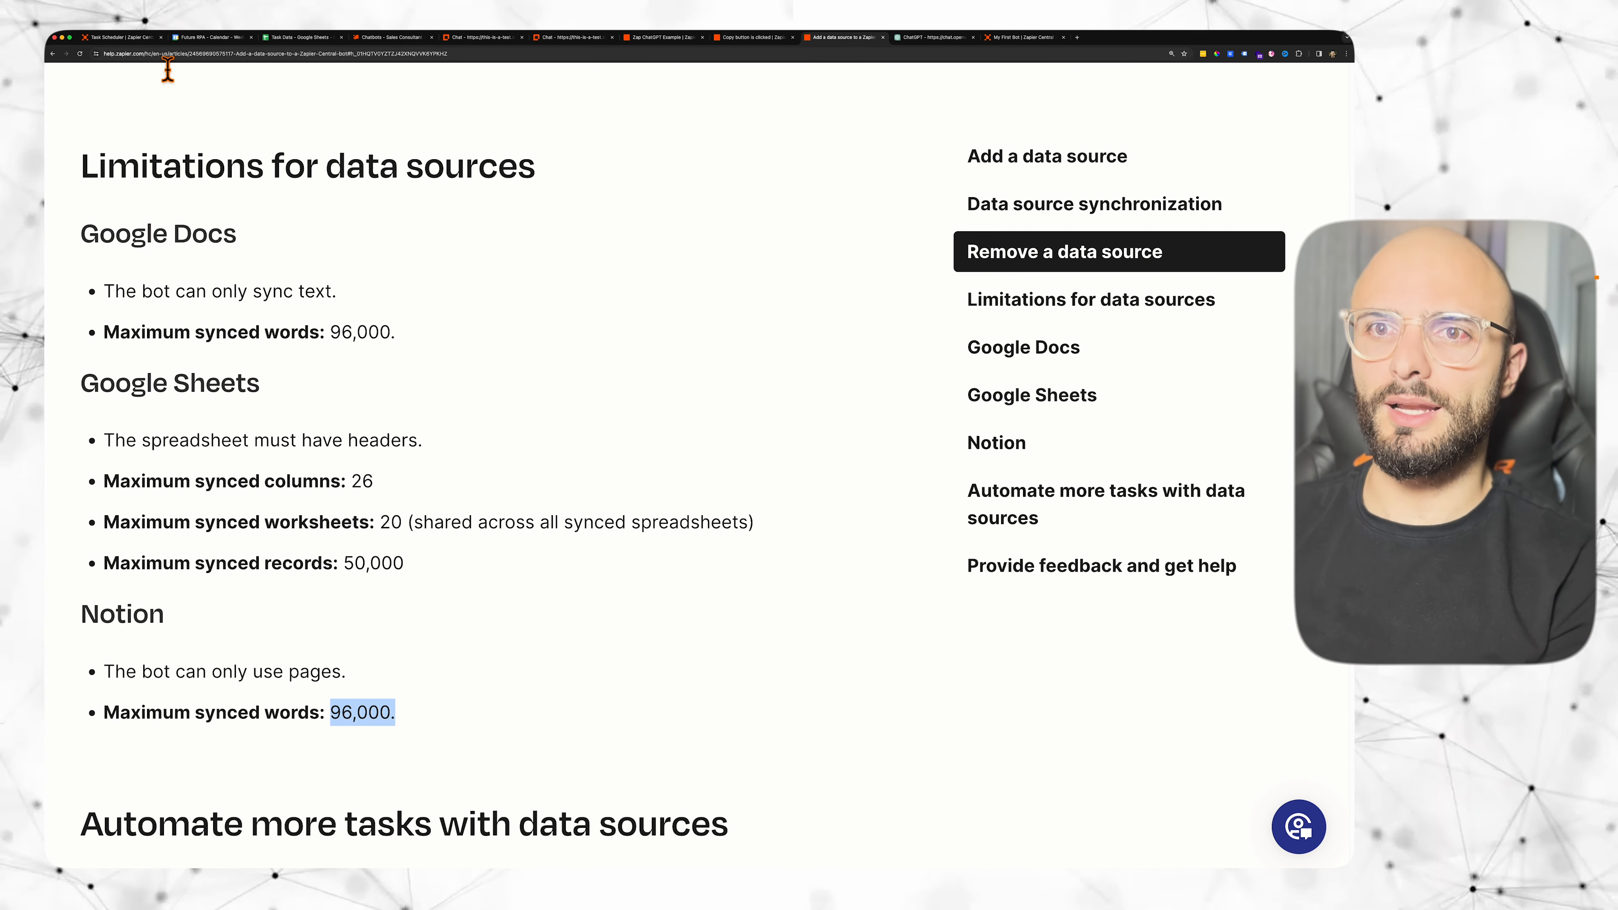
pyautogui.scroll(-1, 263, 549)
pyautogui.scroll(-2, 357, 627)
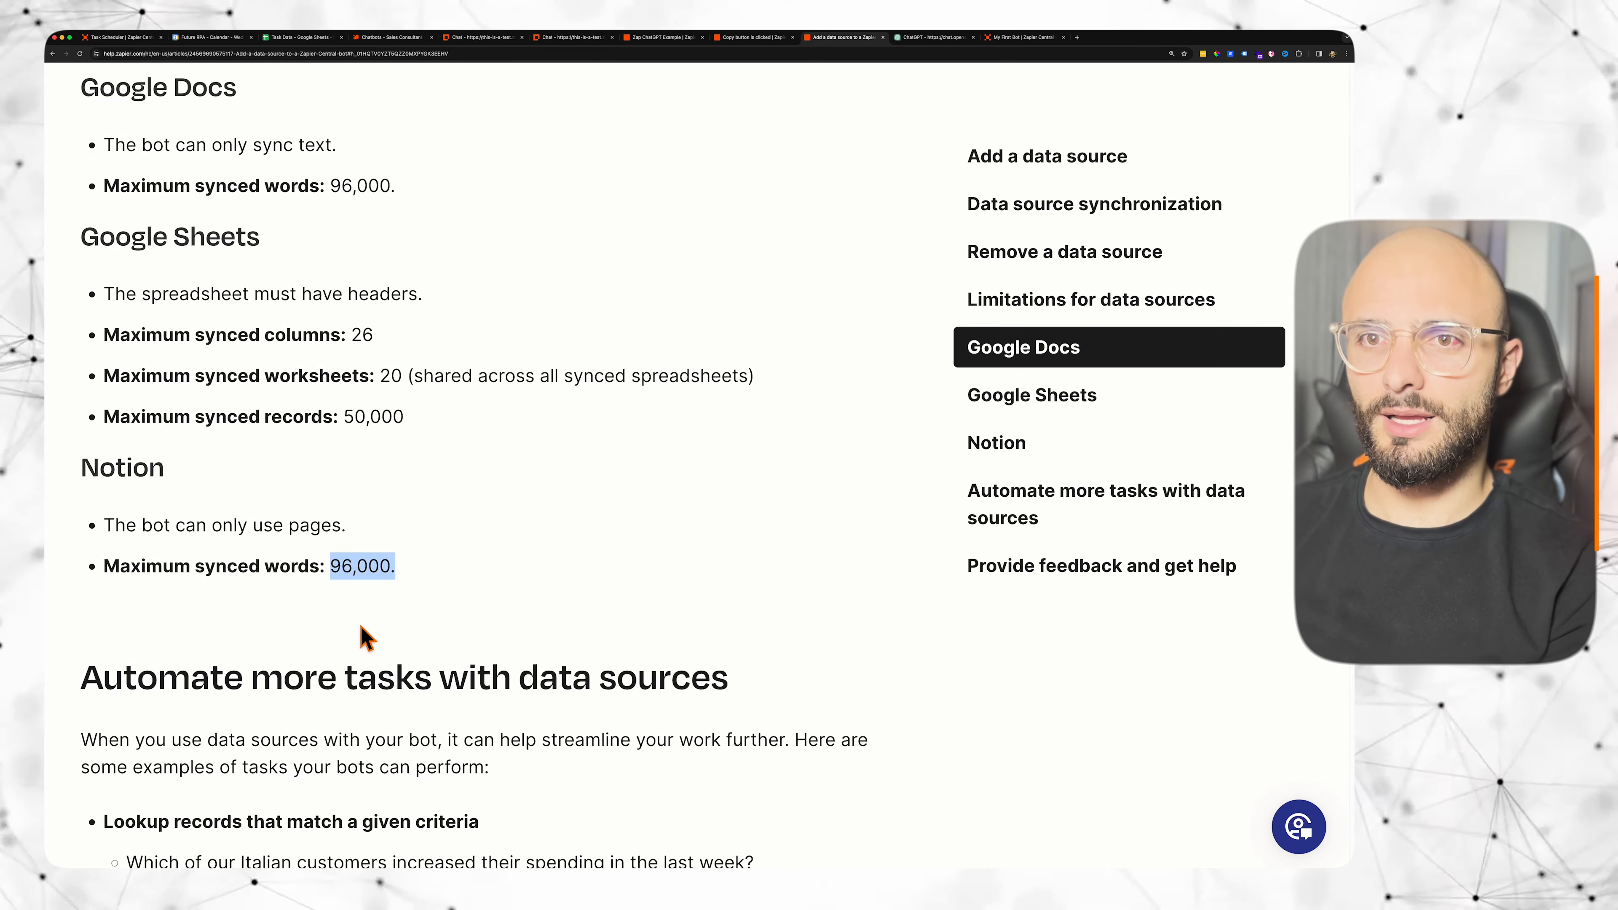
pyautogui.scroll(3, 336, 452)
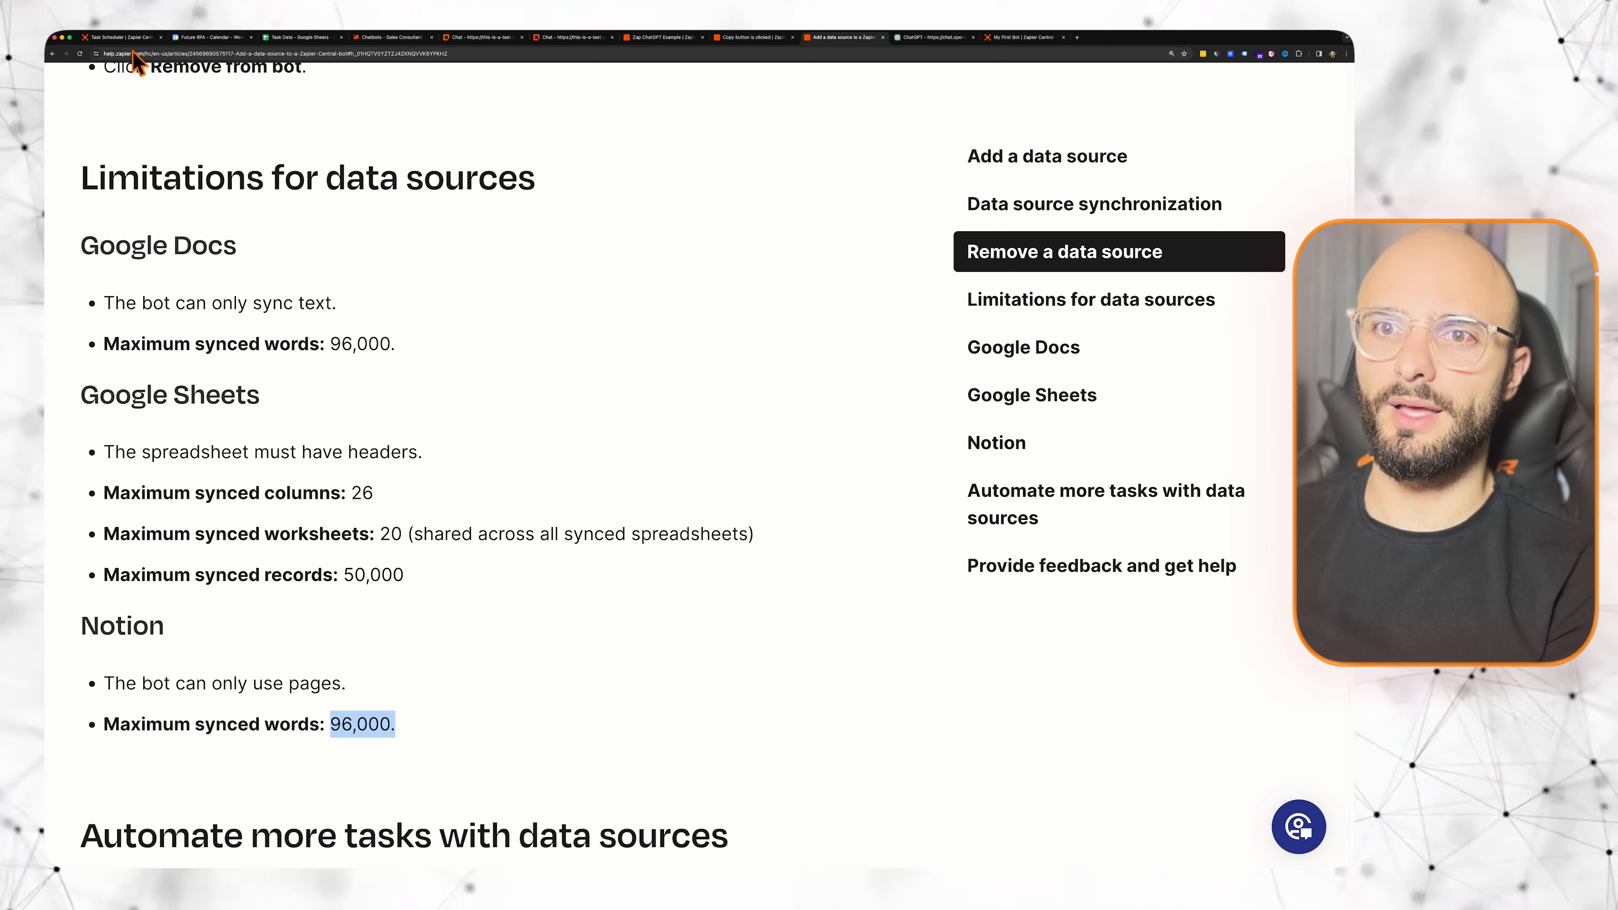
pyautogui.moveTo(446, 583); pyautogui.dragTo(65, 452)
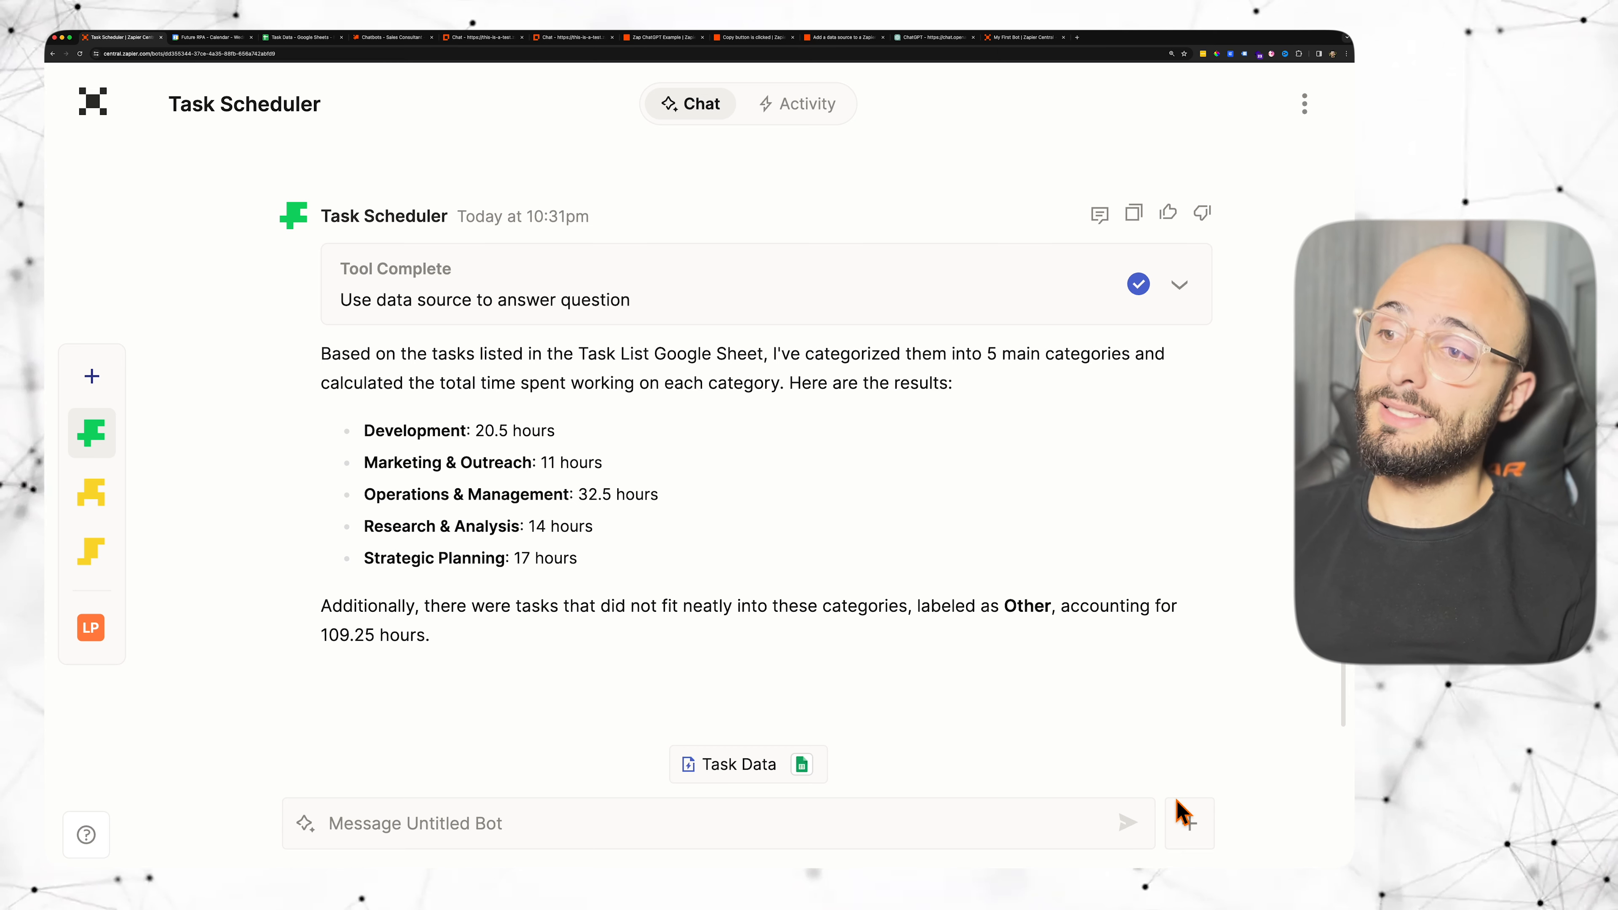
# Step: Start creating a new behavior for the Task Scheduler bot, ready for entering its instructions
pyautogui.click(1208, 835)
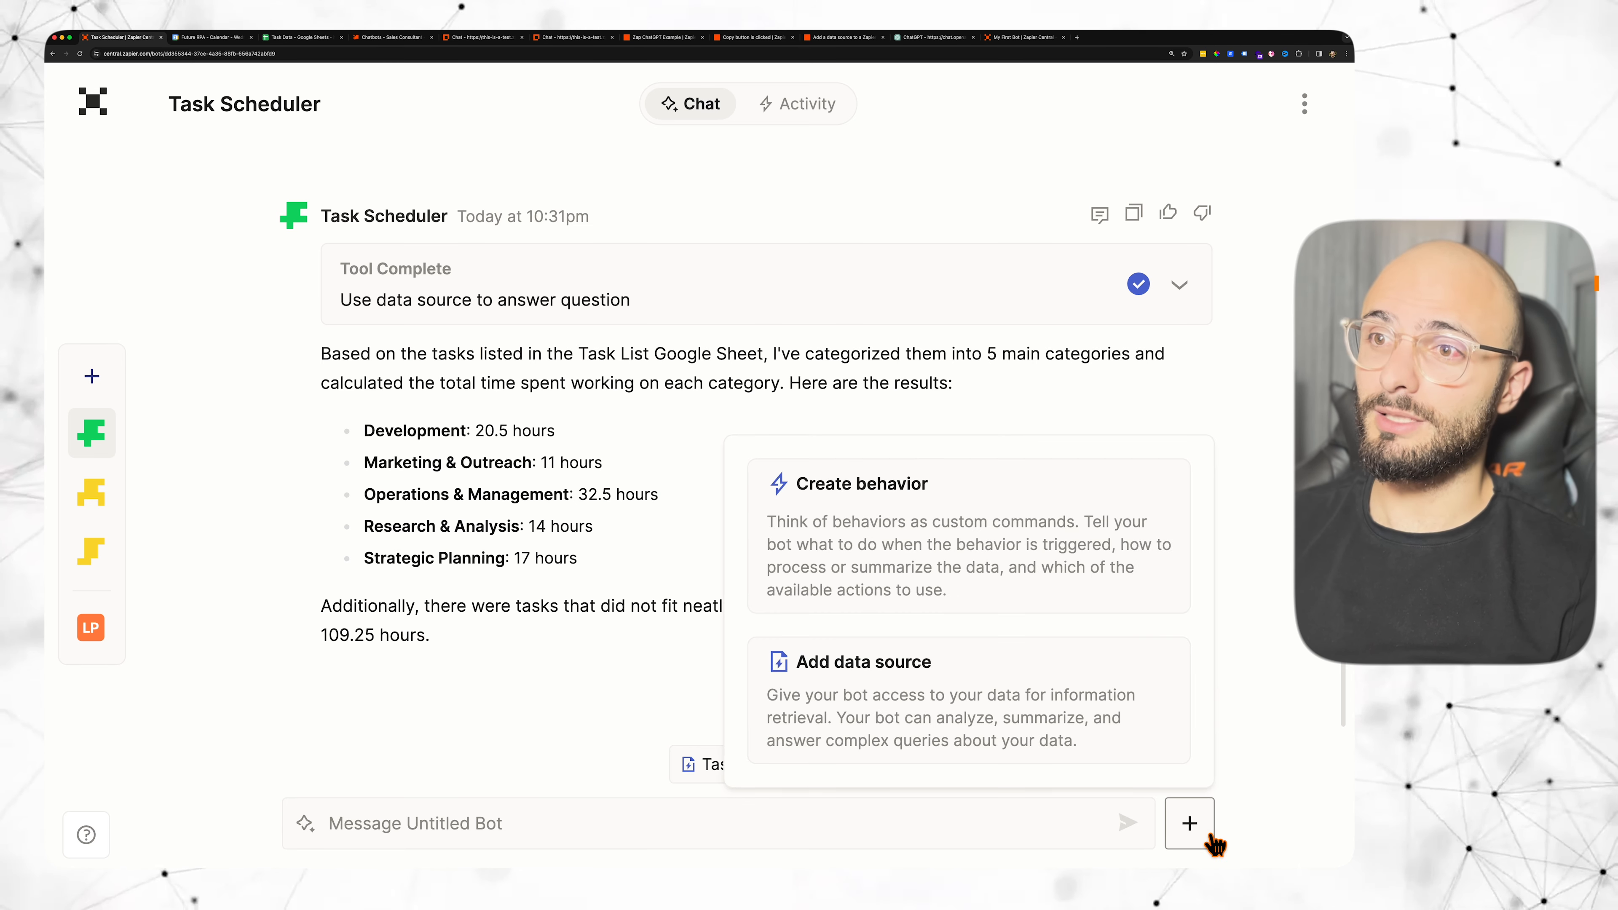
pyautogui.click(866, 528)
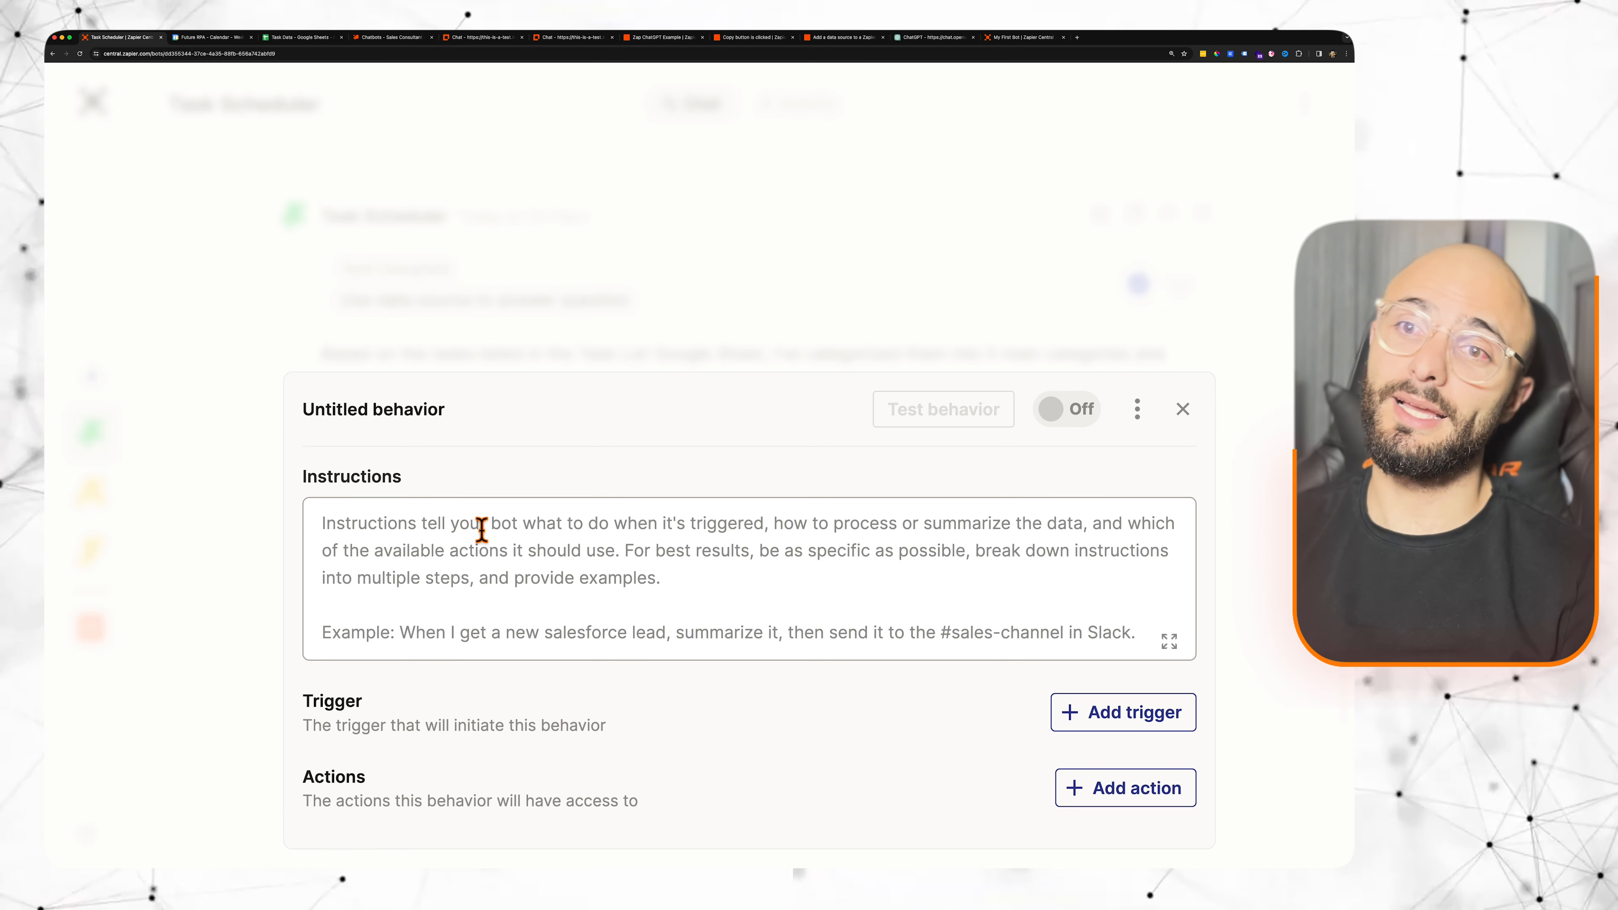
pyautogui.click(336, 542)
pyautogui.click(421, 565)
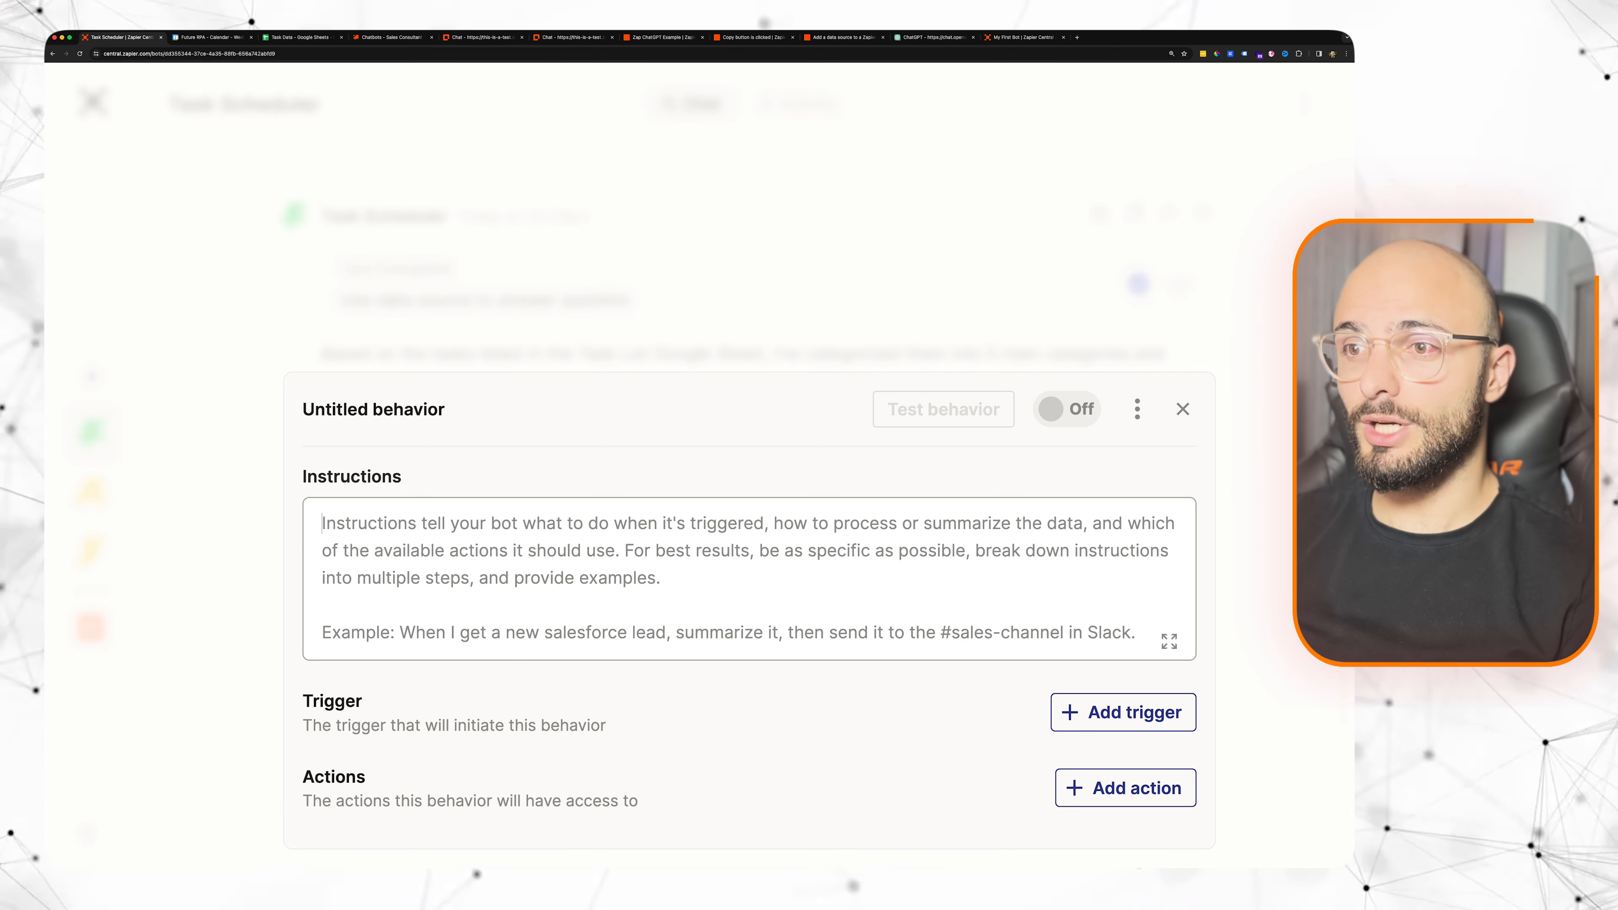
# Step: Paste the prepared role and two-step instructions for estimating task duration and adding a Google Calendar event into the behavior, removing trailing blank lines
pyautogui.click(851, 885)
pyautogui.moveTo(888, 454); pyautogui.dragTo(797, 385)
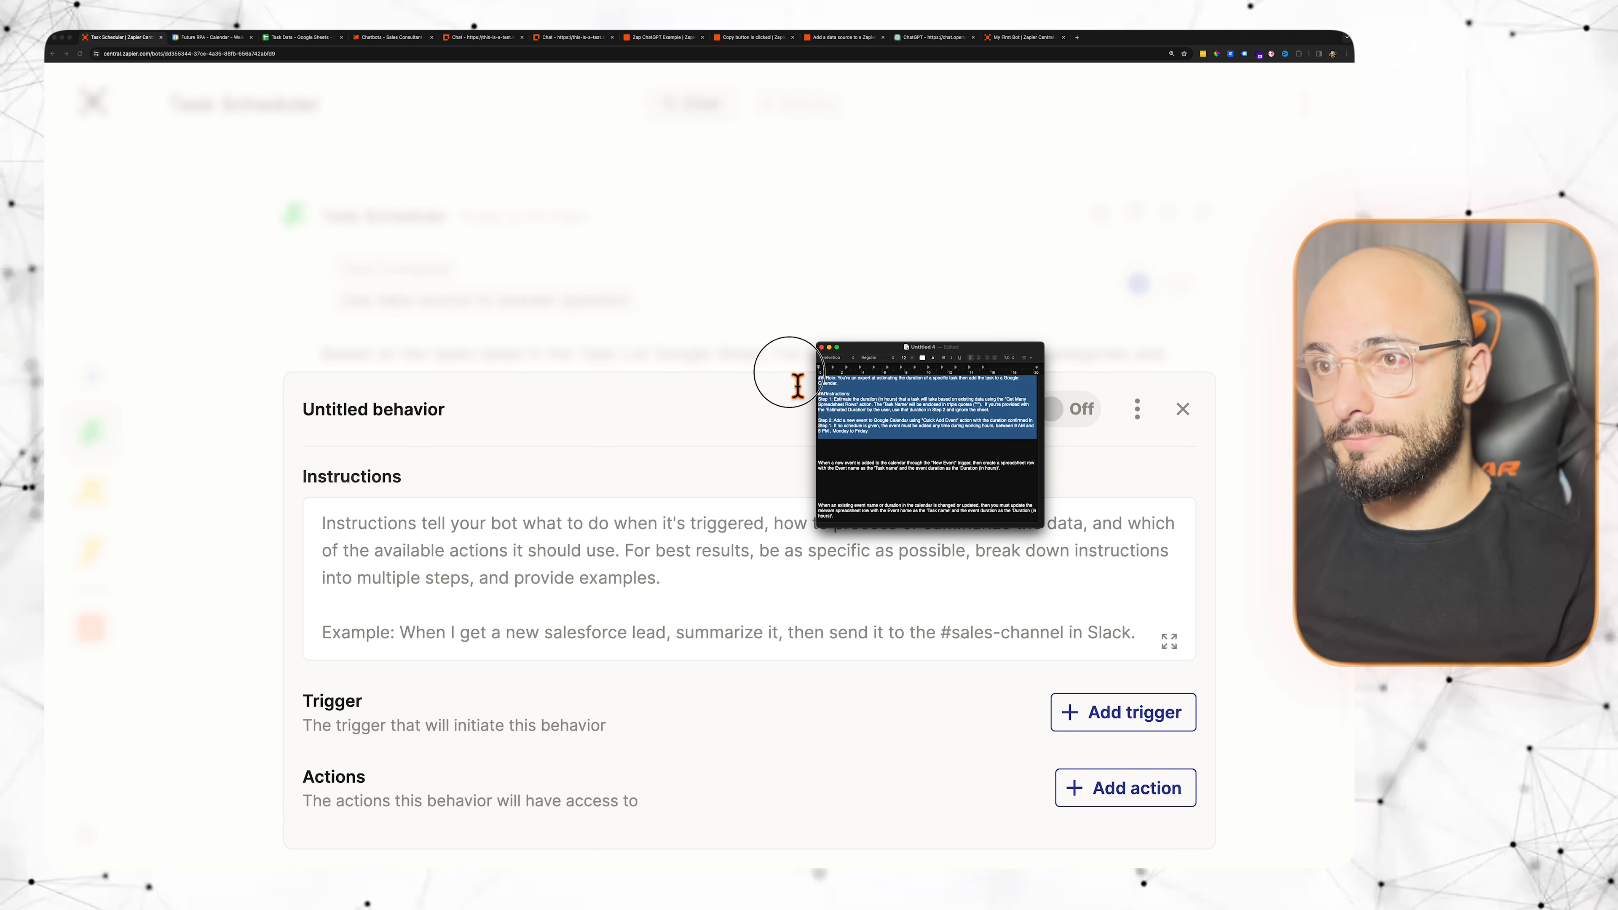
pyautogui.click(576, 562)
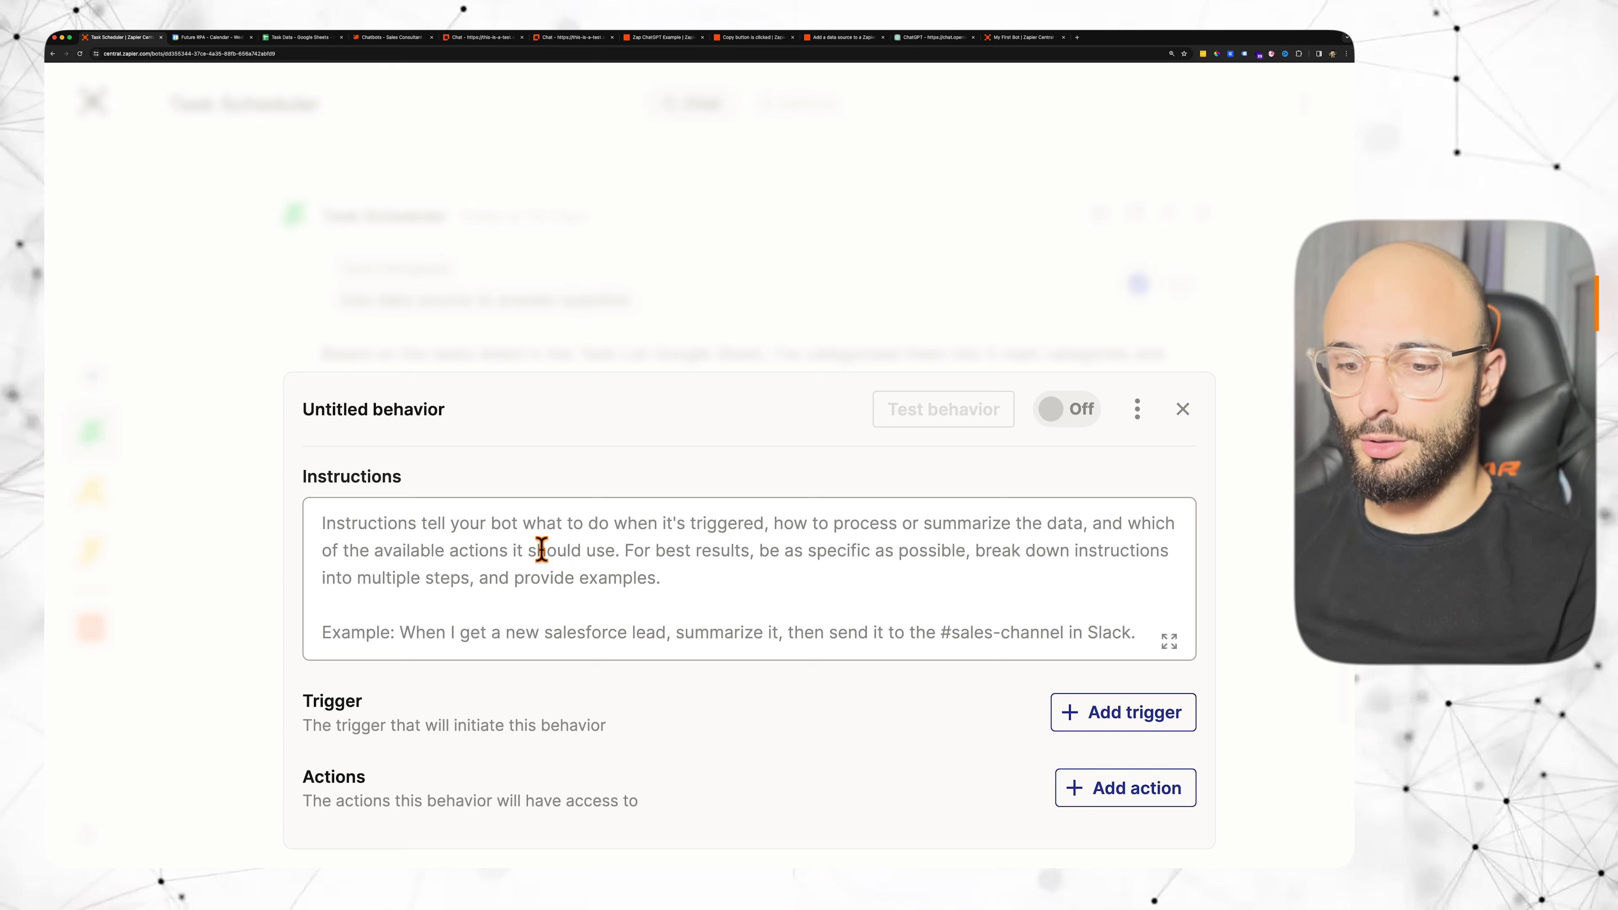
pyautogui.press('super+v')
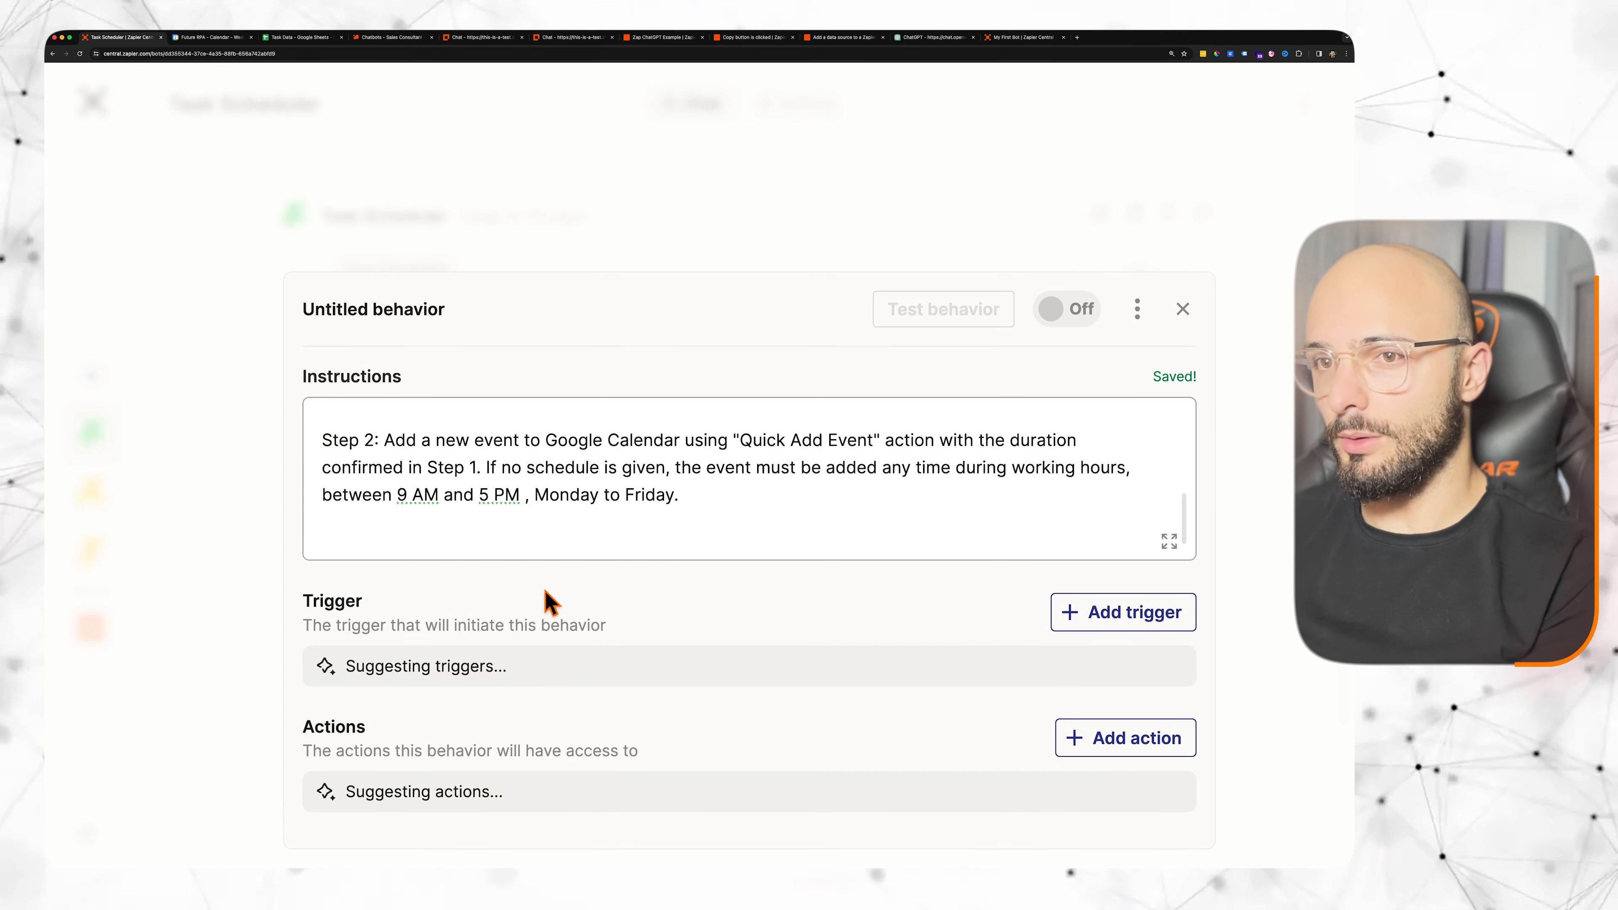
pyautogui.press('BackSpace')
pyautogui.press('BackSpace')
pyautogui.scroll(5, 538, 548)
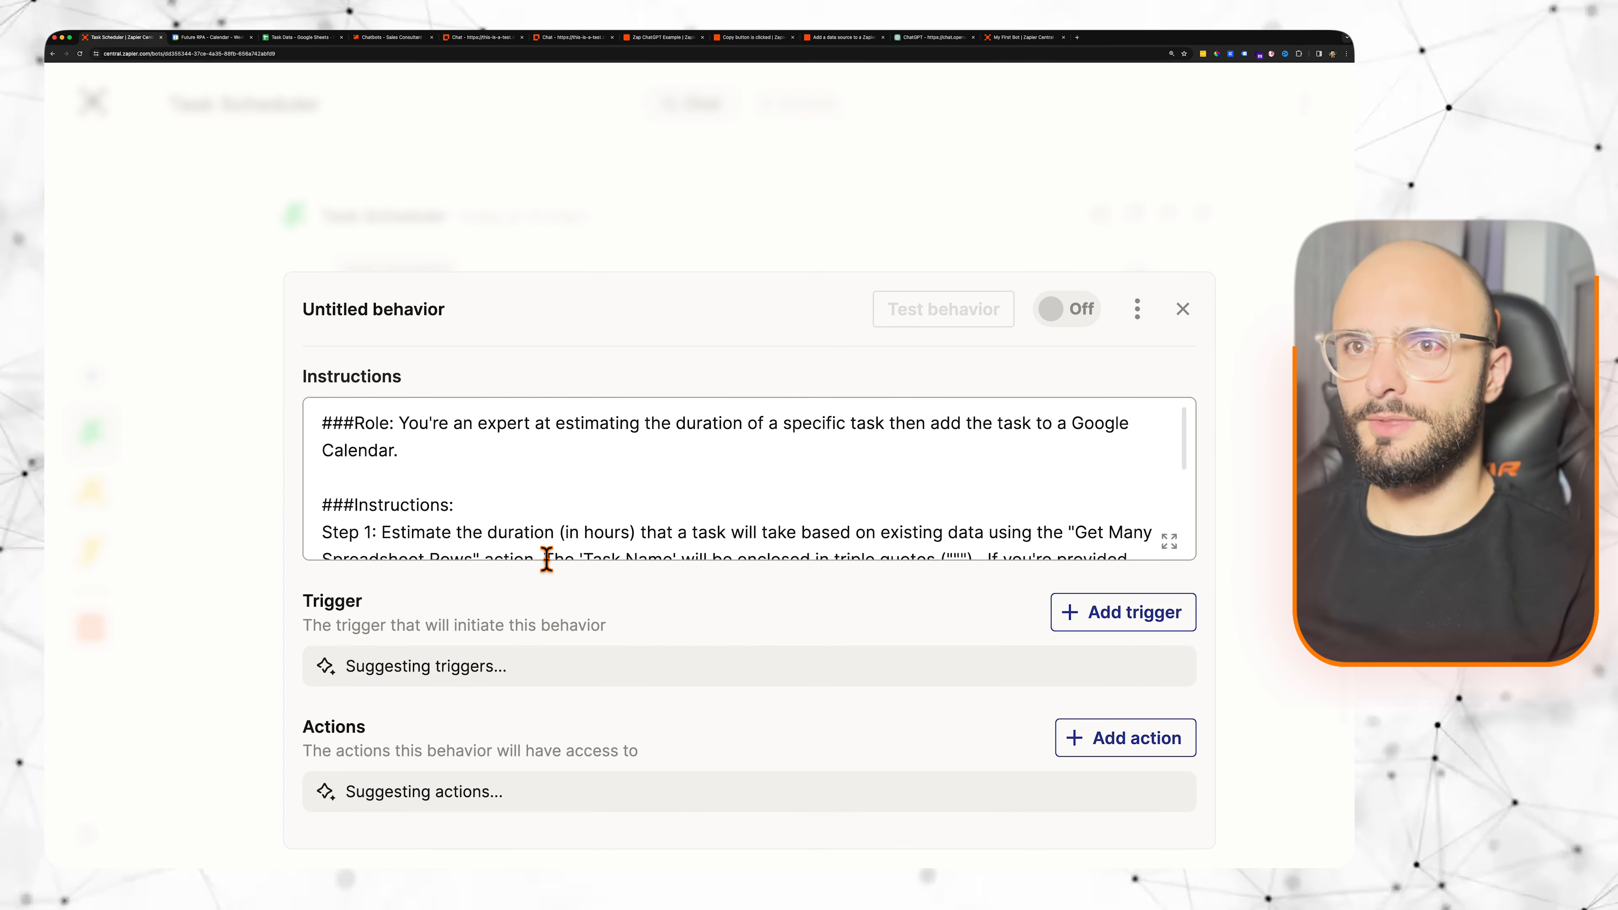
# Step: Review the pasted instructions' Role line and how the Instructions section is divided into Step 1 and Step 2
pyautogui.moveTo(395, 426); pyautogui.dragTo(317, 426)
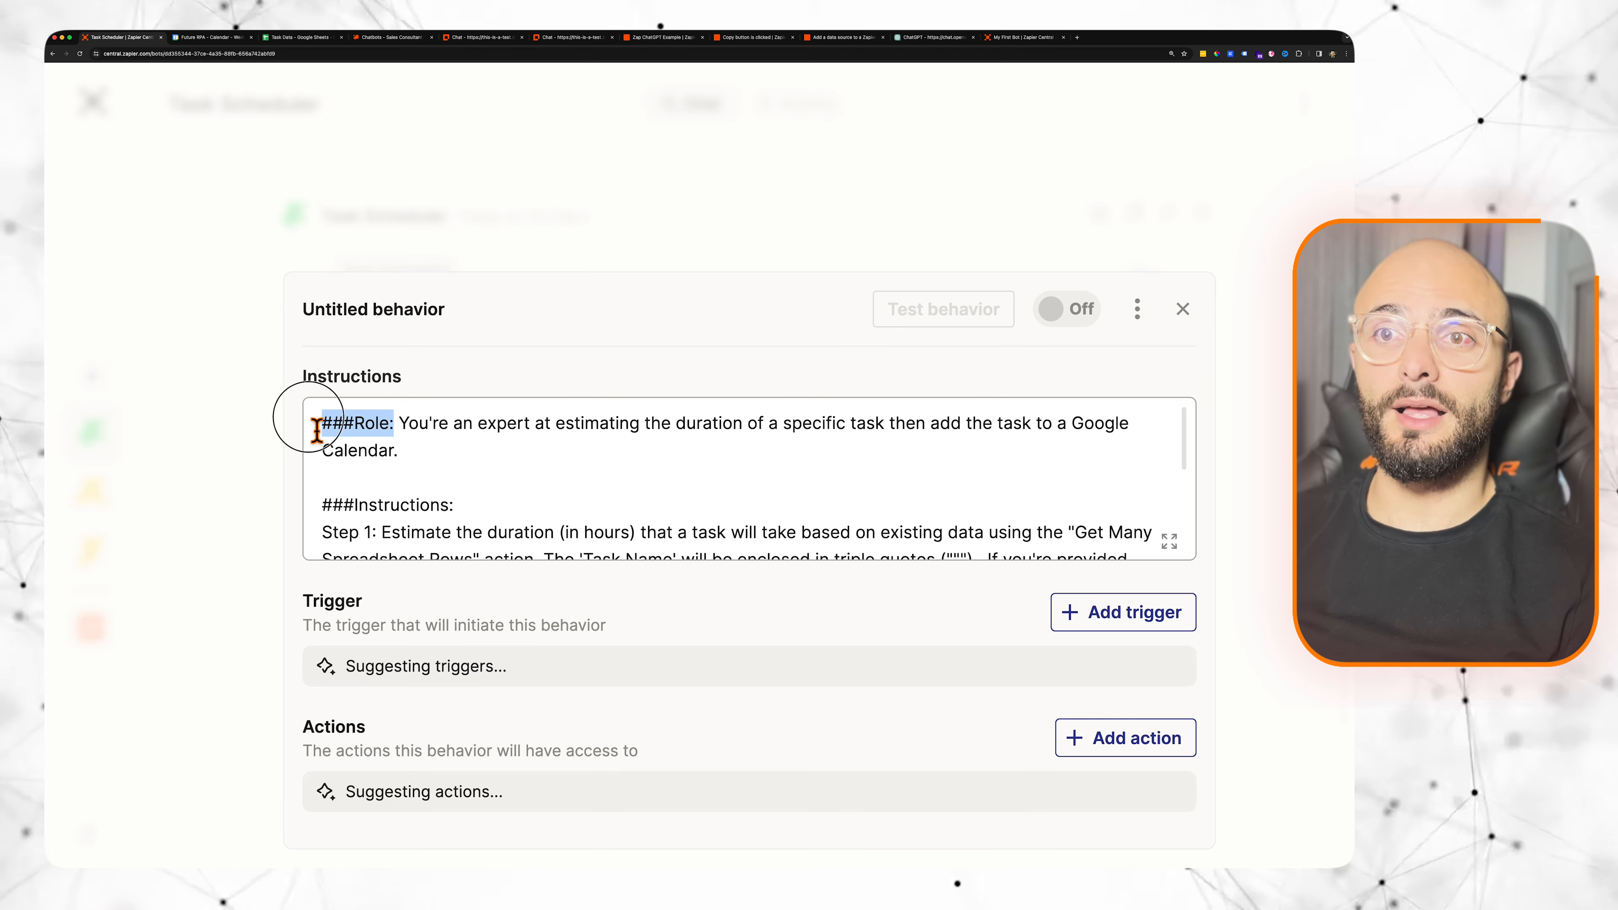
pyautogui.click(444, 469)
pyautogui.moveTo(444, 463); pyautogui.dragTo(451, 423)
pyautogui.click(500, 300)
pyautogui.moveTo(509, 313); pyautogui.dragTo(395, 261)
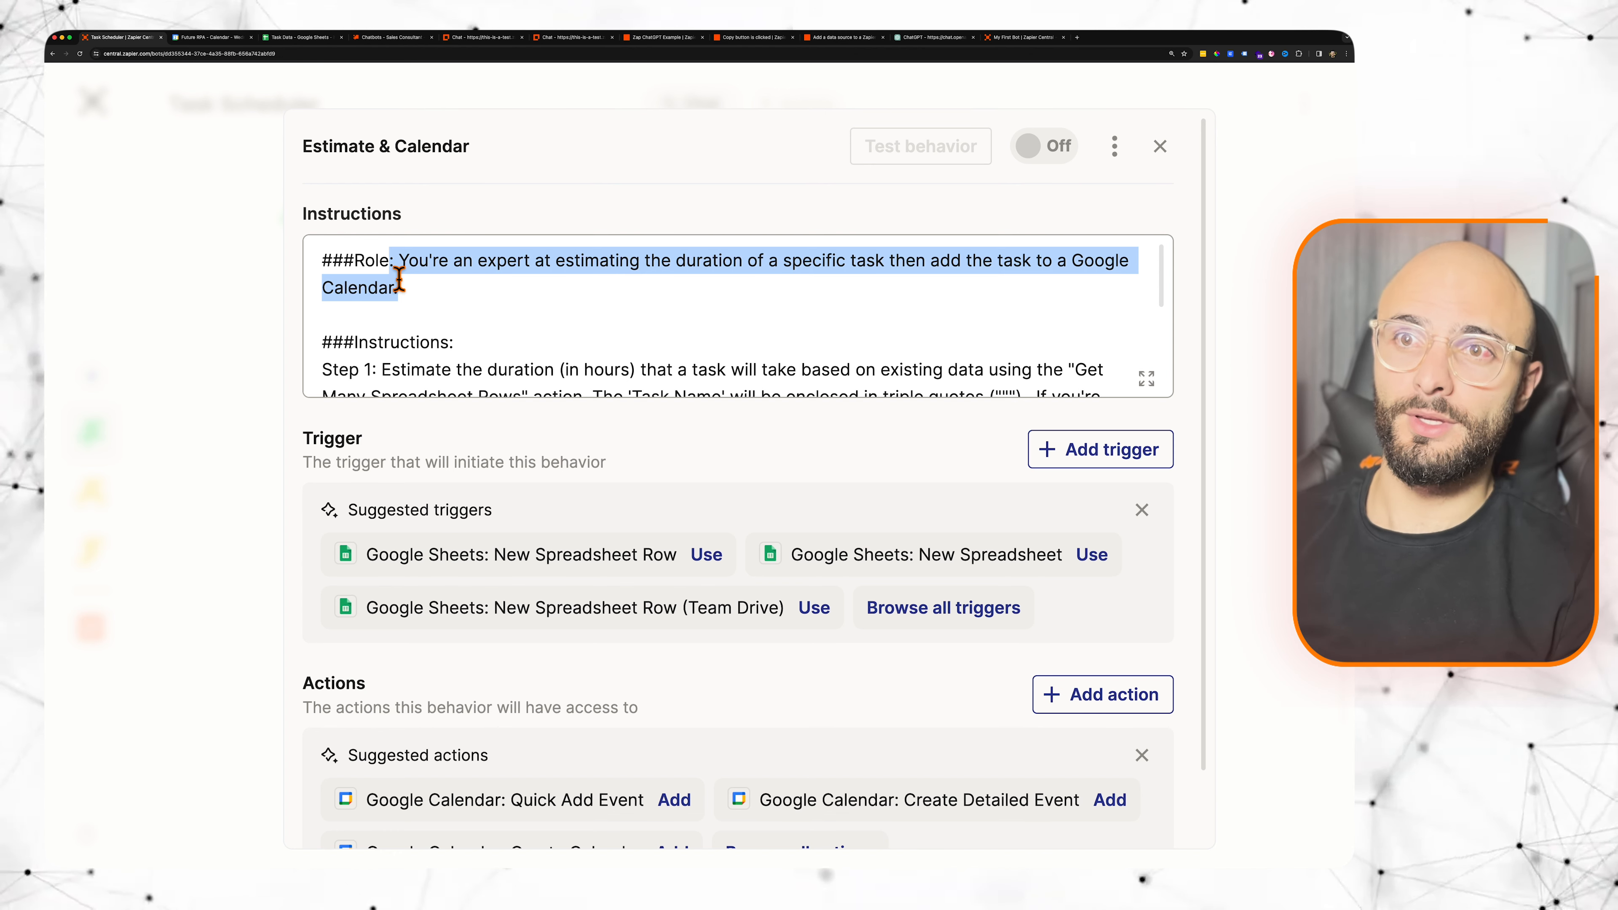
pyautogui.scroll(-4, 439, 363)
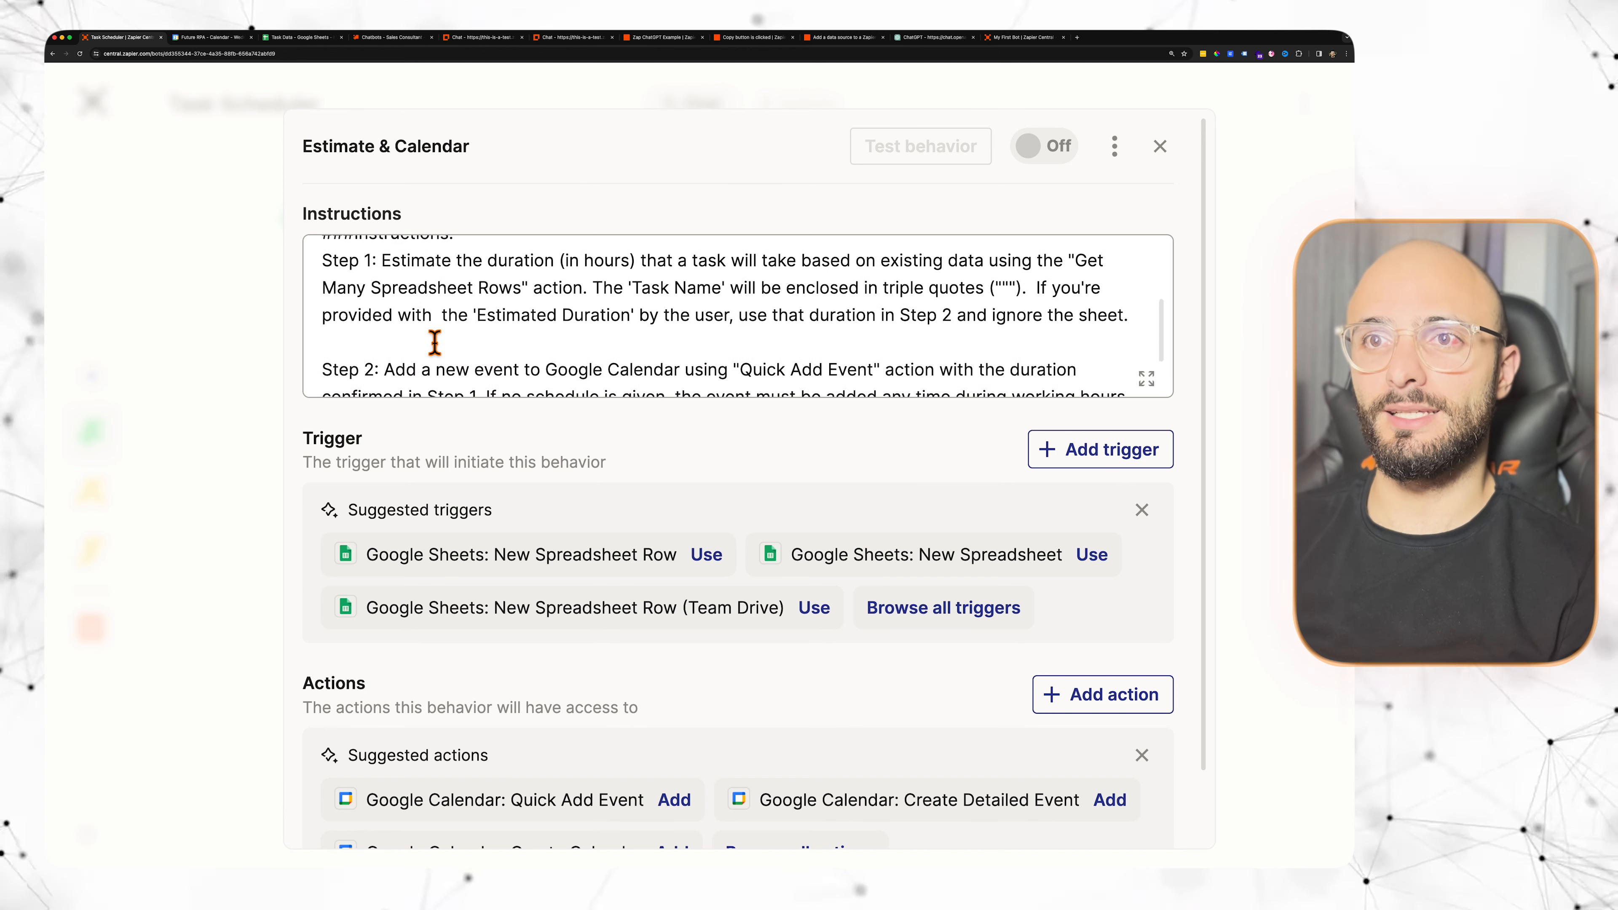
pyautogui.moveTo(379, 365); pyautogui.dragTo(347, 363)
pyautogui.moveTo(371, 329); pyautogui.dragTo(312, 327)
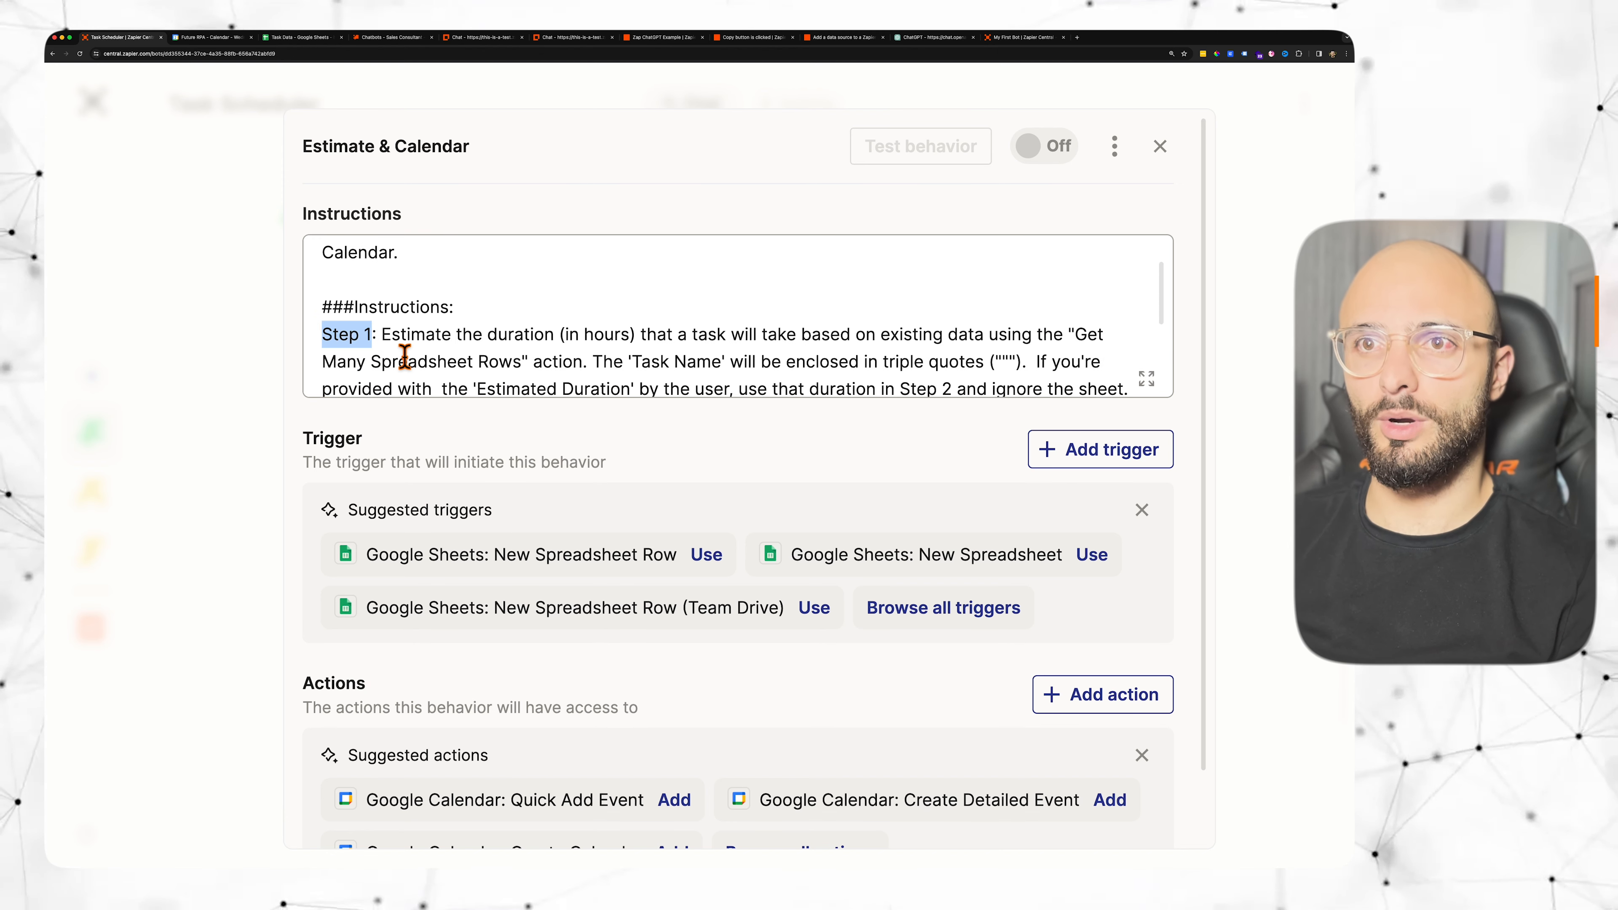
pyautogui.scroll(-2, 400, 357)
pyautogui.click(377, 375)
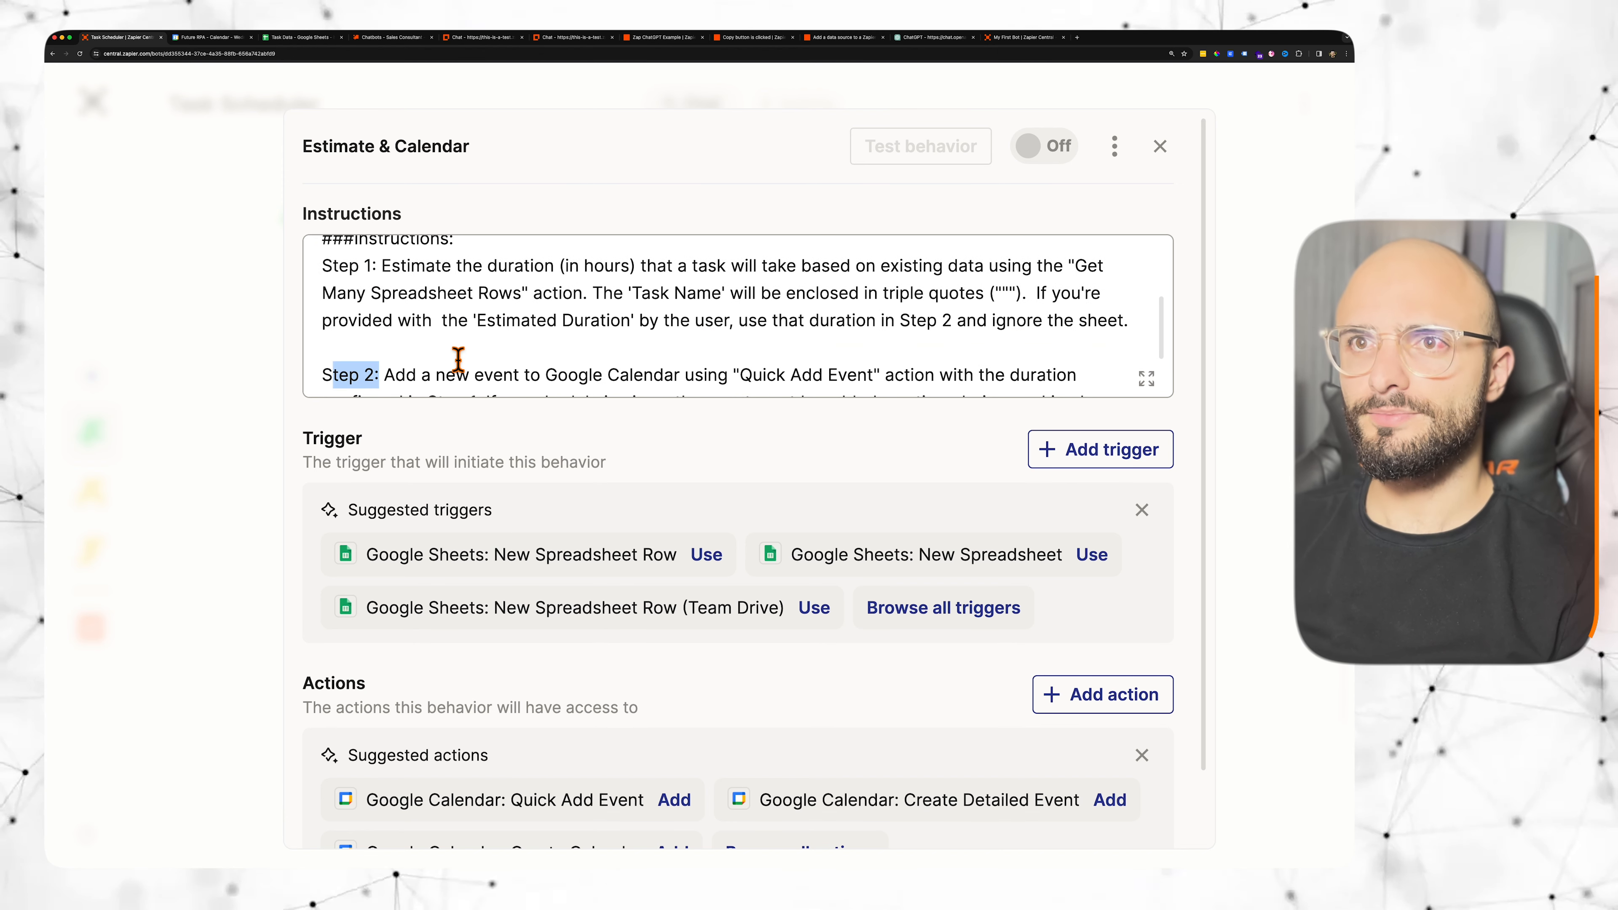
pyautogui.click(459, 366)
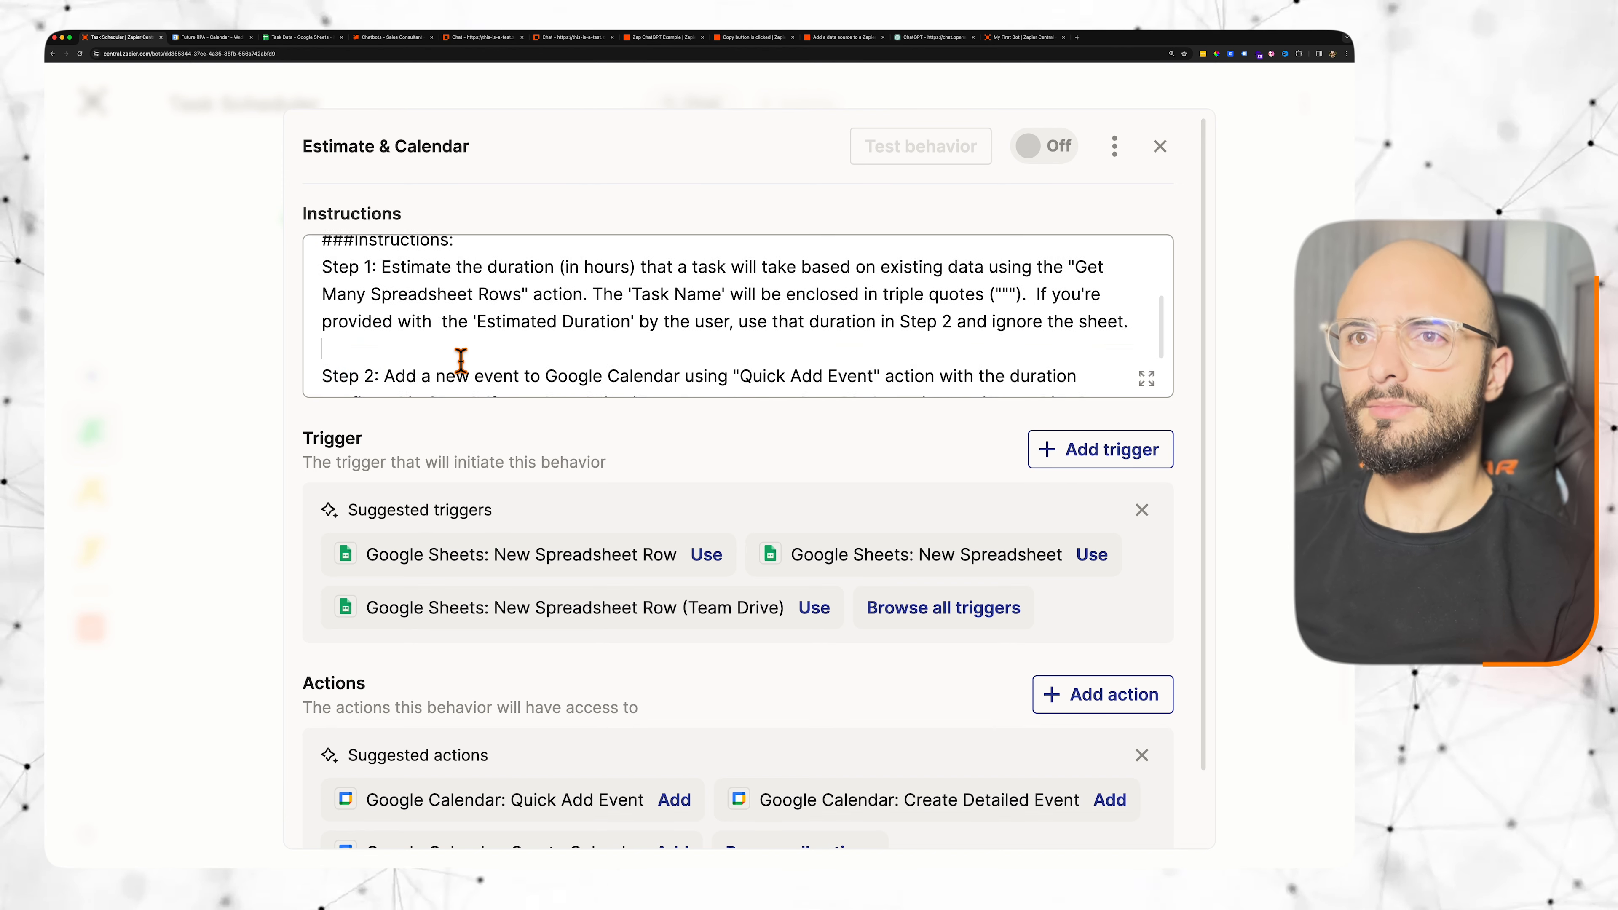
# Step: Read Step 1 closely: duration estimate, "Get Many Spreadsheet Rows" action, triple-quoted 'Task Name' and the rule for a provided 'Estimated Duration'
pyautogui.scroll(2, 446, 357)
pyautogui.moveTo(389, 328); pyautogui.dragTo(560, 326)
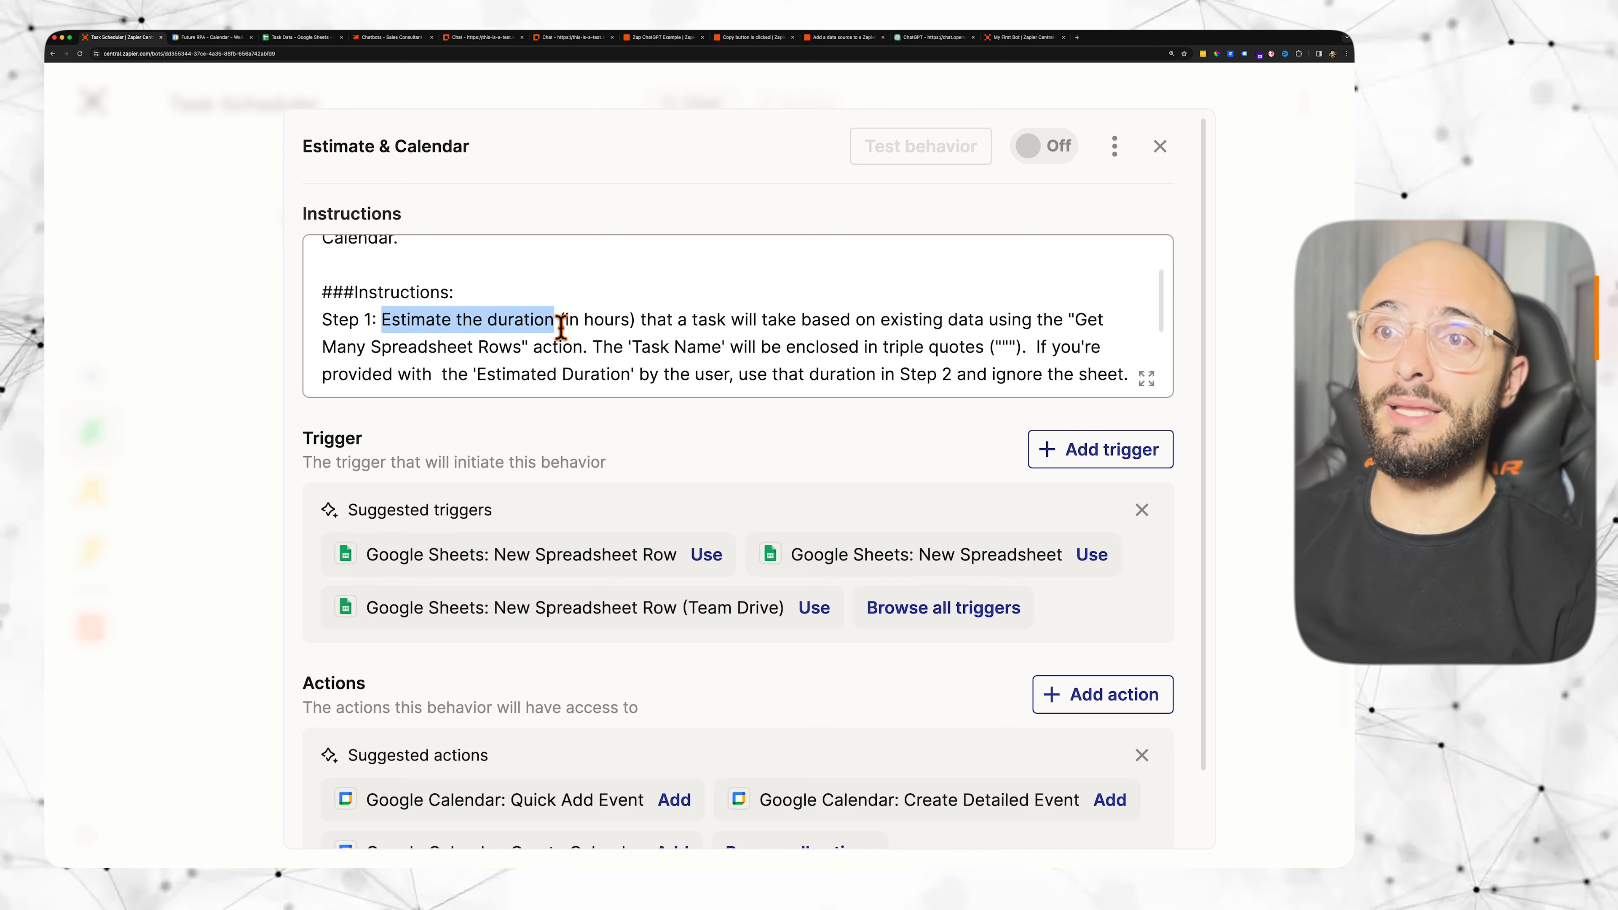
pyautogui.moveTo(527, 347); pyautogui.dragTo(1086, 338)
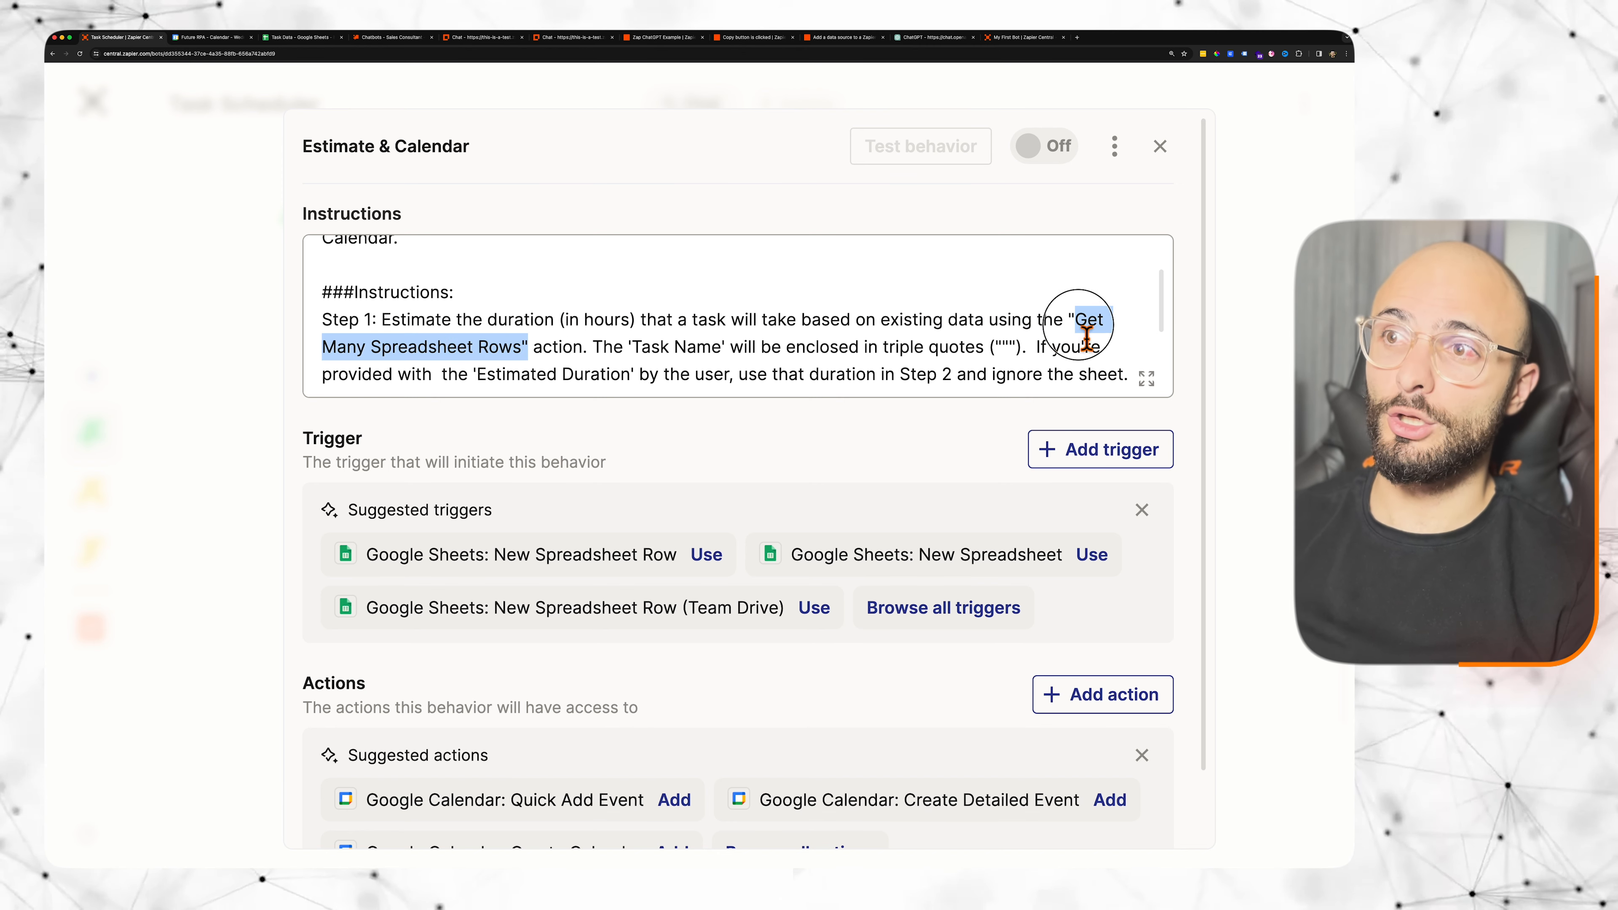
pyautogui.scroll(-2, 560, 654)
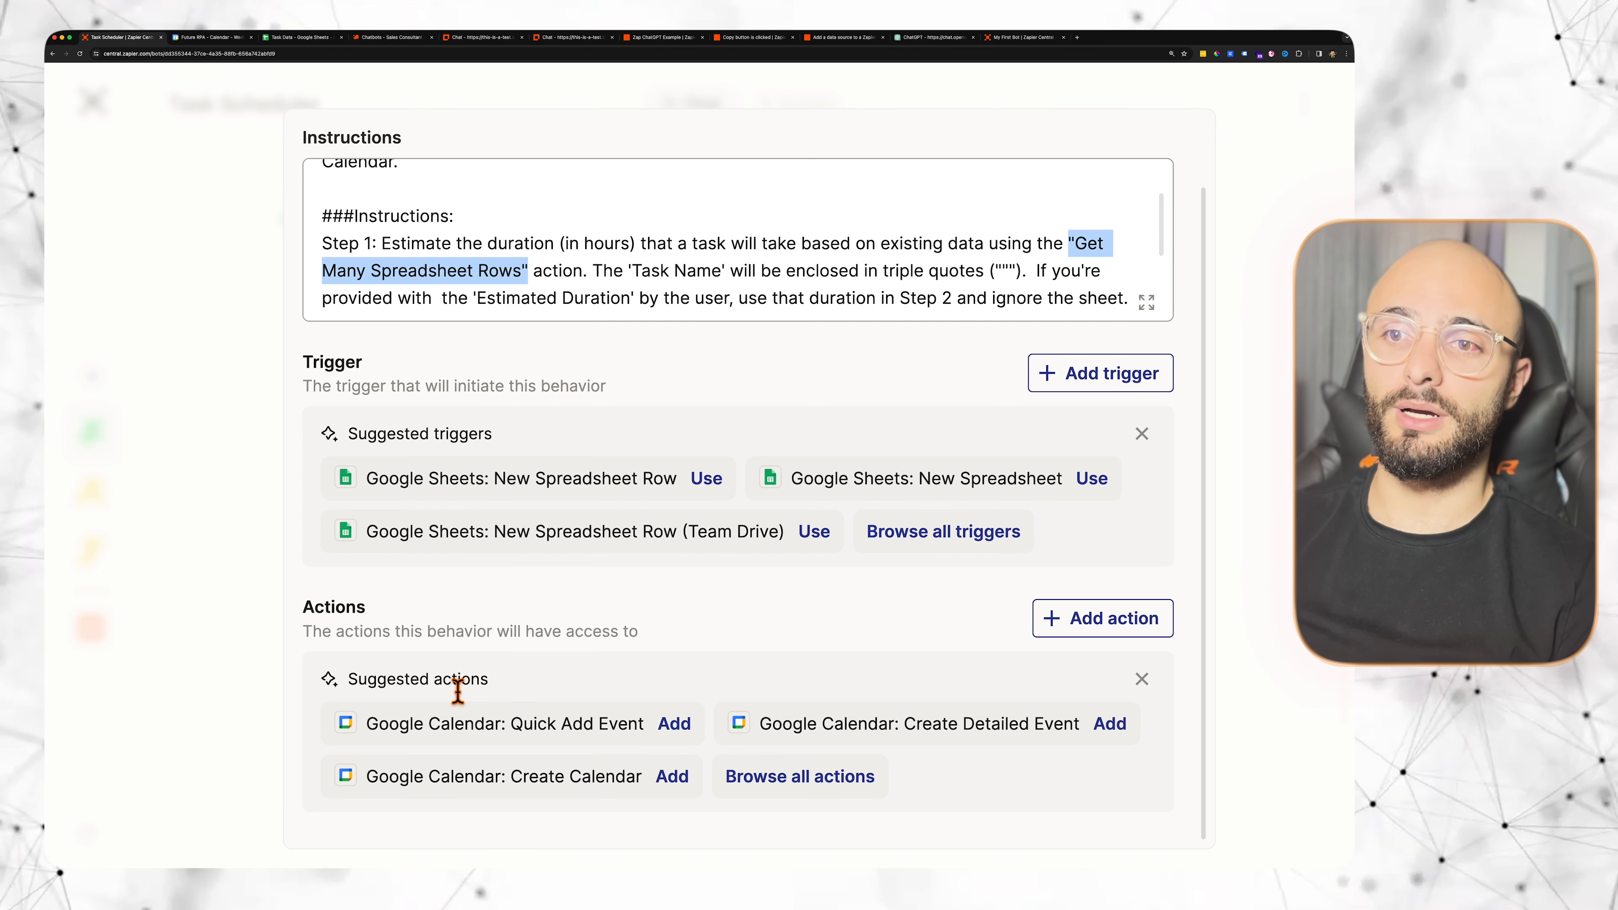
pyautogui.scroll(2, 614, 360)
pyautogui.click(609, 347)
pyautogui.moveTo(595, 347); pyautogui.dragTo(1037, 357)
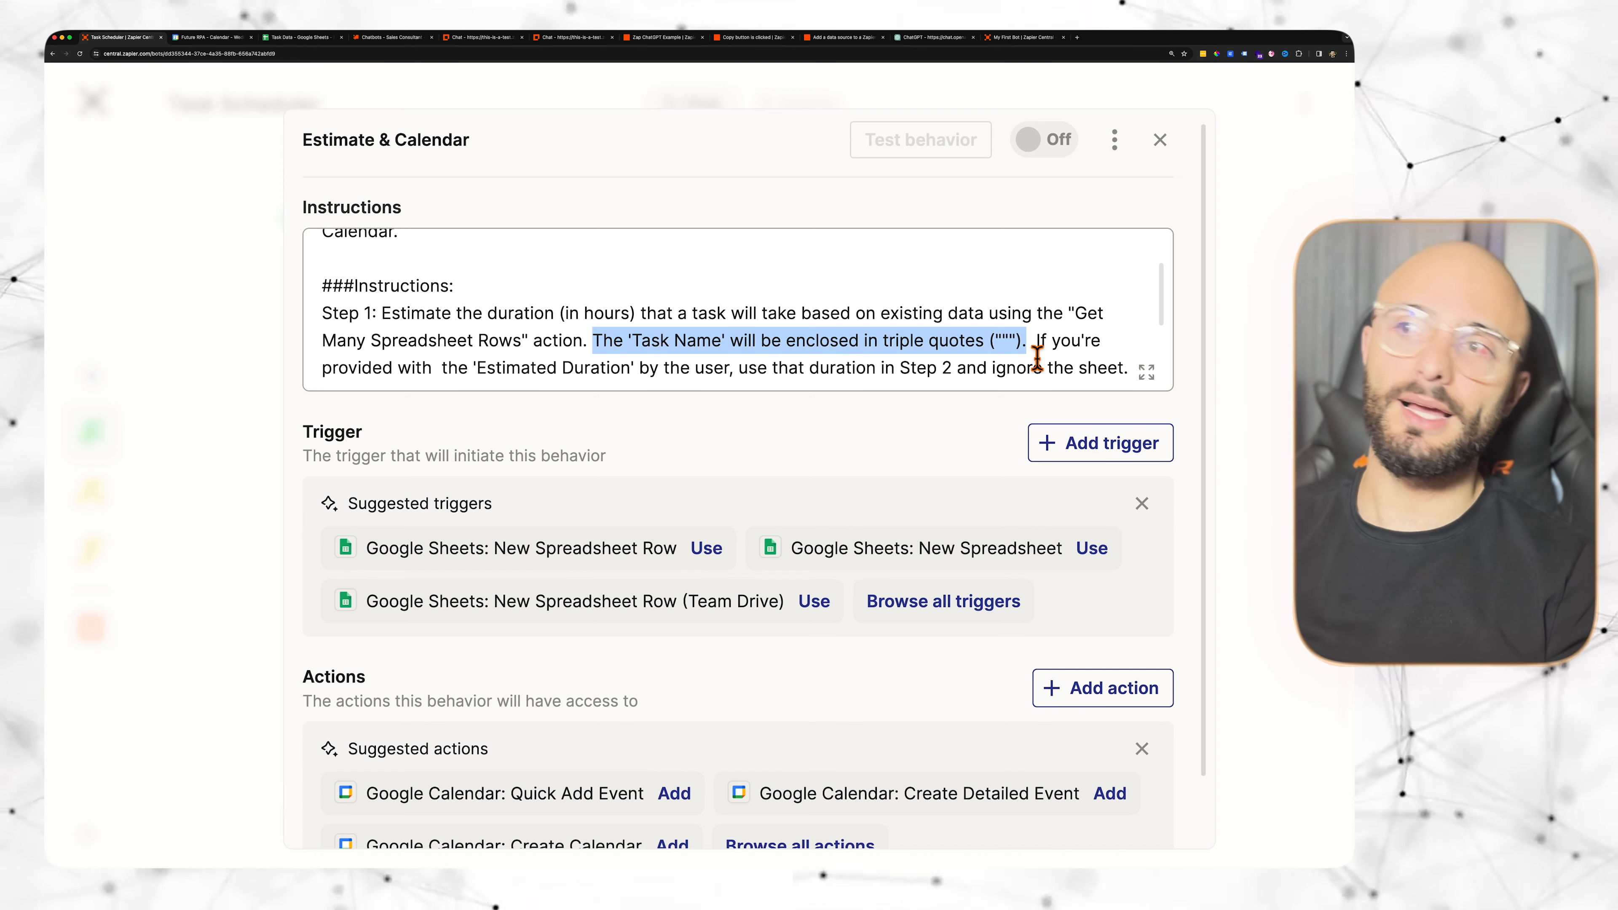
pyautogui.scroll(-1, 1051, 347)
pyautogui.scroll(-1, 1053, 344)
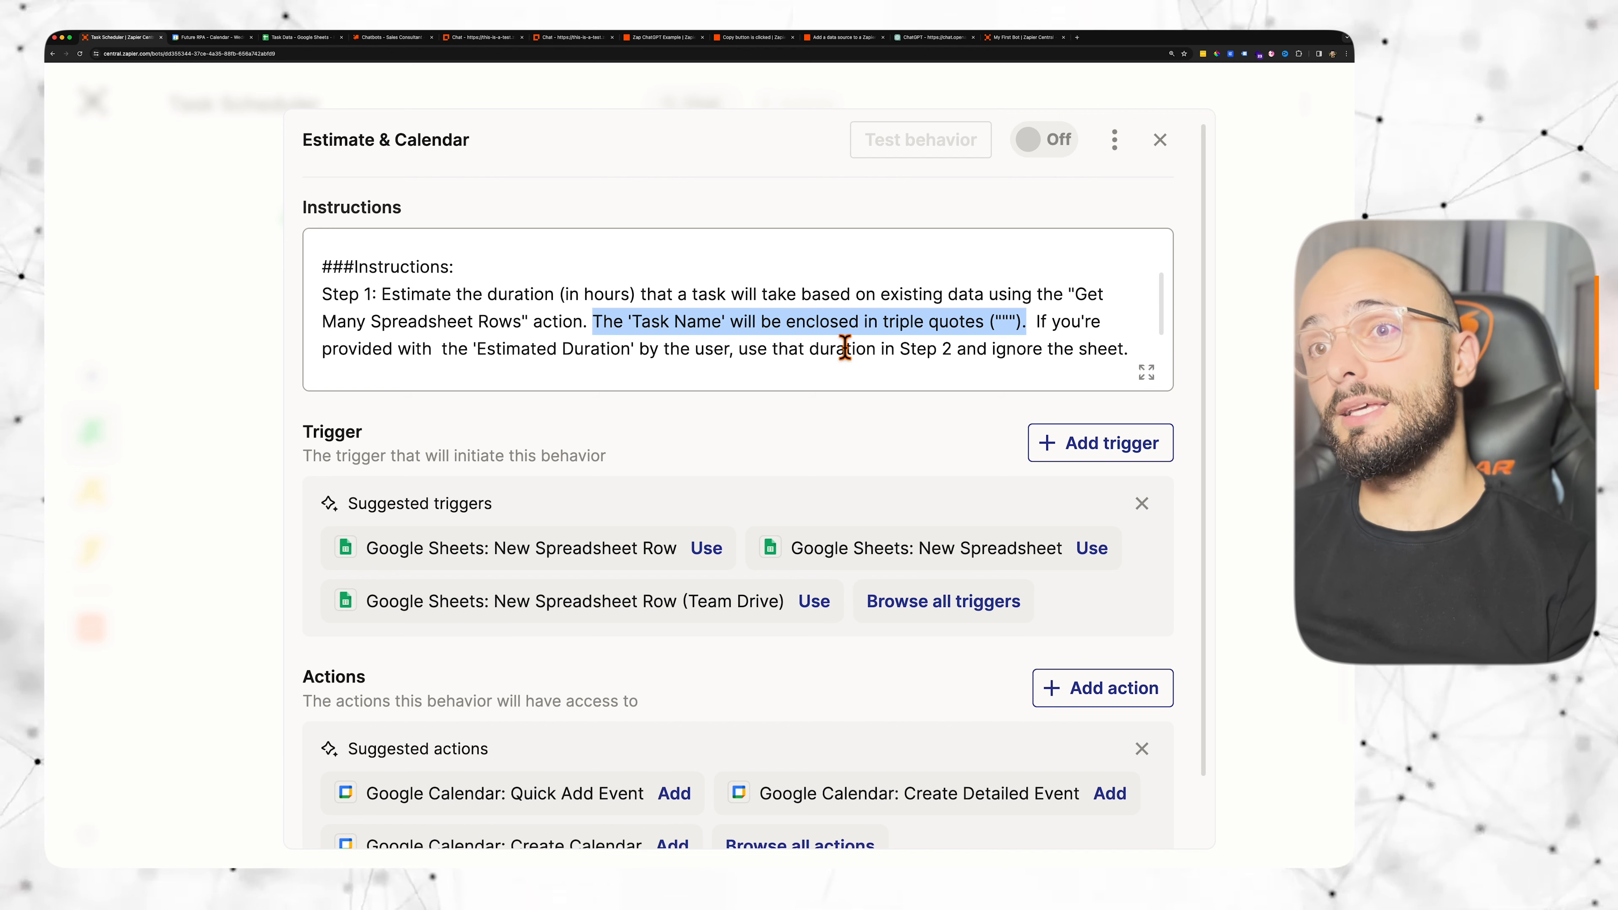
pyautogui.moveTo(474, 367); pyautogui.dragTo(1131, 360)
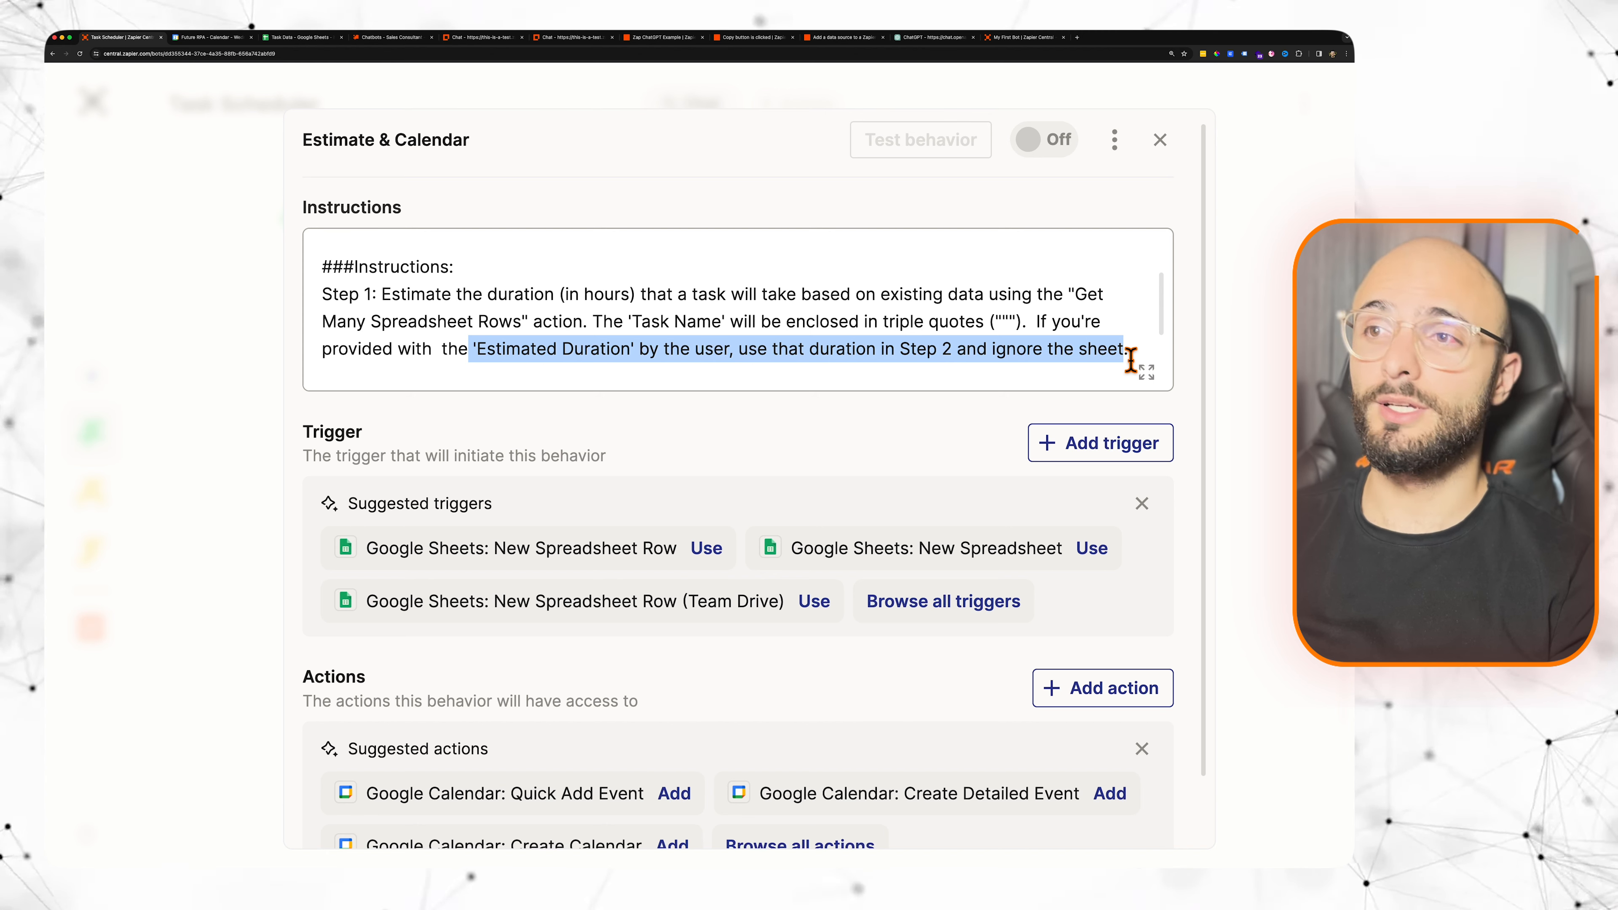
pyautogui.click(1131, 360)
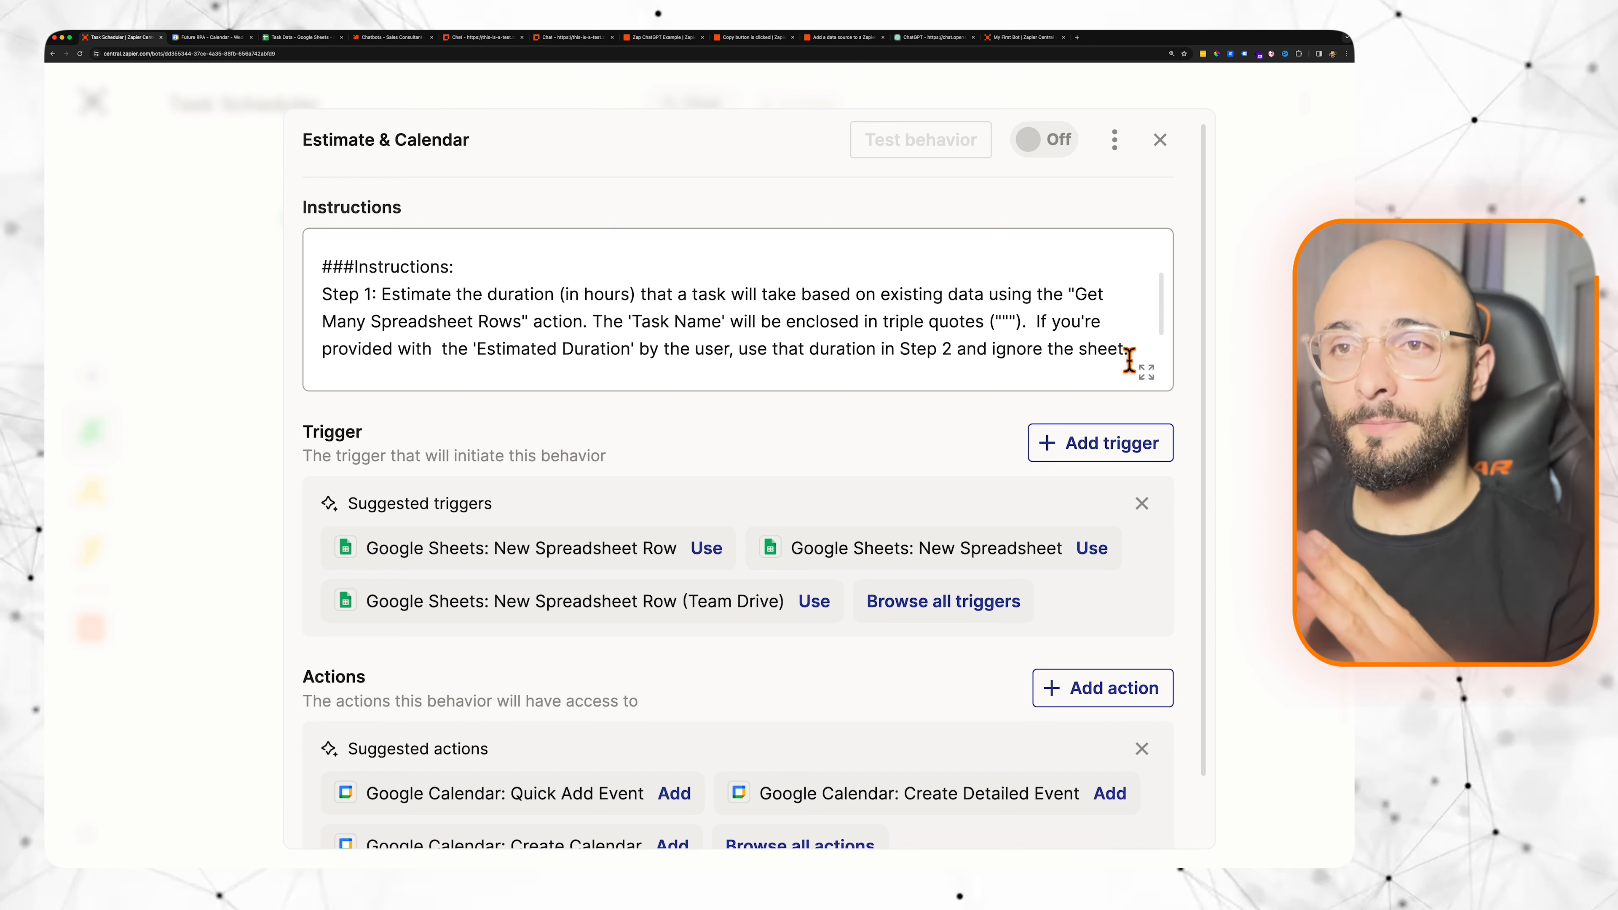
# Step: Read Step 2 of the instructions on using the "Quick Add Event" action and the default working-hours schedule
pyautogui.write('Step 2: Add a new event to Google Calendar using "Quick Add Event" action with the duration confirmed in Step 1. If no schedule is given, the event must be added any time during working hours, between 9 AM and 5 PM , Monday to Friday.')
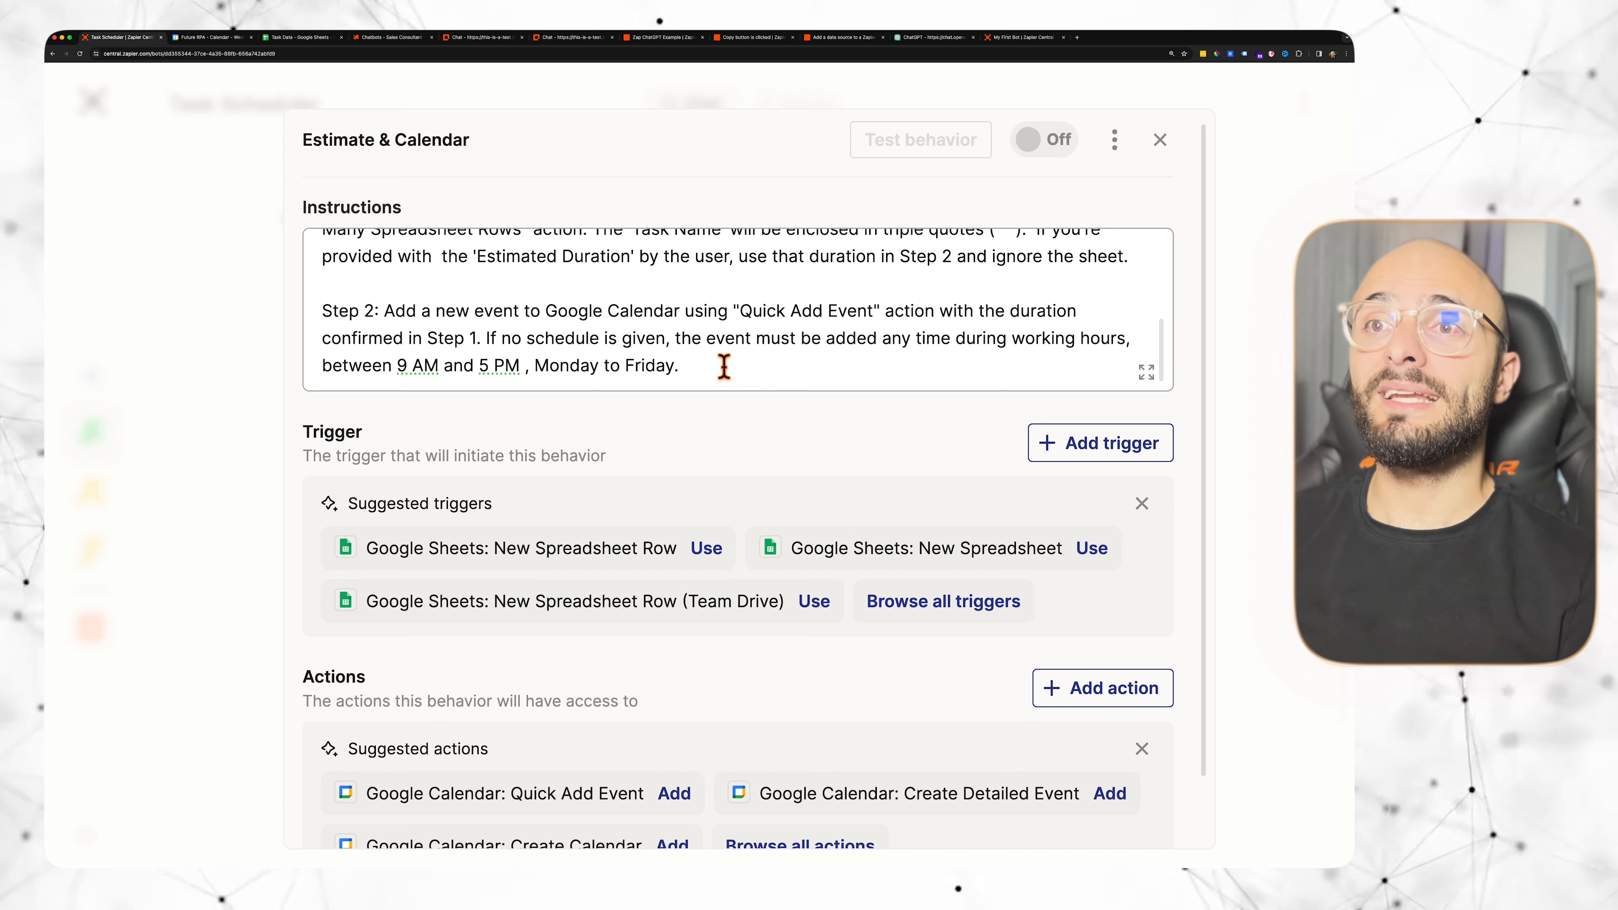
pyautogui.moveTo(410, 324); pyautogui.dragTo(704, 376)
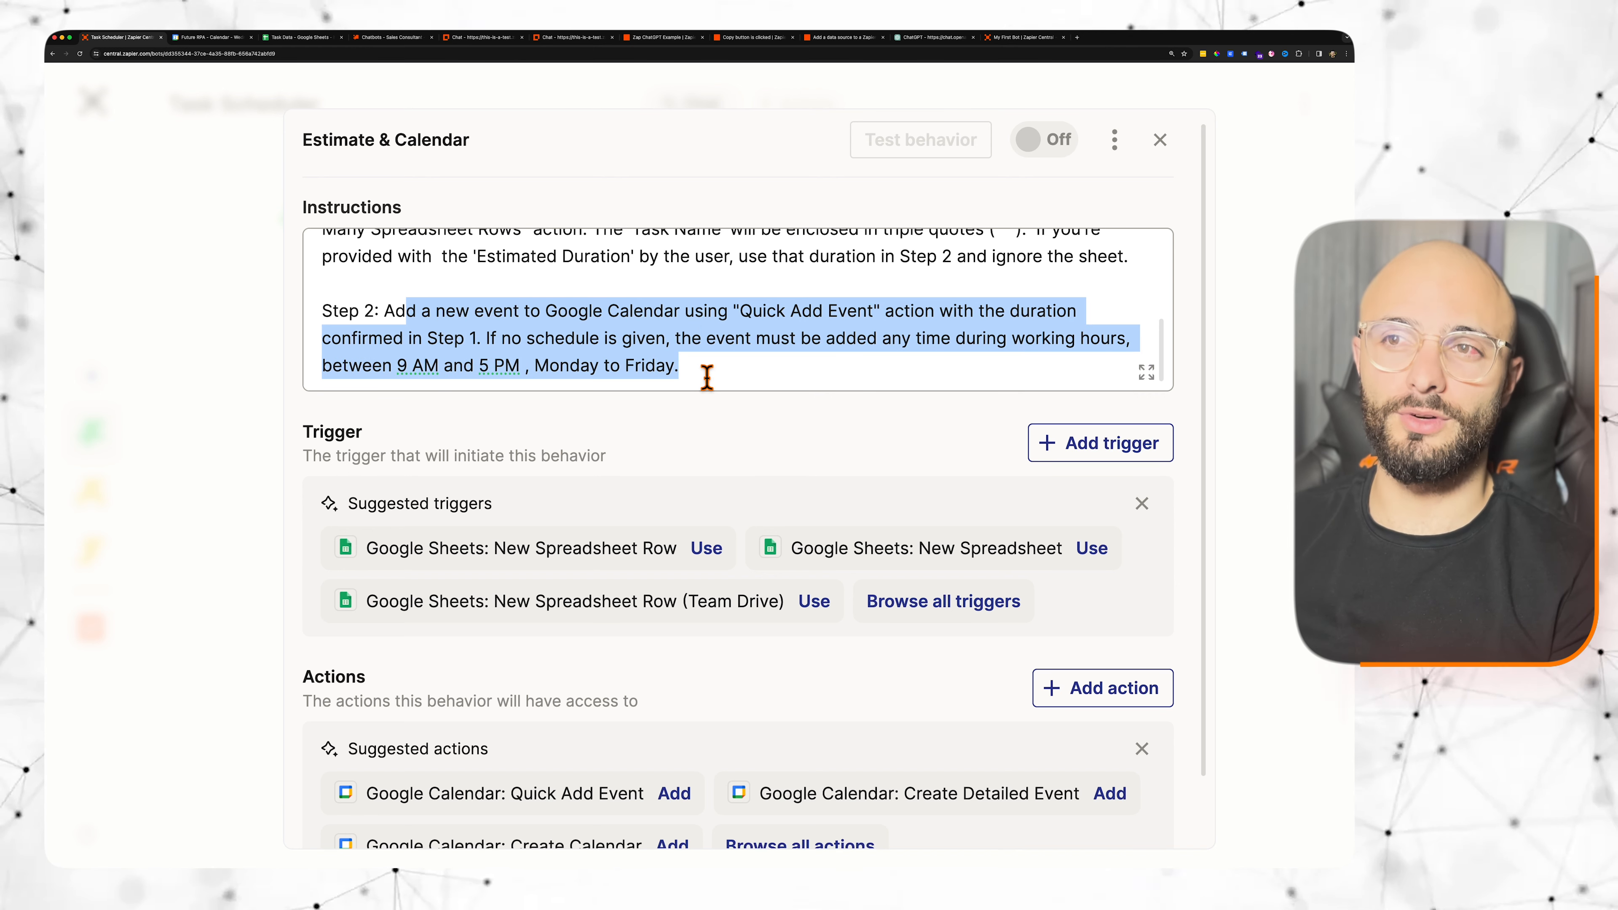
pyautogui.click(712, 377)
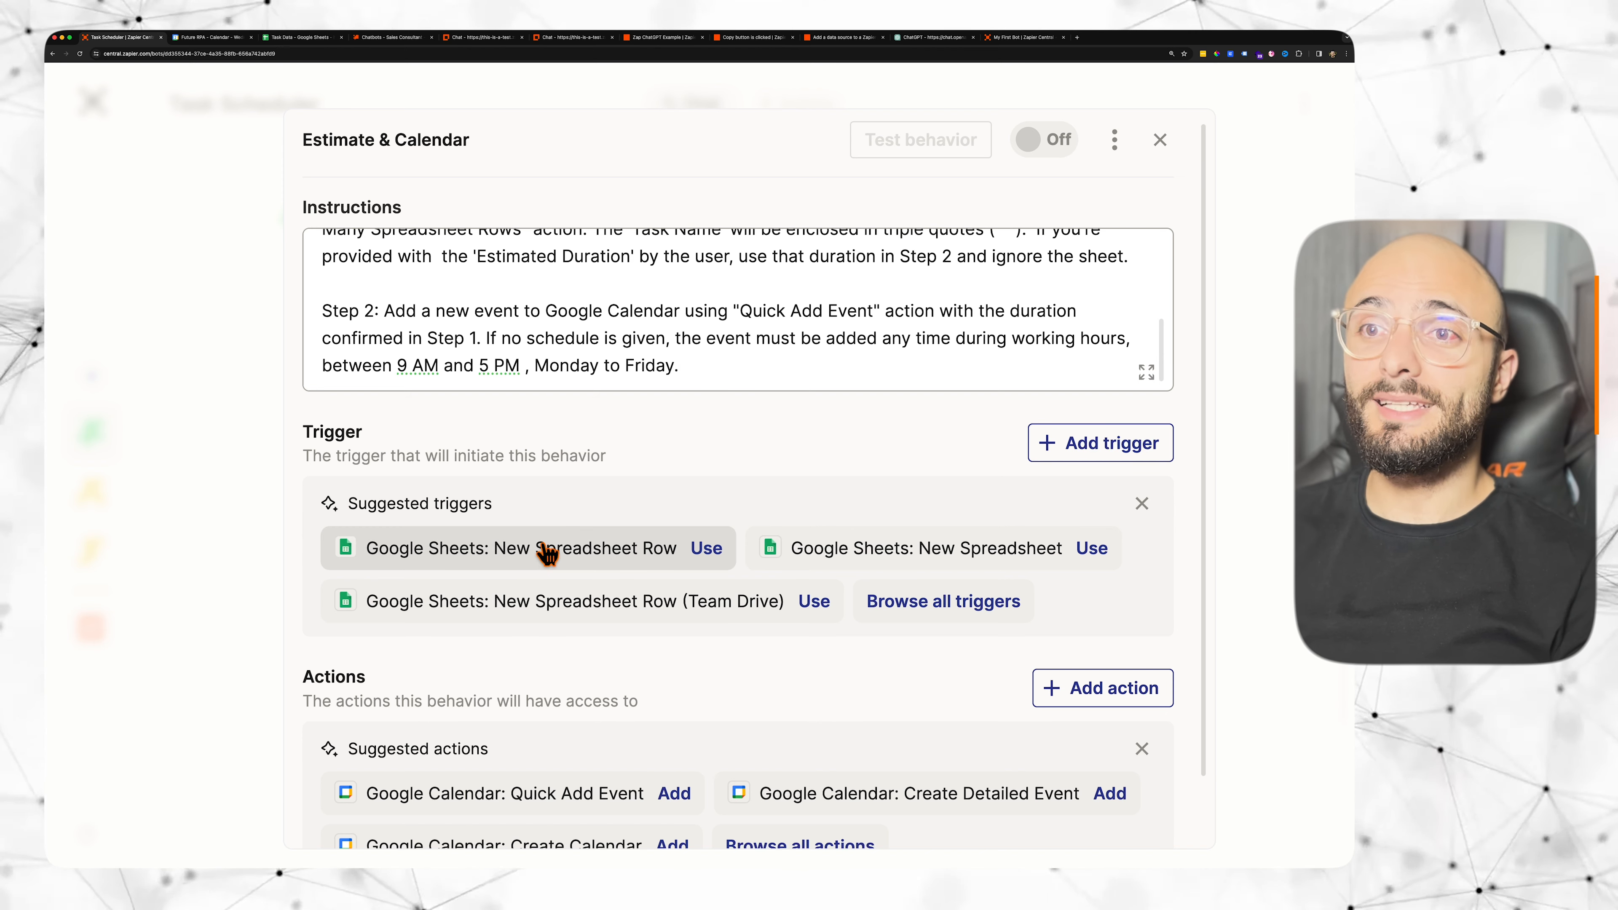
# Step: Start a new trigger for the Estimate & Calendar behavior using "When I message the bot"
pyautogui.scroll(6, 679, 362)
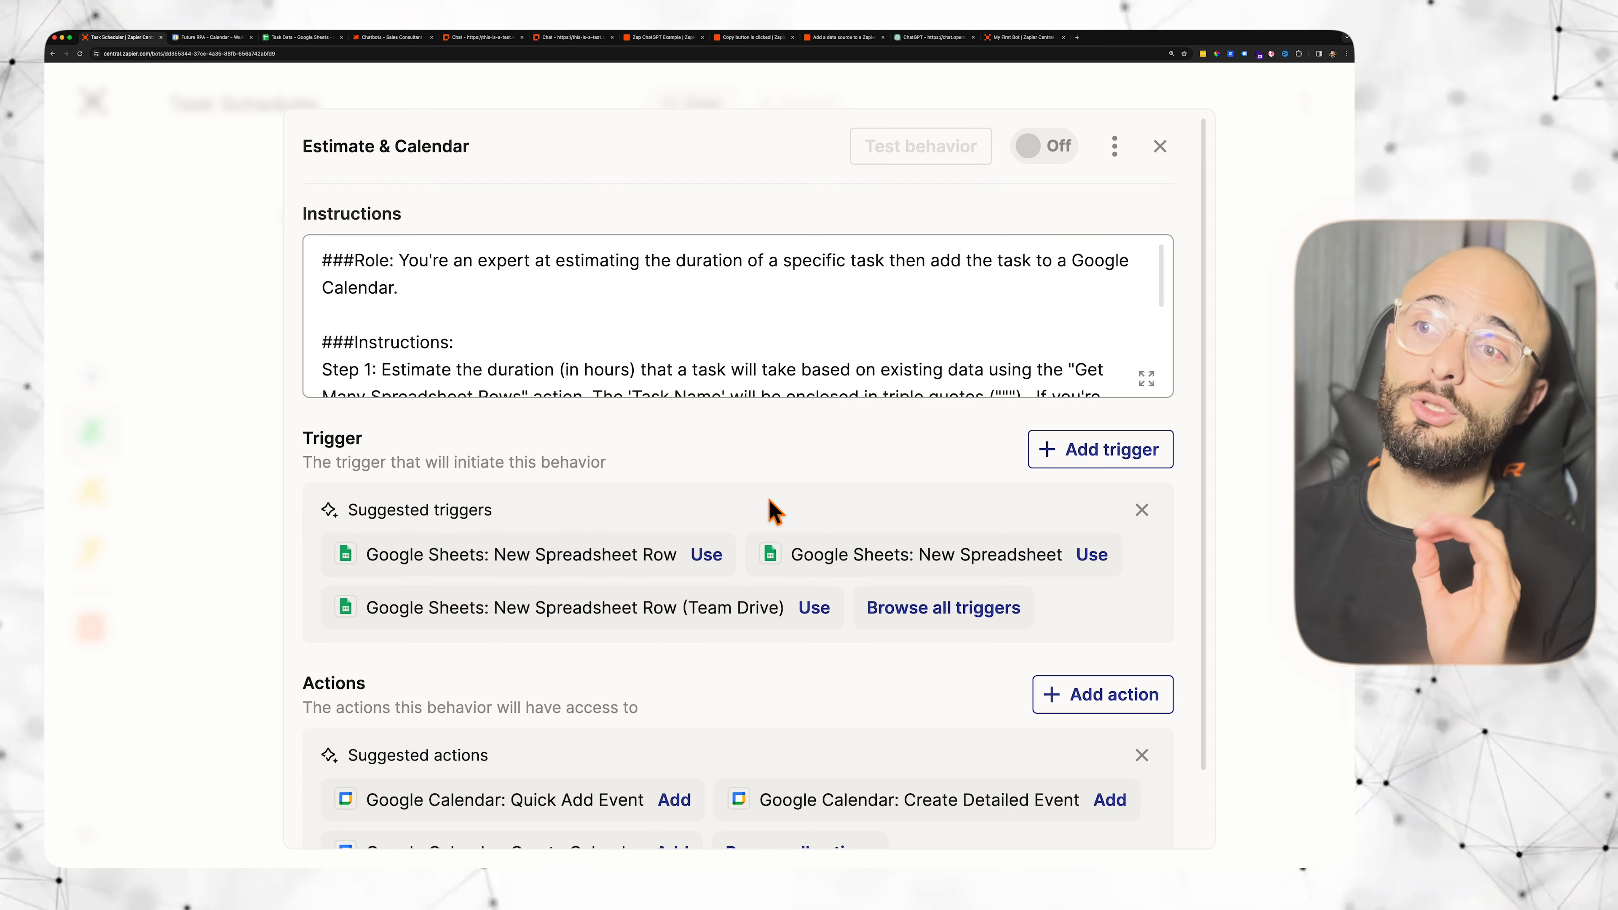
pyautogui.click(1102, 450)
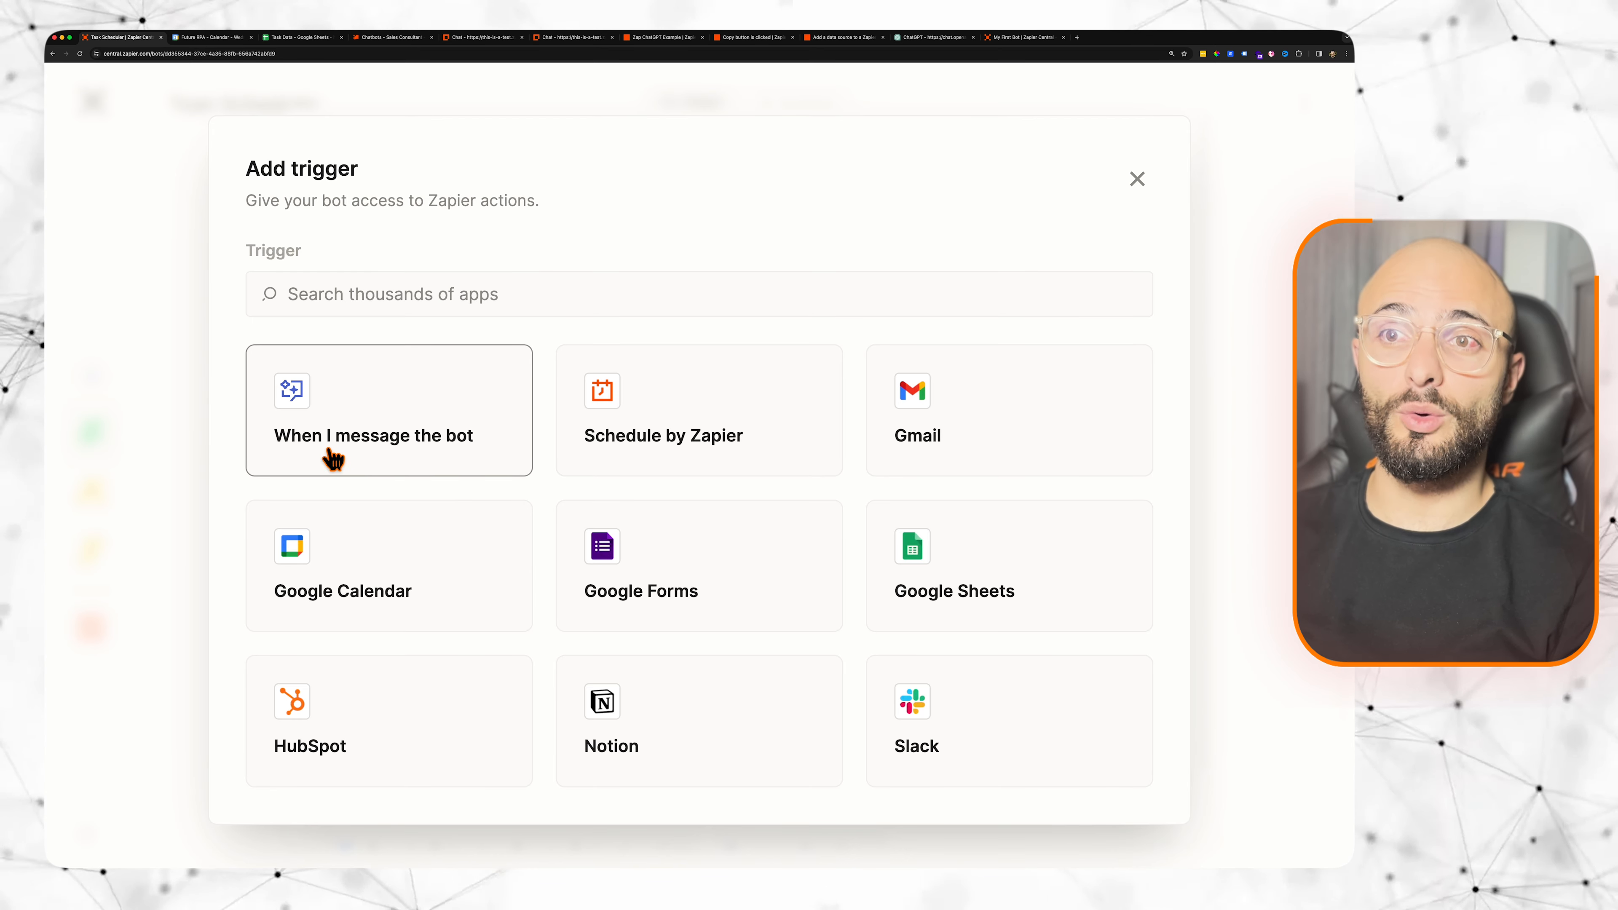
pyautogui.click(450, 464)
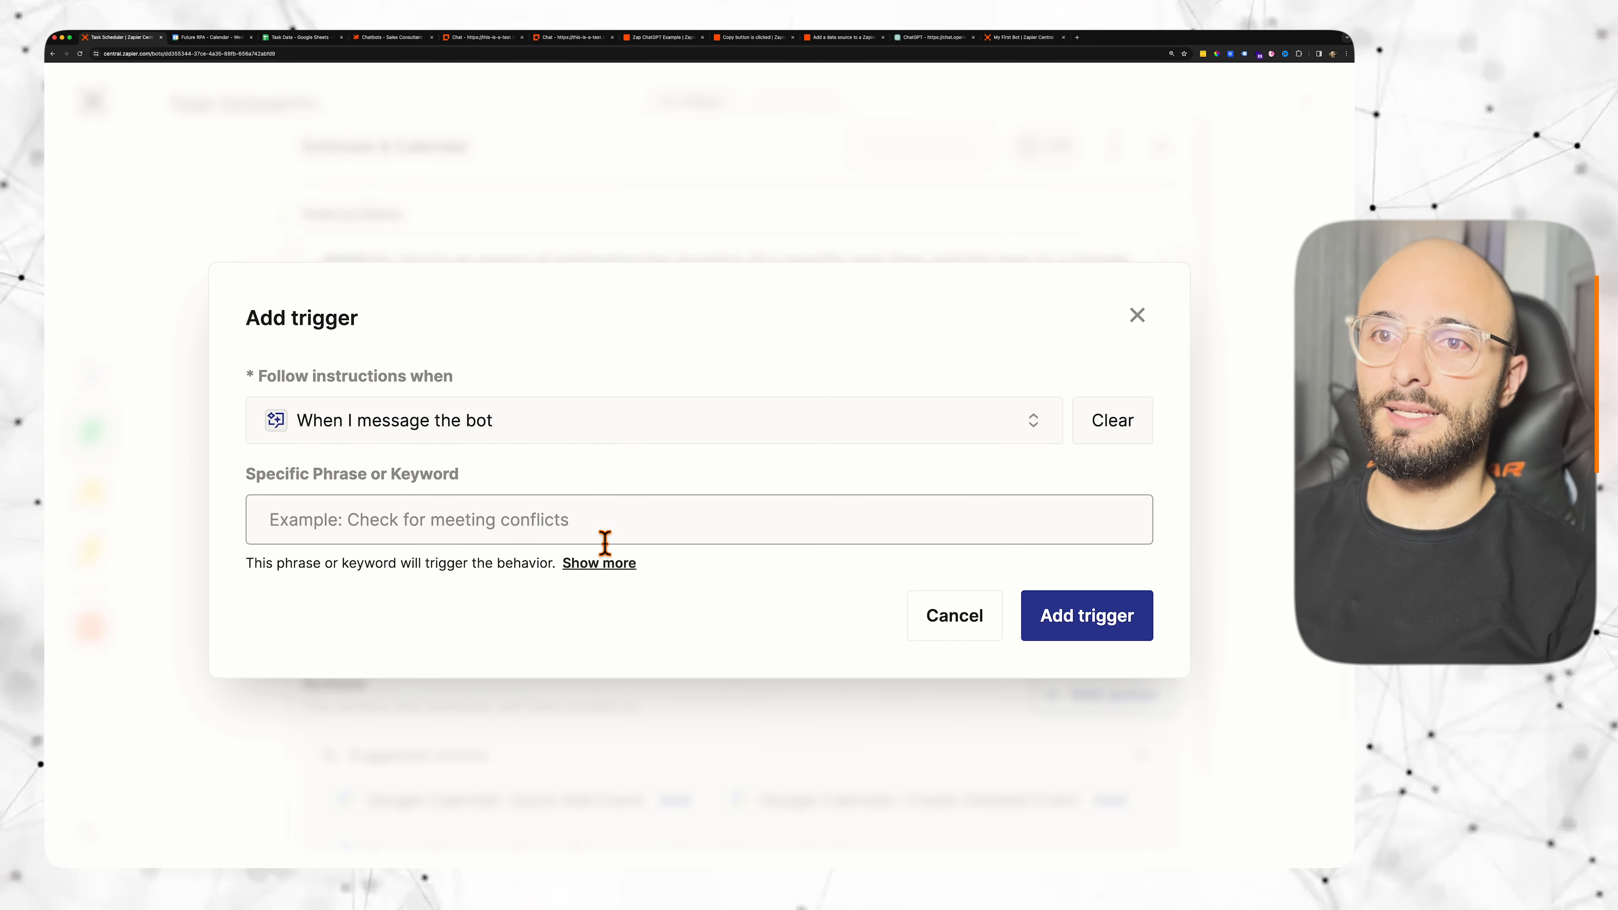
# Step: Set the trigger's specific phrase to "Schedule task:" and add the trigger to the behavior
pyautogui.click(440, 533)
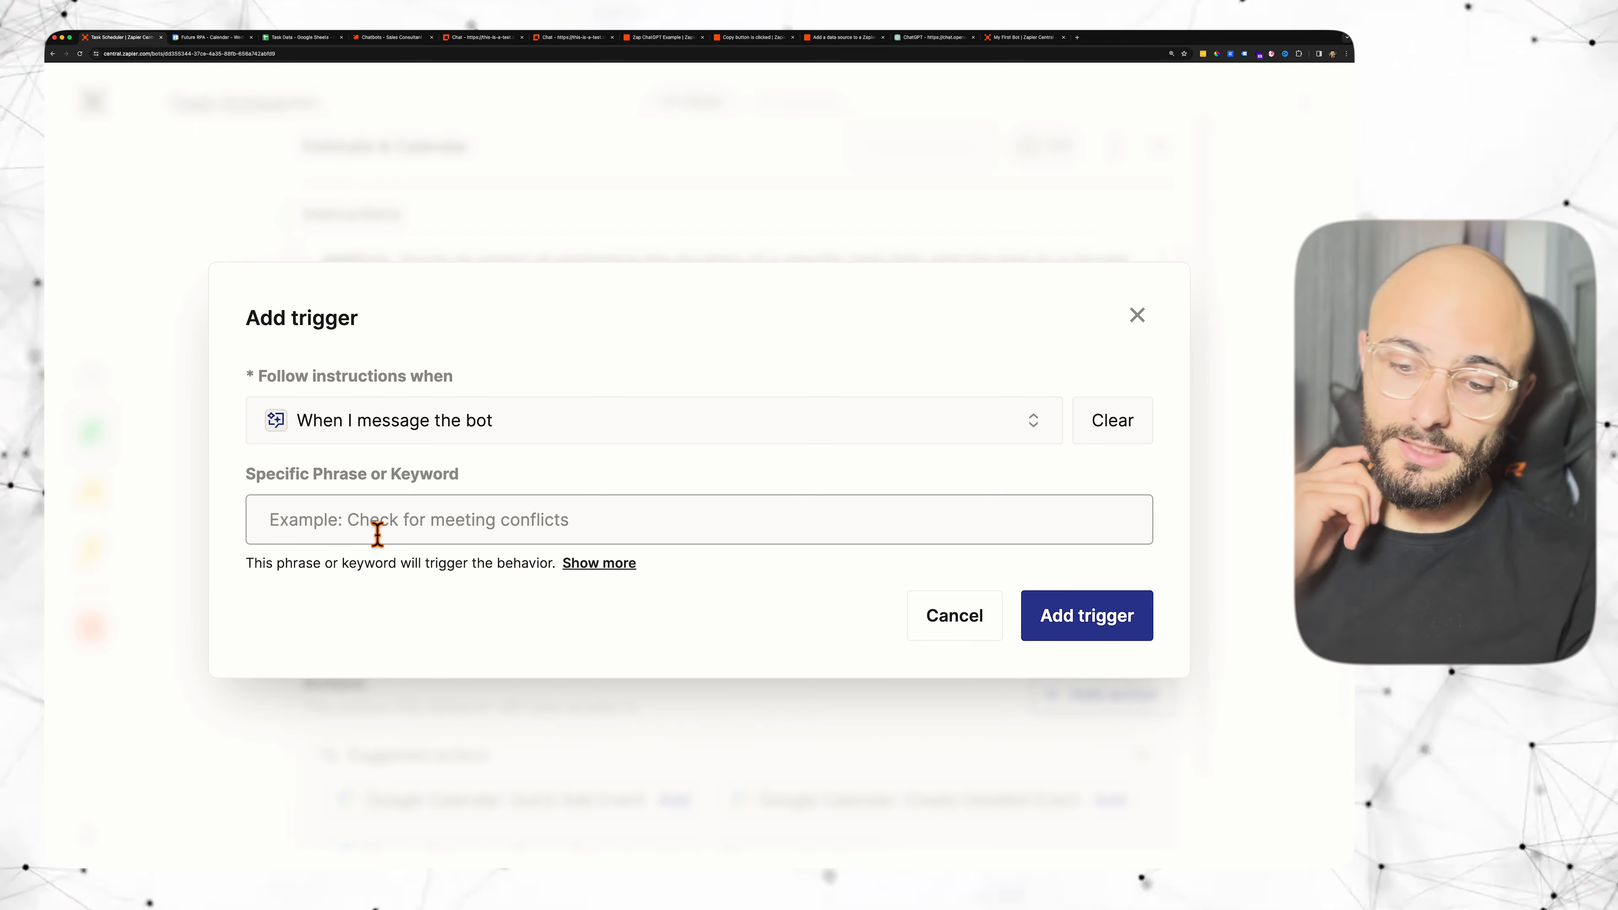
pyautogui.write('Sc')
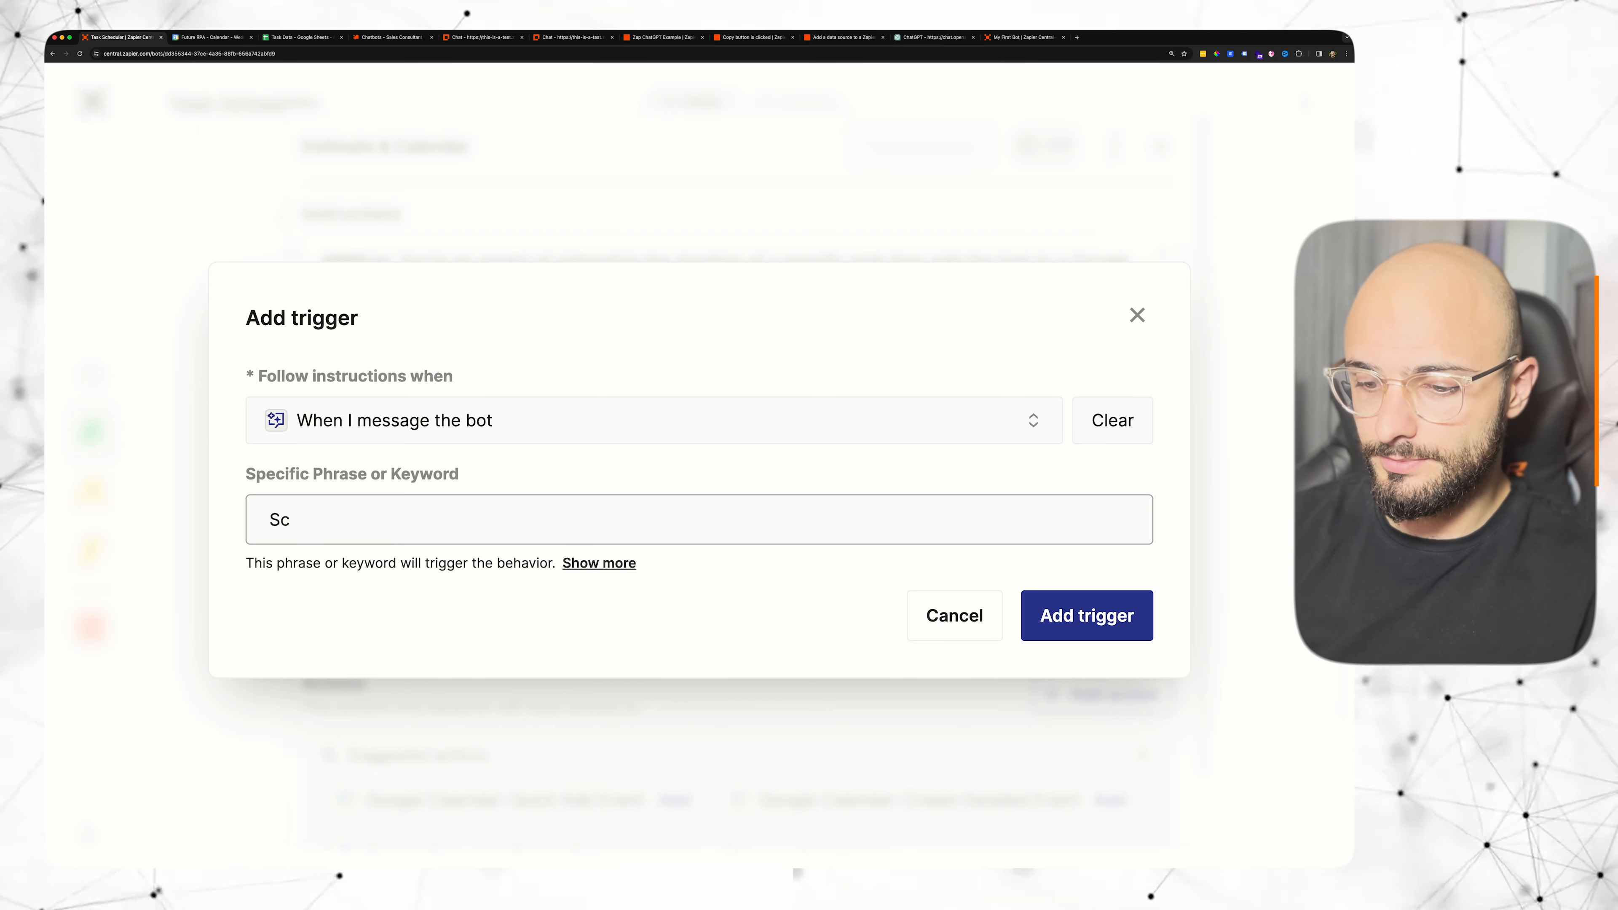
pyautogui.write('hedule ')
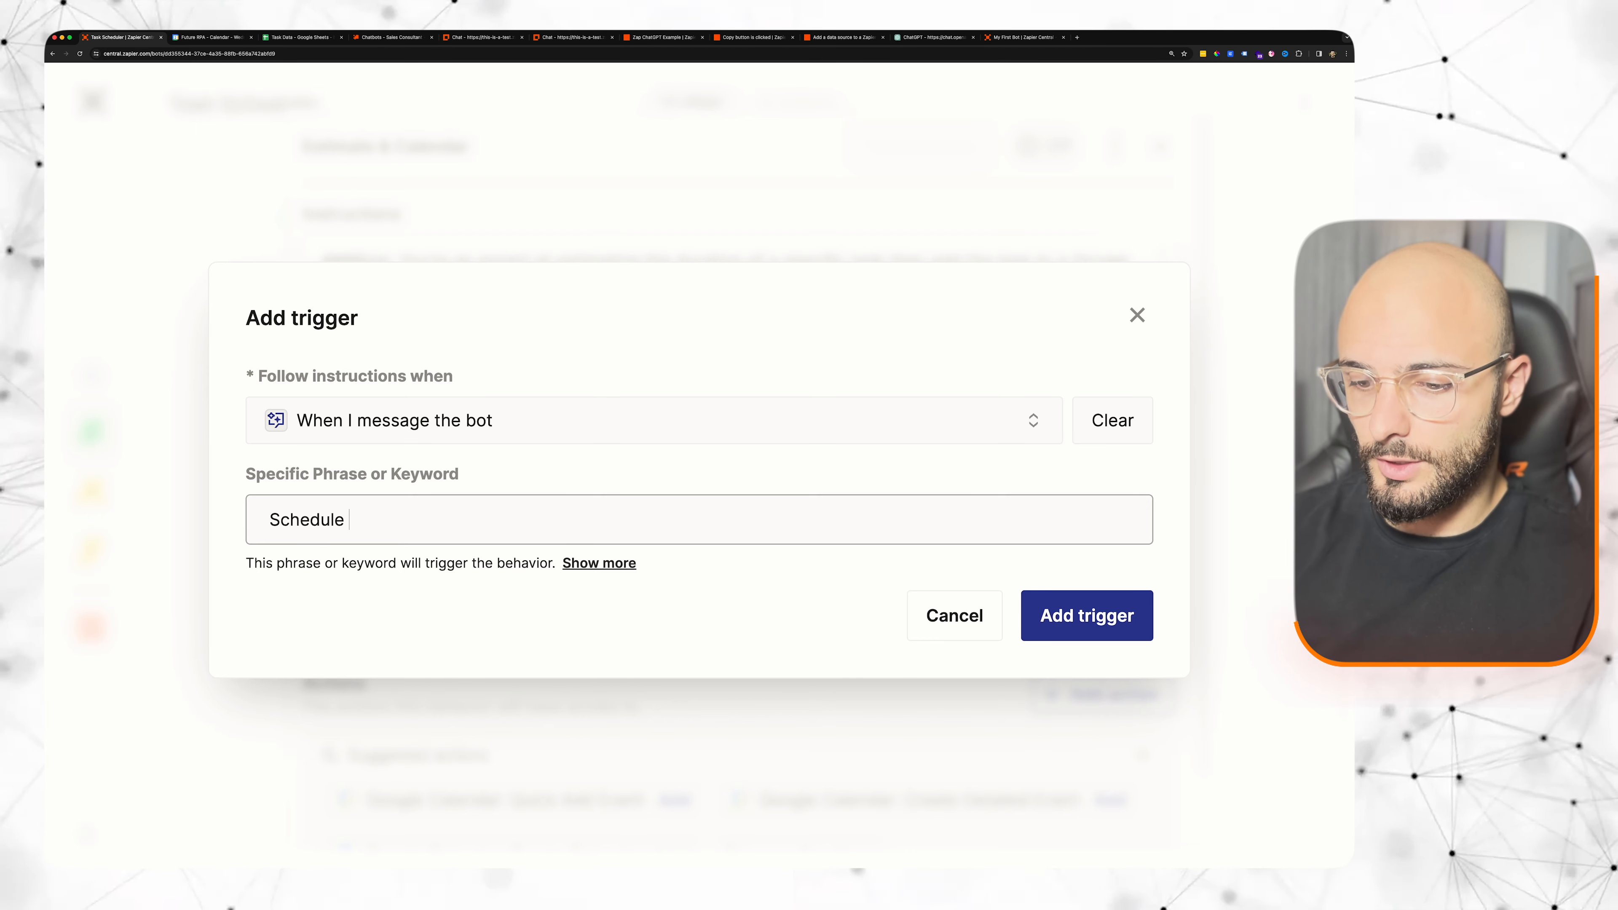
pyautogui.write('task:')
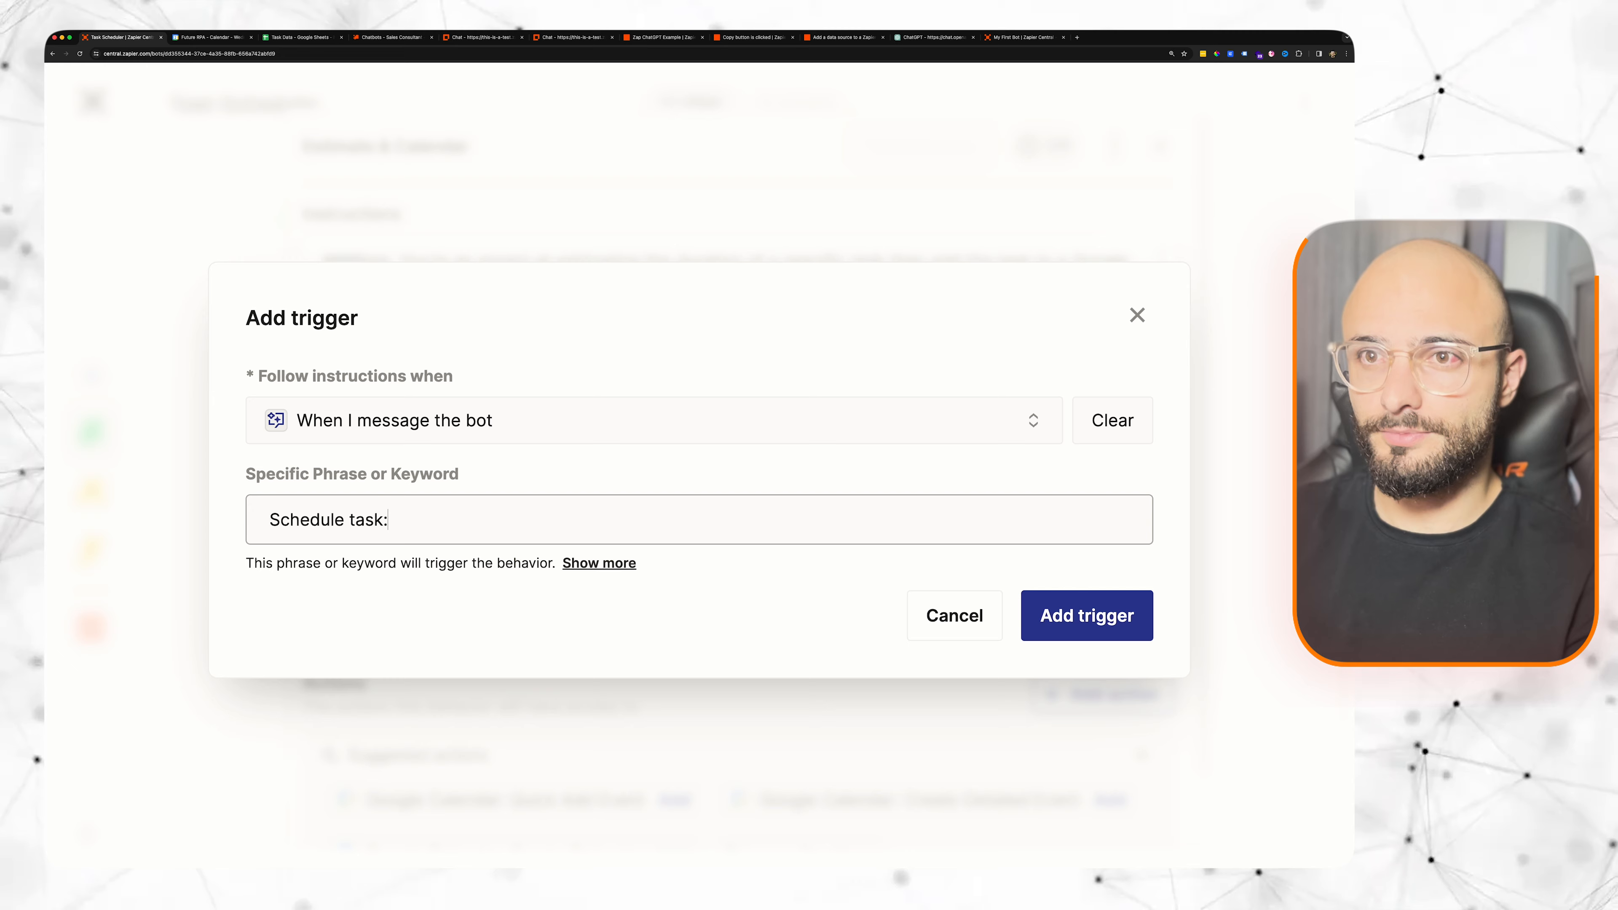
pyautogui.tripleClick(372, 523)
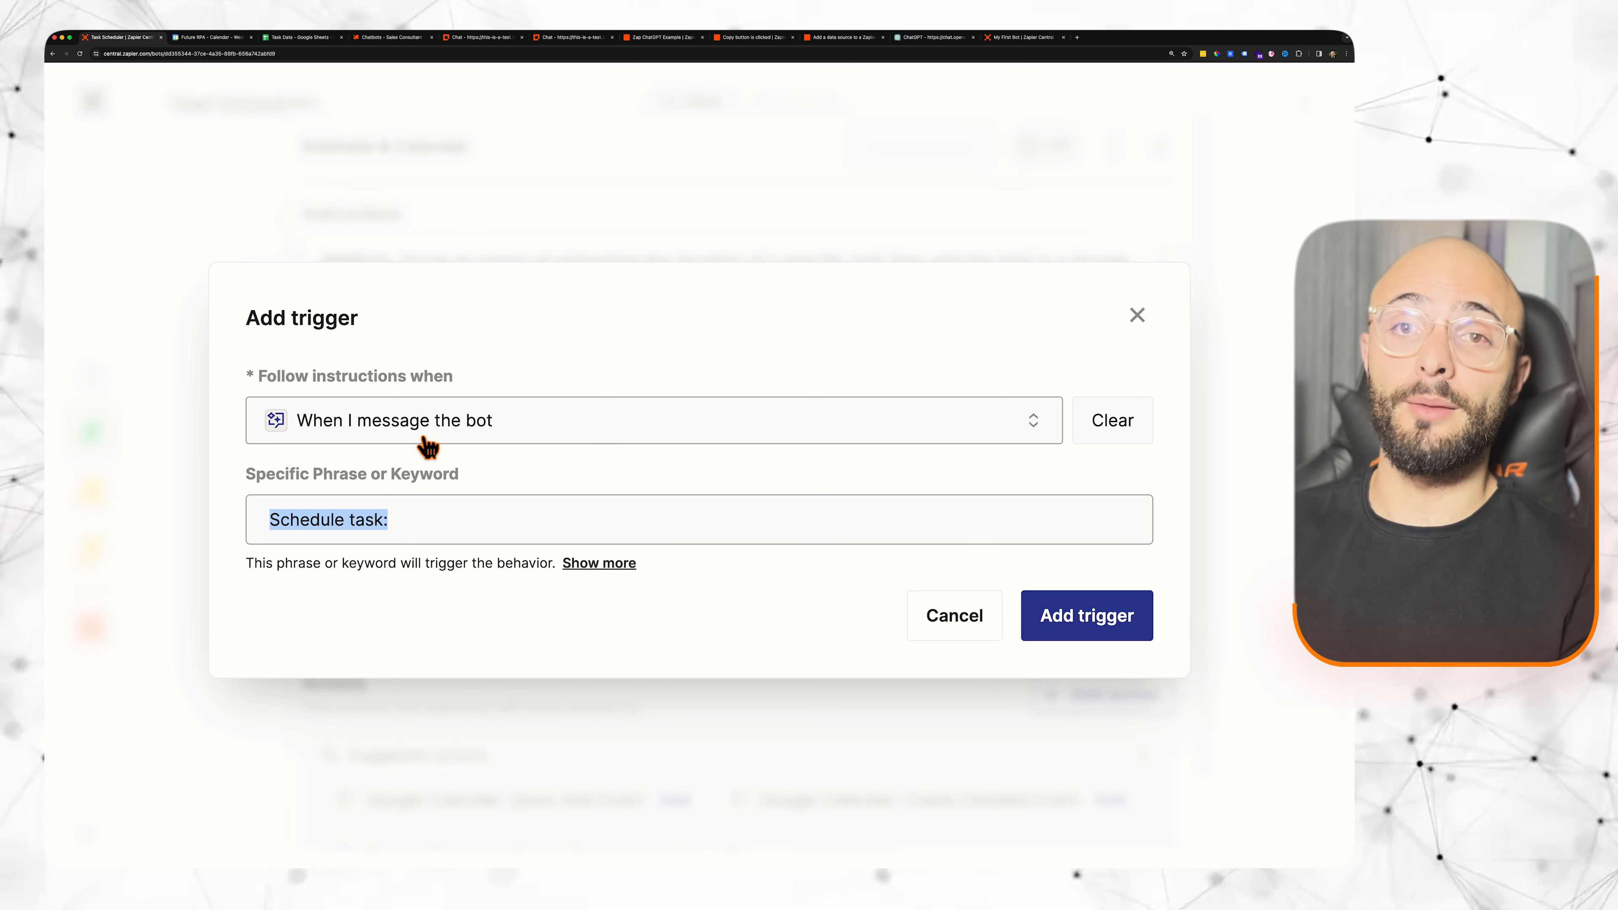
pyautogui.click(419, 534)
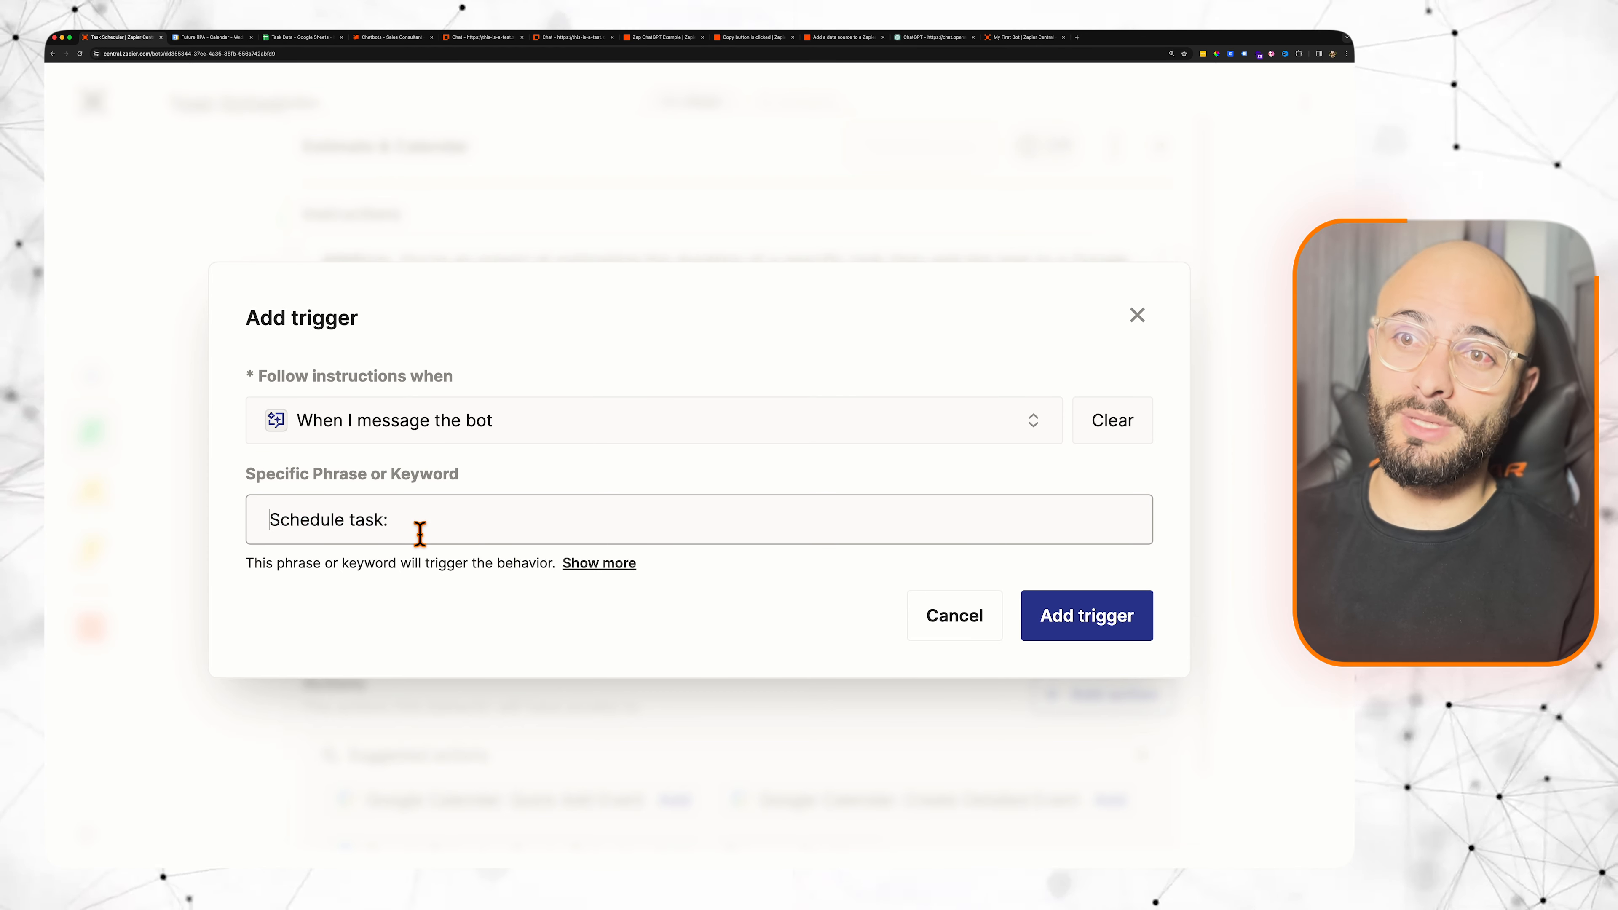
pyautogui.moveTo(419, 535); pyautogui.dragTo(271, 529)
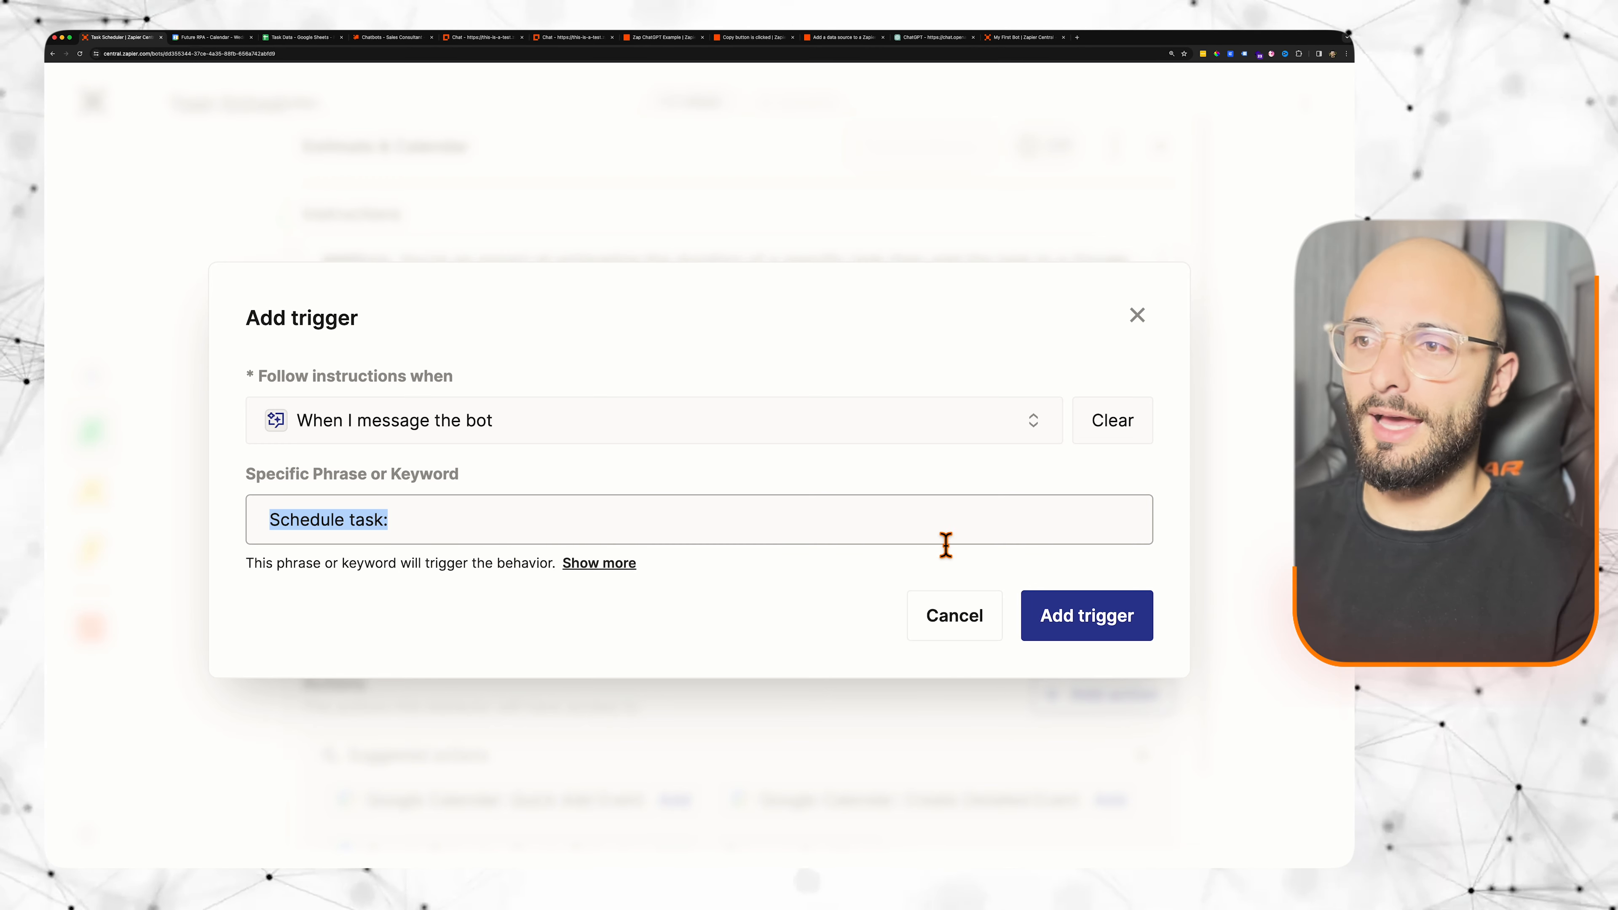
pyautogui.click(1058, 621)
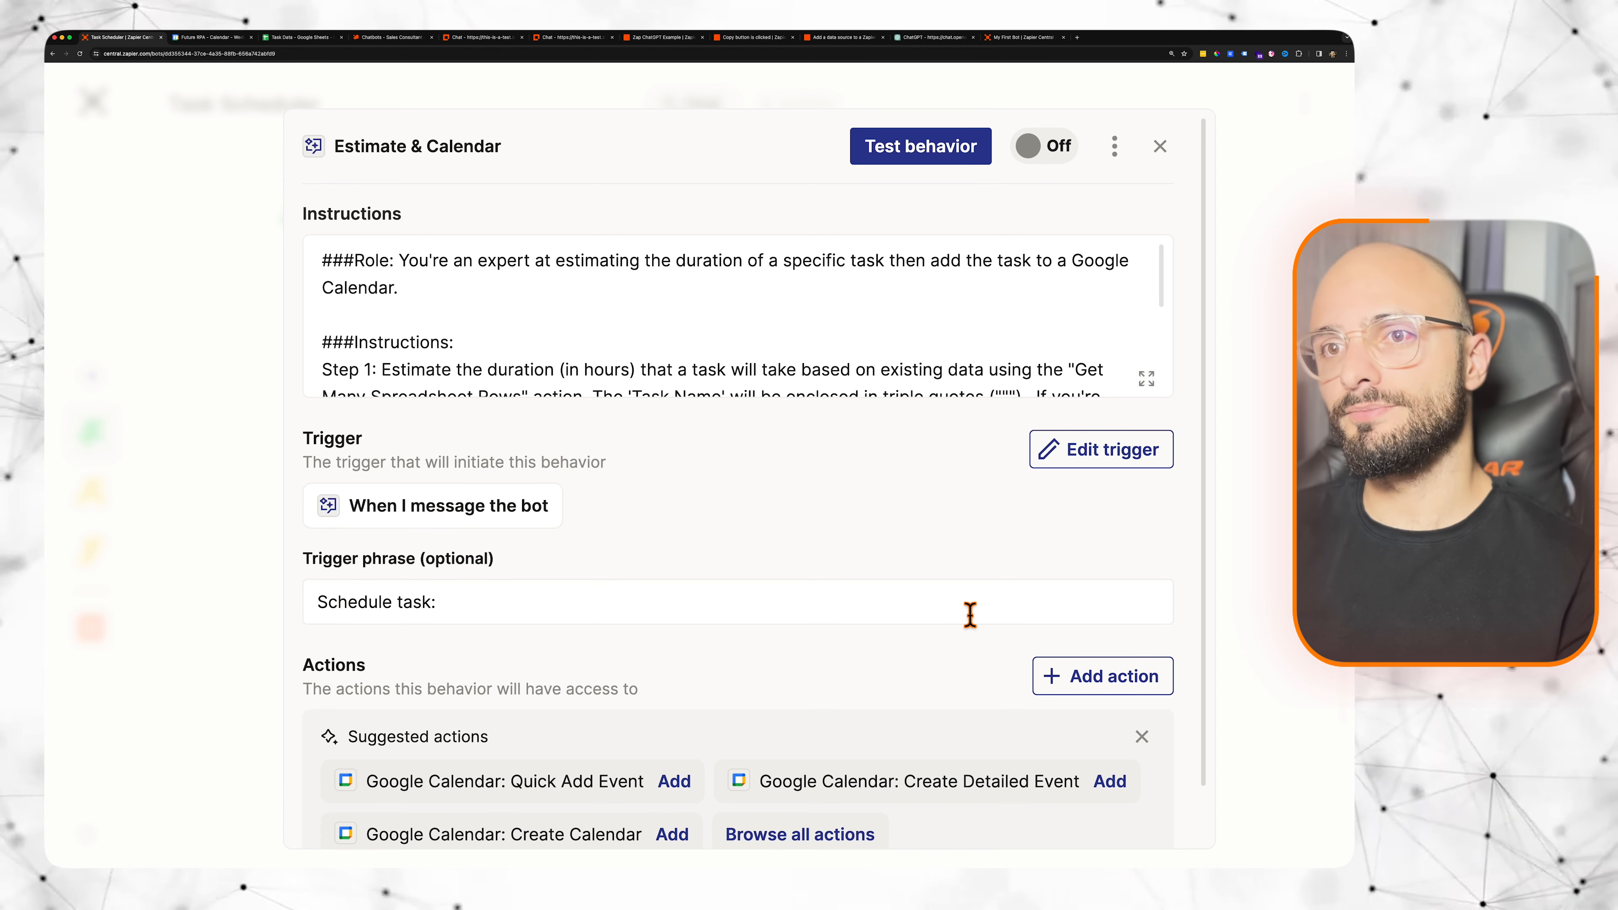
pyautogui.moveTo(703, 616); pyautogui.dragTo(360, 611)
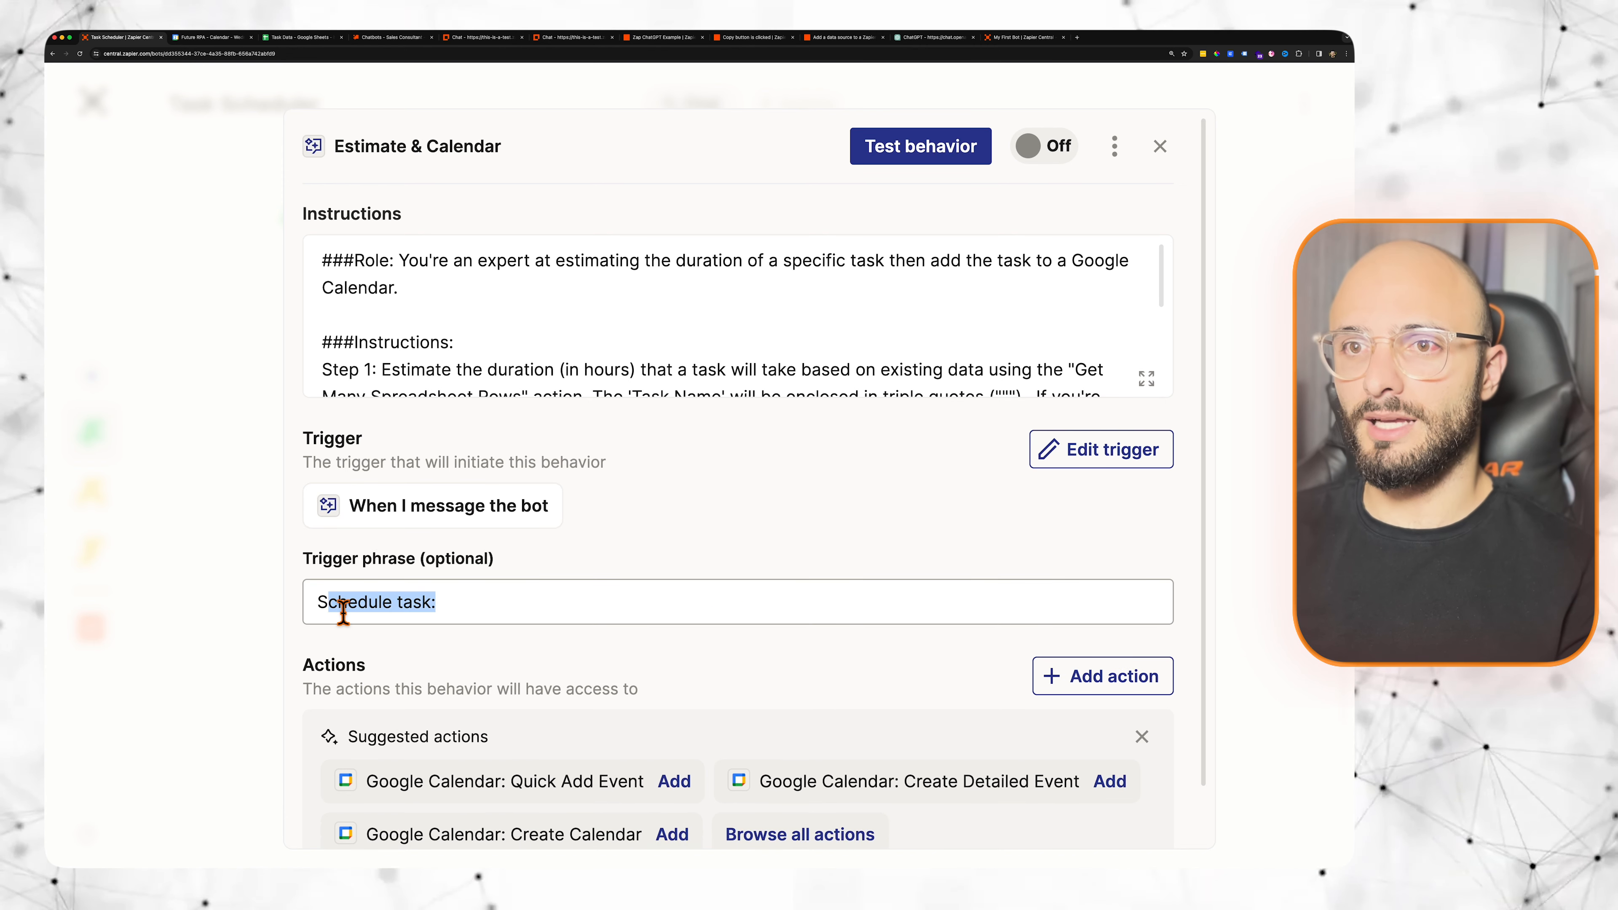
pyautogui.click(540, 652)
# Step: Start adding the Google Calendar "Quick Add Event" action, with Calendar set to a specific value, the account's own e-mail calendar
pyautogui.scroll(-1, 515, 644)
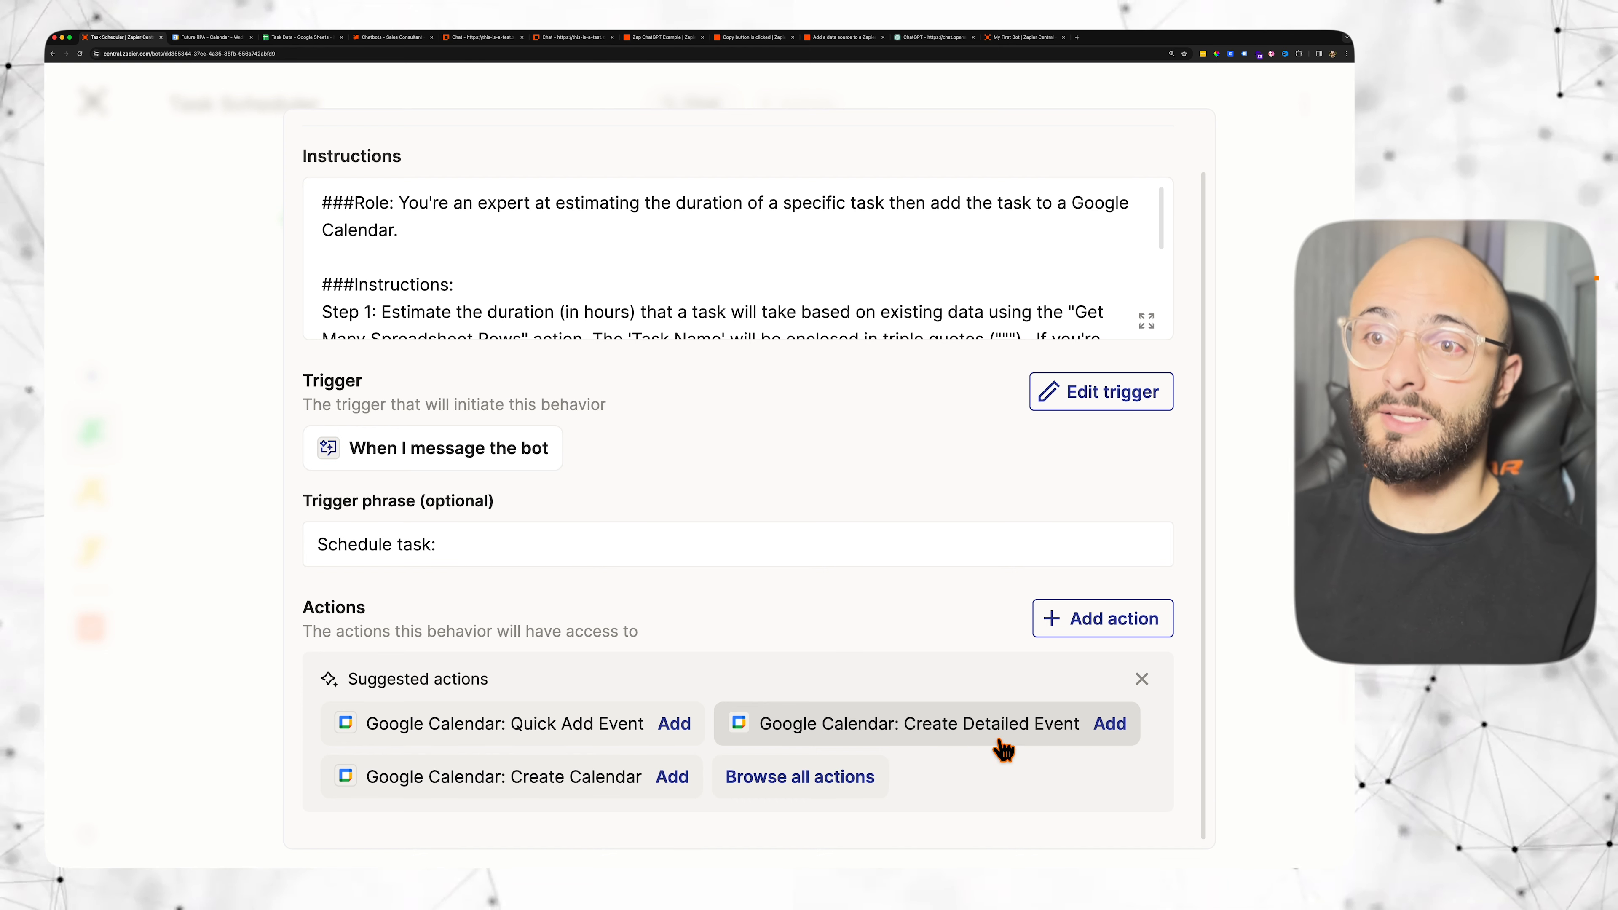
pyautogui.click(577, 730)
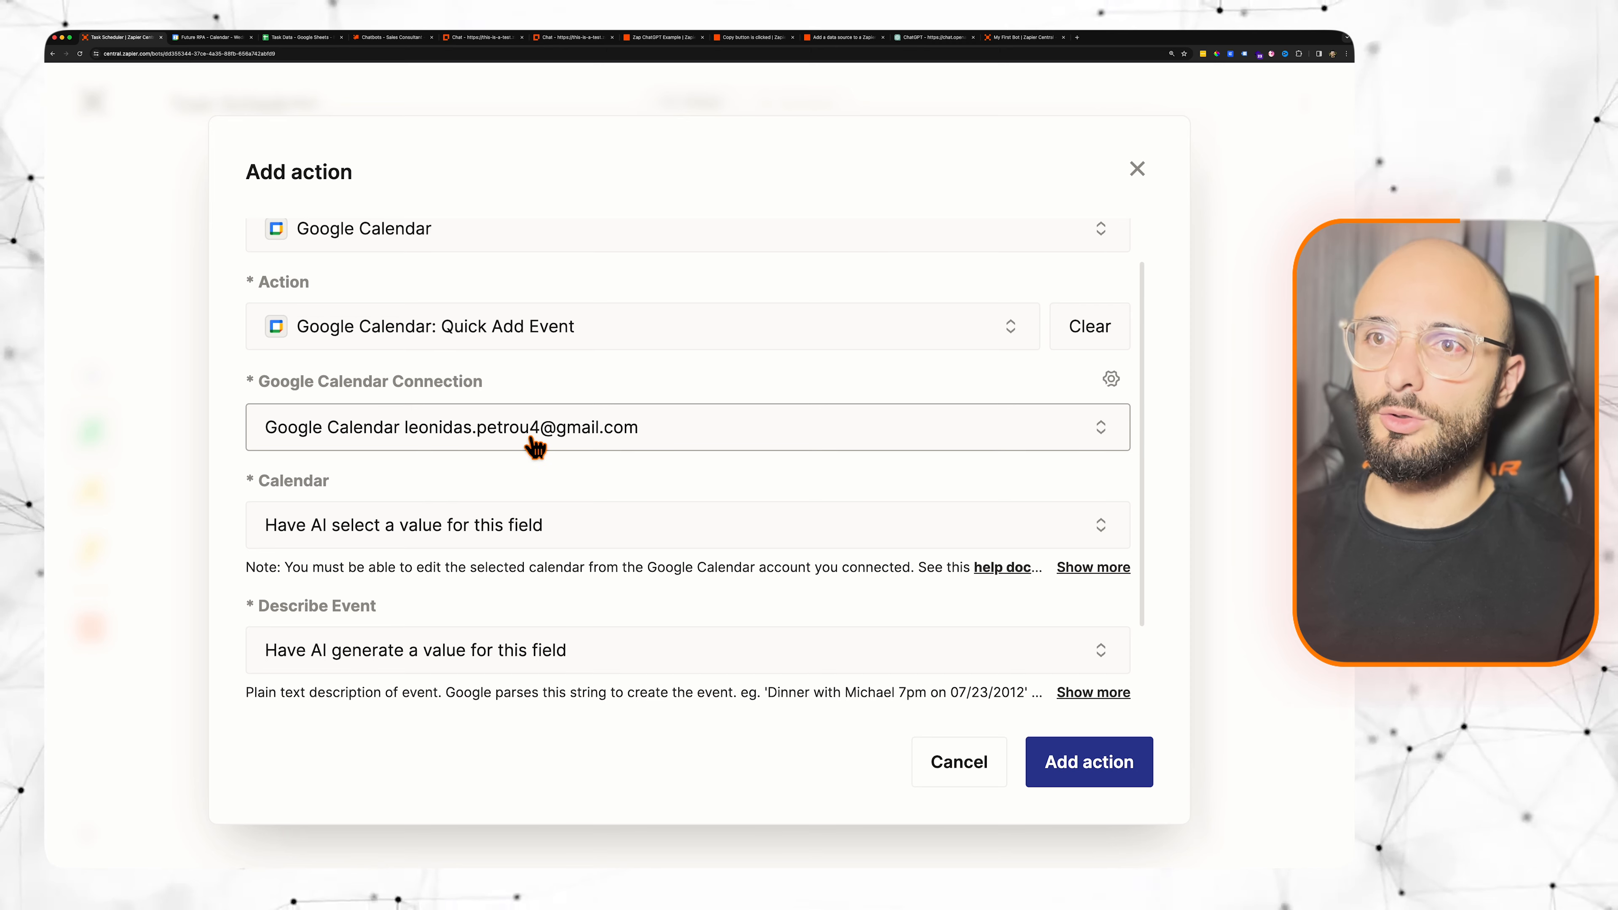
pyautogui.scroll(-1, 524, 470)
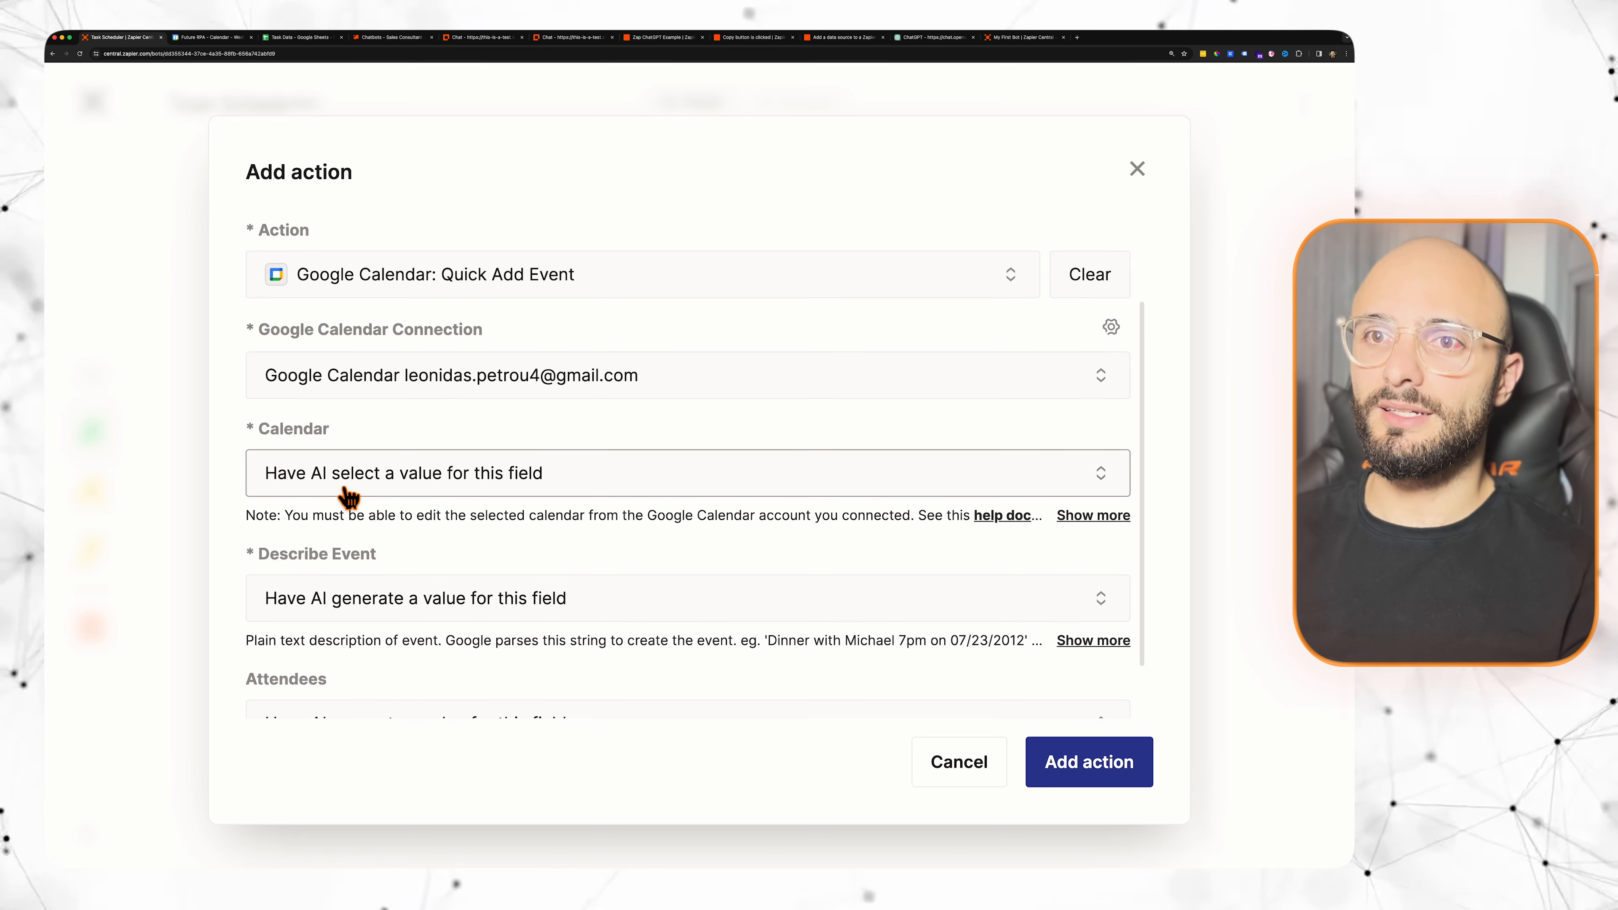
pyautogui.click(431, 496)
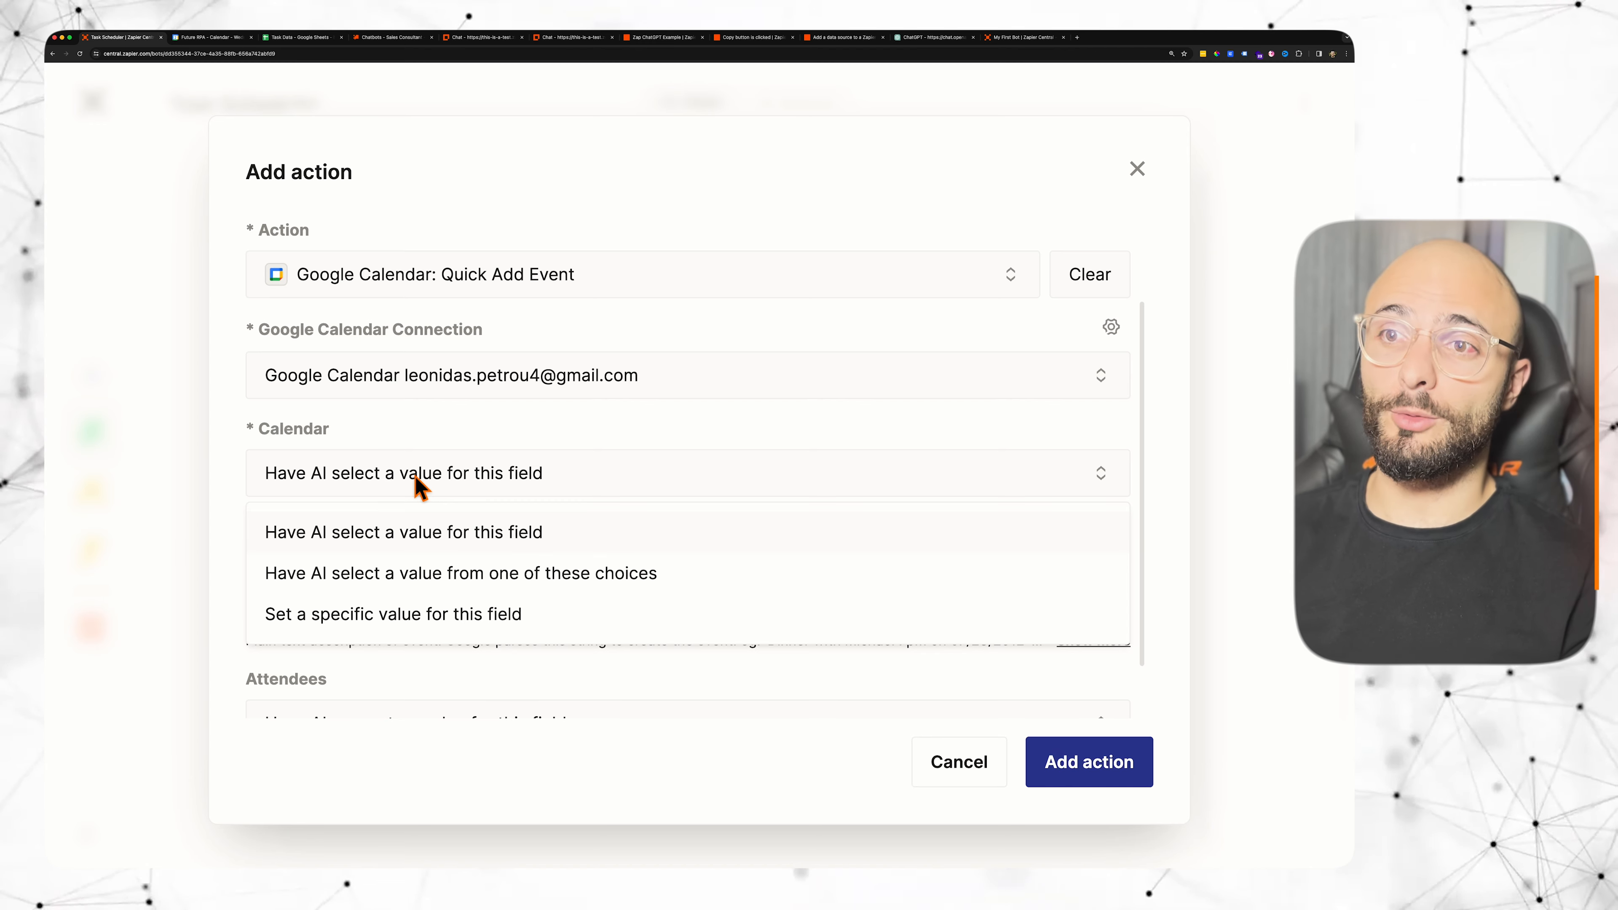
pyautogui.click(354, 615)
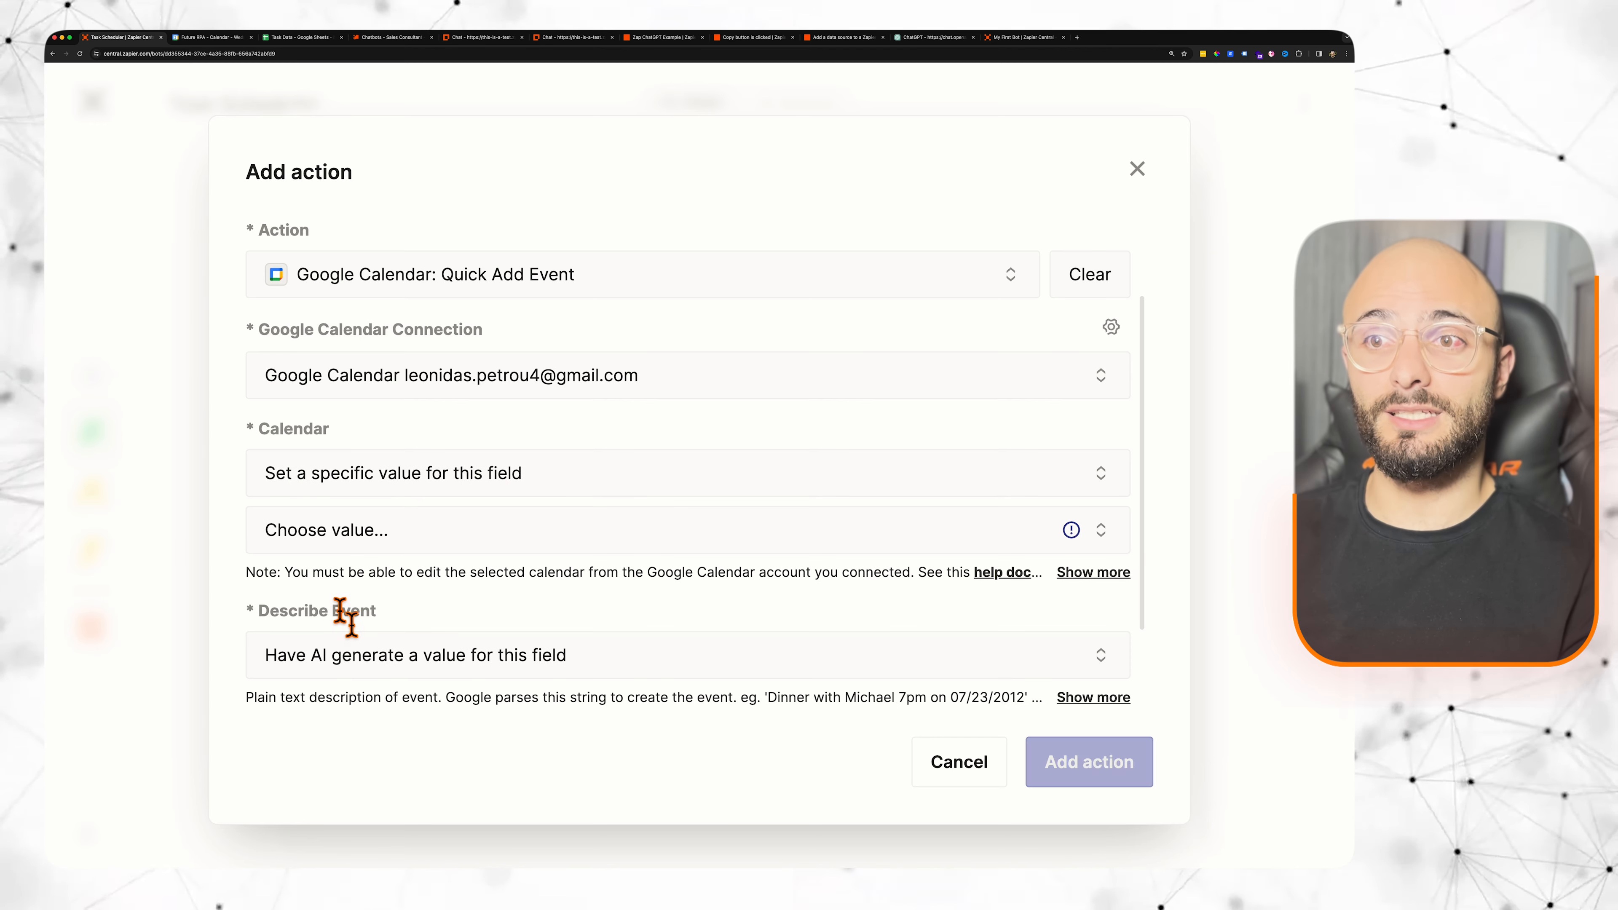
pyautogui.click(429, 548)
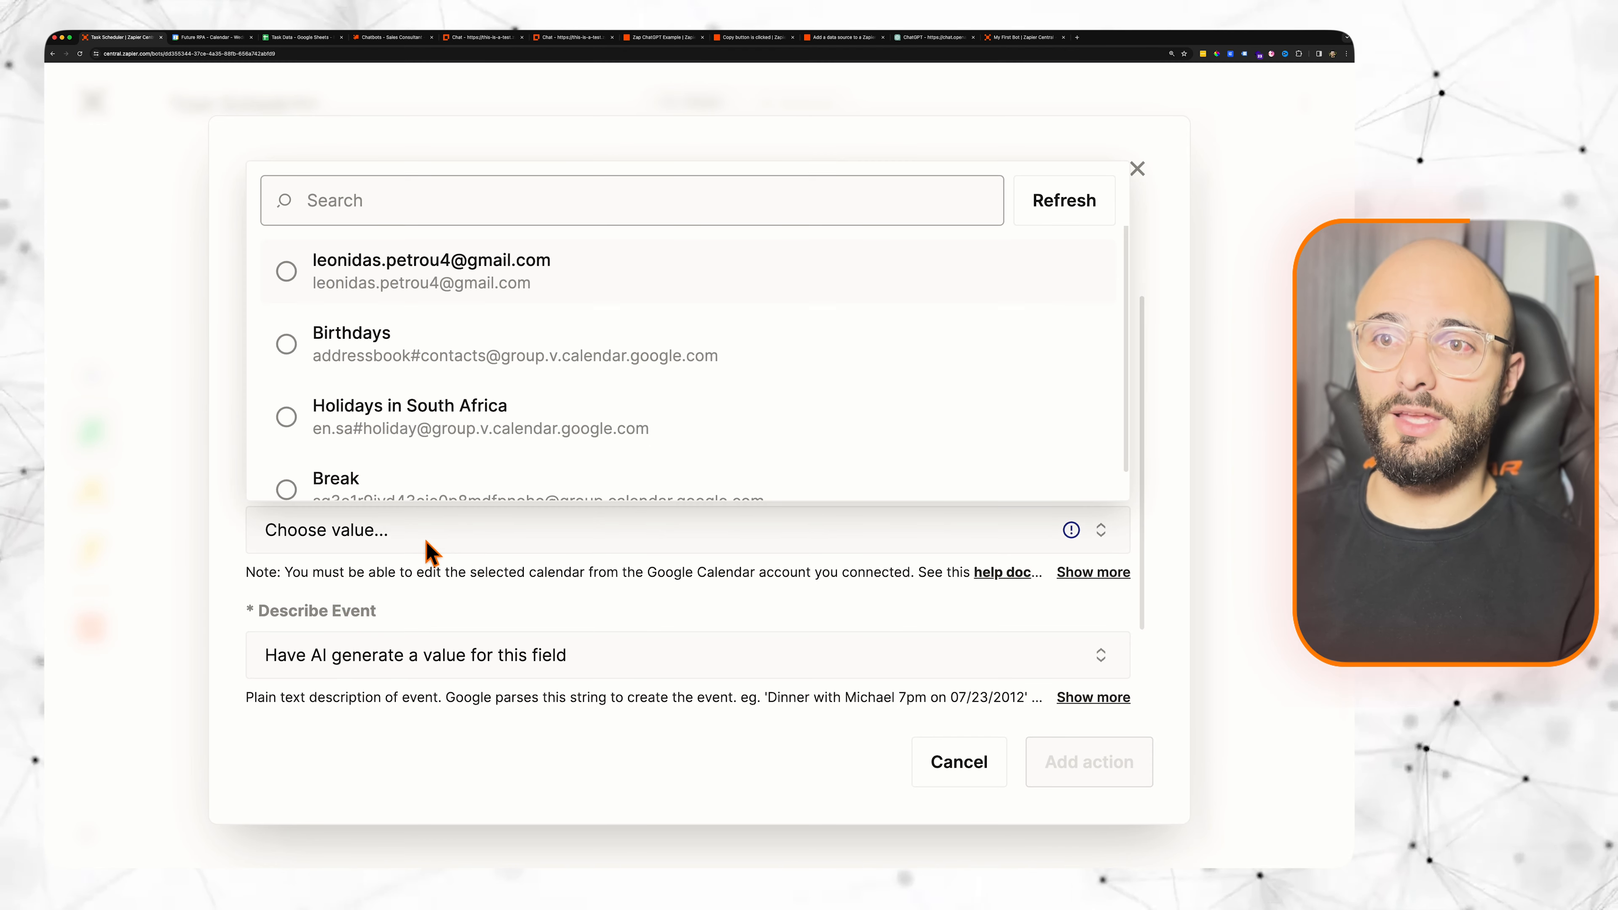
pyautogui.click(303, 282)
# Step: Set Attendees to "Do not include a value for this field" and add the Quick Add Event action
pyautogui.scroll(-2, 433, 542)
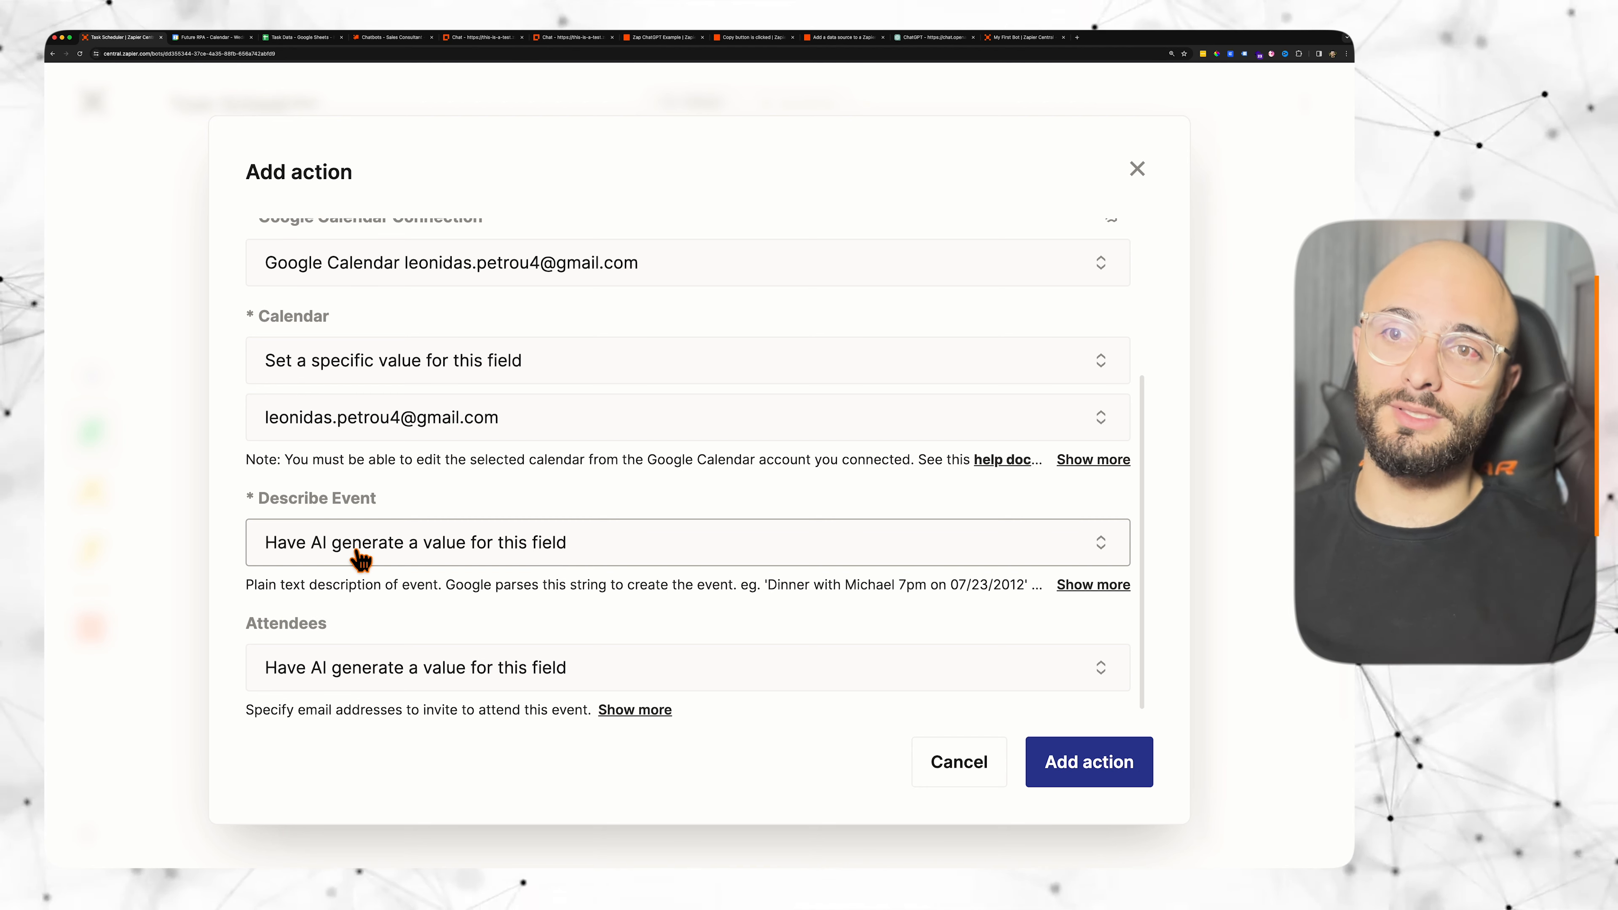
pyautogui.moveTo(261, 506); pyautogui.dragTo(380, 503)
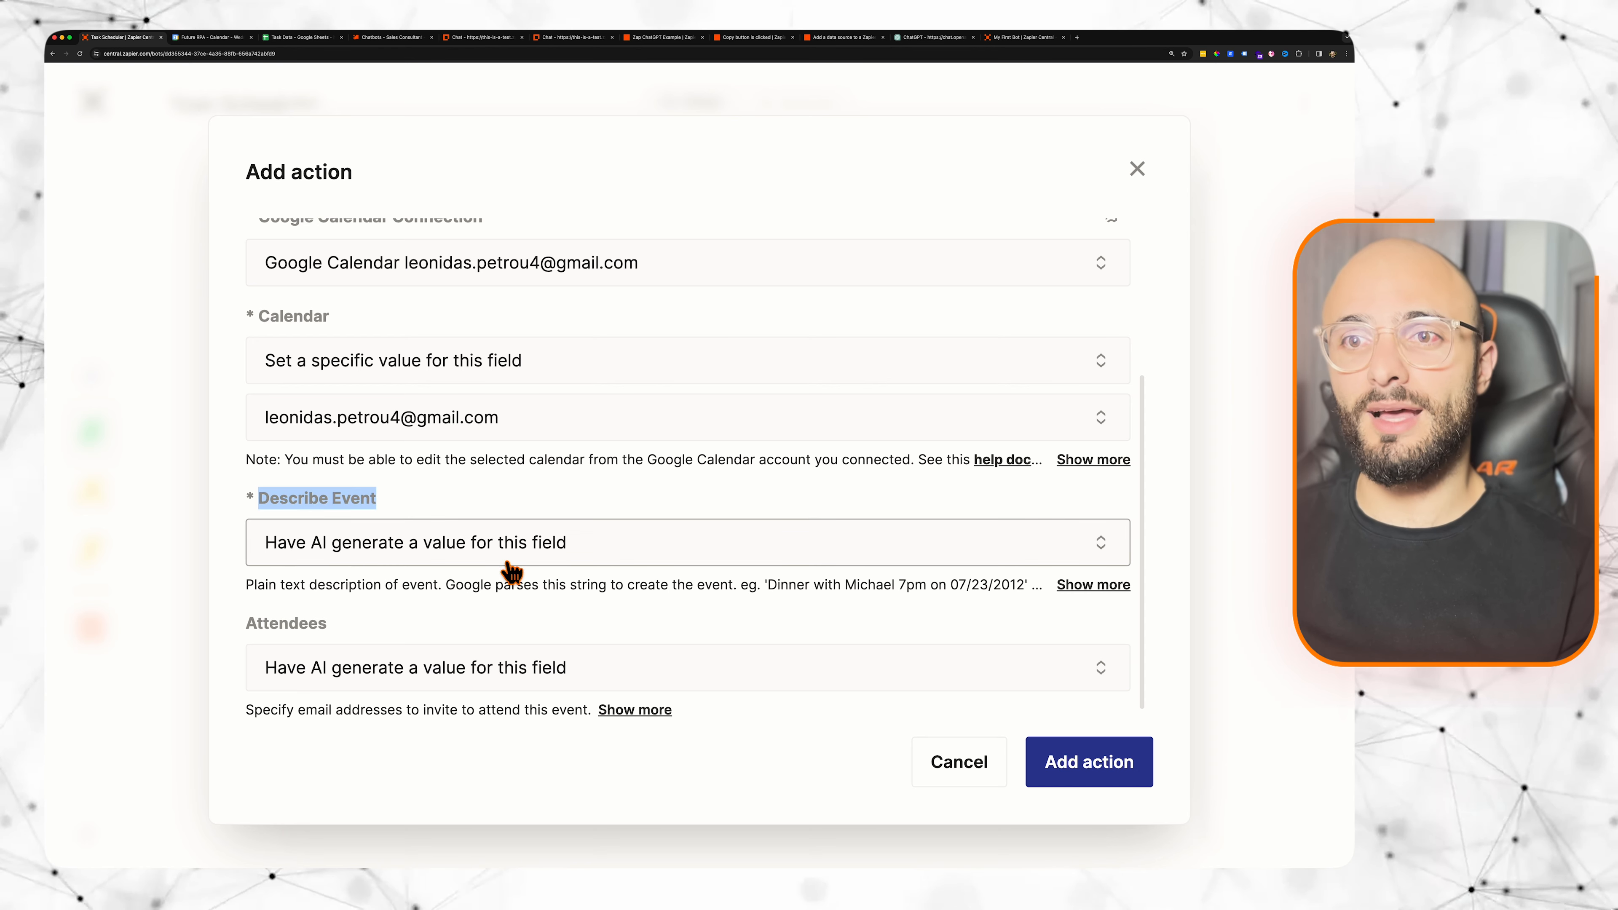
pyautogui.click(357, 685)
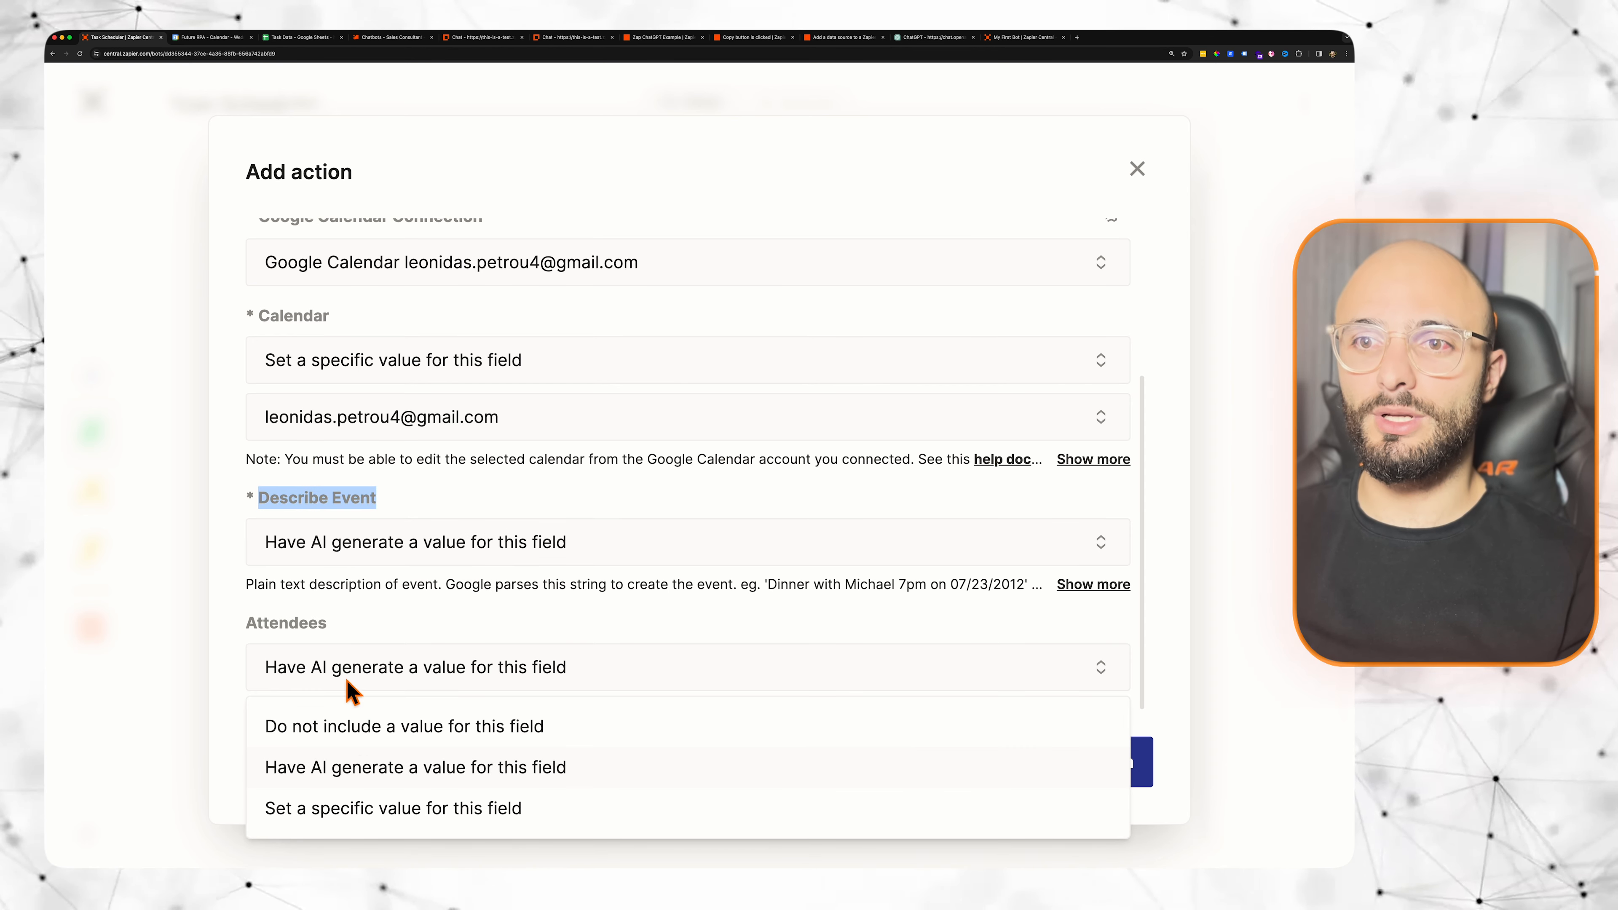
pyautogui.click(352, 739)
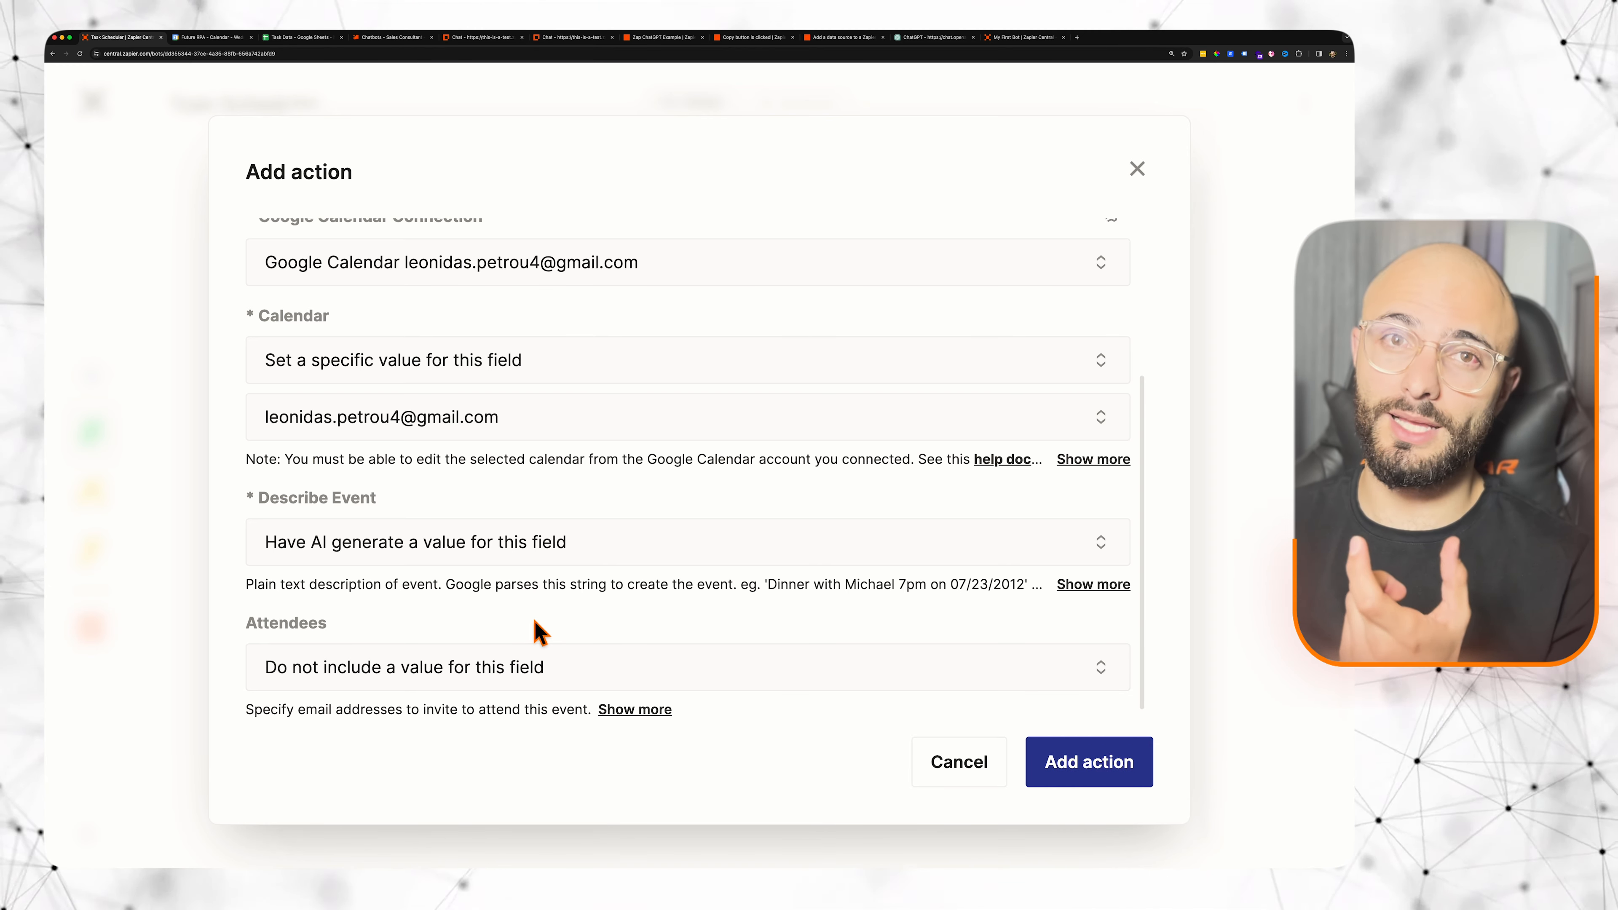
pyautogui.click(1093, 759)
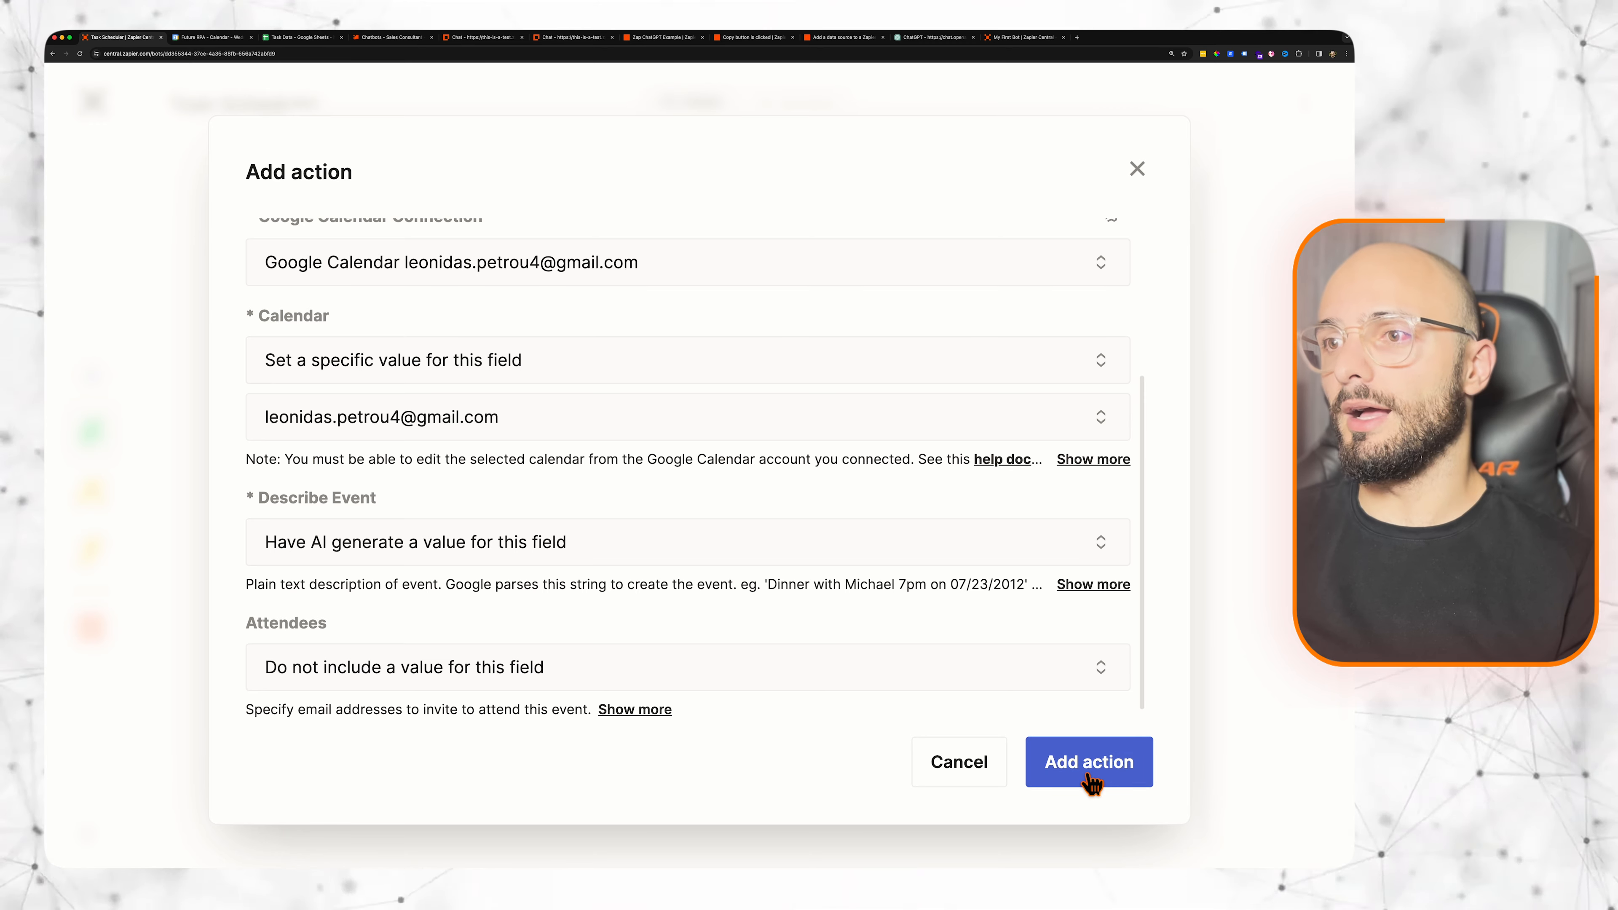
# Step: Start another action using Google Sheets "Get Many Spreadsheet Rows (Advanced, output as Line Items)"
pyautogui.scroll(-1, 860, 704)
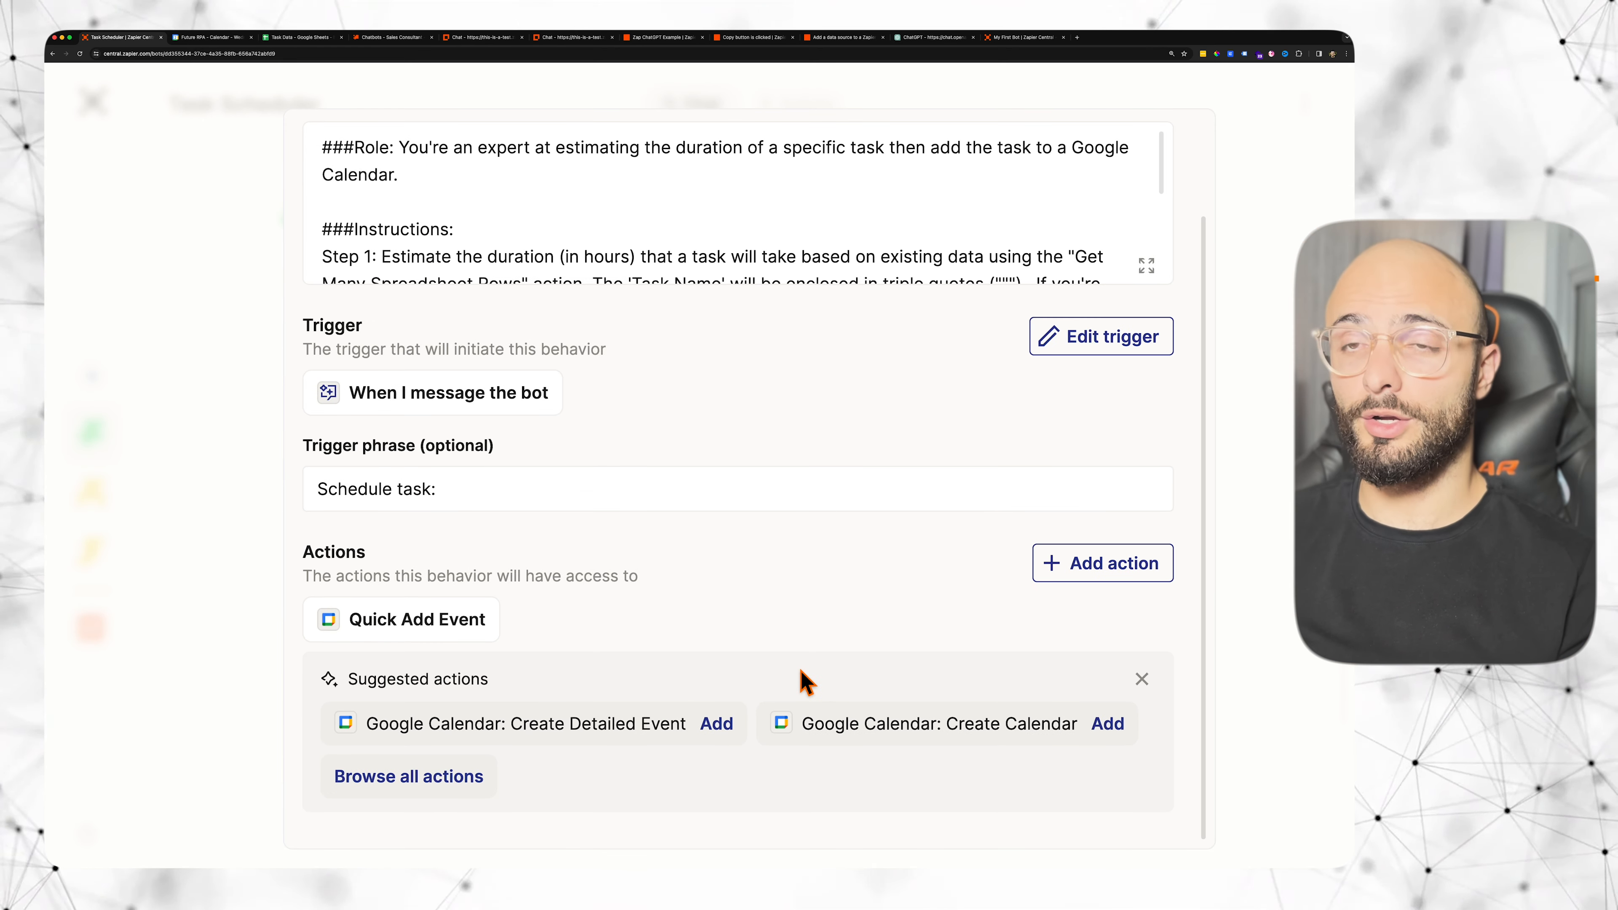
pyautogui.scroll(2, 803, 680)
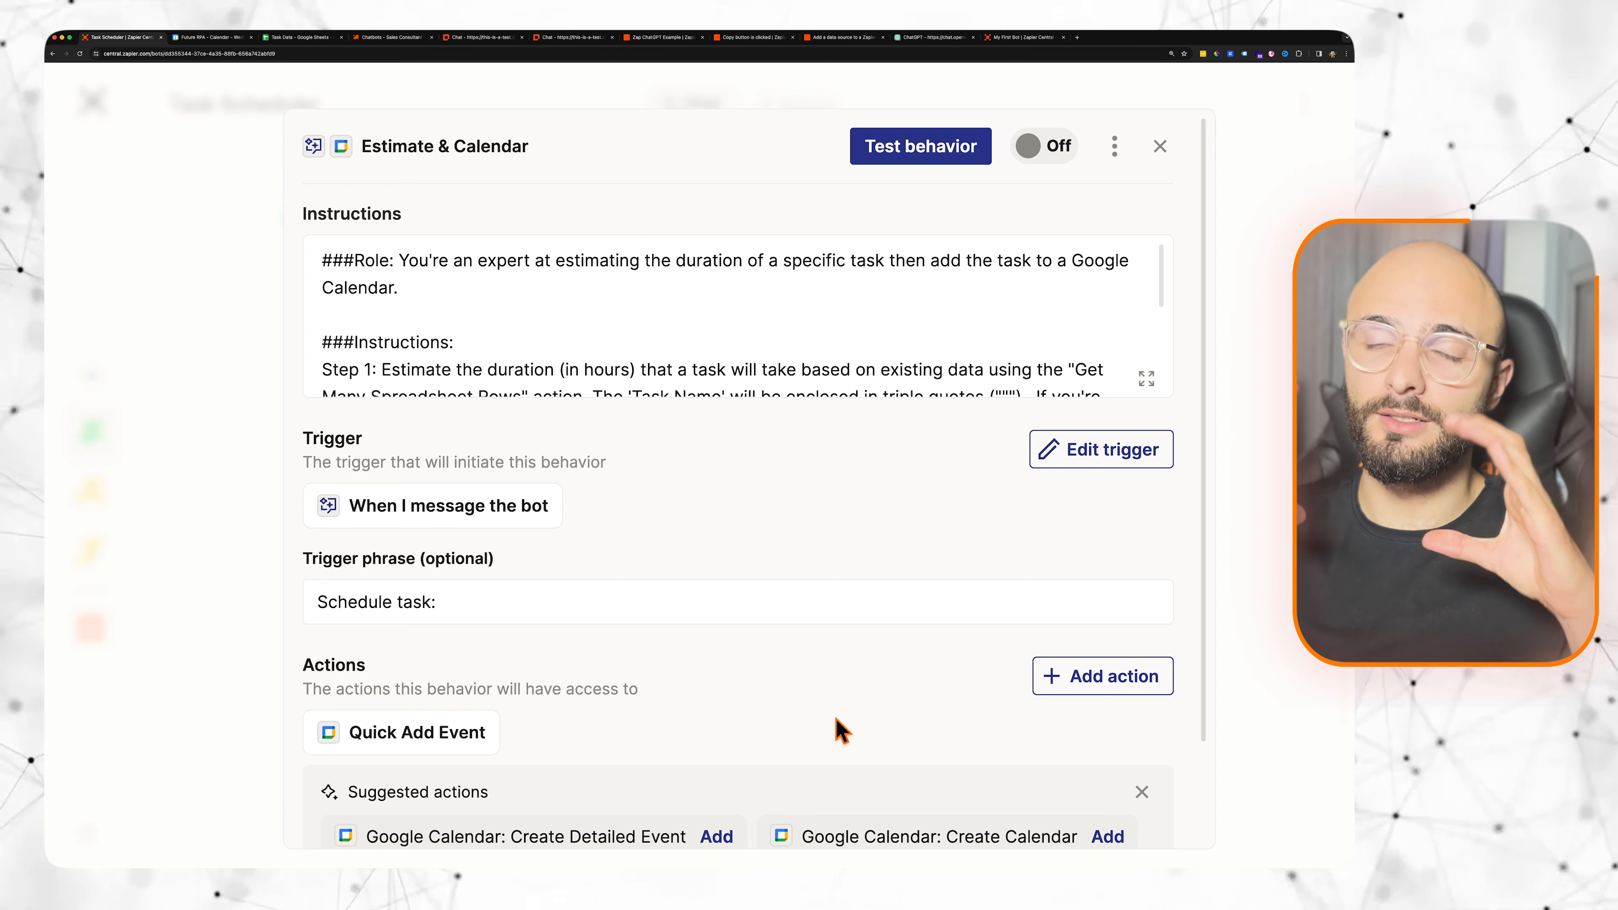
pyautogui.click(1111, 697)
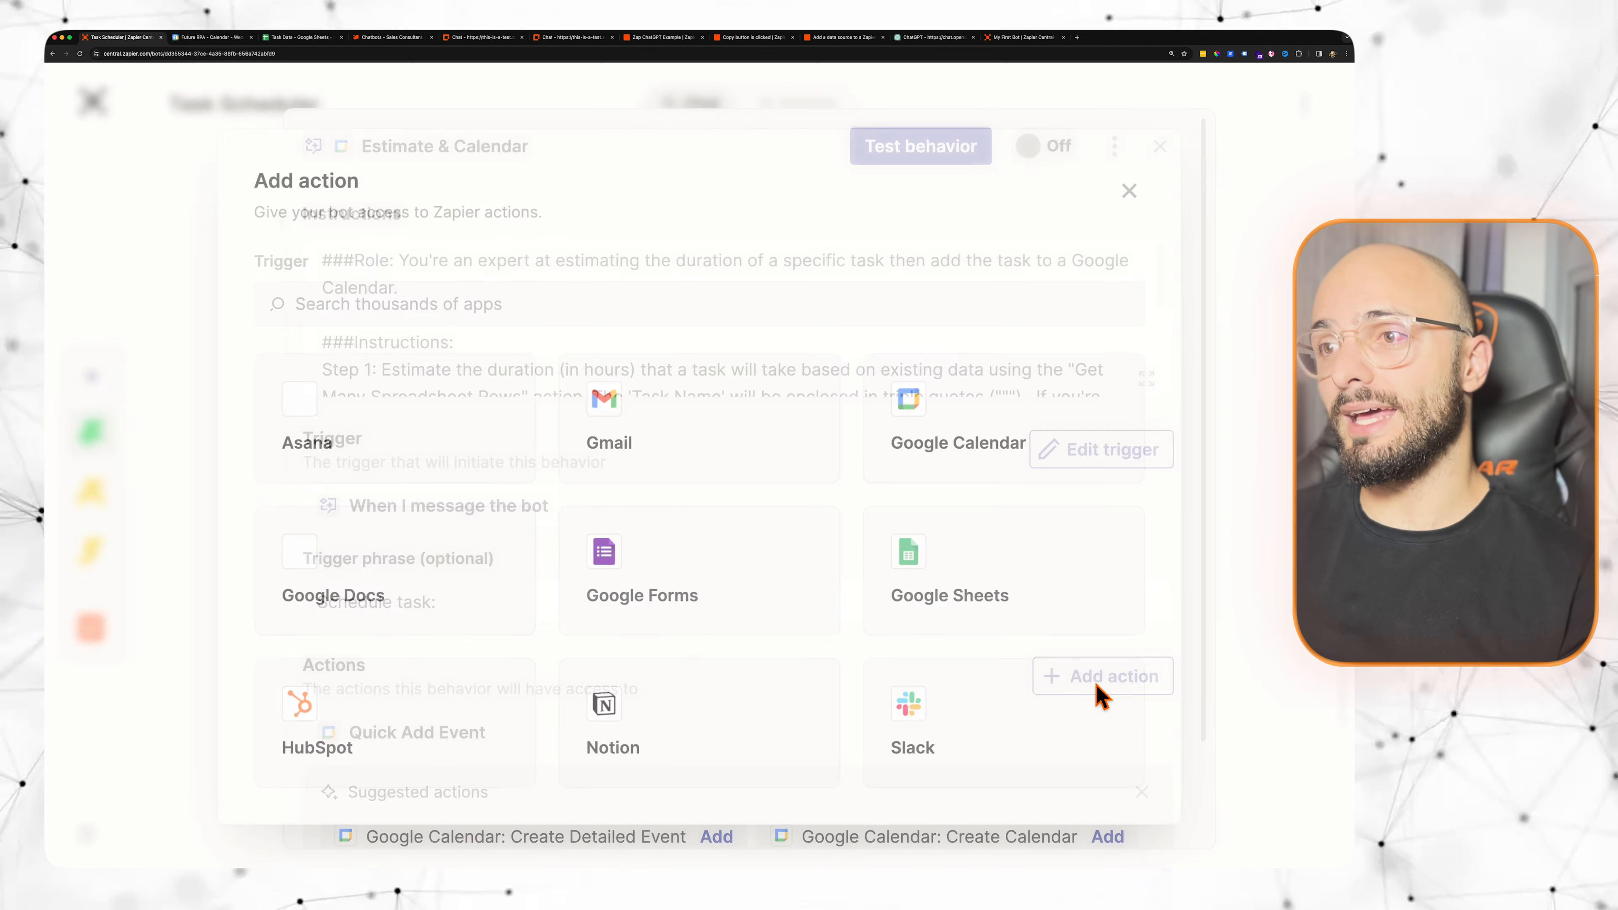
pyautogui.click(924, 575)
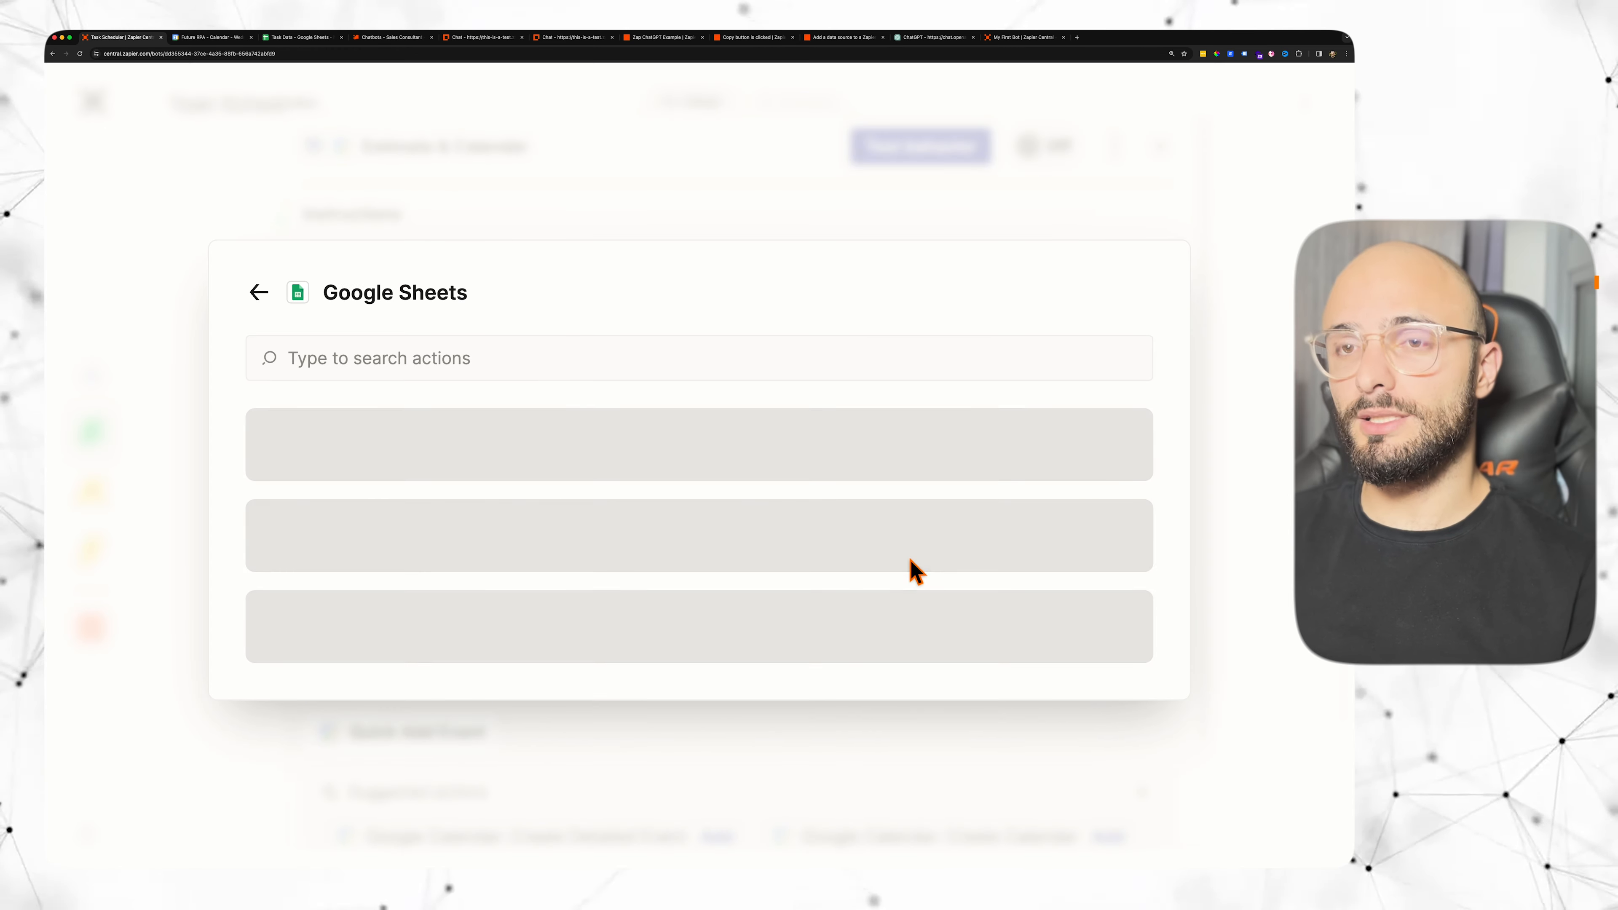
pyautogui.scroll(-6, 463, 663)
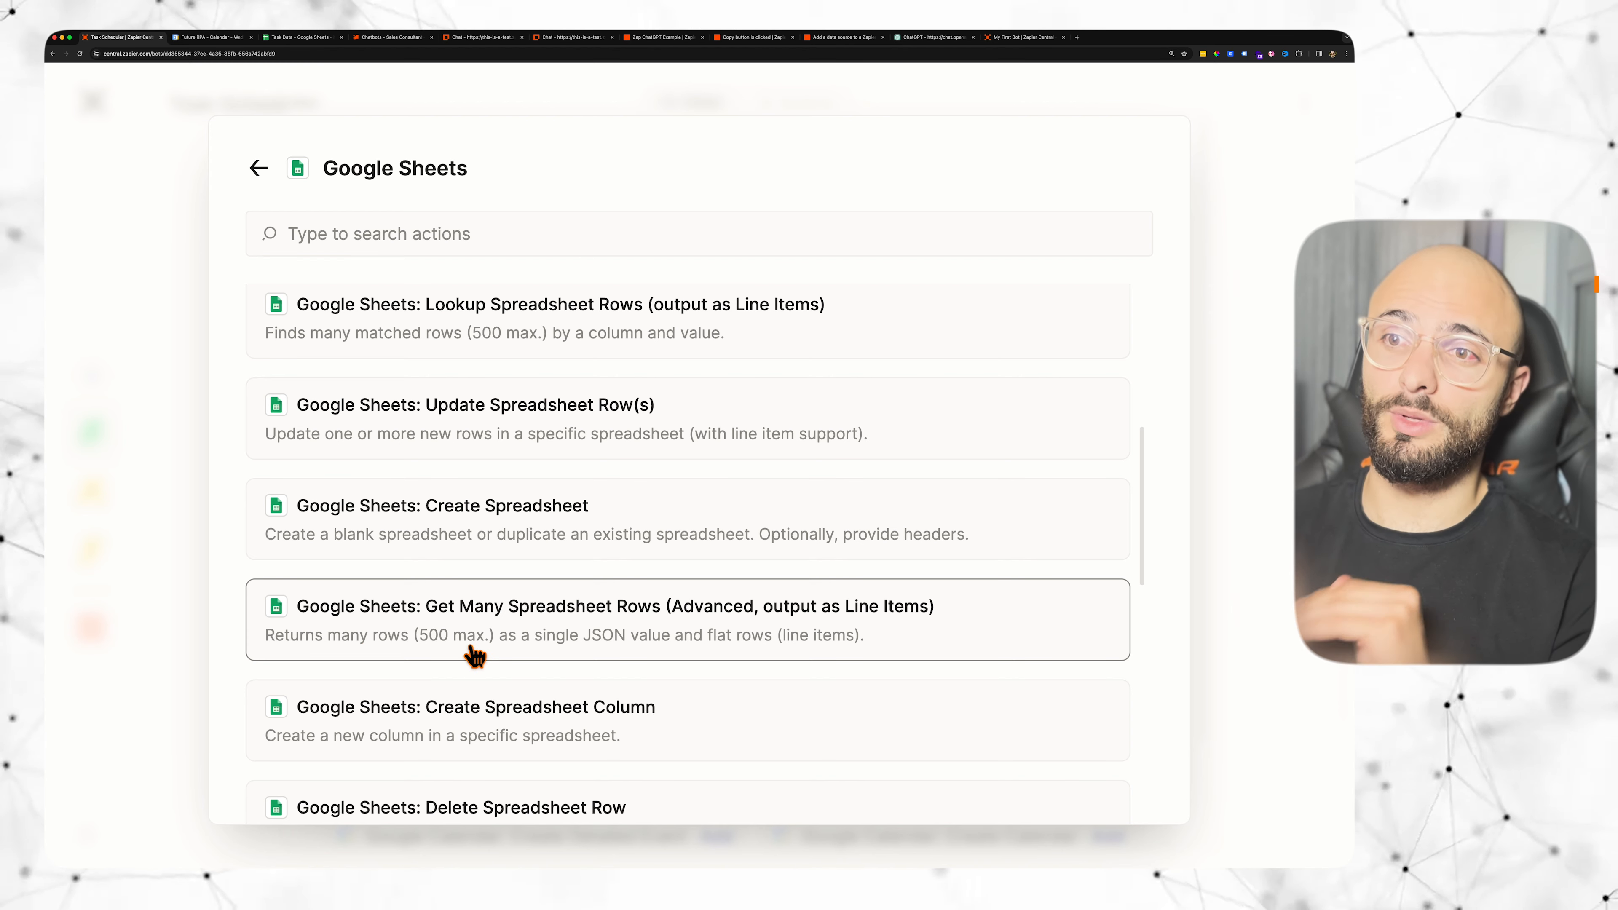
pyautogui.click(676, 608)
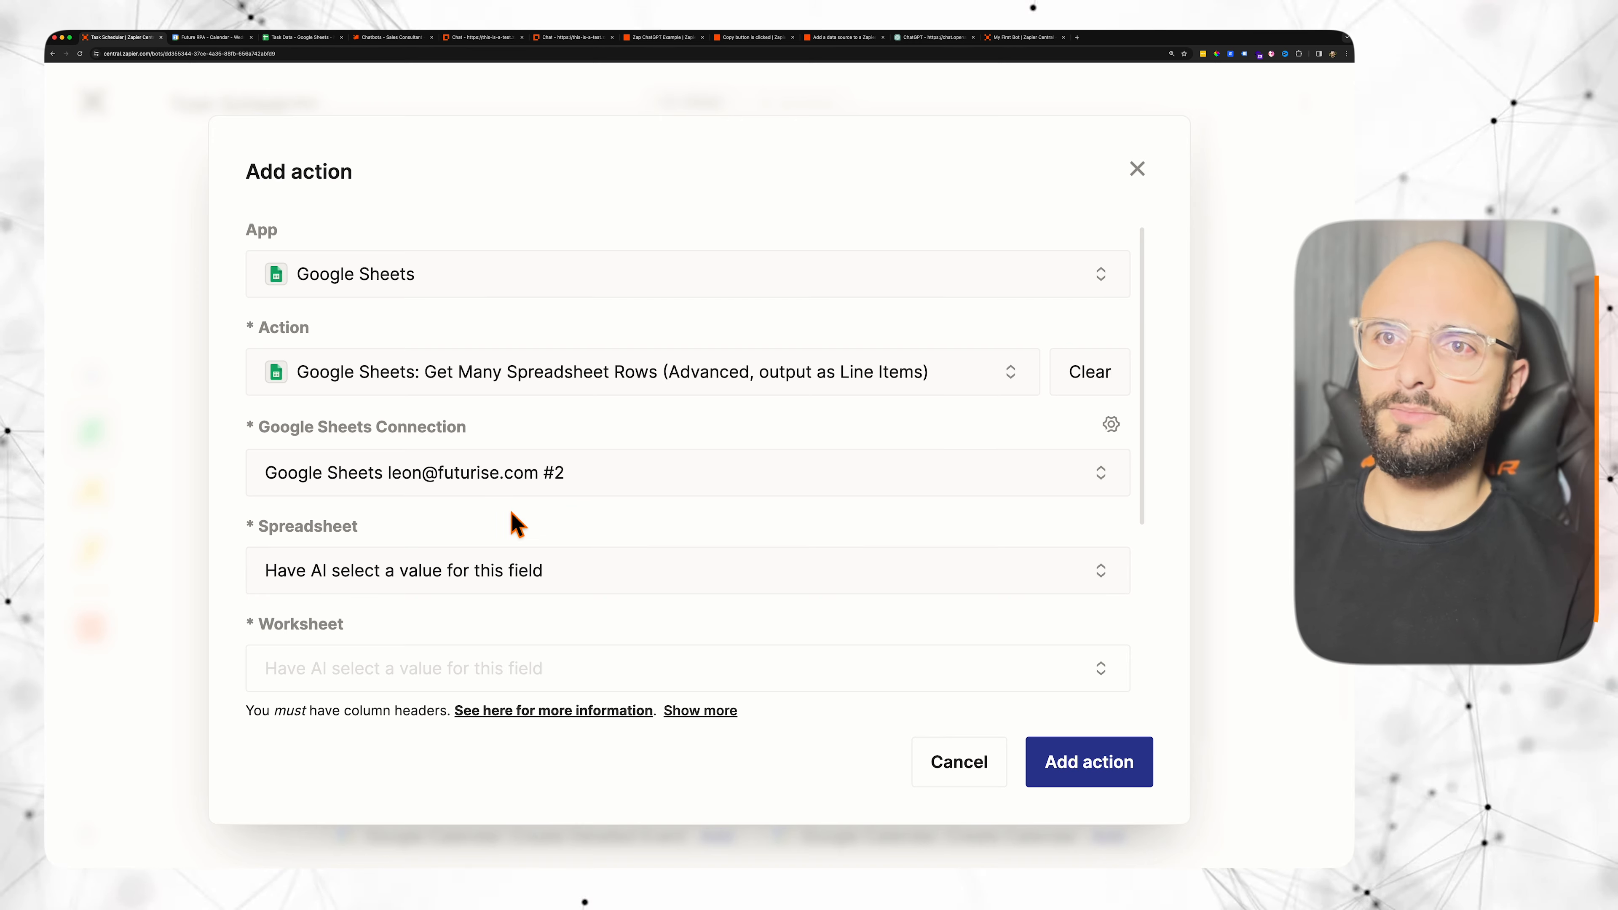
# Step: Set the action's Spreadsheet field to a specific value and choose the Task Data spreadsheet
pyautogui.scroll(-2, 411, 514)
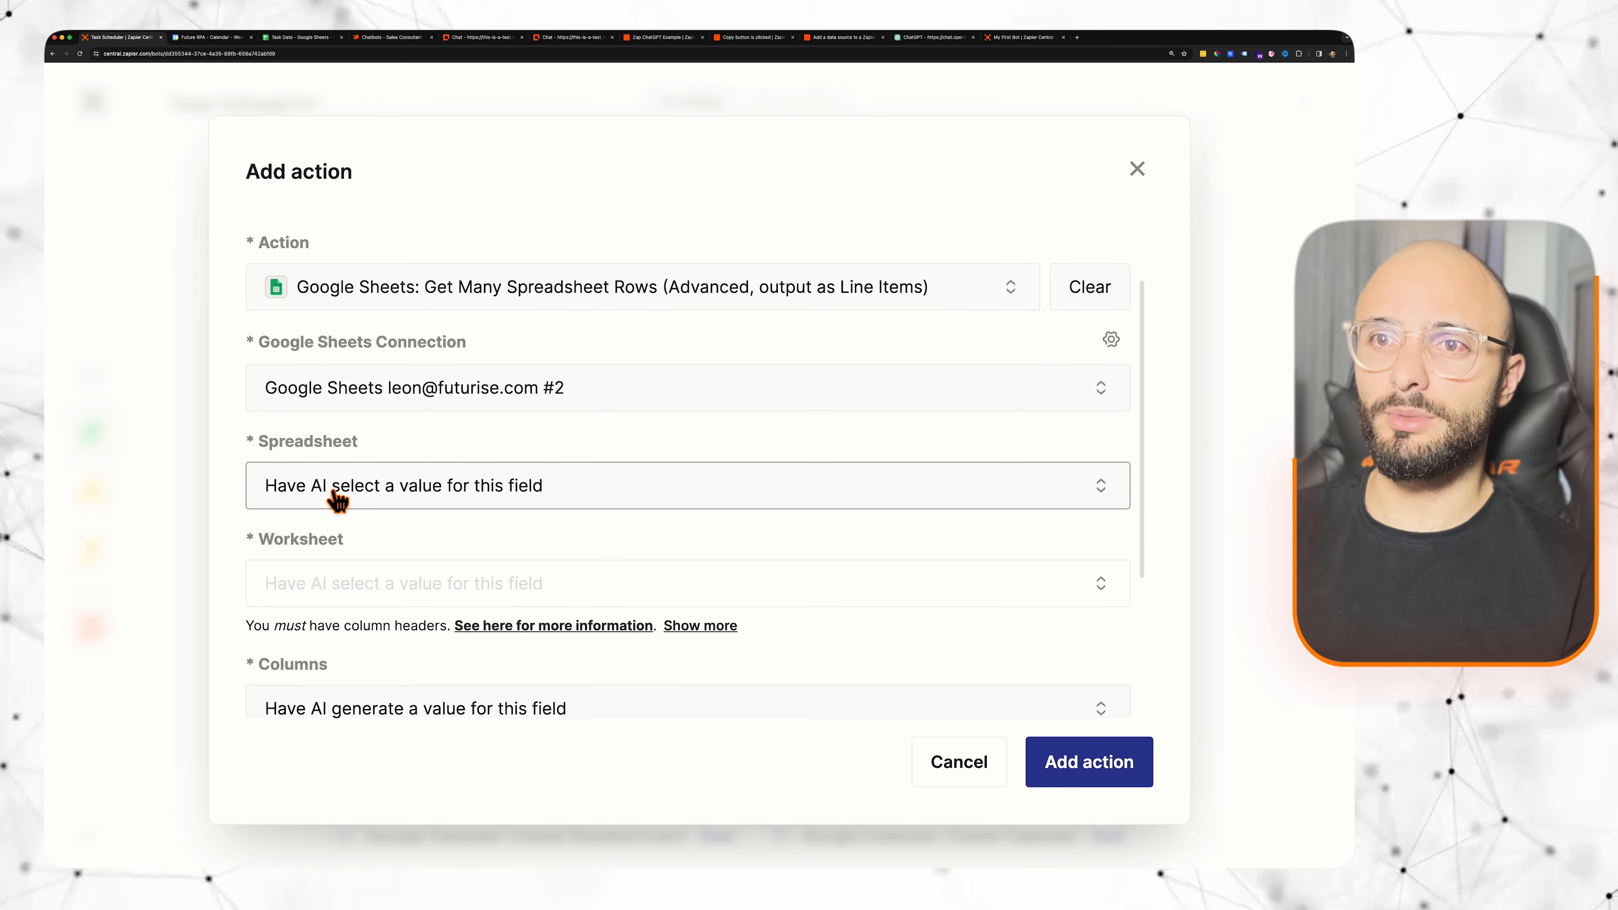
pyautogui.click(337, 496)
pyautogui.click(365, 628)
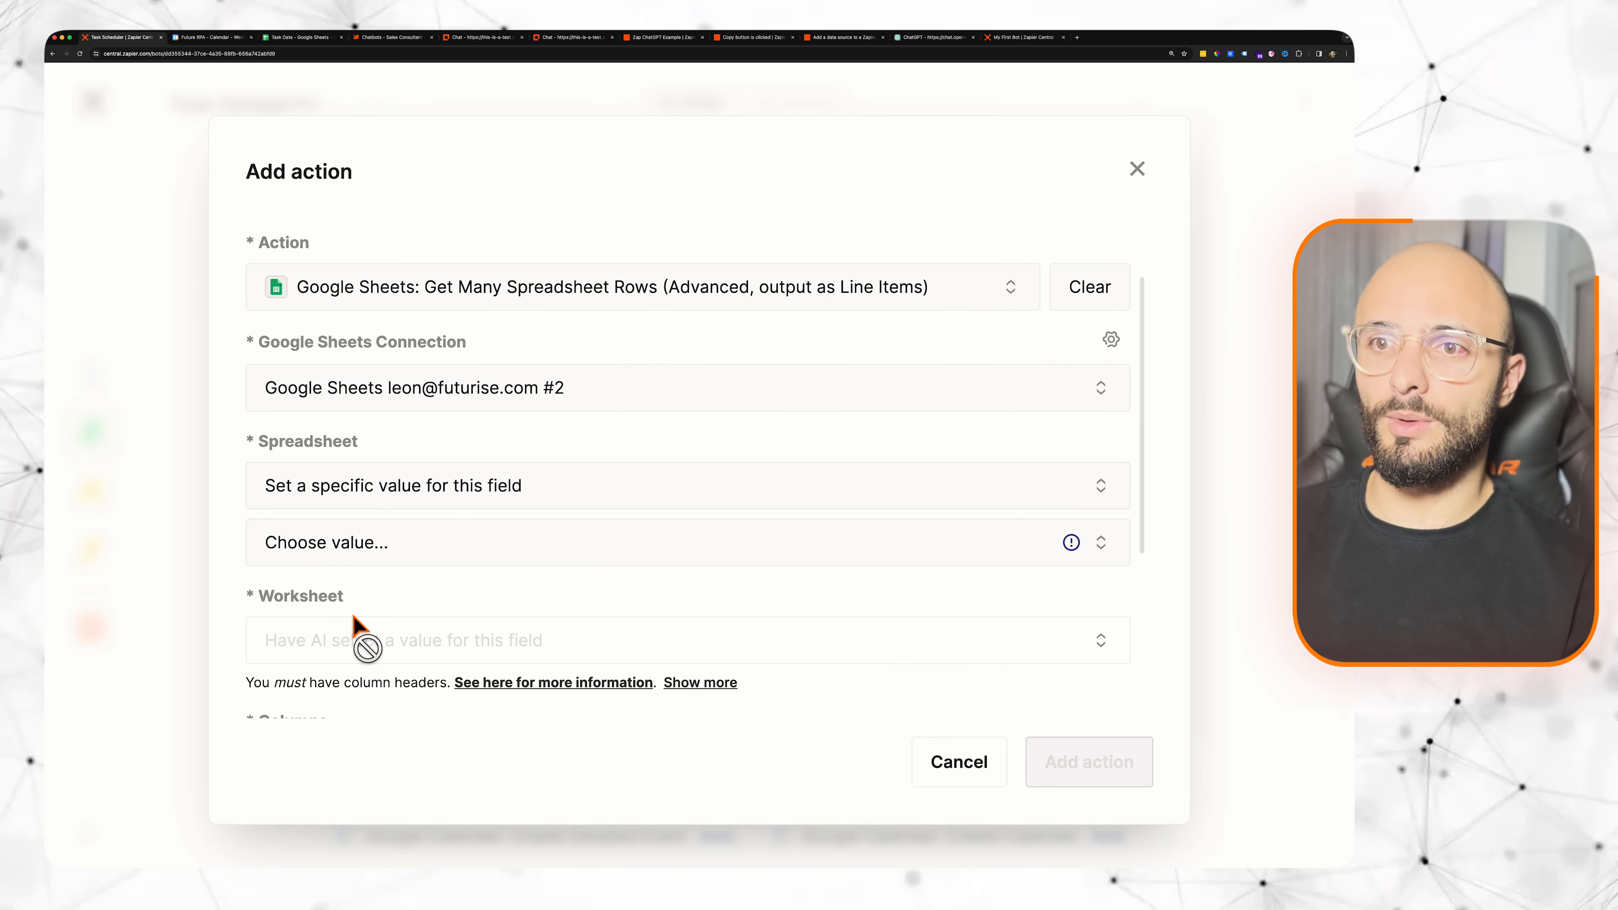
pyautogui.click(376, 548)
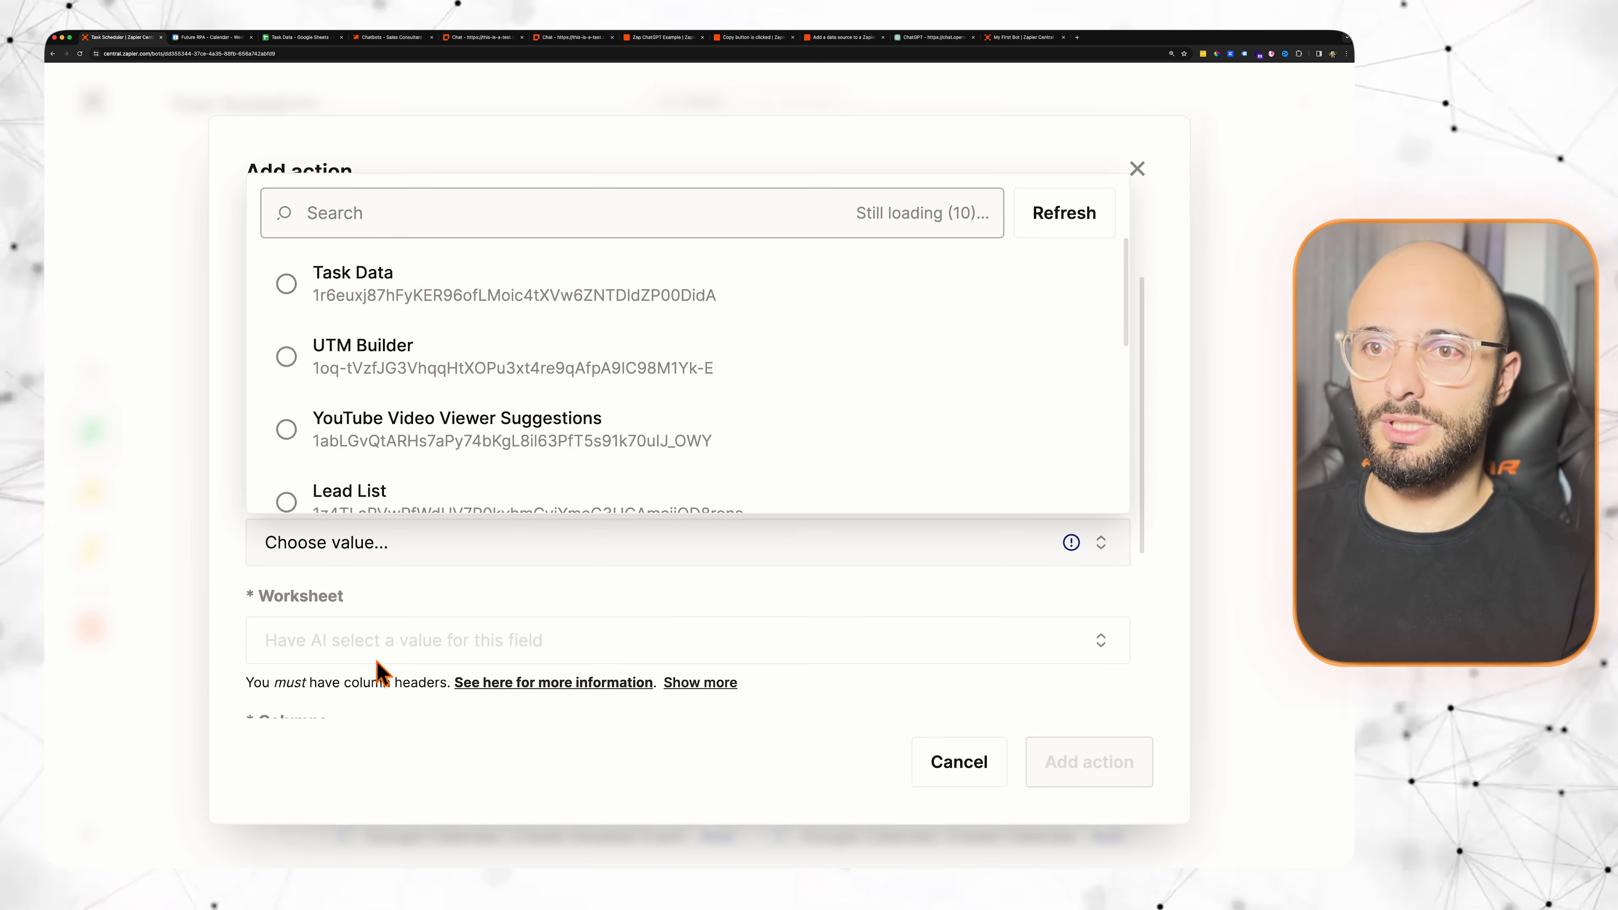
pyautogui.click(332, 295)
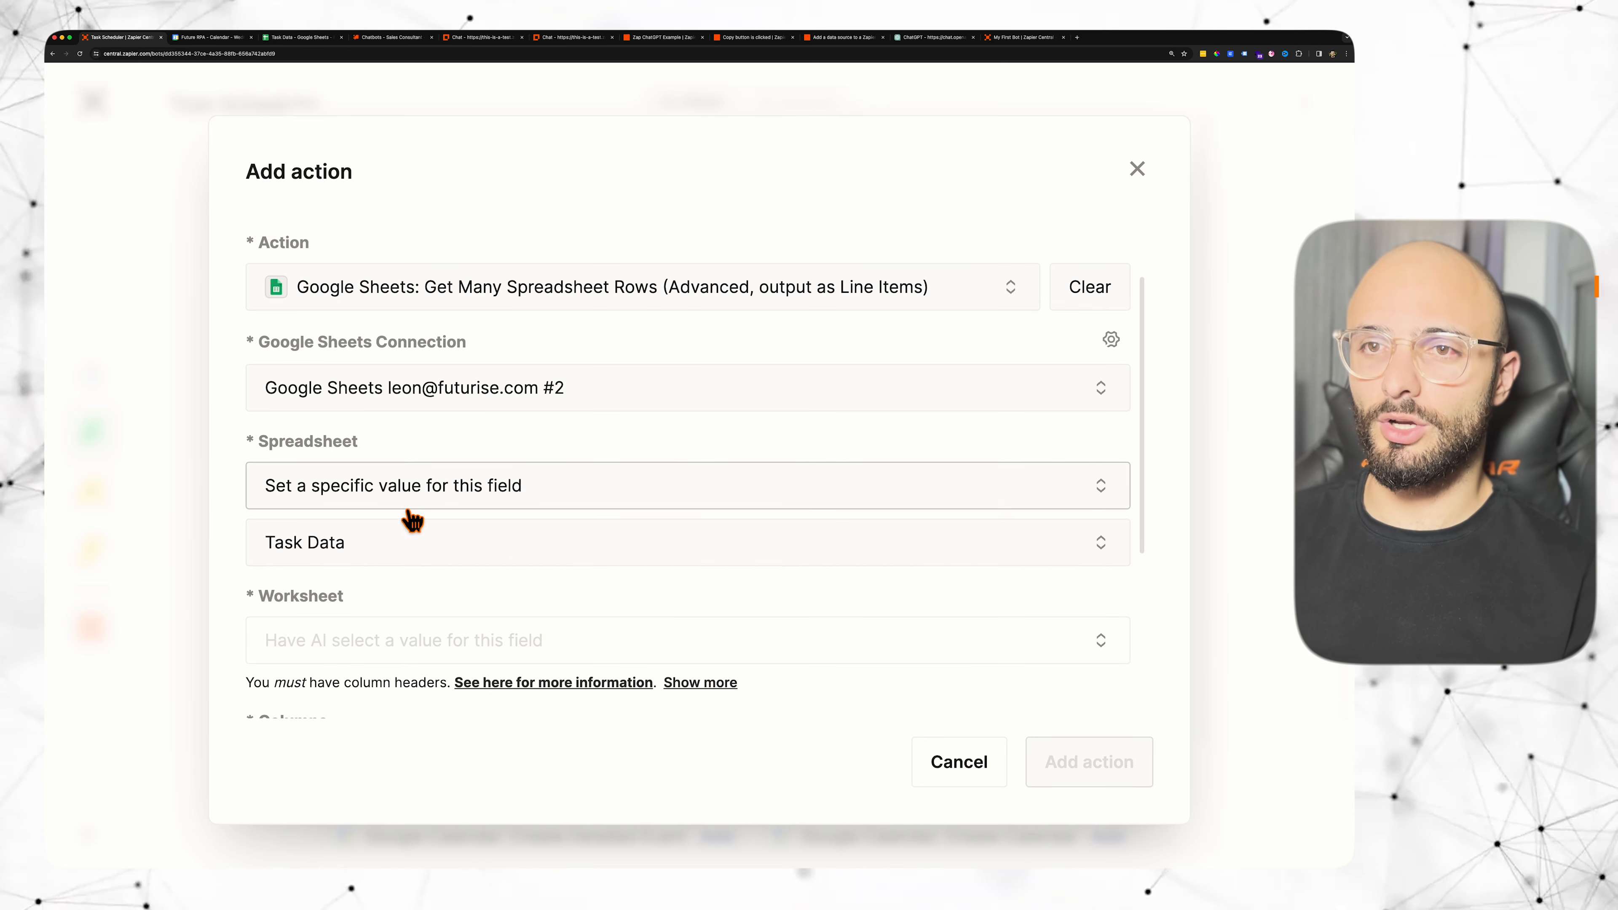
# Step: Set the Worksheet field to a specific value, choose Task List, and check it against the tab name in the Task Data sheet
pyautogui.scroll(-2, 357, 548)
pyautogui.click(326, 534)
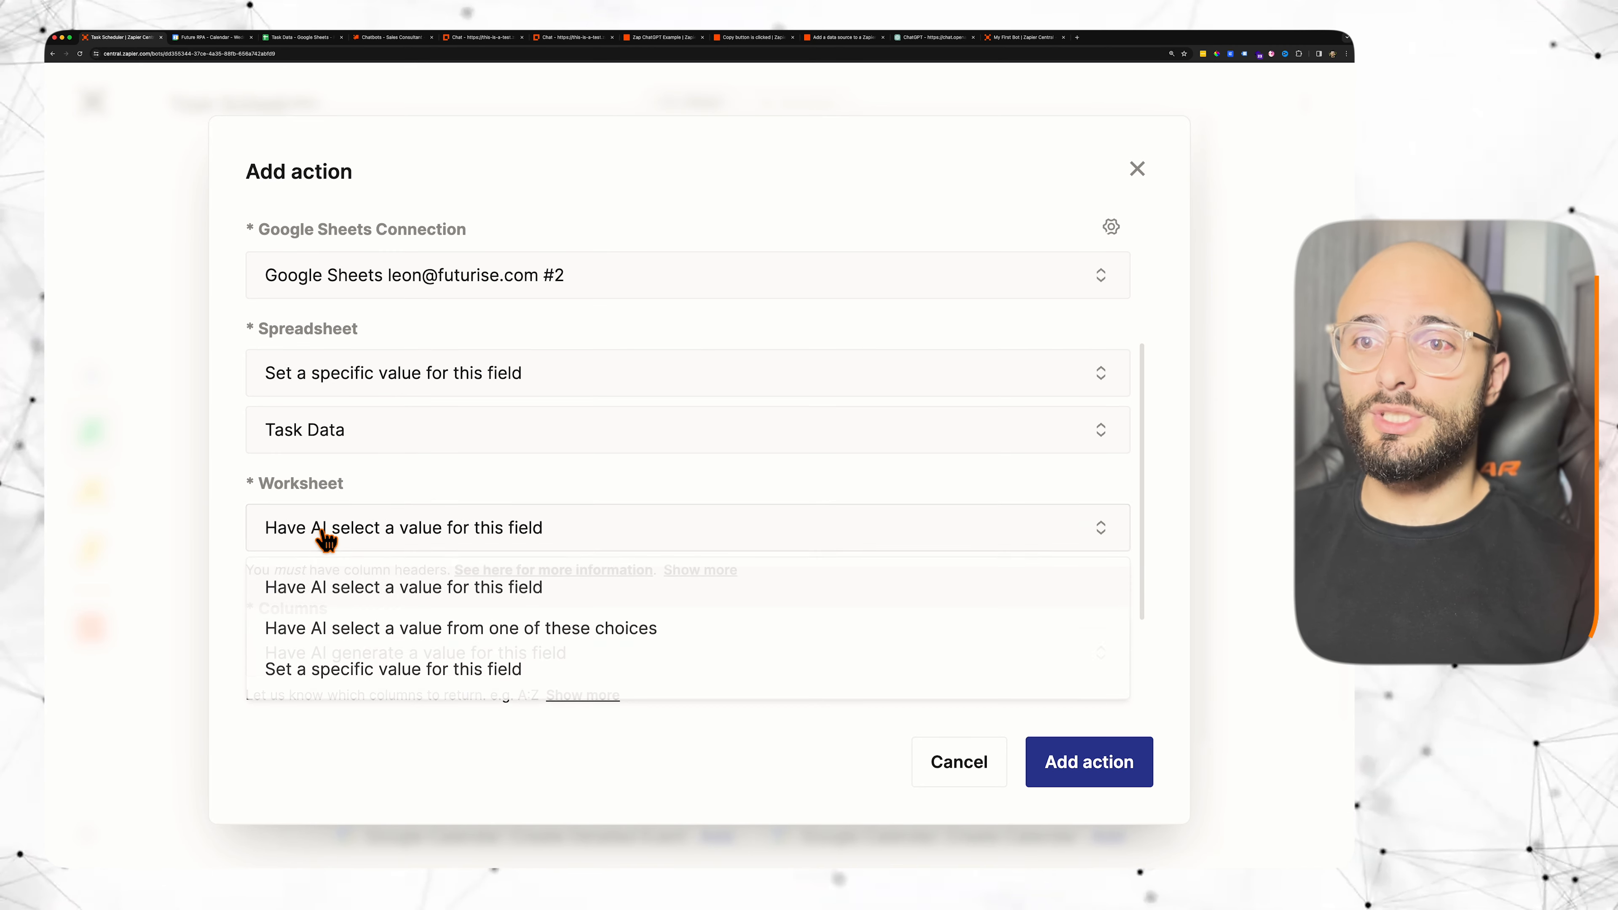
pyautogui.click(376, 674)
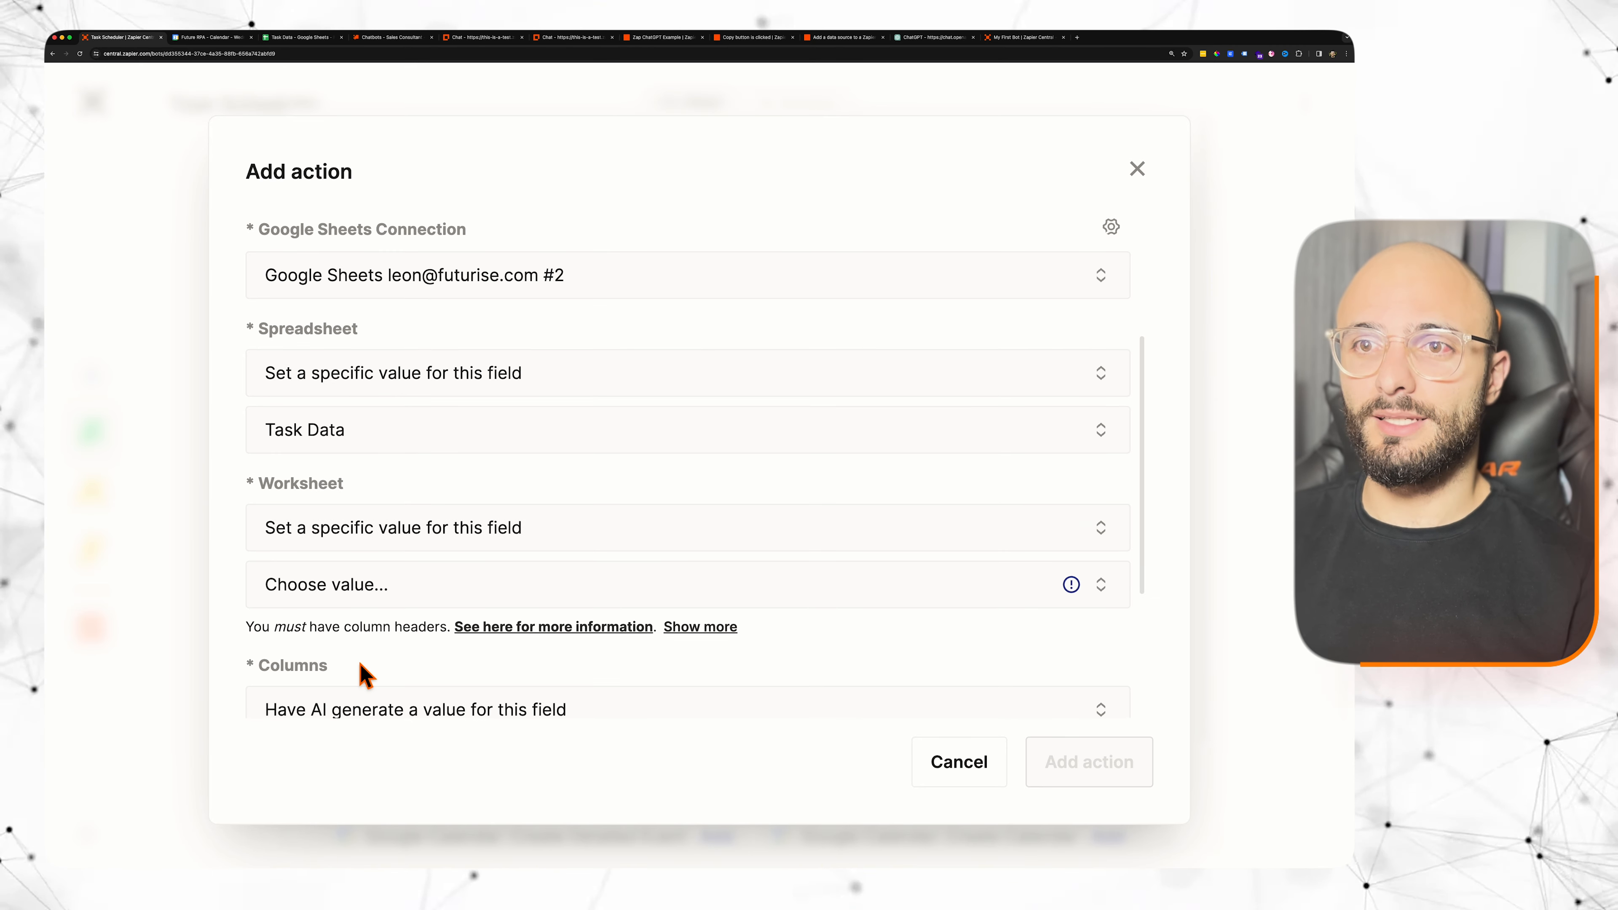
pyautogui.click(382, 595)
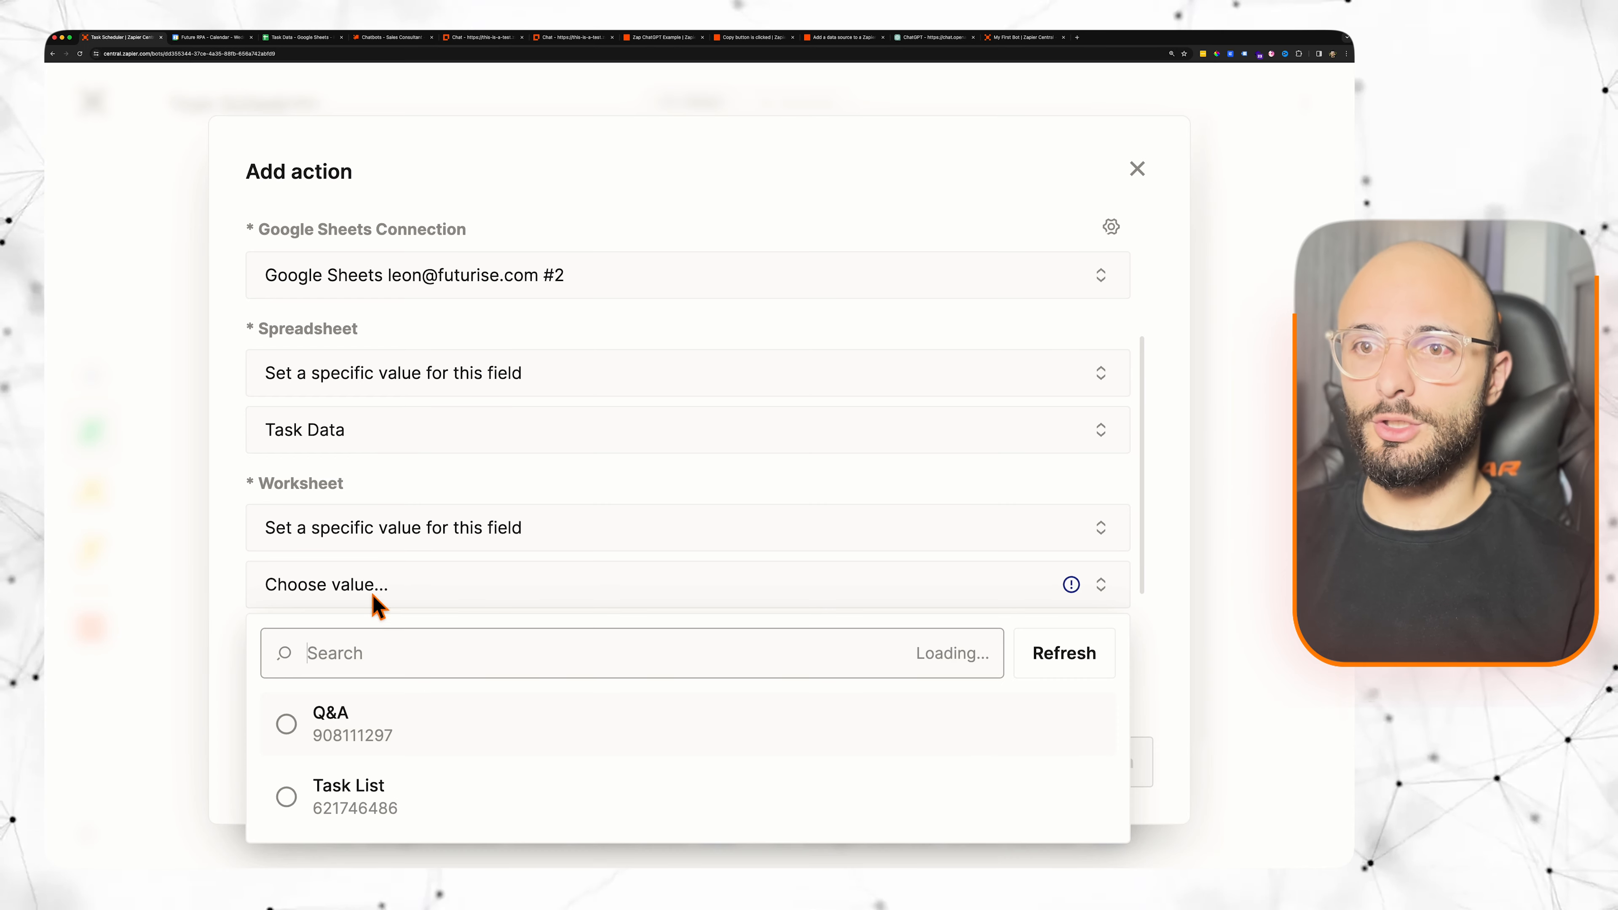
pyautogui.click(349, 808)
pyautogui.scroll(-1, 614, 658)
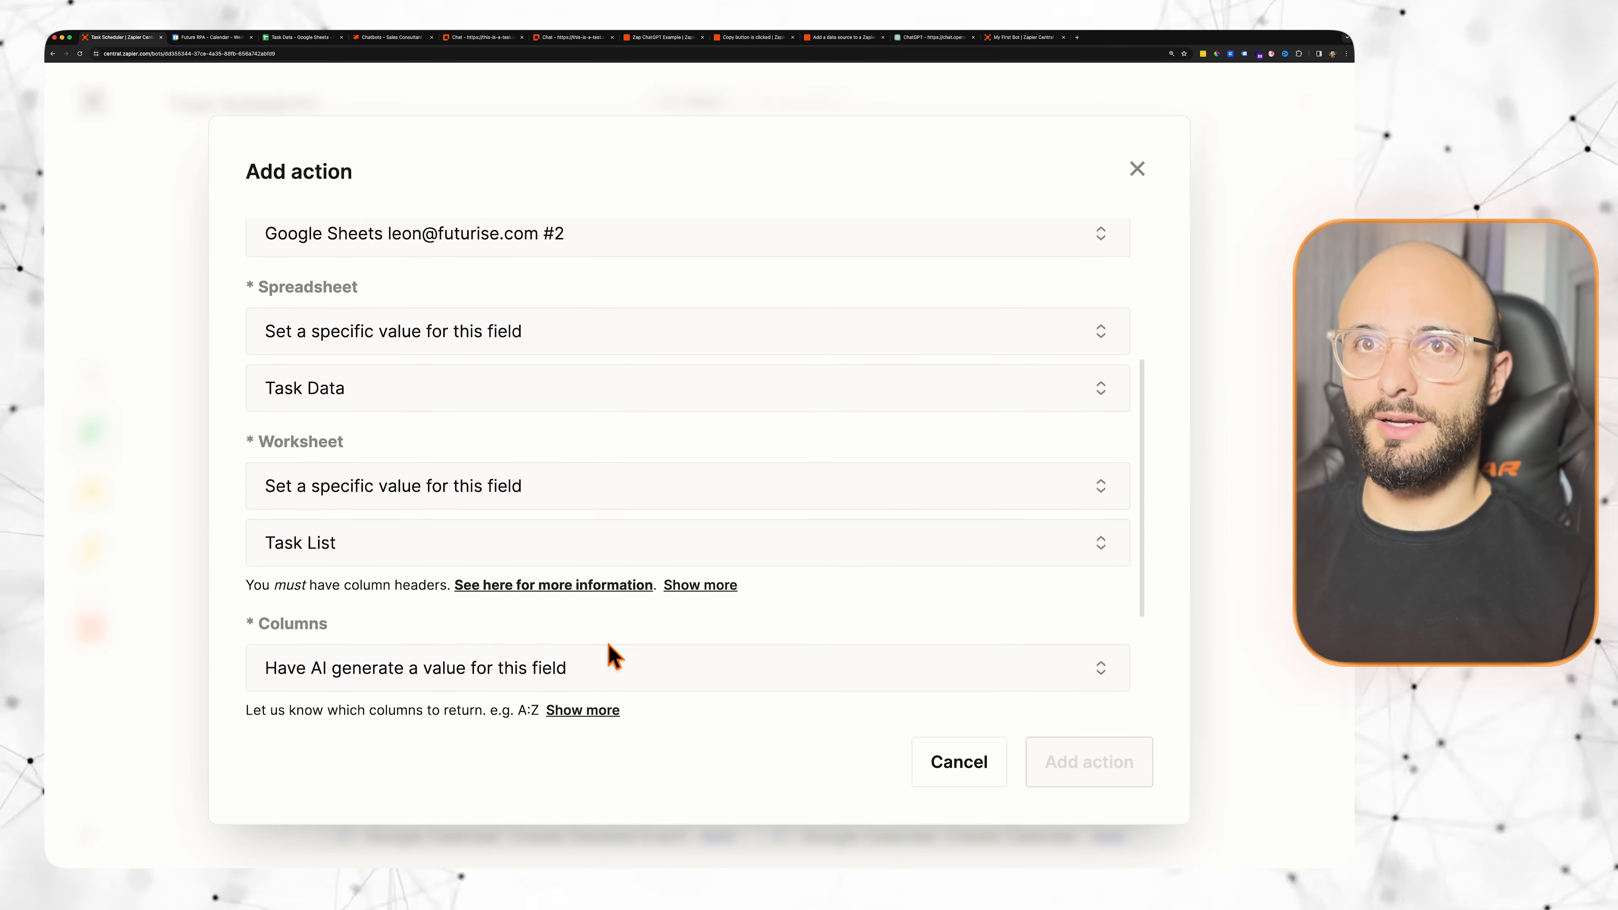
pyautogui.click(297, 38)
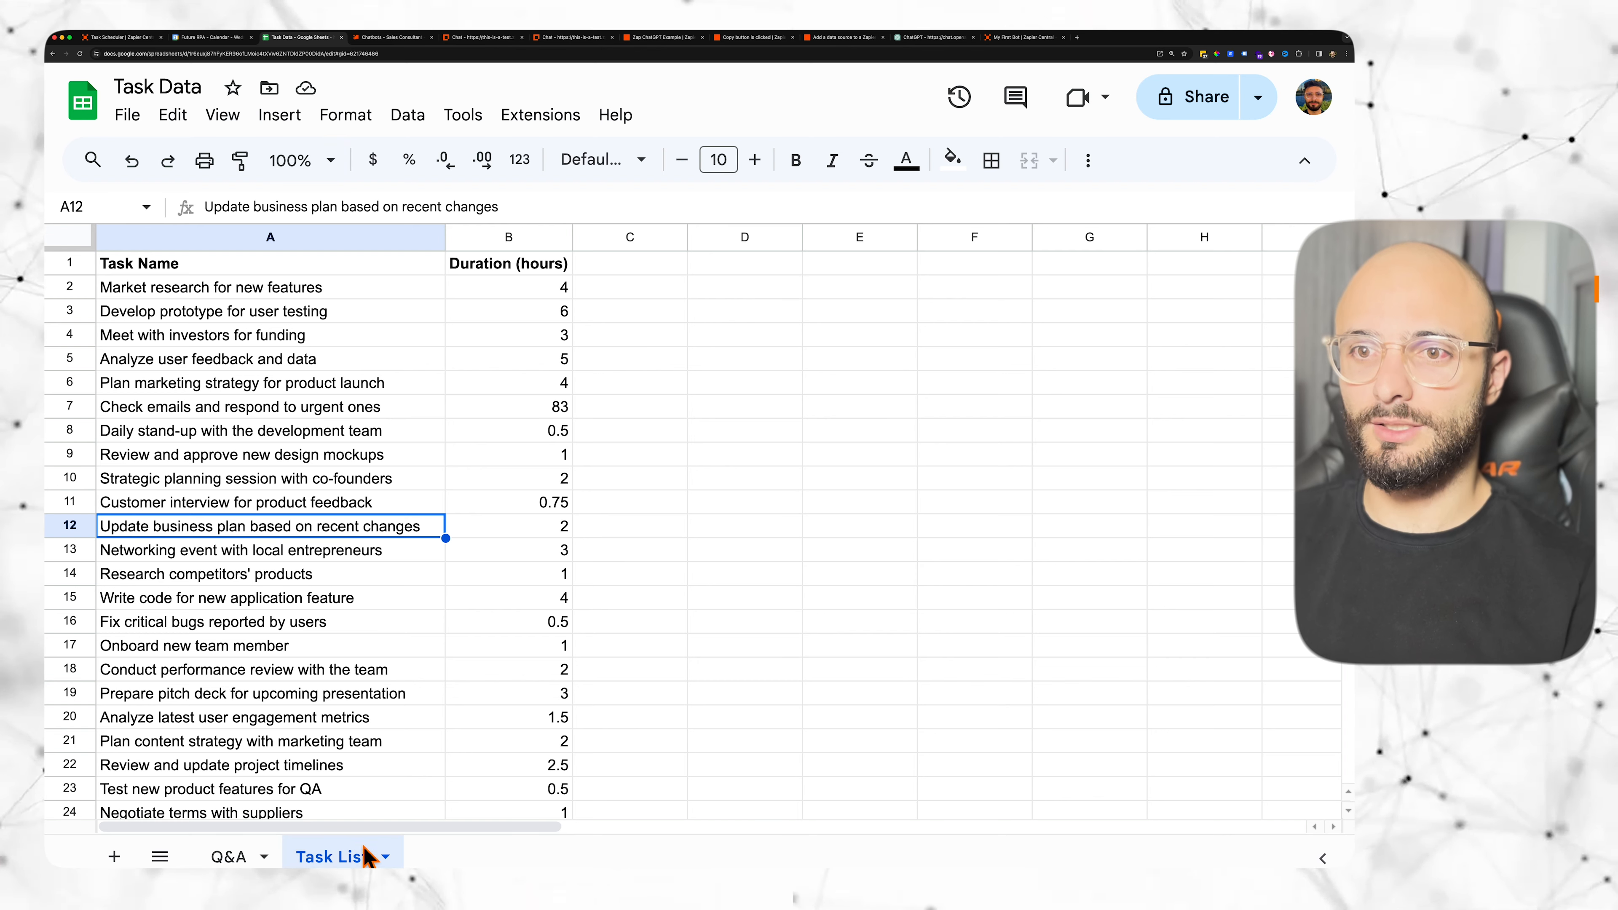
pyautogui.click(119, 37)
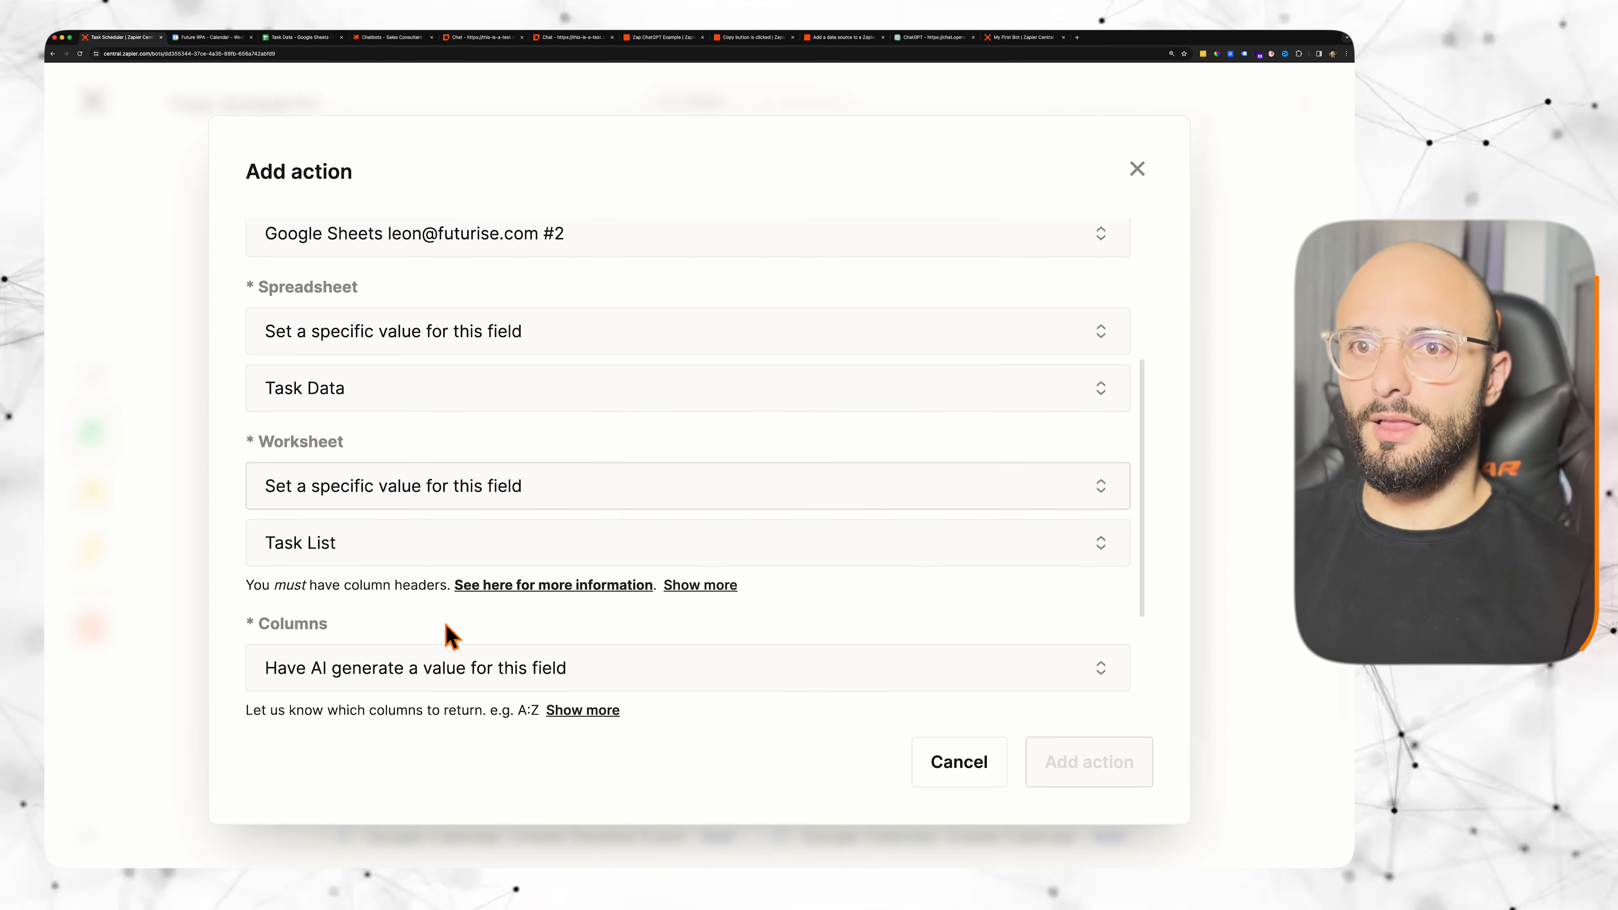
# Step: Set Columns to the specific value A:B, checking it against the Task Name and Duration (hours) columns in the Task Data sheet
pyautogui.scroll(-3, 363, 650)
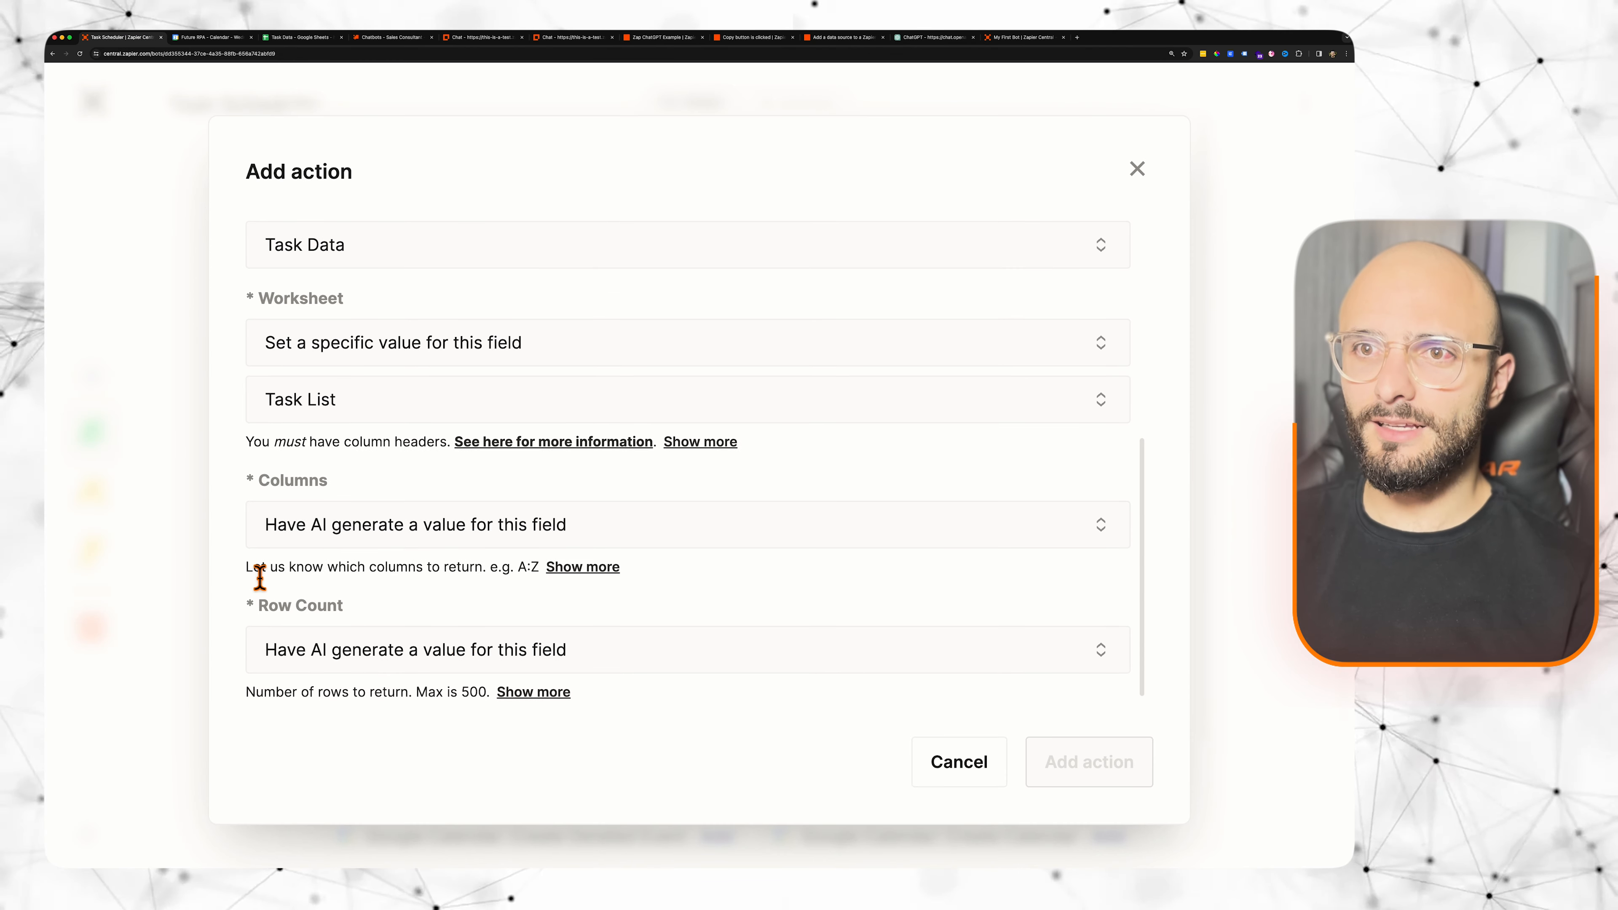
pyautogui.moveTo(253, 569); pyautogui.dragTo(534, 586)
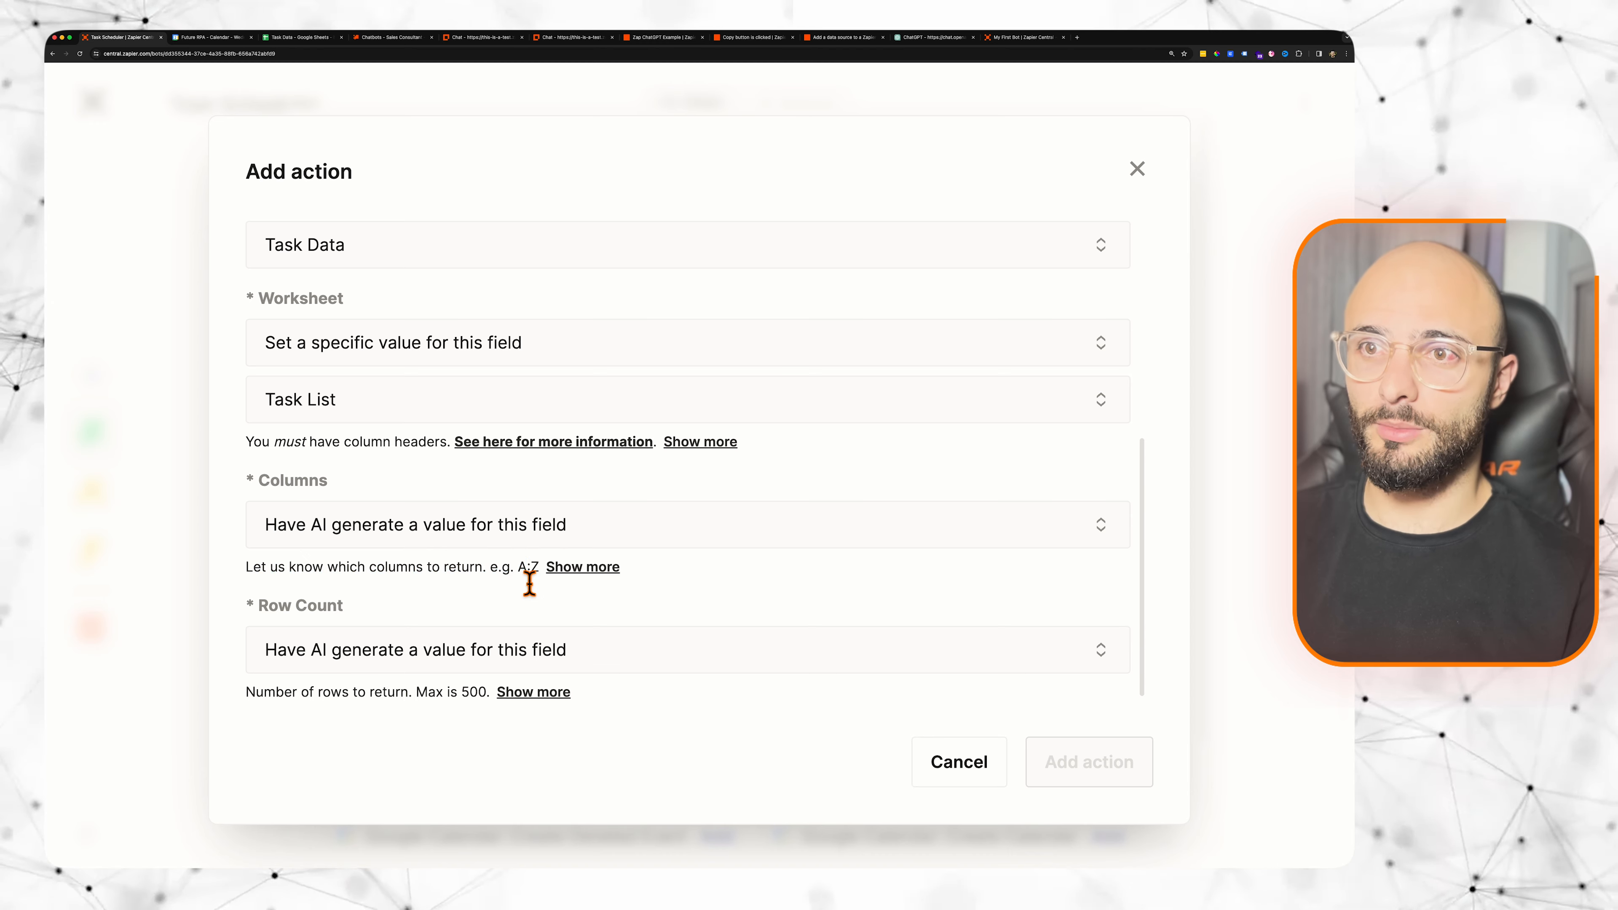
pyautogui.doubleClick(528, 568)
pyautogui.click(415, 542)
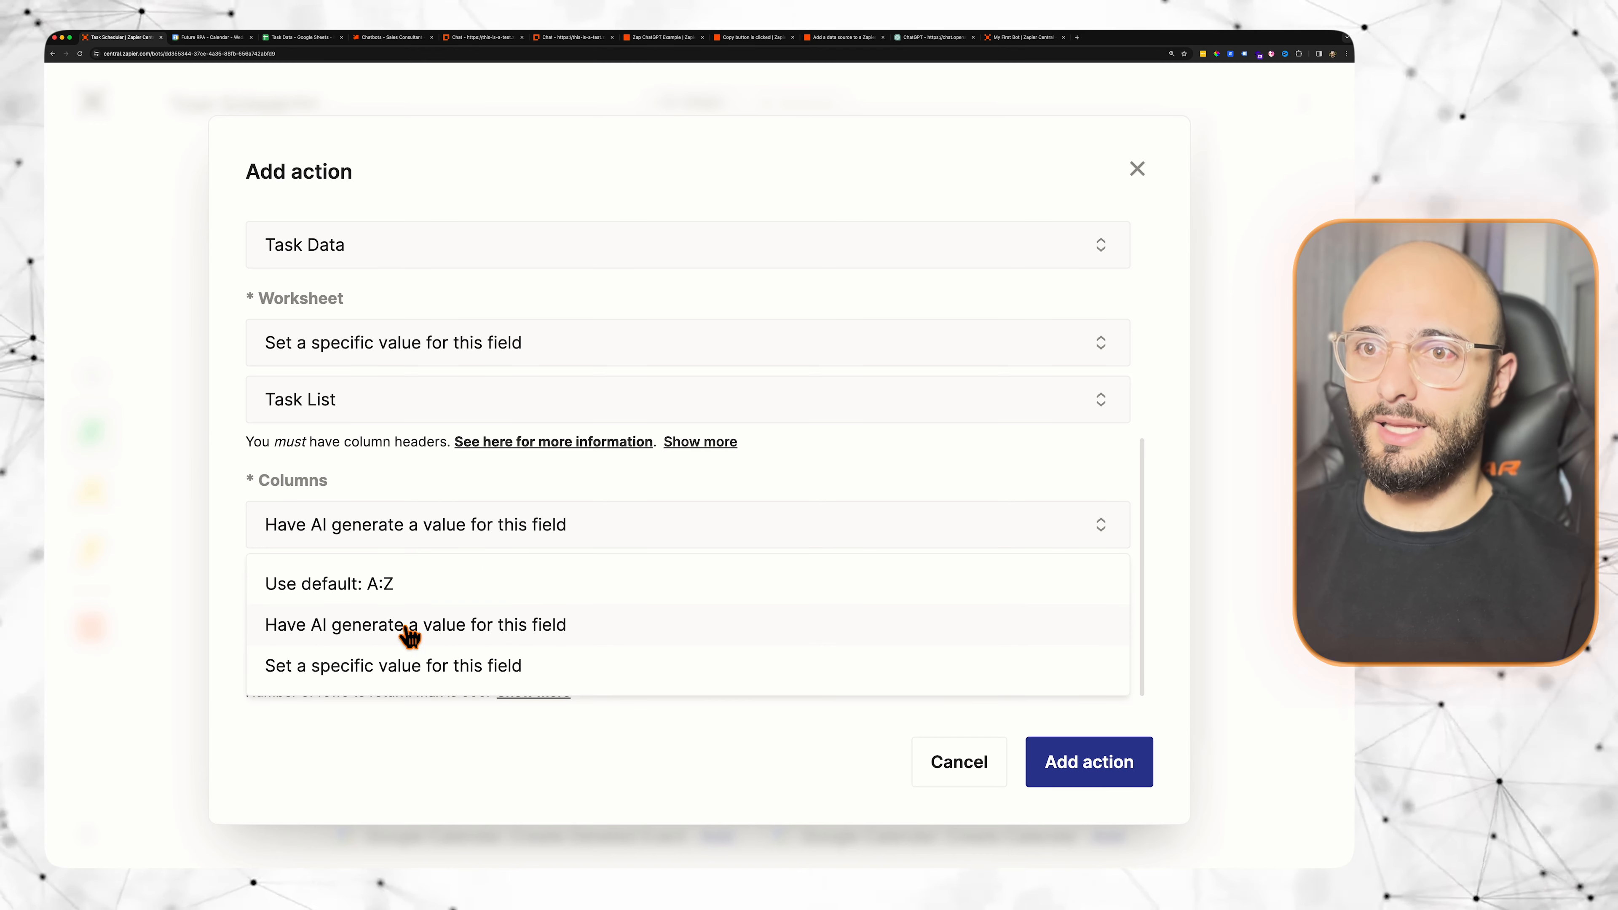
pyautogui.click(385, 676)
pyautogui.click(348, 602)
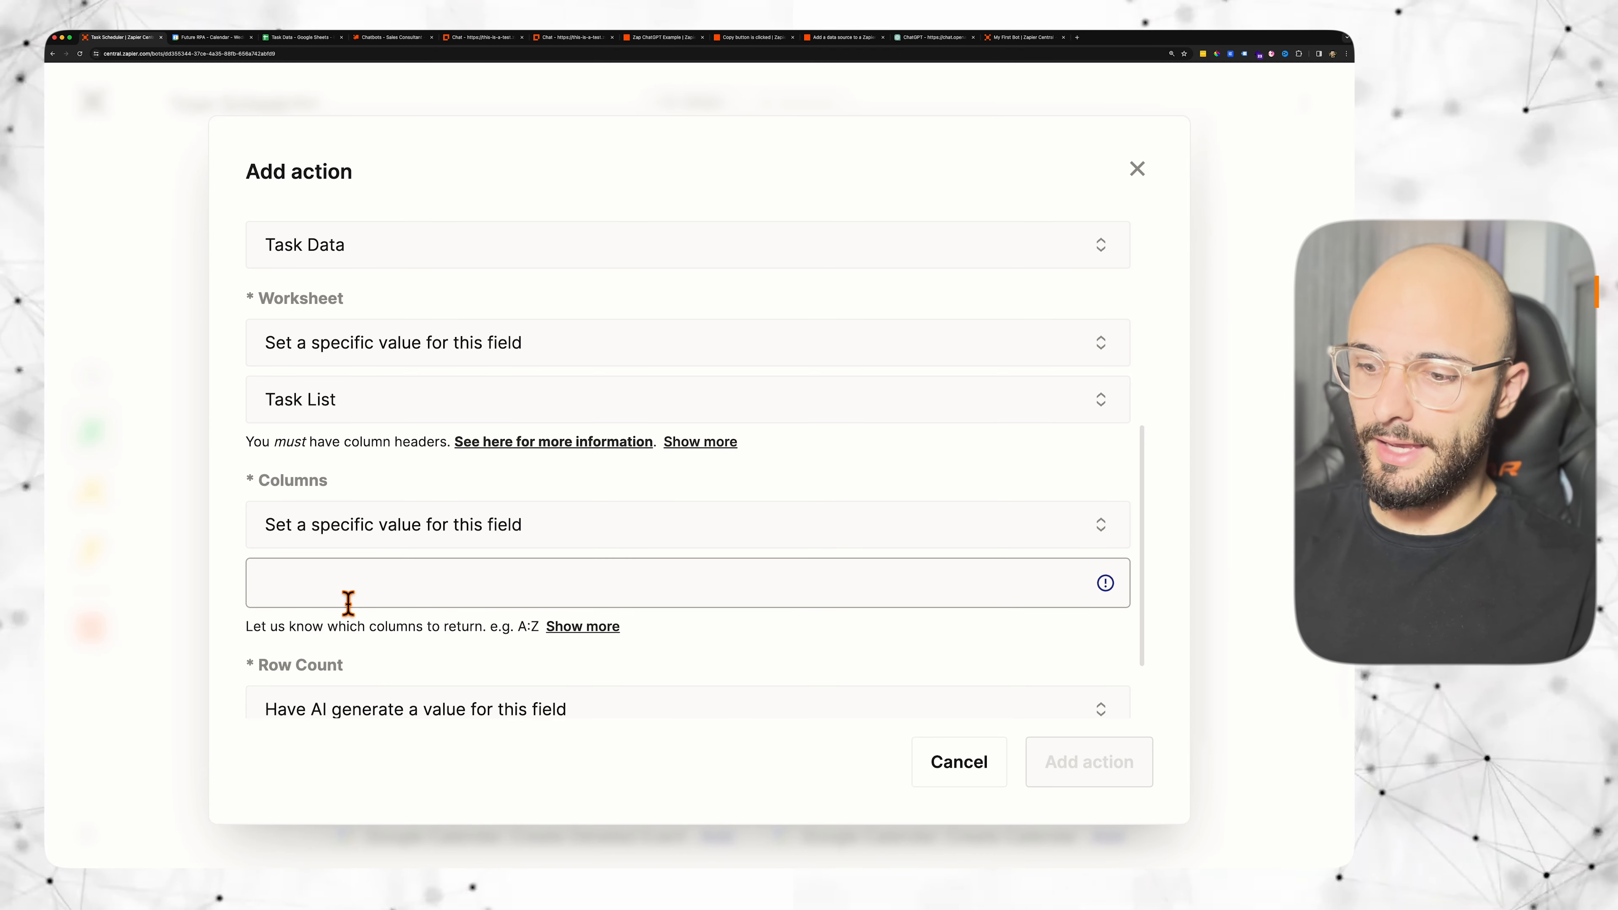
pyautogui.write('A:B')
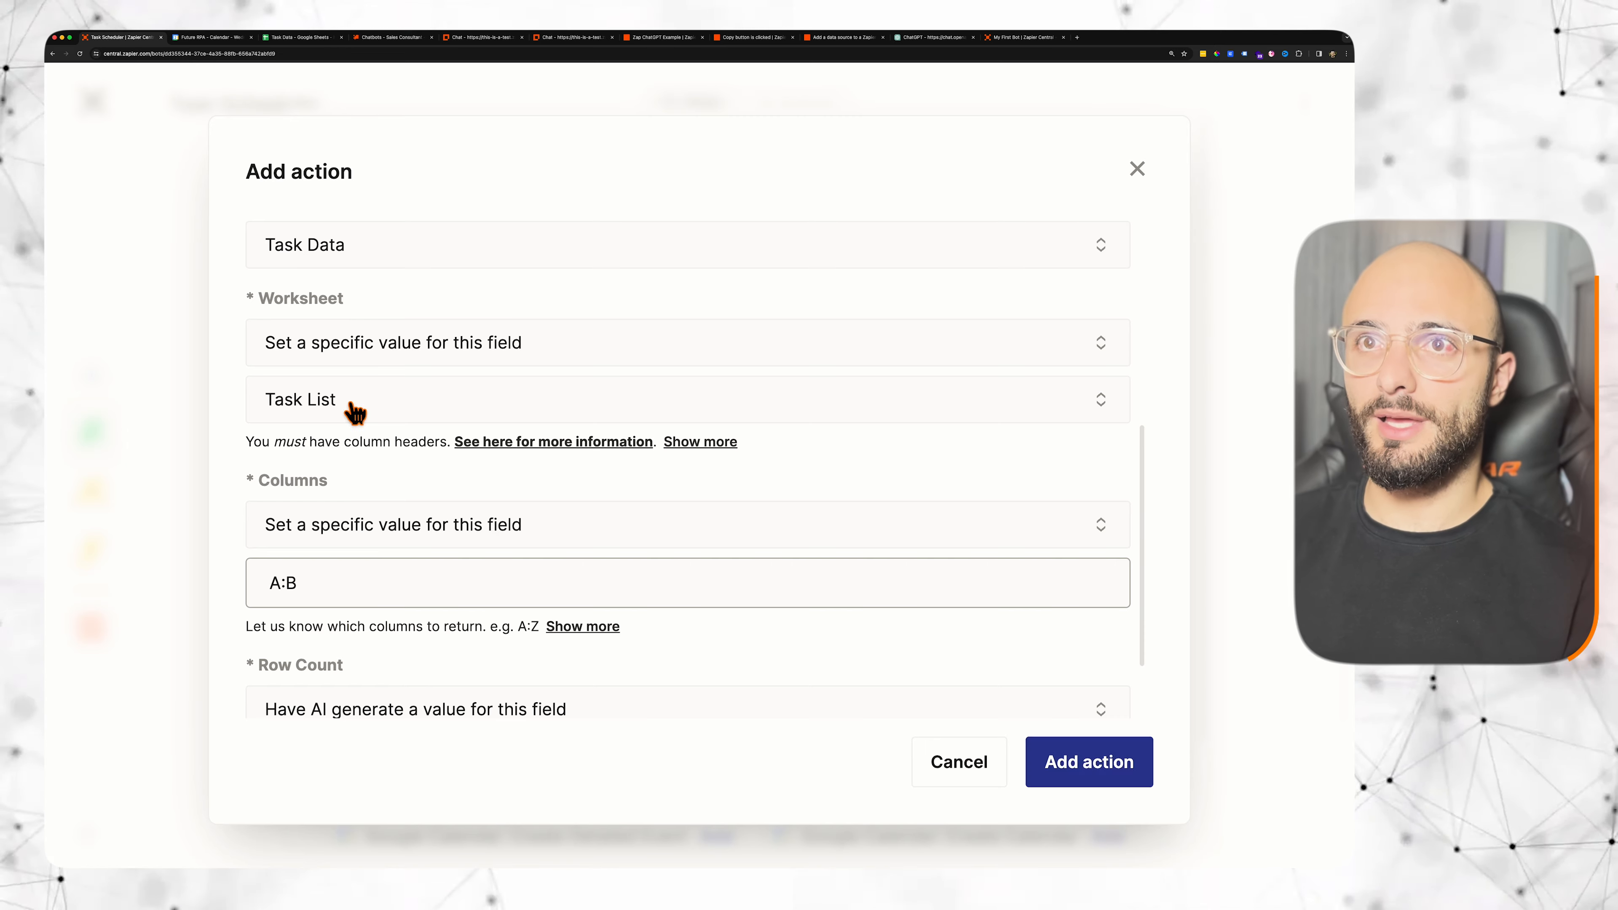
pyautogui.click(300, 37)
pyautogui.click(256, 241)
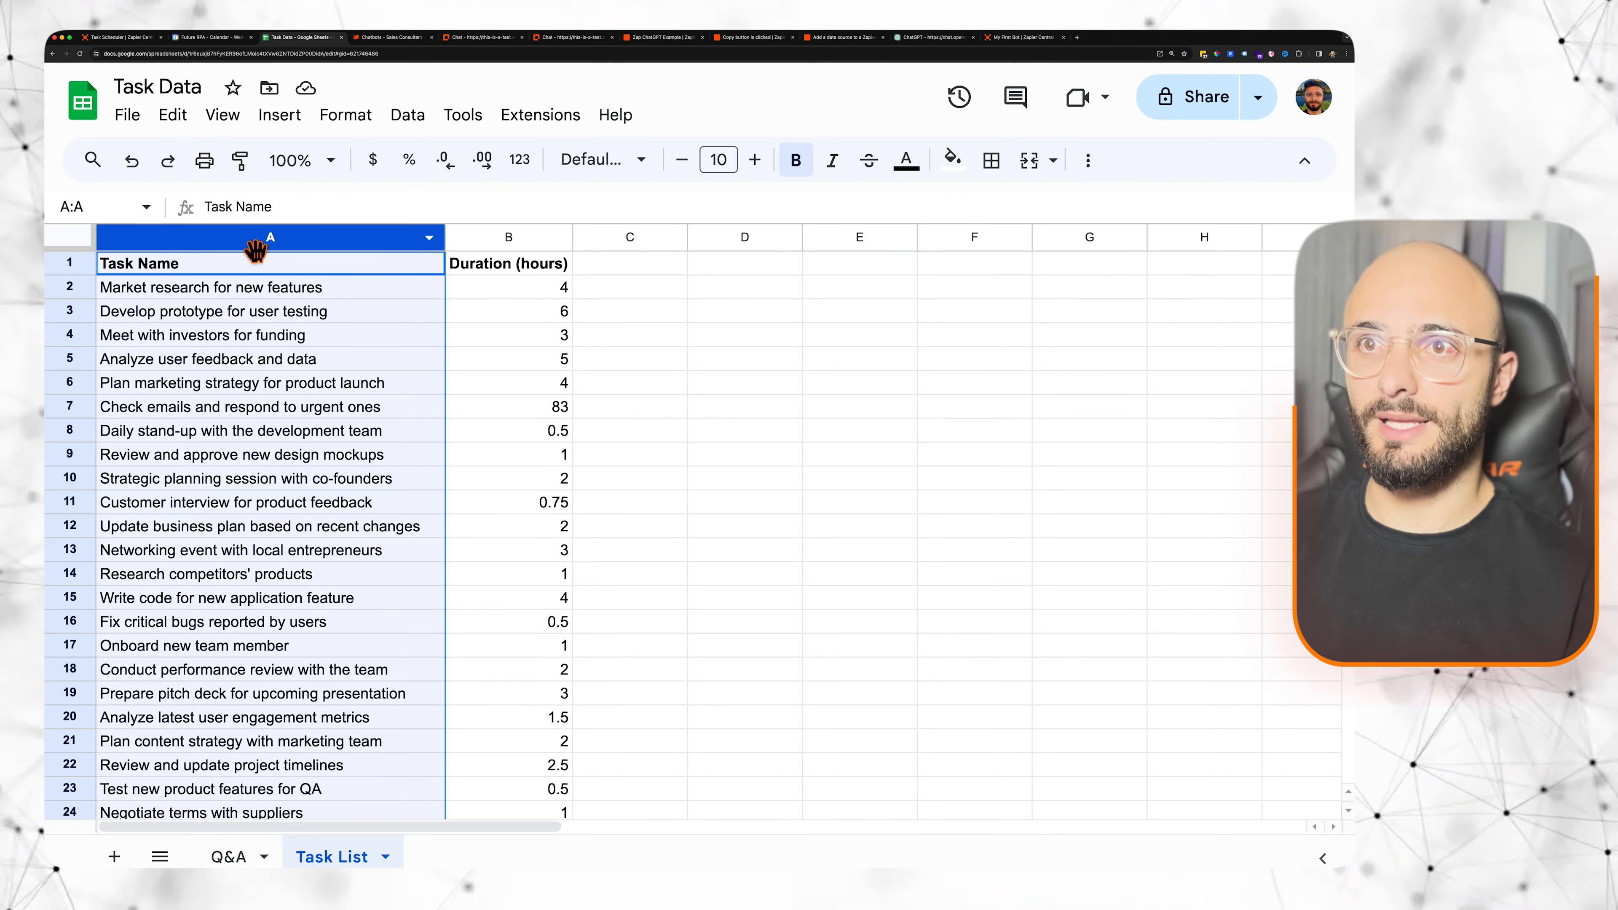
pyautogui.click(479, 238)
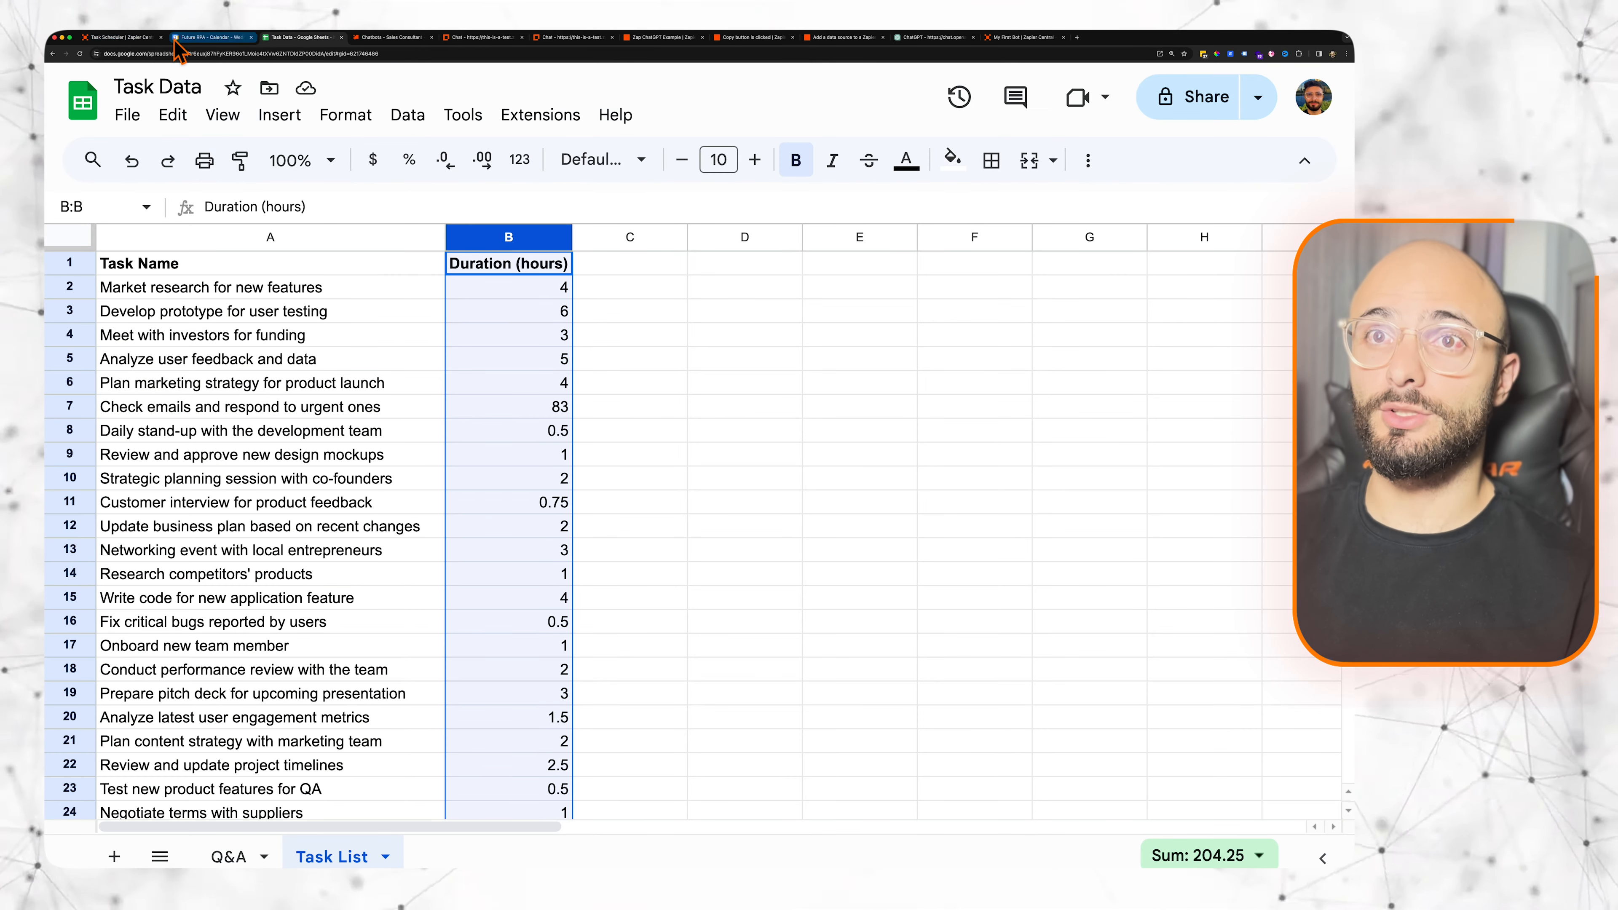
pyautogui.click(121, 37)
# Step: Set Row Count to the specific value 100
pyautogui.scroll(-2, 480, 470)
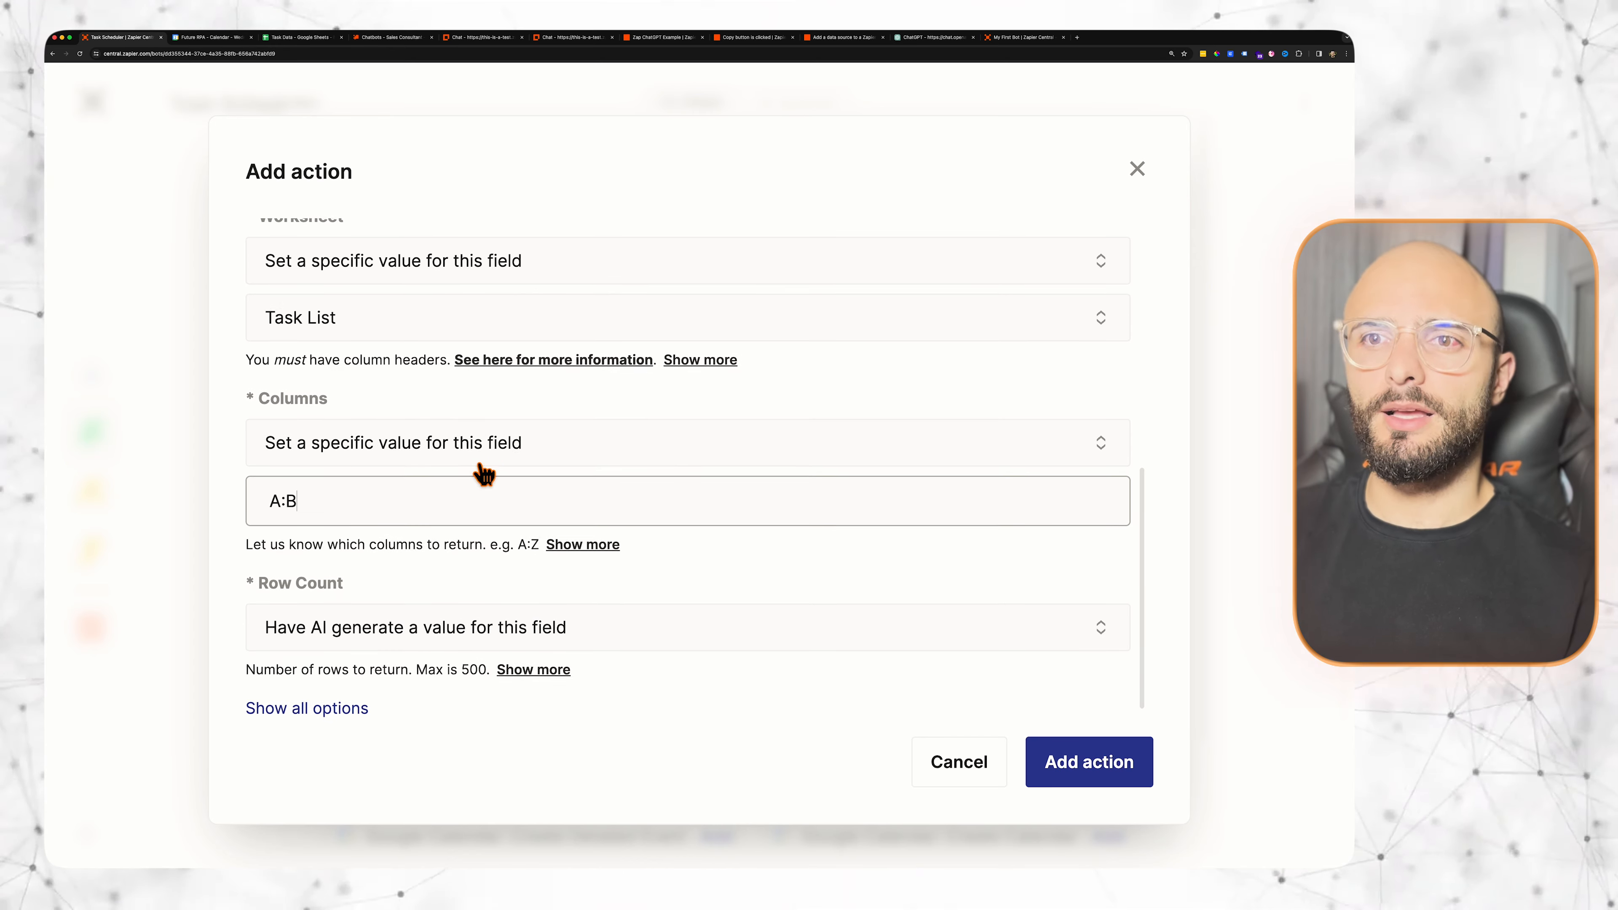
pyautogui.click(394, 638)
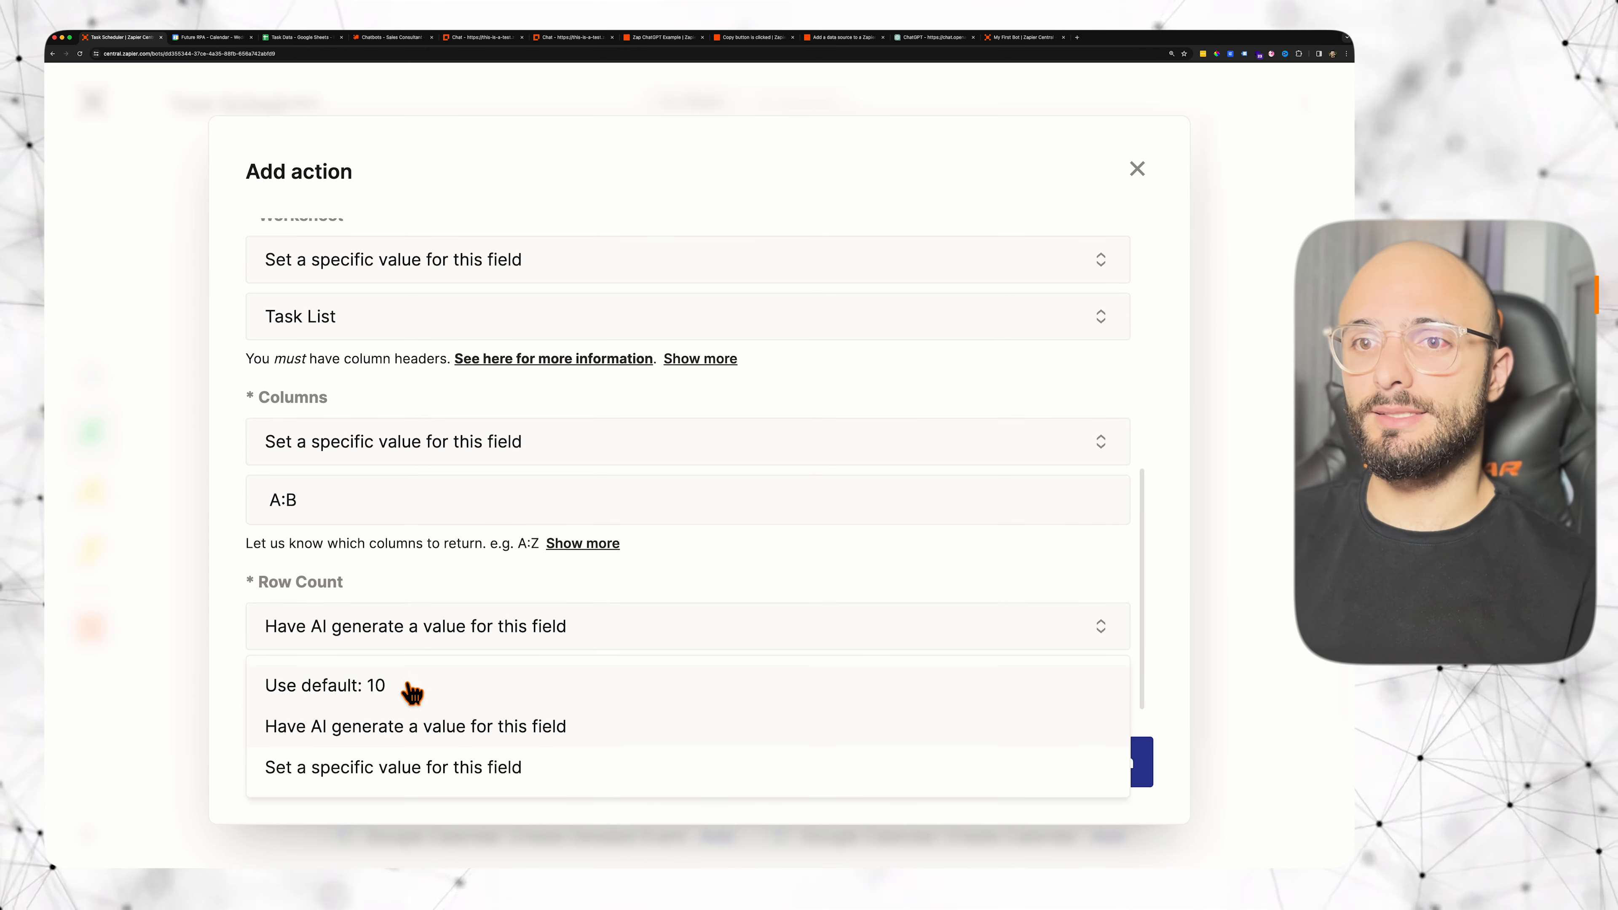
pyautogui.click(358, 768)
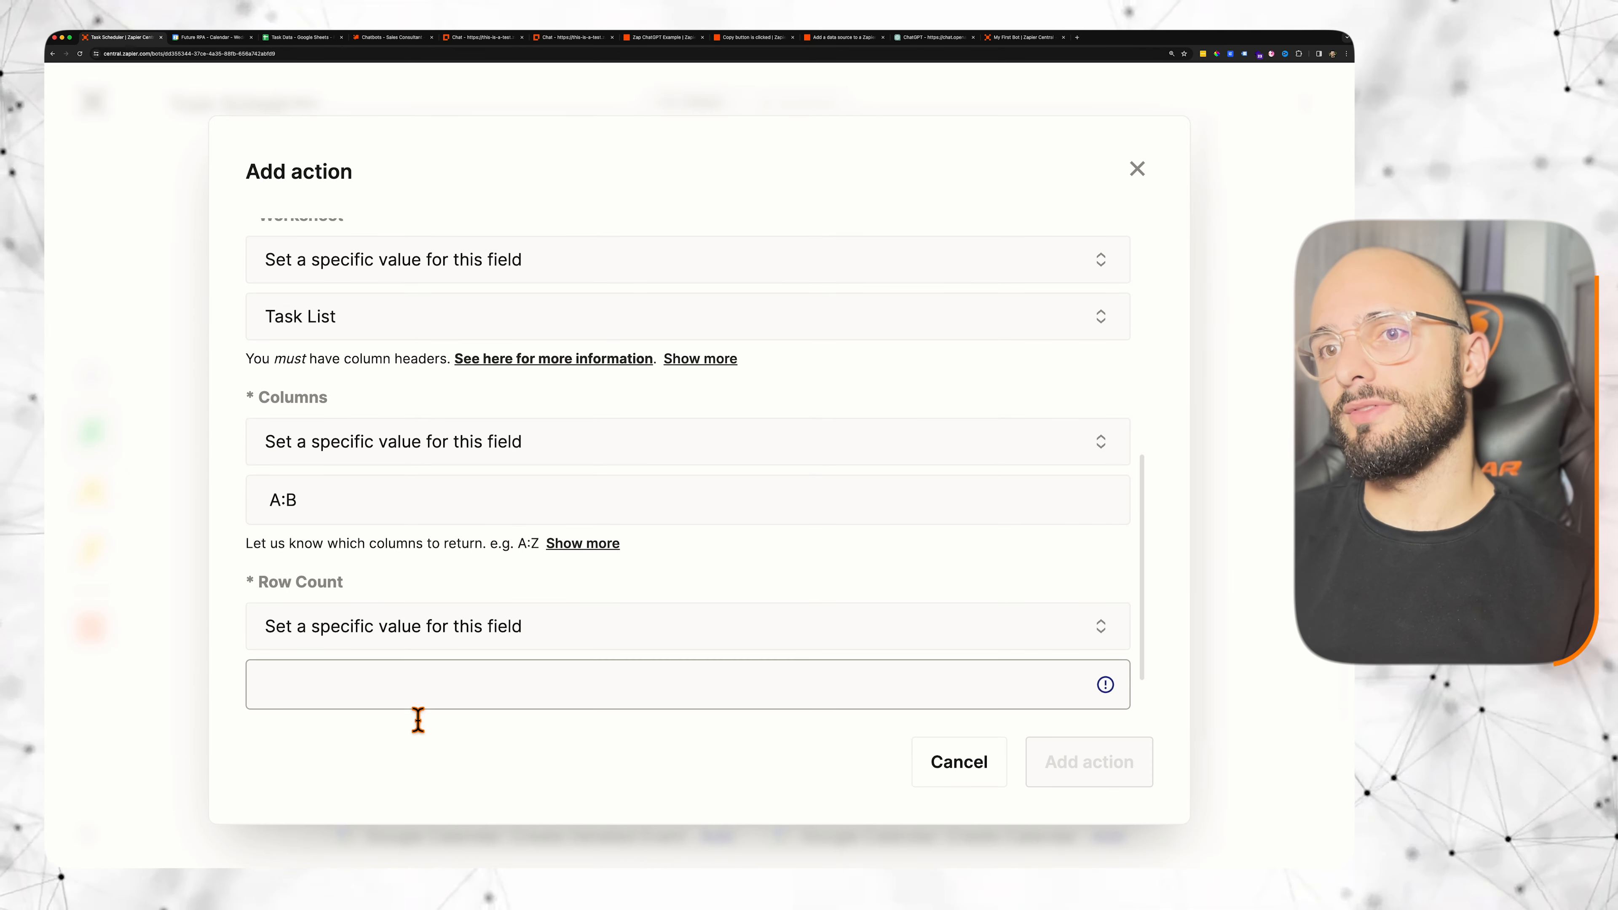
pyautogui.scroll(-2, 411, 701)
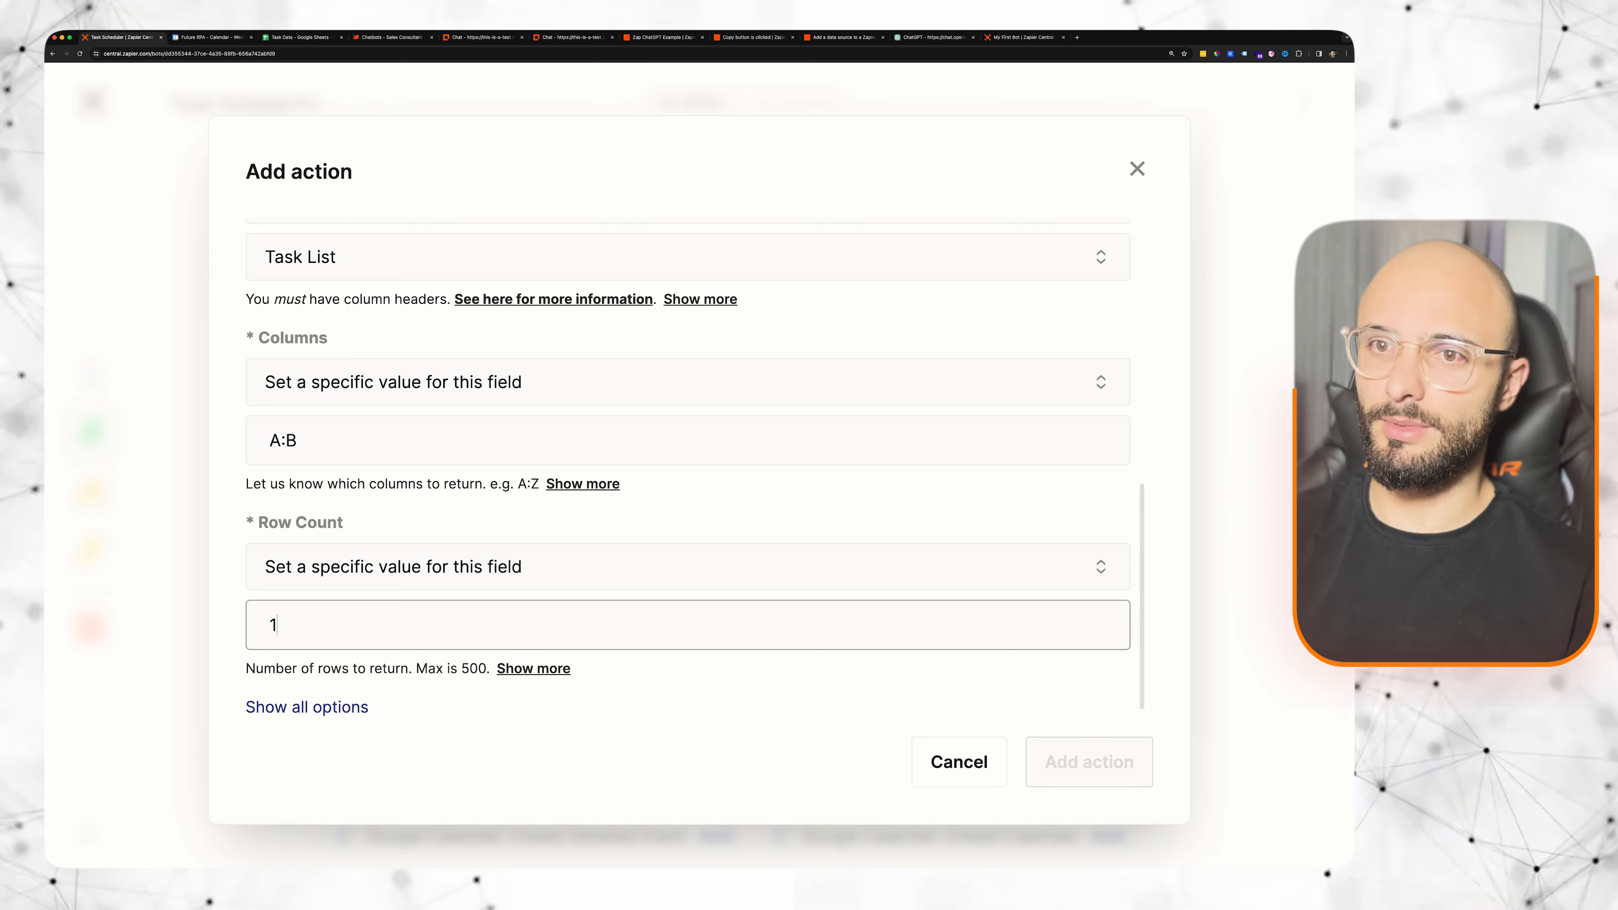
pyautogui.click(421, 693)
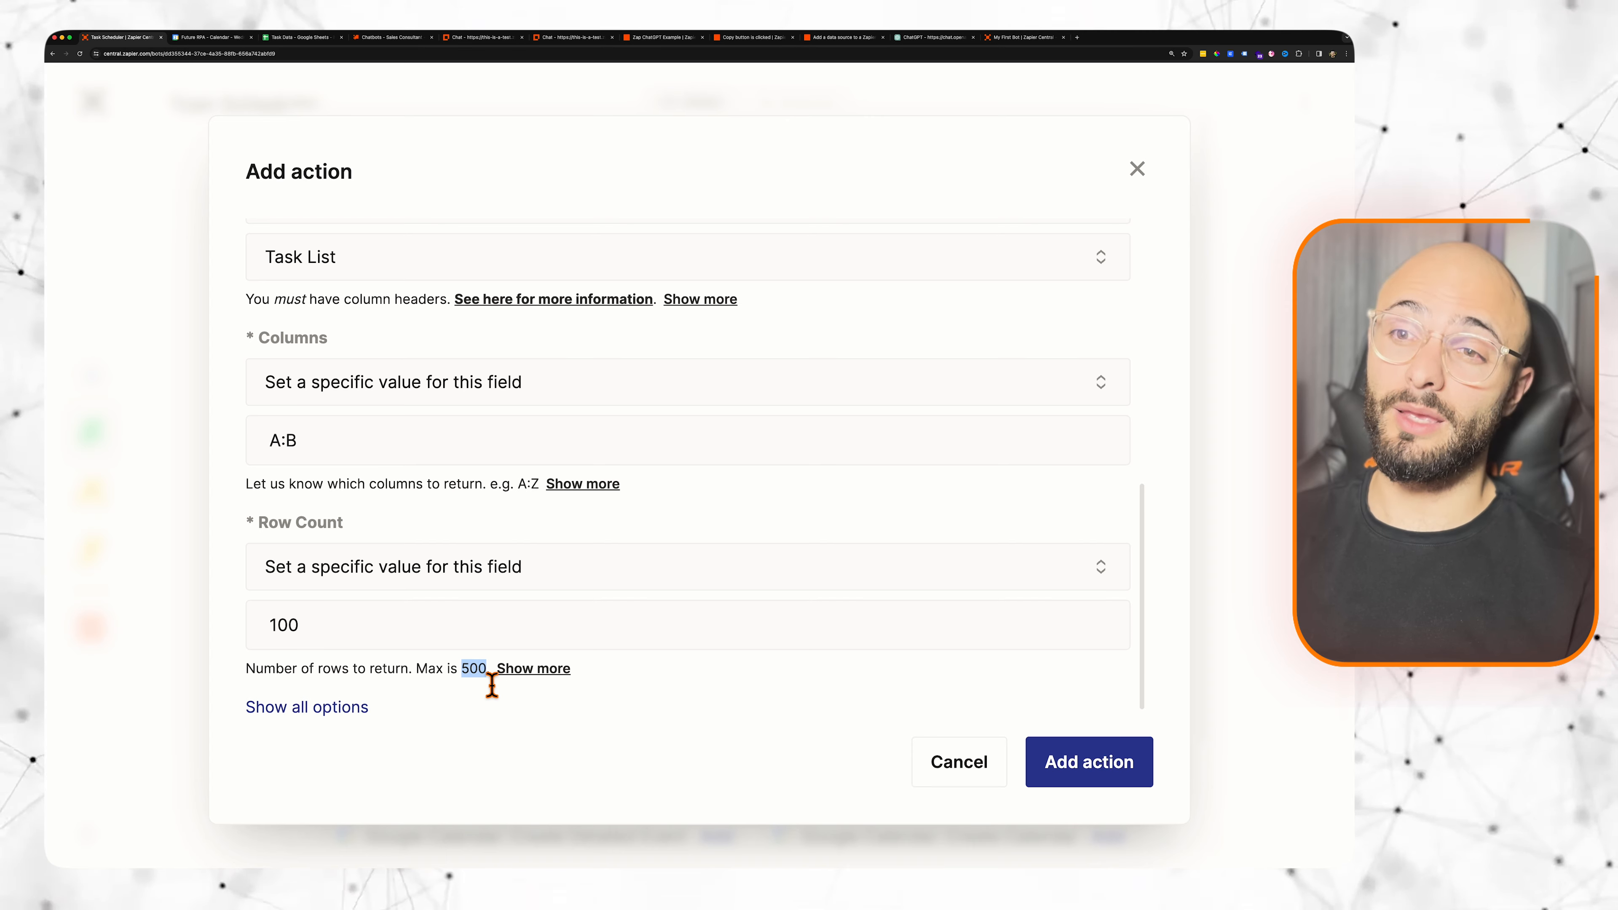
# Step: Show all options of the action and set Drive to the specific value My Google Drive
pyautogui.click(285, 710)
pyautogui.scroll(-6, 398, 697)
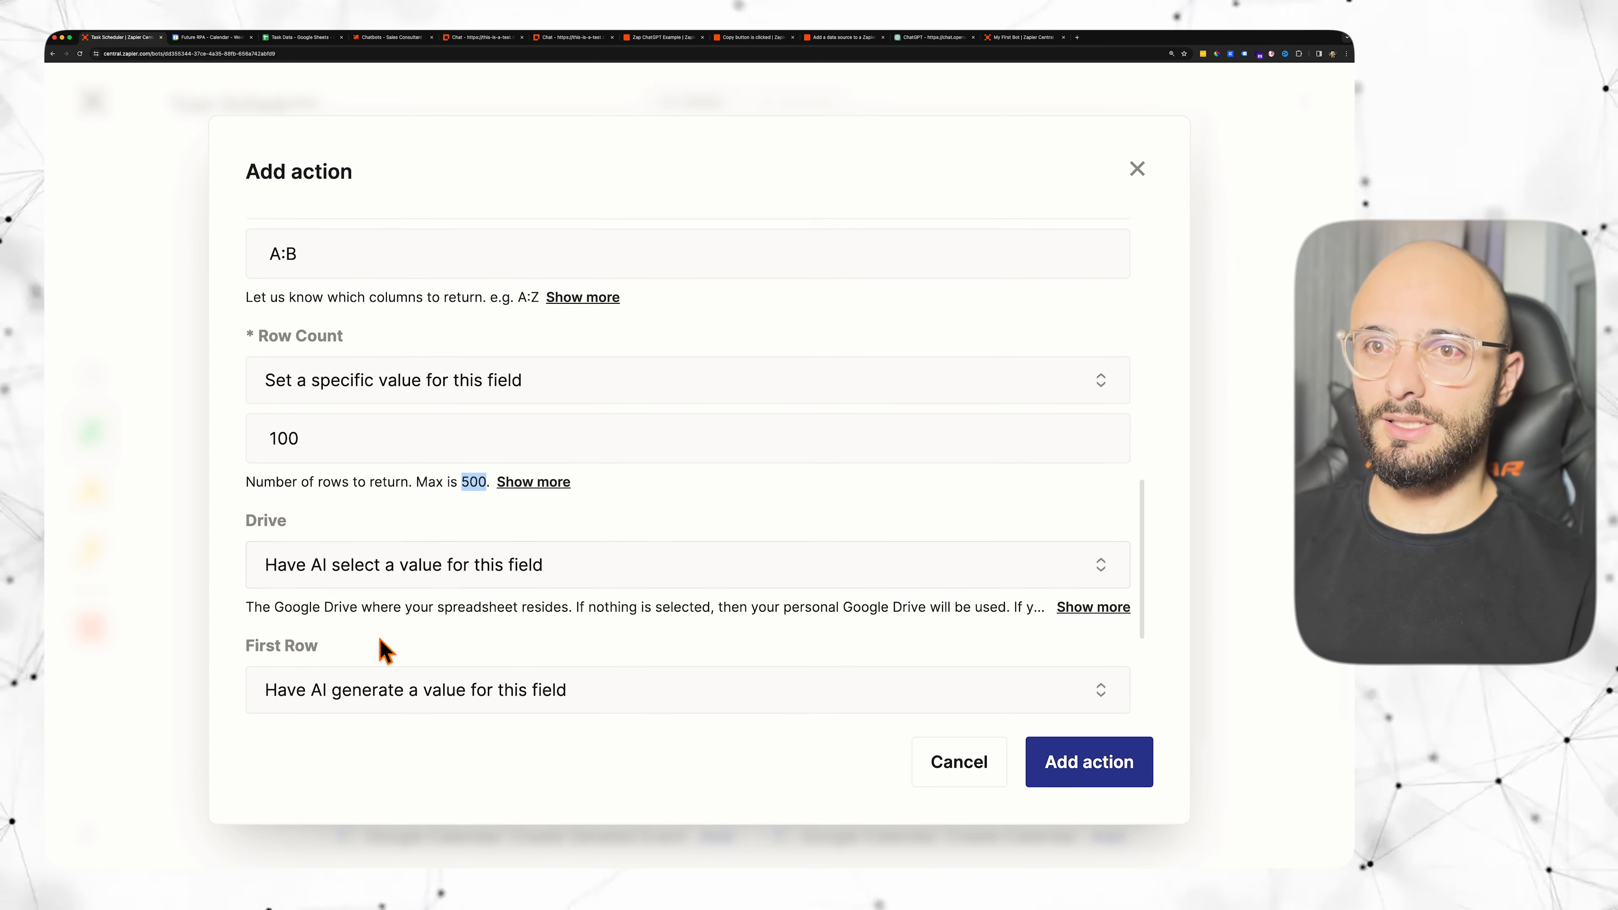
pyautogui.click(308, 385)
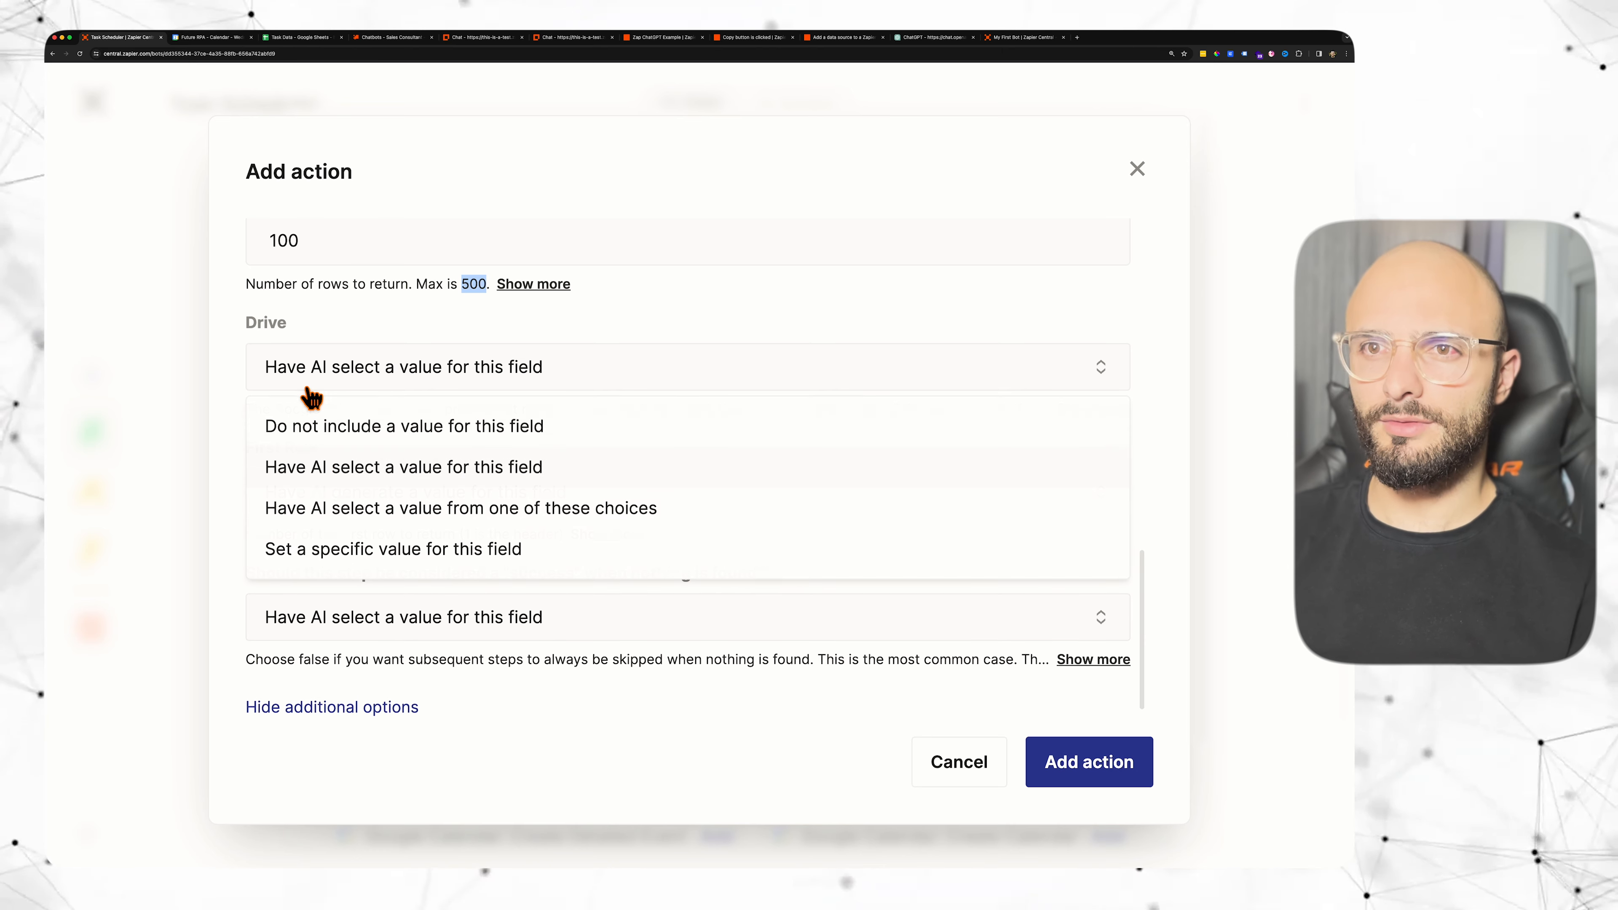
pyautogui.click(353, 549)
pyautogui.click(364, 459)
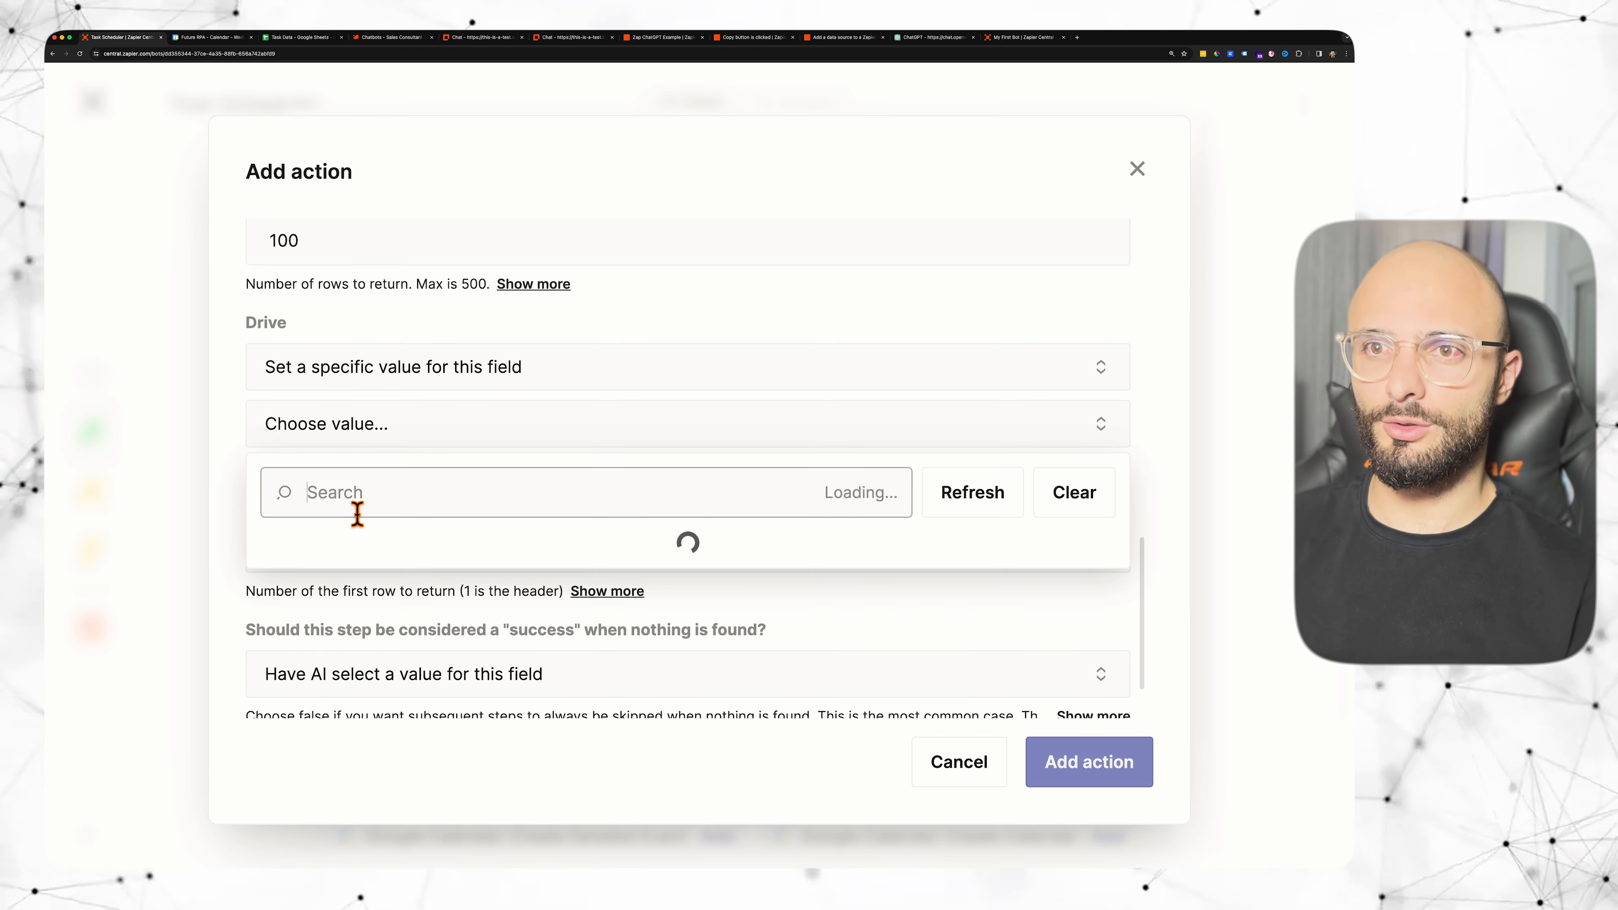
pyautogui.click(389, 549)
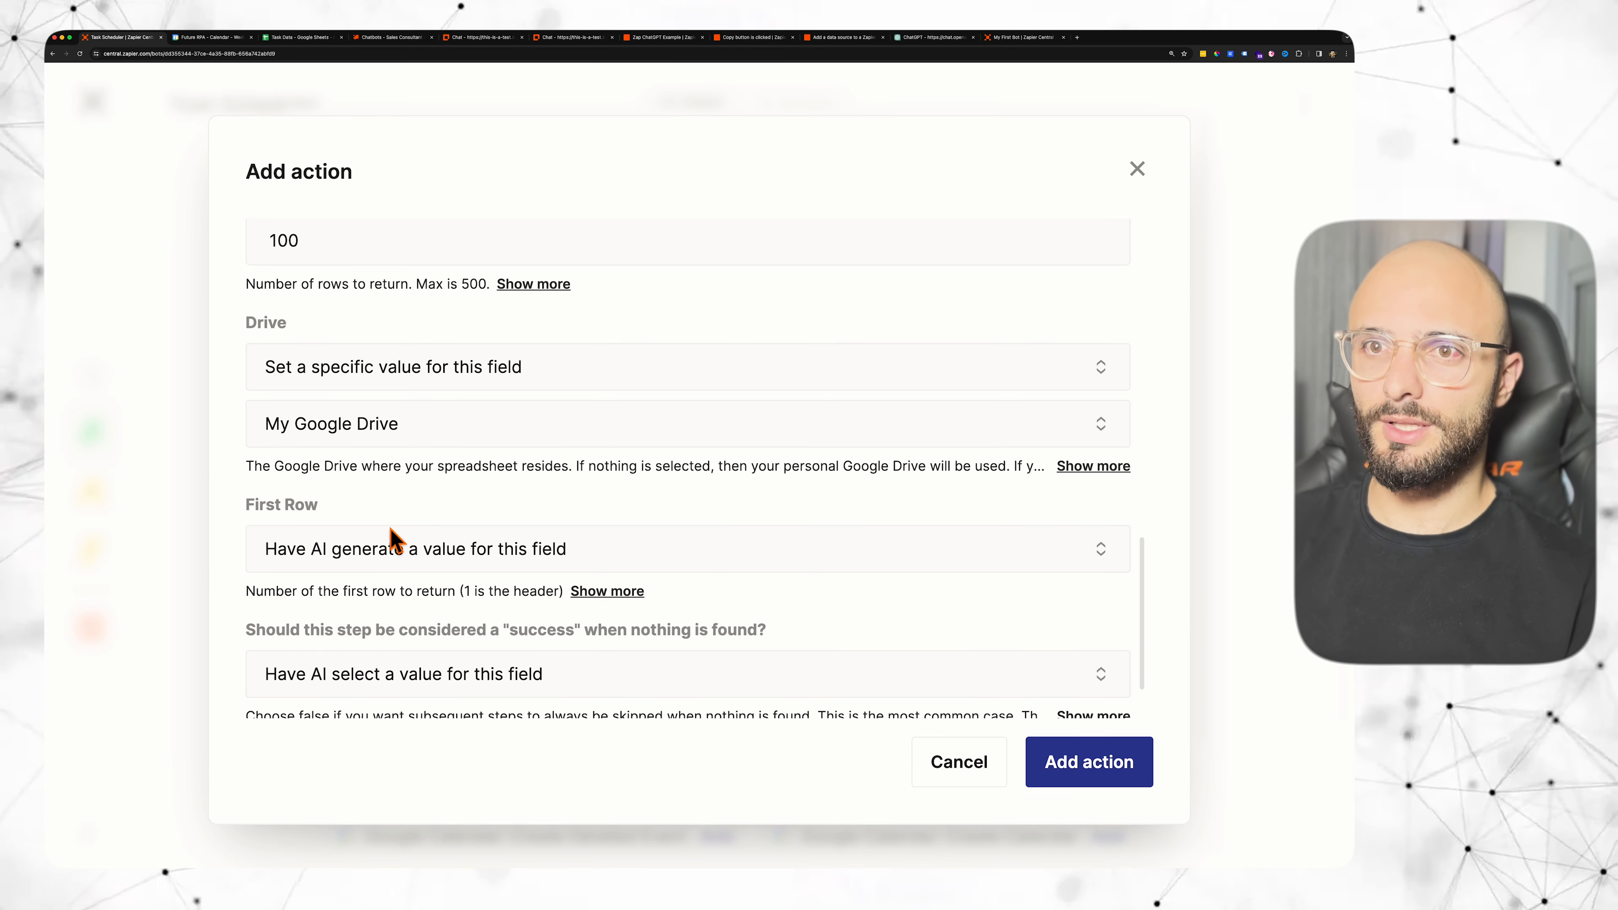
# Step: Set First Row to its default of 2, checking the sheet's header row, and the nothing-found "success" option to its default of False
pyautogui.click(347, 561)
pyautogui.click(332, 621)
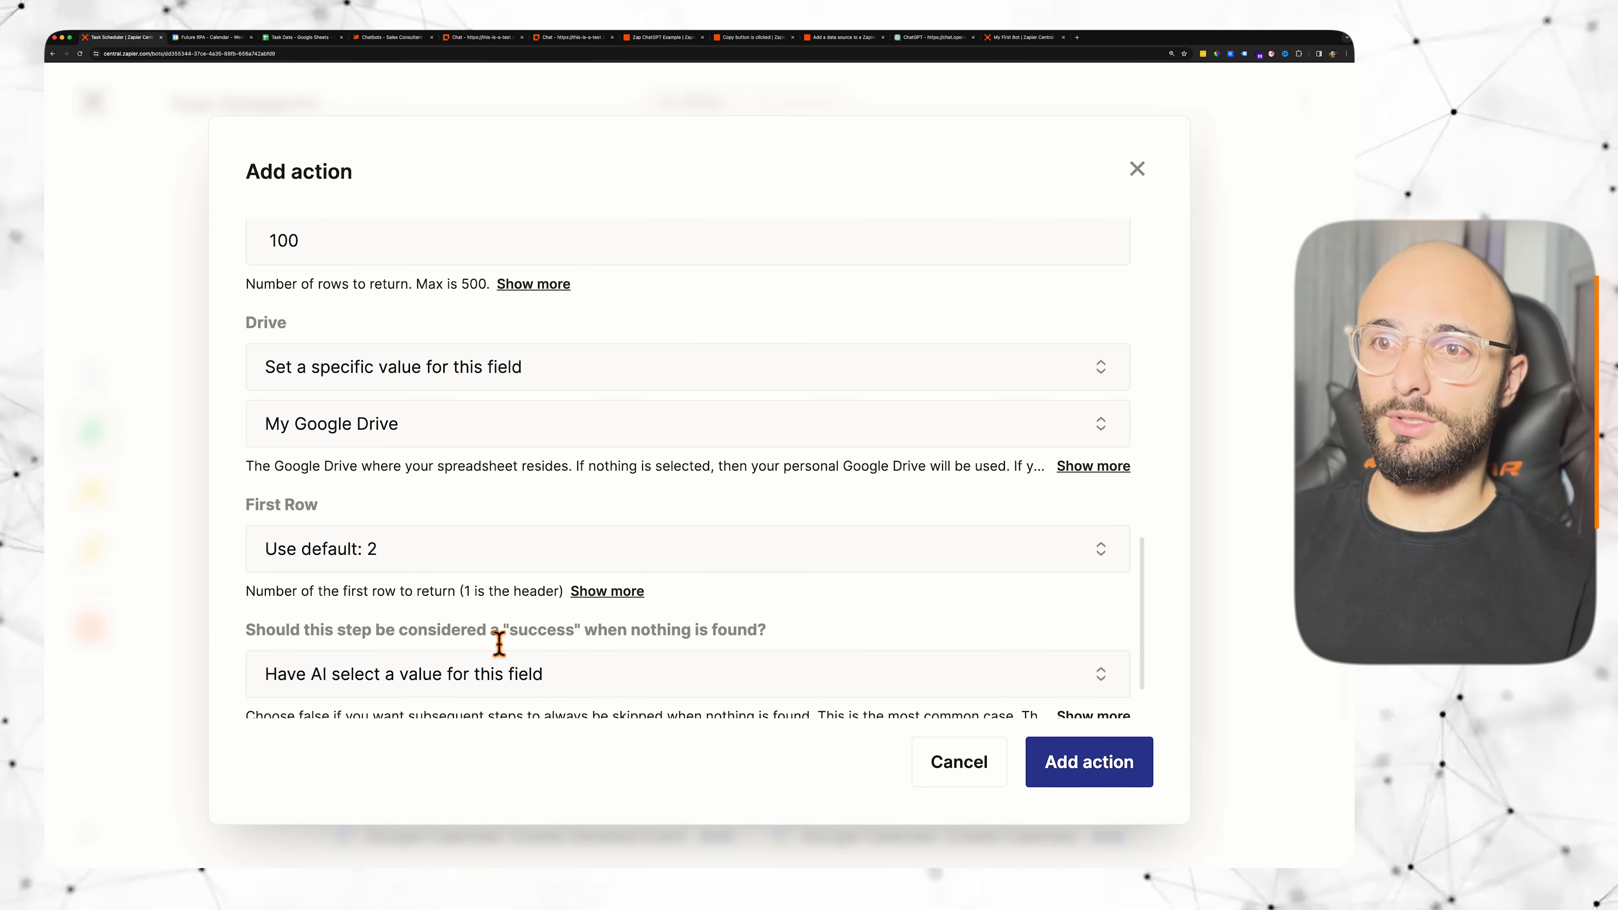
pyautogui.moveTo(464, 591); pyautogui.dragTo(564, 591)
pyautogui.click(299, 37)
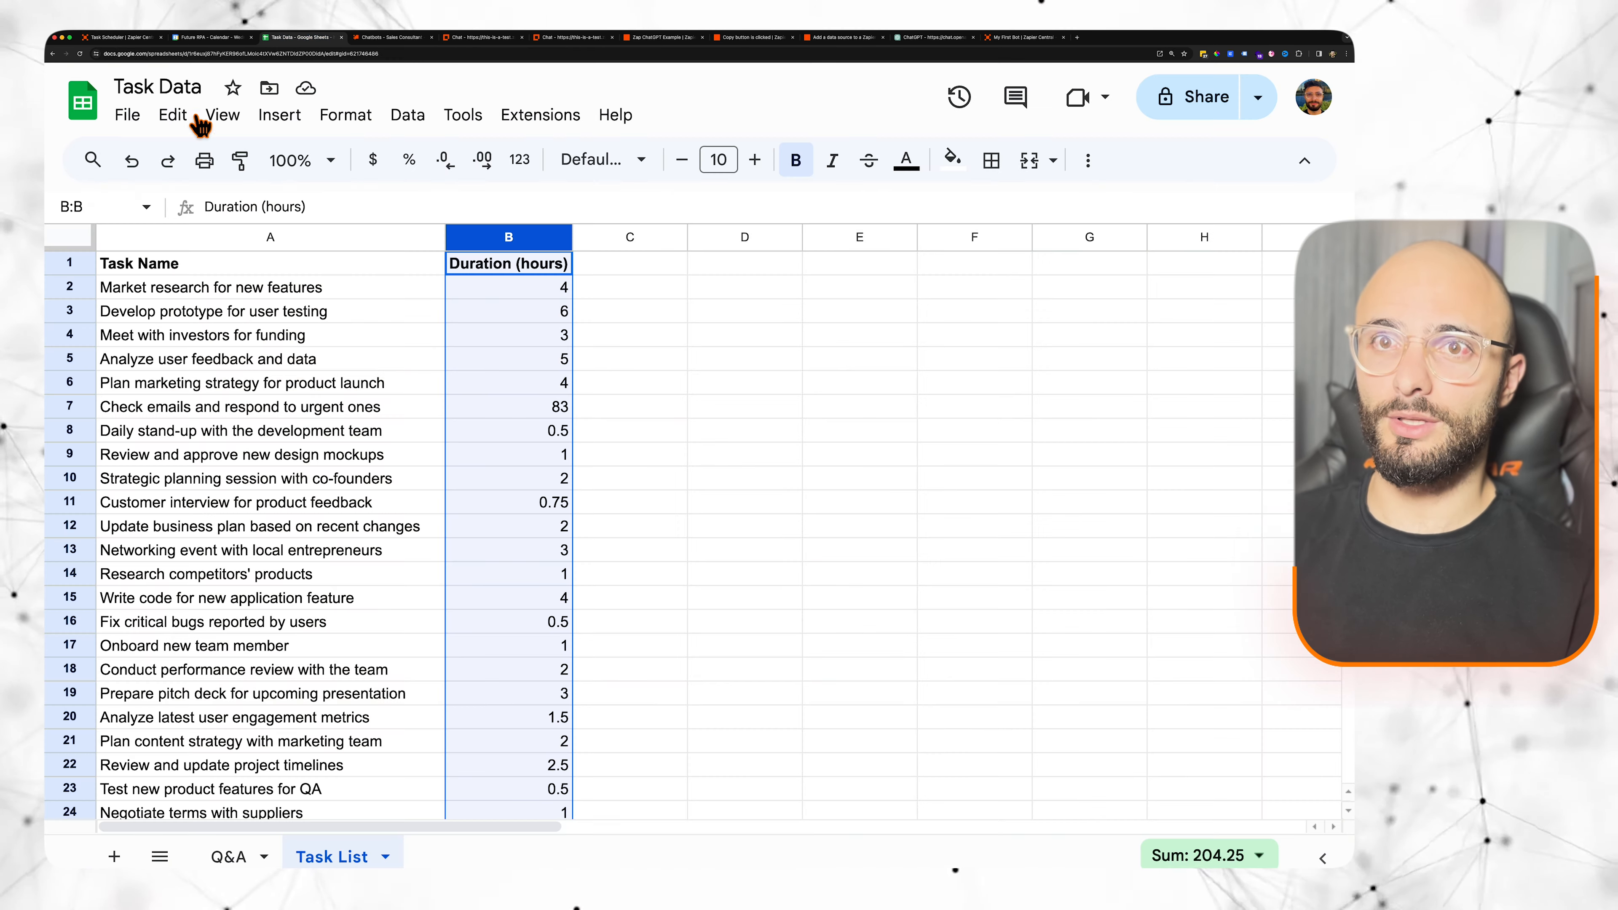
pyautogui.click(70, 262)
pyautogui.click(76, 288)
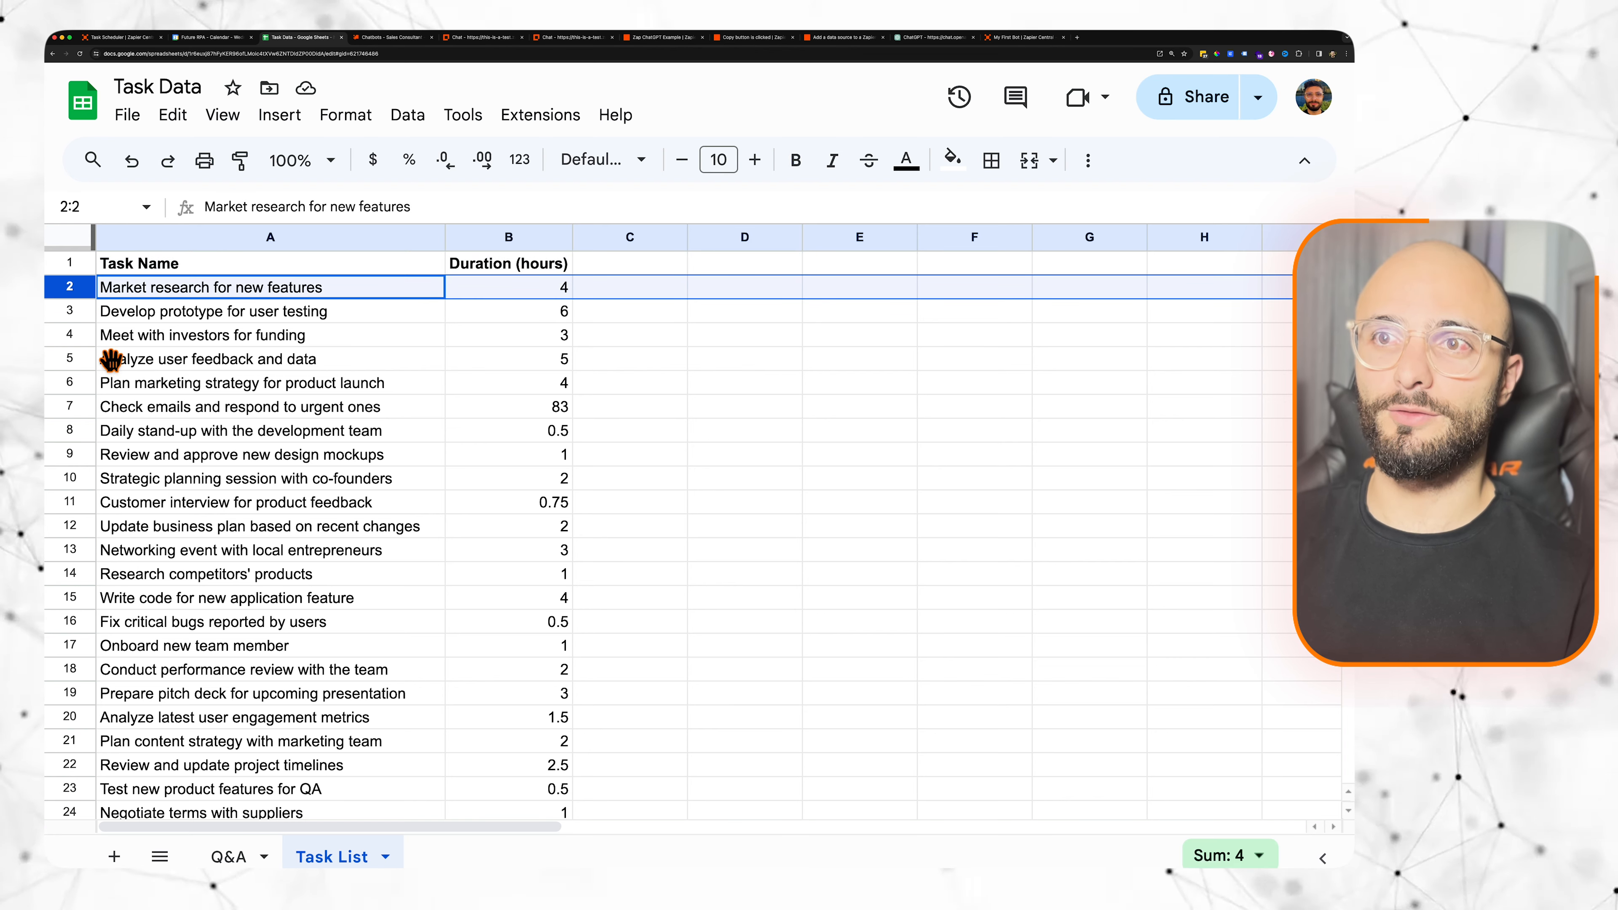
pyautogui.click(121, 37)
pyautogui.scroll(-2, 381, 599)
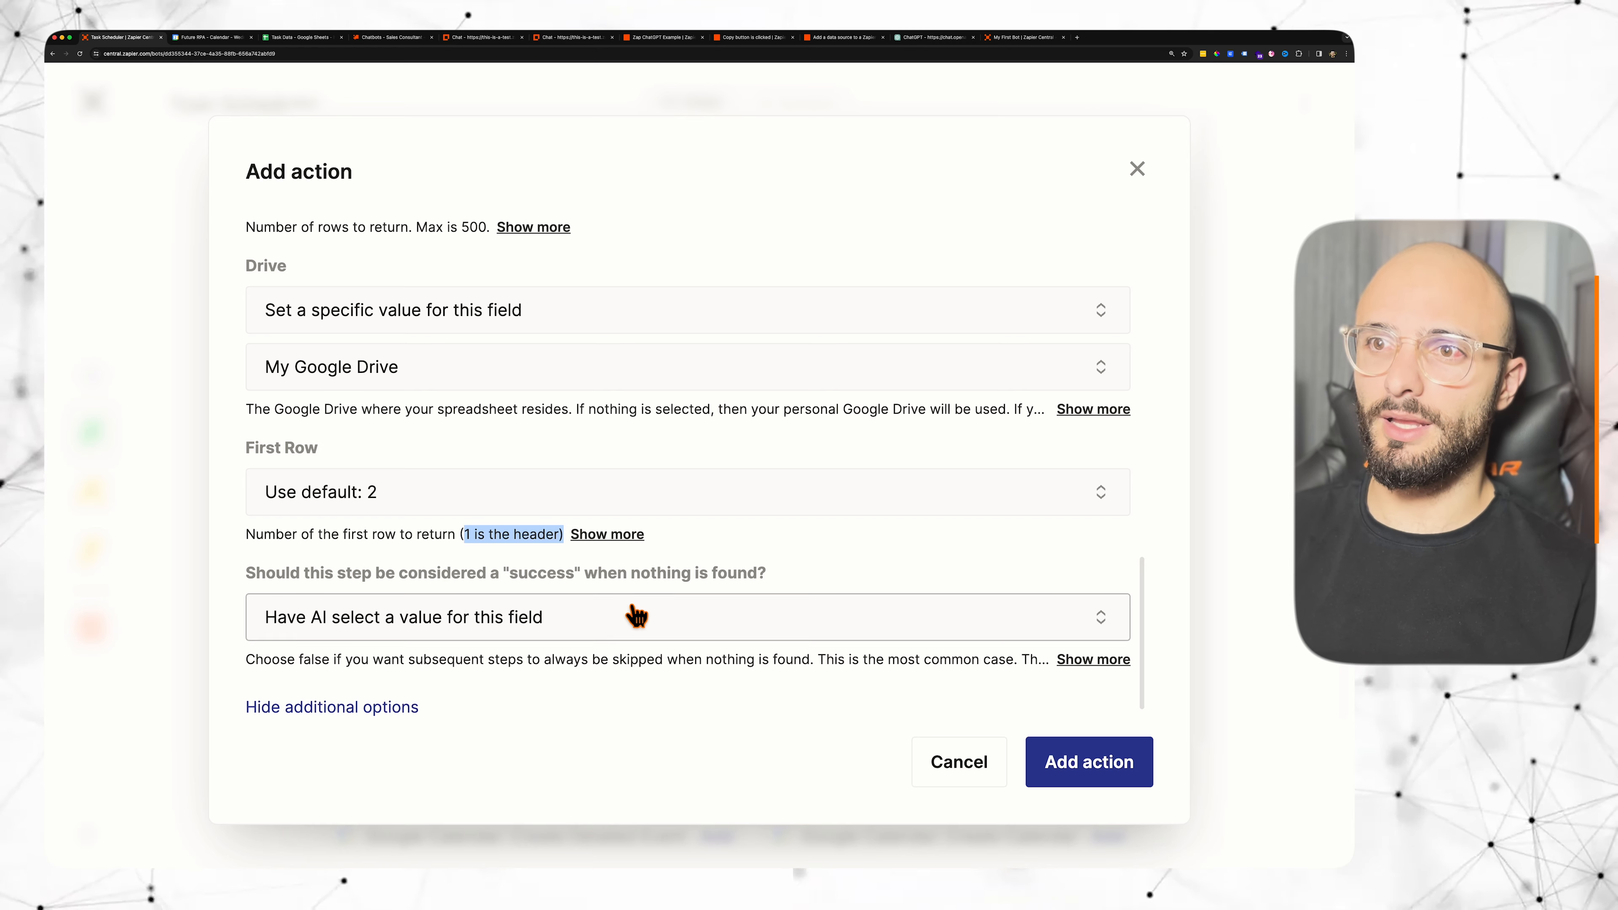
pyautogui.click(566, 631)
pyautogui.click(414, 678)
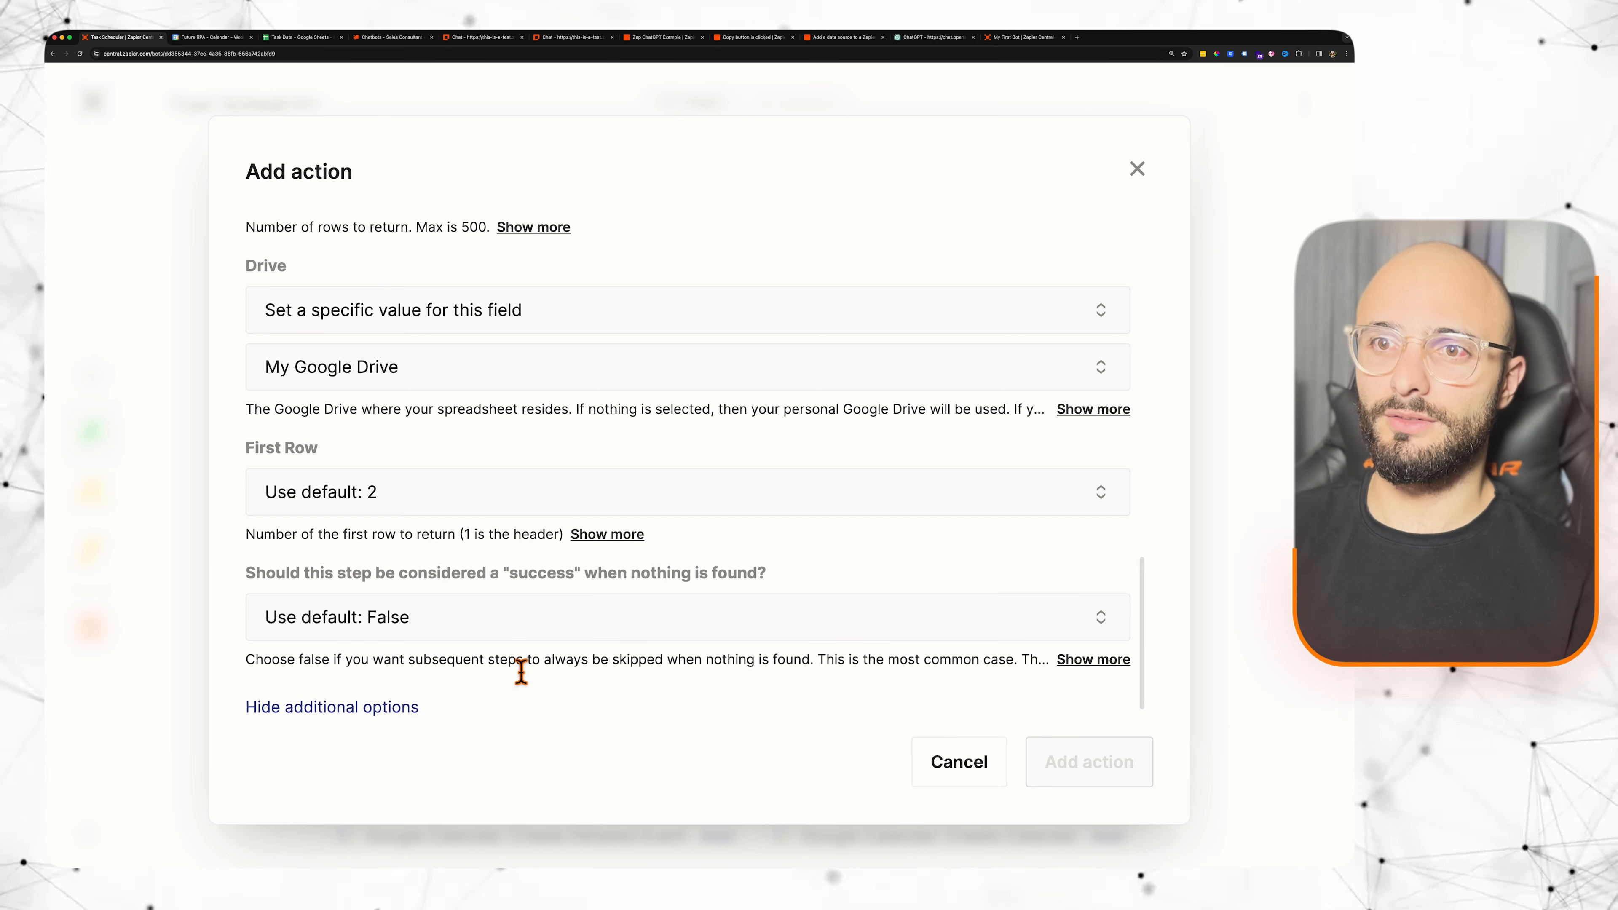
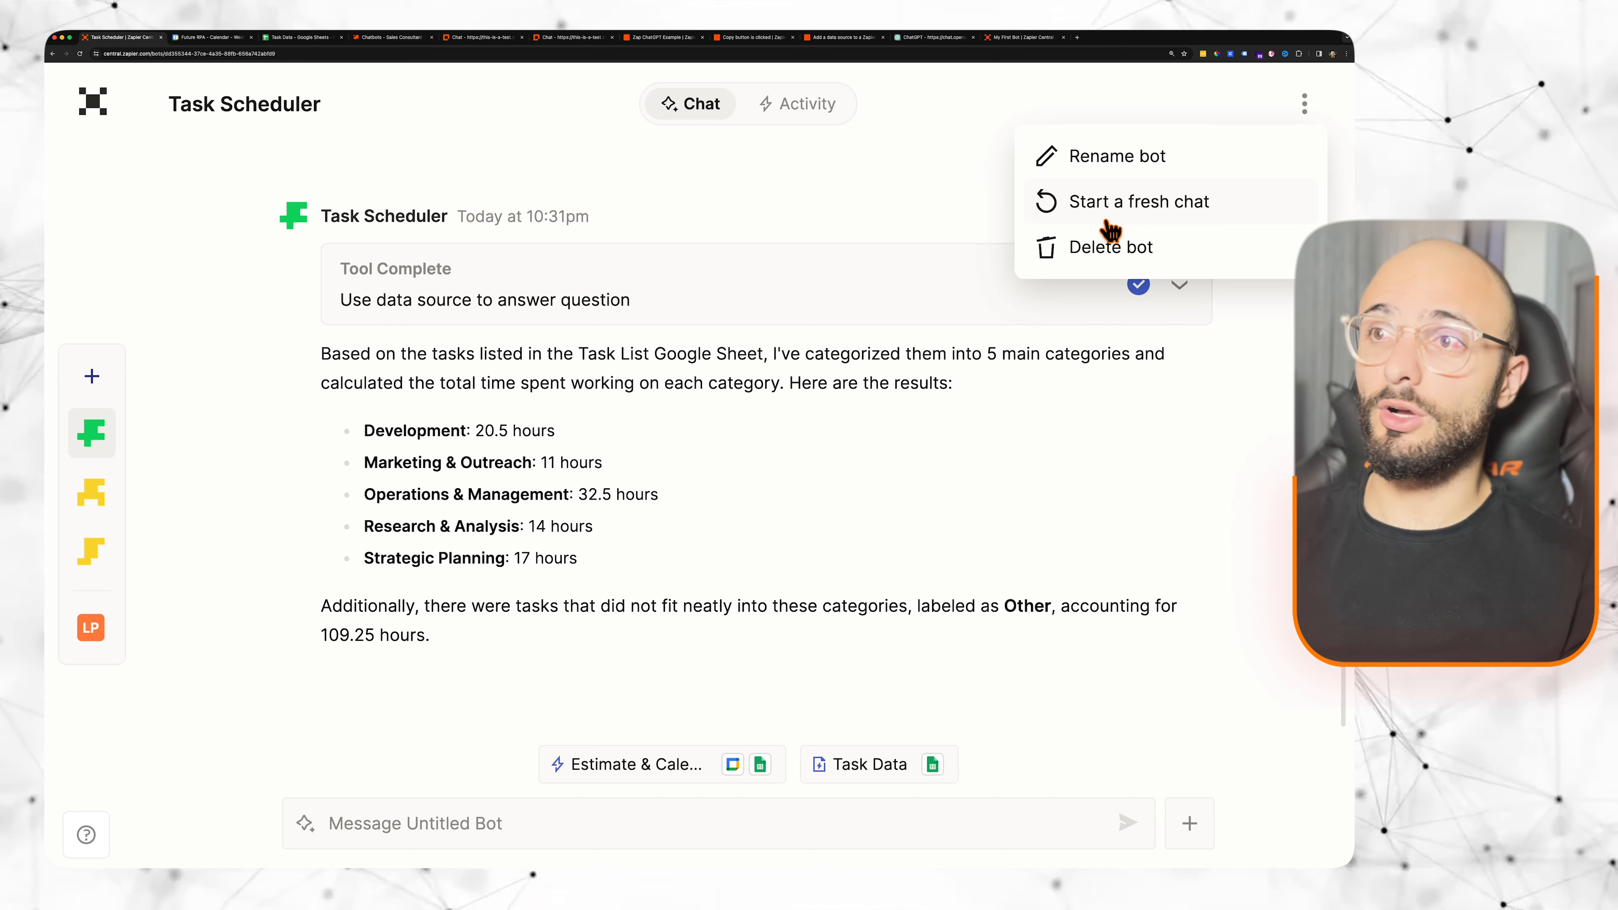
# Step: Start a fresh chat with the Task Scheduler bot and begin a message with Schedule task: """
pyautogui.click(1108, 230)
pyautogui.click(799, 540)
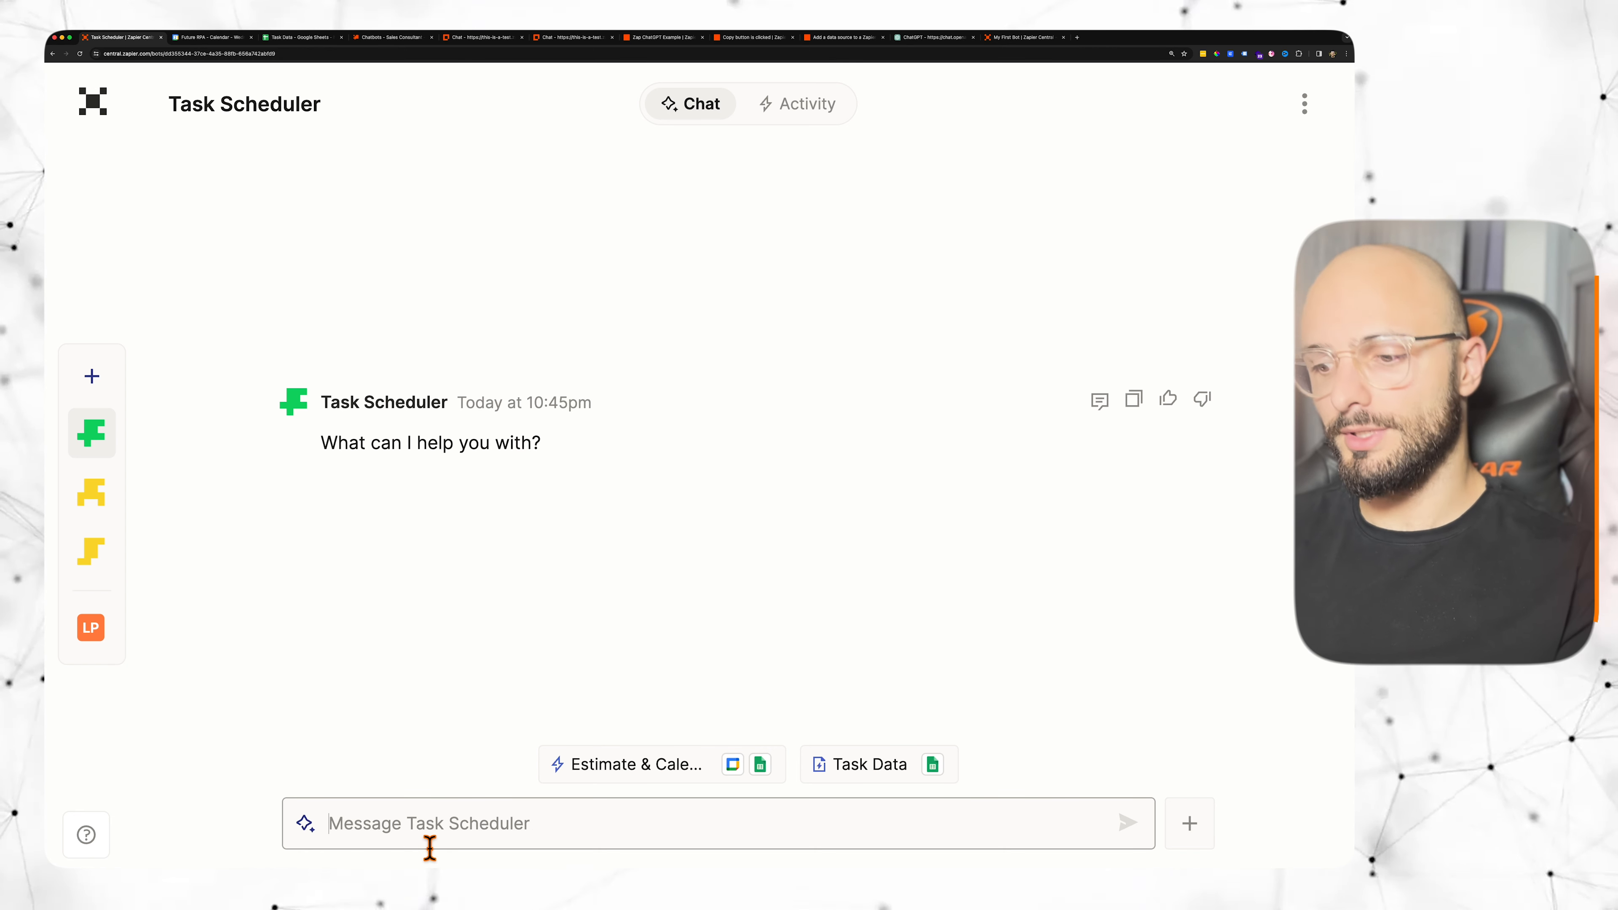
pyautogui.write('Sche')
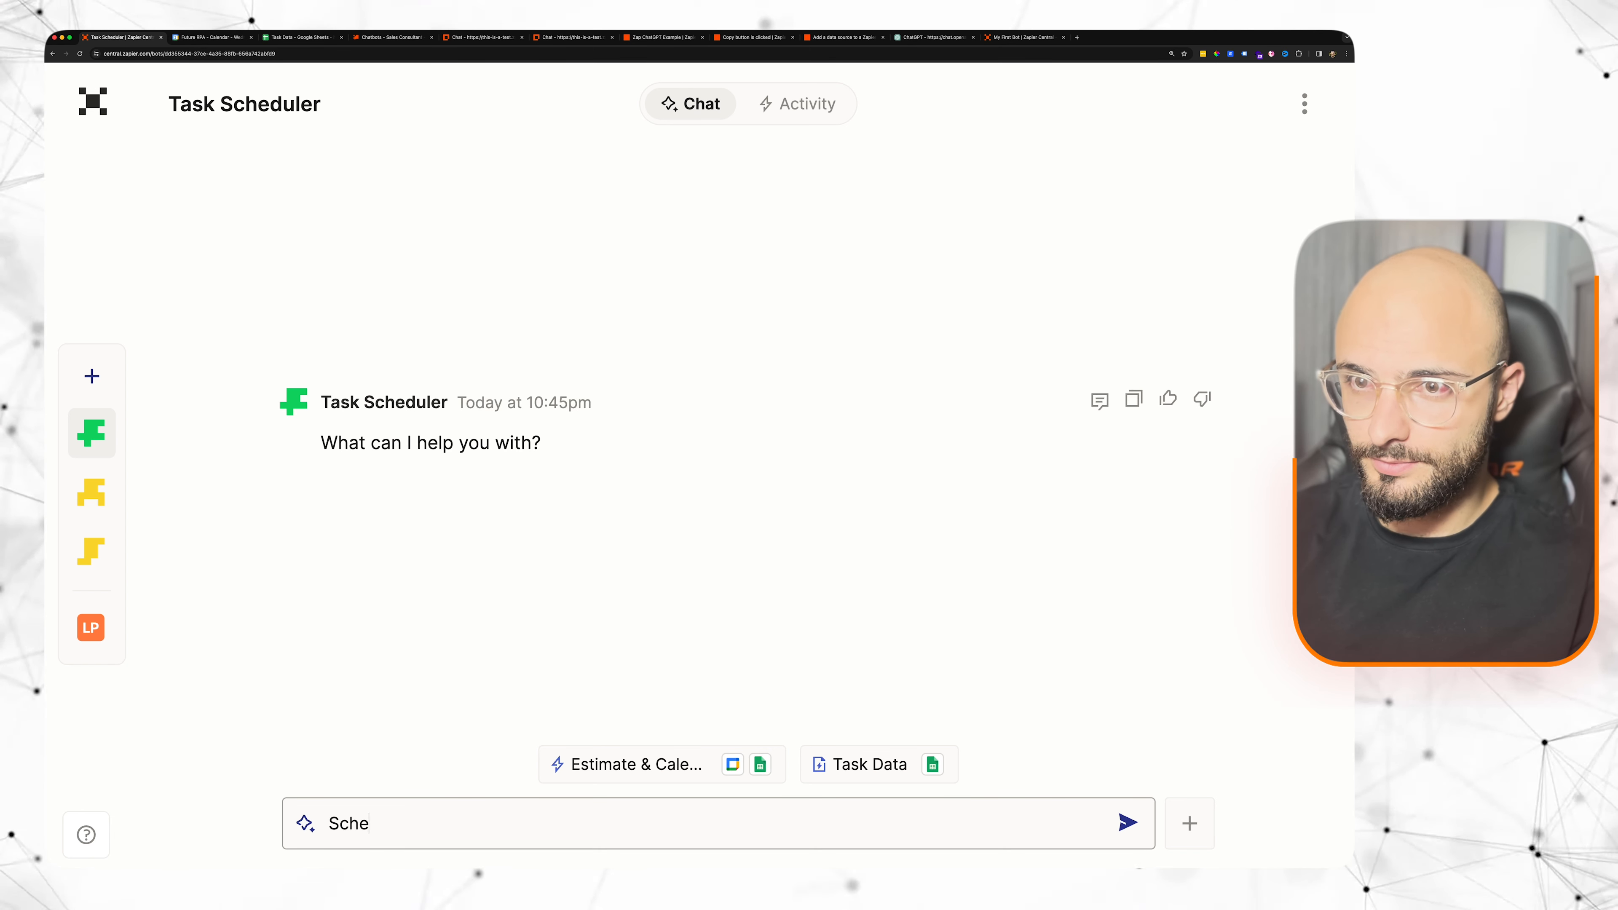
pyautogui.write('dule task: ')
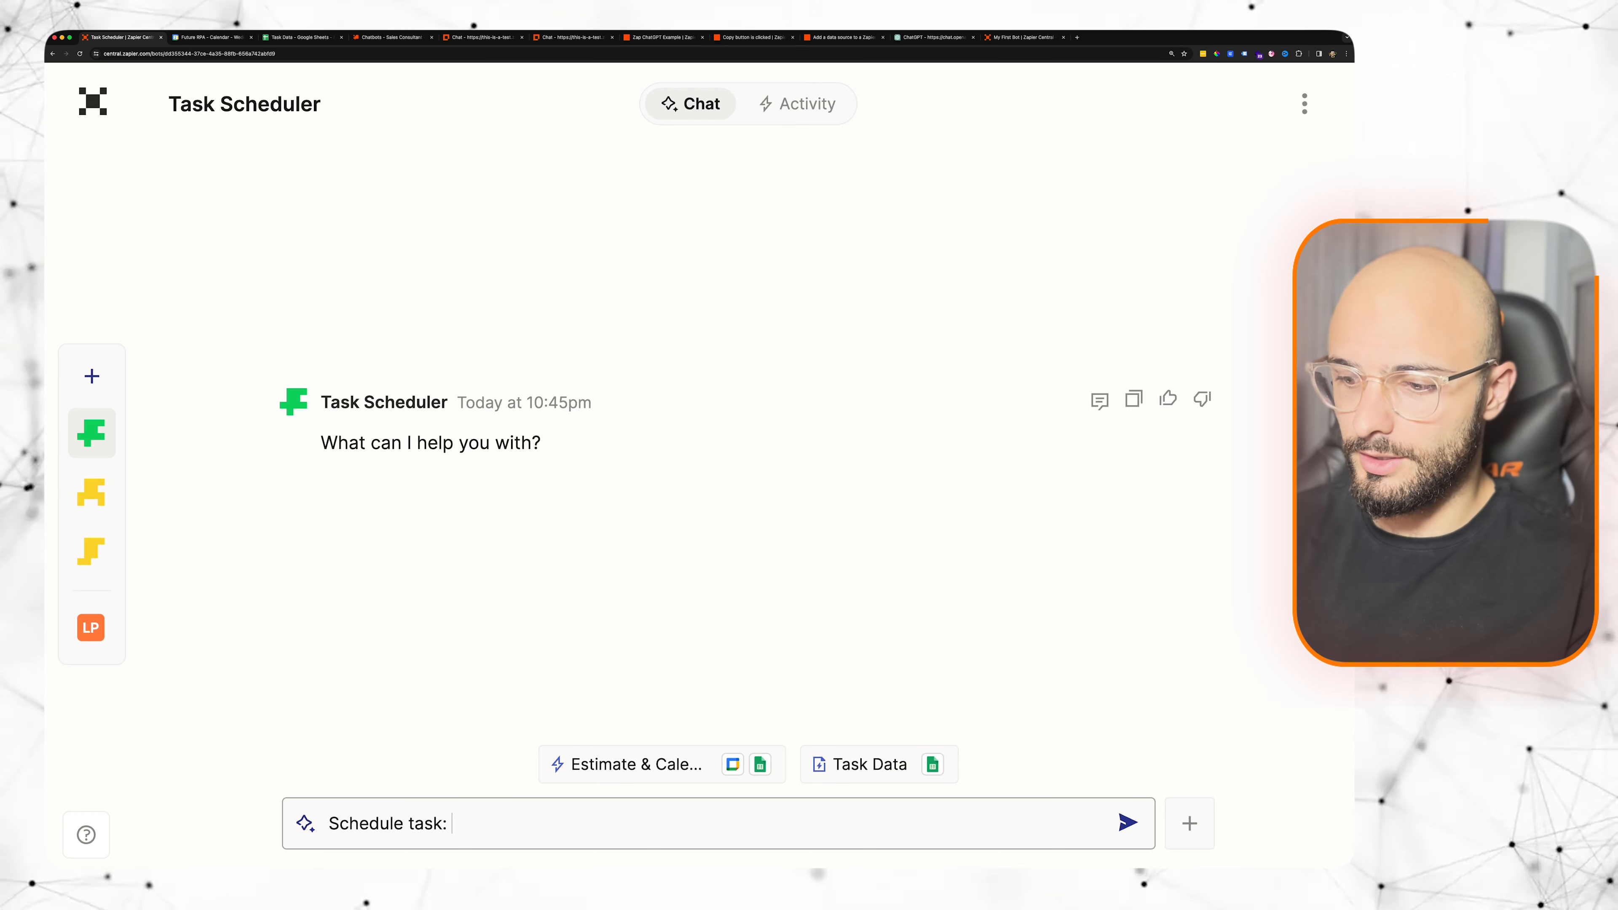
pyautogui.write('"')
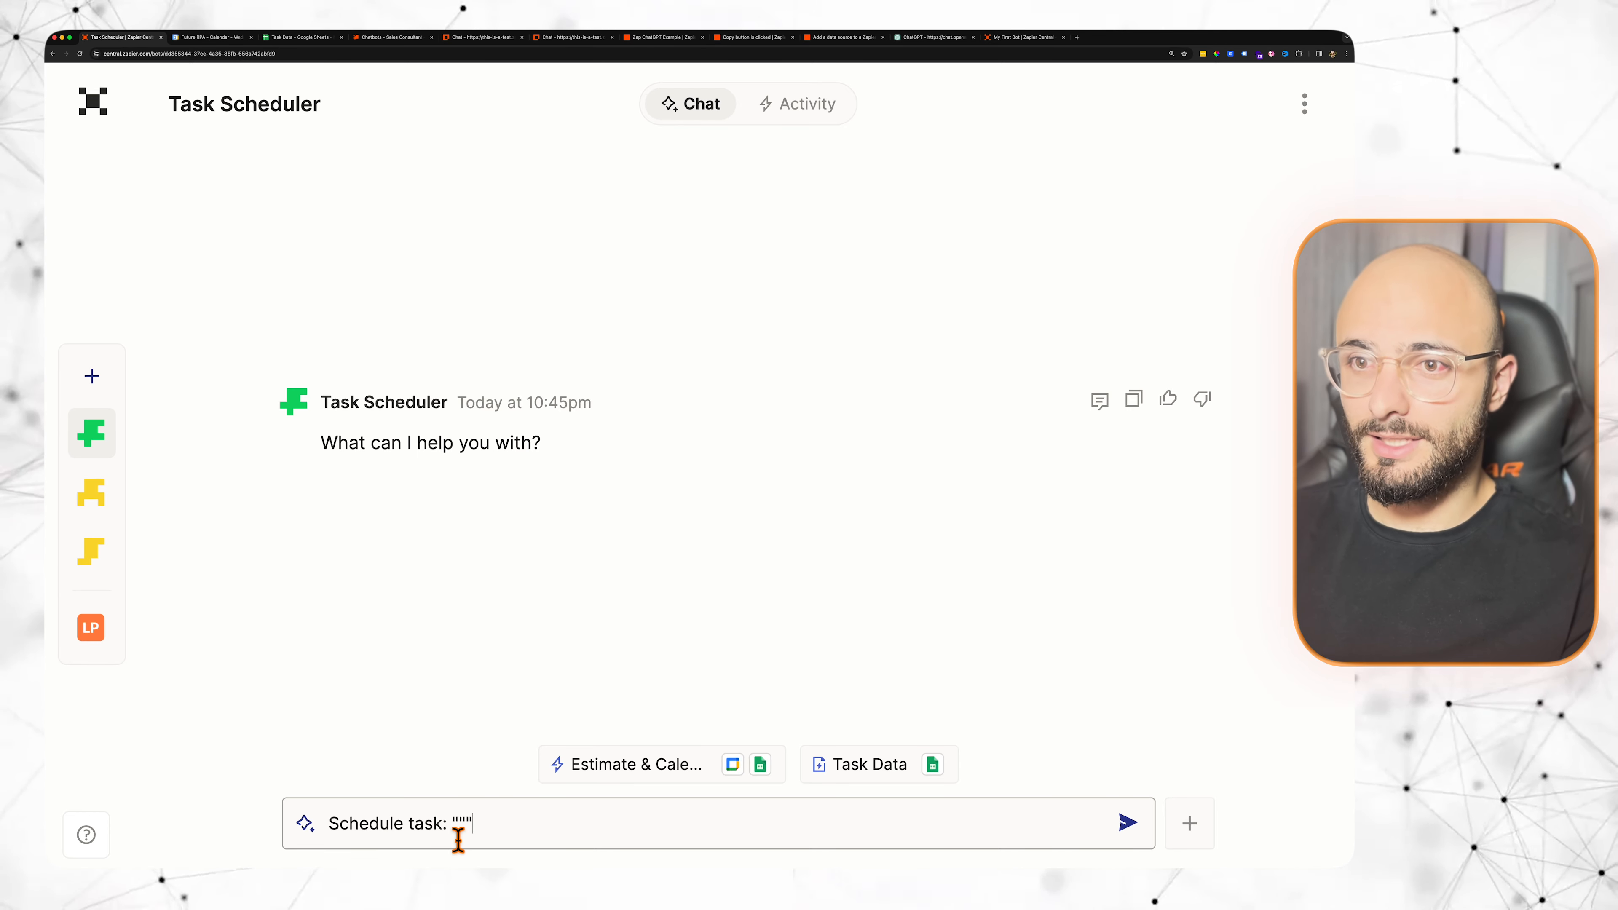
# Step: Check the drafted message's opening against the trigger phrase in the Estimate & Calendar behavior, and return to the chat
pyautogui.moveTo(458, 839); pyautogui.dragTo(303, 828)
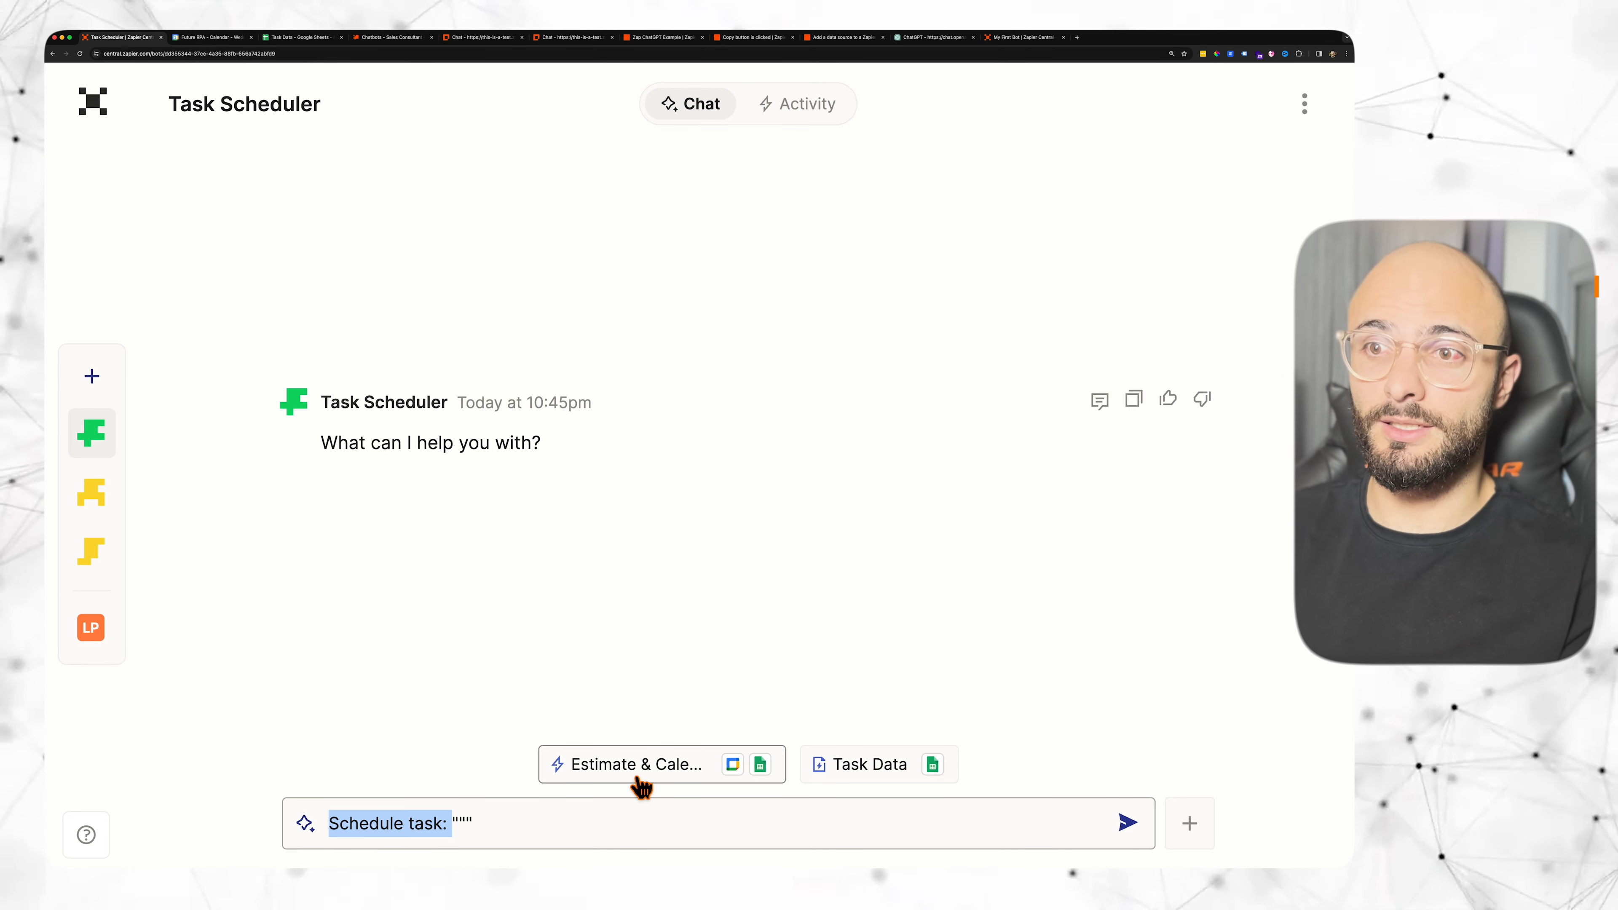
pyautogui.click(641, 785)
pyautogui.moveTo(469, 605); pyautogui.dragTo(331, 596)
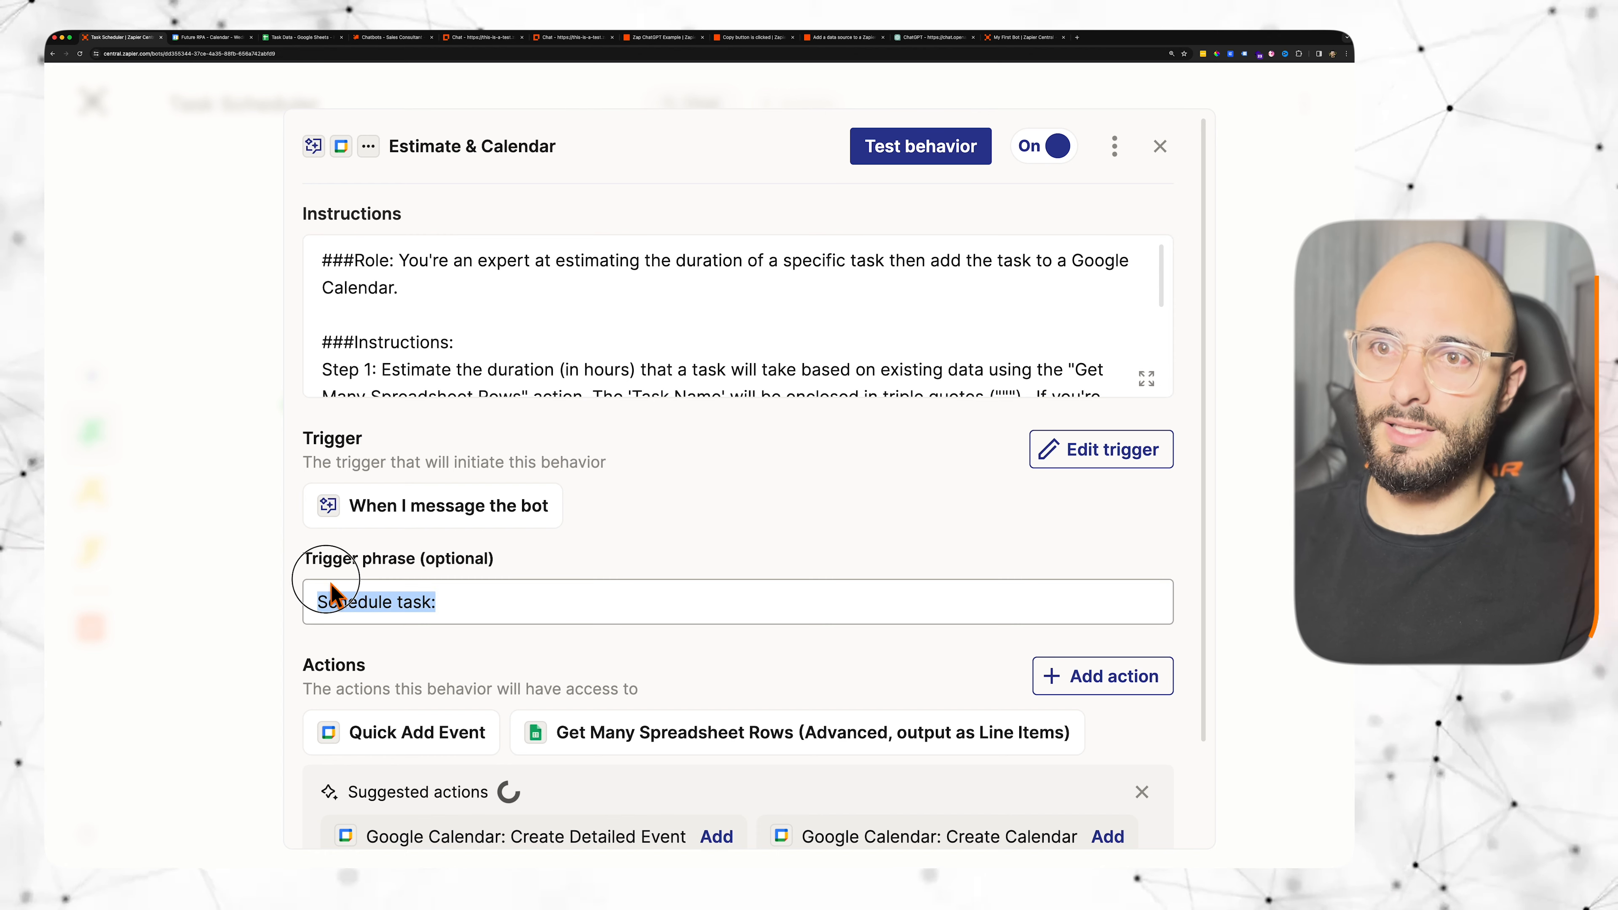
pyautogui.click(1160, 147)
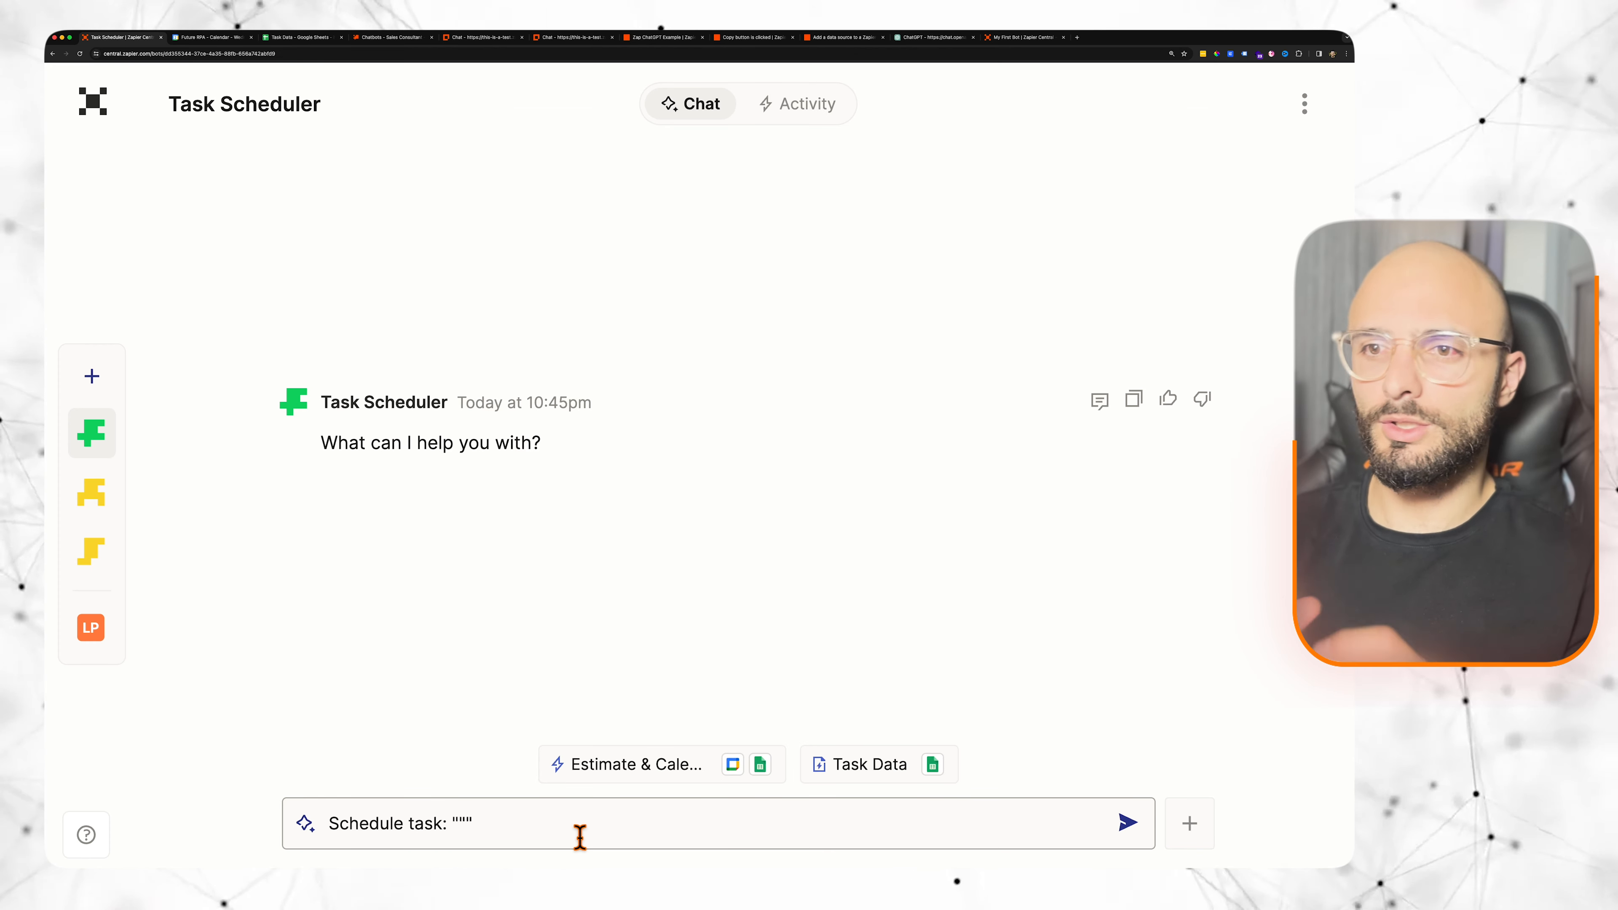
# Step: Complete the task message with plan strategy for lead generation""", add tomorrow at 3pm on a separate line, and send it to the bot
pyautogui.write('plan strategy for lead generation')
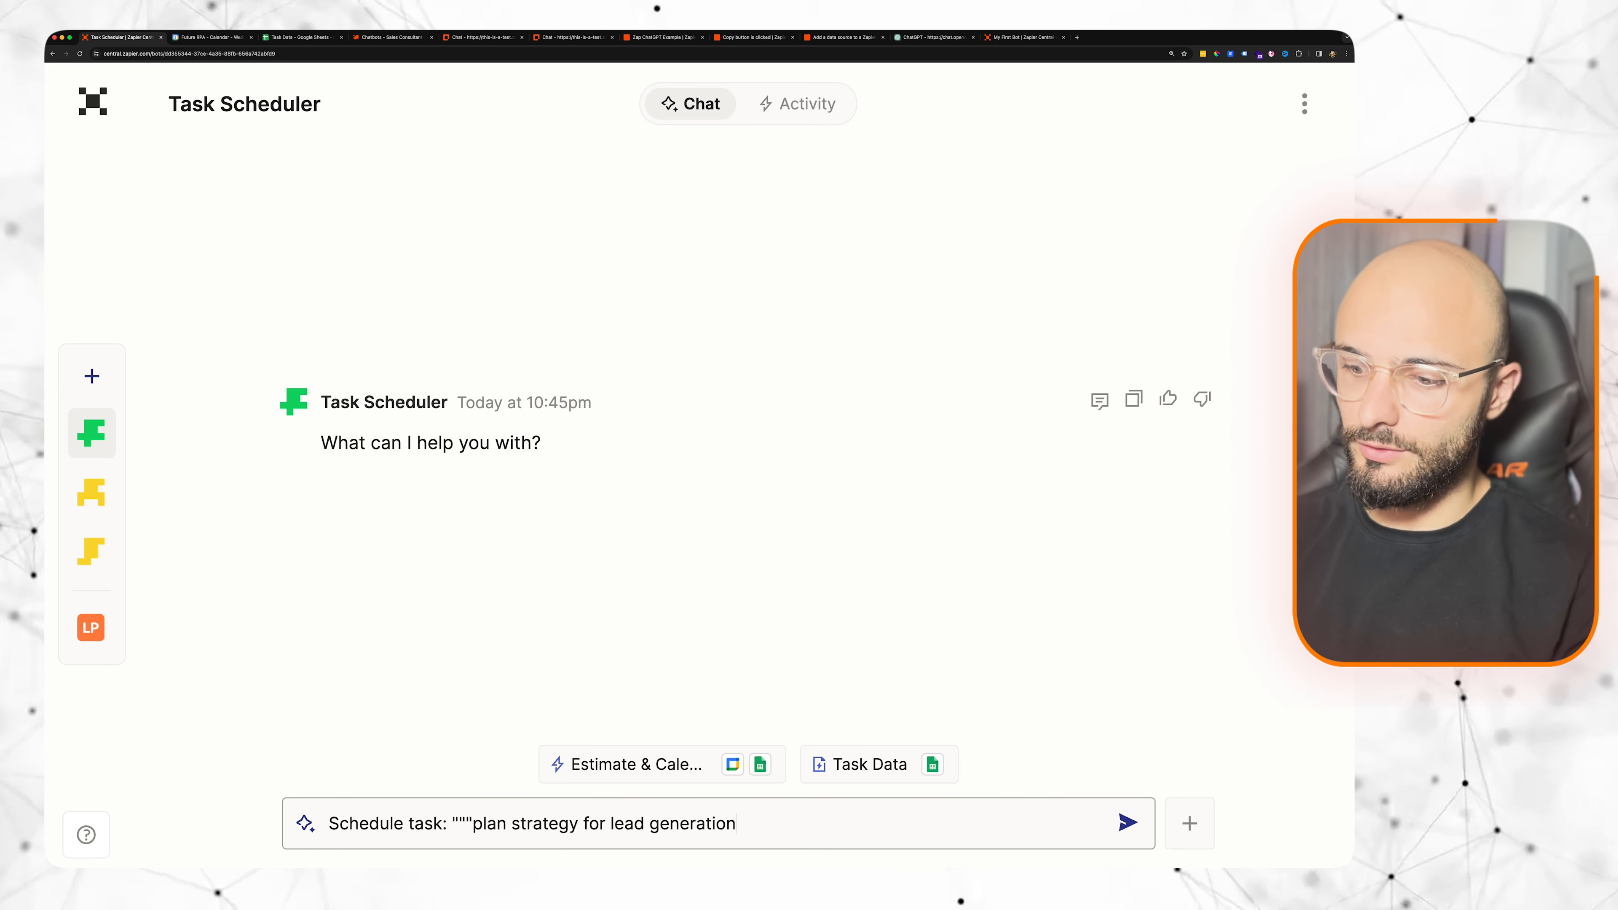
pyautogui.write('"""')
pyautogui.hotkey('shift', 'Return')
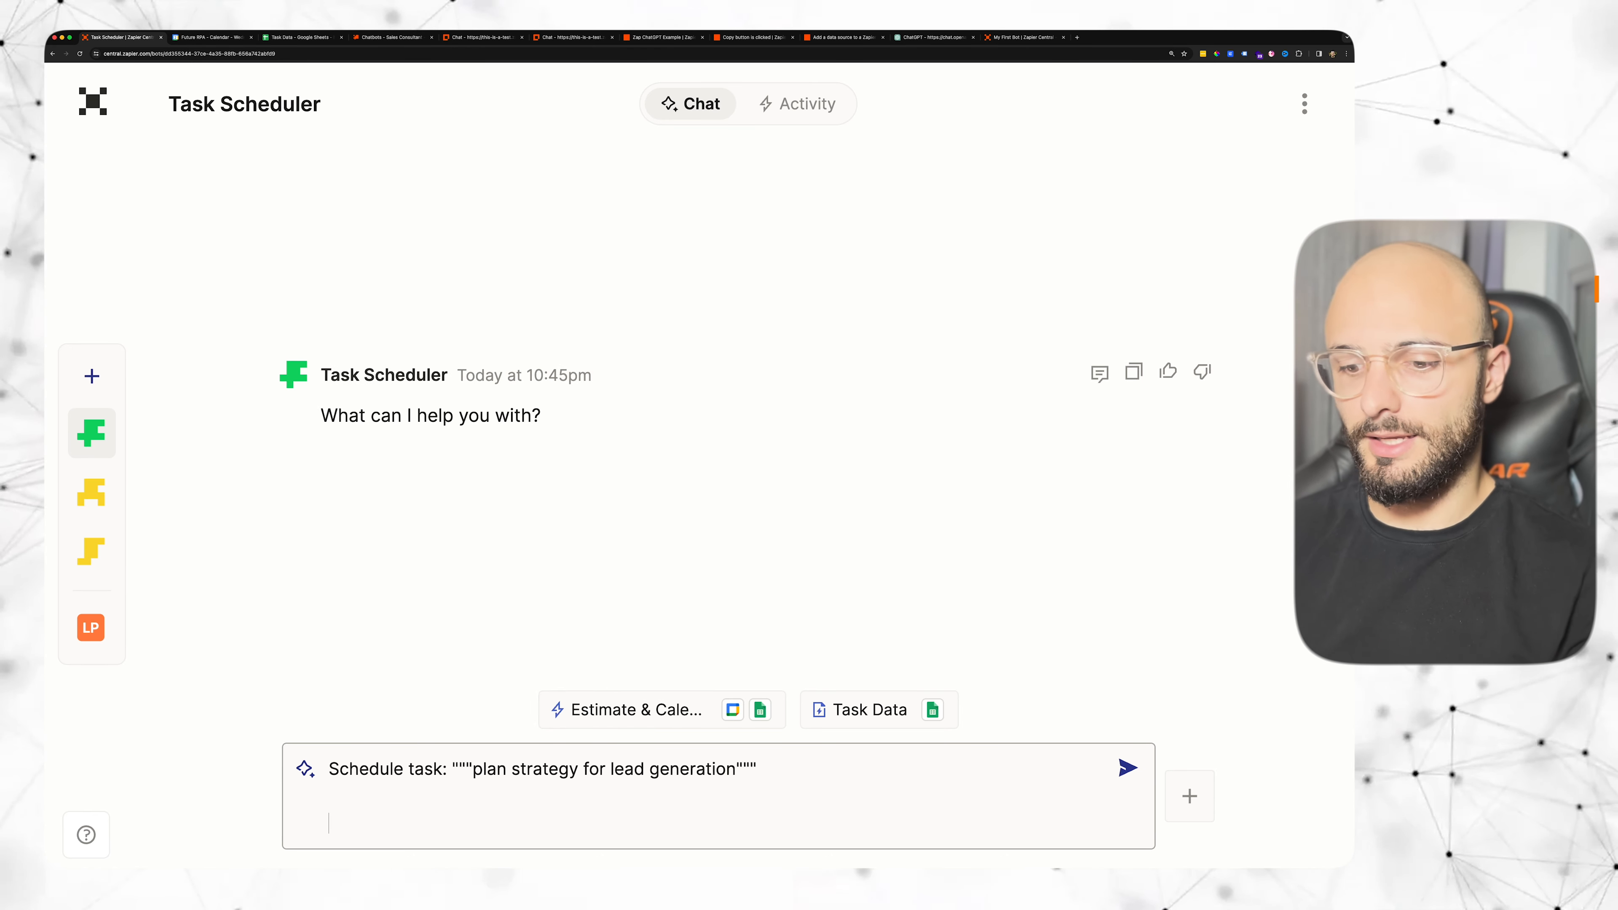
pyautogui.write('tomorrow at 3pm')
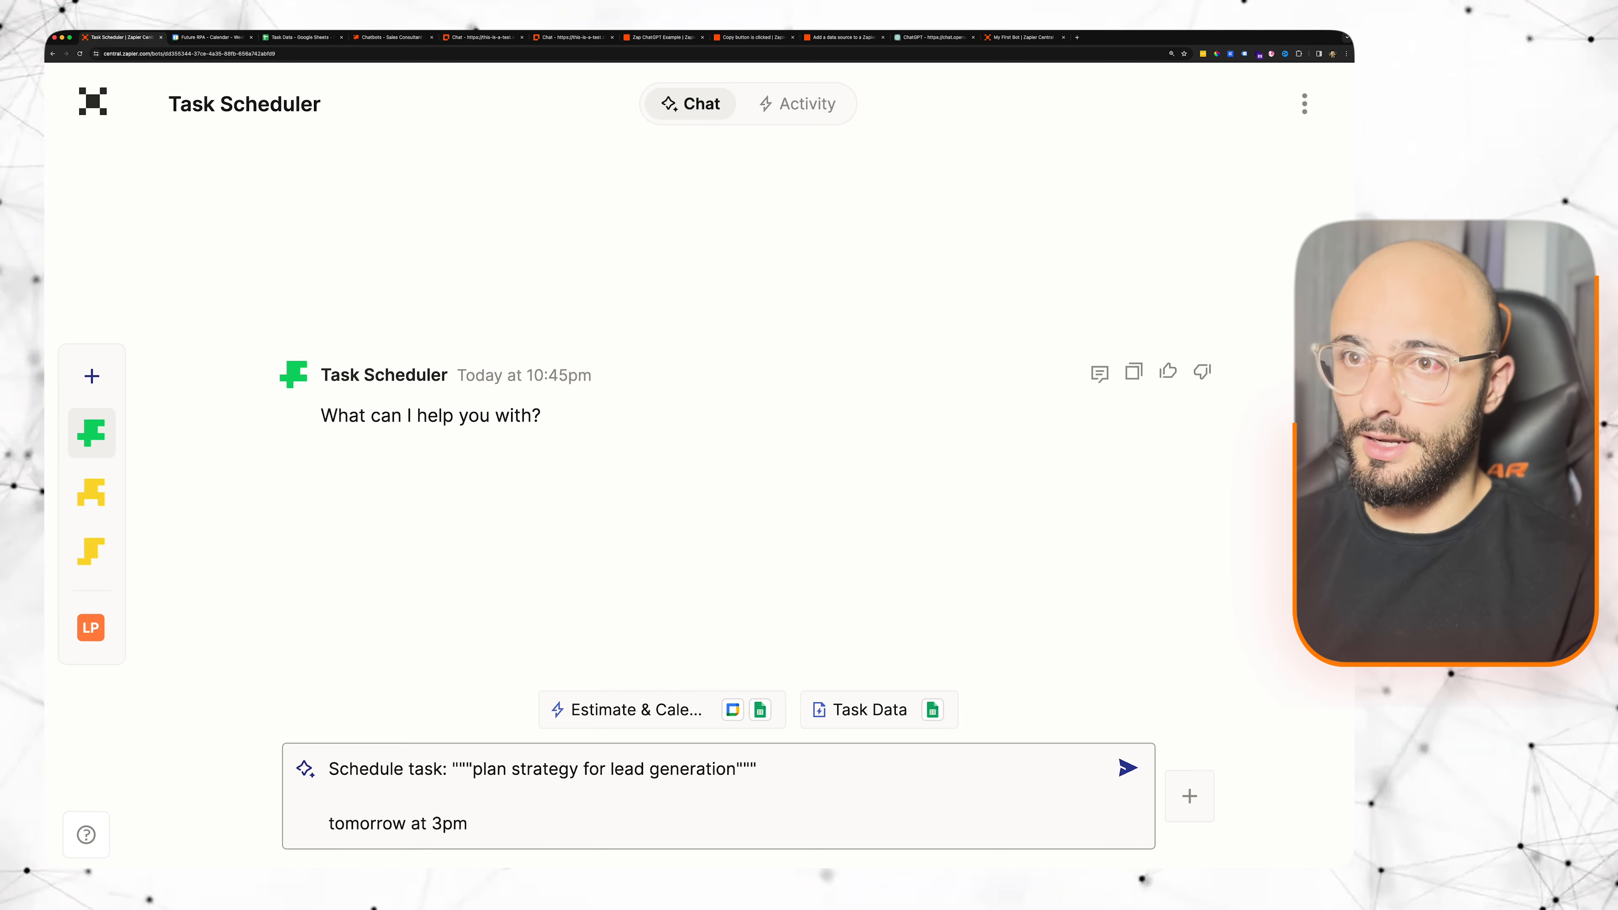
pyautogui.press('Return')
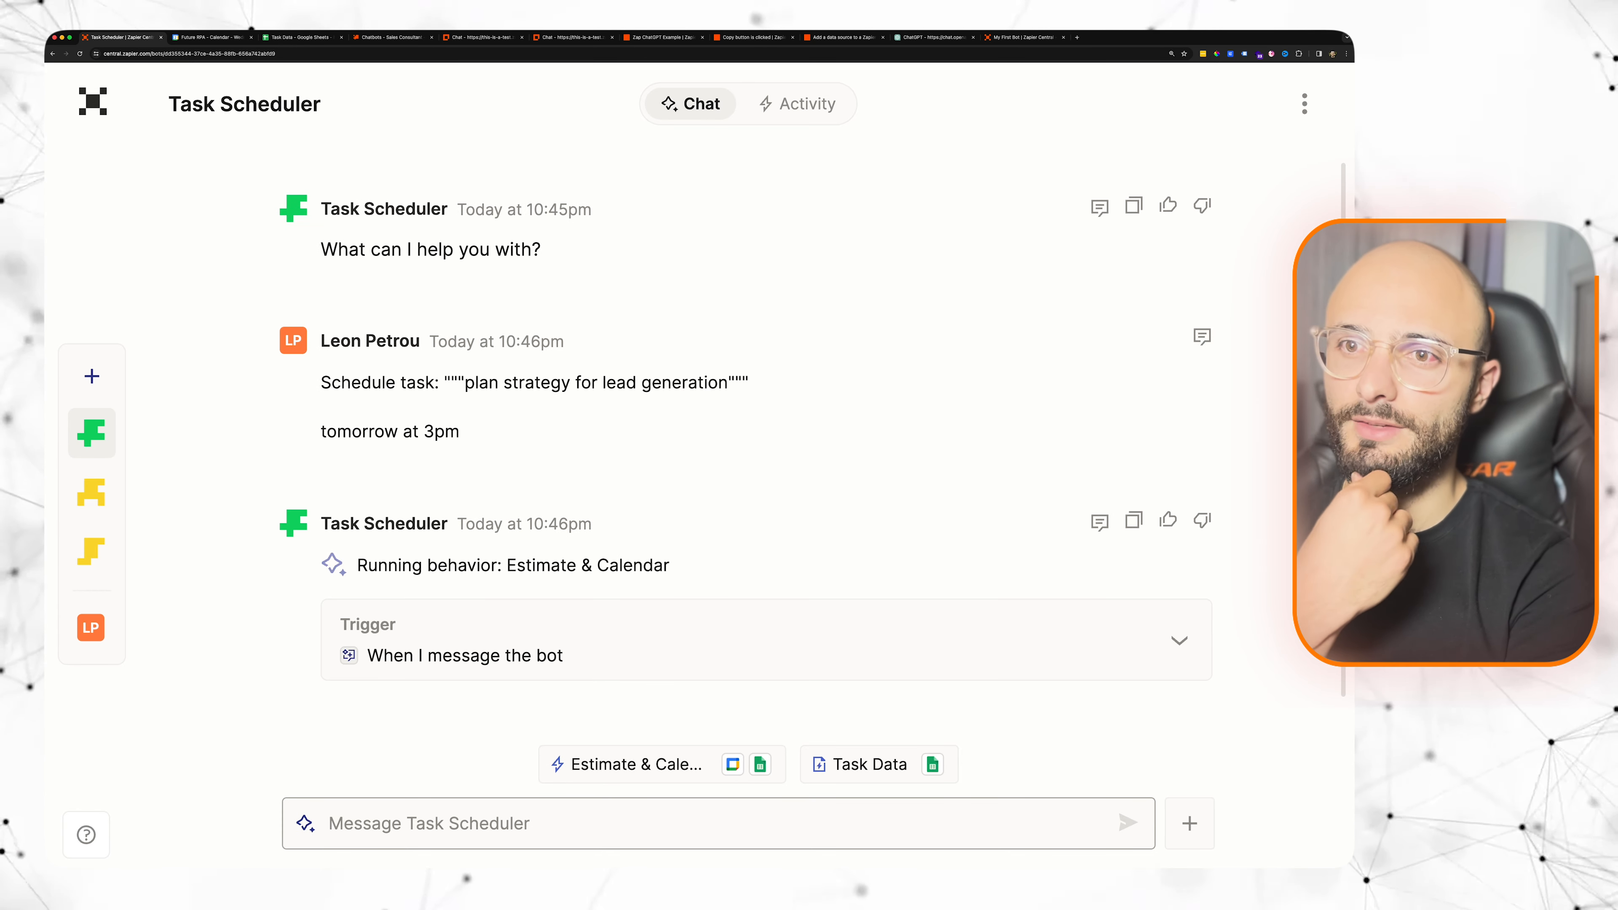
# Step: Expand the trigger details of the behavior run, open its reply thread, and review the spreadsheet lookup, duration reasoning and calendar action
pyautogui.click(387, 653)
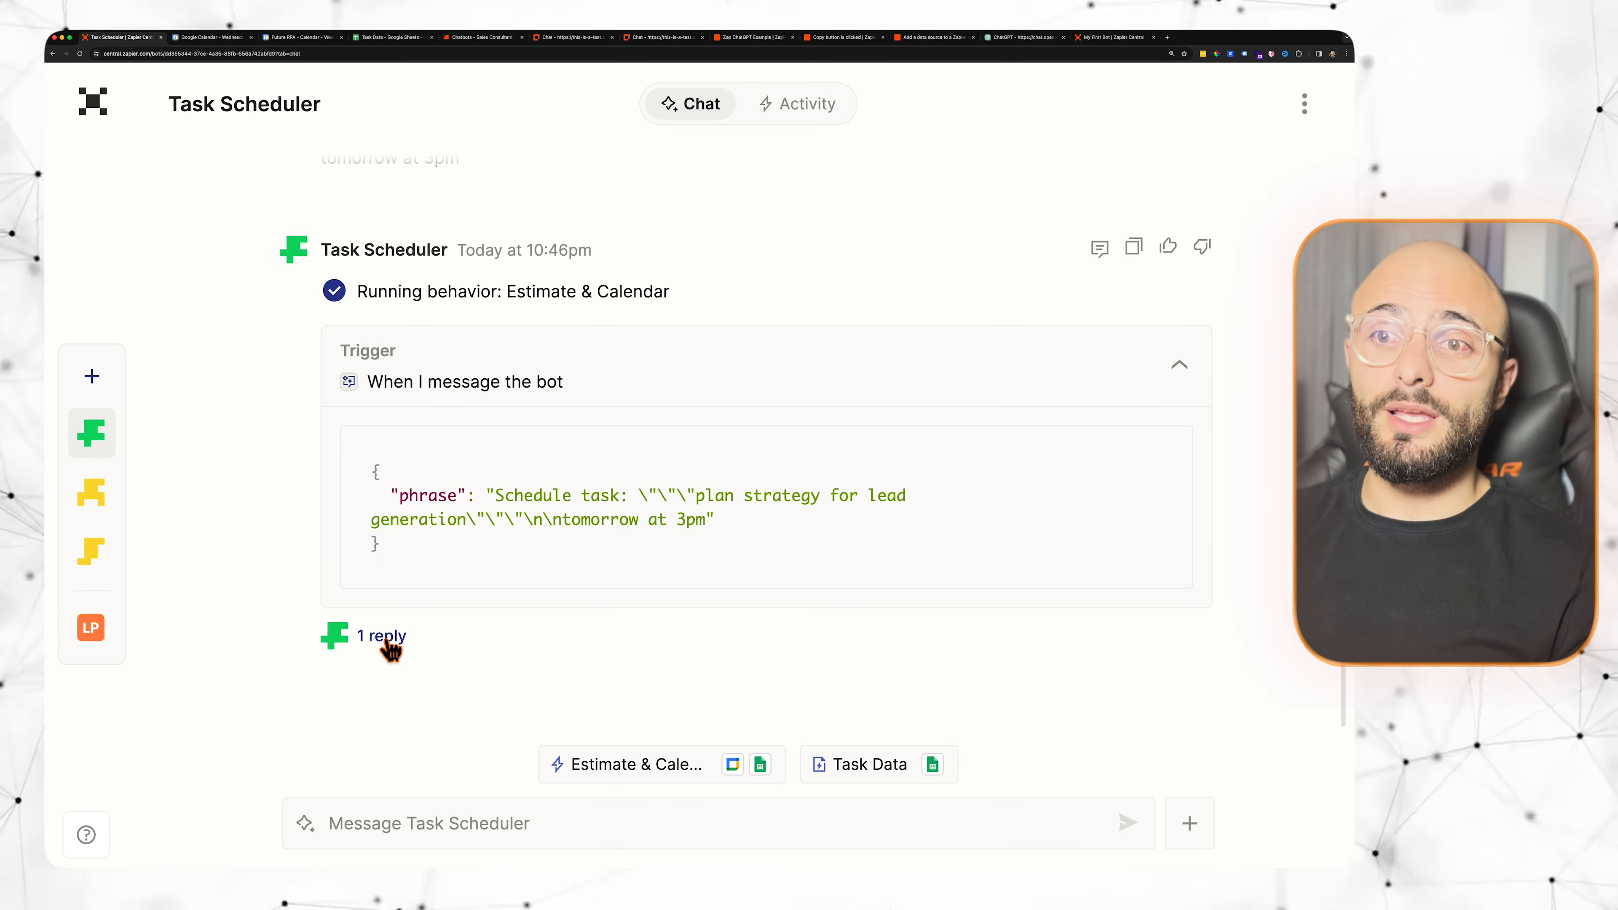
pyautogui.click(391, 647)
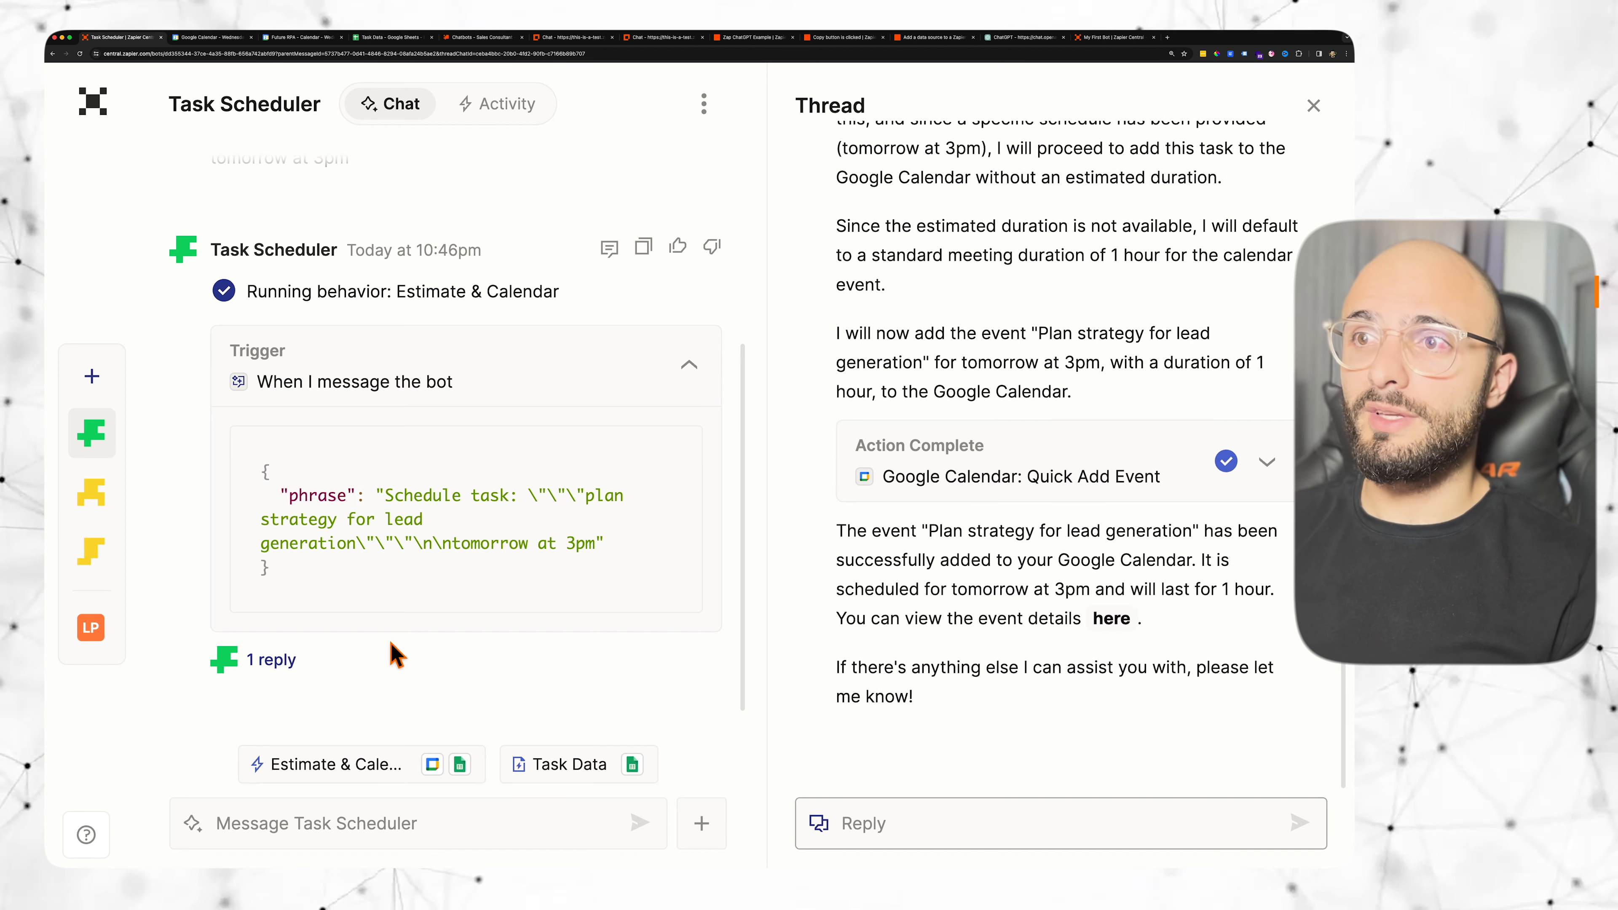
pyautogui.scroll(10, 921, 560)
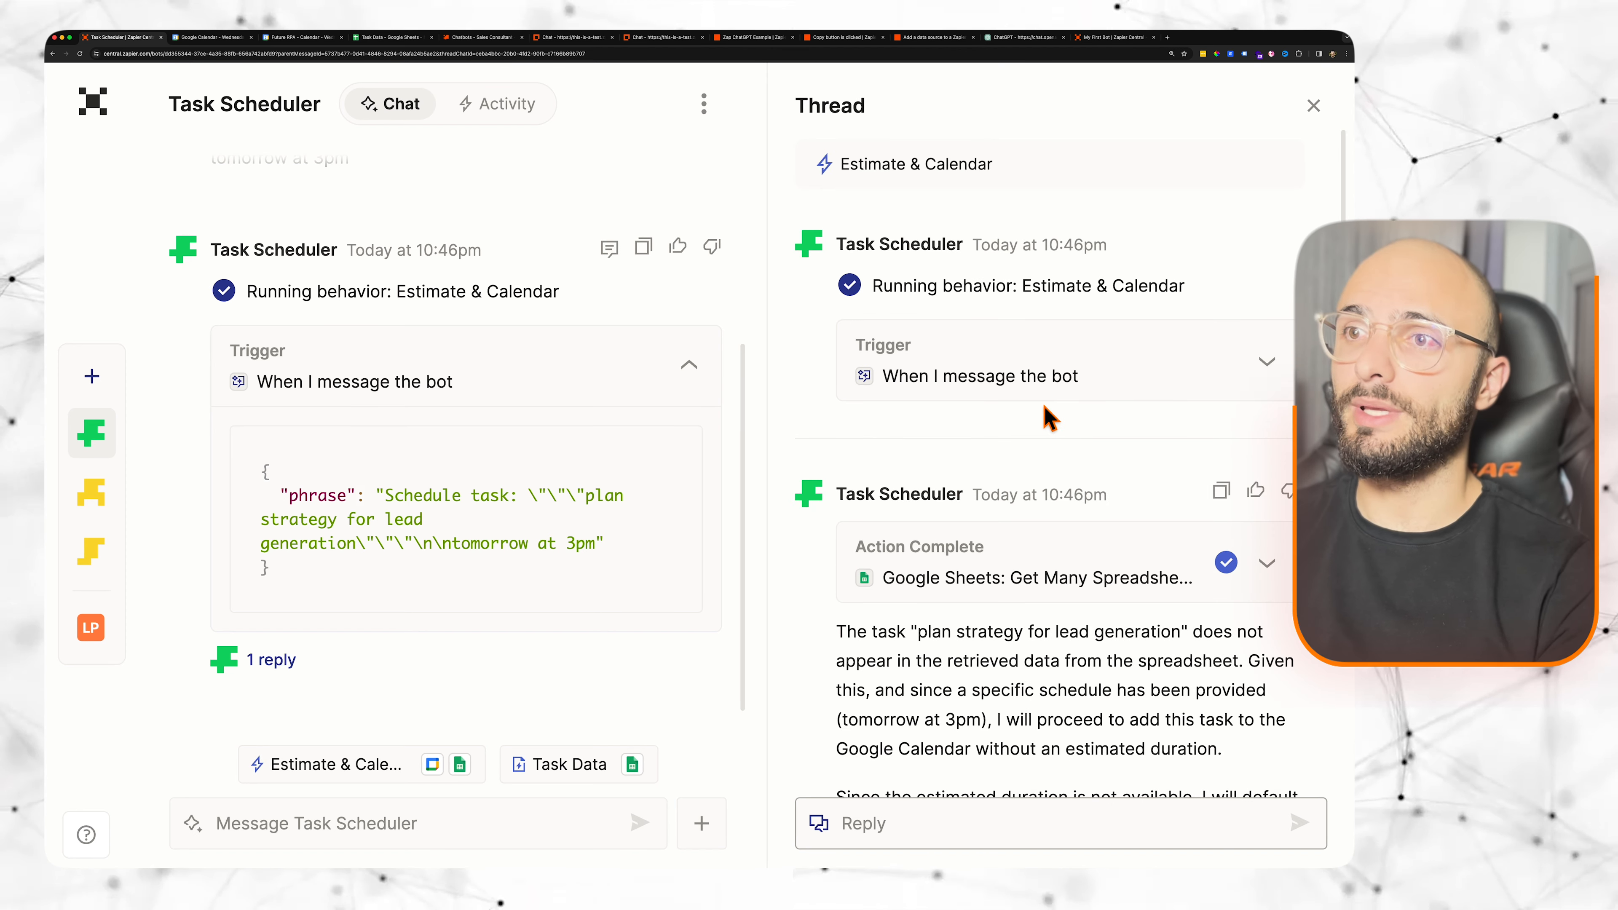
pyautogui.scroll(-3, 984, 446)
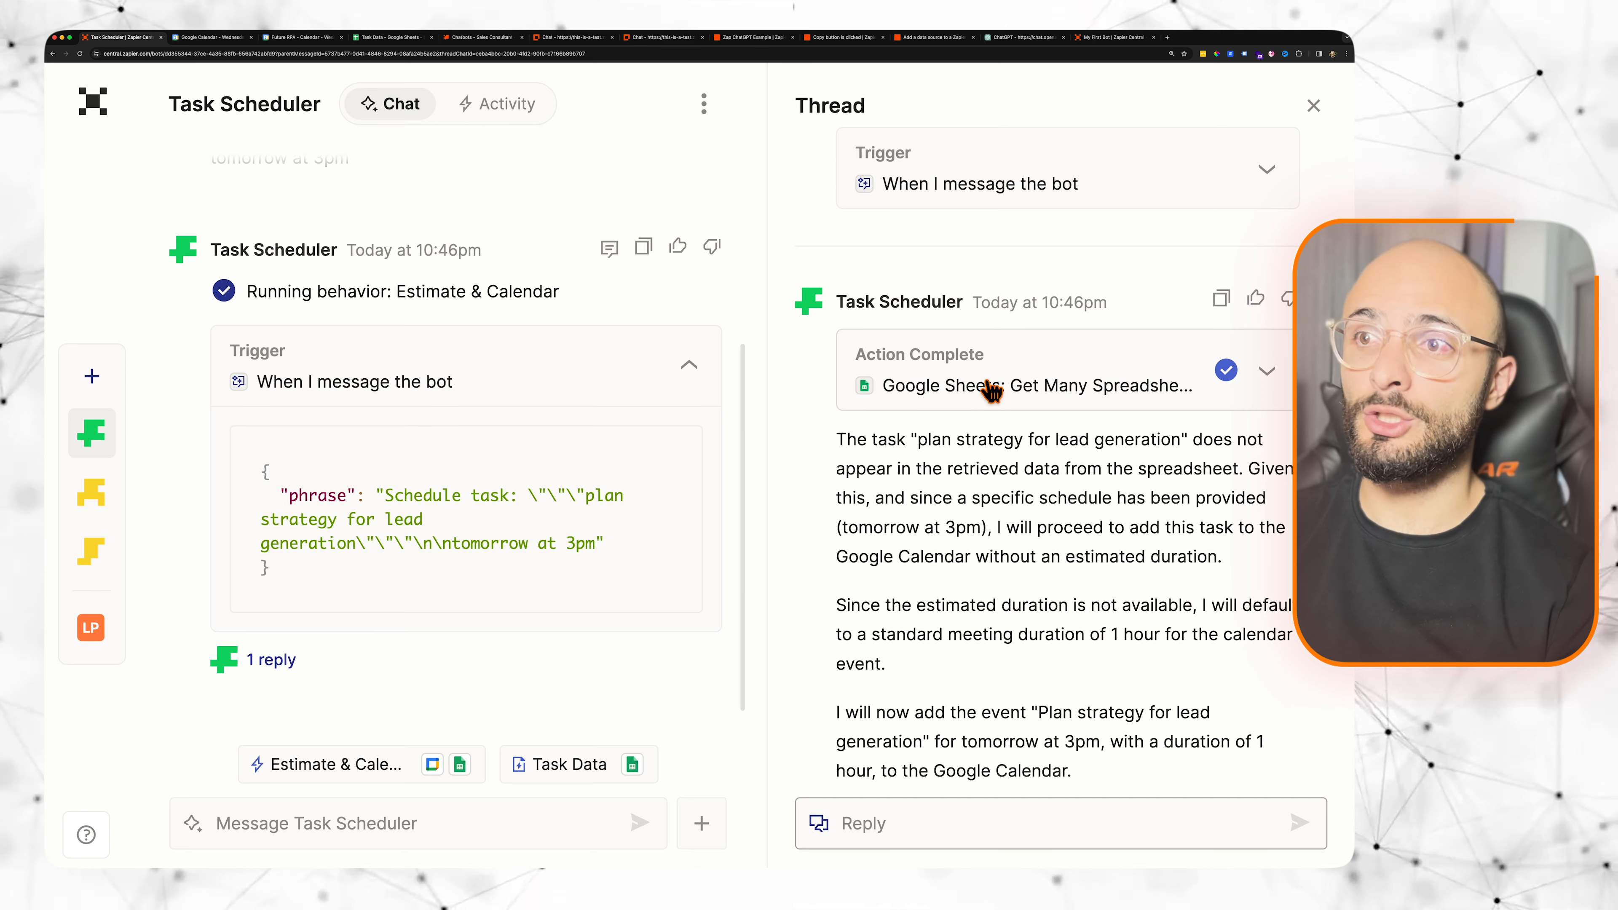
pyautogui.scroll(-3, 961, 411)
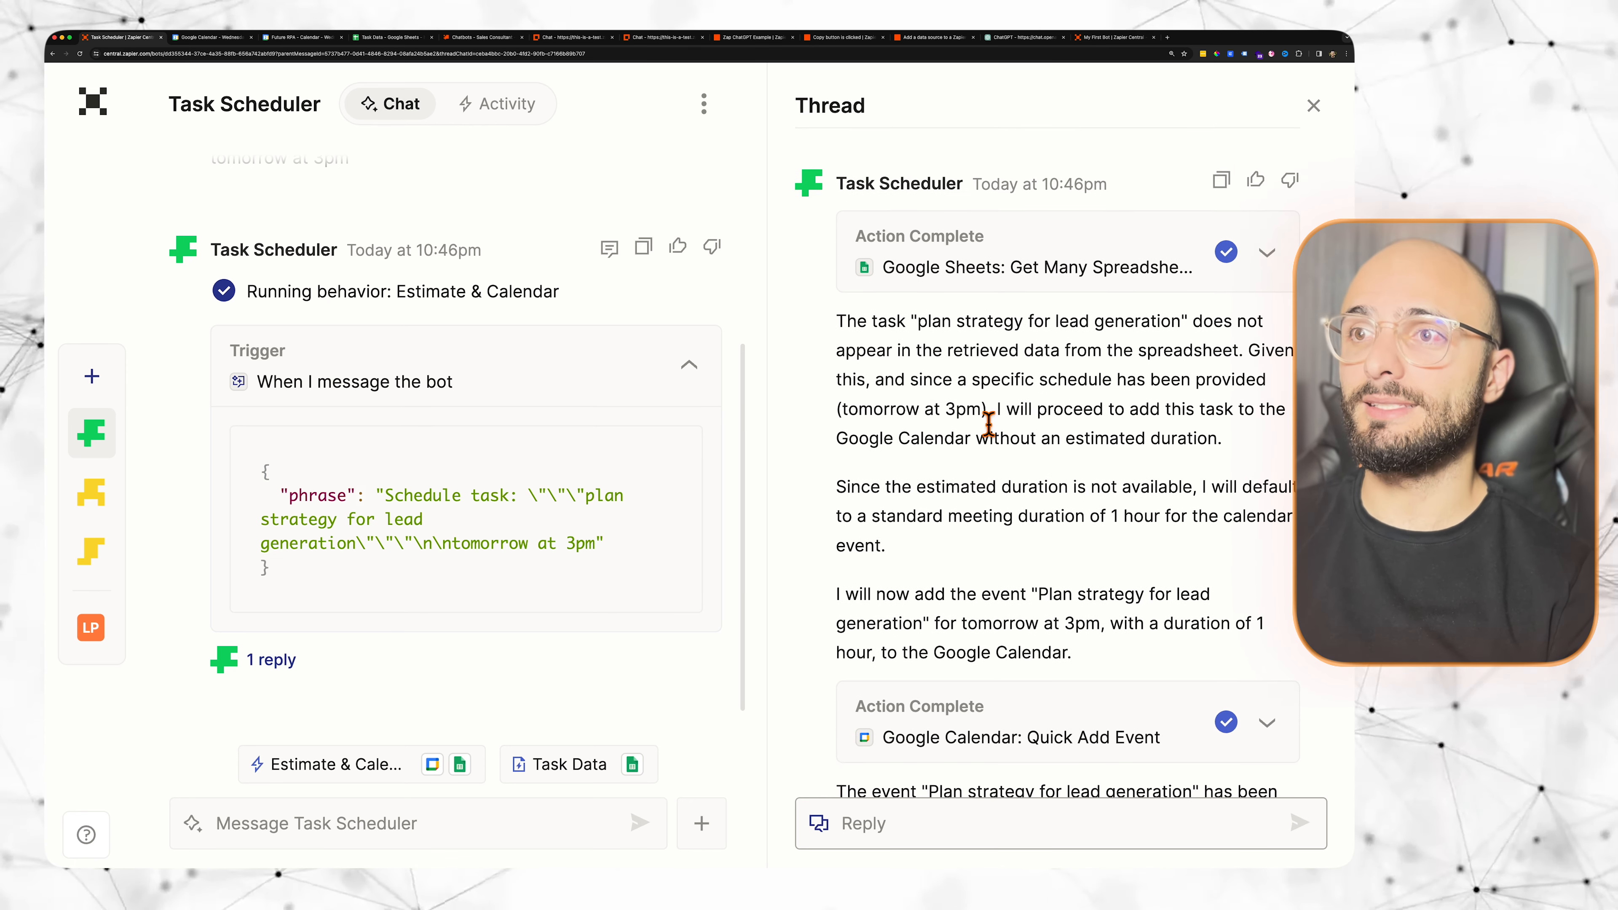
pyautogui.moveTo(917, 320); pyautogui.dragTo(1189, 325)
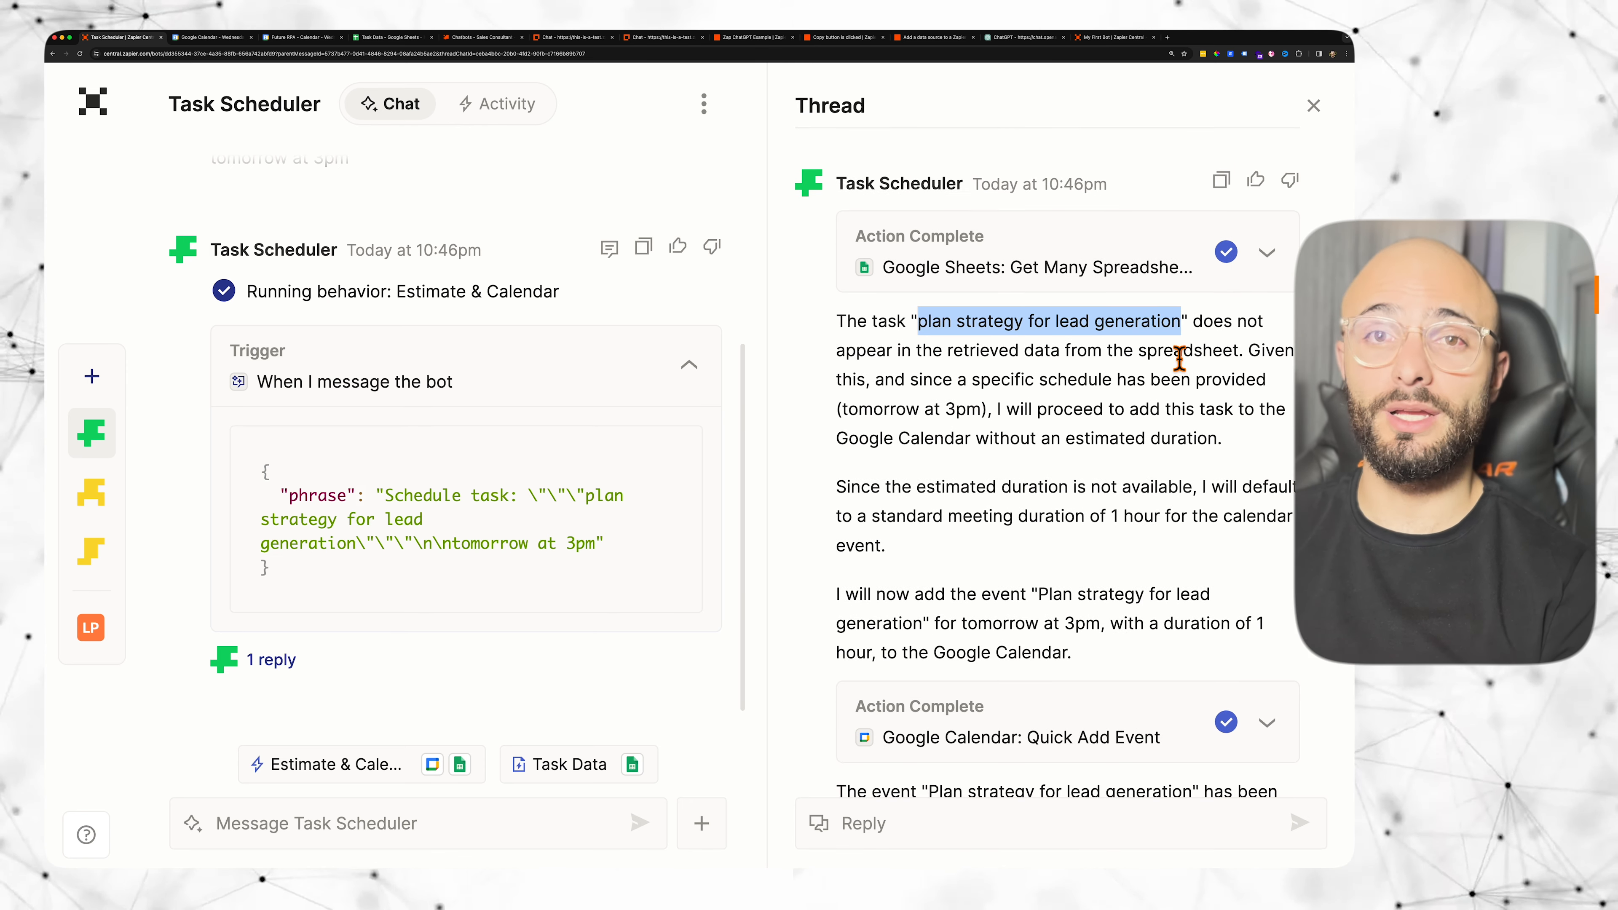
pyautogui.moveTo(1089, 350); pyautogui.dragTo(1220, 352)
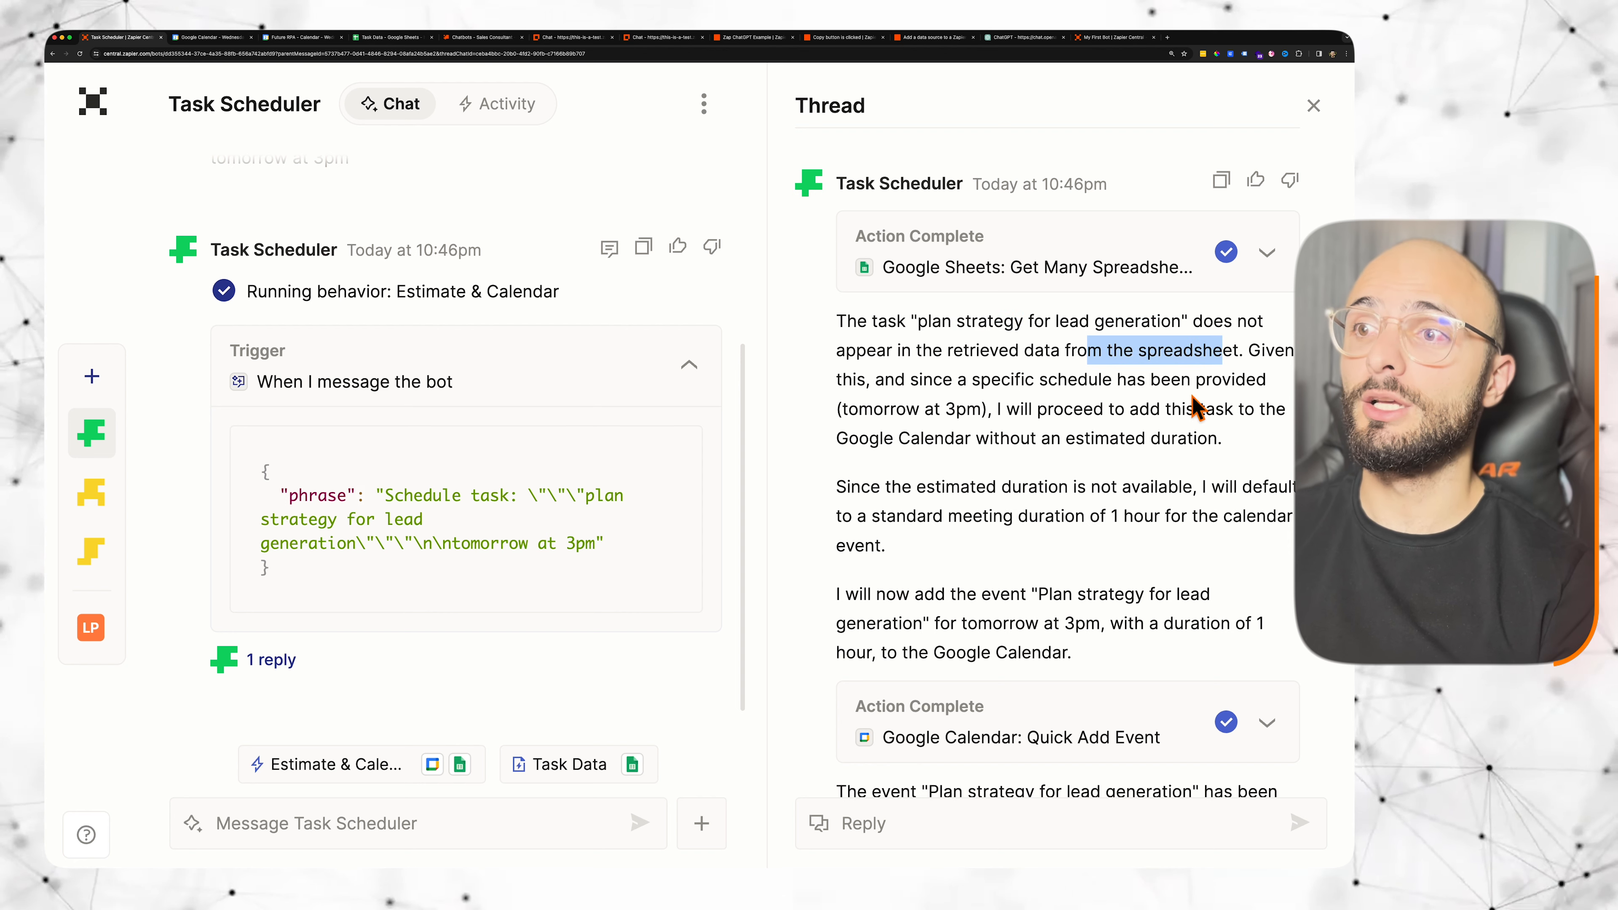
pyautogui.moveTo(906, 518); pyautogui.dragTo(1143, 527)
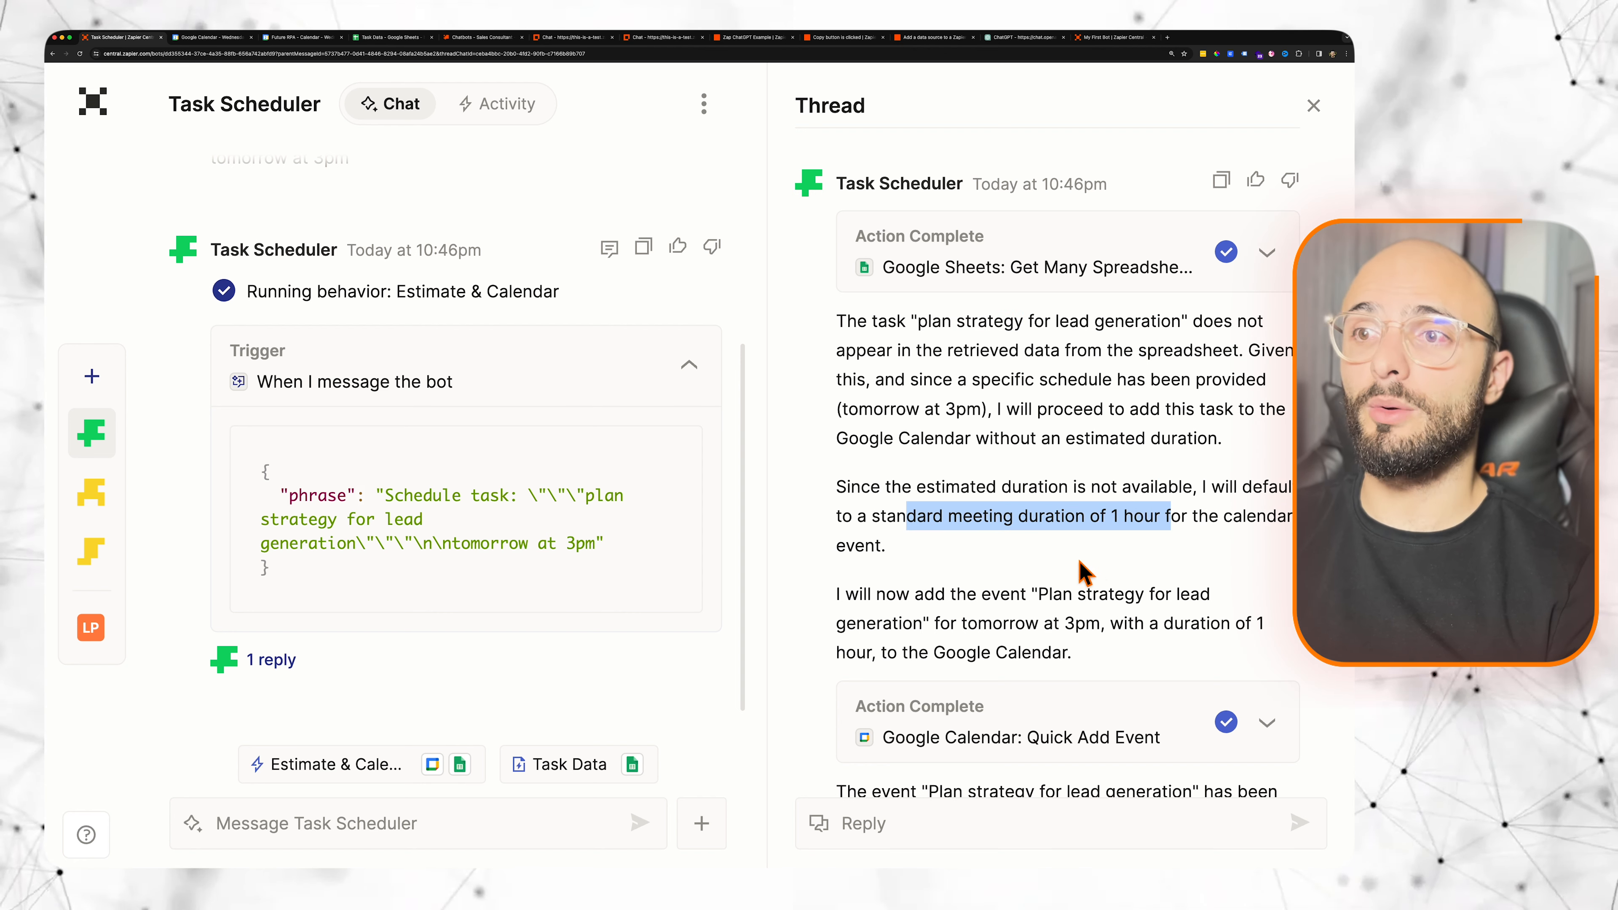
pyautogui.scroll(-5, 1083, 570)
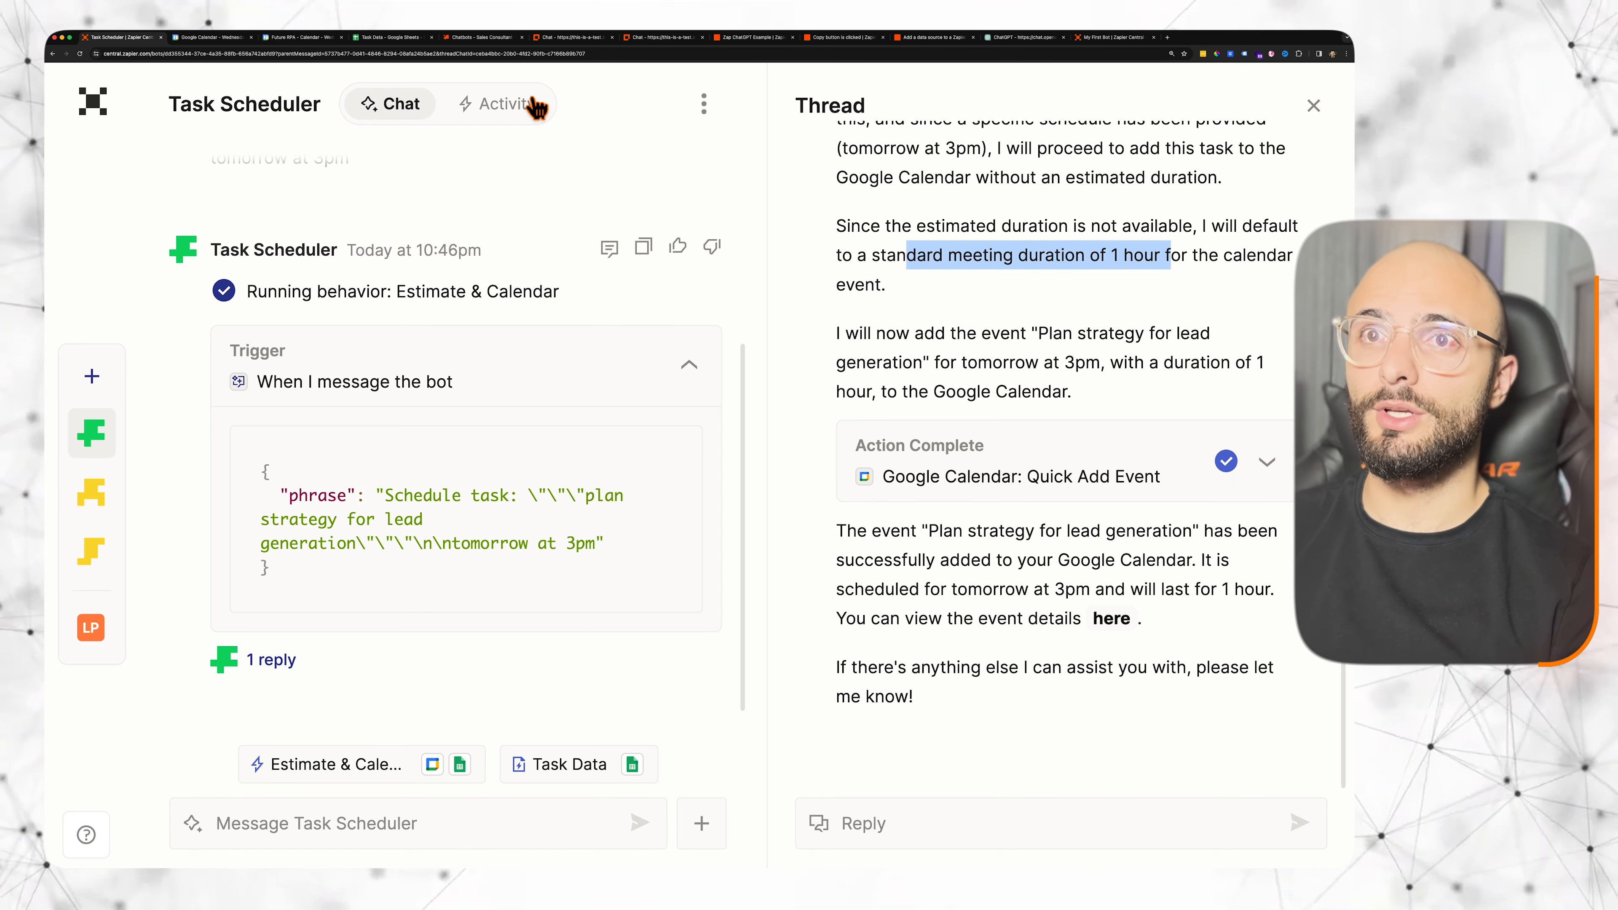
# Step: Switch to Google Calendar to check the Plan strategy for lead generation event, close its details, and view the other calendar for the same day
pyautogui.click(213, 37)
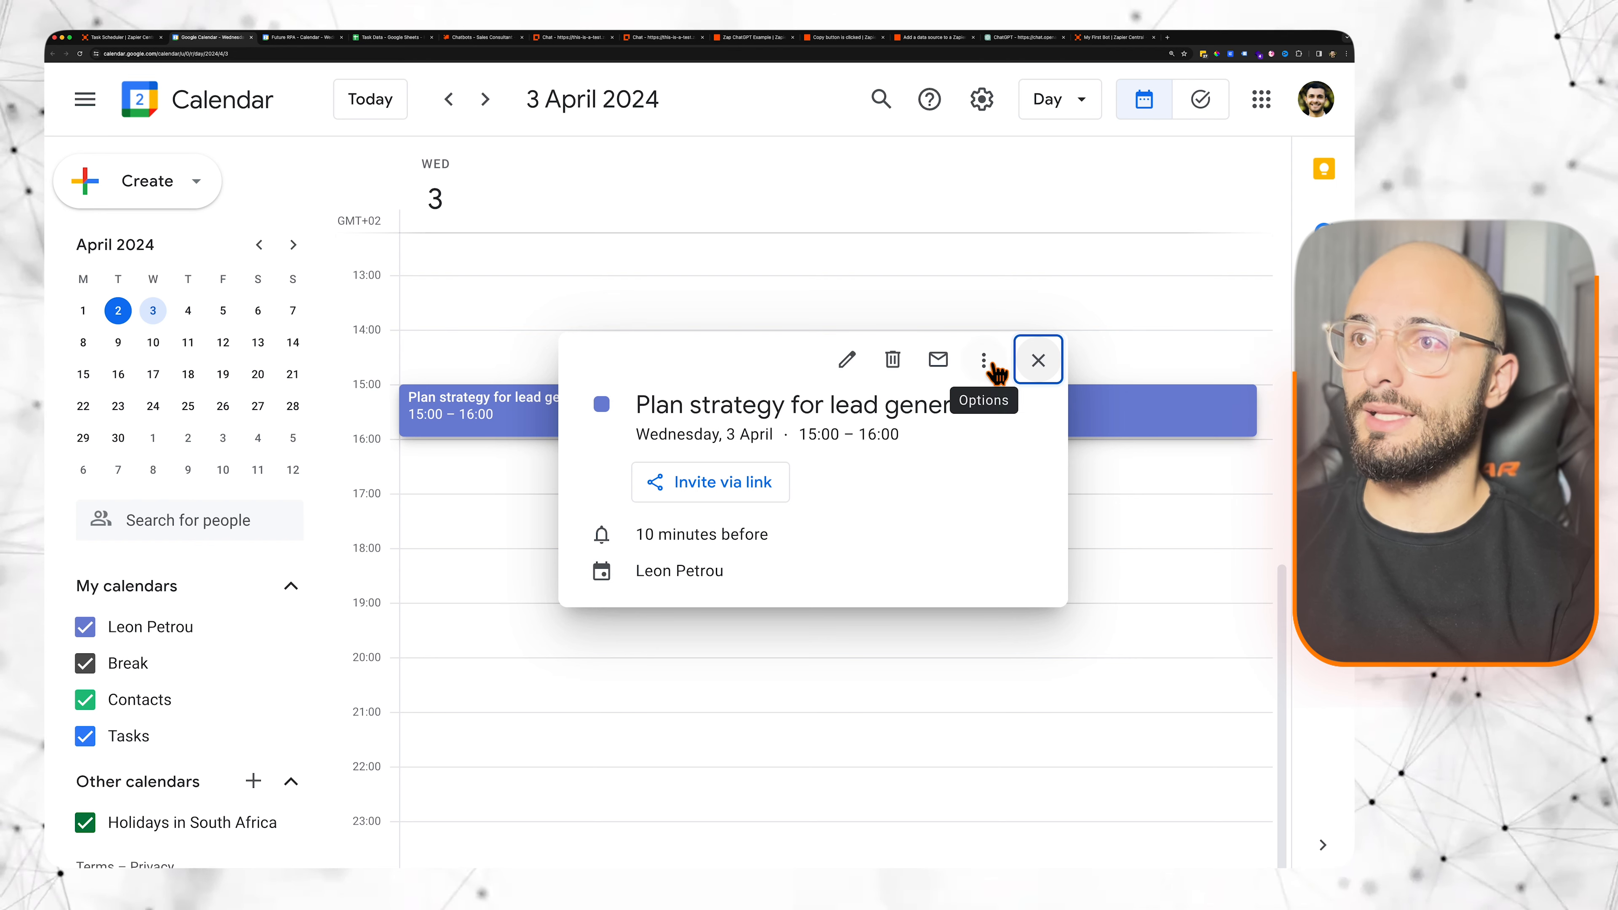
pyautogui.click(1038, 360)
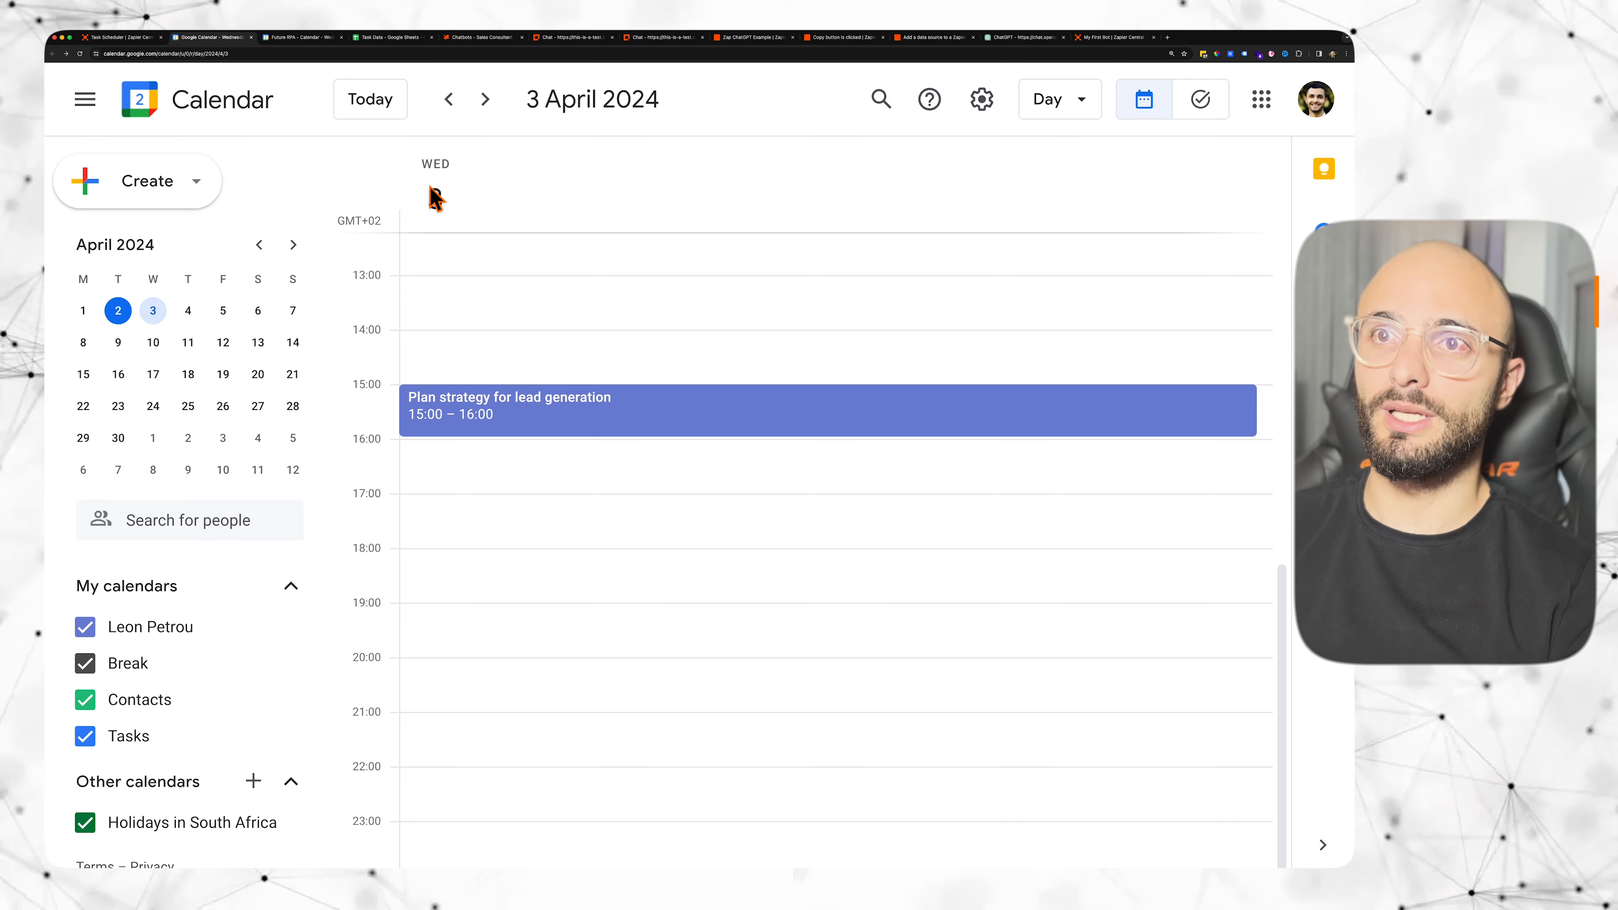
pyautogui.click(139, 42)
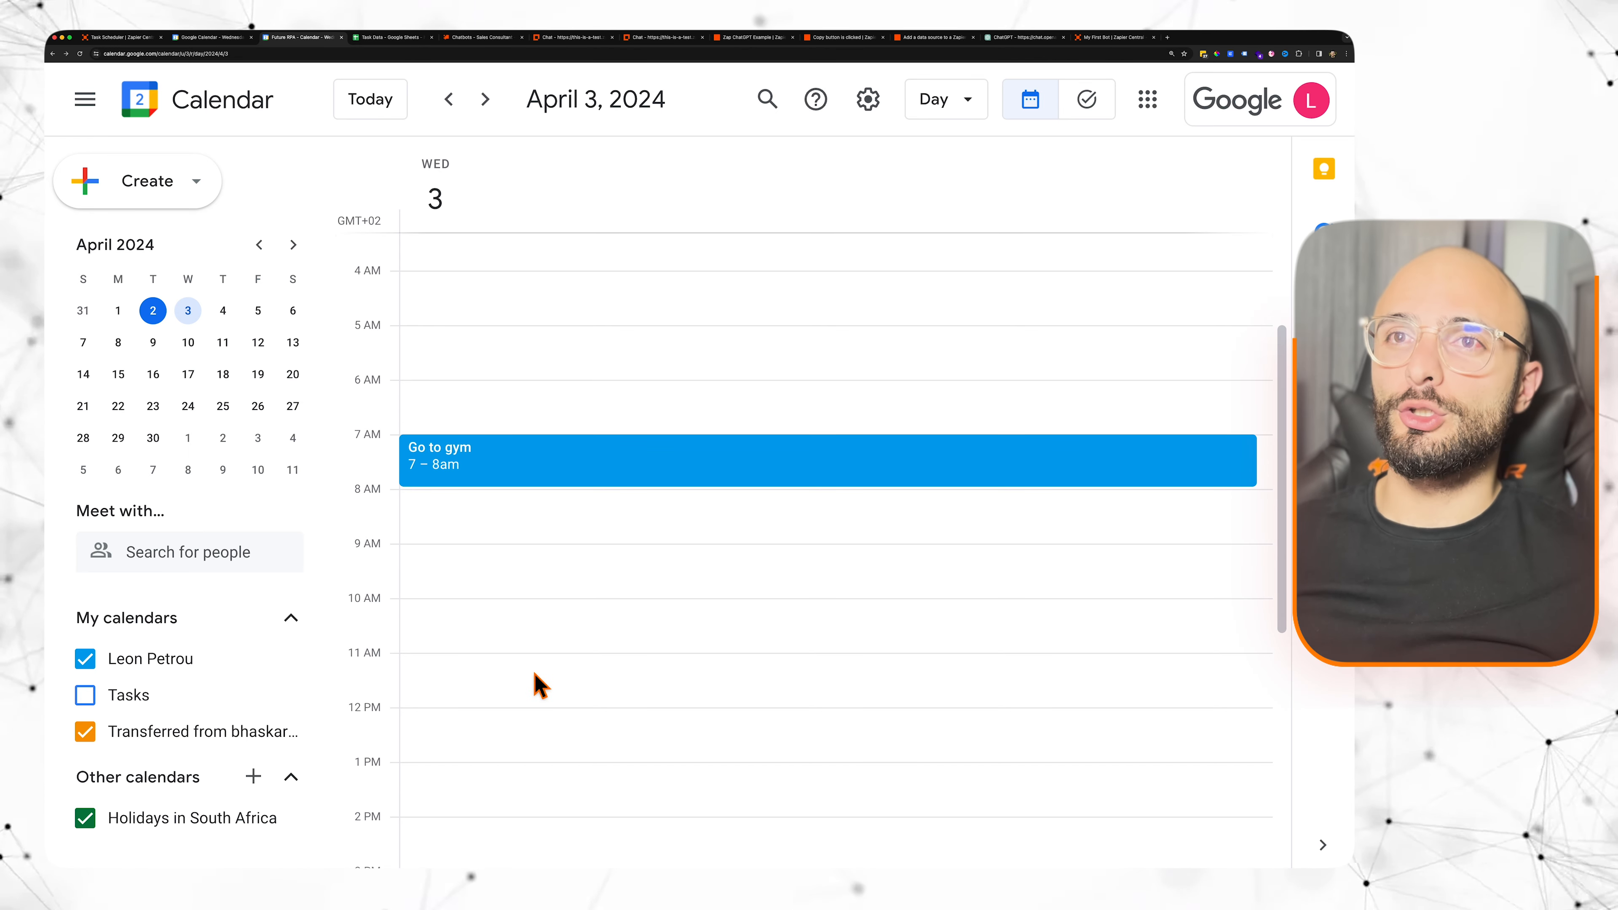
# Step: Back in Zapier Central, create a behavior and paste in the note's instructions for creating a spreadsheet row from each new calendar event
pyautogui.click(131, 38)
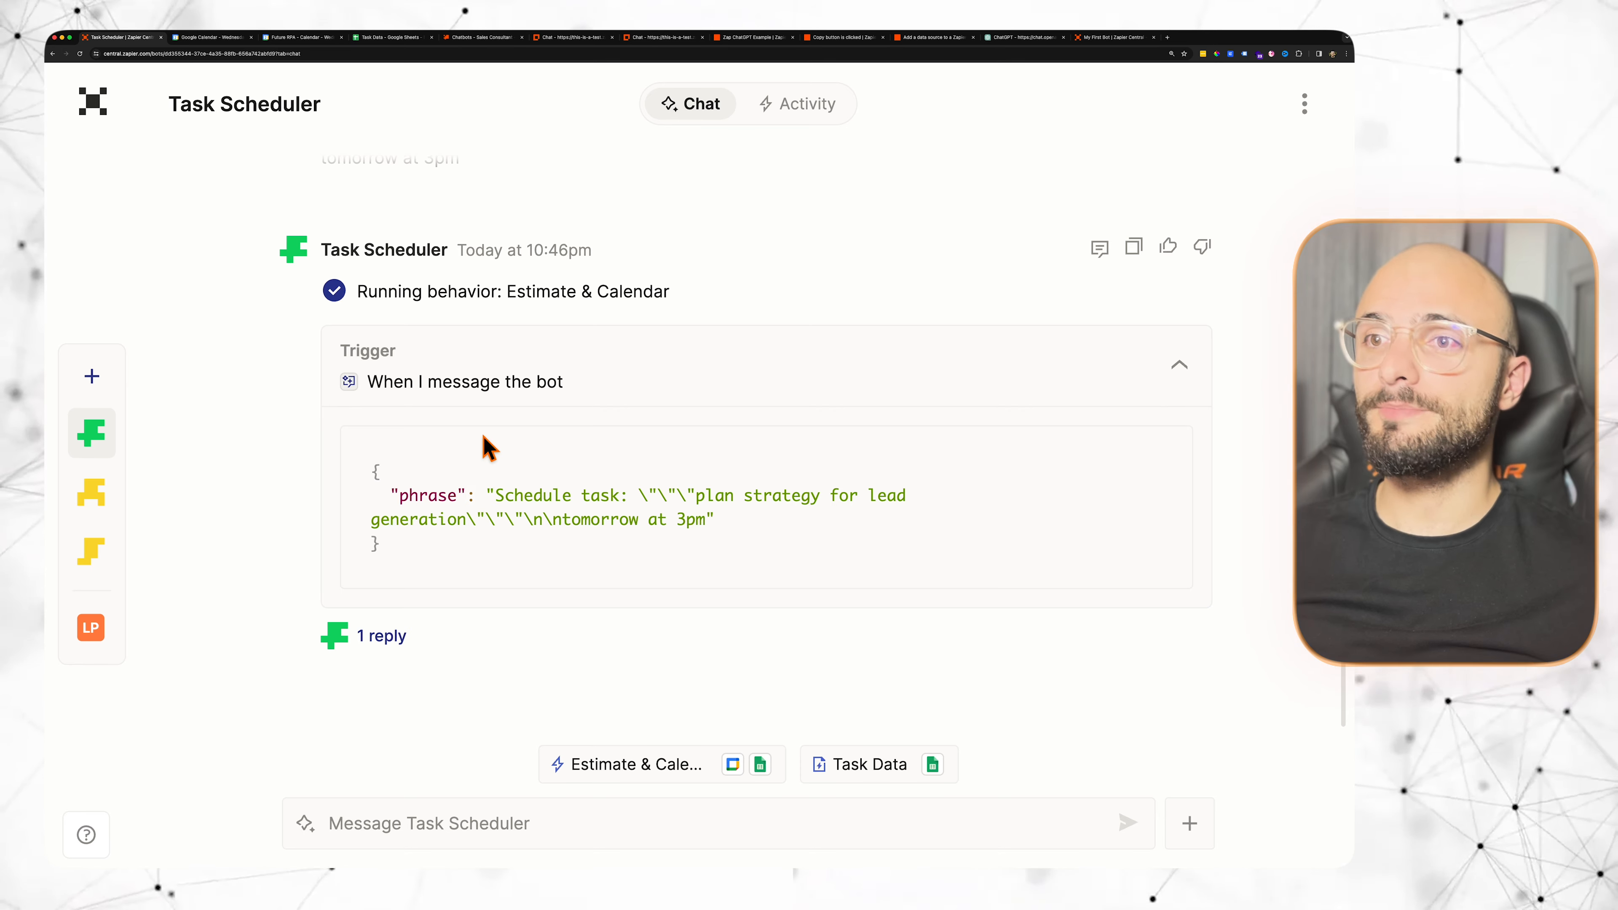
pyautogui.click(1191, 825)
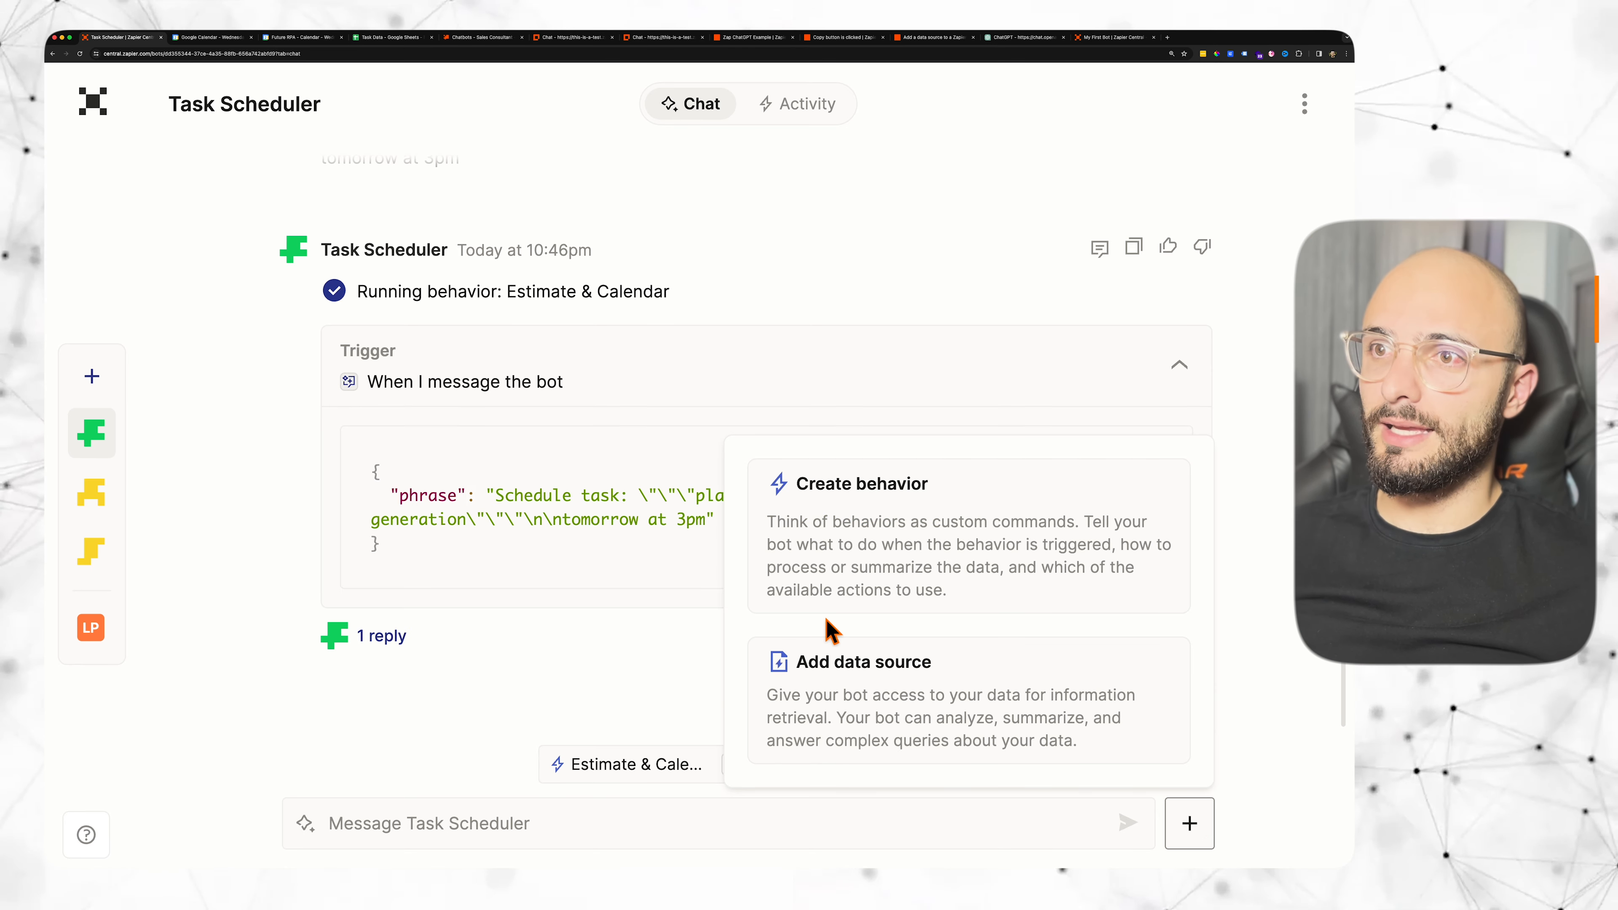
pyautogui.click(842, 572)
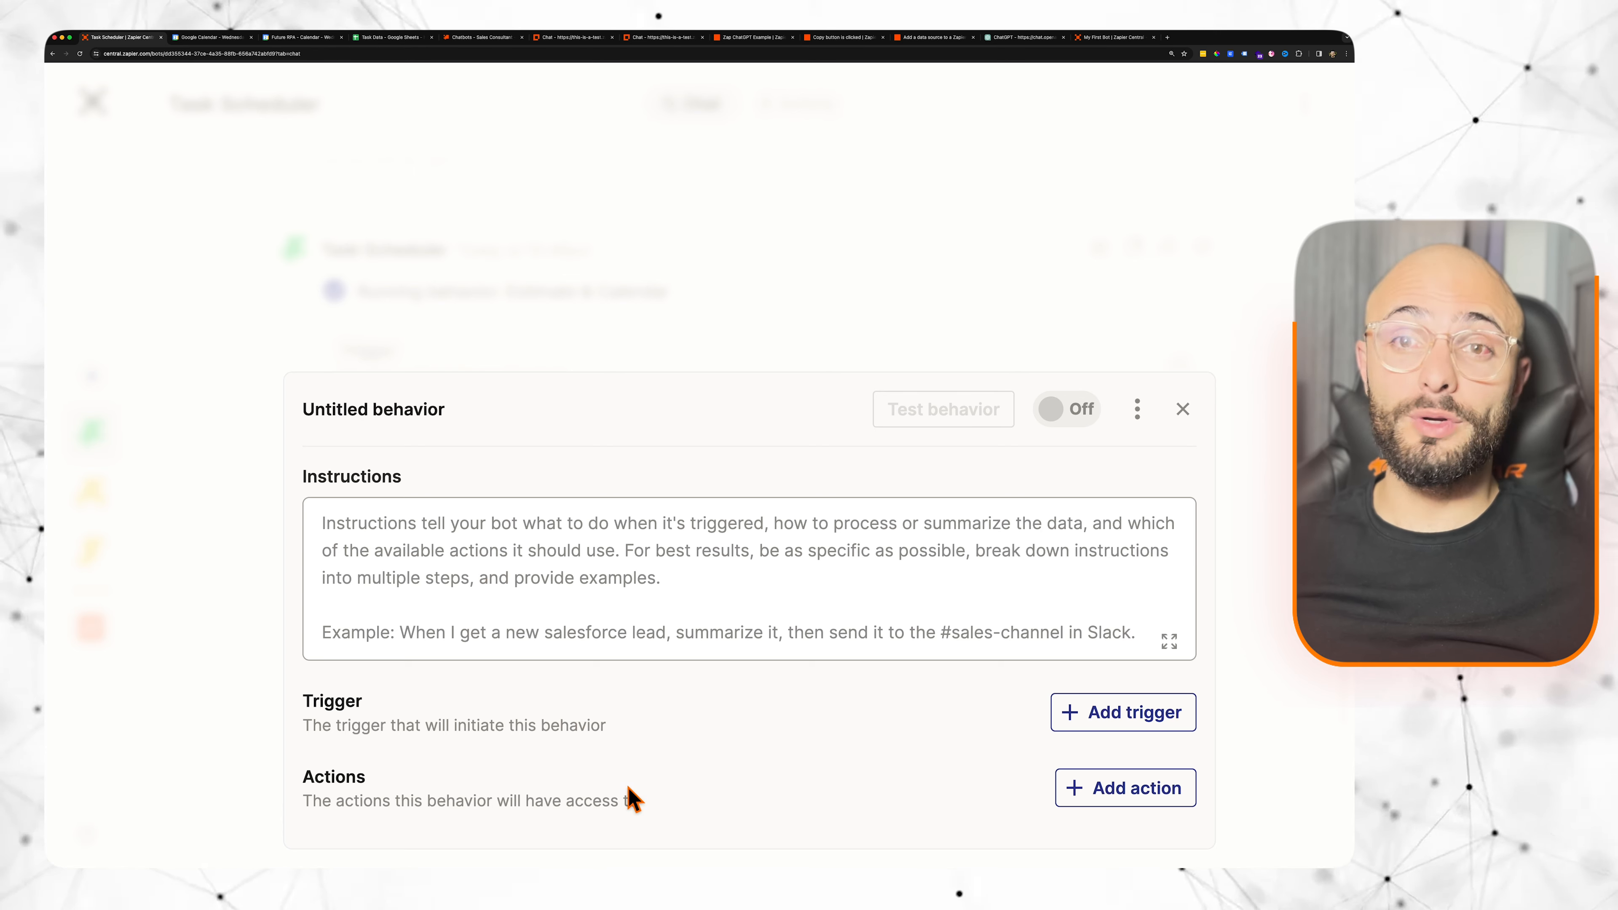
pyautogui.click(879, 854)
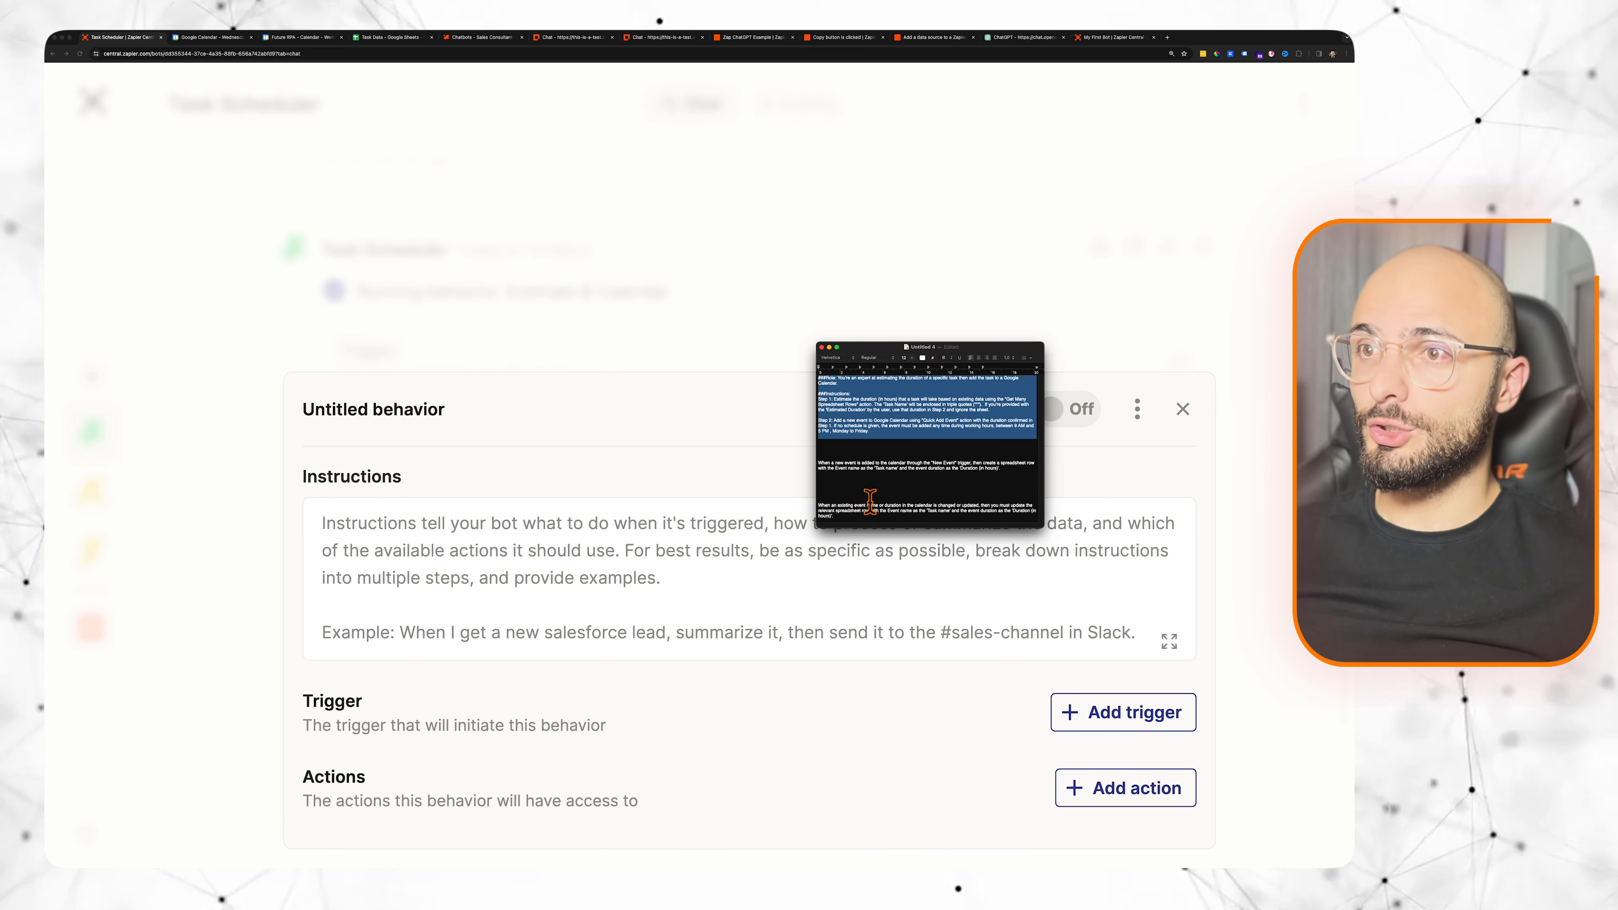
pyautogui.moveTo(1007, 469); pyautogui.dragTo(825, 475)
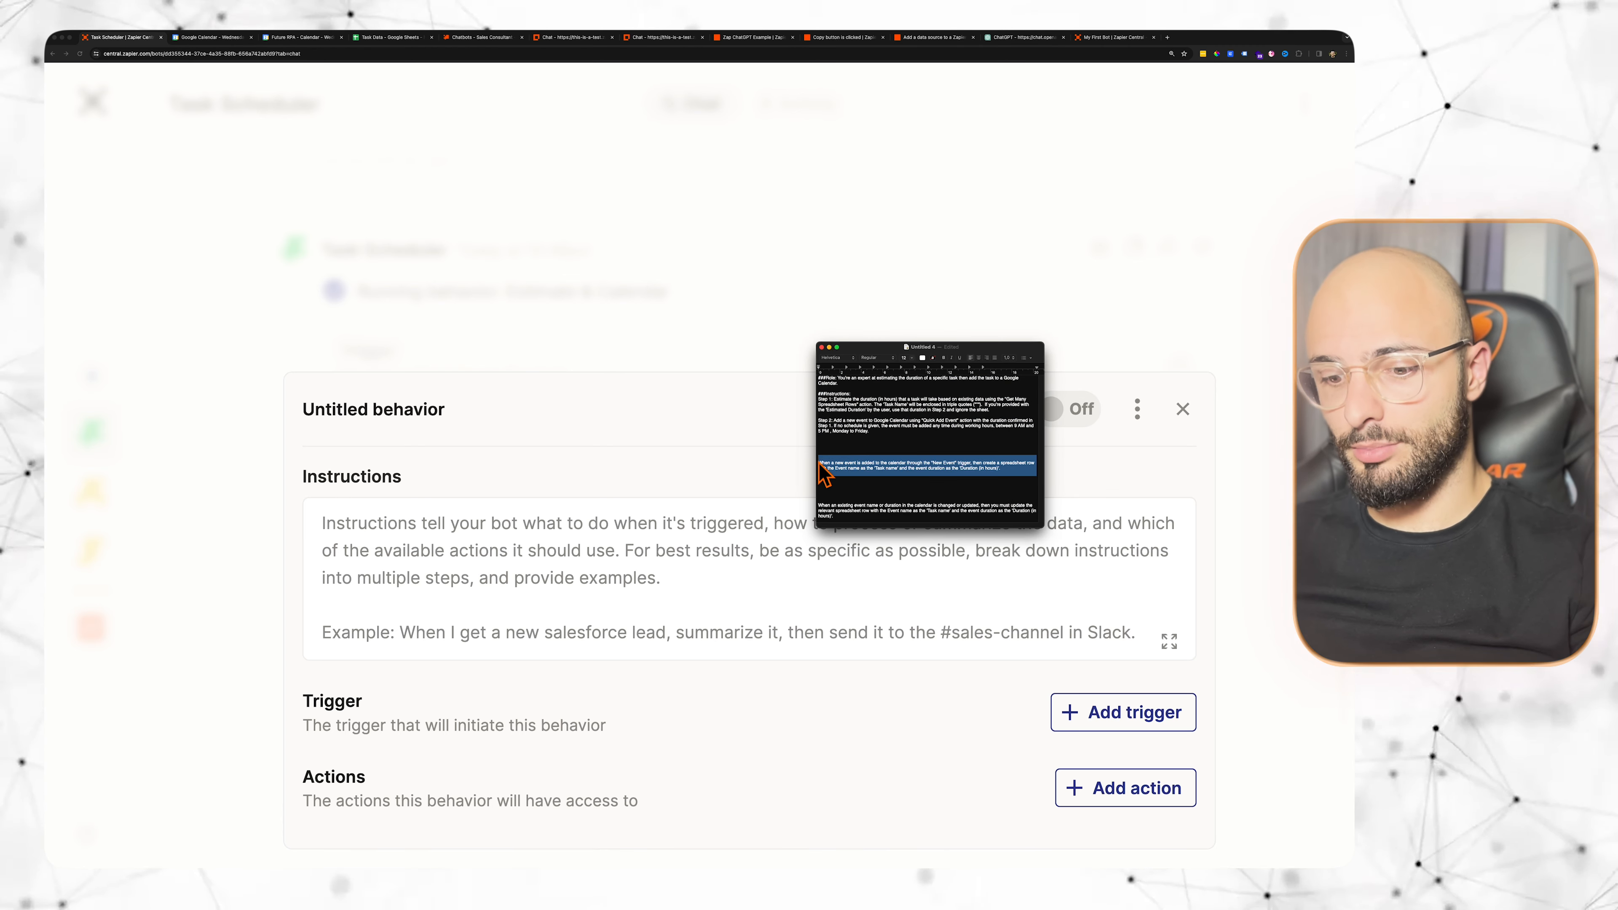
pyautogui.press('super+c')
pyautogui.click(649, 553)
pyautogui.press('super+v')
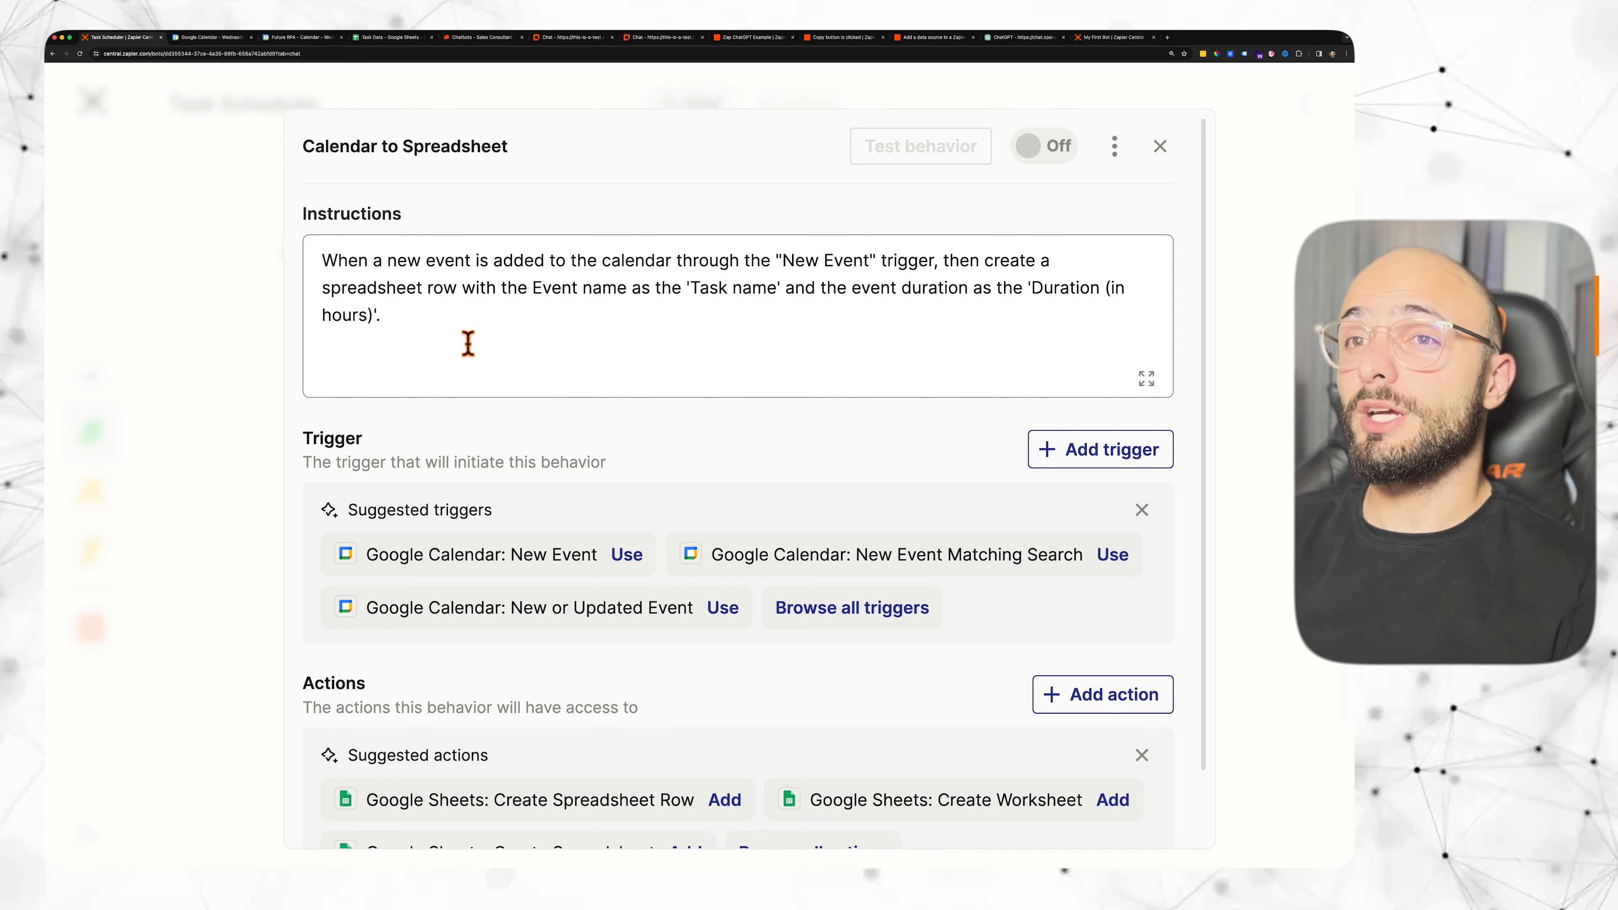
pyautogui.moveTo(323, 263); pyautogui.dragTo(809, 372)
pyautogui.click(810, 372)
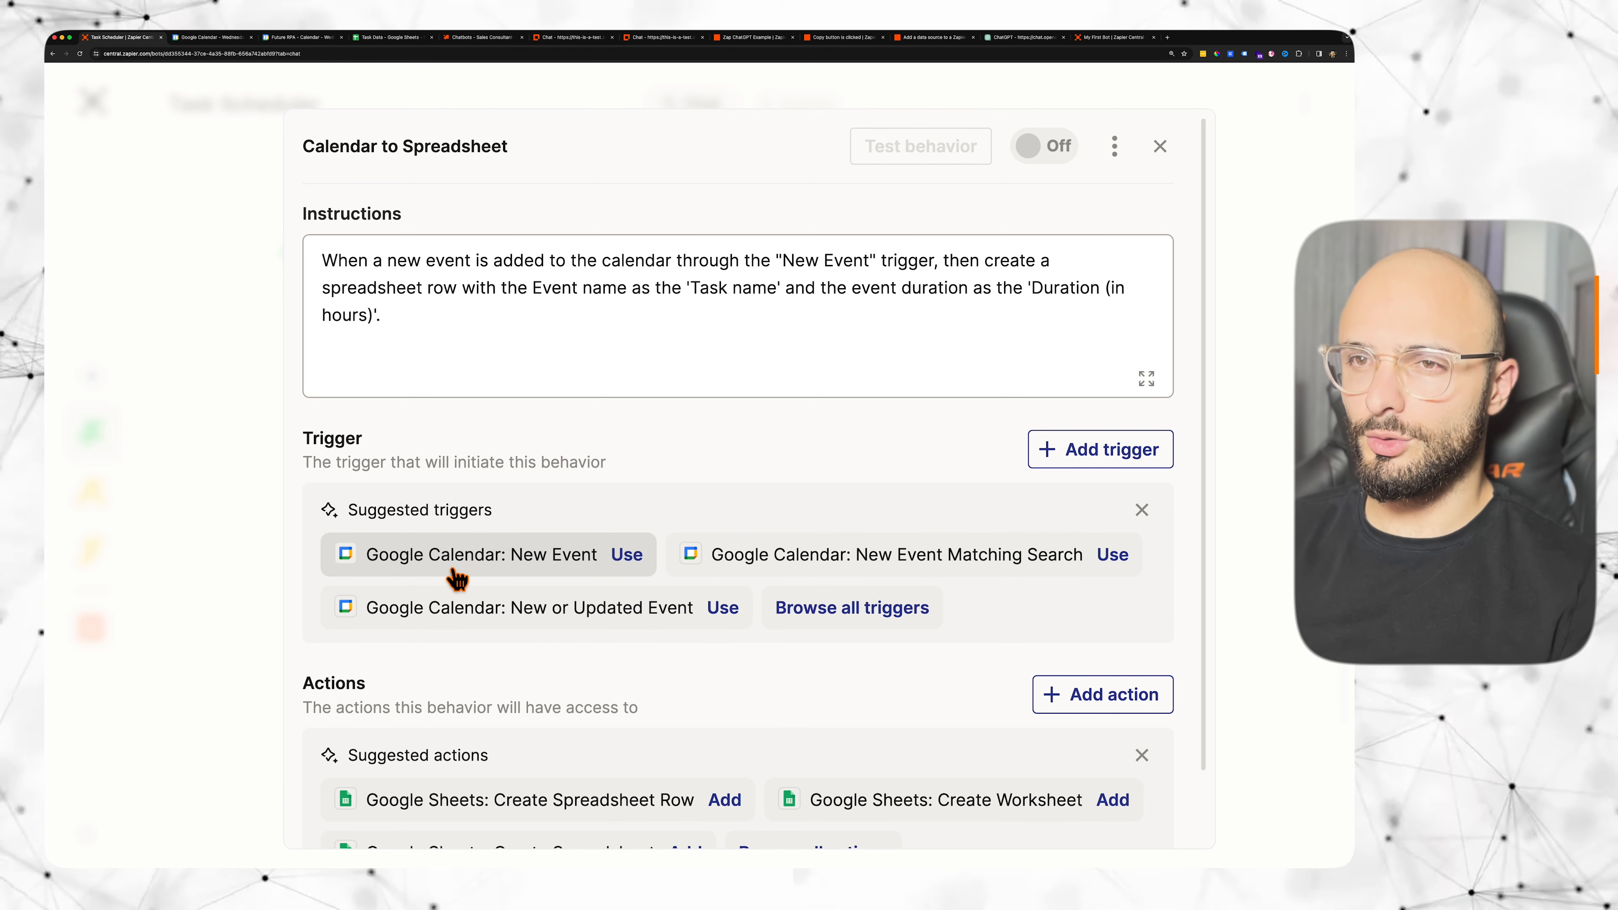
# Step: Add the suggested Google Calendar: New Event trigger to the behavior, using the account's primary calendar
pyautogui.click(575, 570)
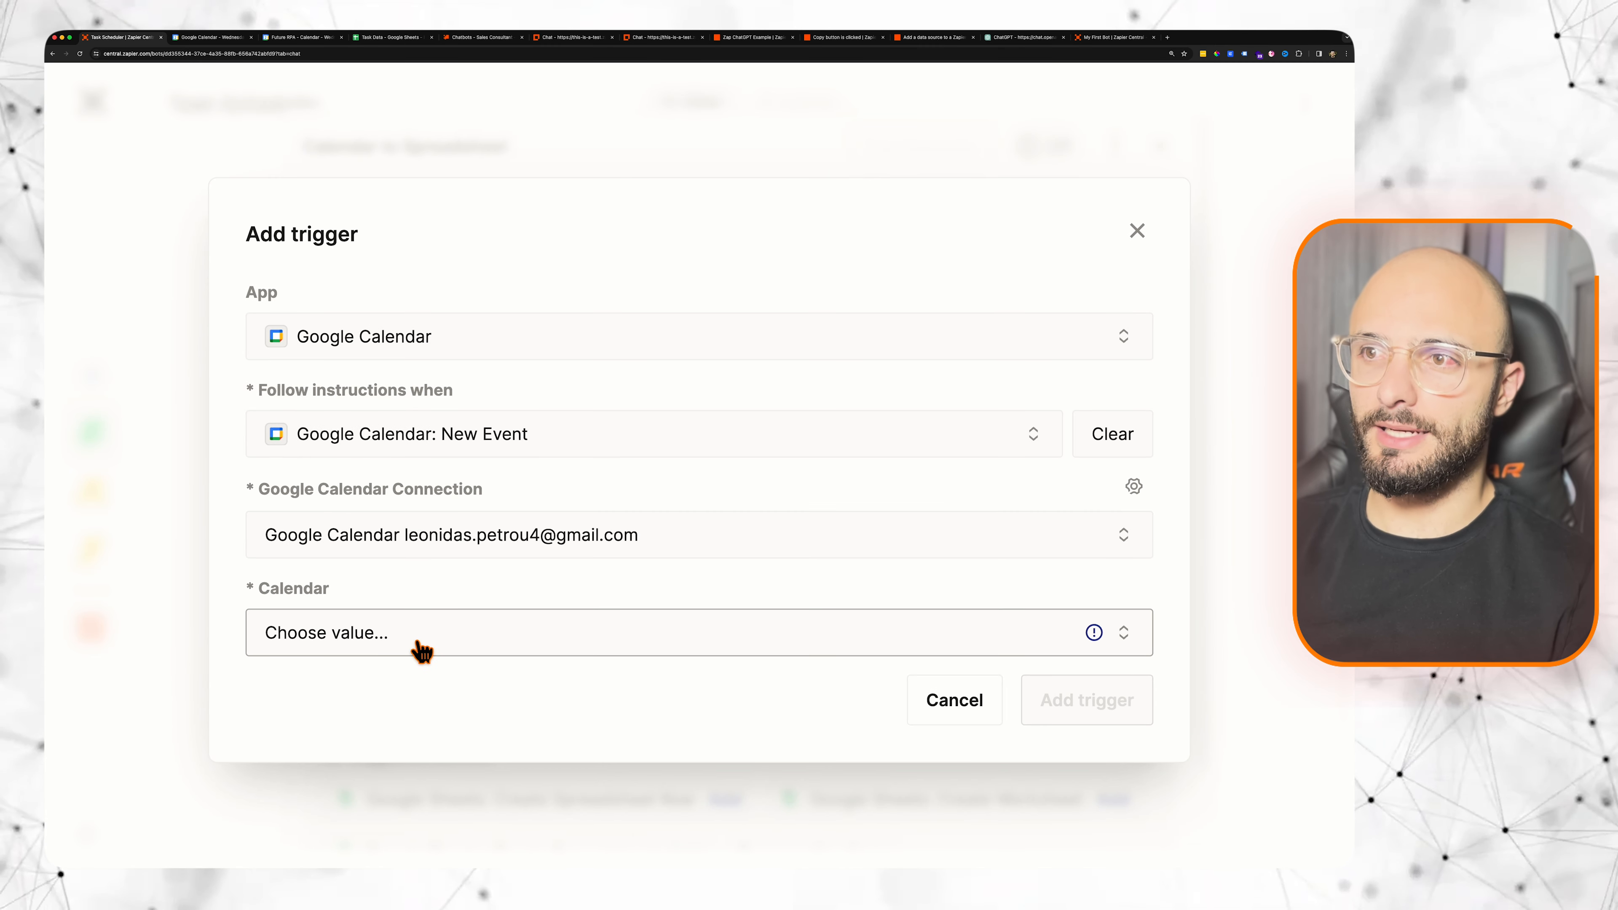
pyautogui.click(420, 650)
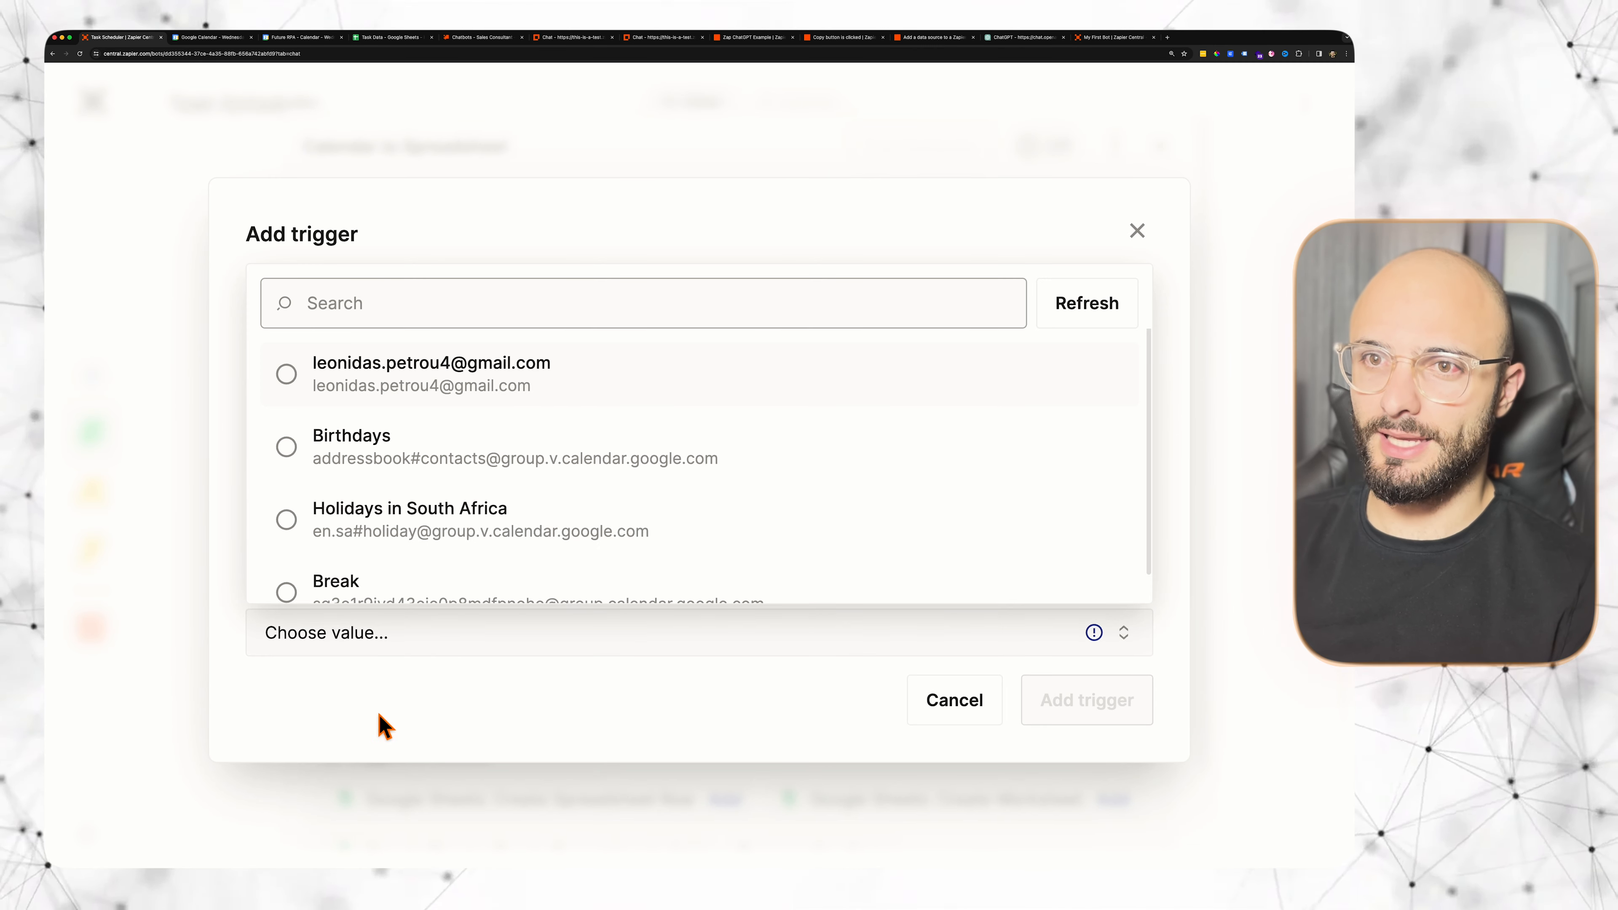
pyautogui.click(374, 390)
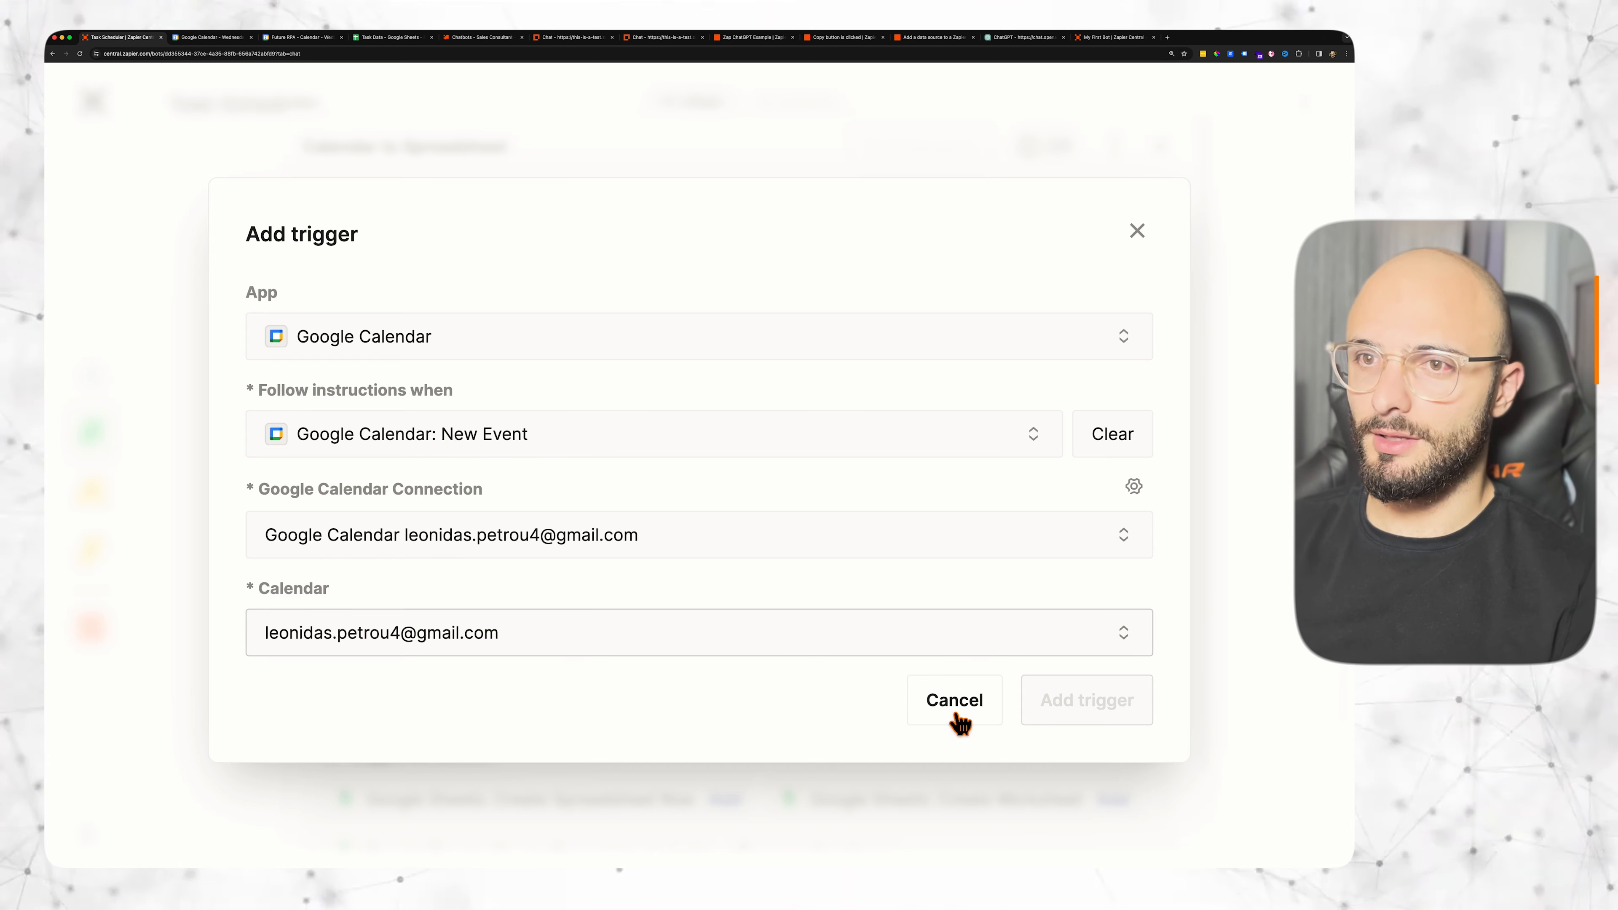
pyautogui.click(1082, 717)
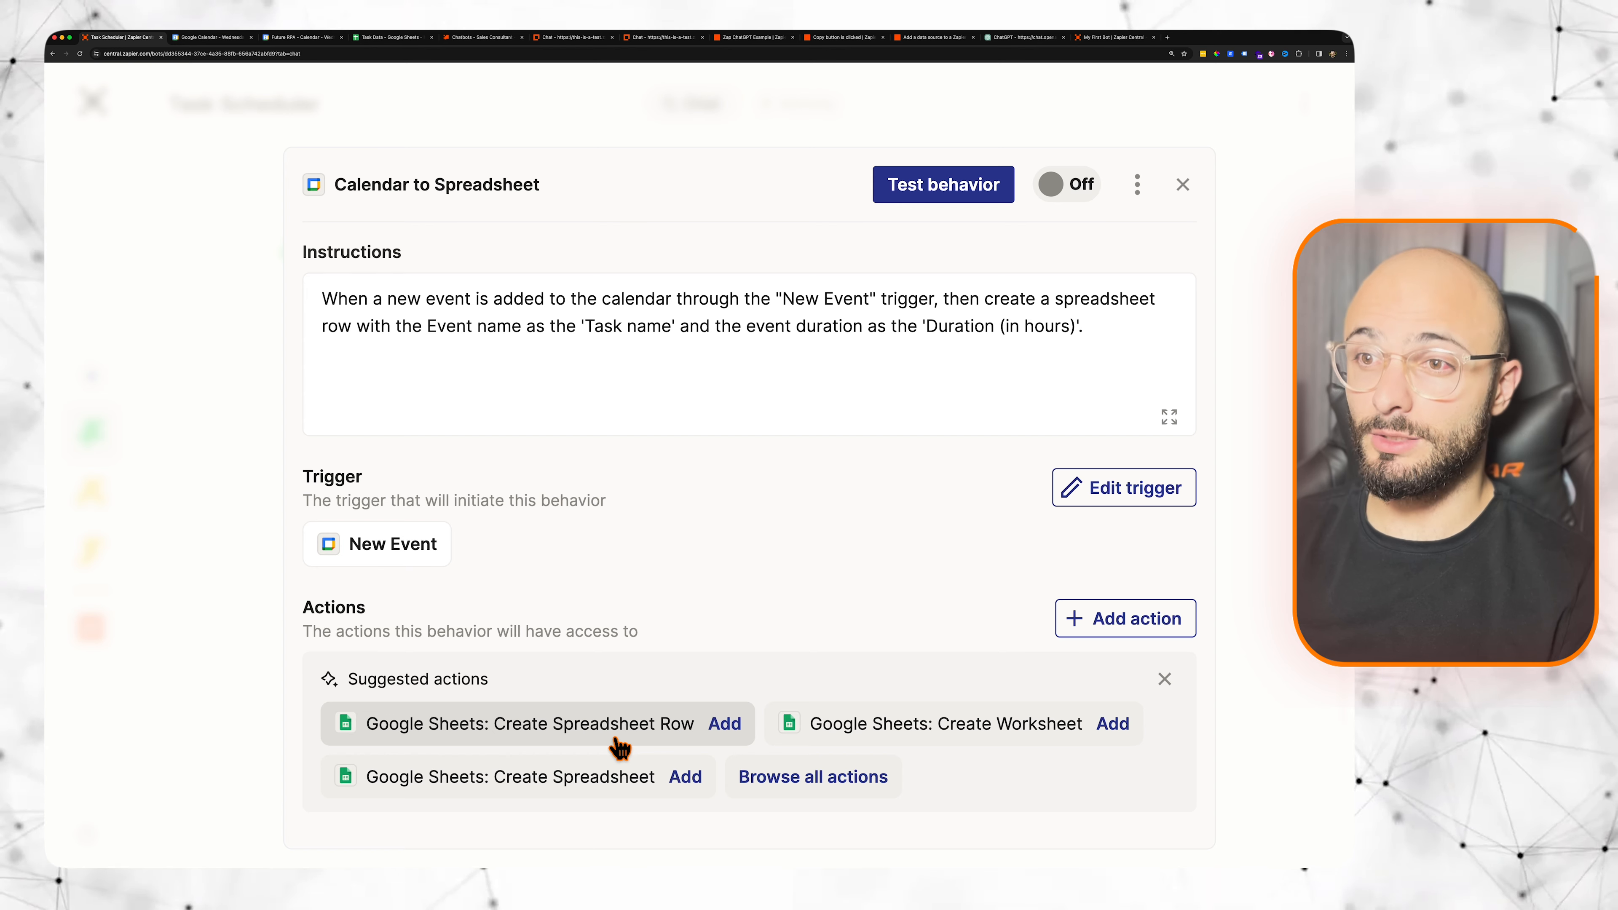
# Step: Start adding the suggested Google Sheets: Create Spreadsheet Row action and set Drive to the specific value My Google Drive
pyautogui.click(726, 725)
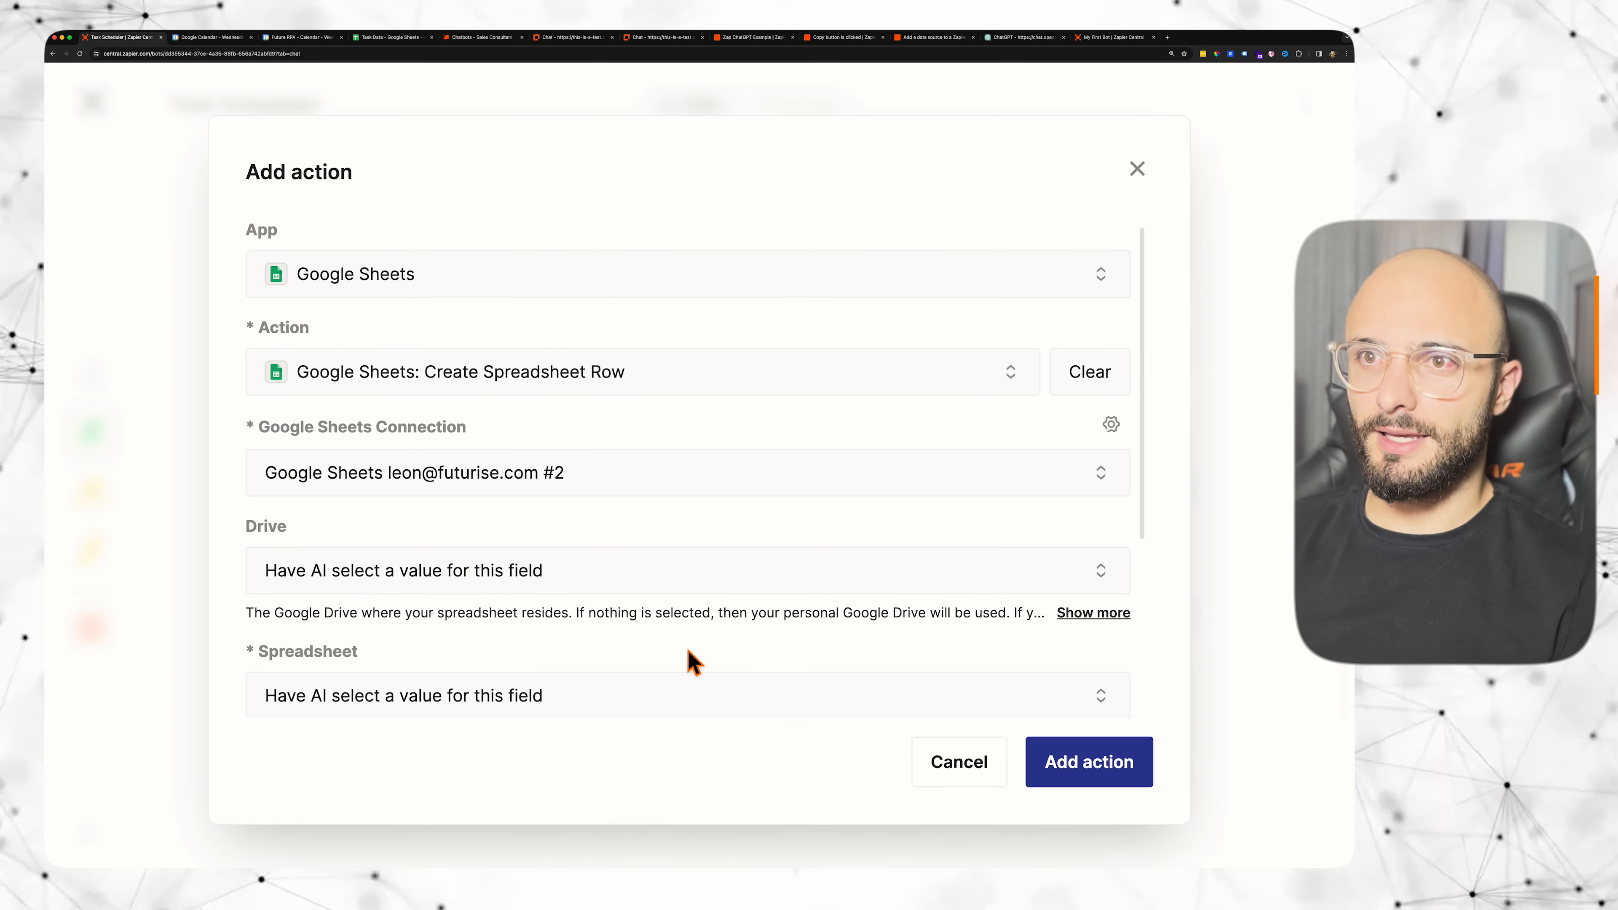
pyautogui.click(331, 586)
pyautogui.click(362, 764)
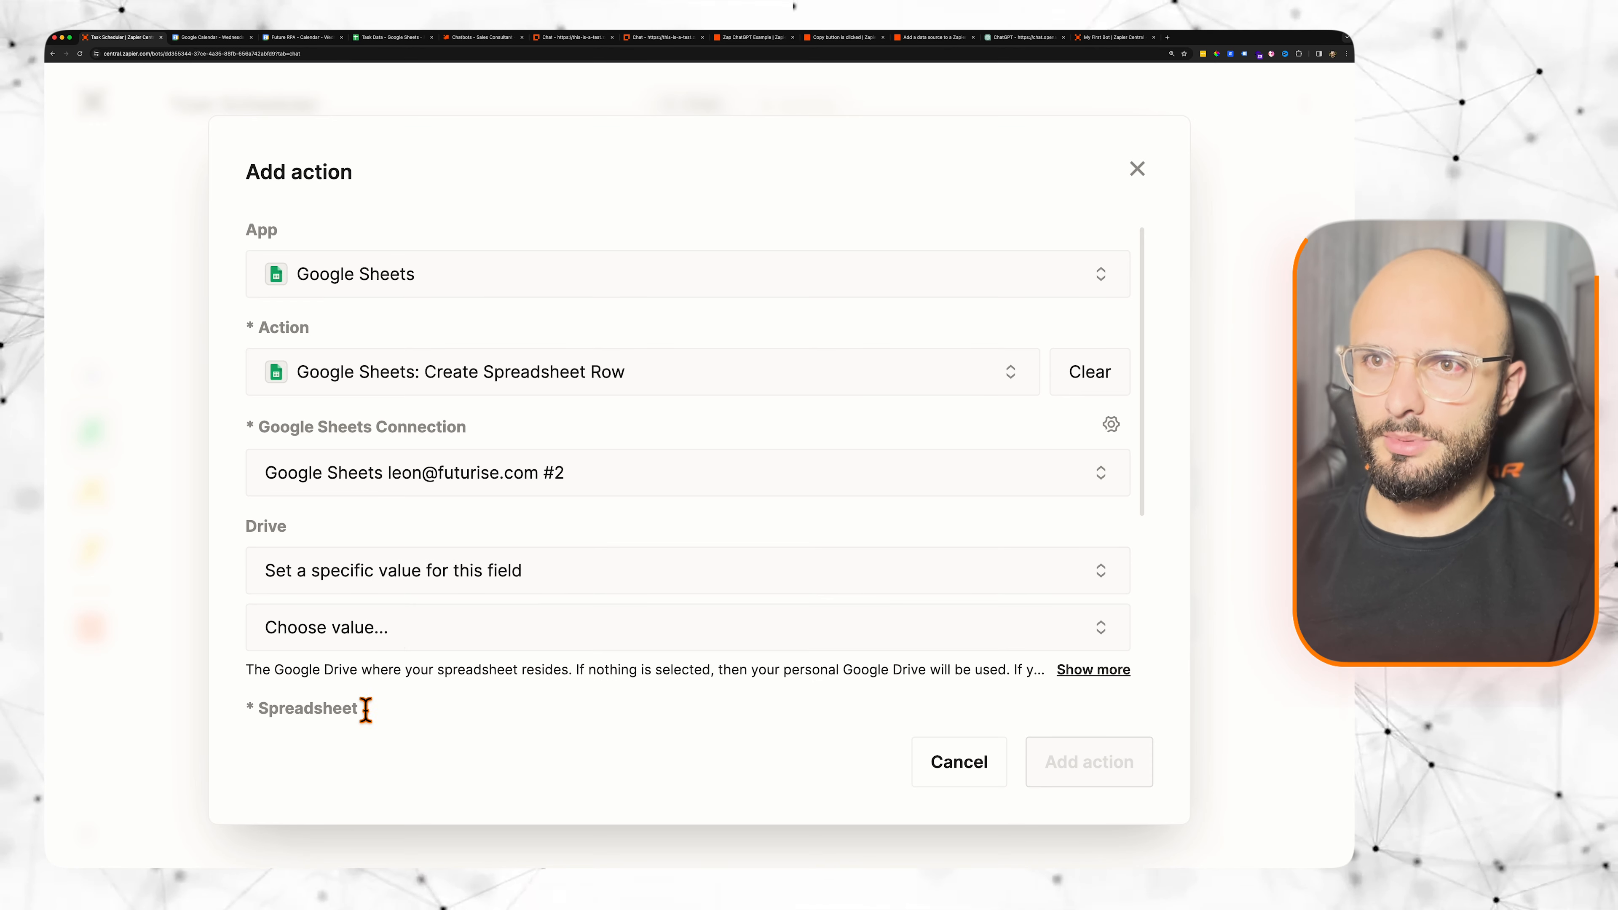
pyautogui.click(392, 647)
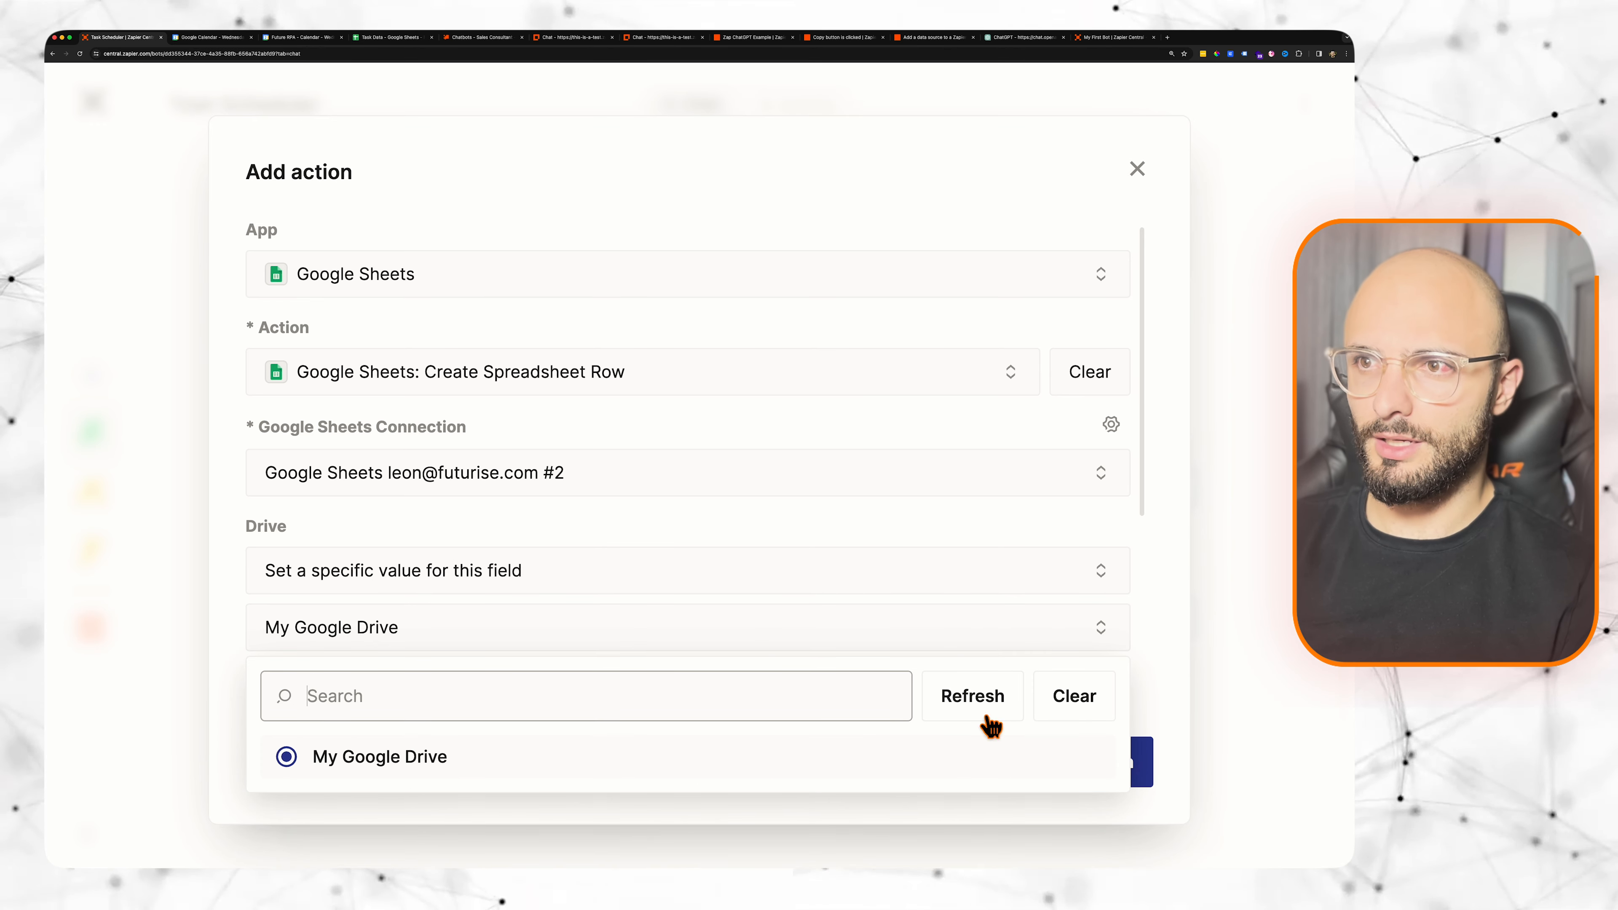
pyautogui.click(357, 753)
# Step: Set the action's Spreadsheet field to the specific value Task Data
pyautogui.scroll(-2, 732, 688)
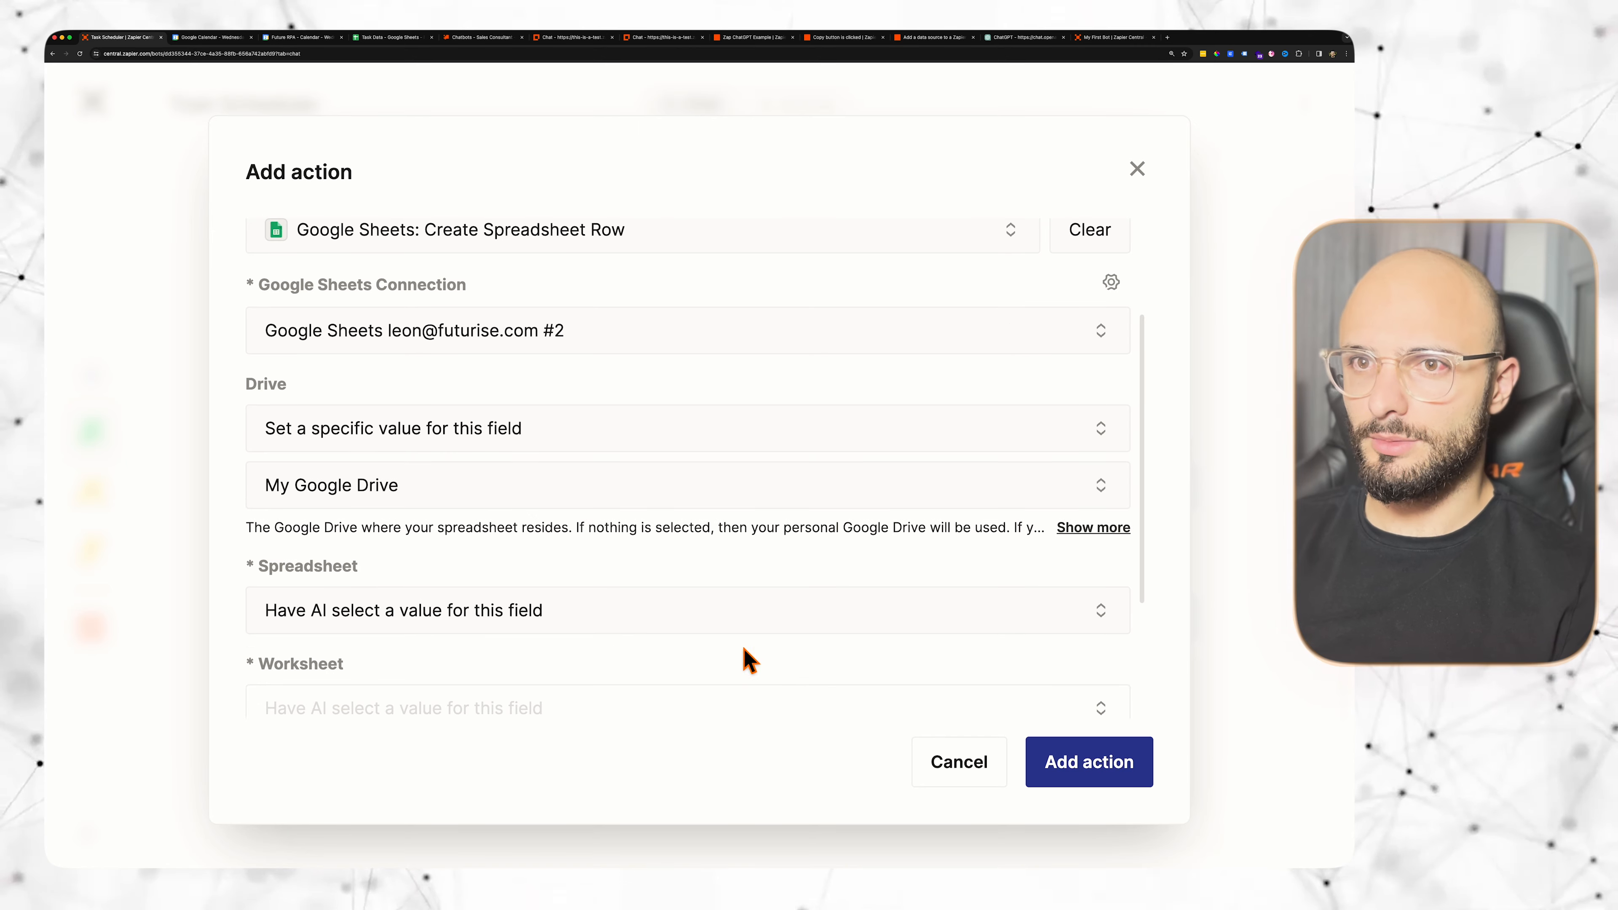
pyautogui.click(354, 621)
pyautogui.click(395, 749)
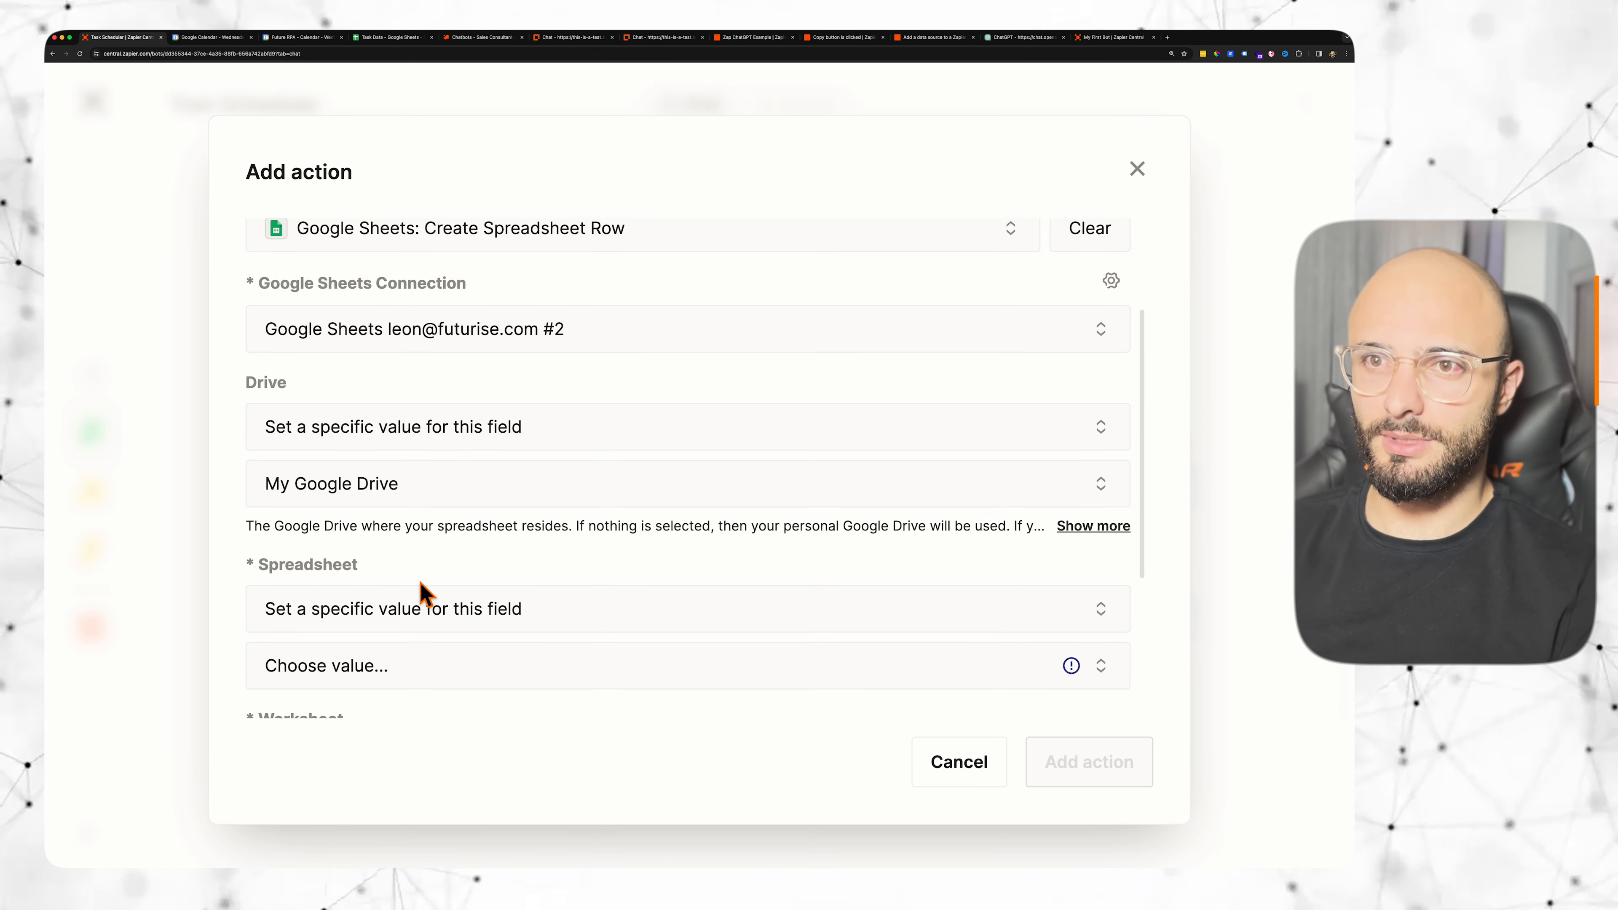
pyautogui.scroll(-1, 423, 596)
pyautogui.click(414, 625)
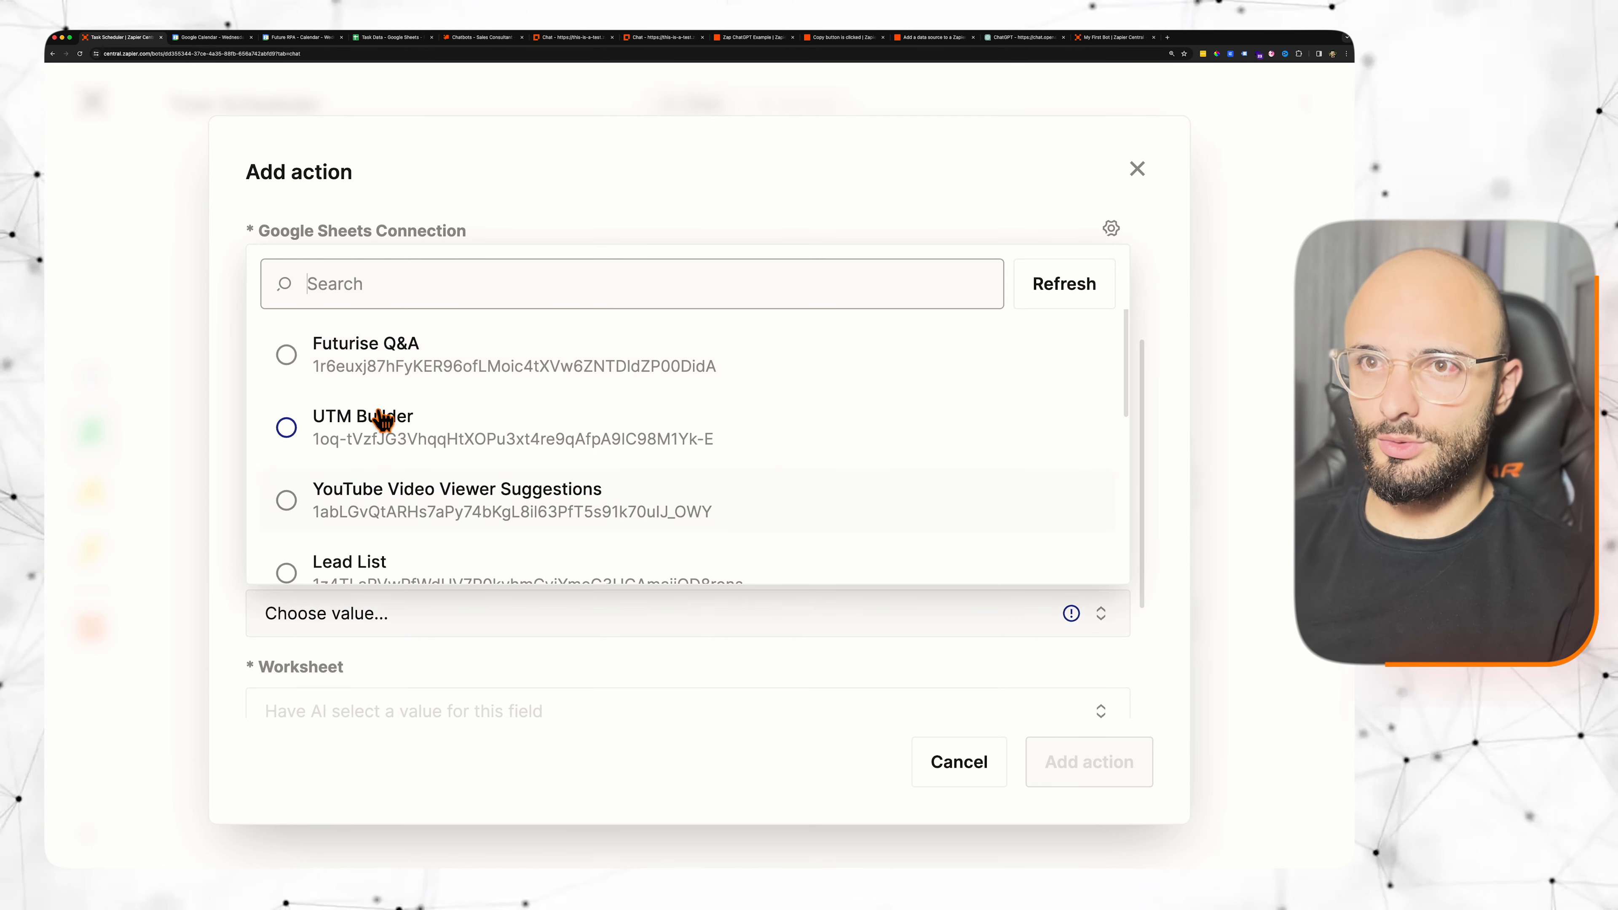
pyautogui.click(317, 347)
pyautogui.click(408, 621)
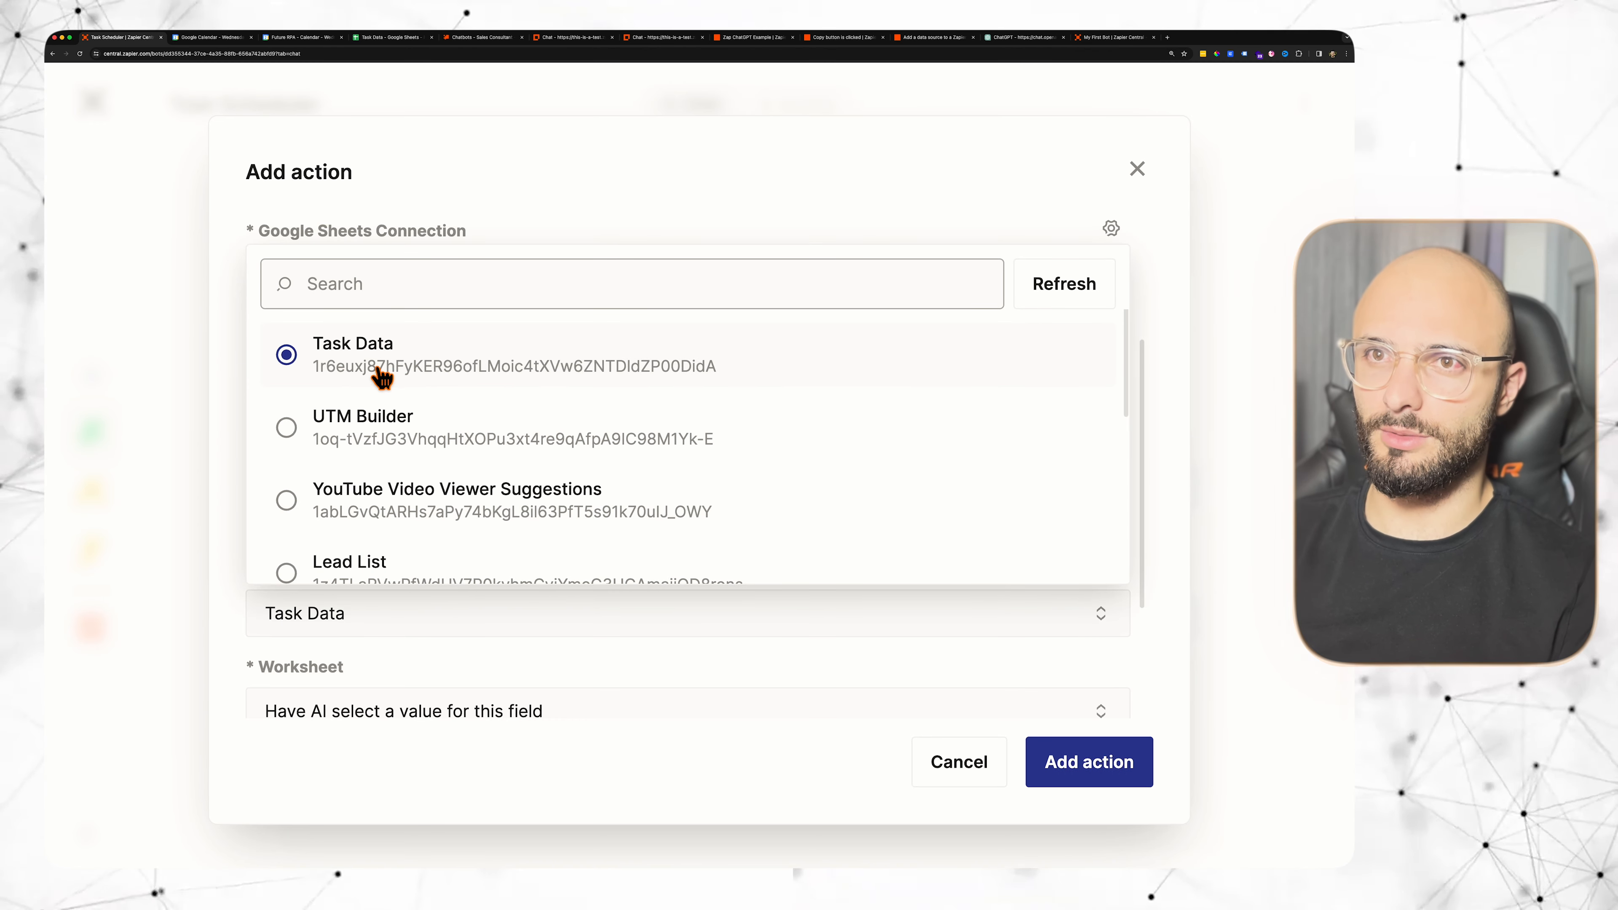
pyautogui.click(400, 358)
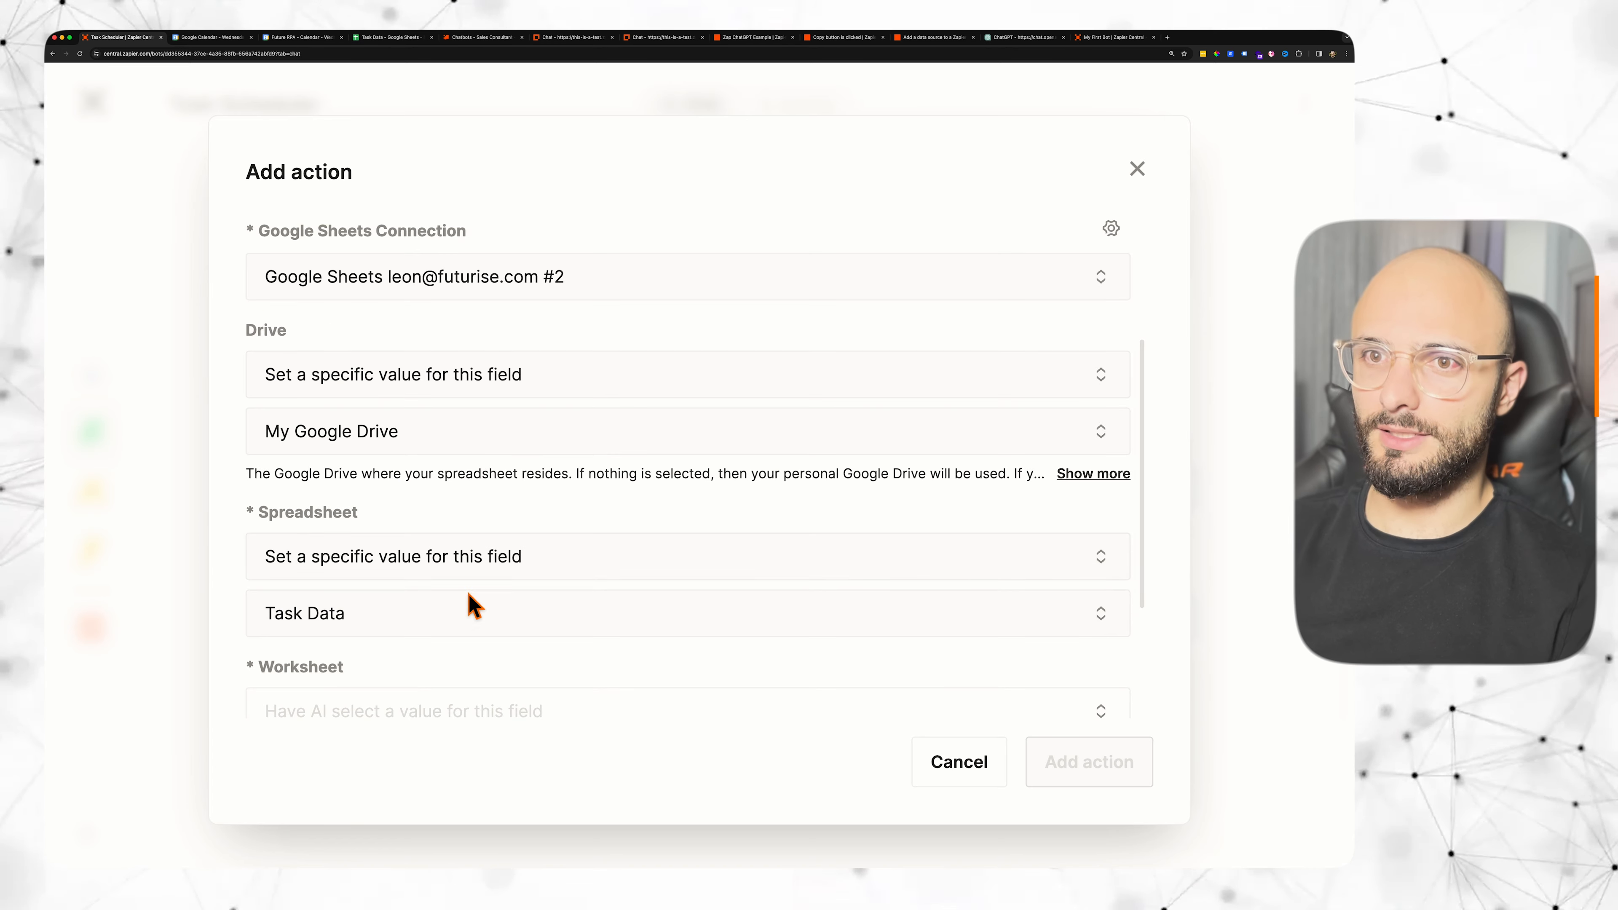
# Step: Set the action's Worksheet field to the specific value Task List
pyautogui.scroll(-2, 433, 628)
pyautogui.scroll(-1, 428, 626)
pyautogui.click(404, 541)
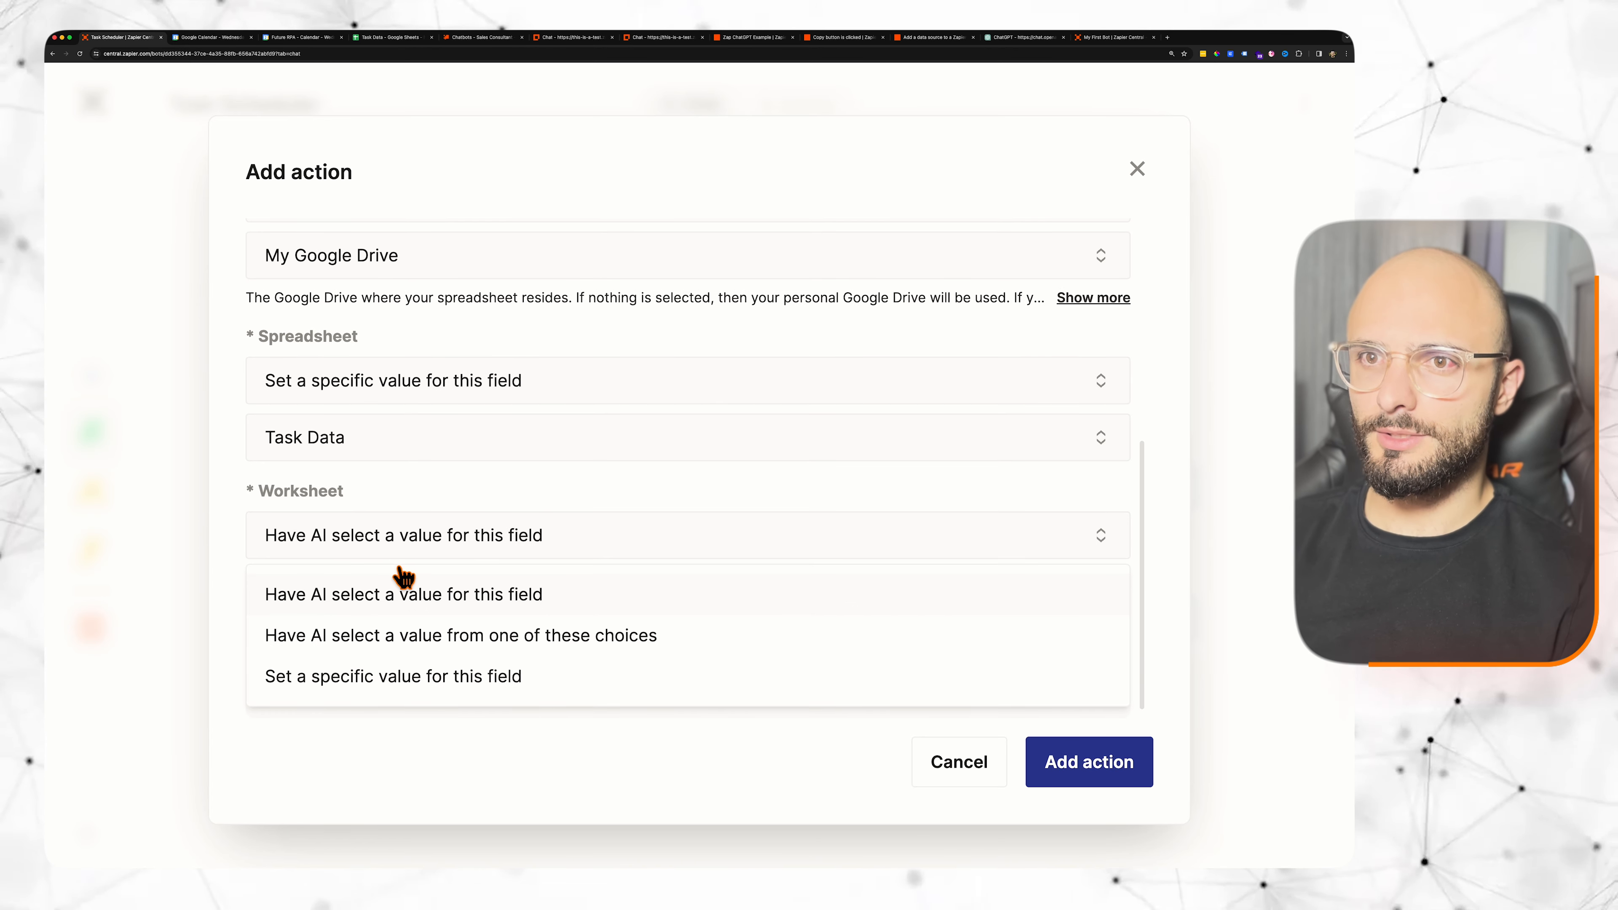
pyautogui.click(433, 672)
pyautogui.click(422, 607)
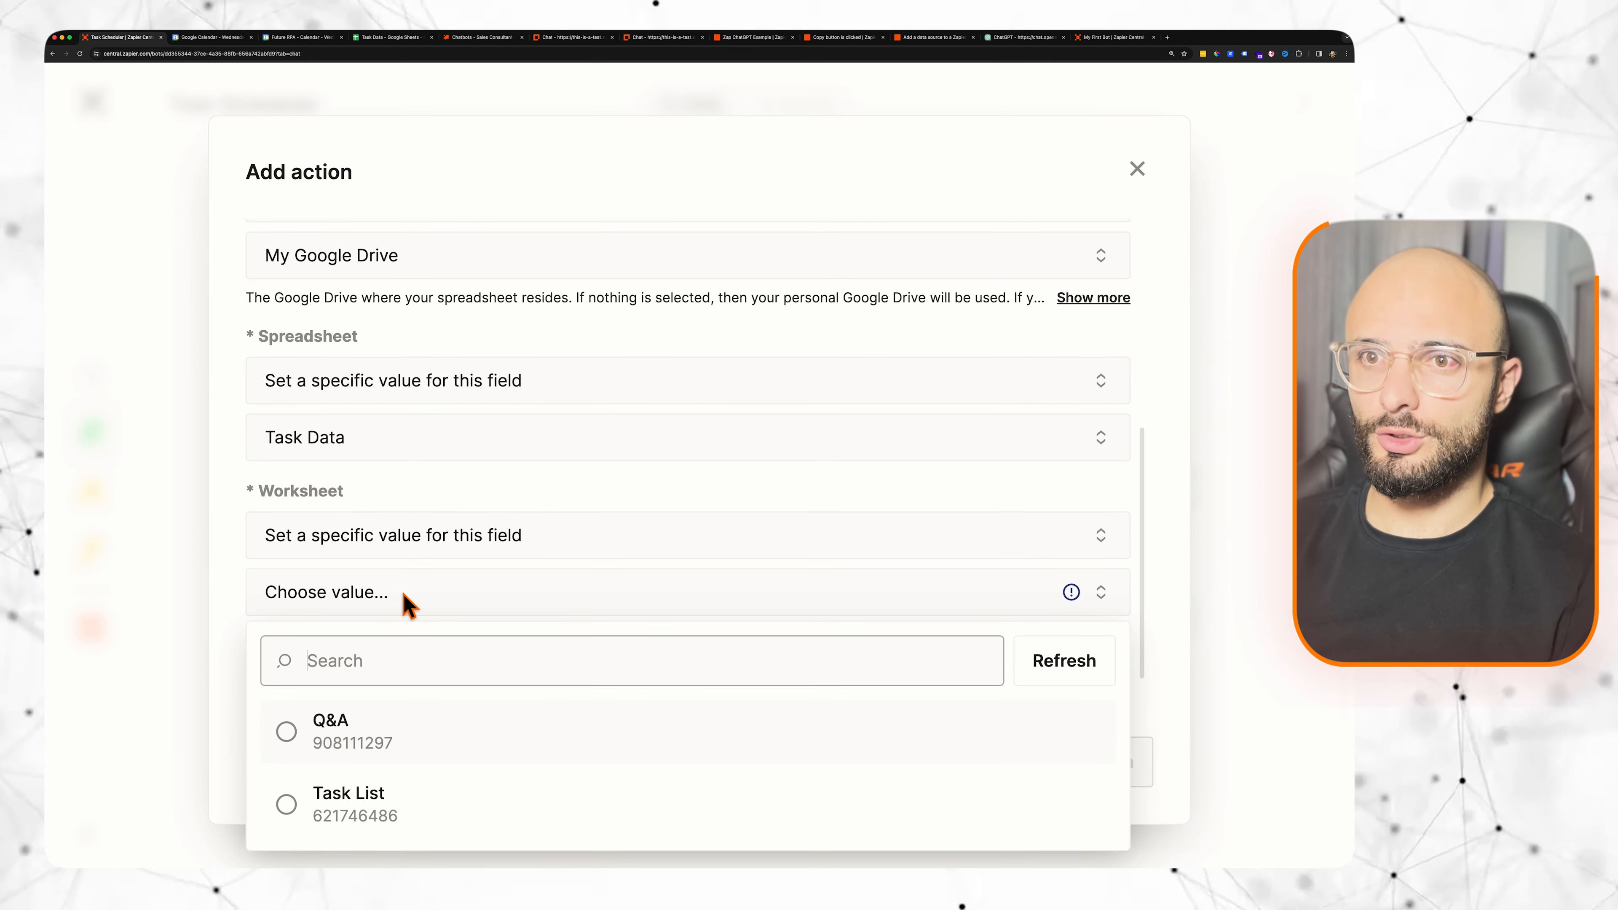
pyautogui.click(385, 801)
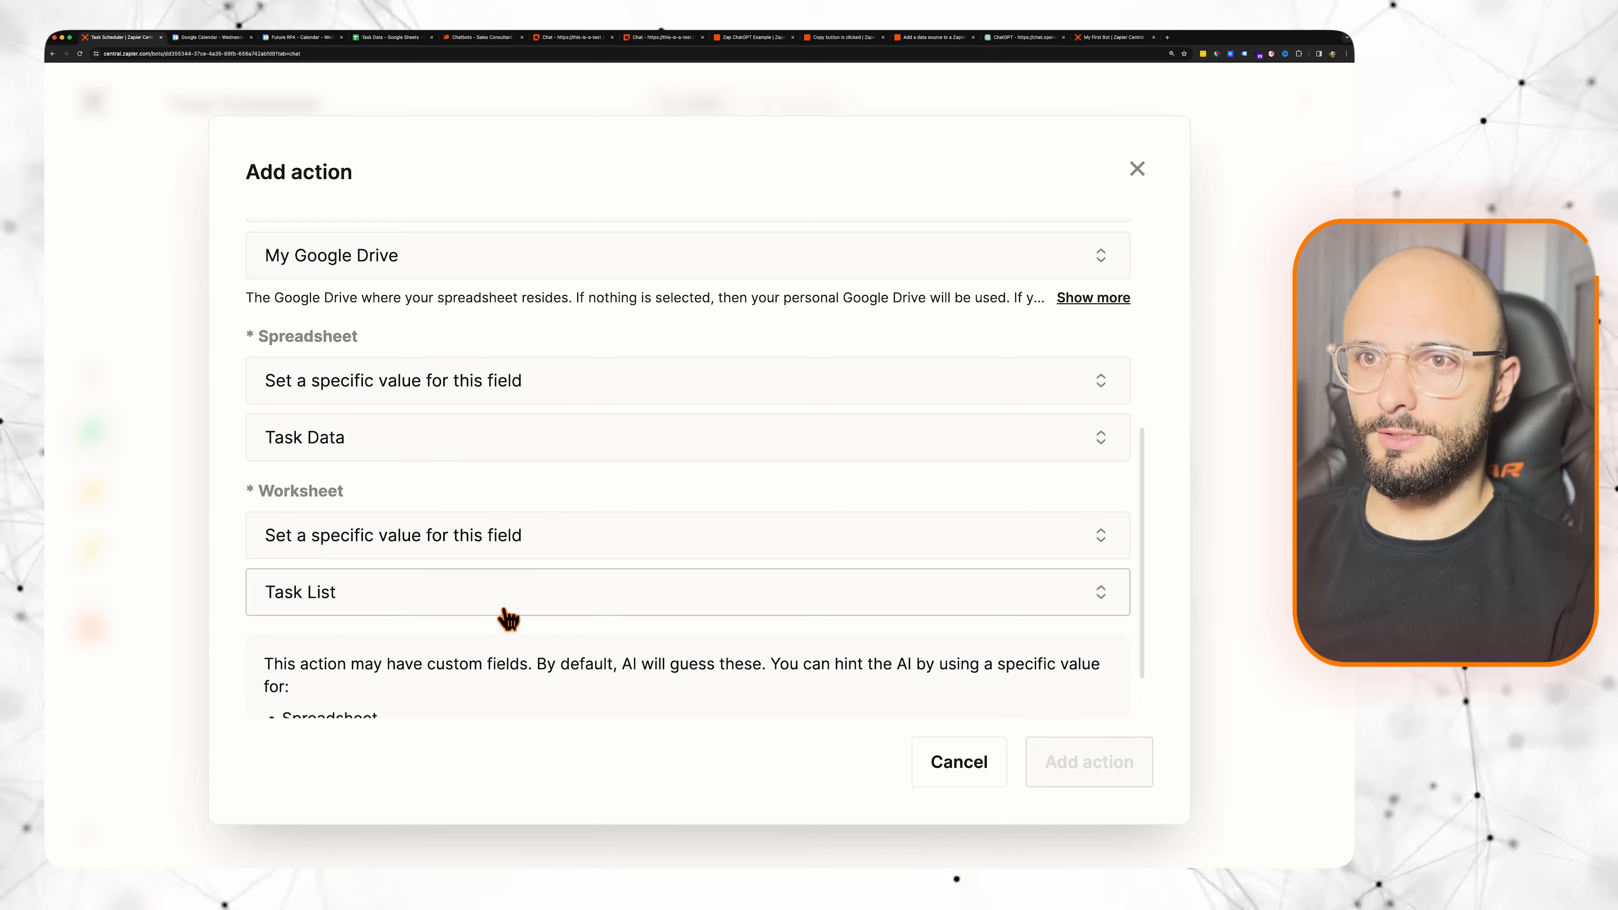
# Step: Keep Task Name and Duration (hours) as AI-generated values and add the Create Spreadsheet Row action to the behavior
pyautogui.scroll(-4, 311, 422)
pyautogui.moveTo(248, 401); pyautogui.dragTo(341, 400)
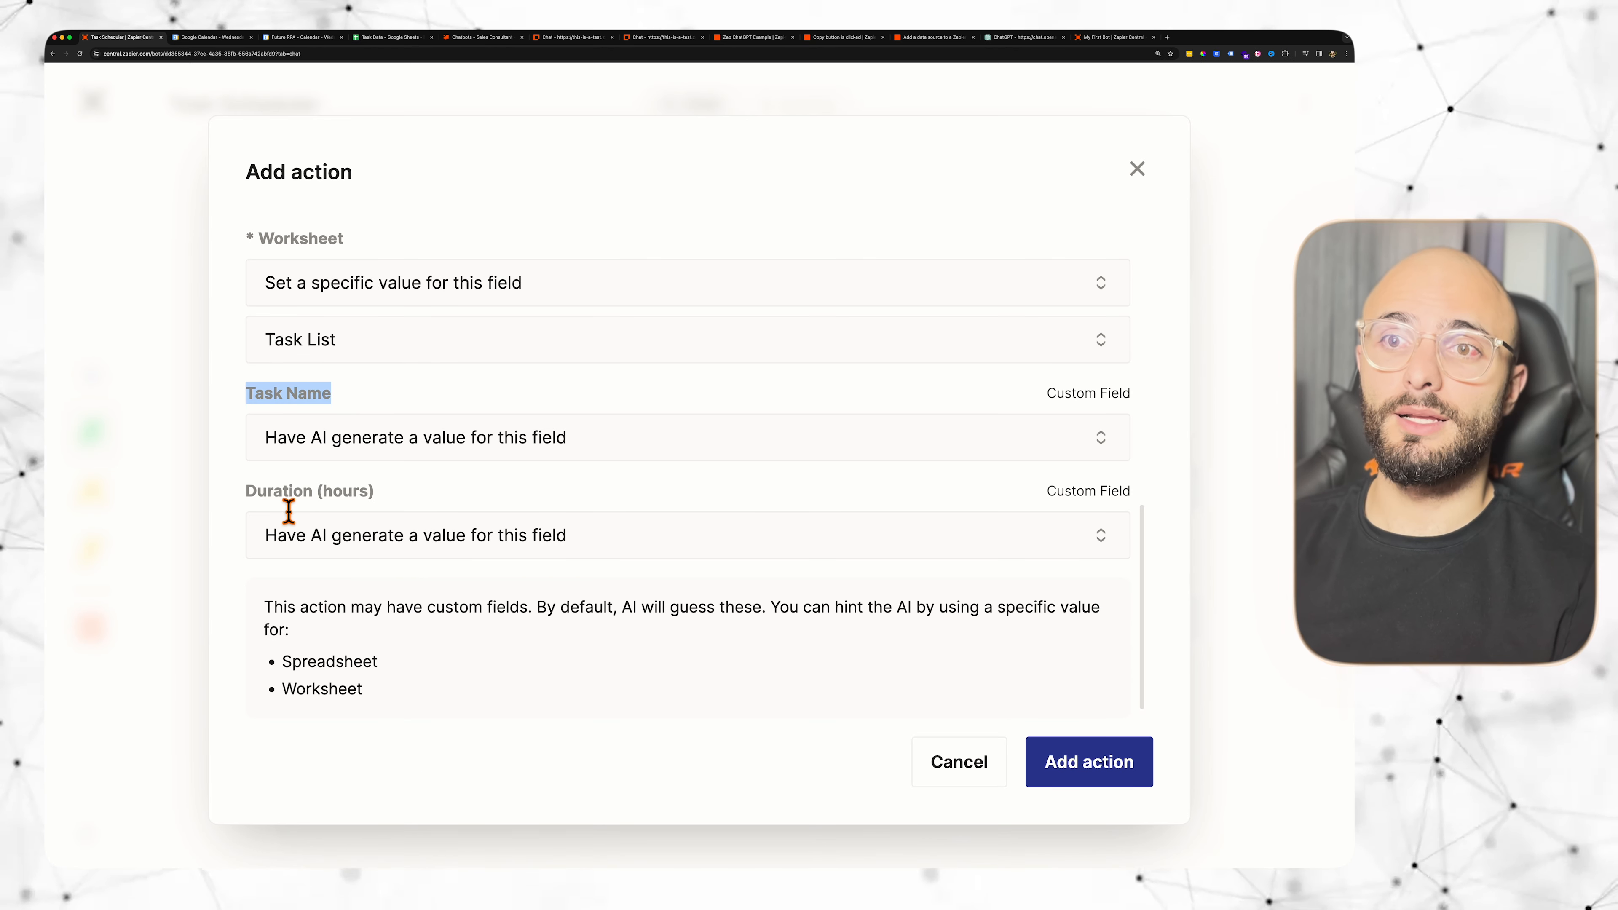
pyautogui.moveTo(258, 494); pyautogui.dragTo(367, 489)
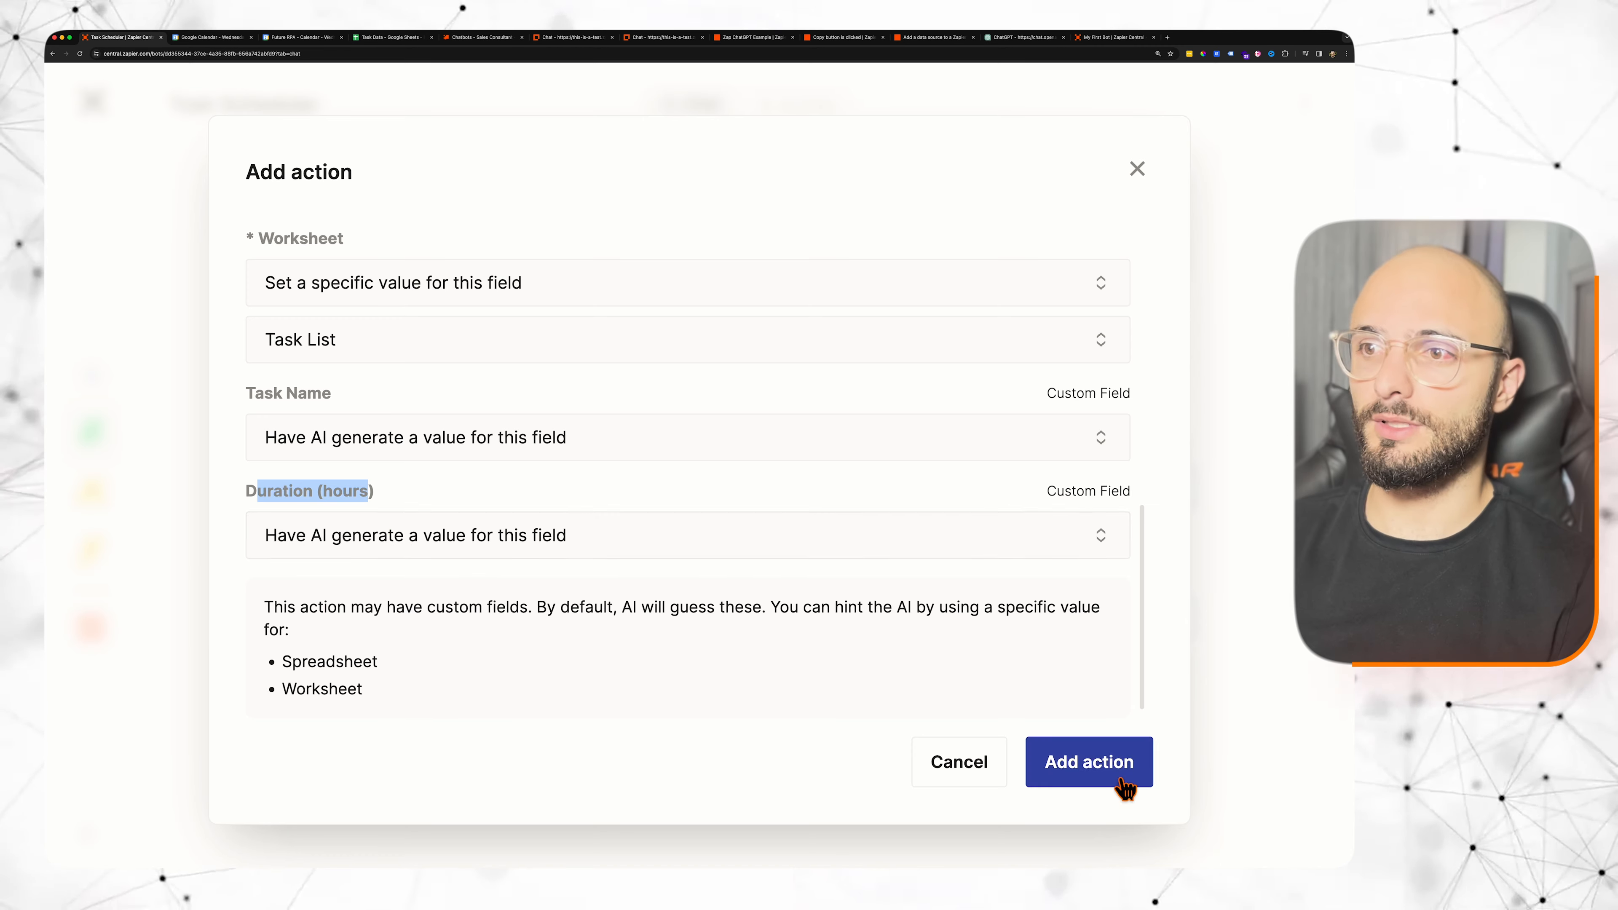
pyautogui.click(465, 500)
pyautogui.click(1127, 768)
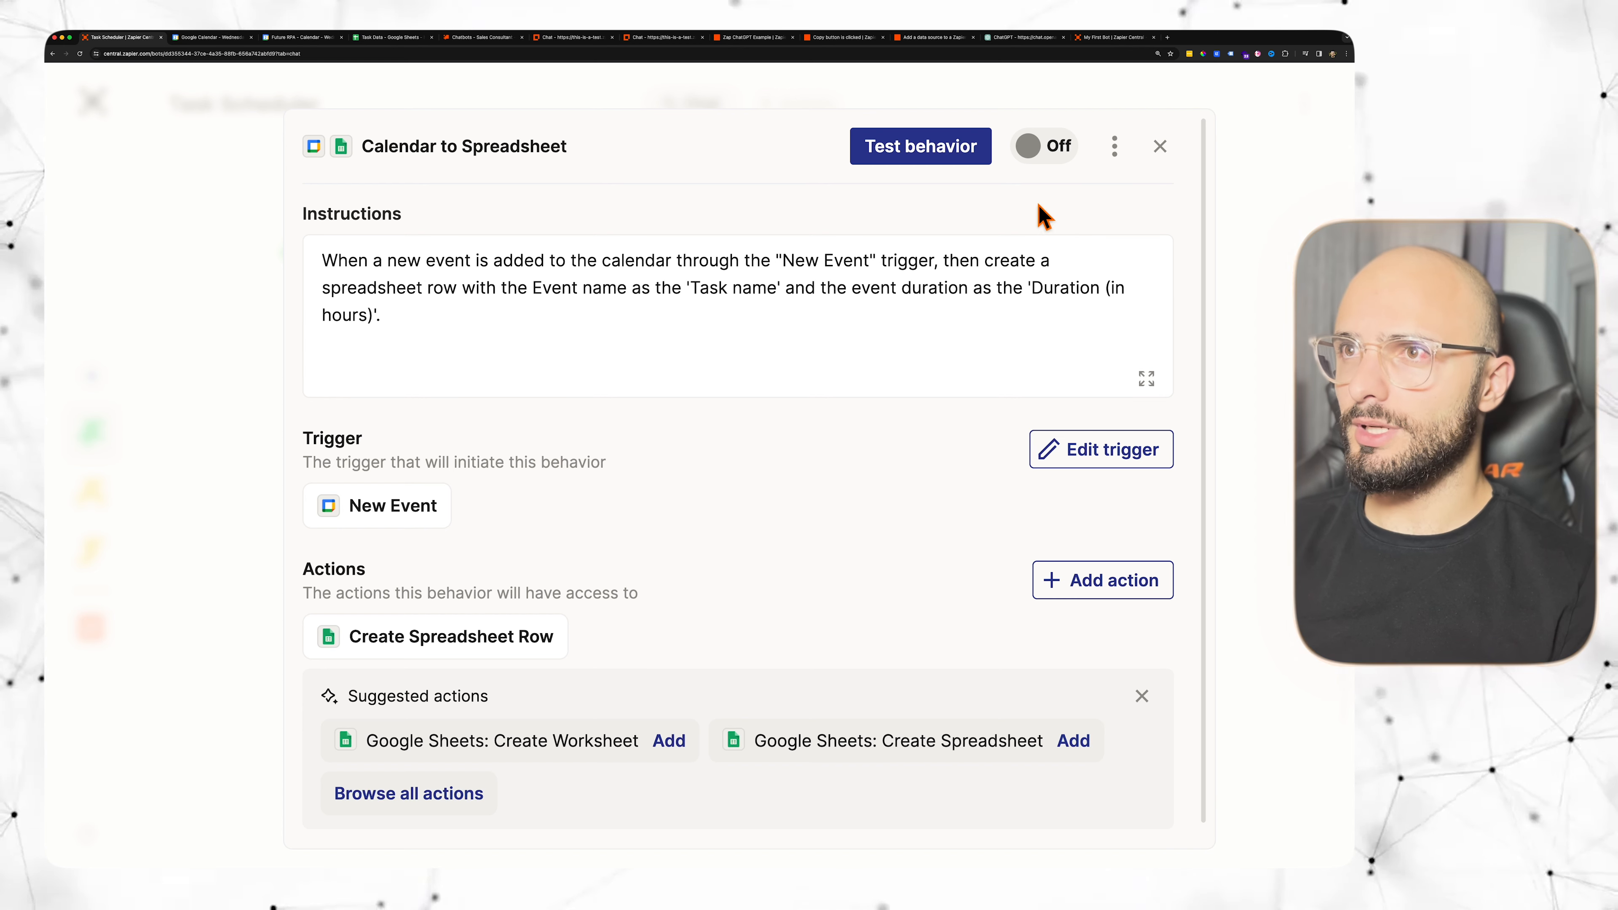
# Step: Turn on the Calendar to Spreadsheet behavior and run a test of it
pyautogui.click(1057, 160)
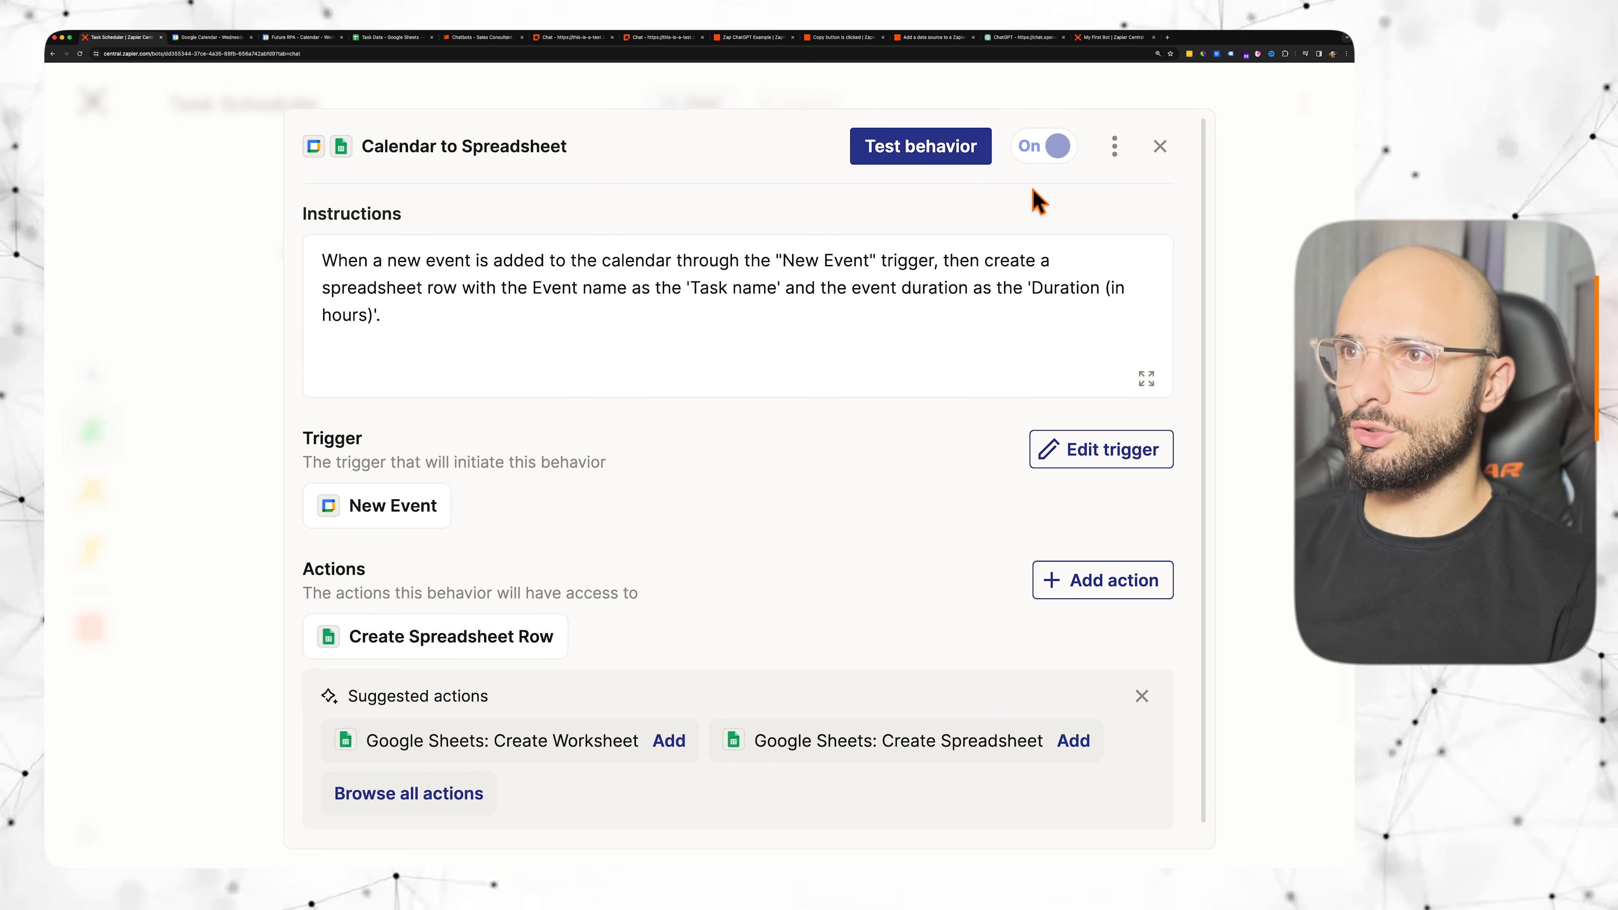
pyautogui.click(928, 161)
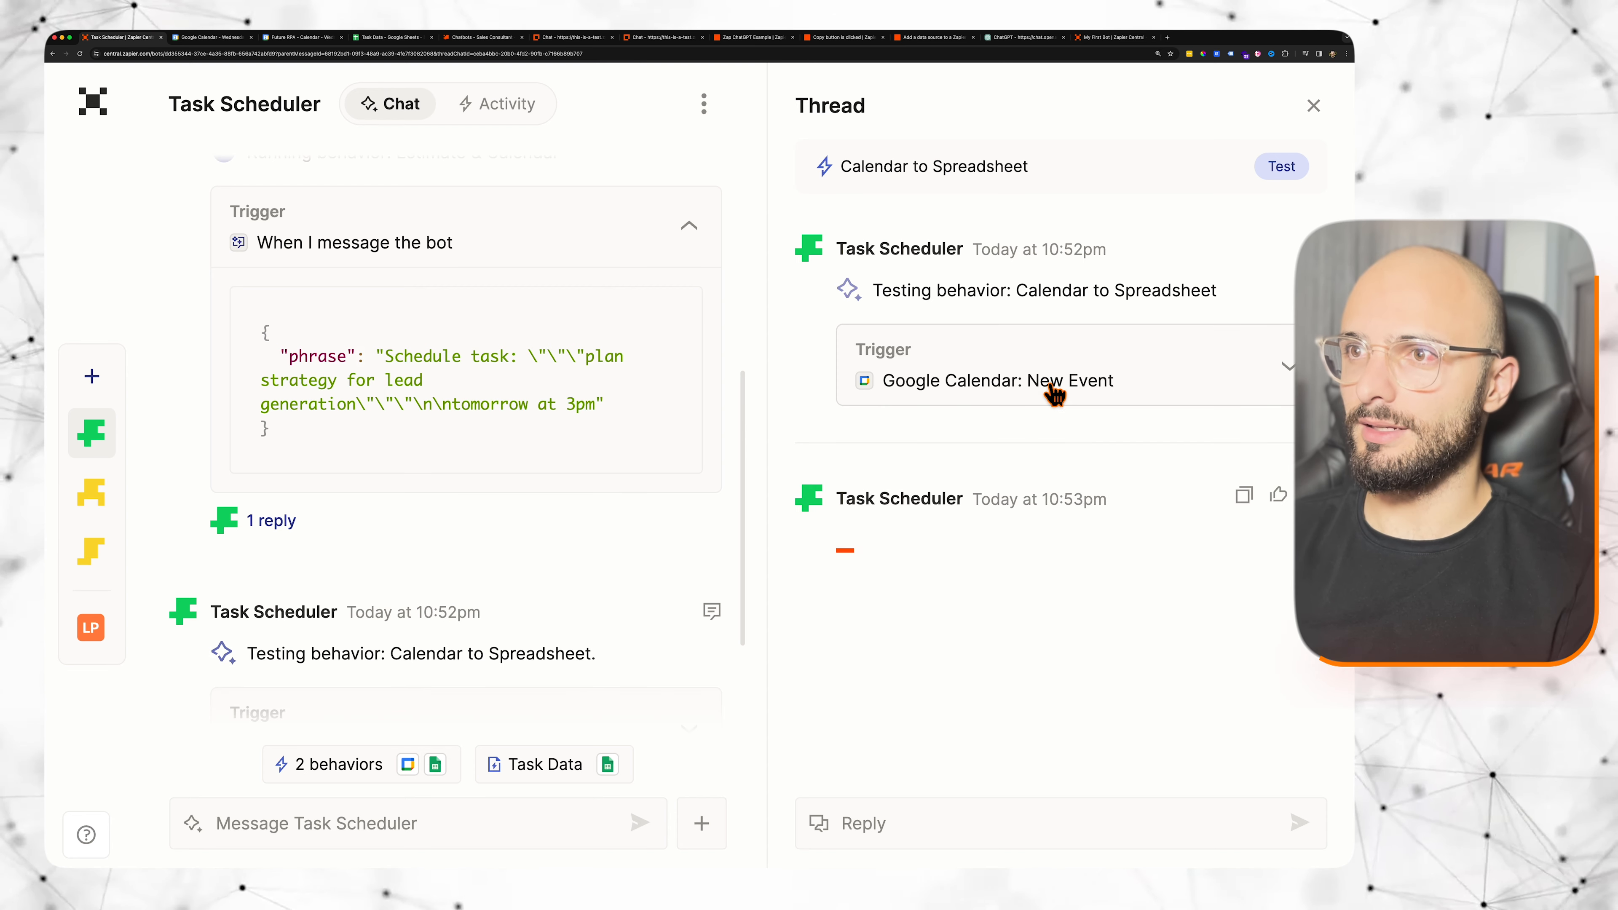
# Step: Examine the test thread's Google Calendar: New Event trigger data, including the event summary and duration, and read the bot's reply
pyautogui.click(1050, 389)
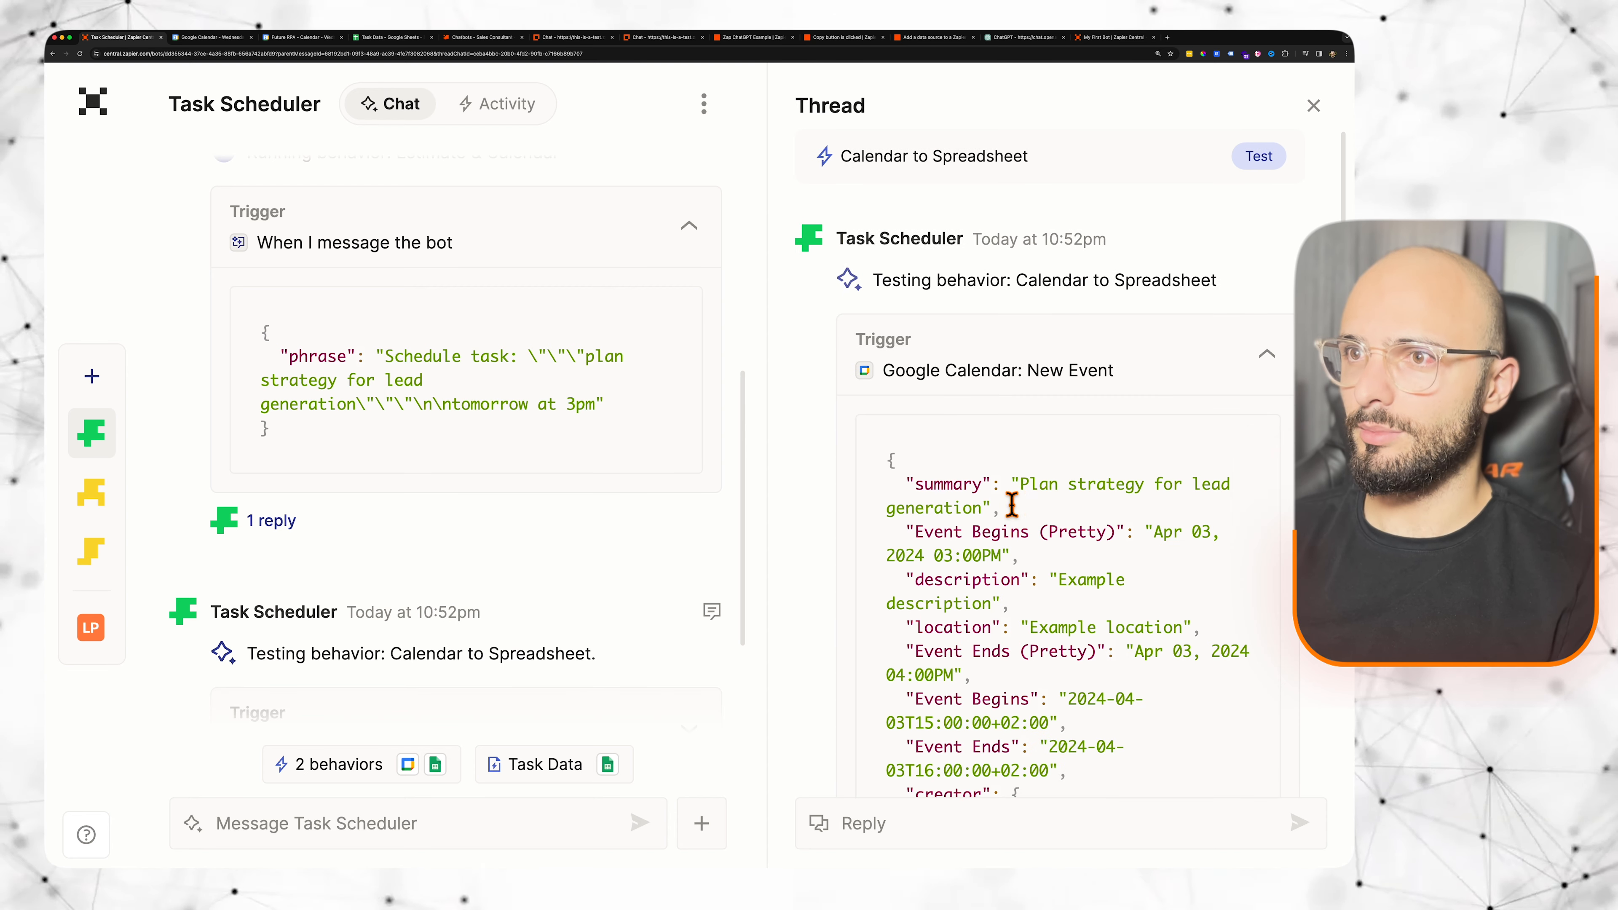
pyautogui.click(1164, 378)
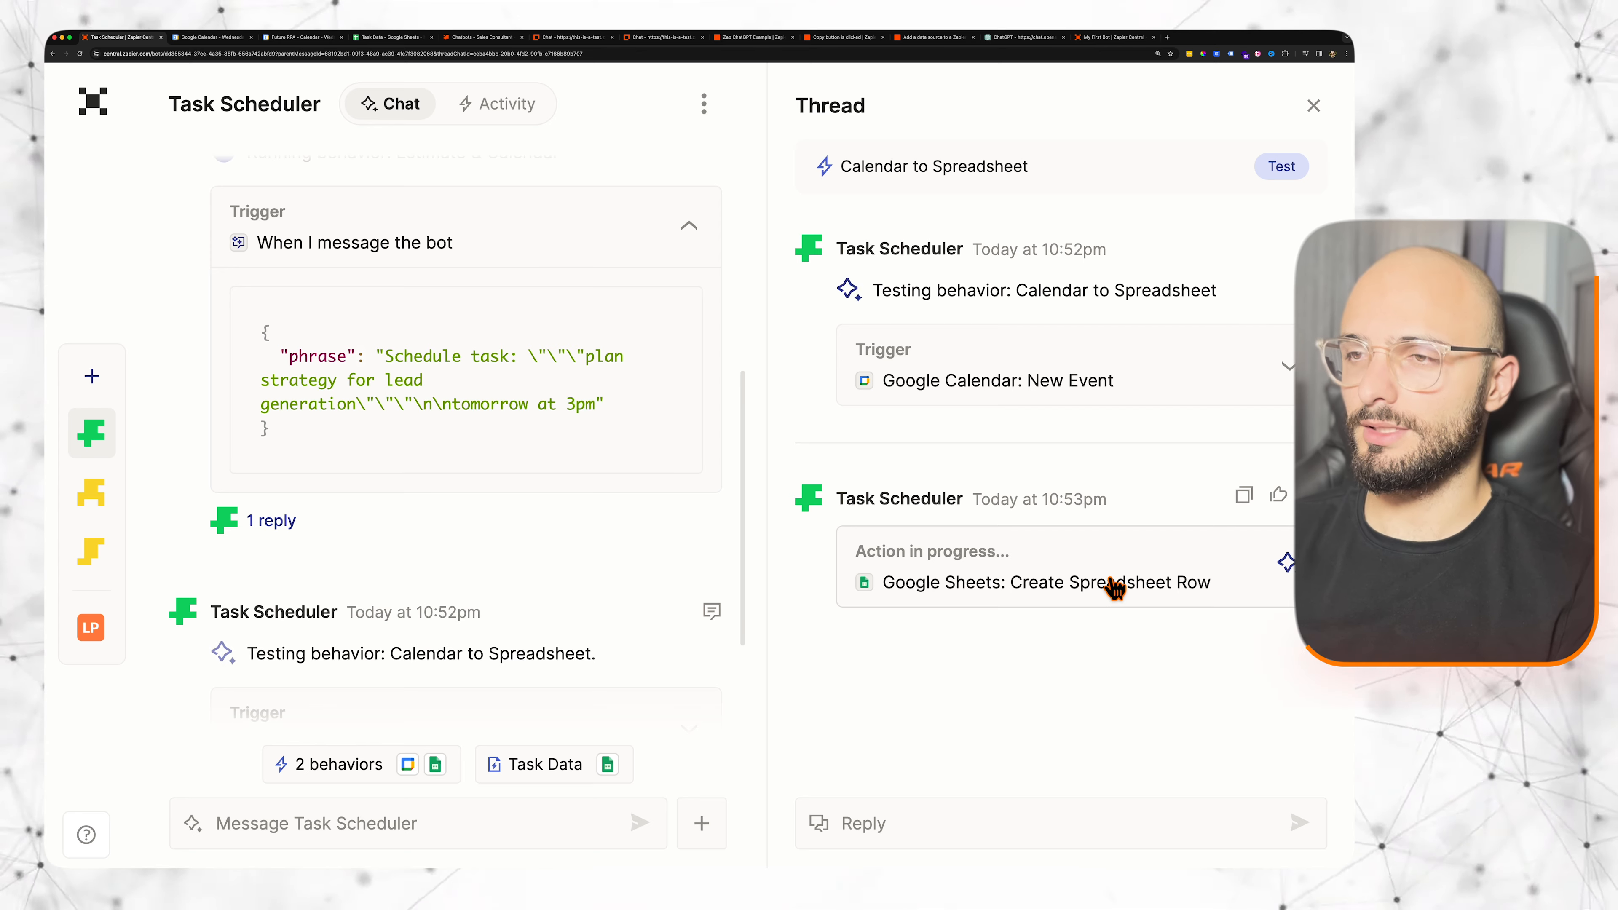
pyautogui.scroll(-1, 1057, 541)
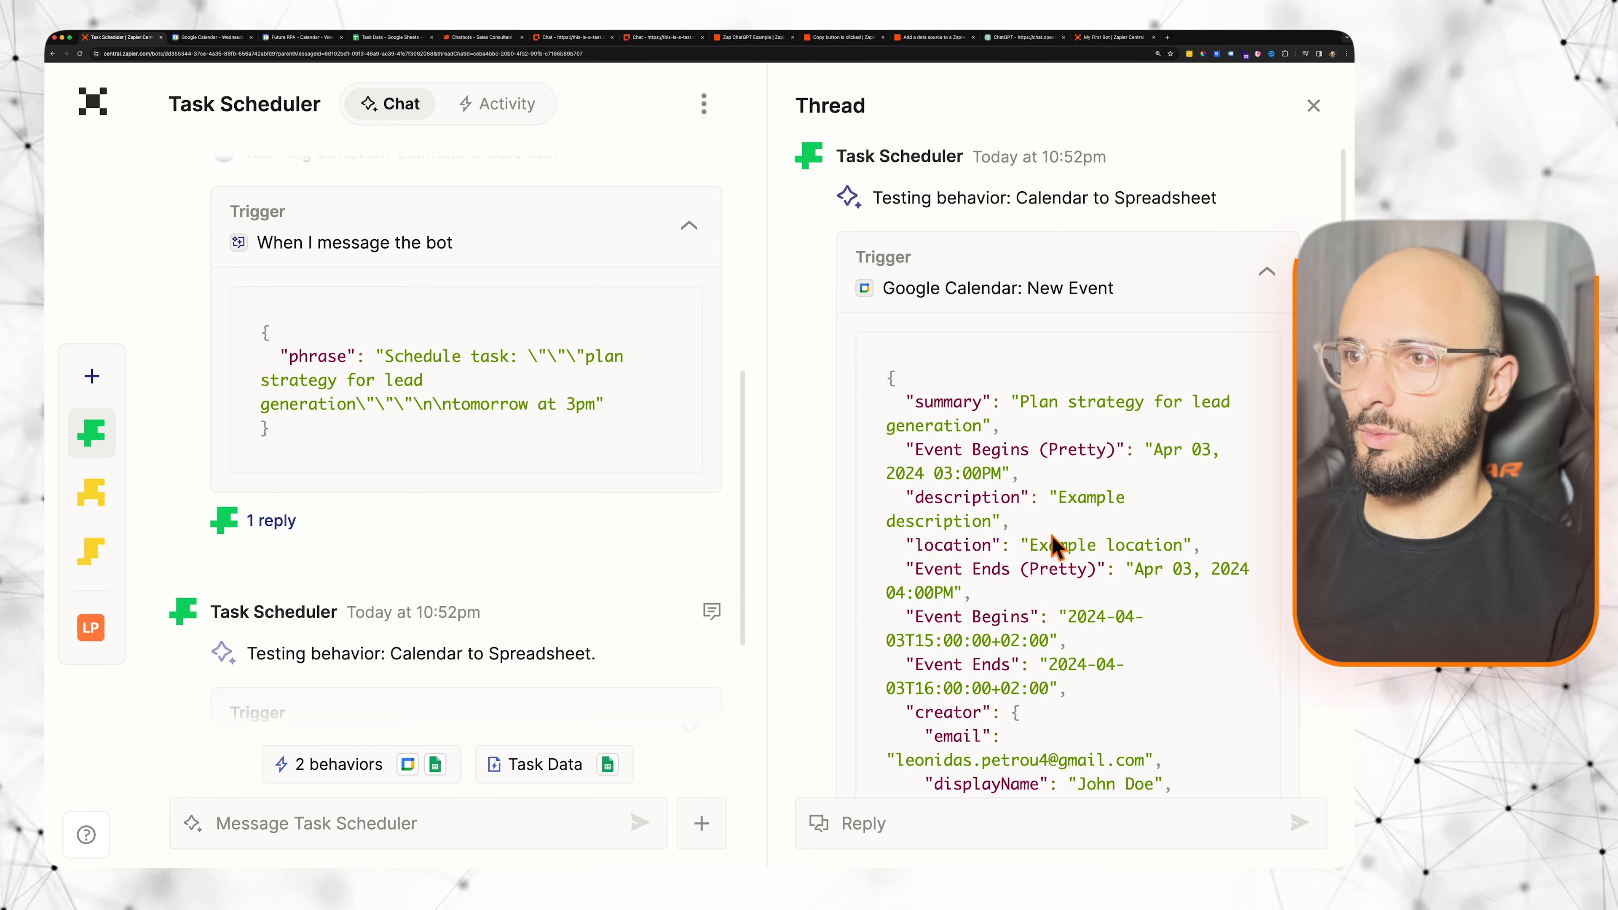
pyautogui.scroll(-8, 1054, 544)
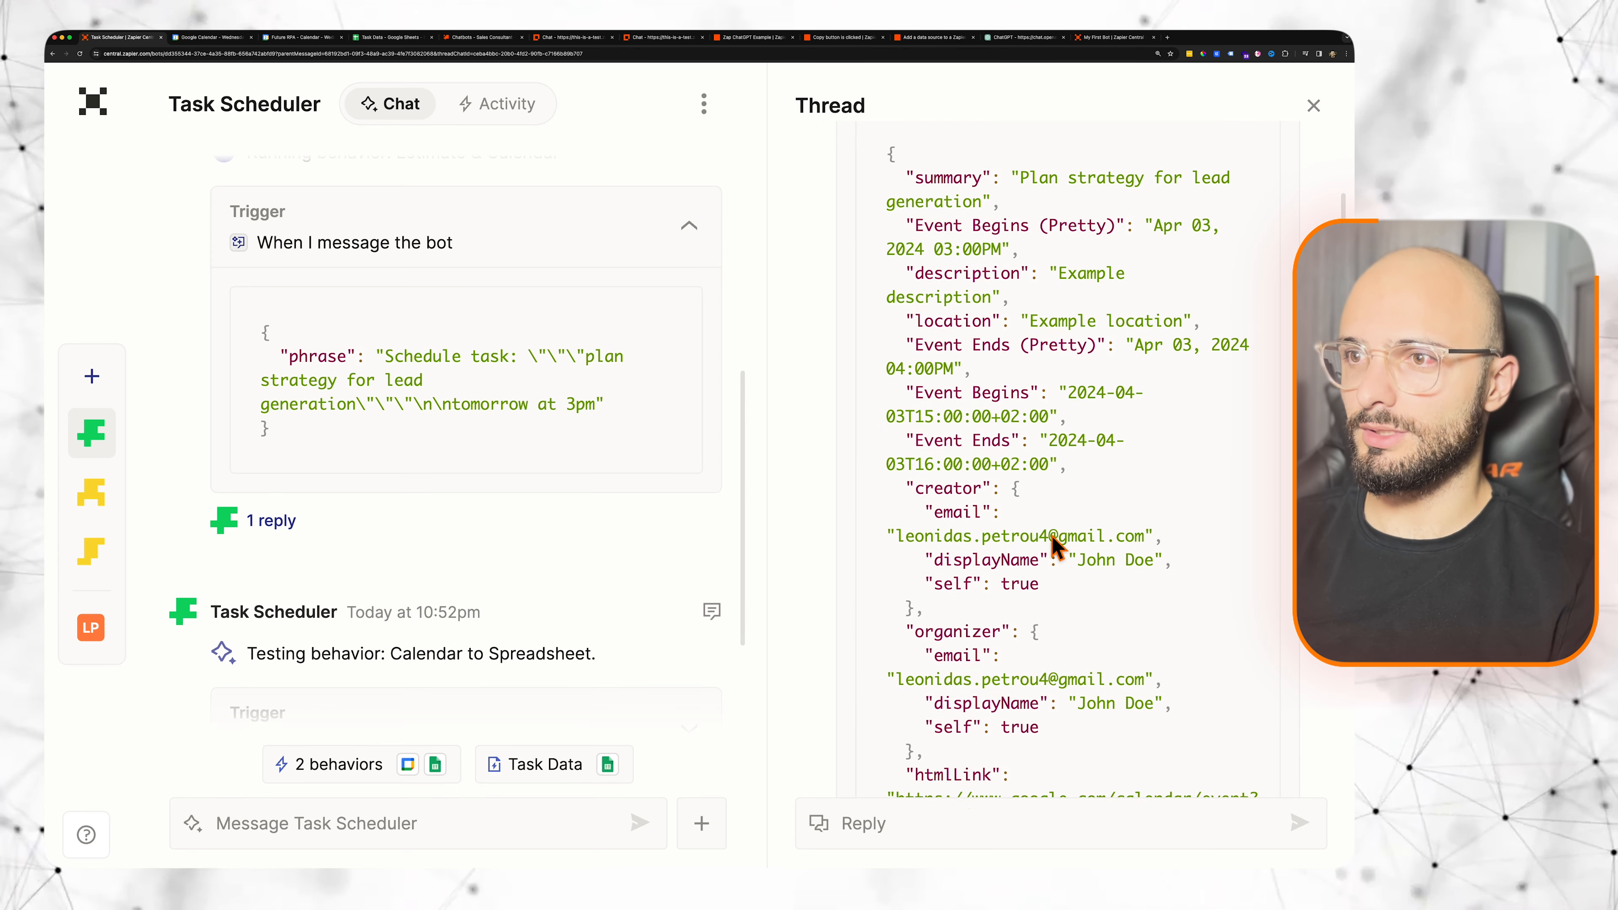
pyautogui.scroll(-1, 1076, 621)
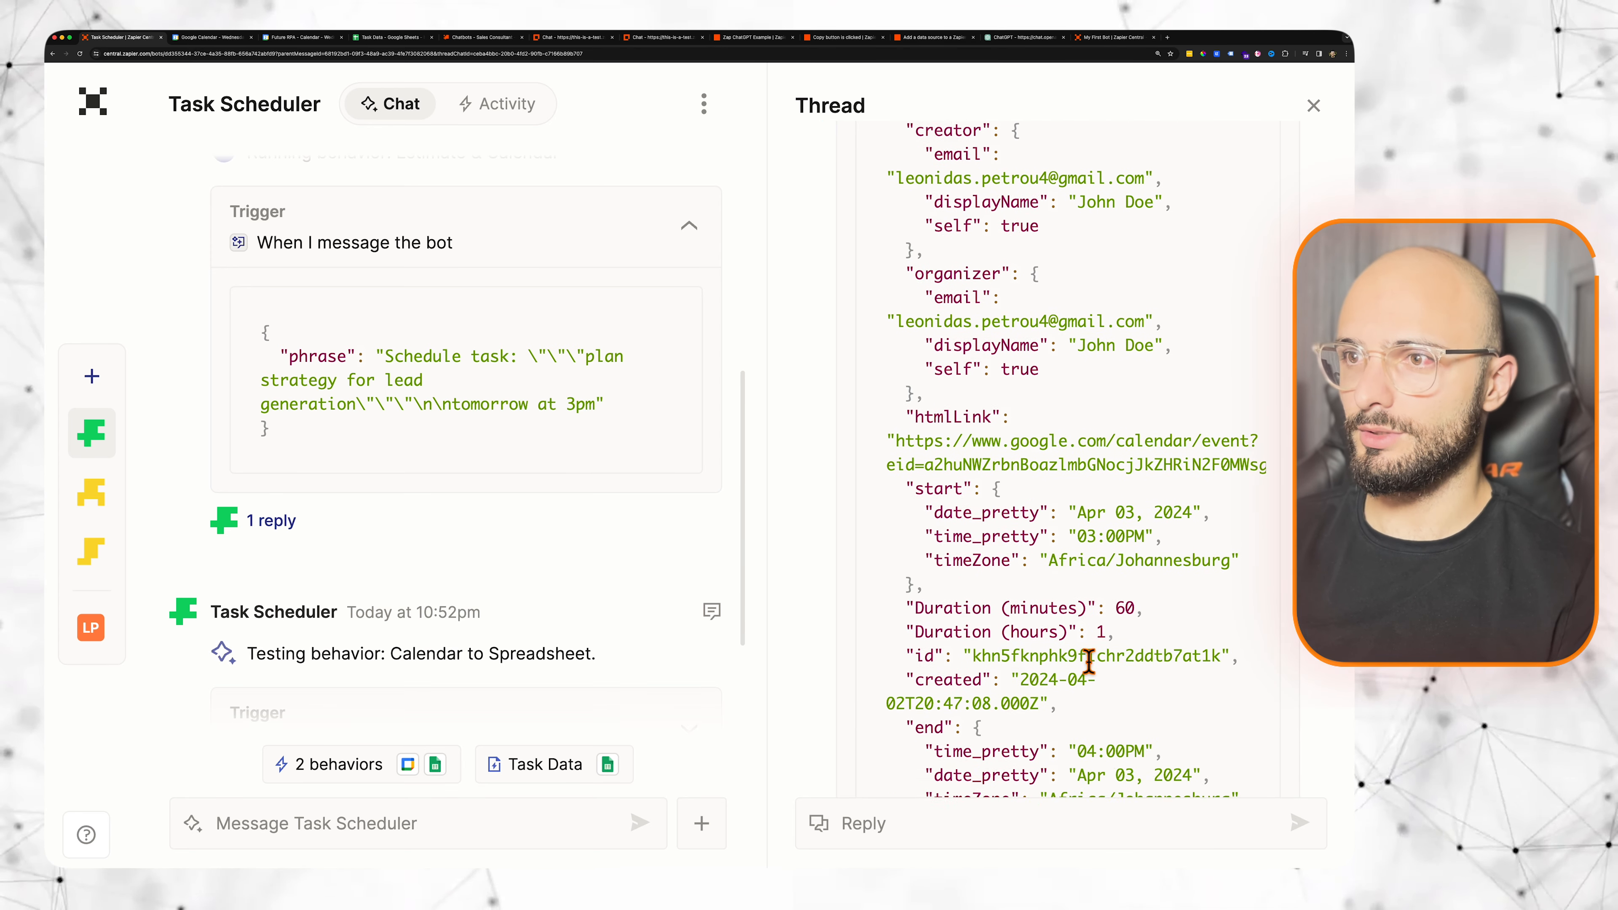
pyautogui.scroll(15, 1110, 643)
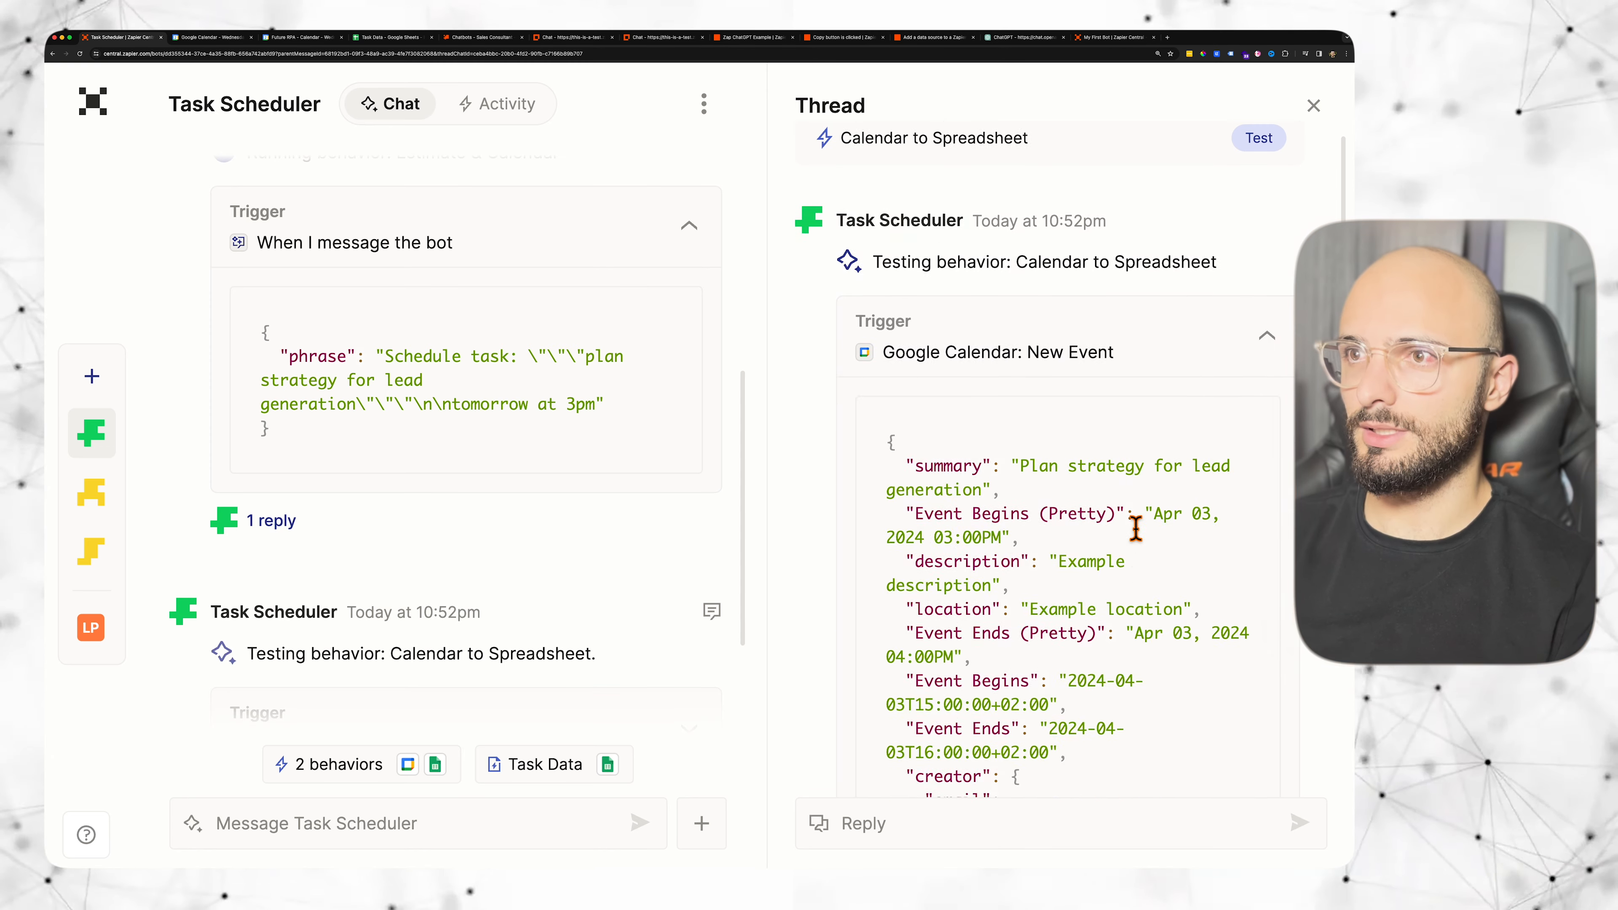
pyautogui.scroll(-1, 926, 644)
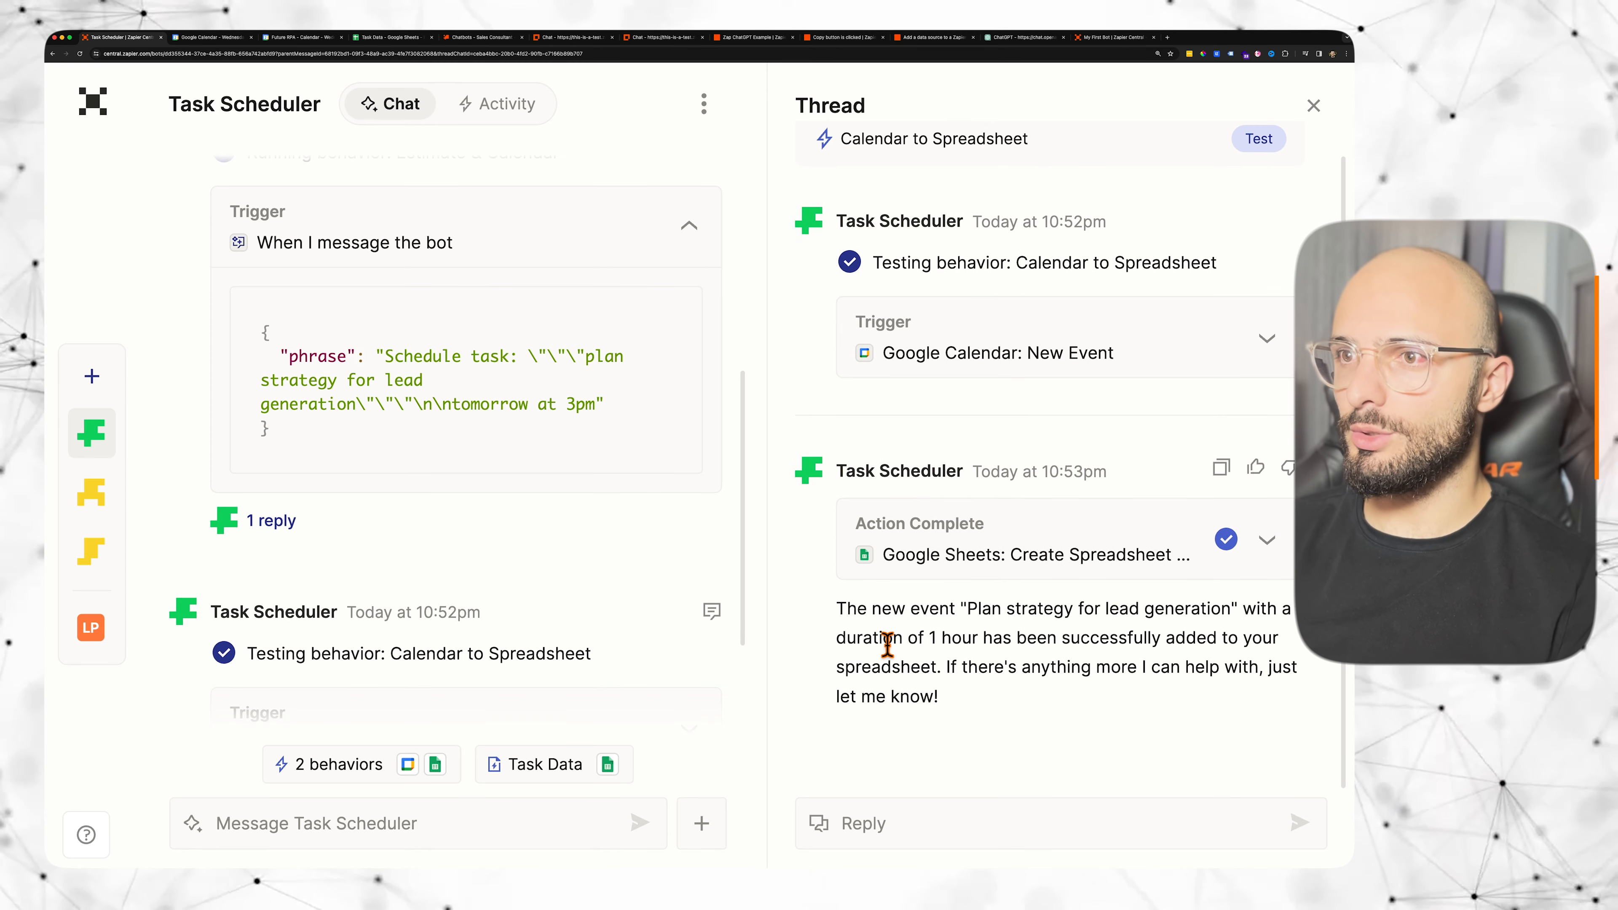
pyautogui.moveTo(958, 628); pyautogui.dragTo(1189, 687)
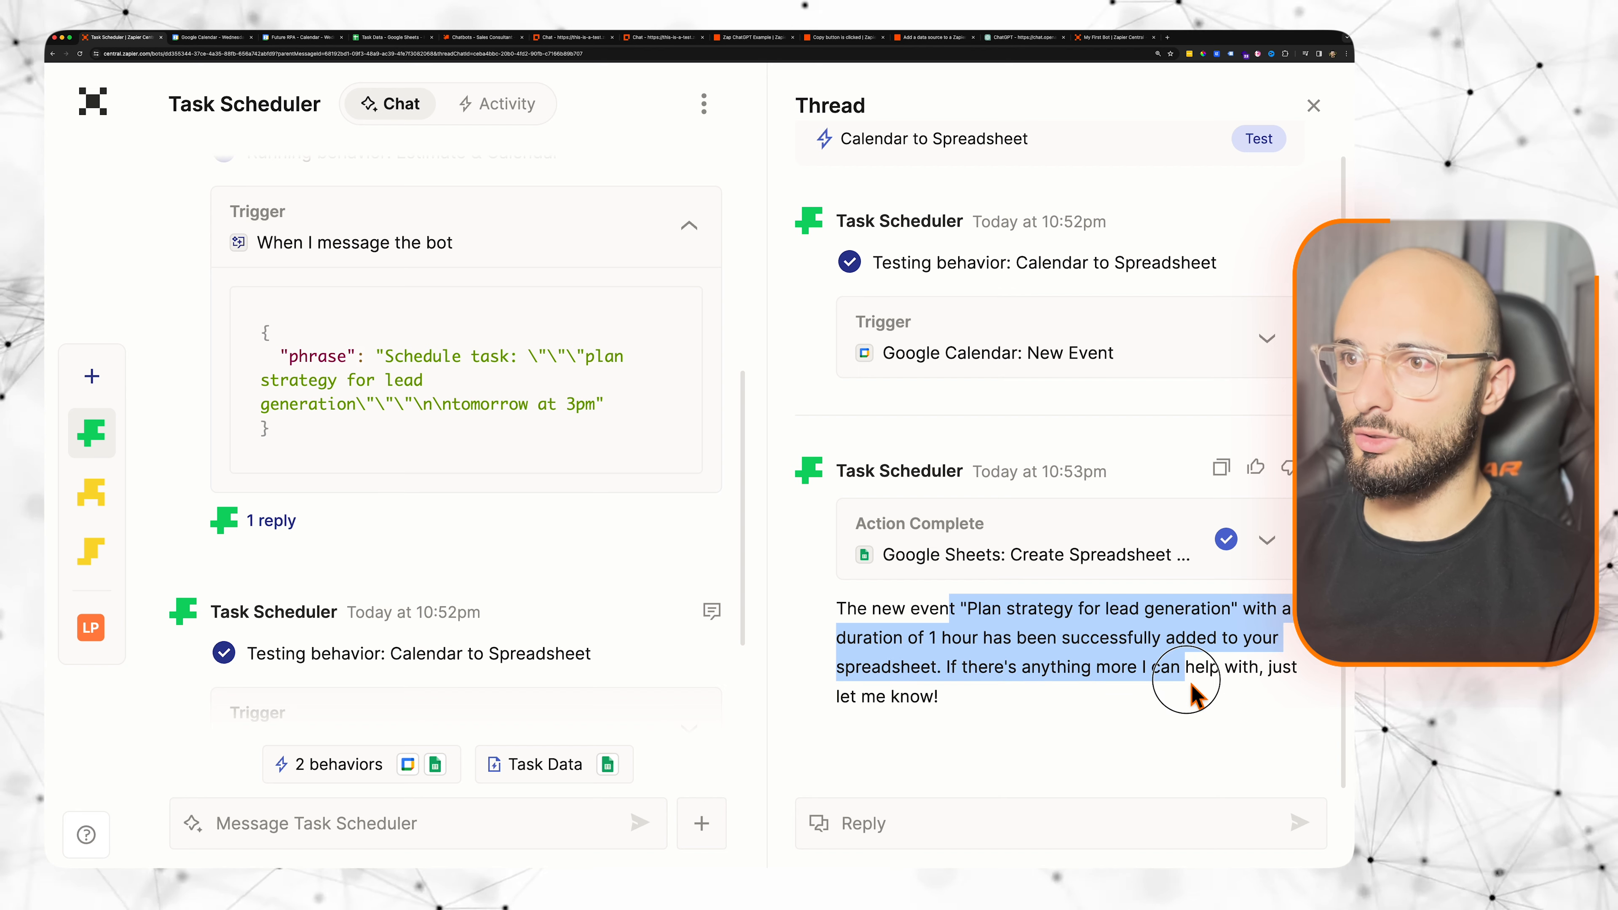
# Step: Switch to the Task Data spreadsheet and compare rows 62 and 63 of the Task List worksheet
pyautogui.click(395, 39)
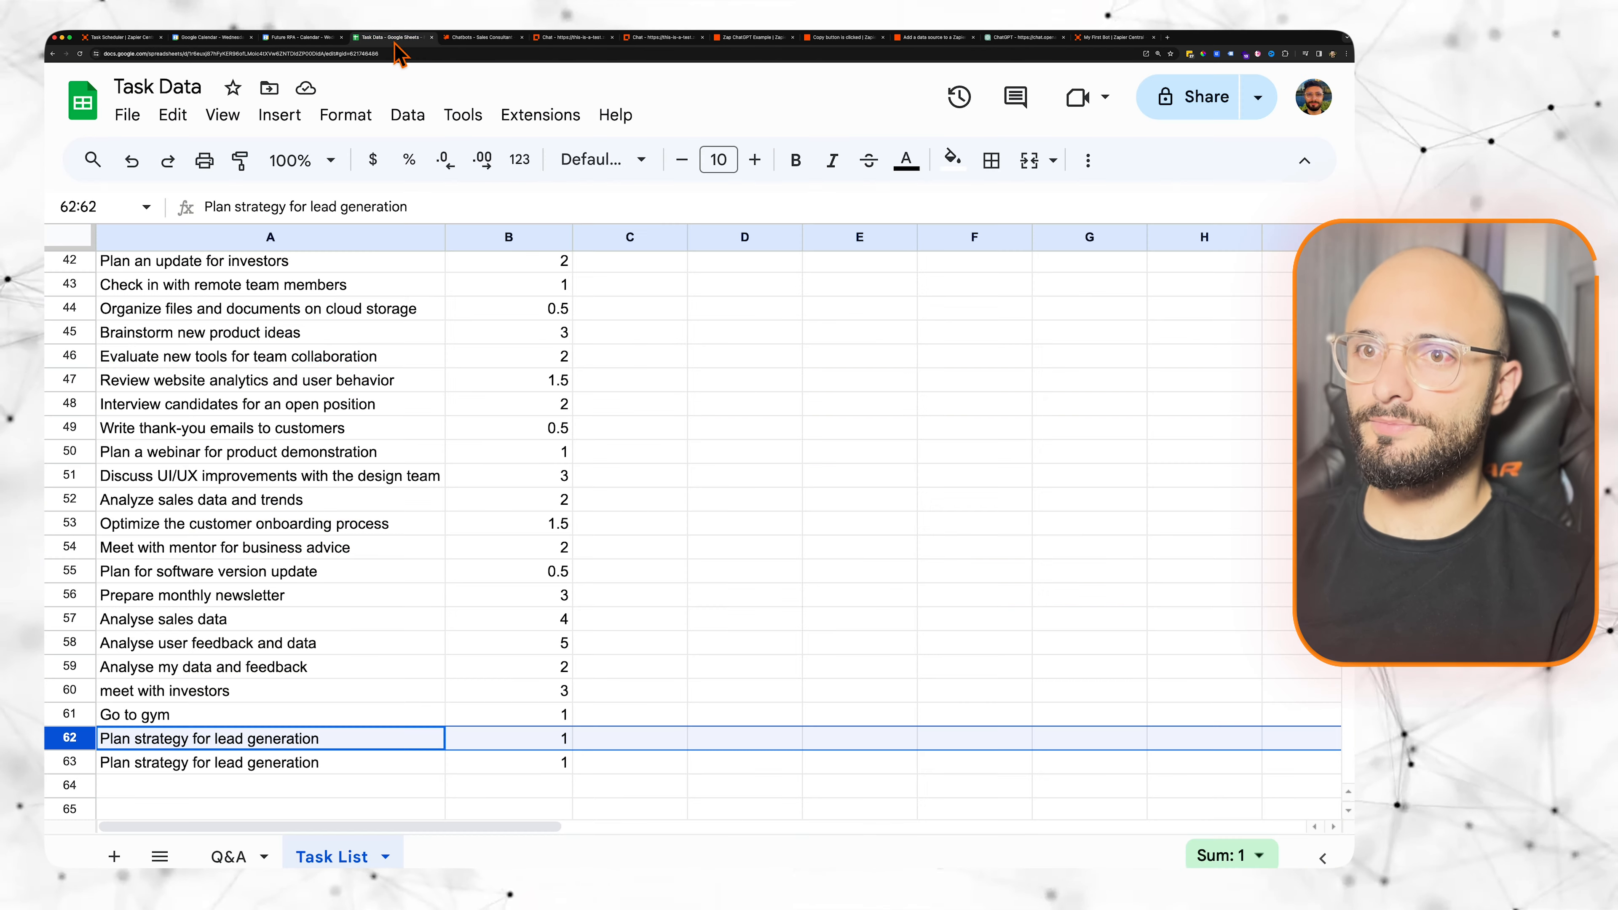
pyautogui.click(274, 738)
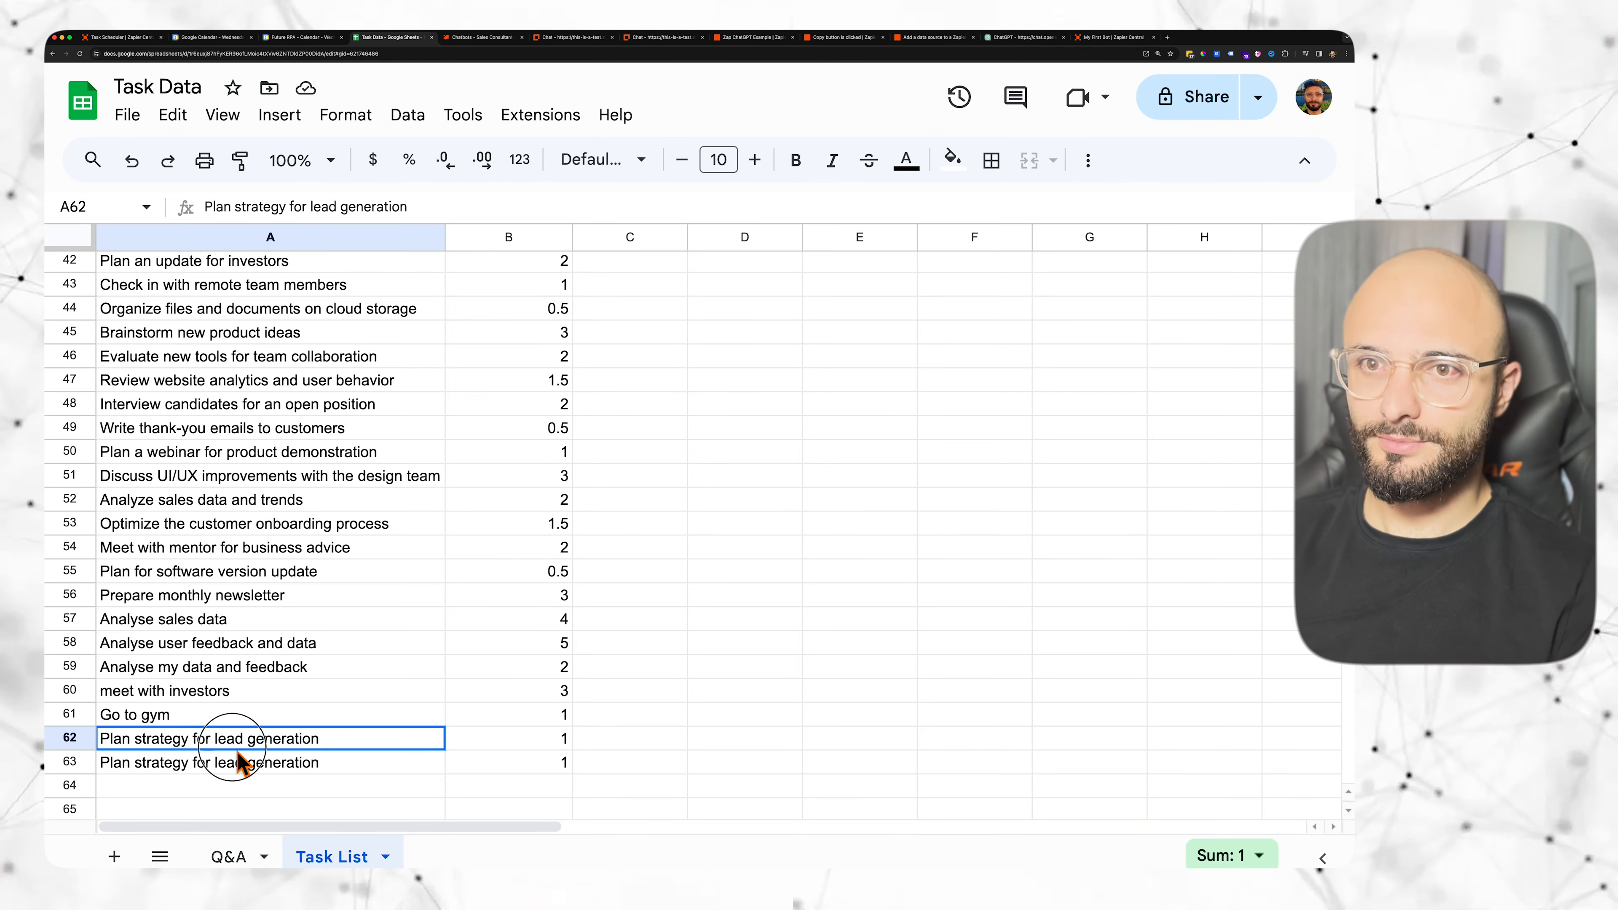
pyautogui.click(70, 762)
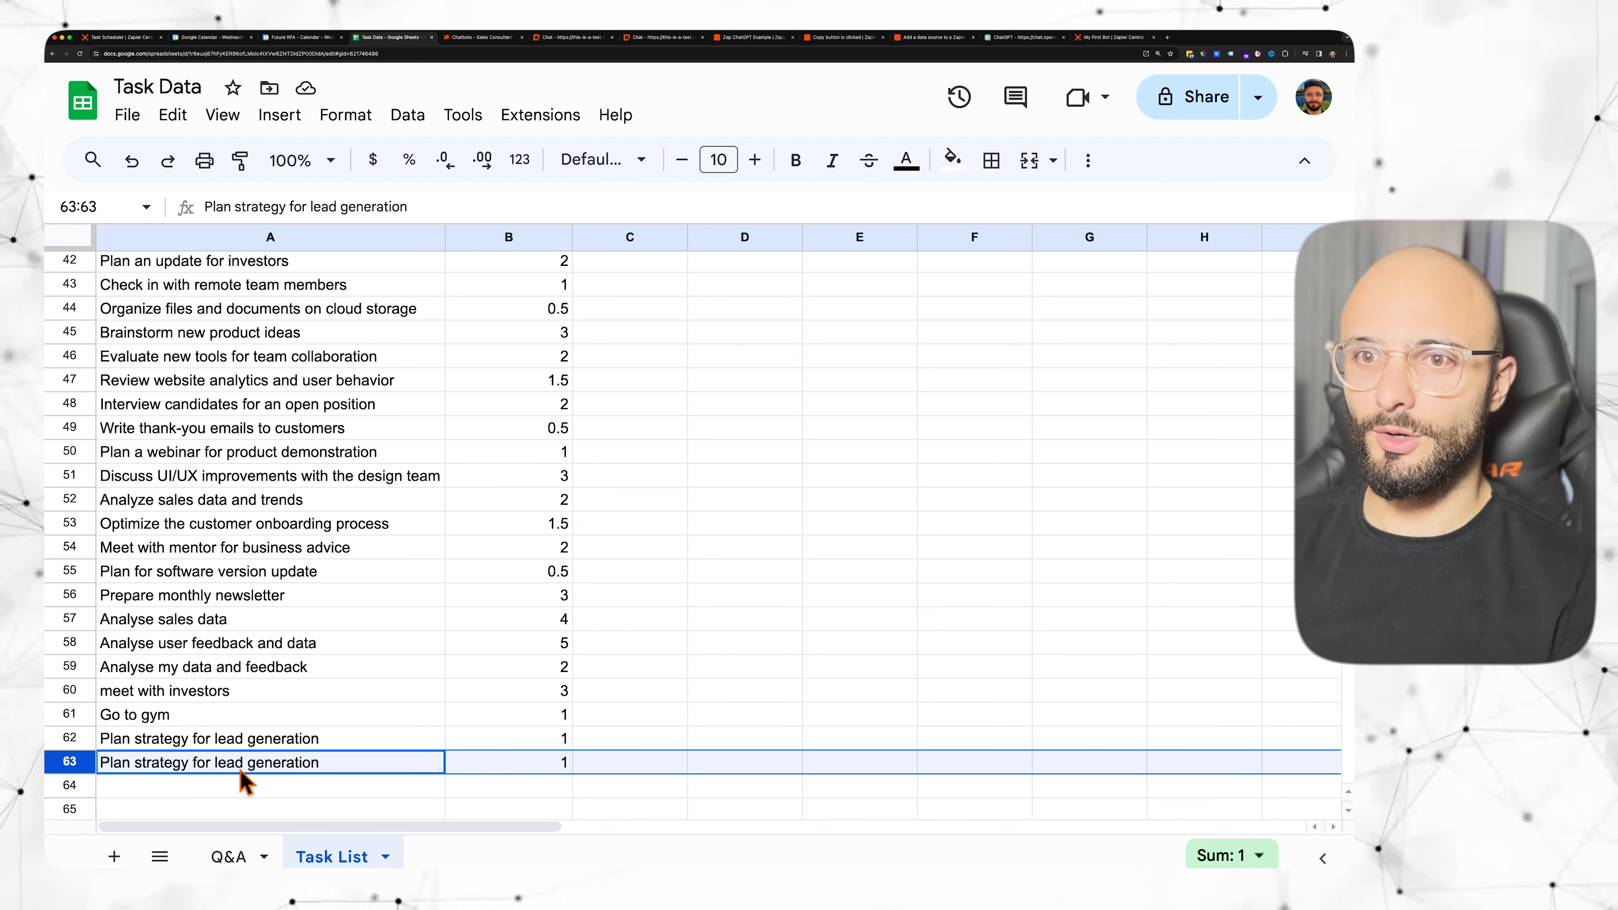
pyautogui.click(81, 742)
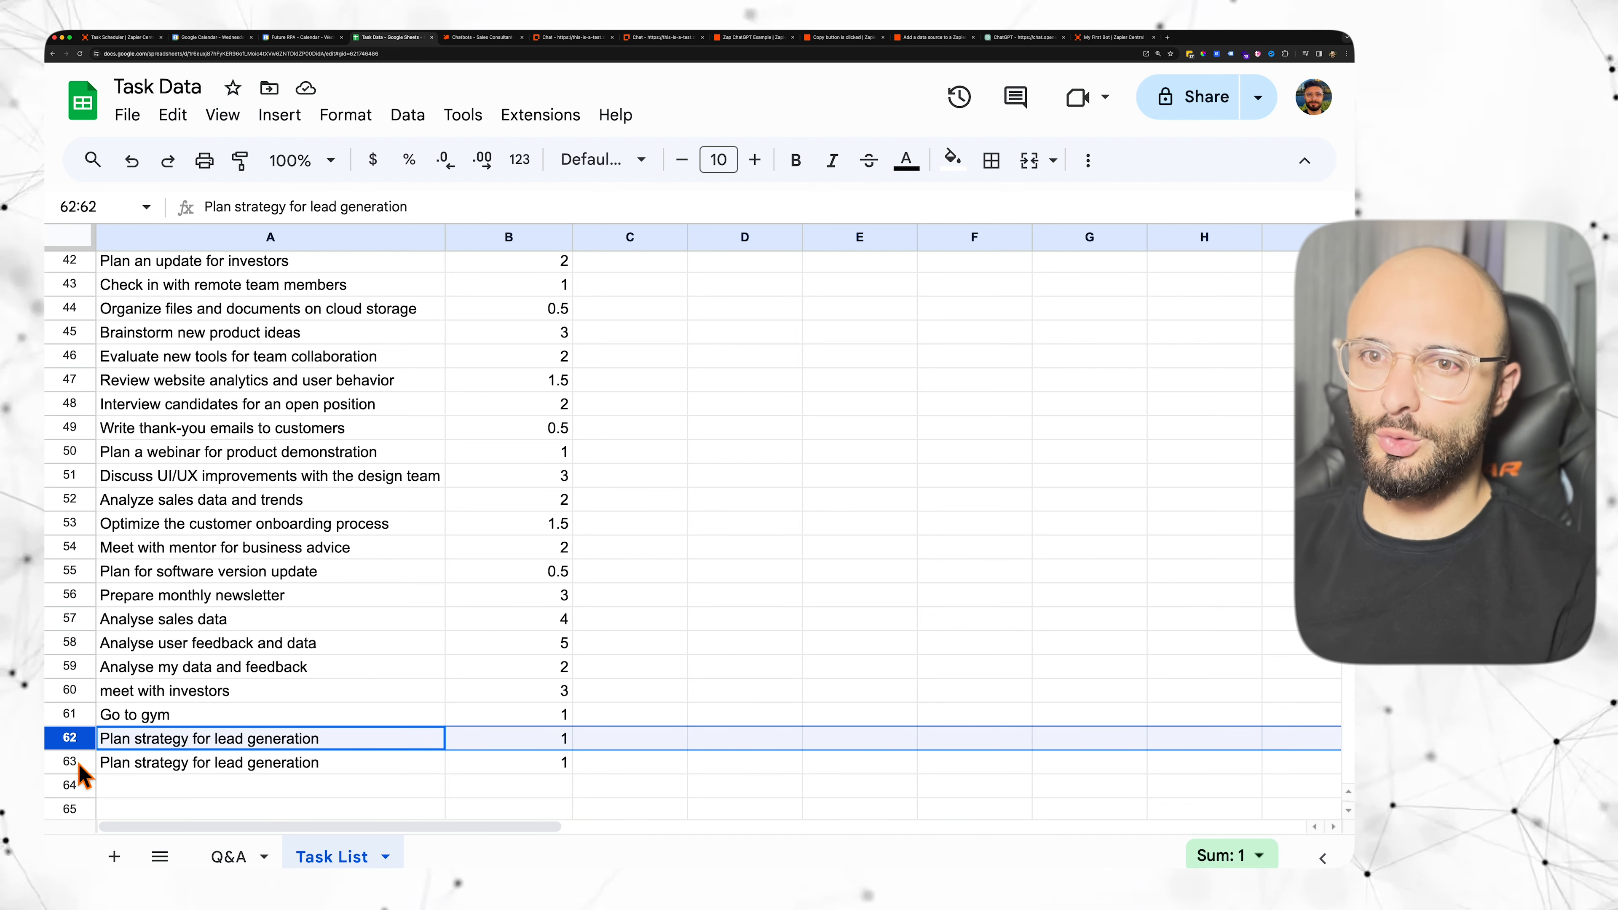
pyautogui.click(80, 764)
pyautogui.click(83, 744)
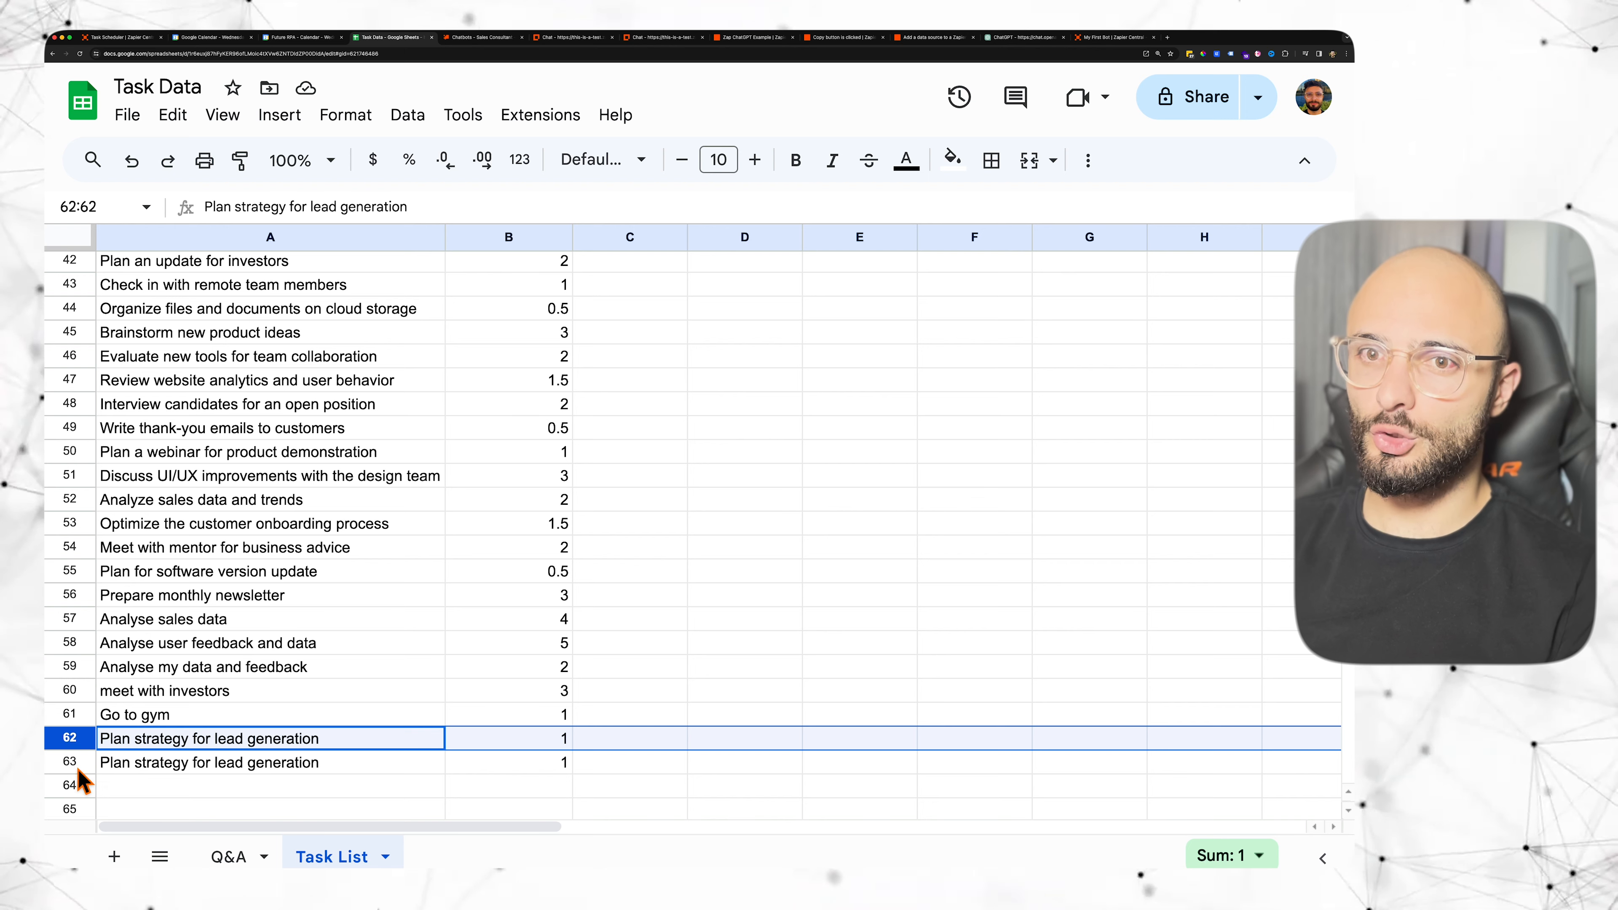
pyautogui.click(78, 768)
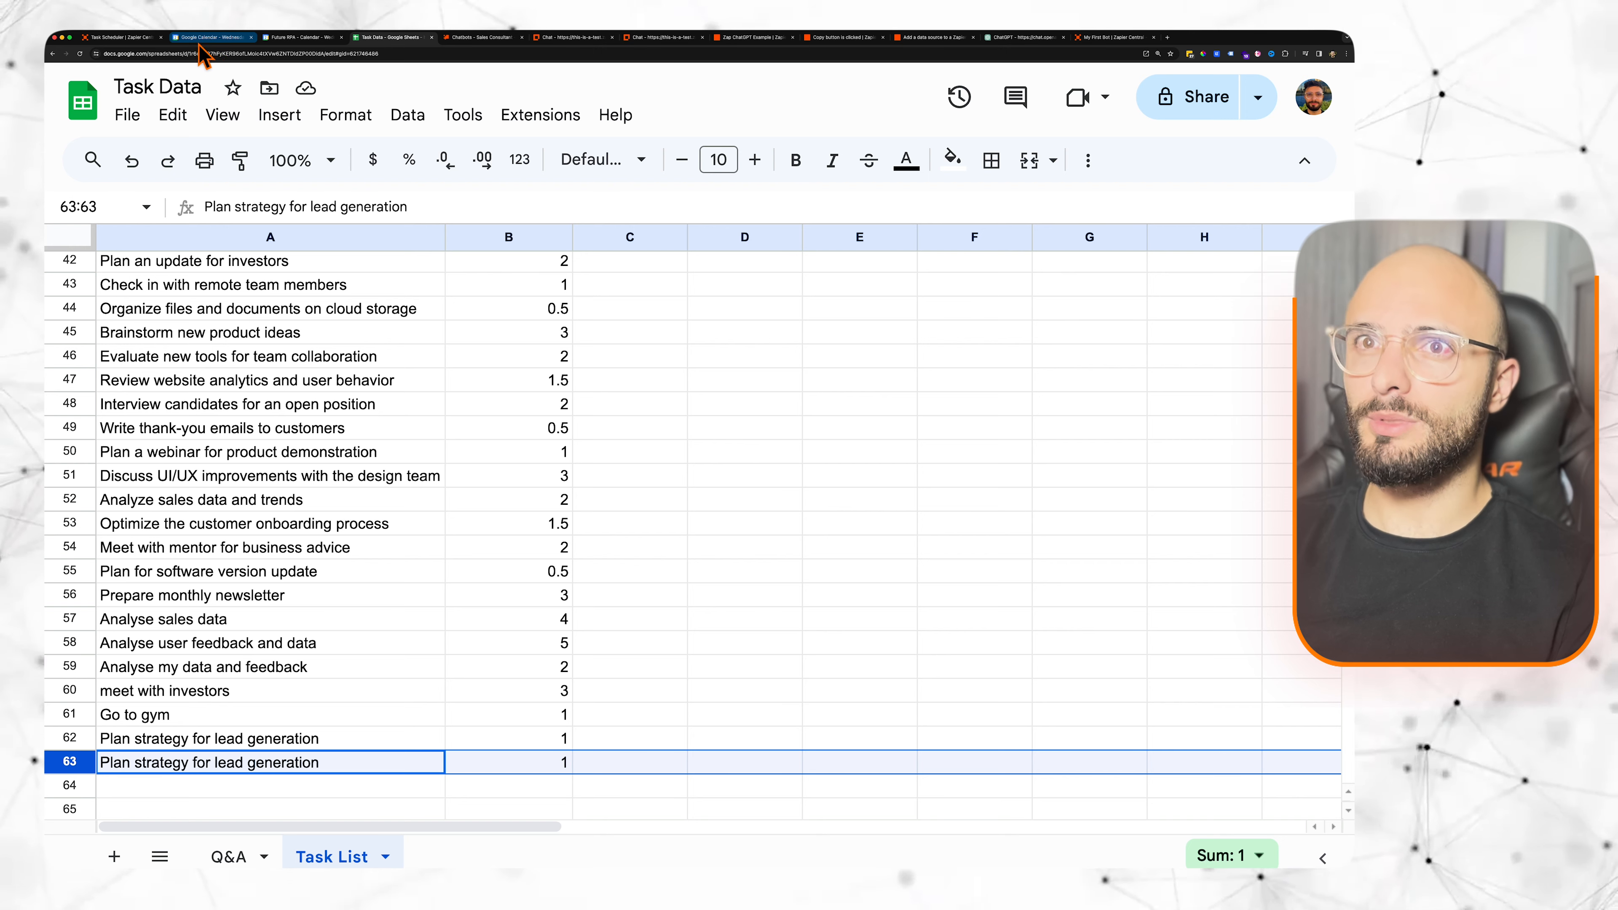
# Step: In Zapier Central's My First Bot, turn off the Calendar to Spreadsheet, Time Estimate Calculator and Update Event to Spreadsheet behaviors
pyautogui.click(128, 39)
pyautogui.moveTo(133, 510)
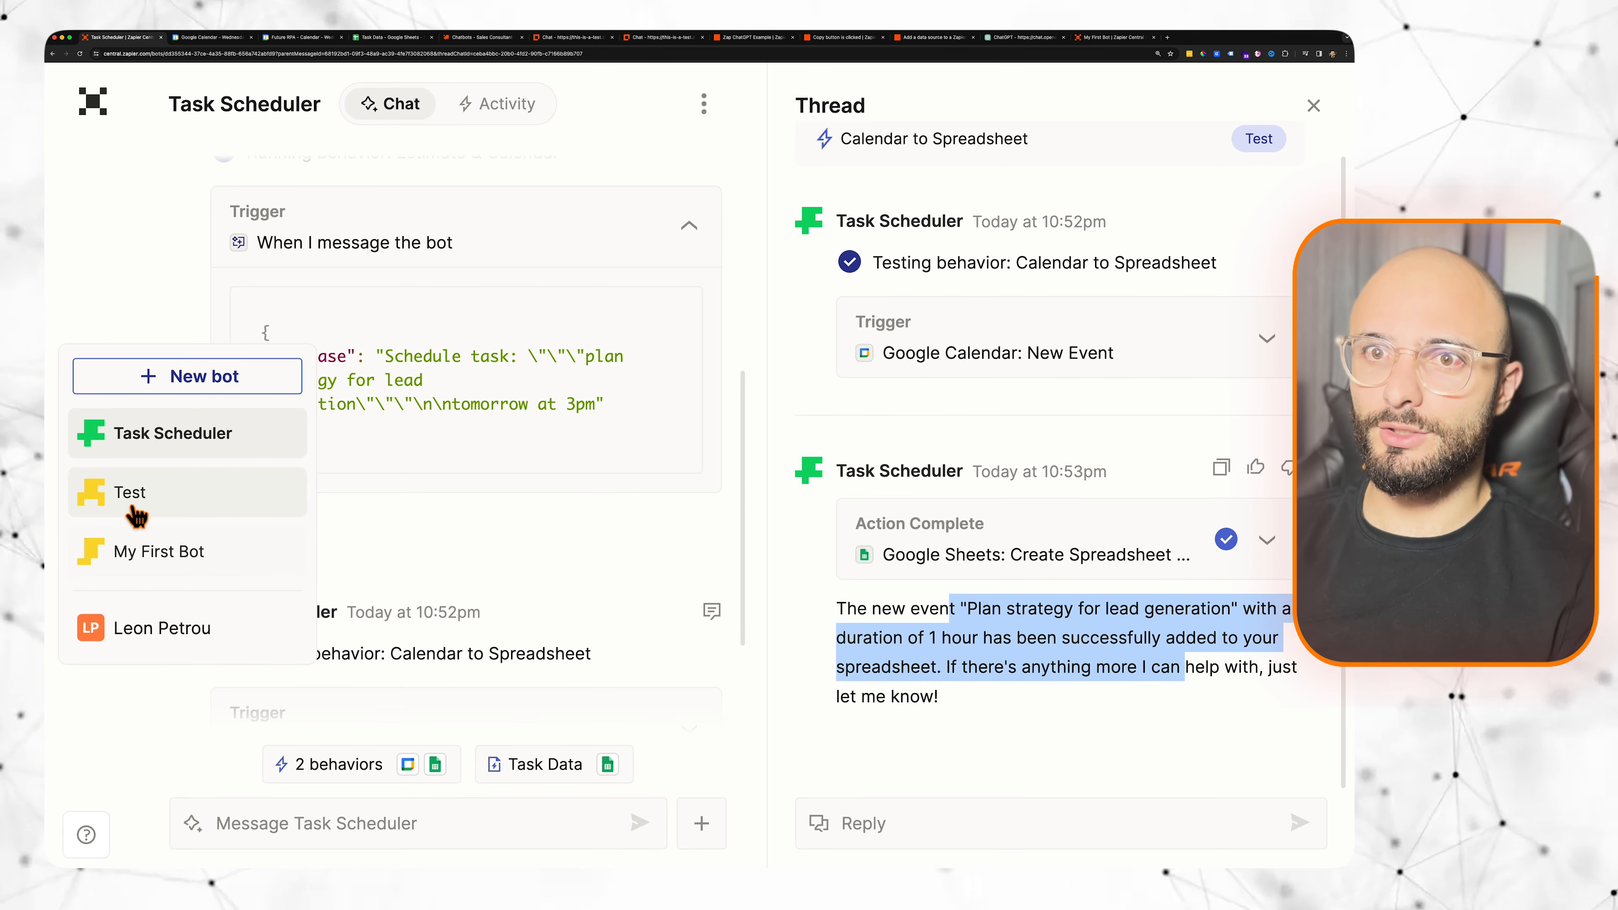
pyautogui.click(152, 570)
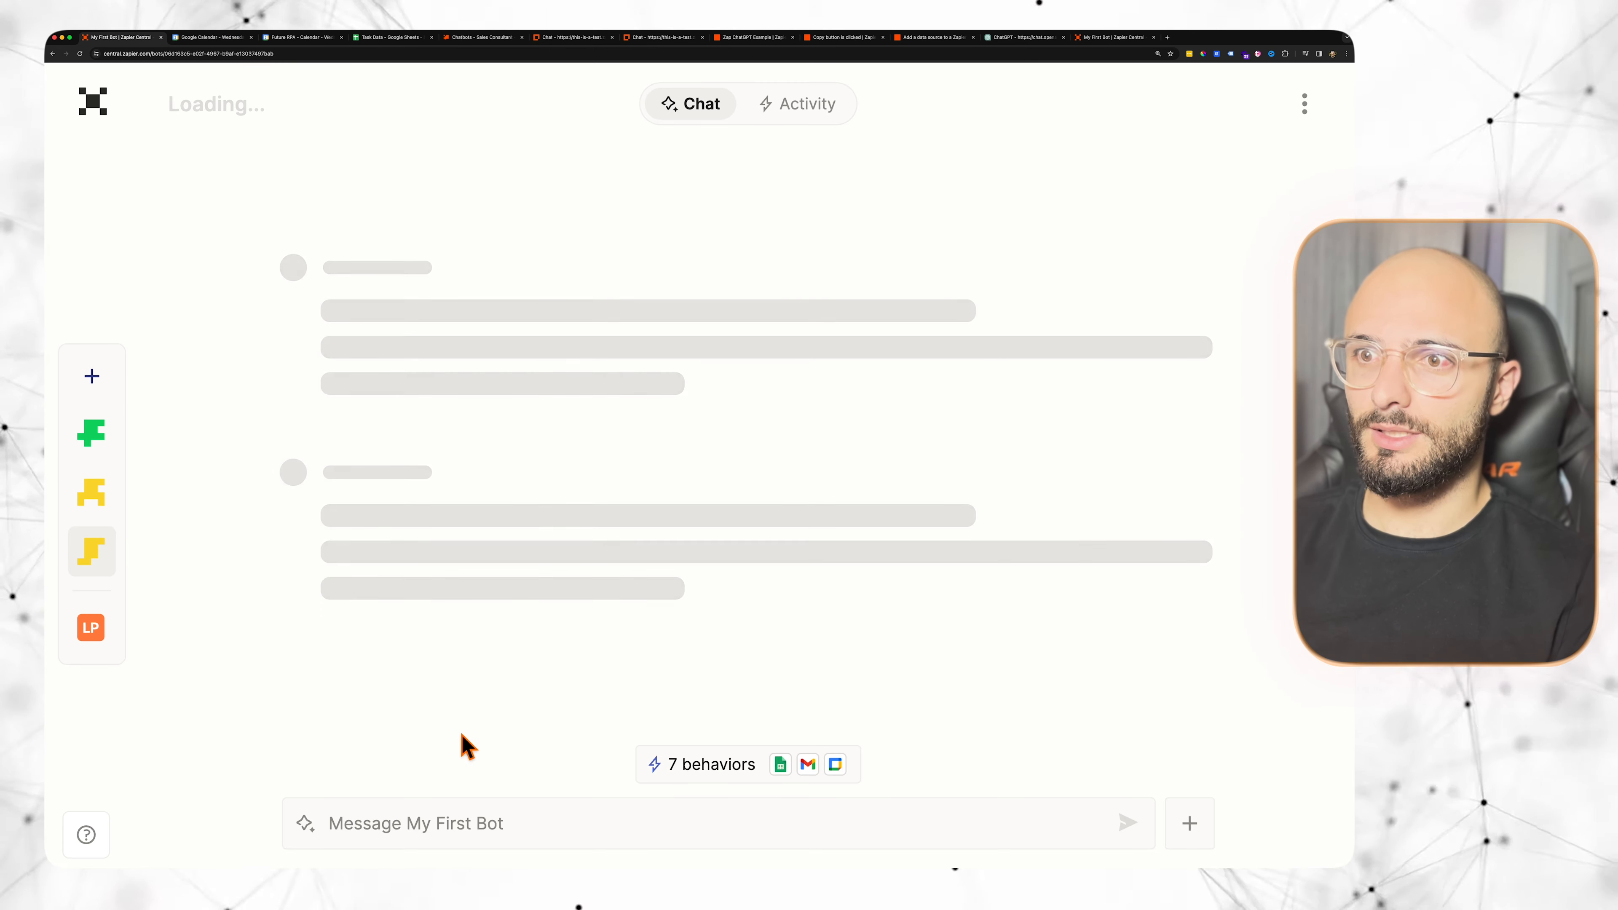
pyautogui.click(674, 775)
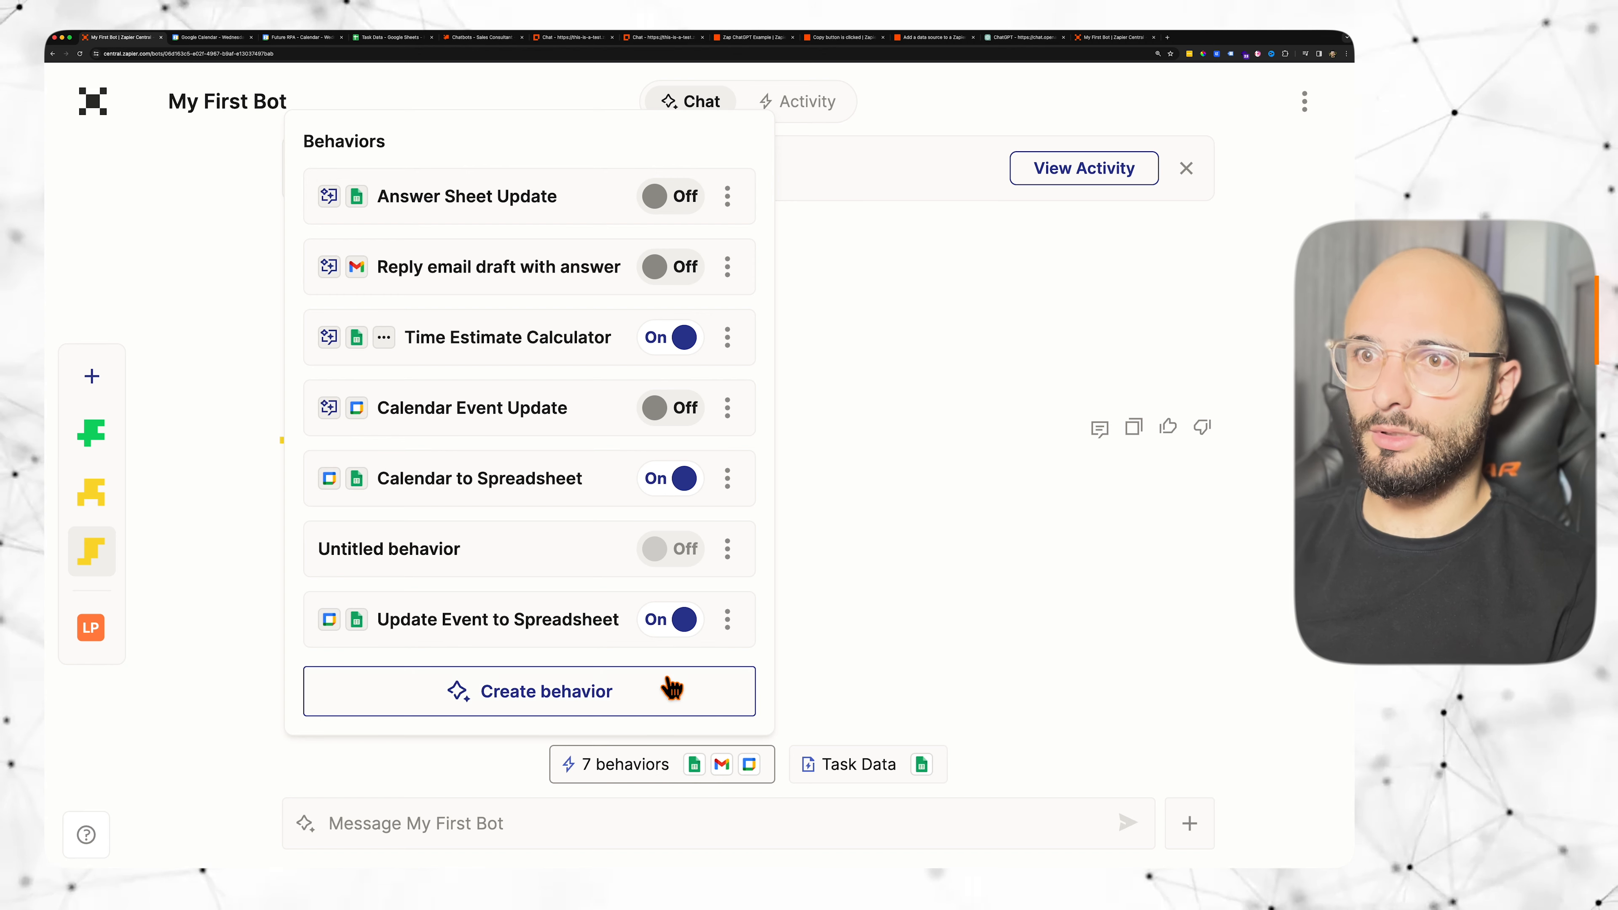
pyautogui.click(688, 479)
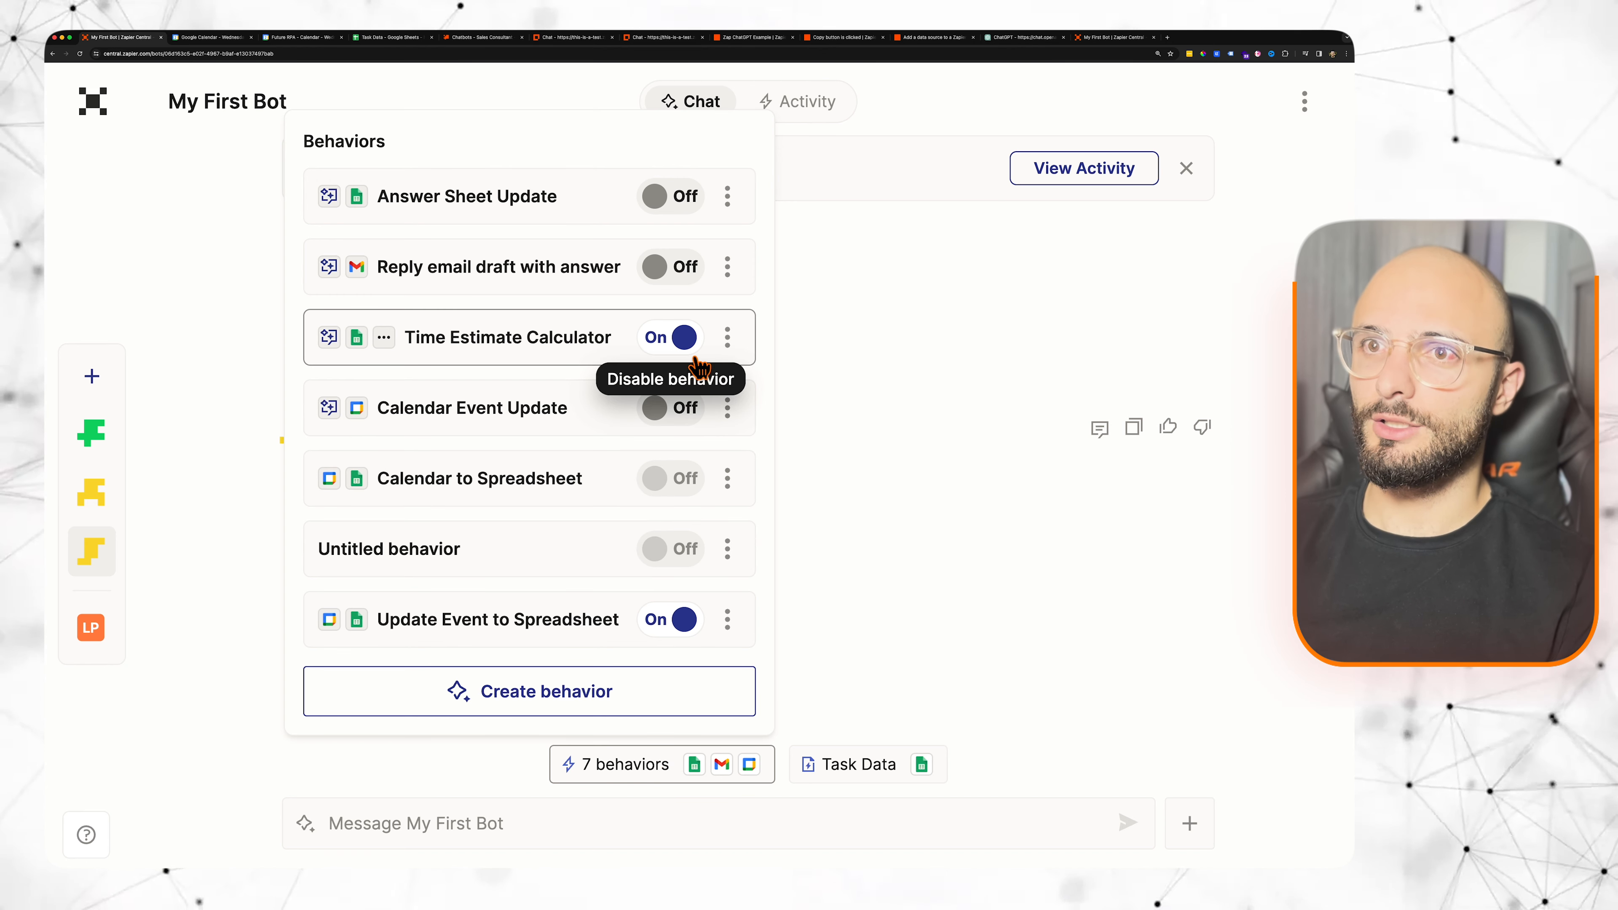
pyautogui.click(686, 337)
pyautogui.click(683, 618)
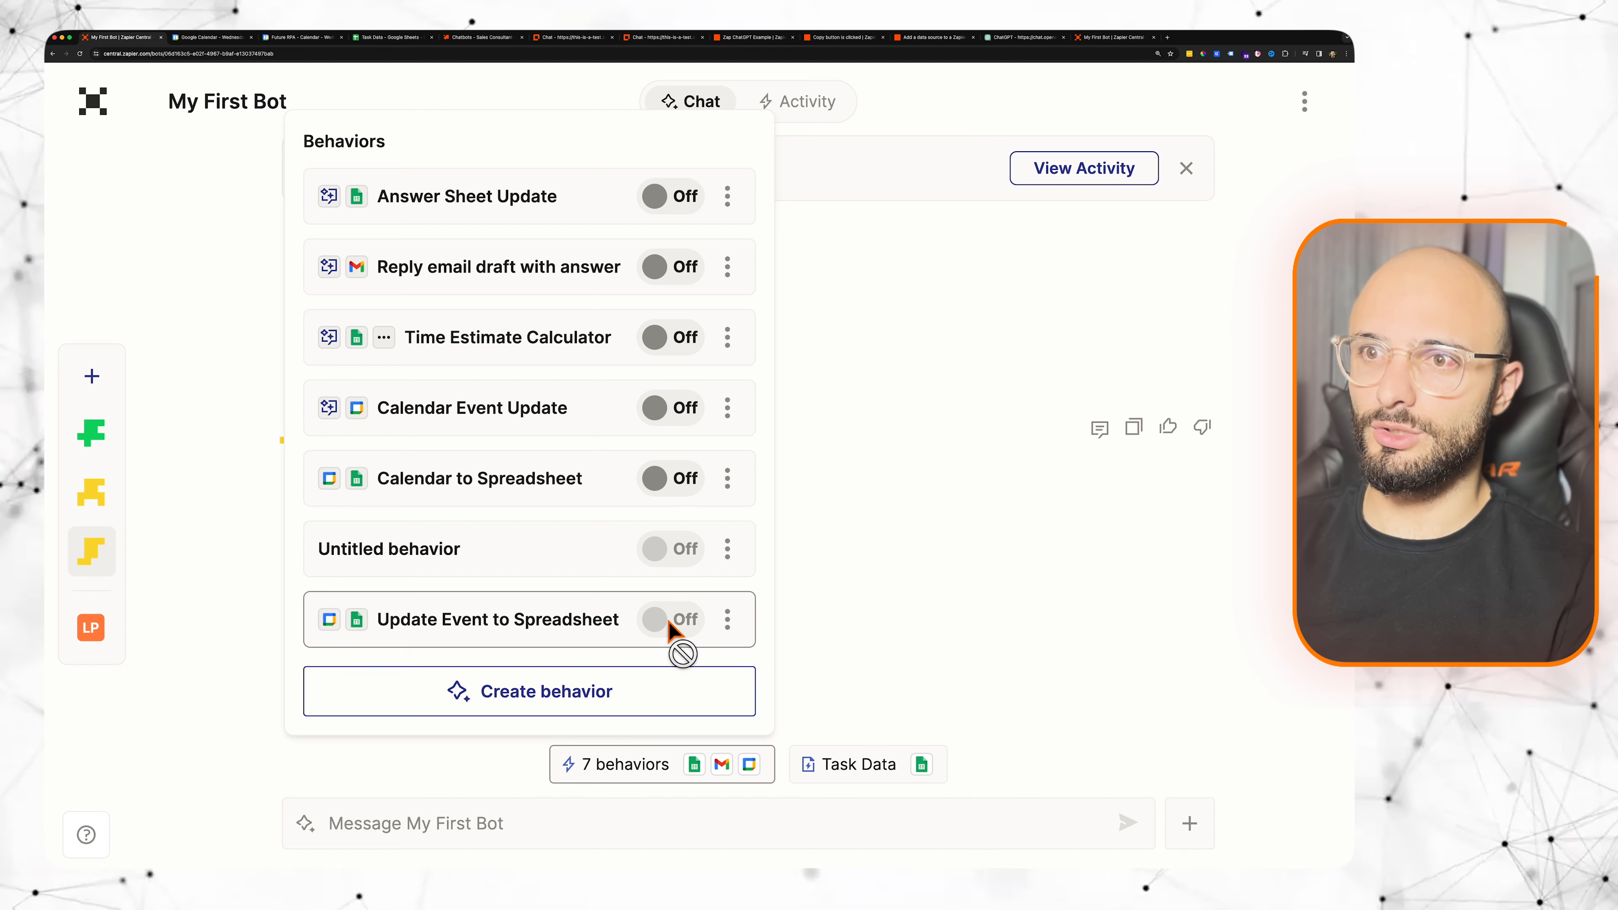
pyautogui.click(877, 584)
# Step: Return to the Task Scheduler bot and check which of its behaviors are enabled
pyautogui.moveTo(126, 469)
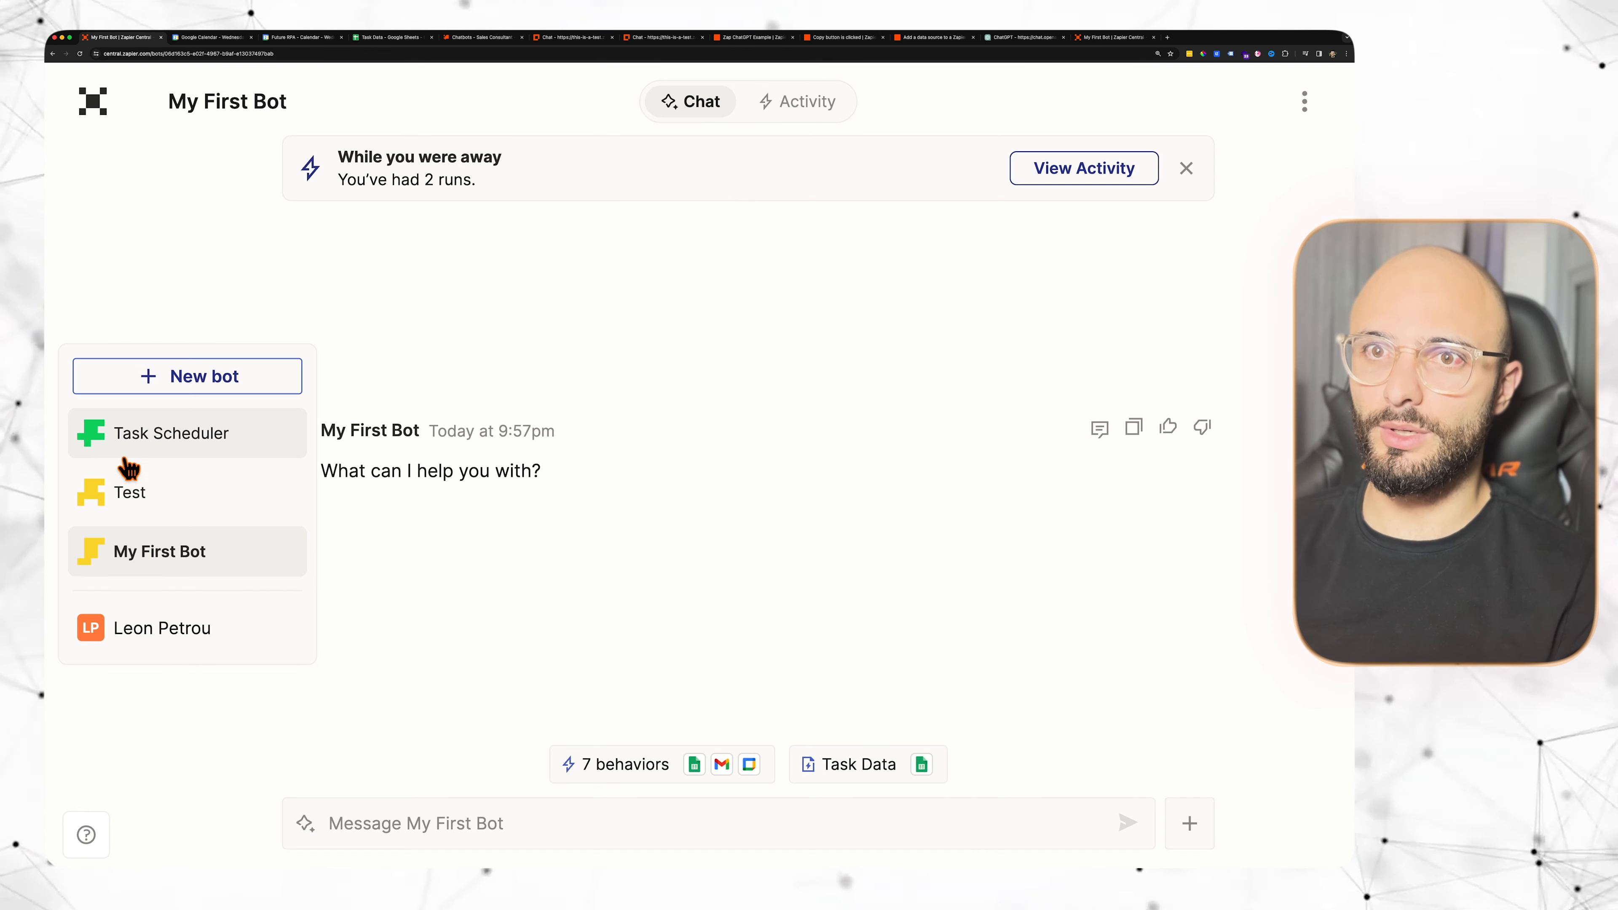
pyautogui.click(151, 458)
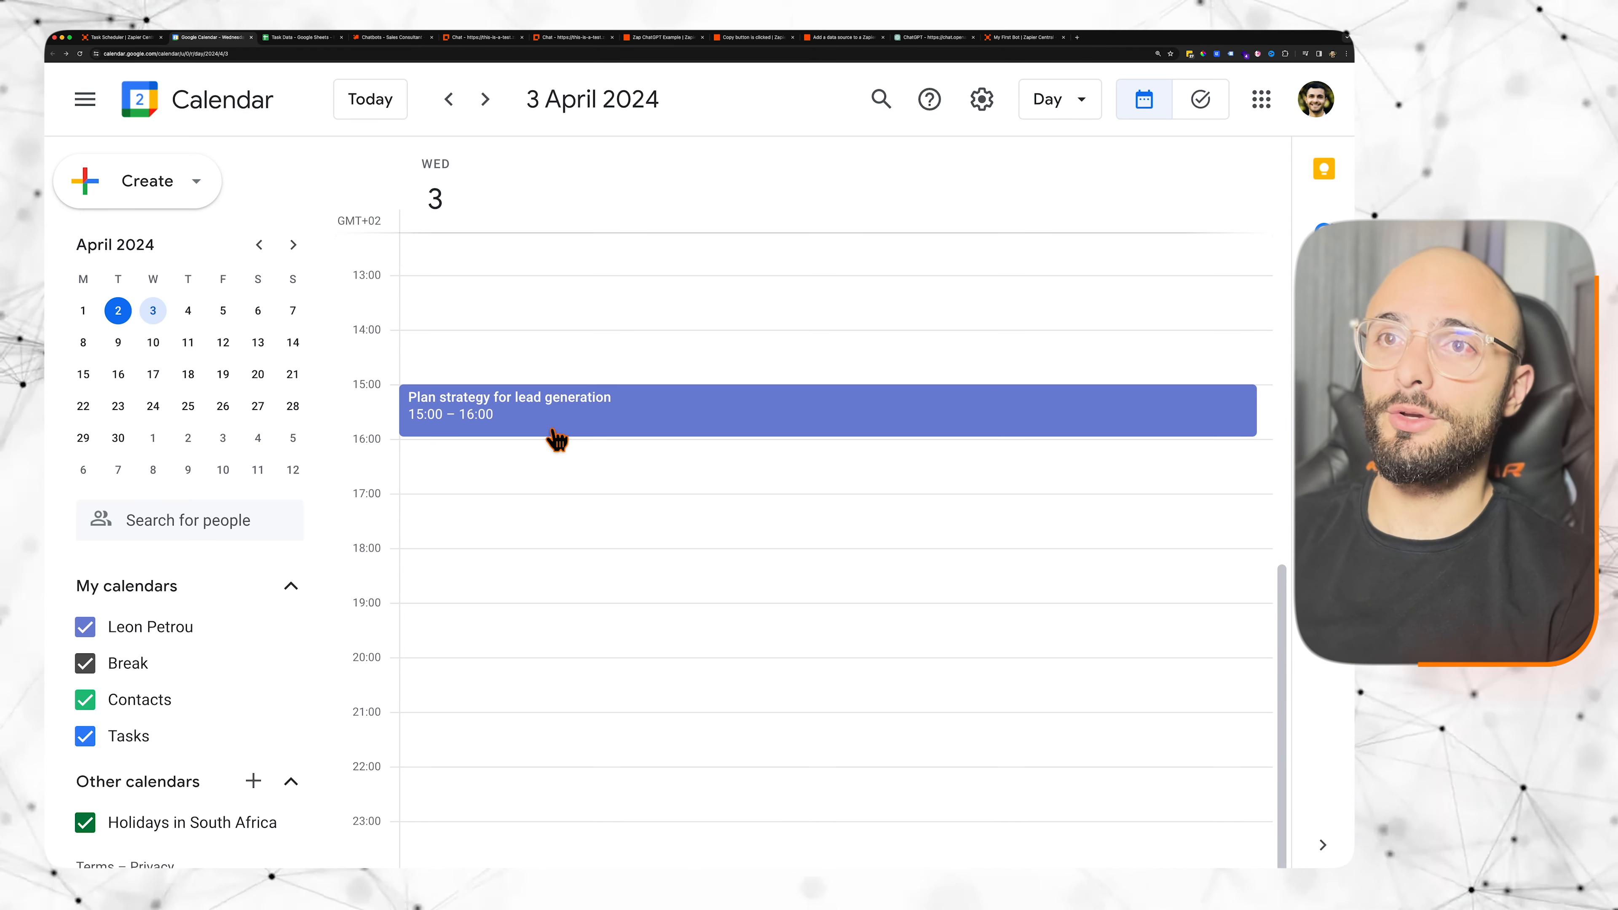
pyautogui.click(145, 38)
pyautogui.click(652, 772)
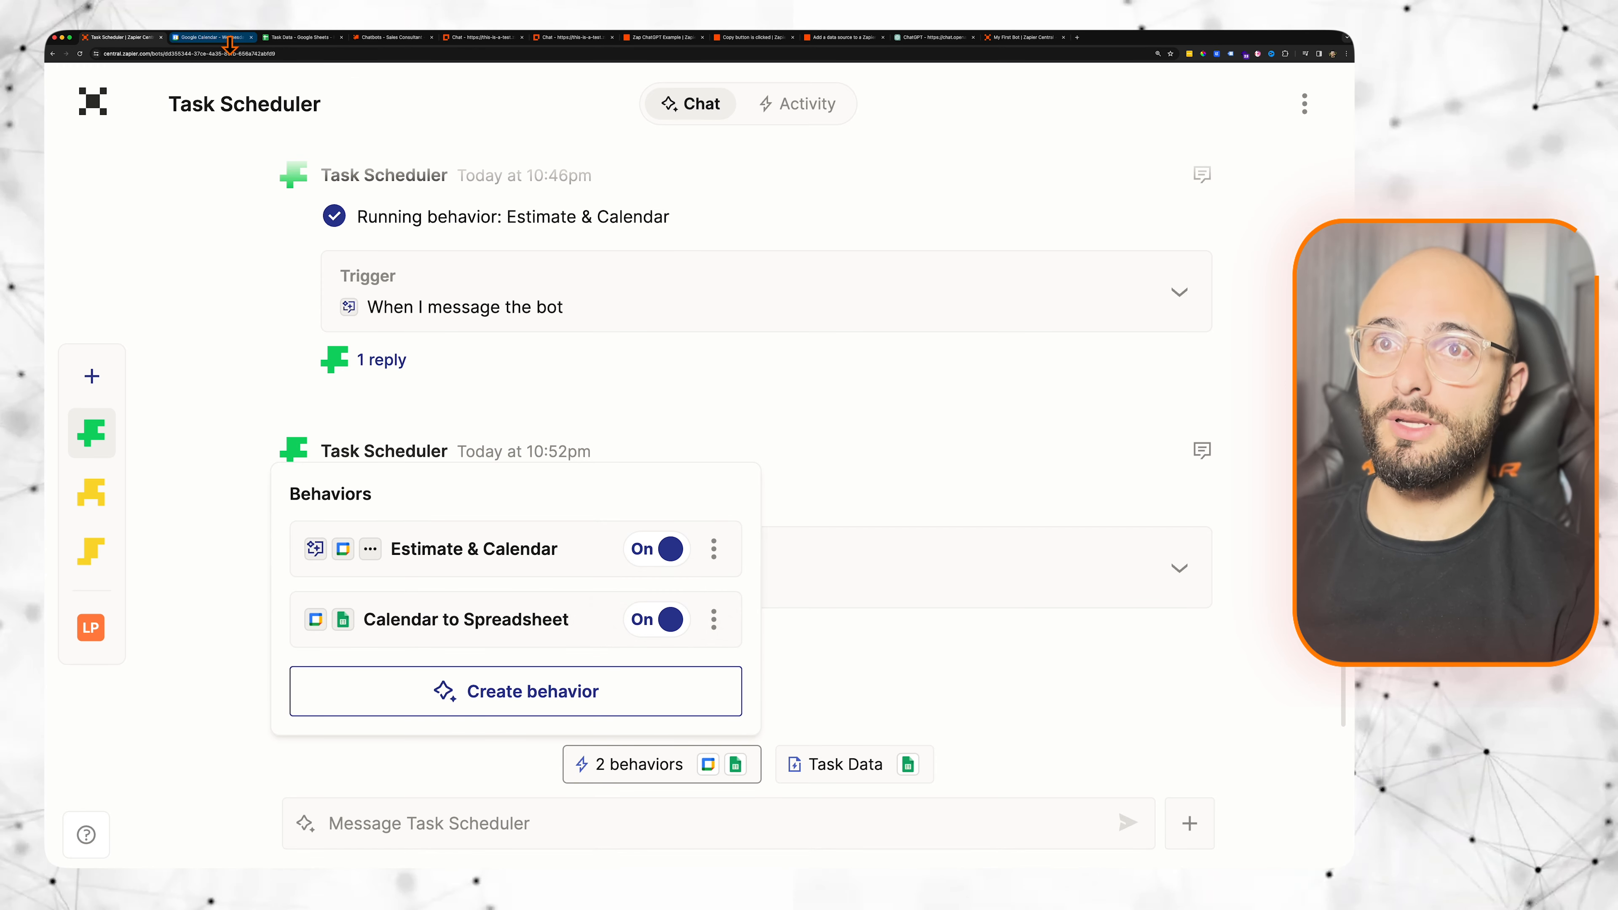
# Step: In Google Calendar, create and save the event "Practice public speaking skills" on Wednesday, 3 April, from 17:00 to 18:15
pyautogui.click(230, 39)
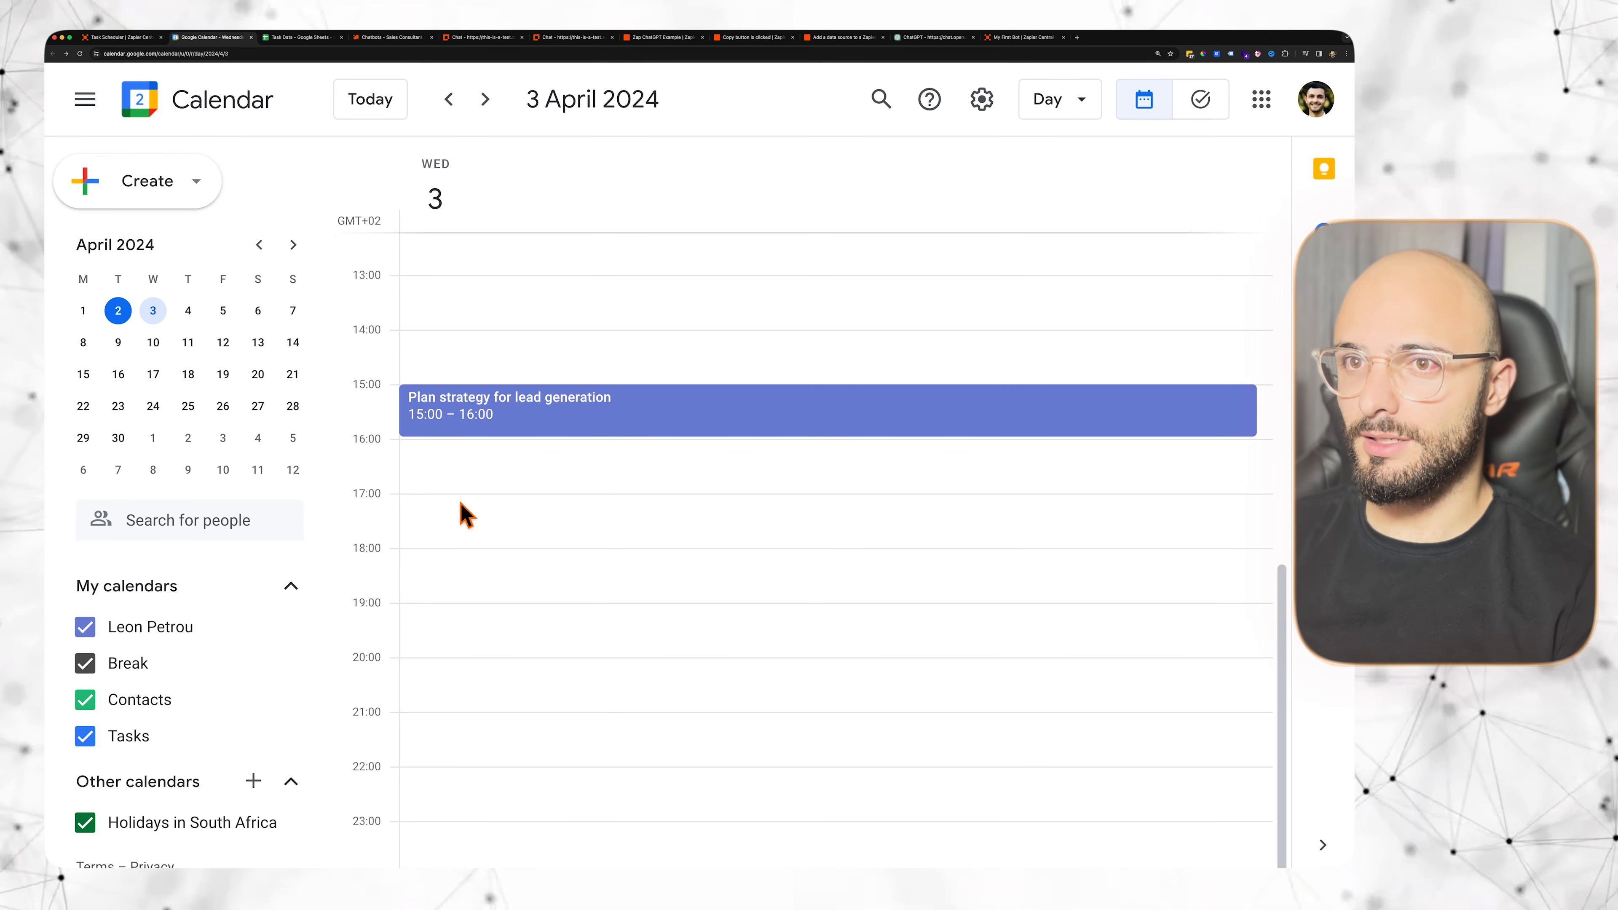
pyautogui.moveTo(465, 516); pyautogui.dragTo(474, 571)
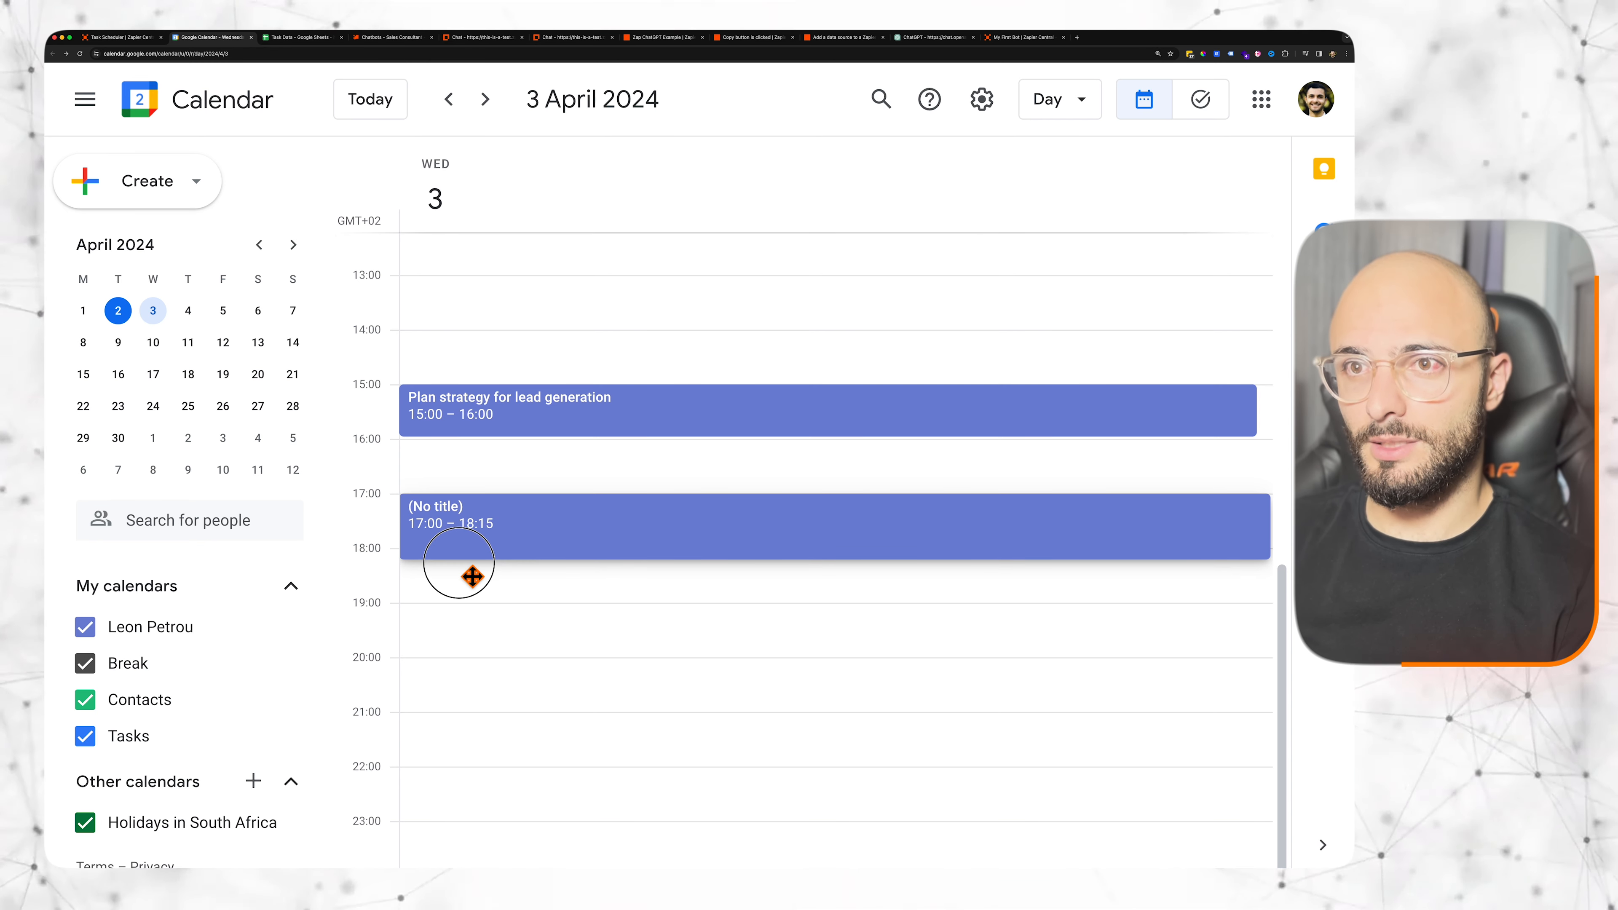
pyautogui.moveTo(472, 577); pyautogui.dragTo(464, 571)
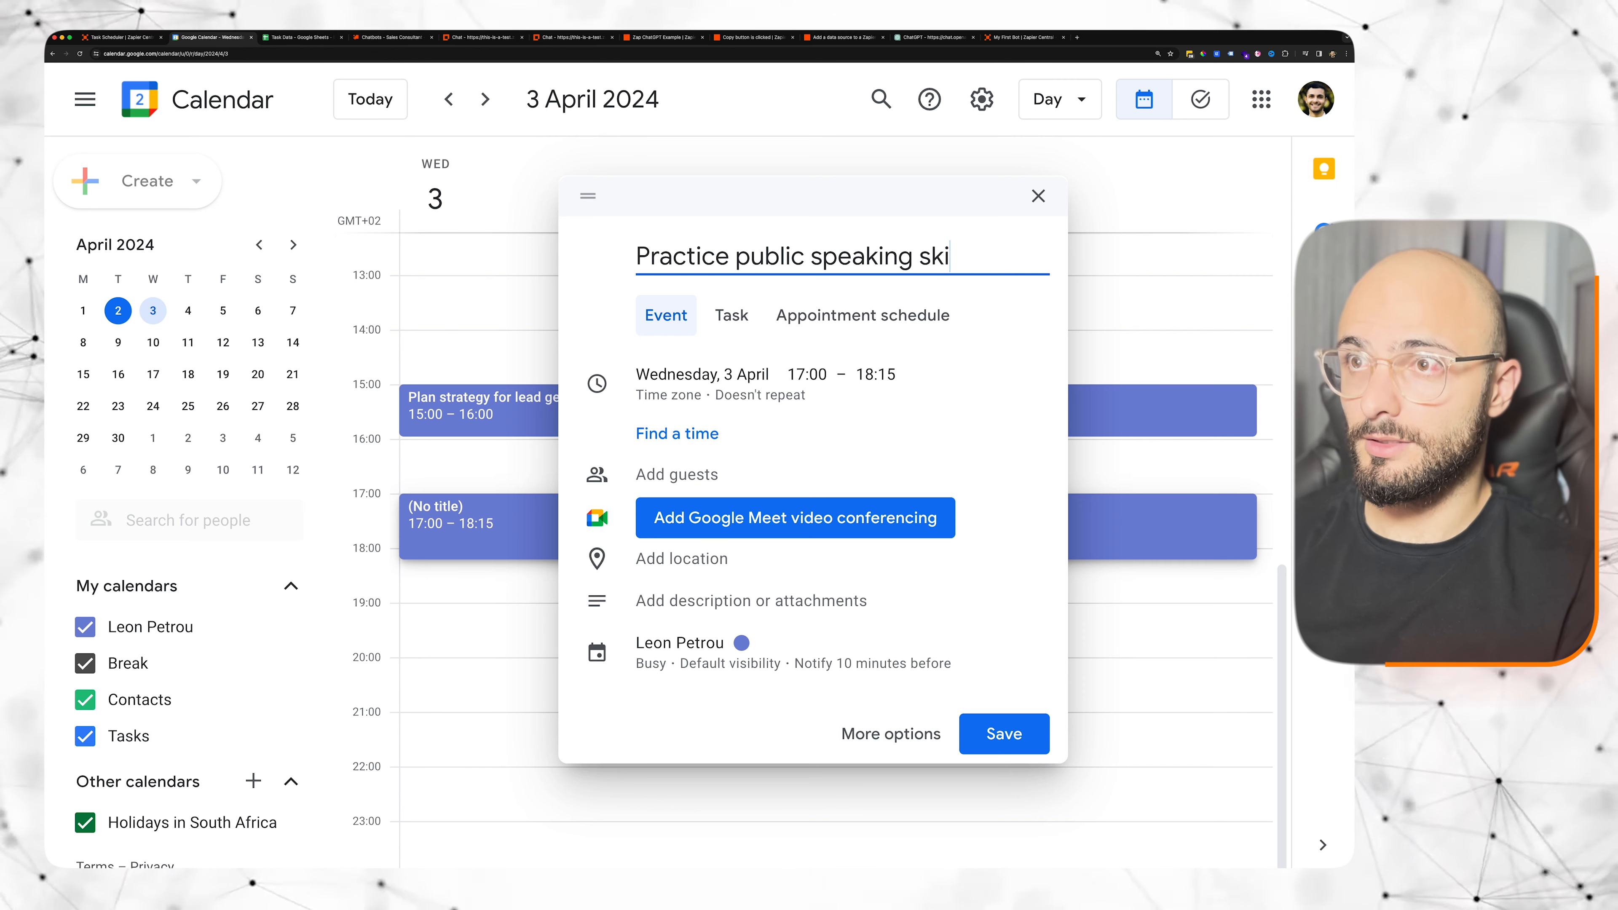
pyautogui.click(1019, 740)
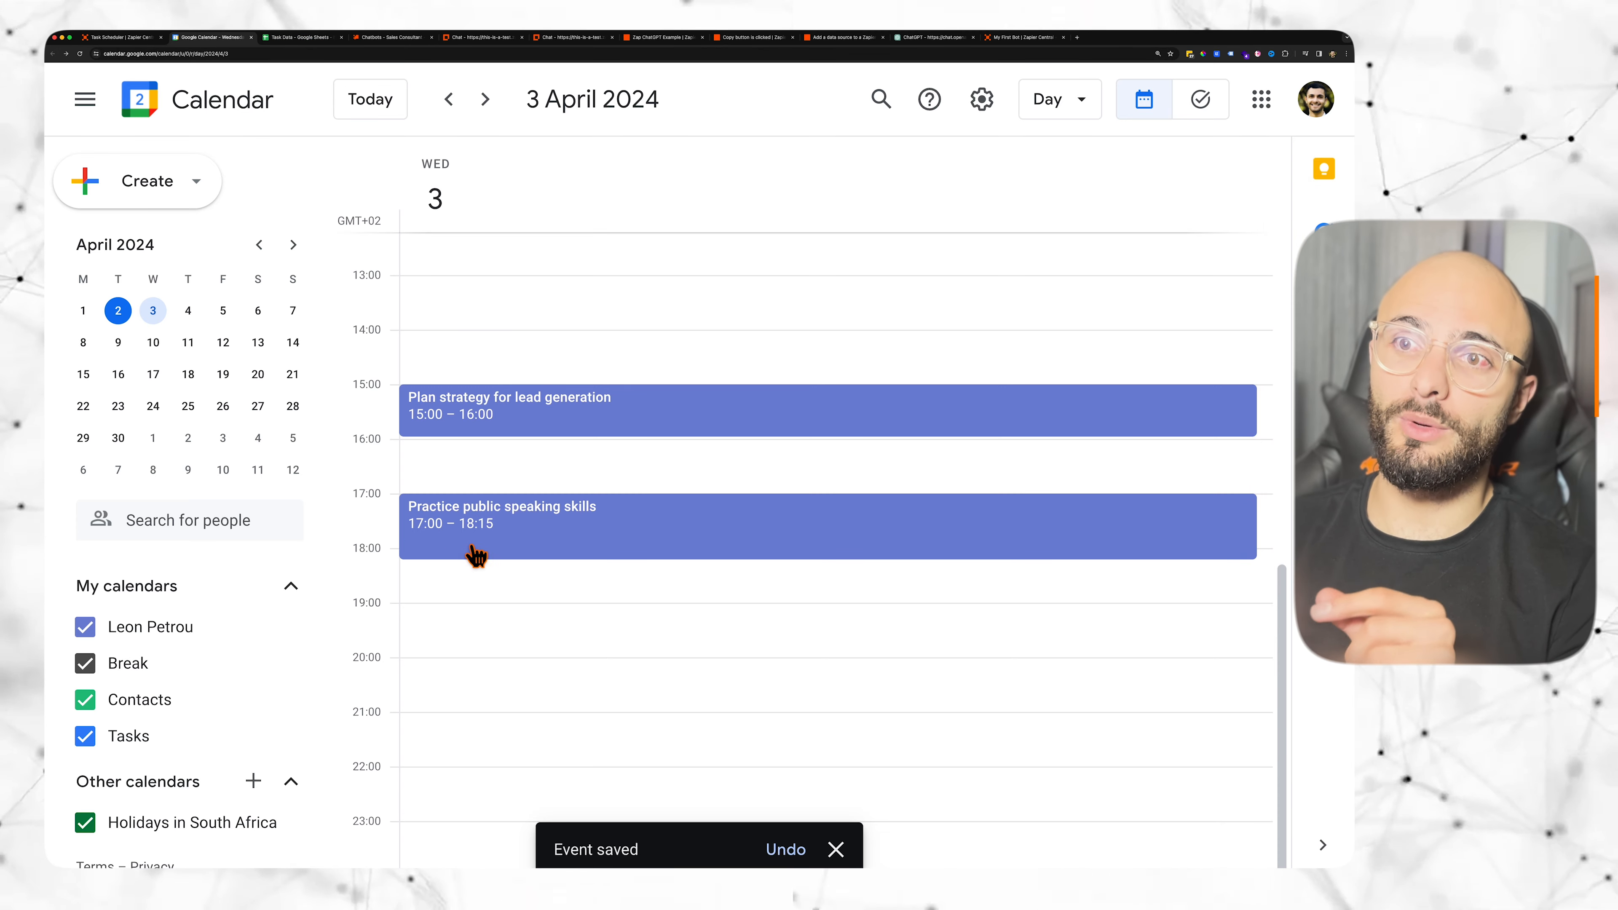
# Step: Switch to the Task Data spreadsheet and check below row 63 of the Task List worksheet for a new entry
pyautogui.click(313, 38)
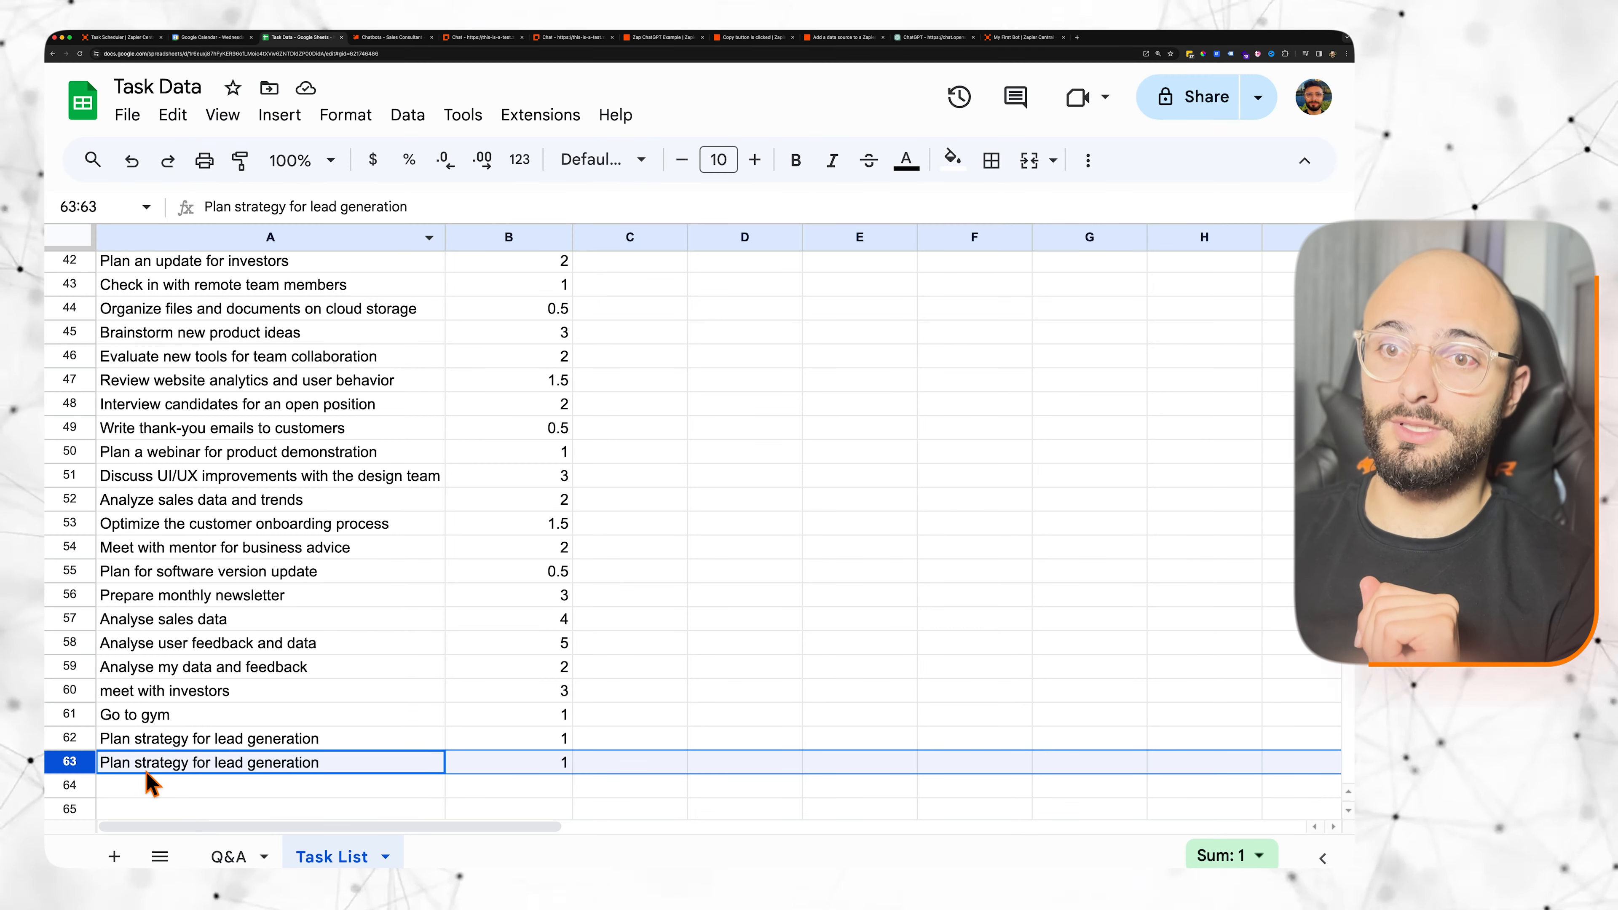
pyautogui.click(214, 772)
pyautogui.click(238, 796)
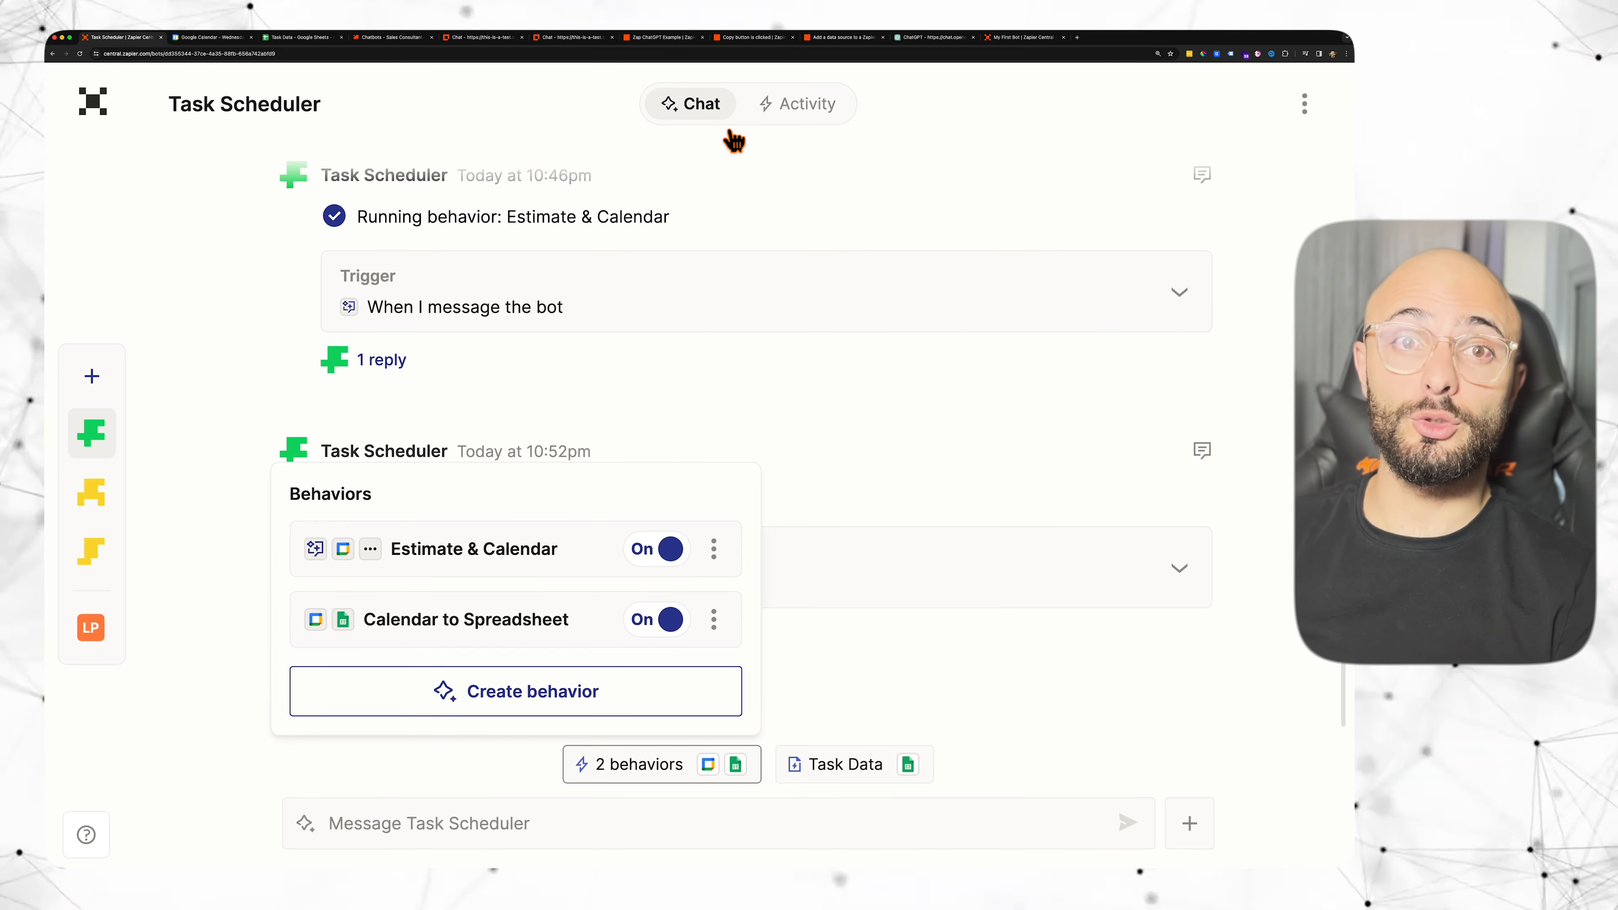
# Step: In Zapier Central, open the Task Scheduler bot's activity log and filter it to In progress runs
pyautogui.click(819, 124)
pyautogui.click(818, 121)
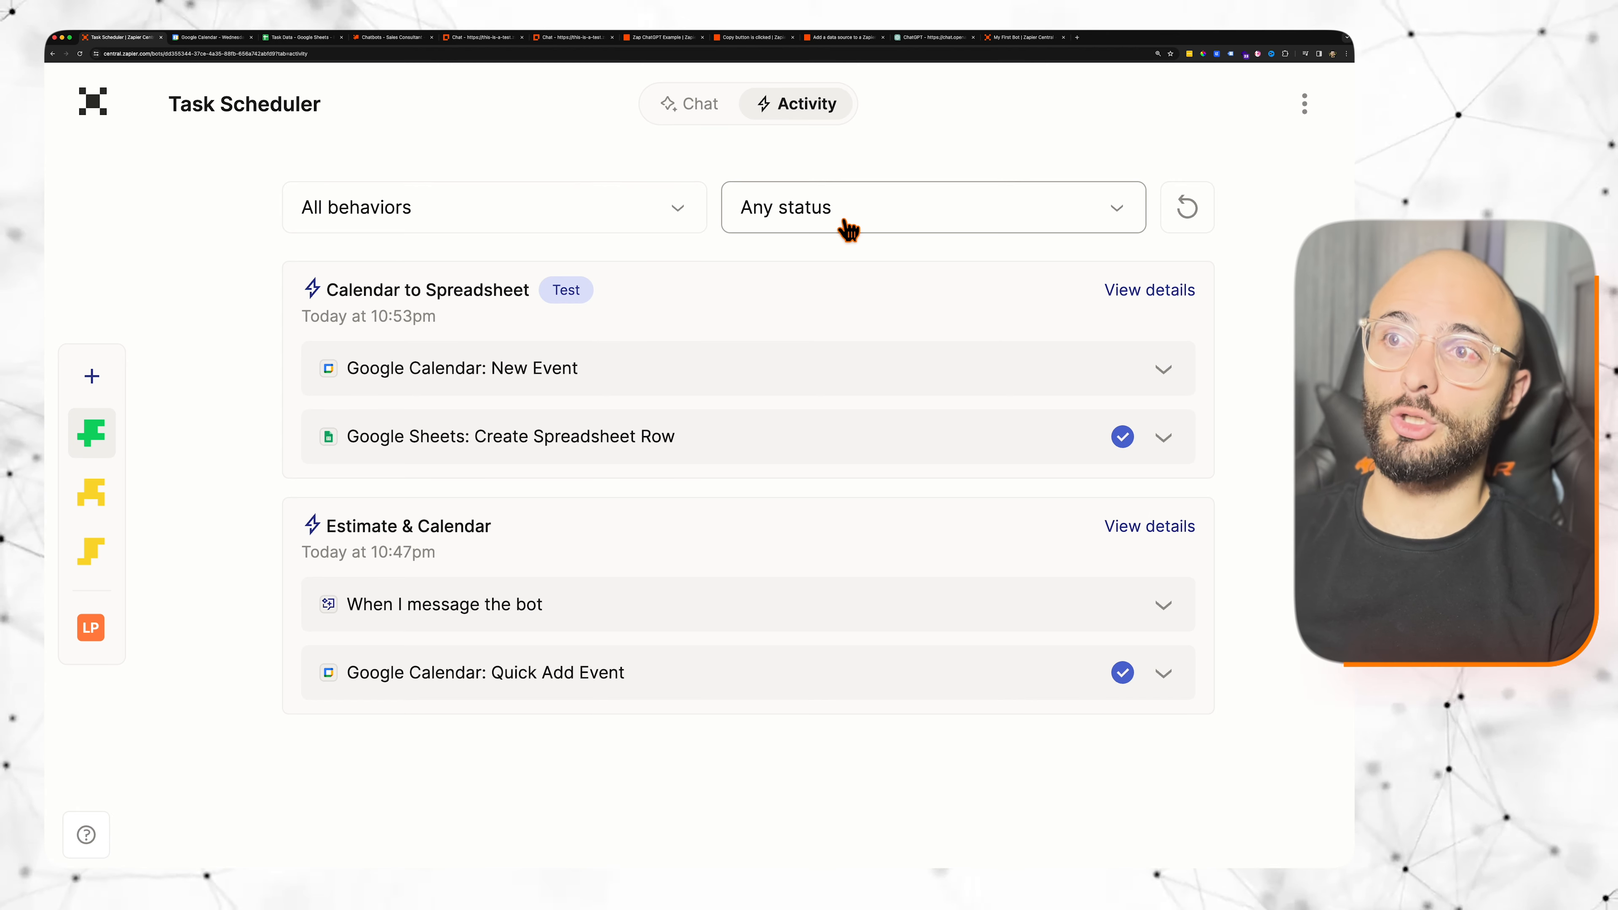
pyautogui.click(837, 223)
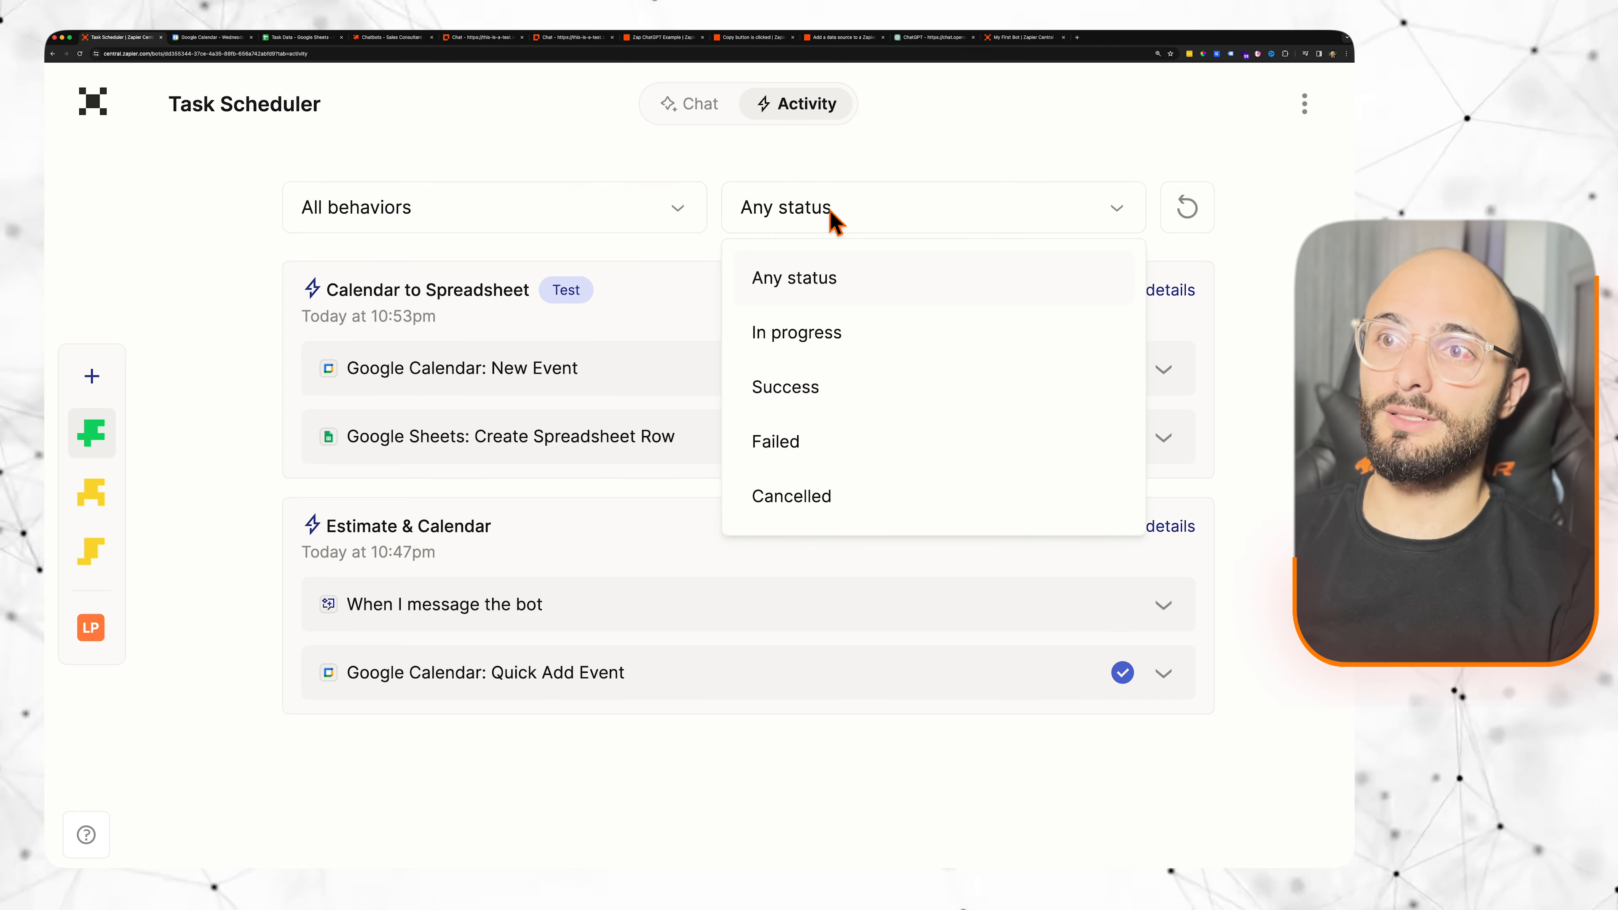
pyautogui.click(799, 345)
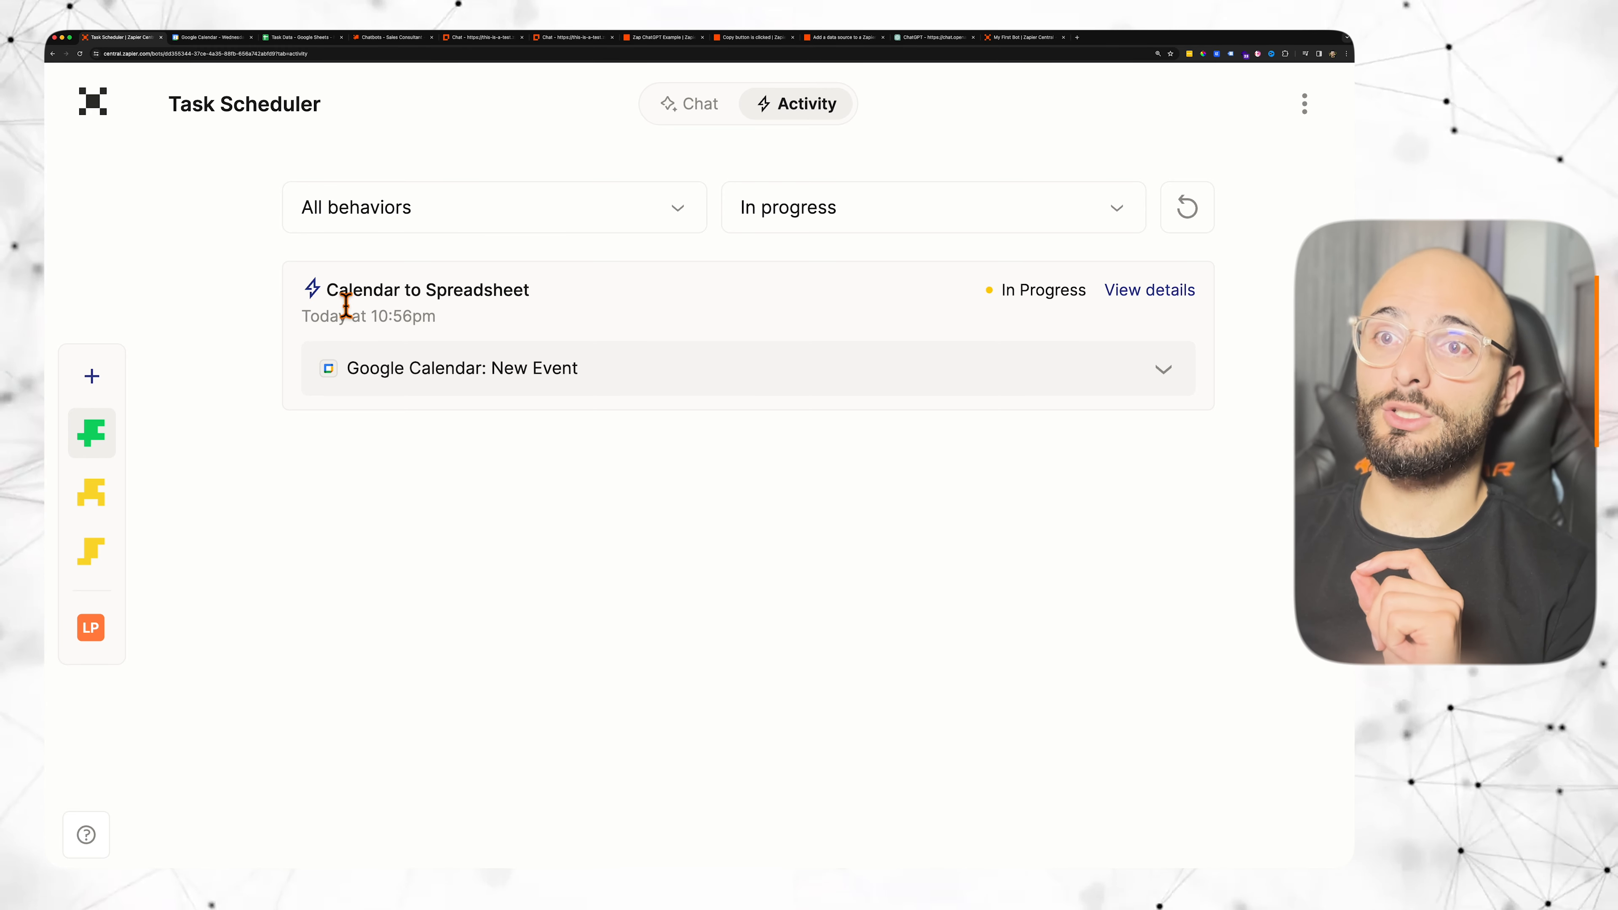
pyautogui.moveTo(328, 304); pyautogui.dragTo(659, 310)
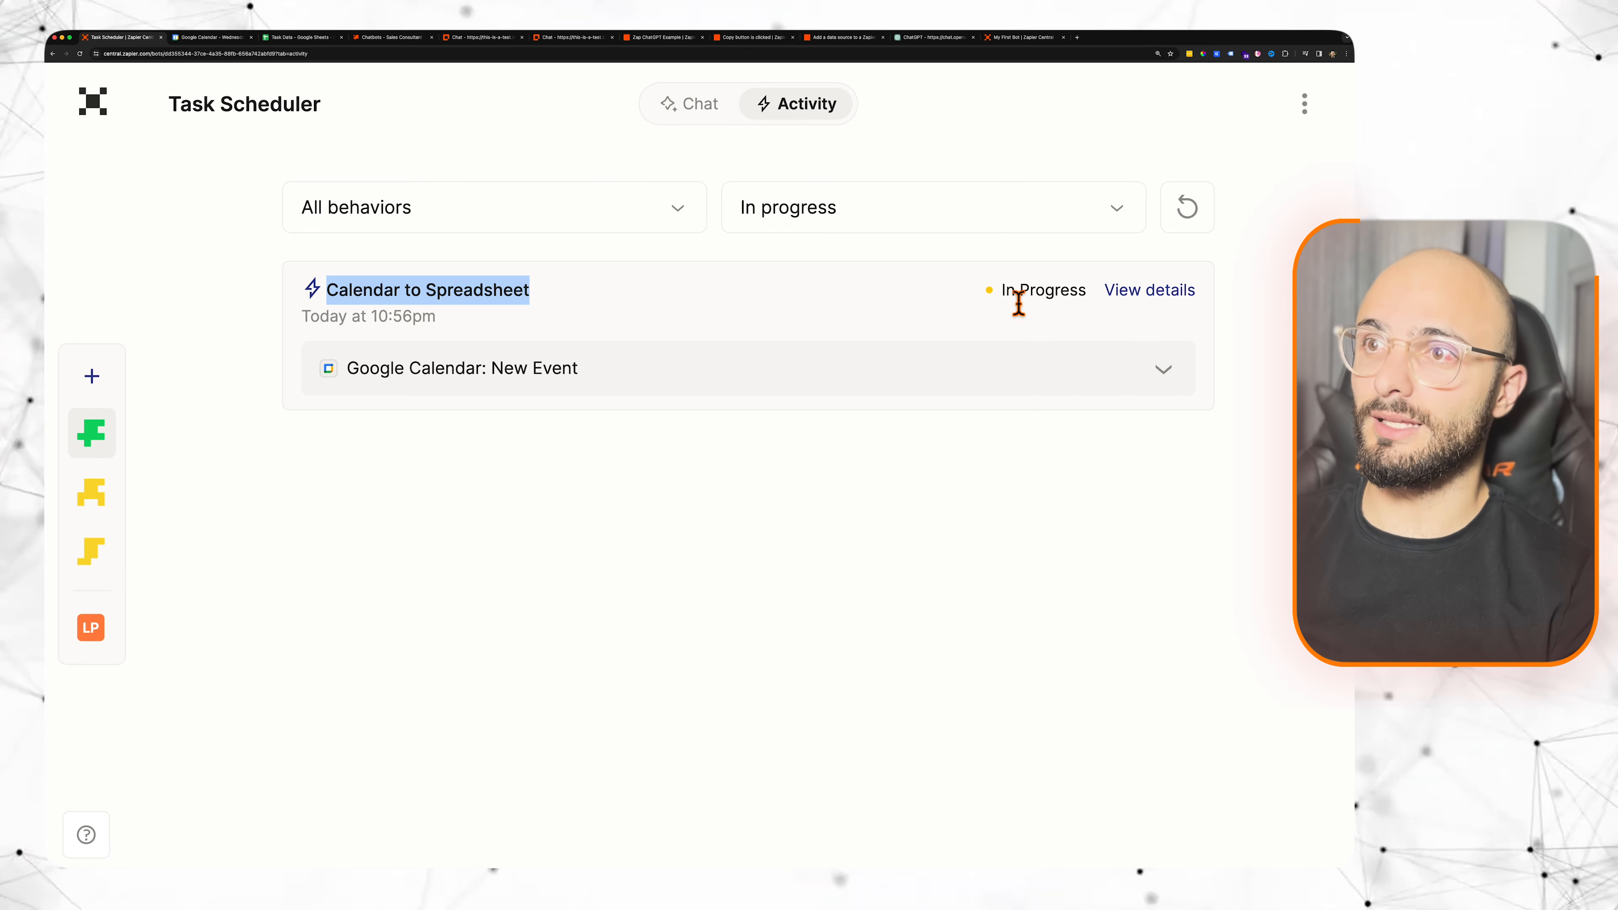
# Step: Open the details of the in-progress Calendar to Spreadsheet run, examine the trigger data's event summary and duration in hours, and refresh the activity log
pyautogui.click(1144, 304)
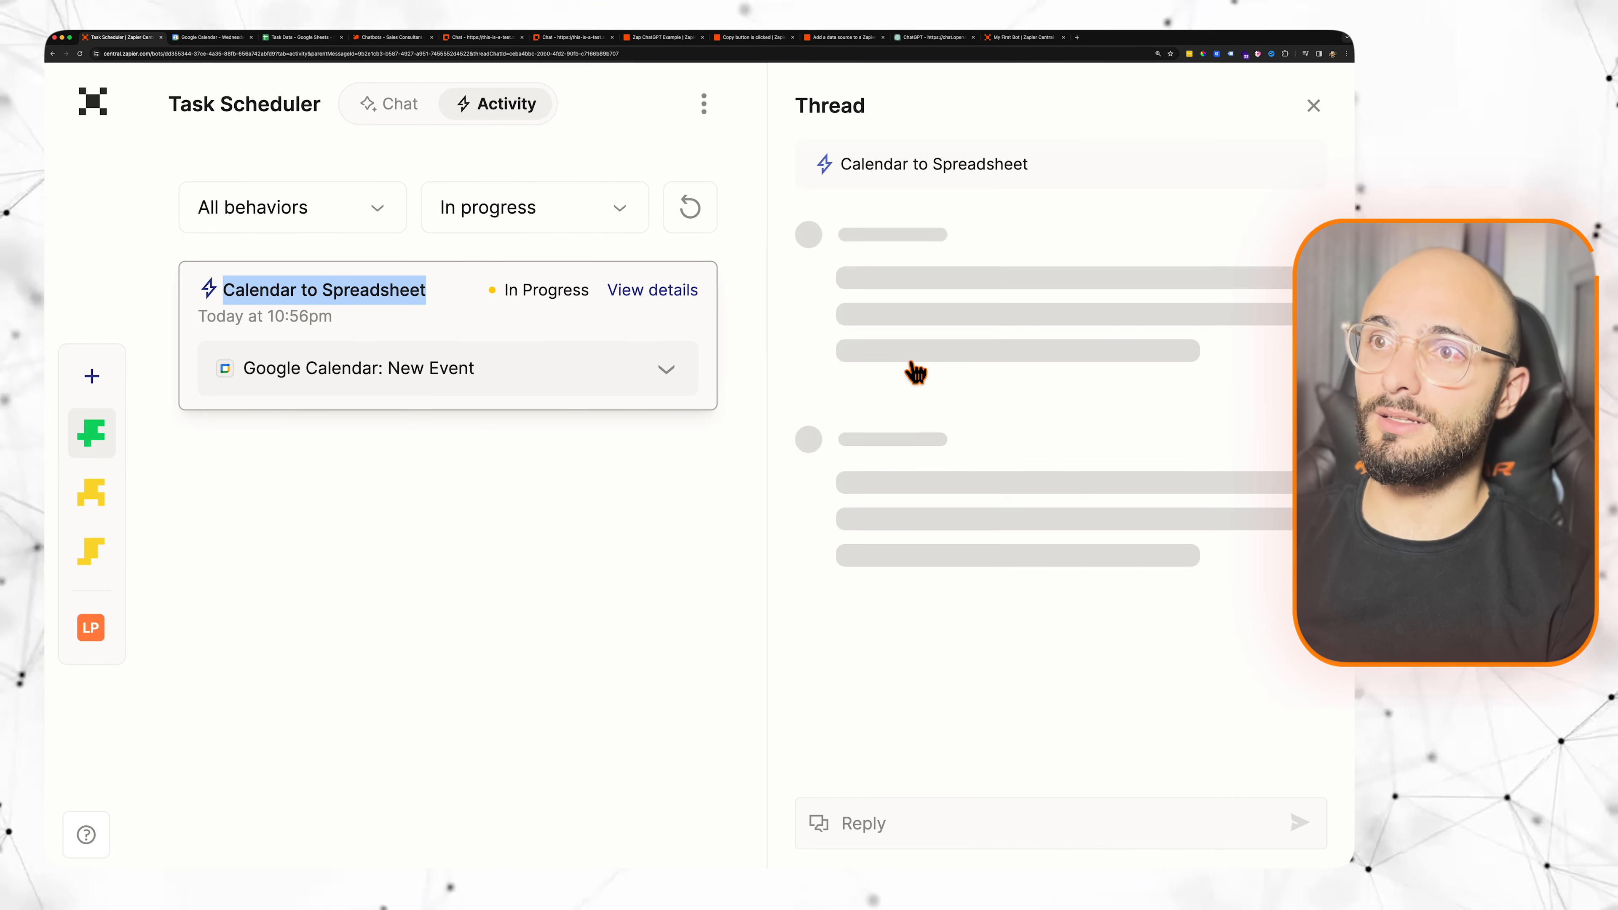
pyautogui.click(1126, 385)
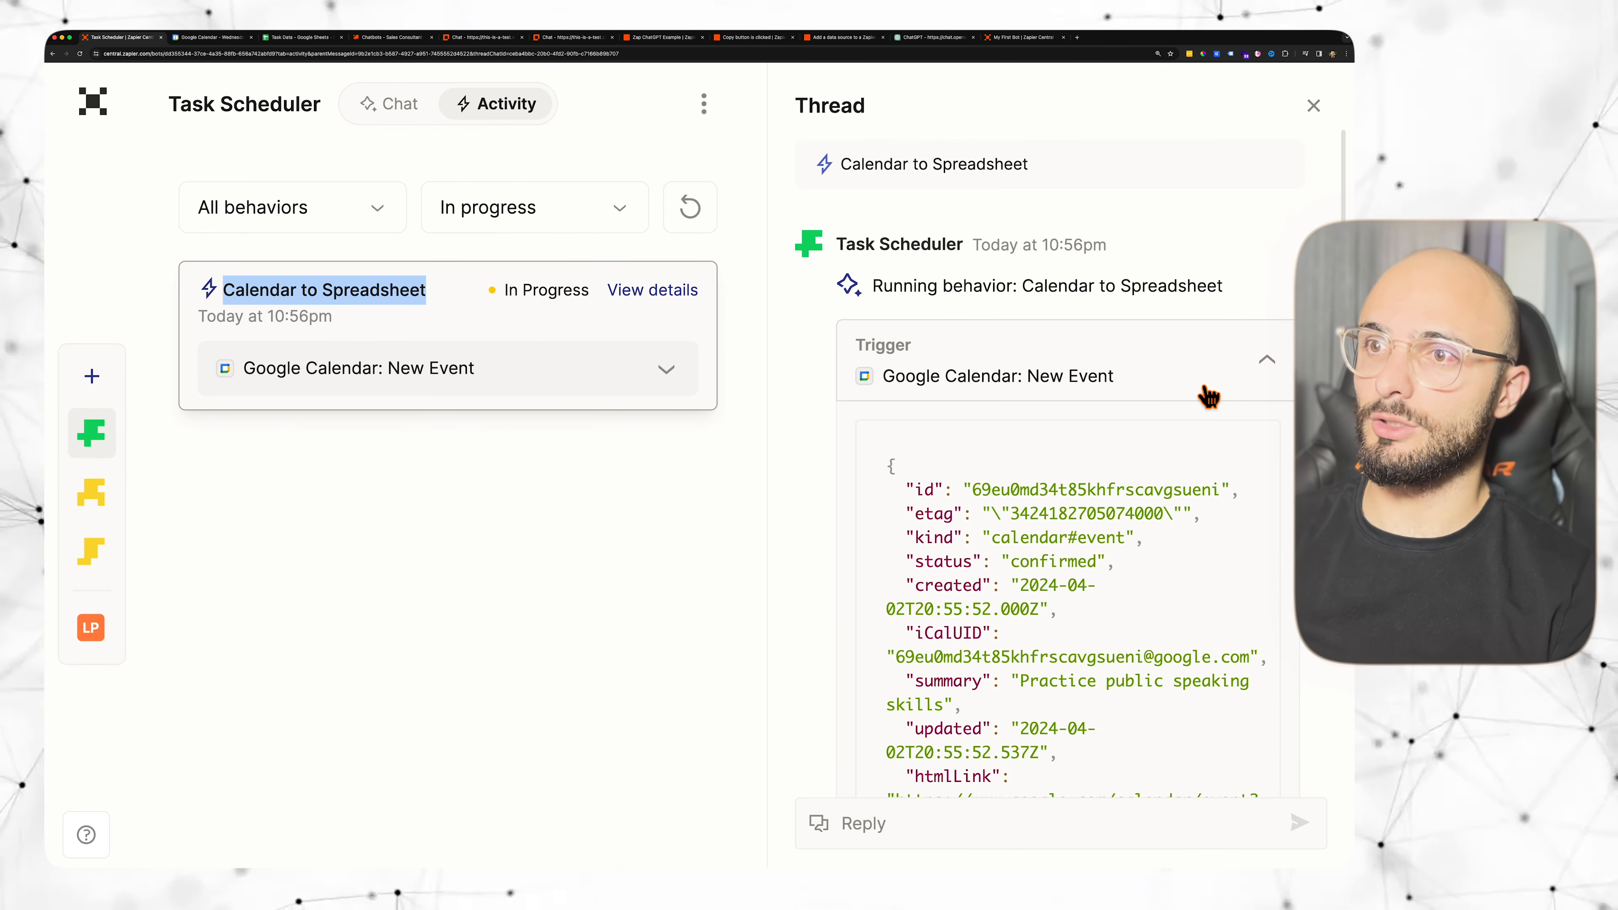
pyautogui.scroll(-3, 1023, 426)
pyautogui.scroll(-3, 1023, 426)
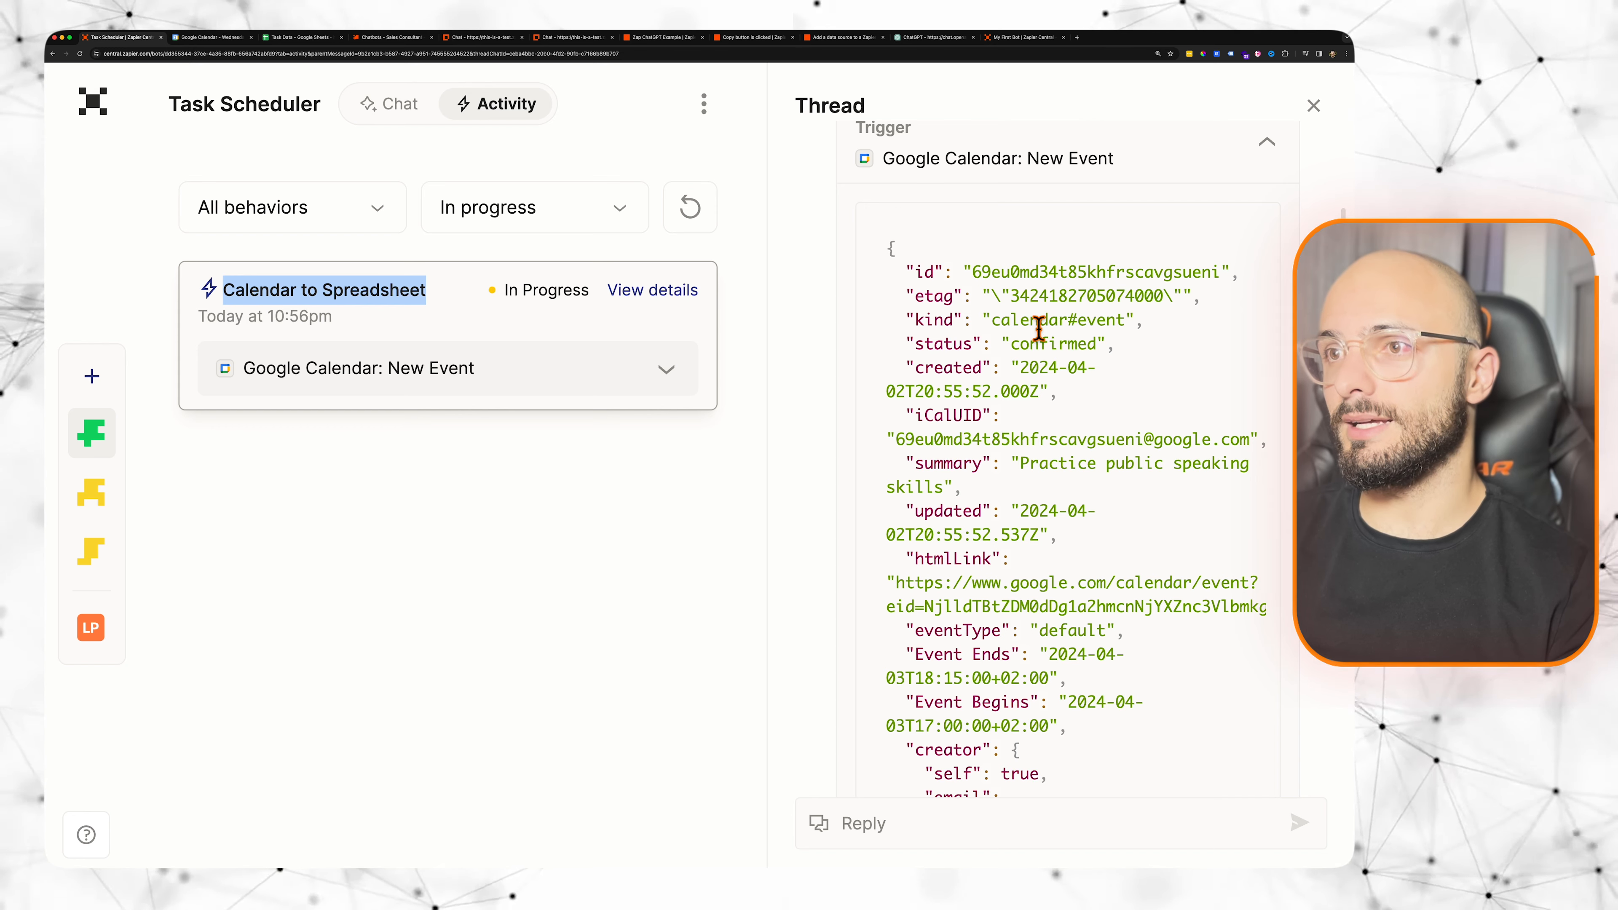
pyautogui.scroll(-1, 1033, 414)
pyautogui.moveTo(1019, 400); pyautogui.dragTo(1048, 421)
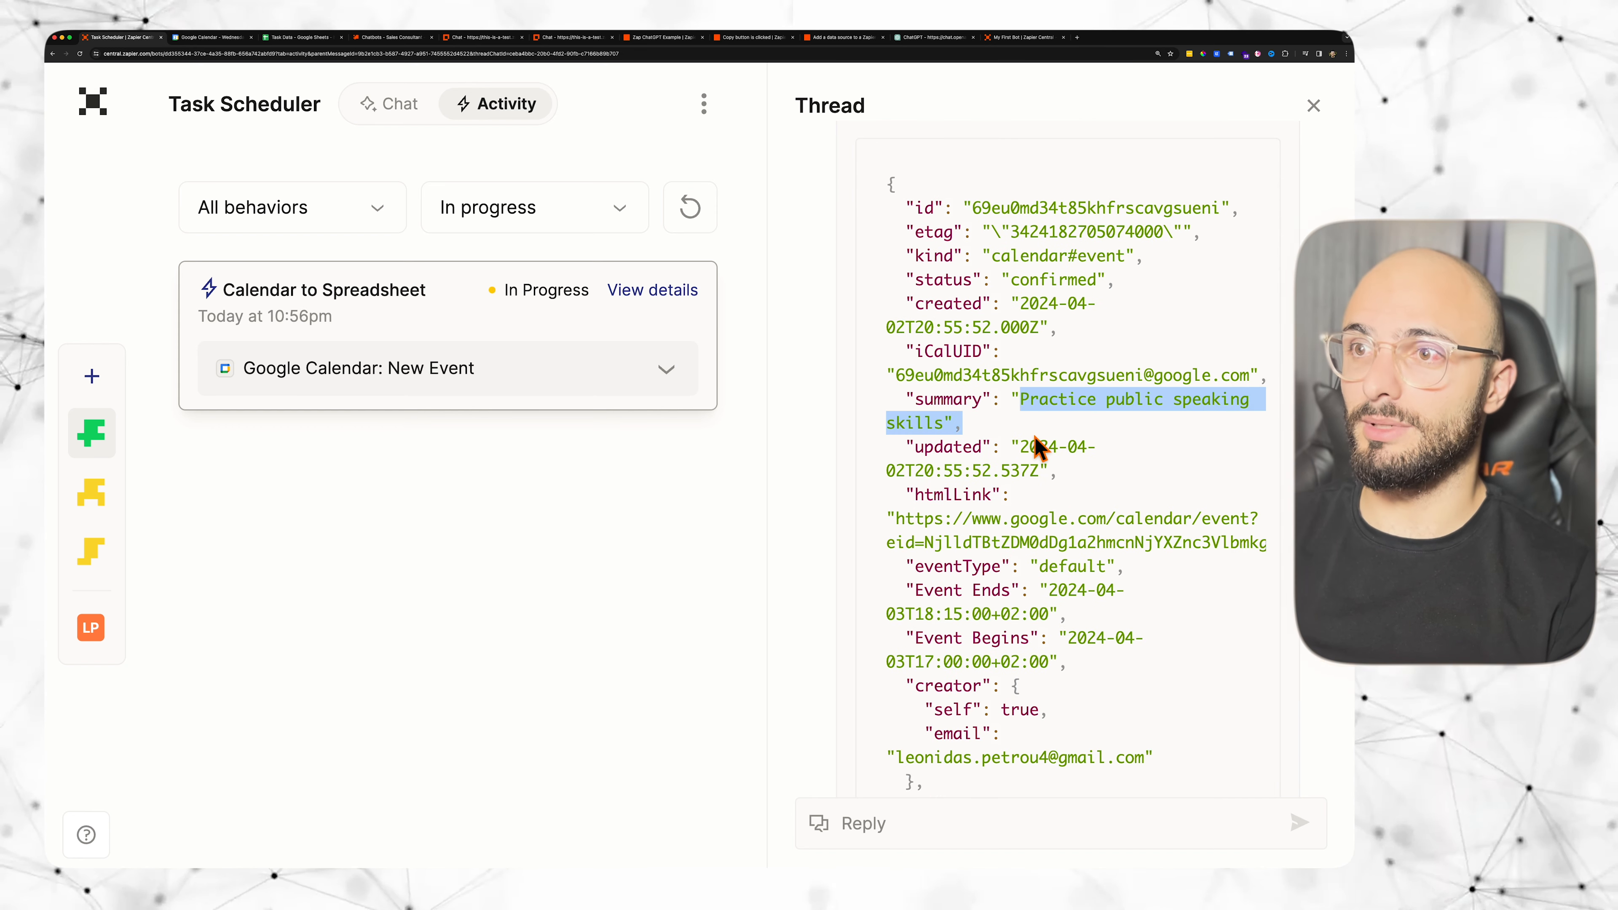
pyautogui.scroll(-6, 1035, 446)
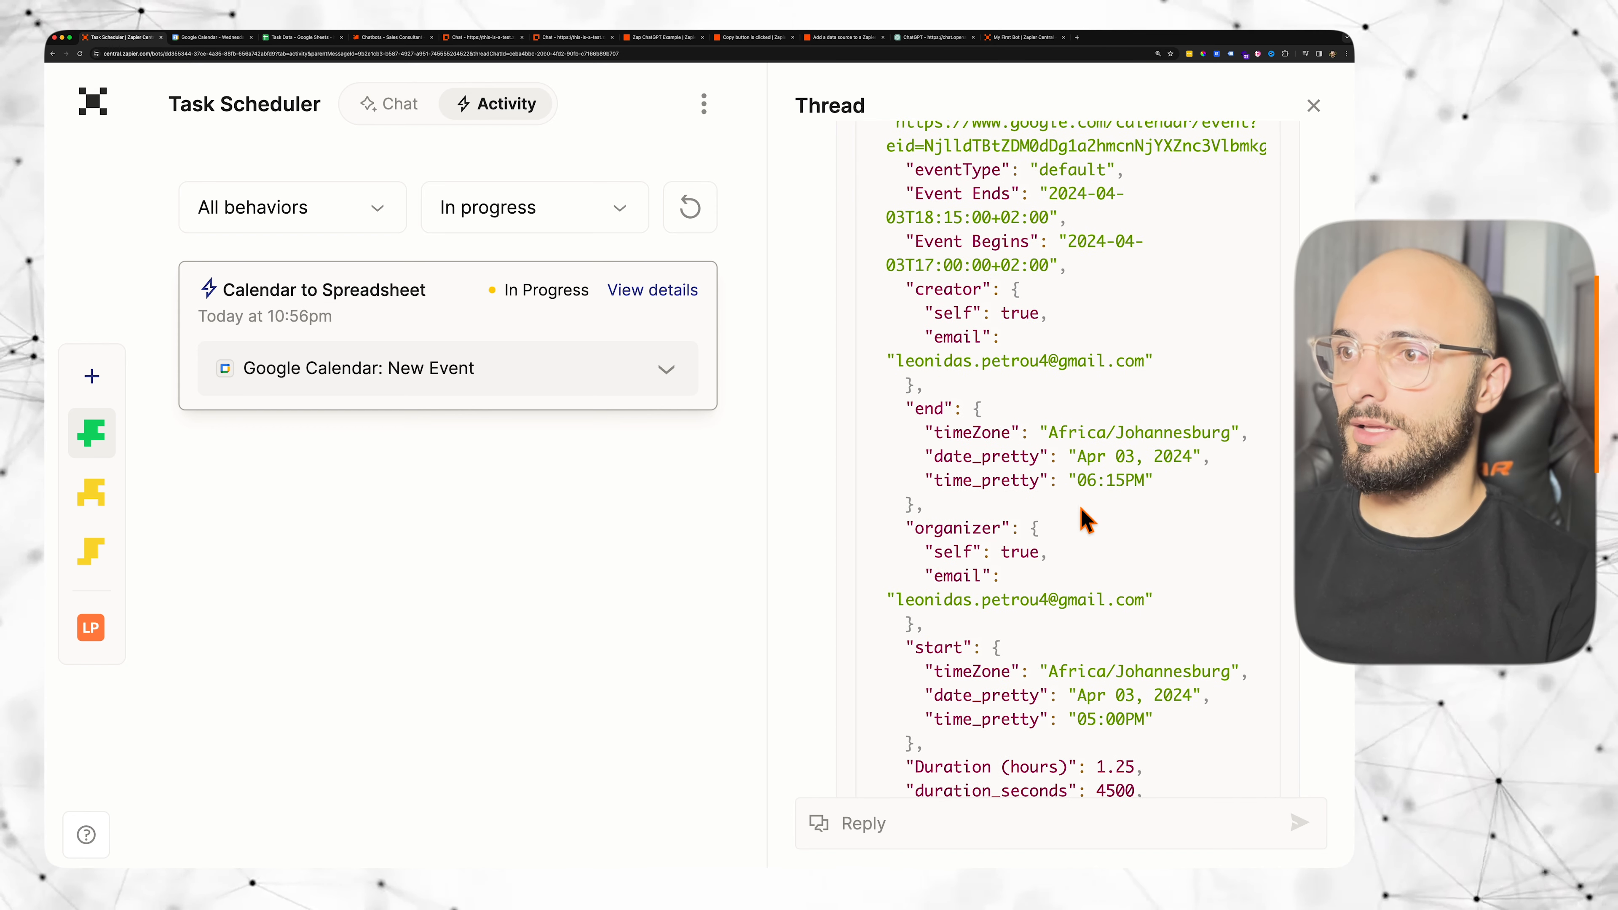
pyautogui.scroll(-4, 1083, 517)
pyautogui.scroll(3, 1077, 516)
pyautogui.moveTo(1096, 689); pyautogui.dragTo(1161, 681)
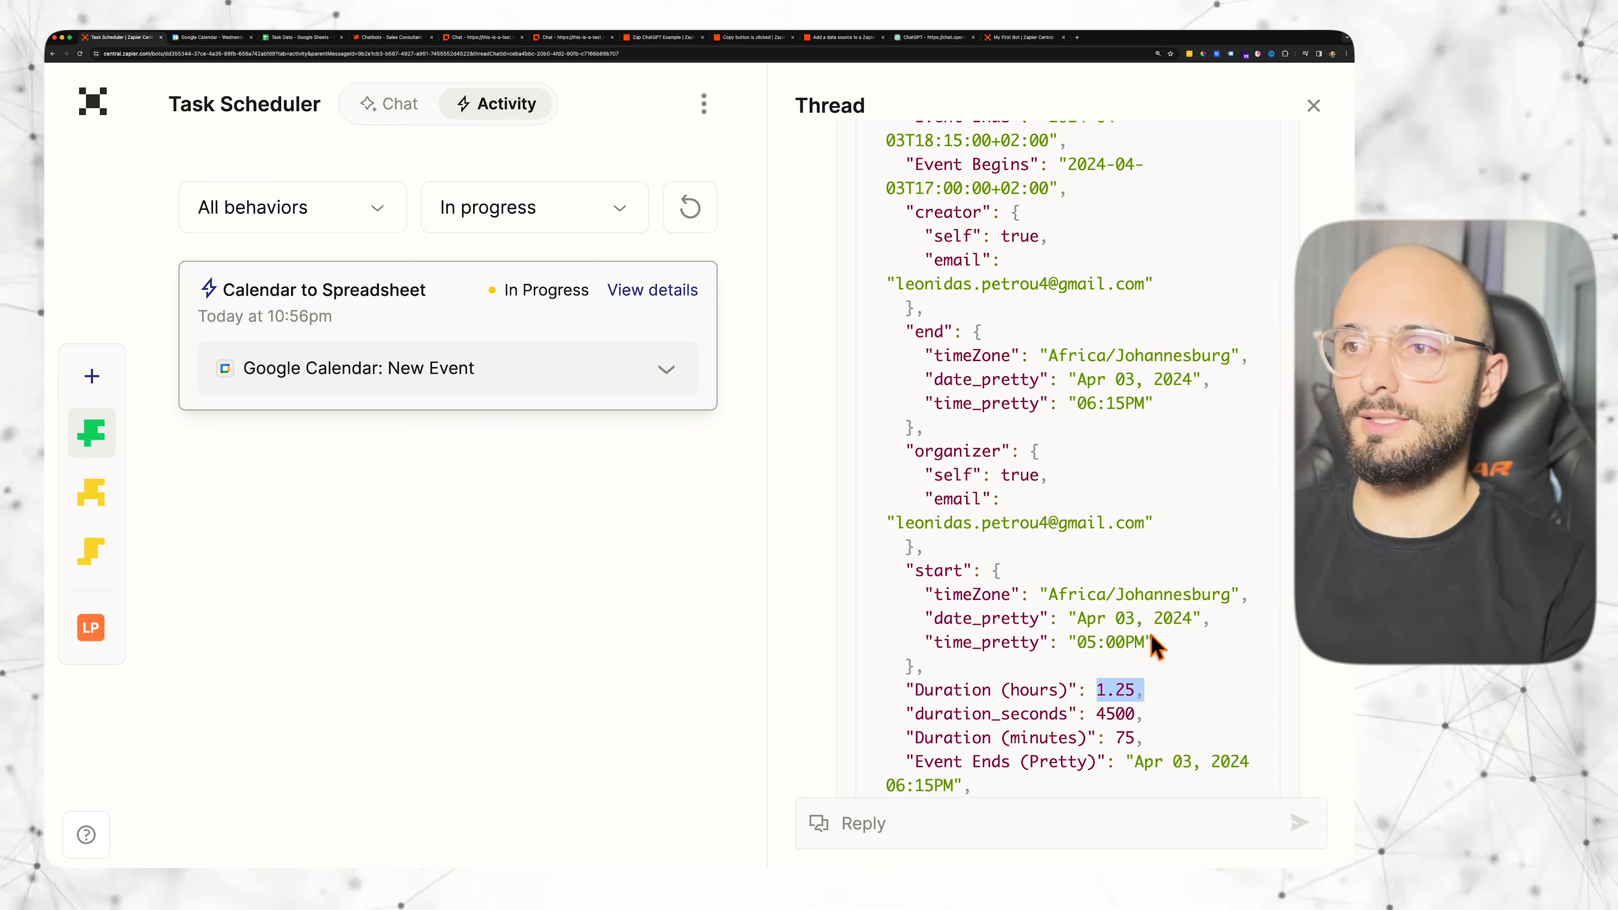
pyautogui.press('Escape')
pyautogui.click(1196, 218)
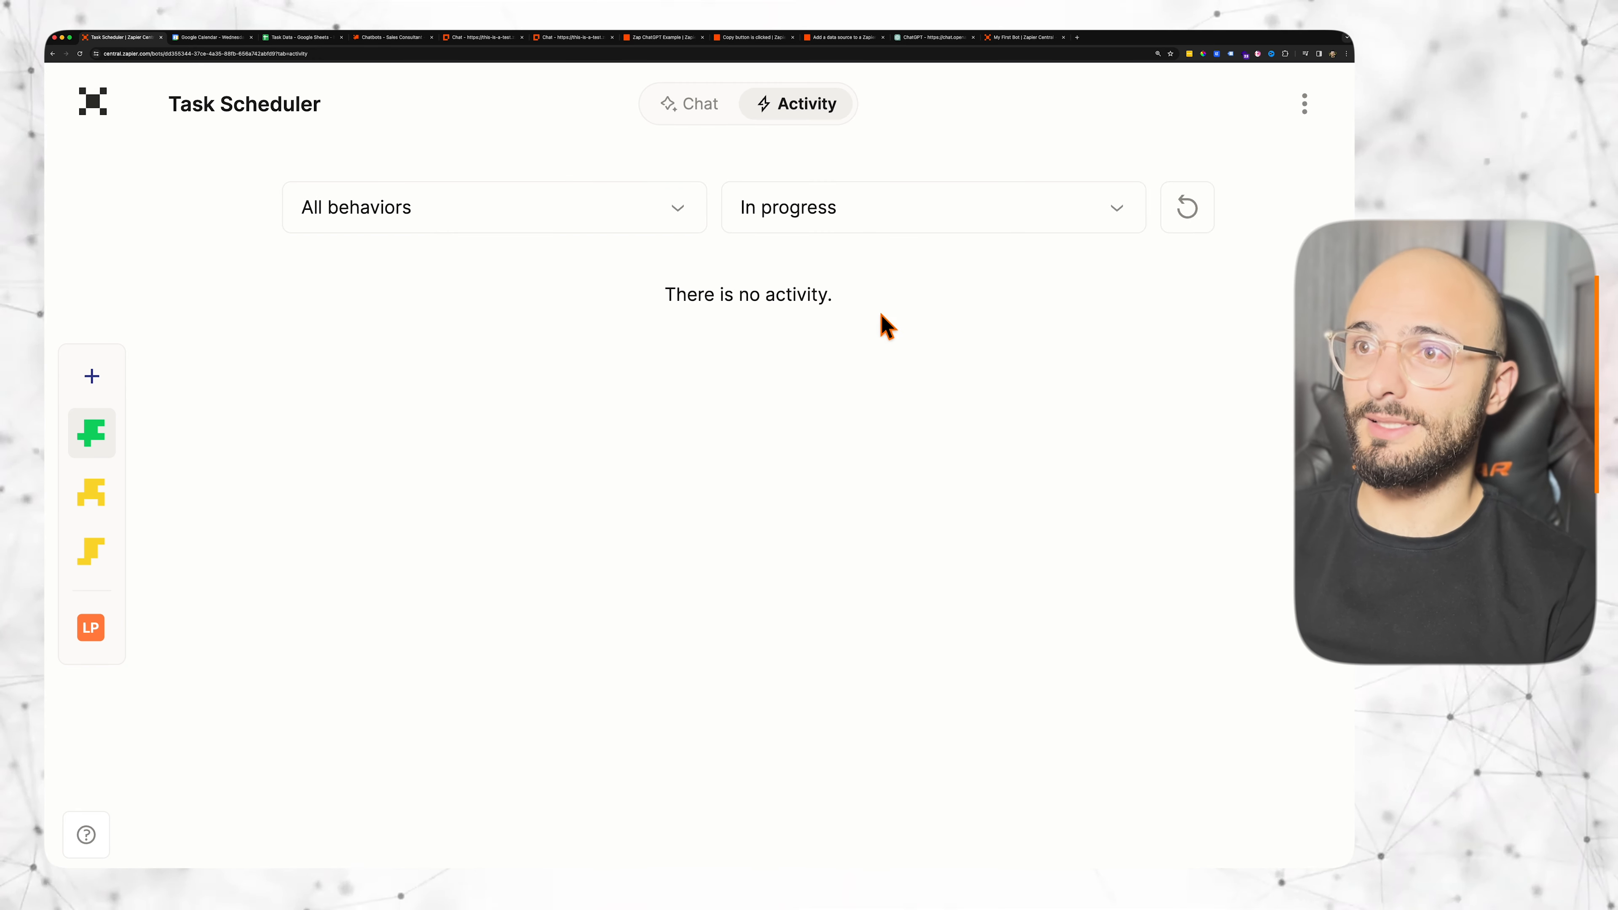
# Step: Filter the activity log to Success and examine the Create Spreadsheet Row instructions of the latest Calendar to Spreadsheet run
pyautogui.click(818, 233)
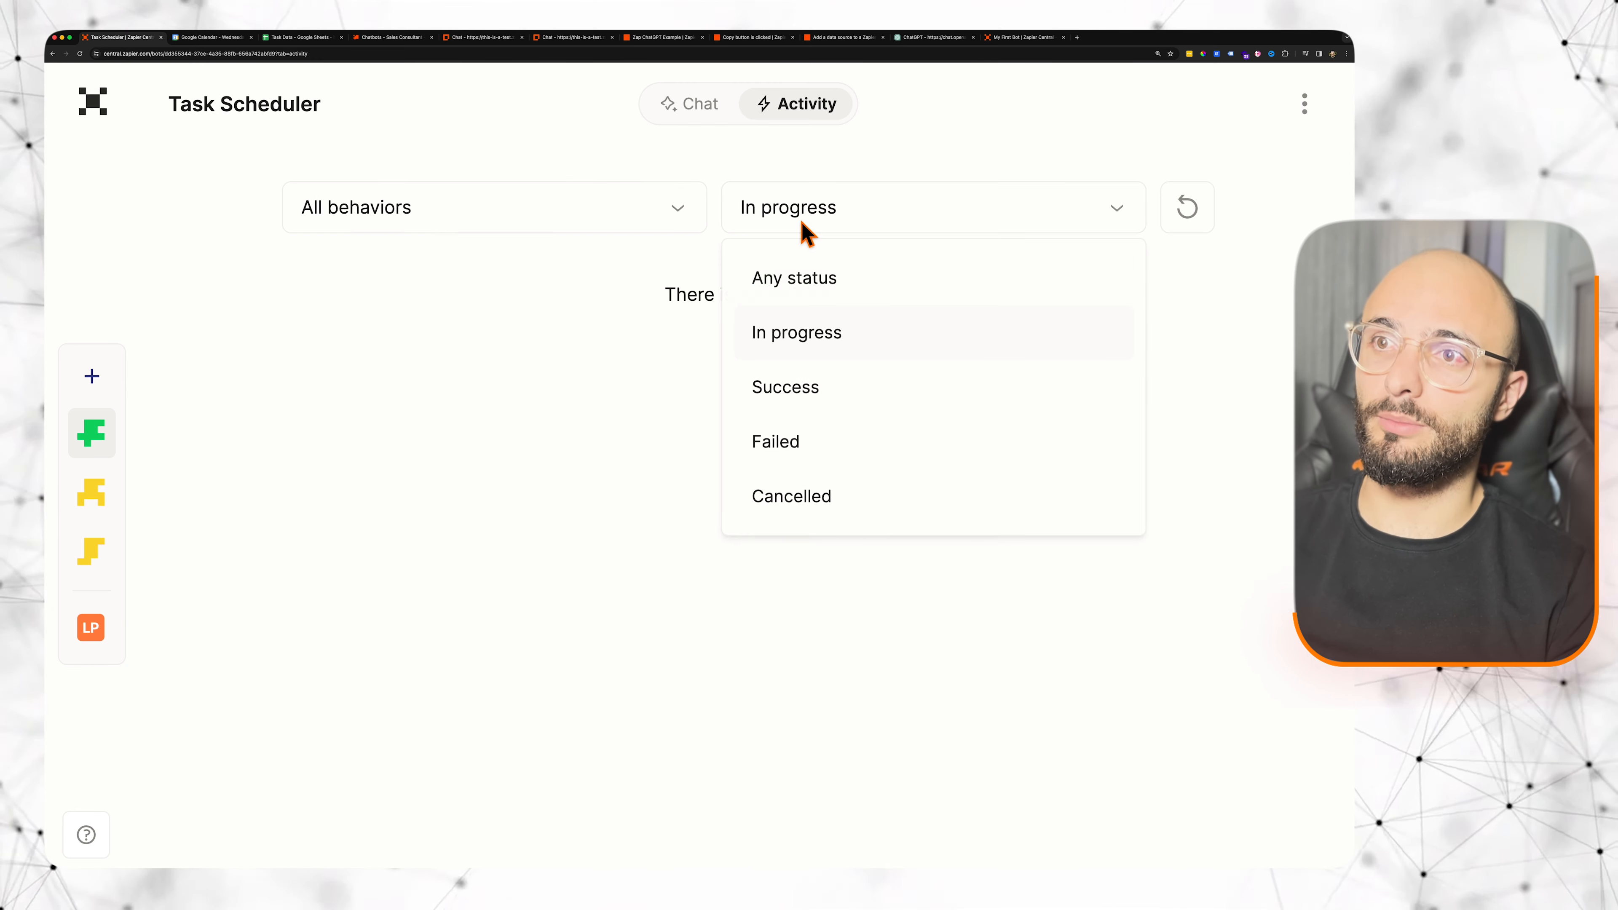
pyautogui.click(819, 408)
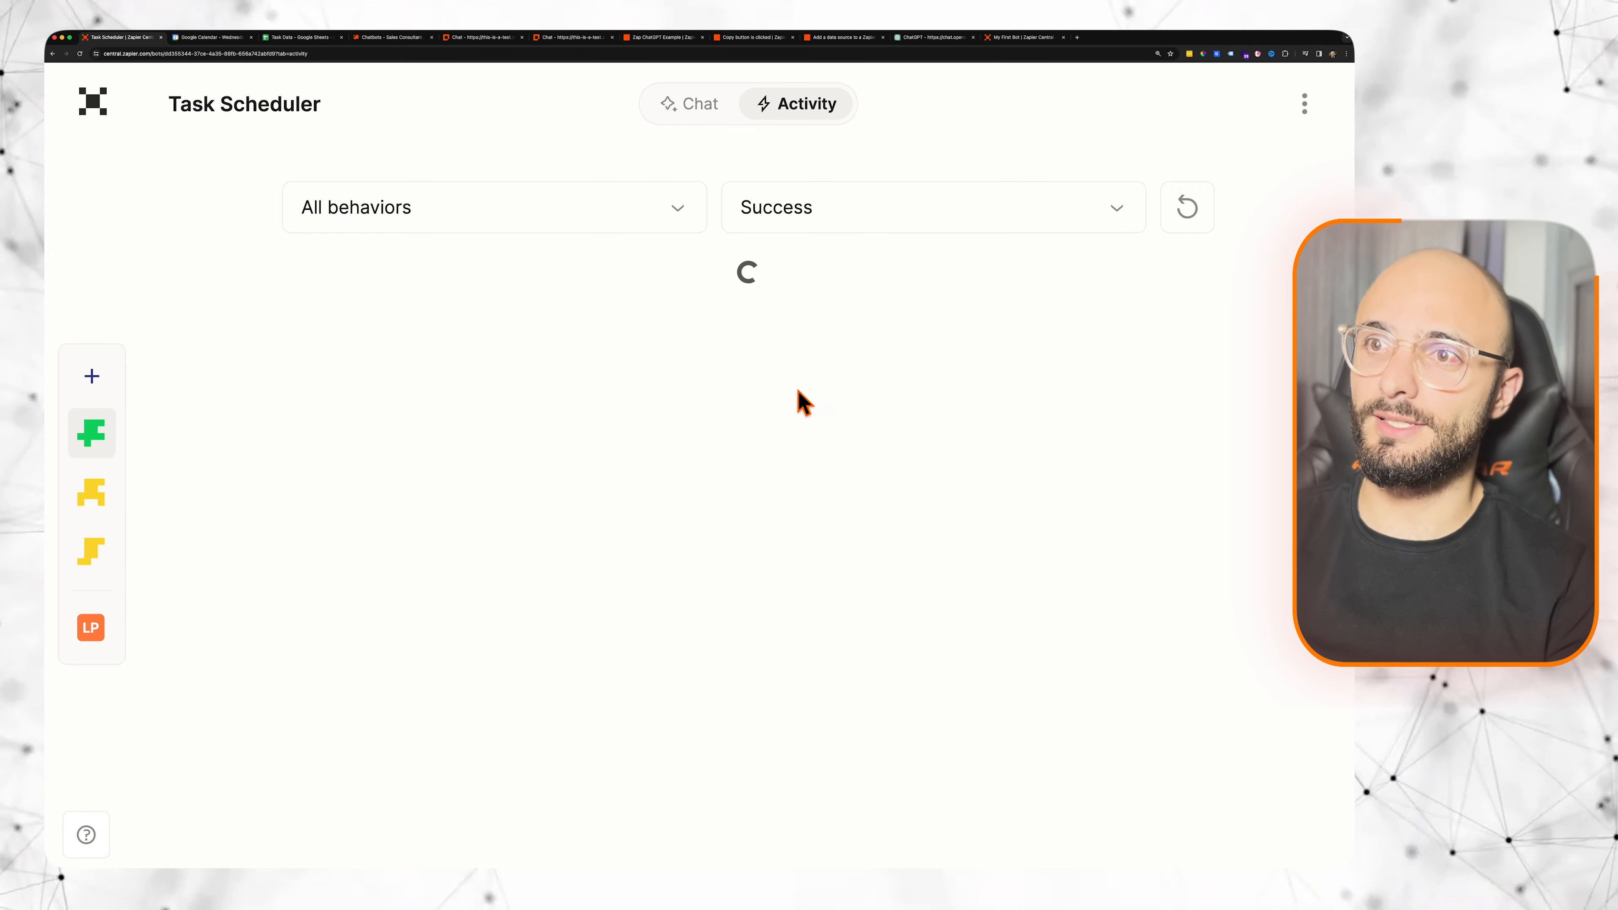
pyautogui.click(1166, 459)
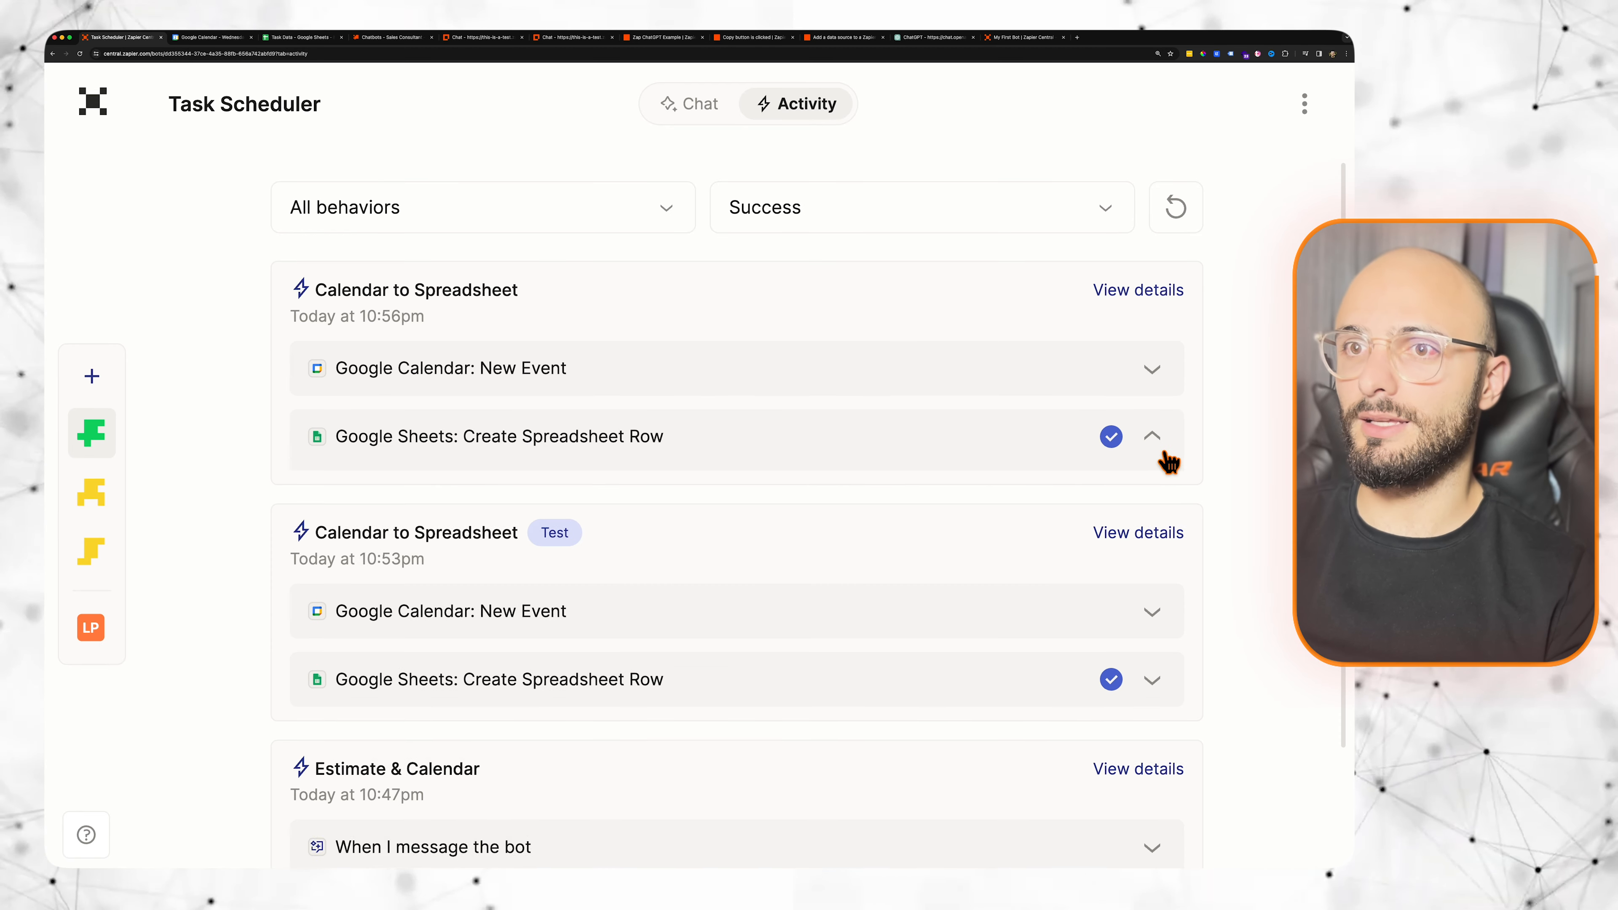
pyautogui.moveTo(336, 526); pyautogui.dragTo(1136, 543)
pyautogui.moveTo(401, 564); pyautogui.dragTo(577, 557)
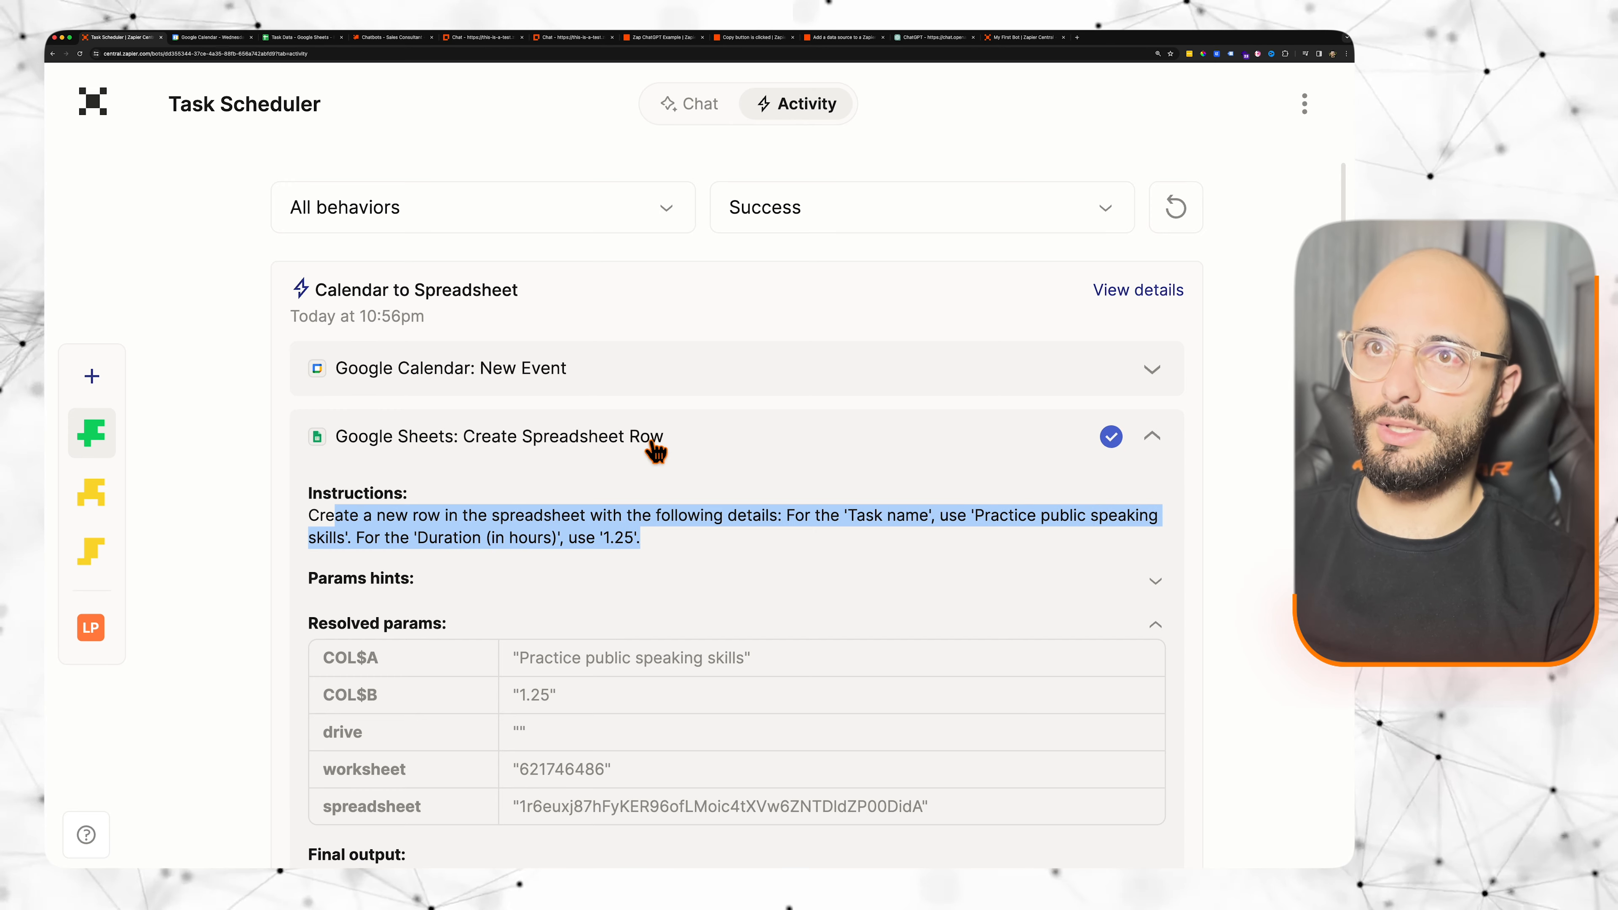
# Step: Compare row 64 of the Task Data spreadsheet with the "Practice public speaking skills" event in Google Calendar
pyautogui.click(290, 40)
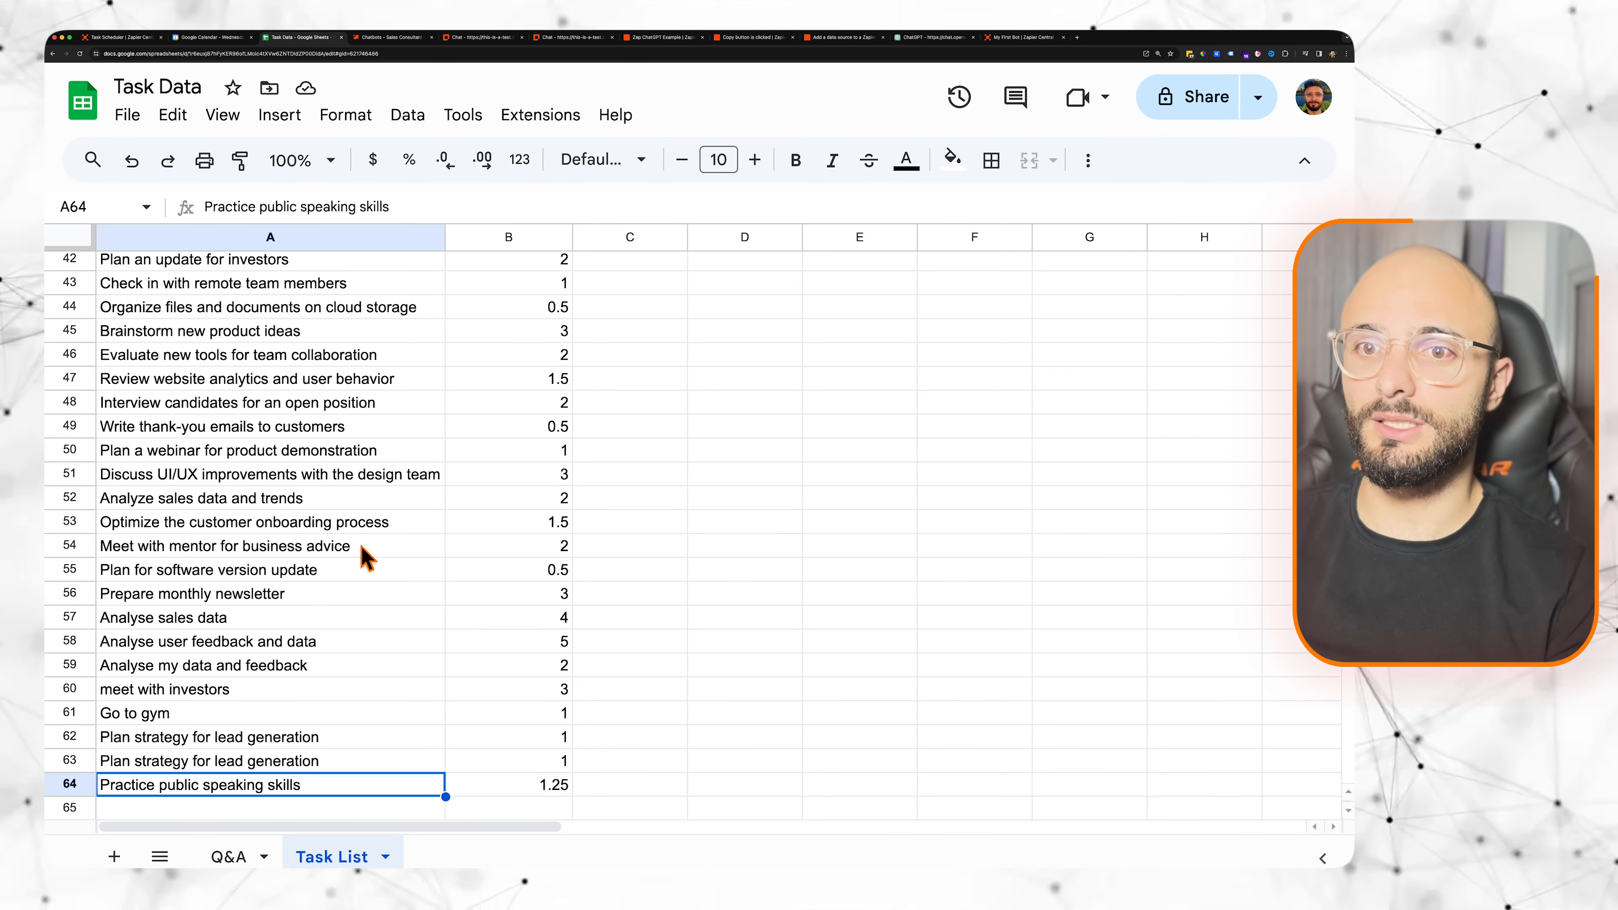
pyautogui.scroll(-3, 363, 555)
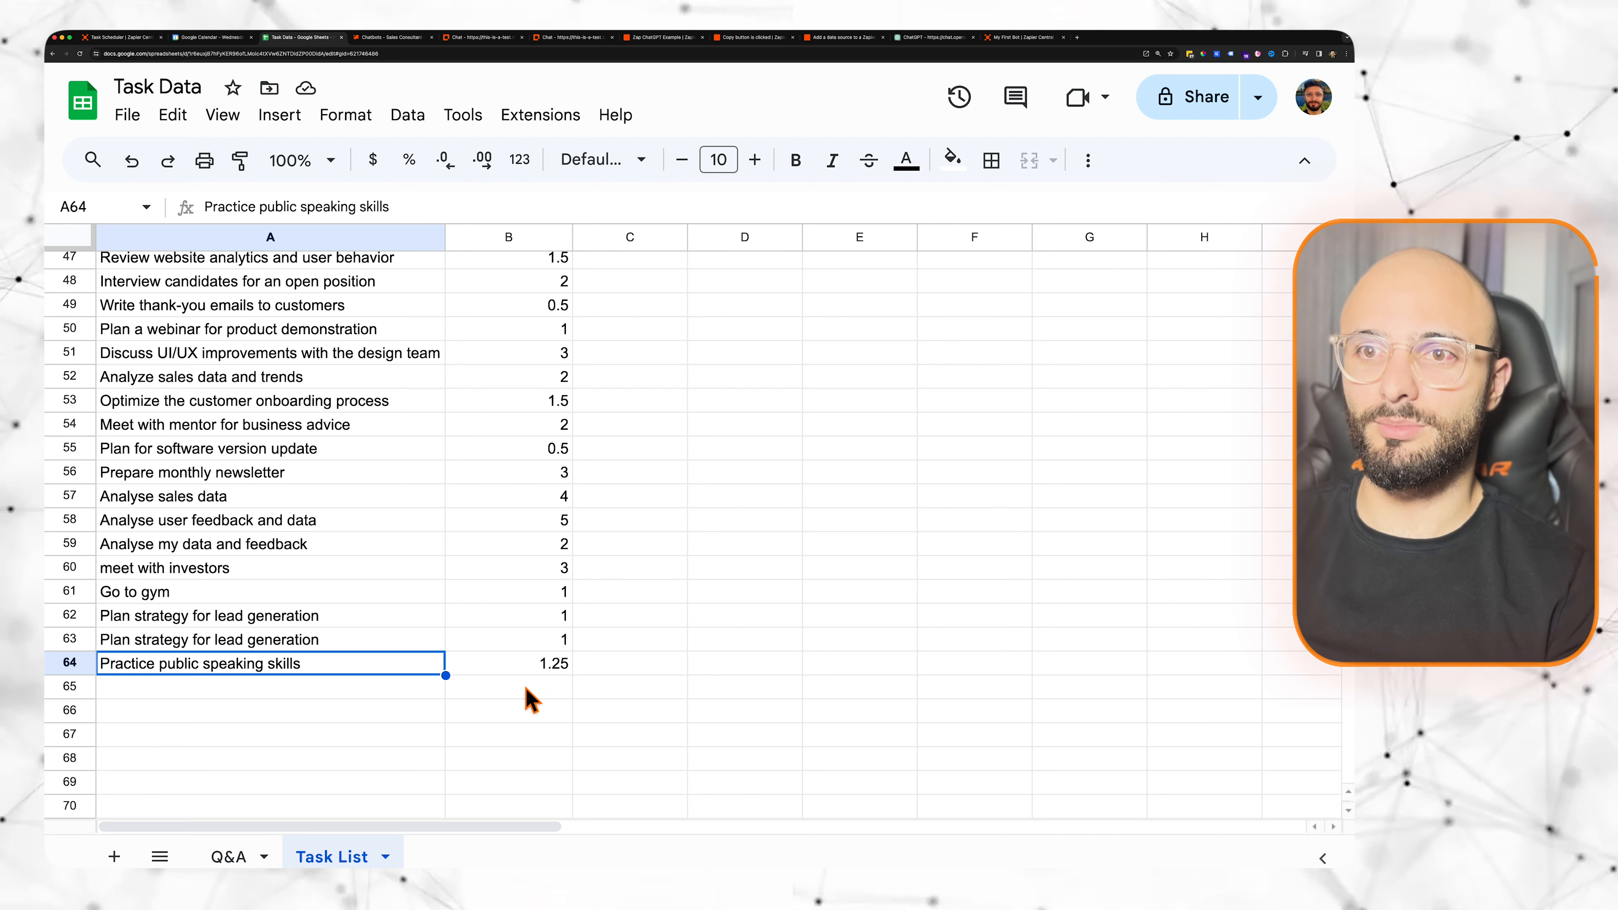
pyautogui.click(538, 666)
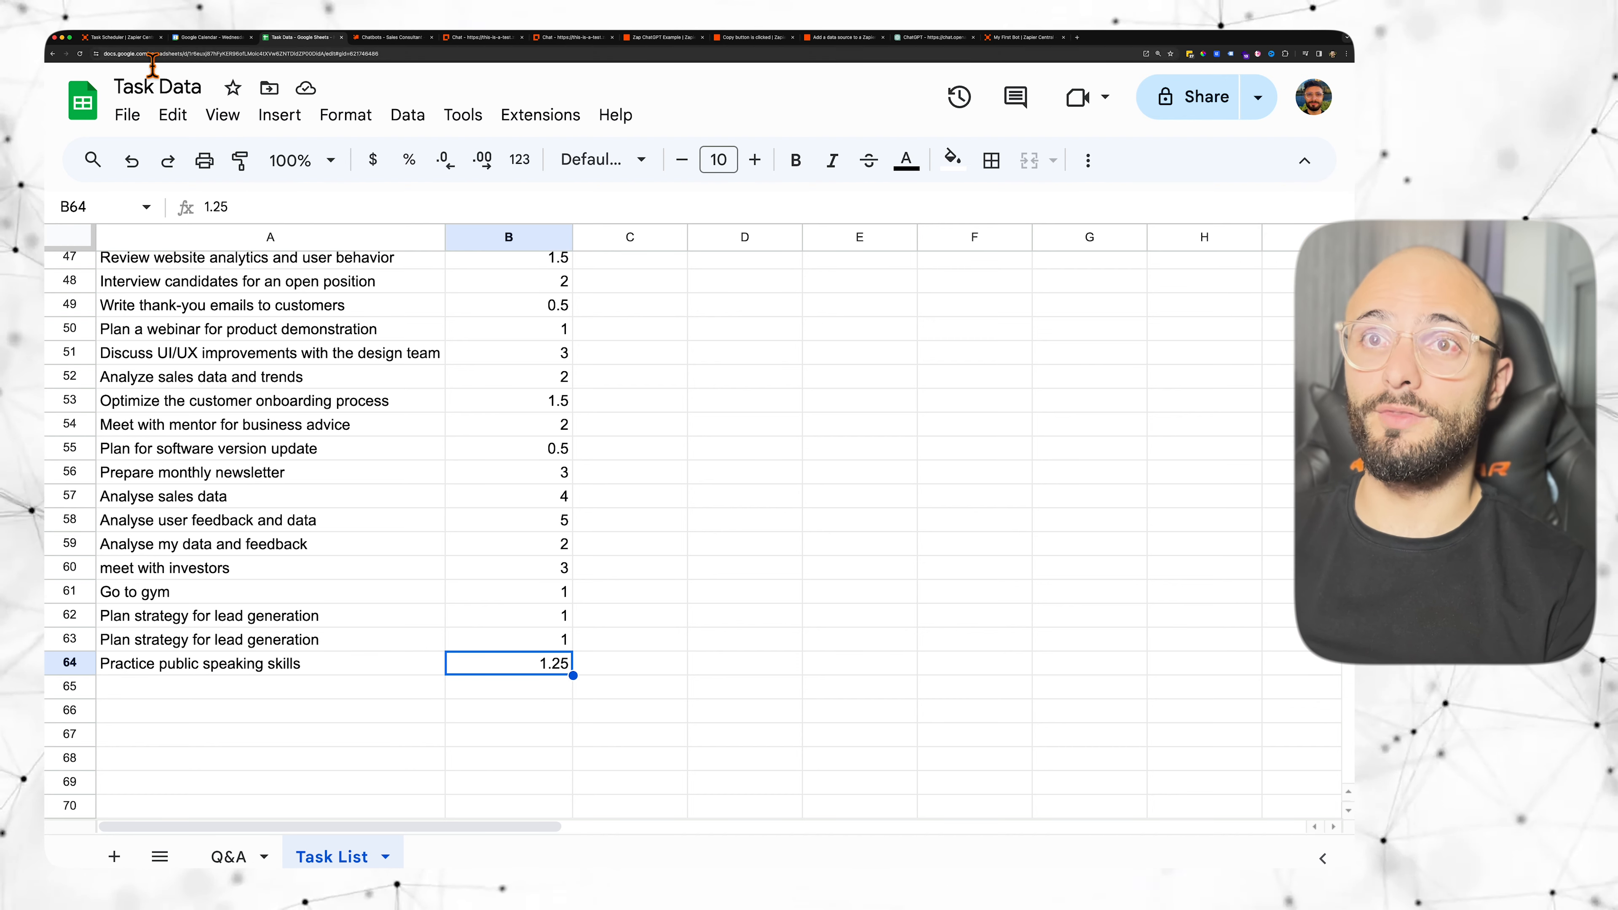
pyautogui.click(217, 38)
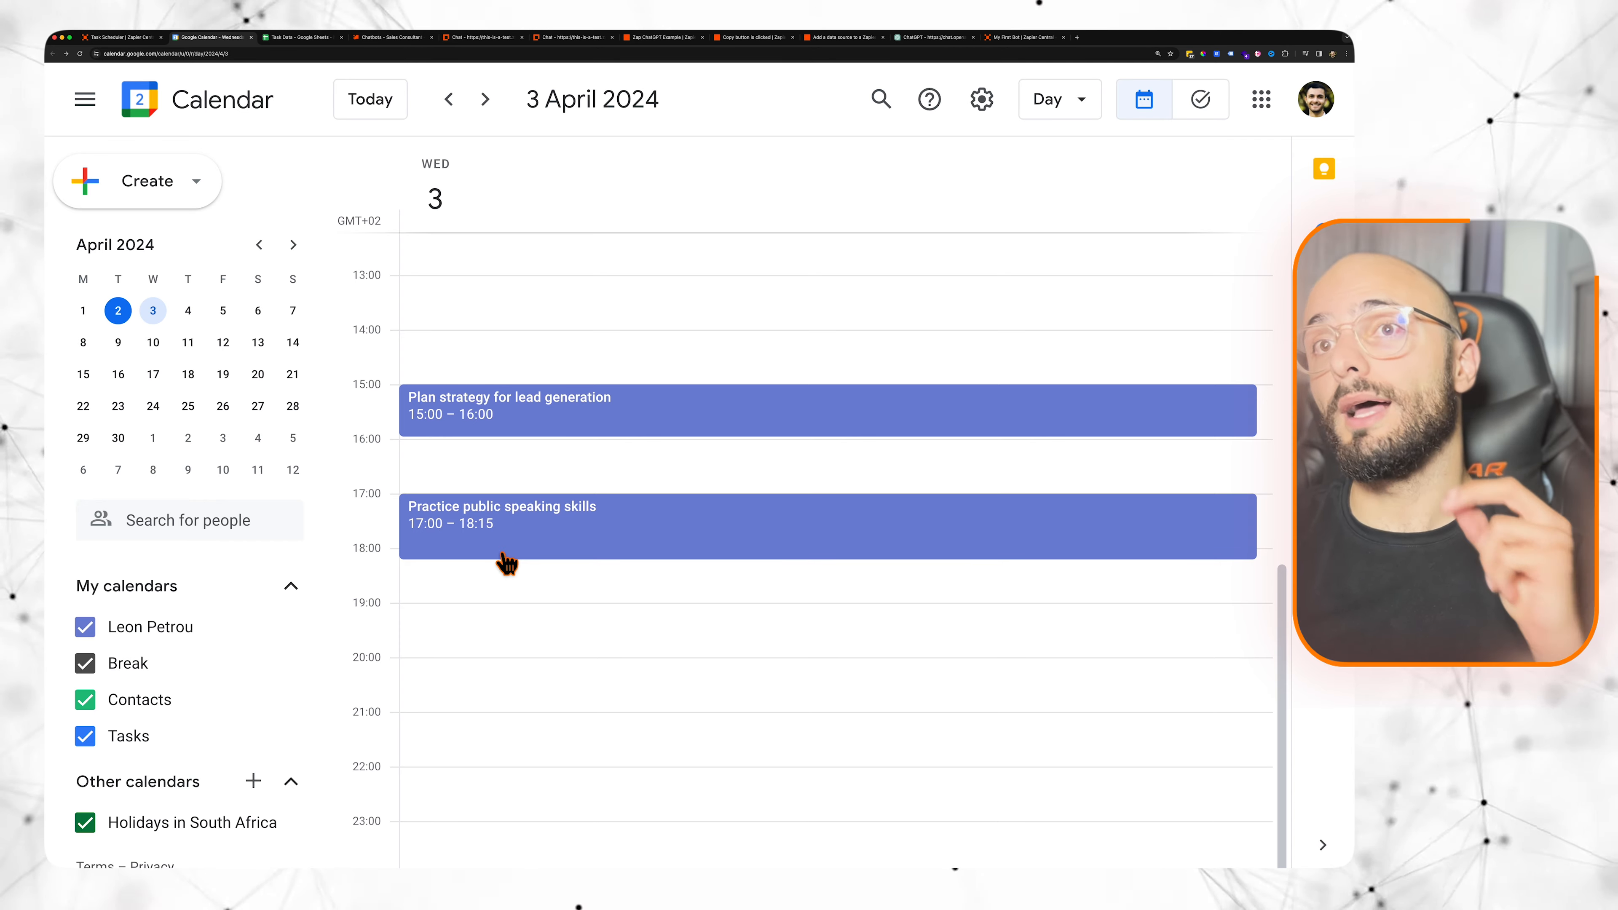
pyautogui.click(334, 40)
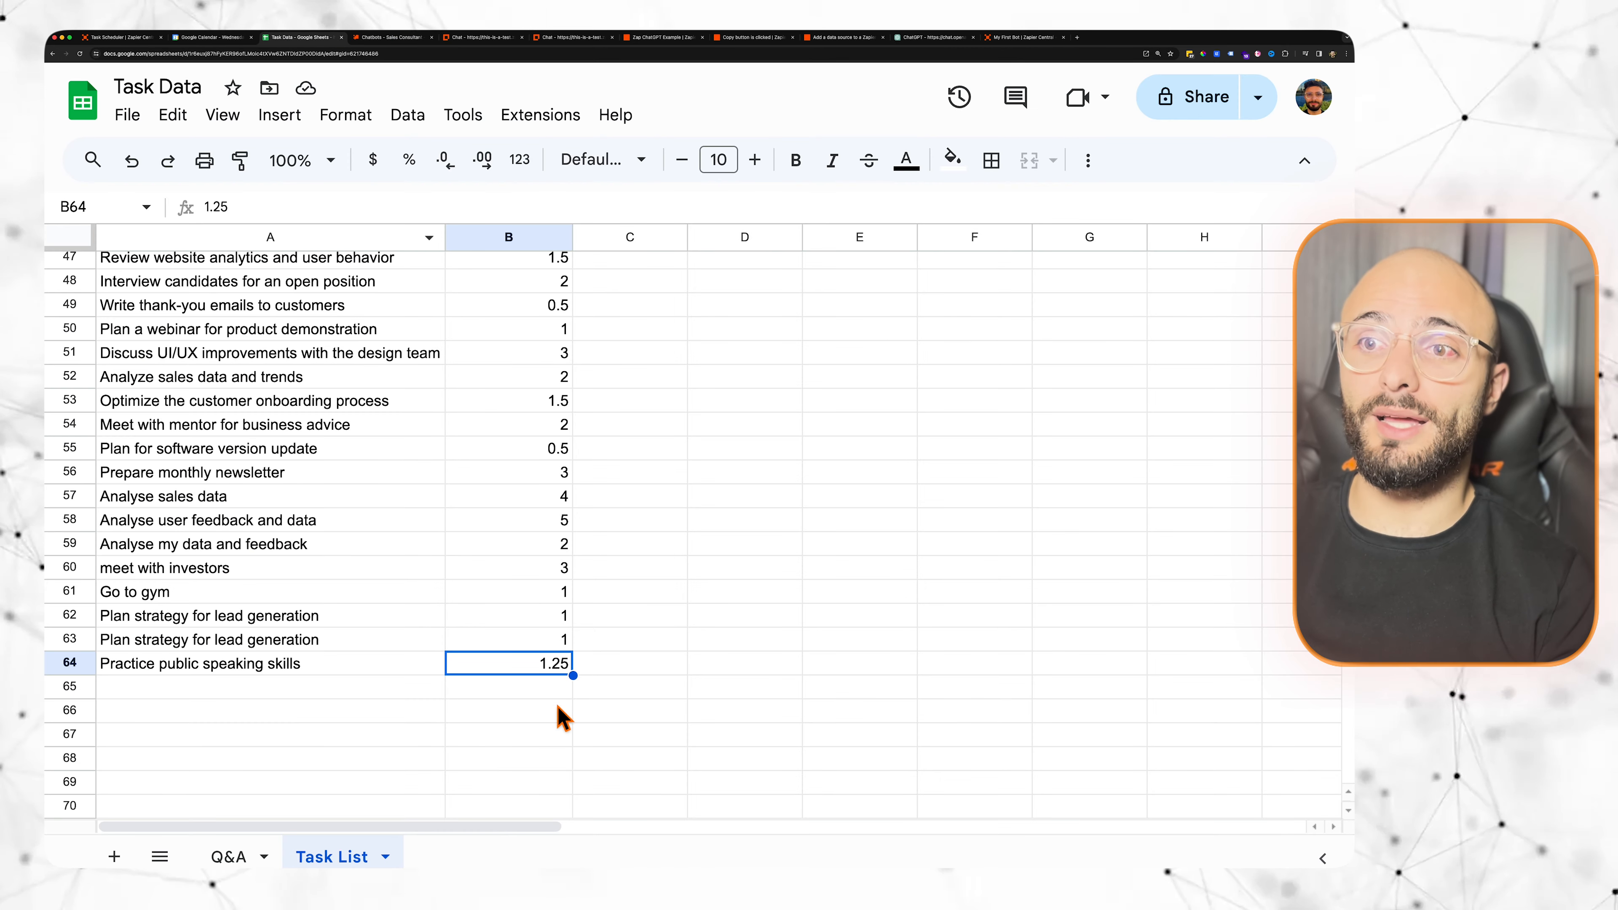
pyautogui.click(532, 686)
pyautogui.click(534, 667)
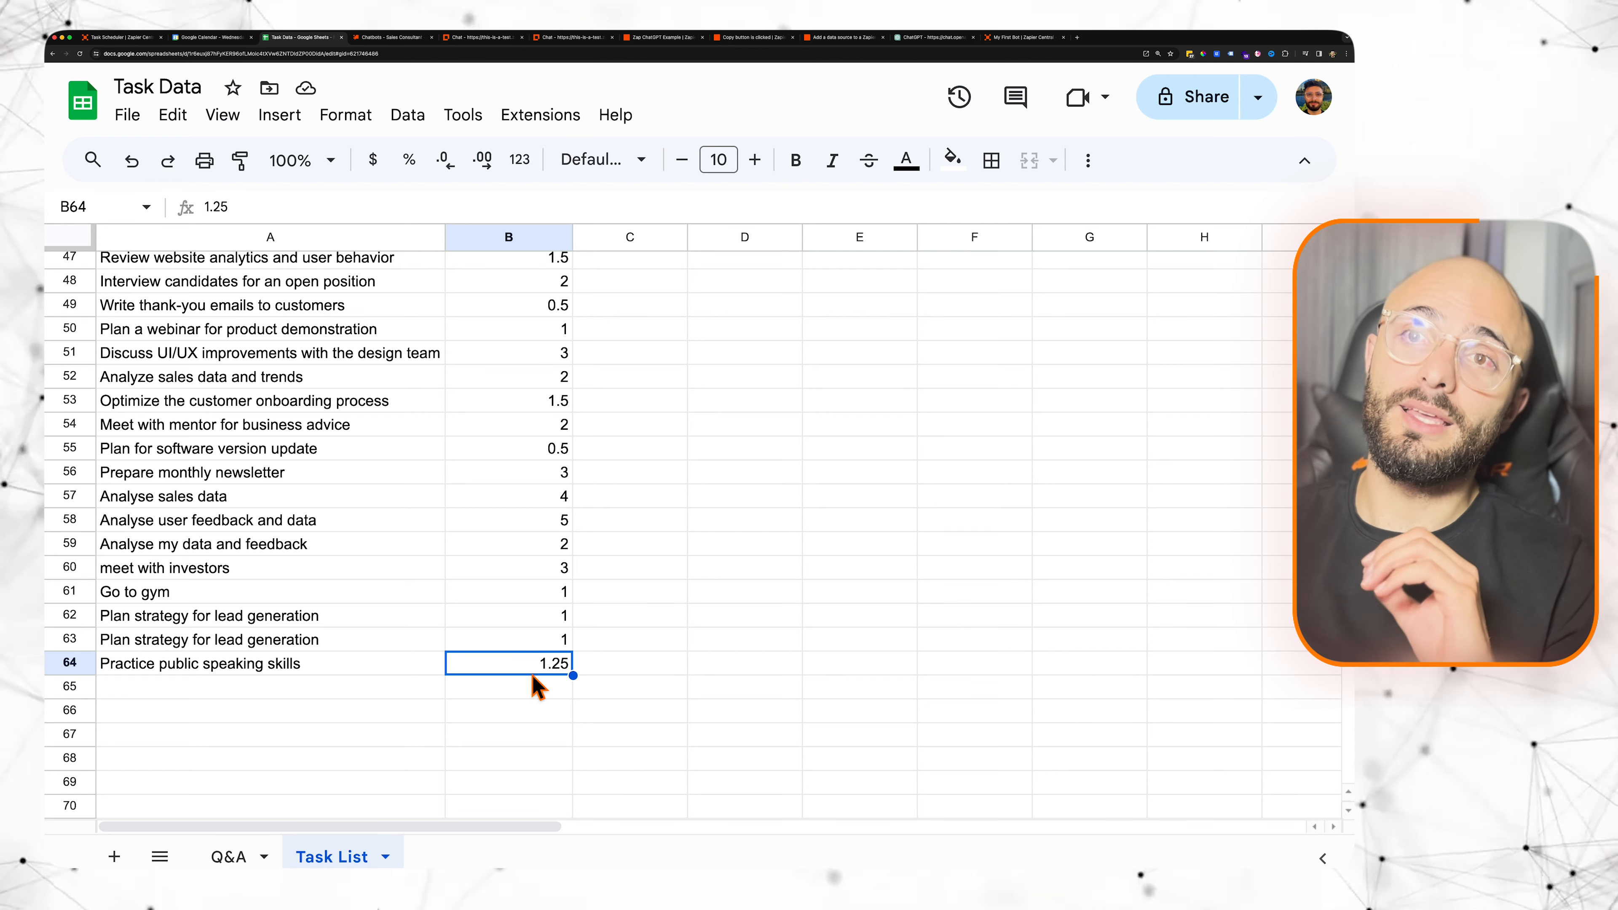
pyautogui.click(212, 38)
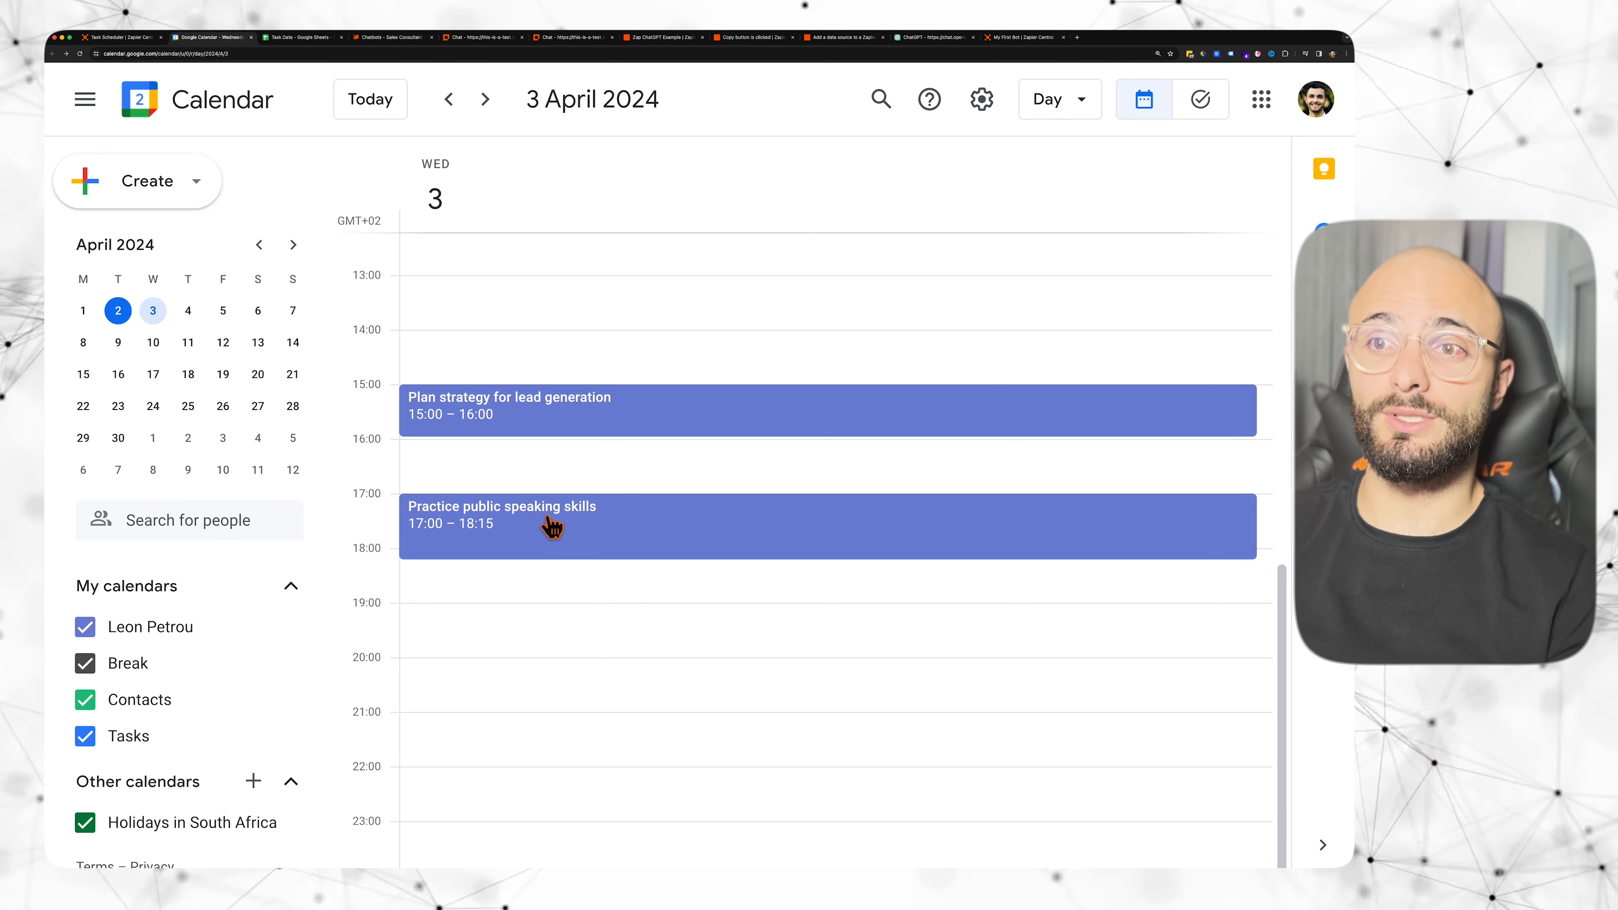
# Step: Return to the Task Scheduler bot's chat in Zapier Central and create a new behavior
pyautogui.click(121, 38)
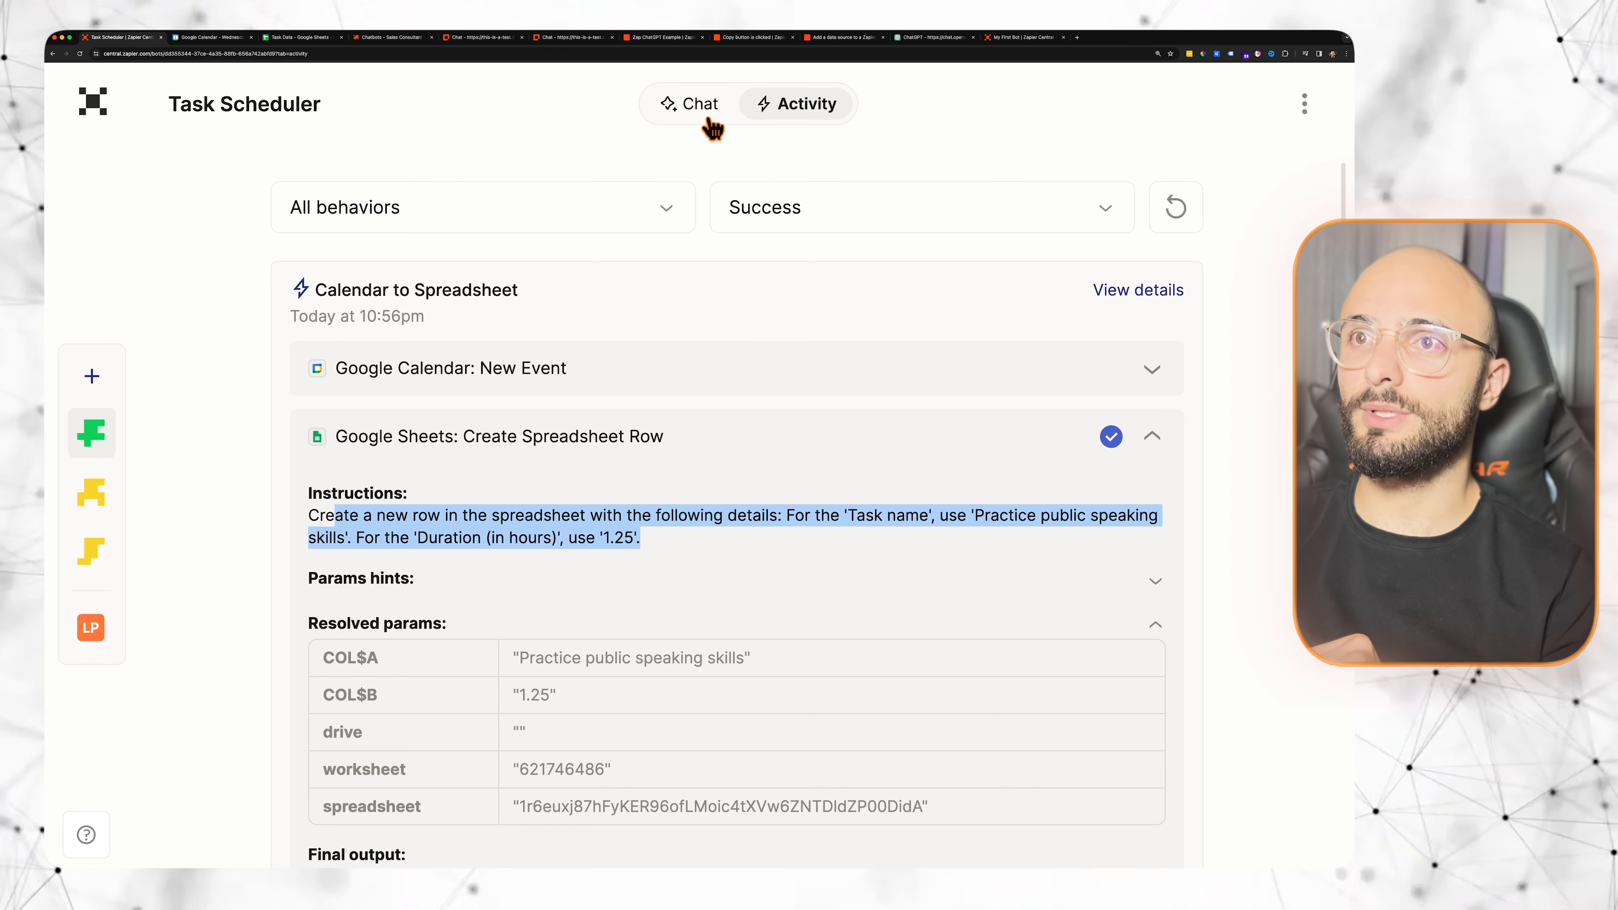
pyautogui.click(700, 104)
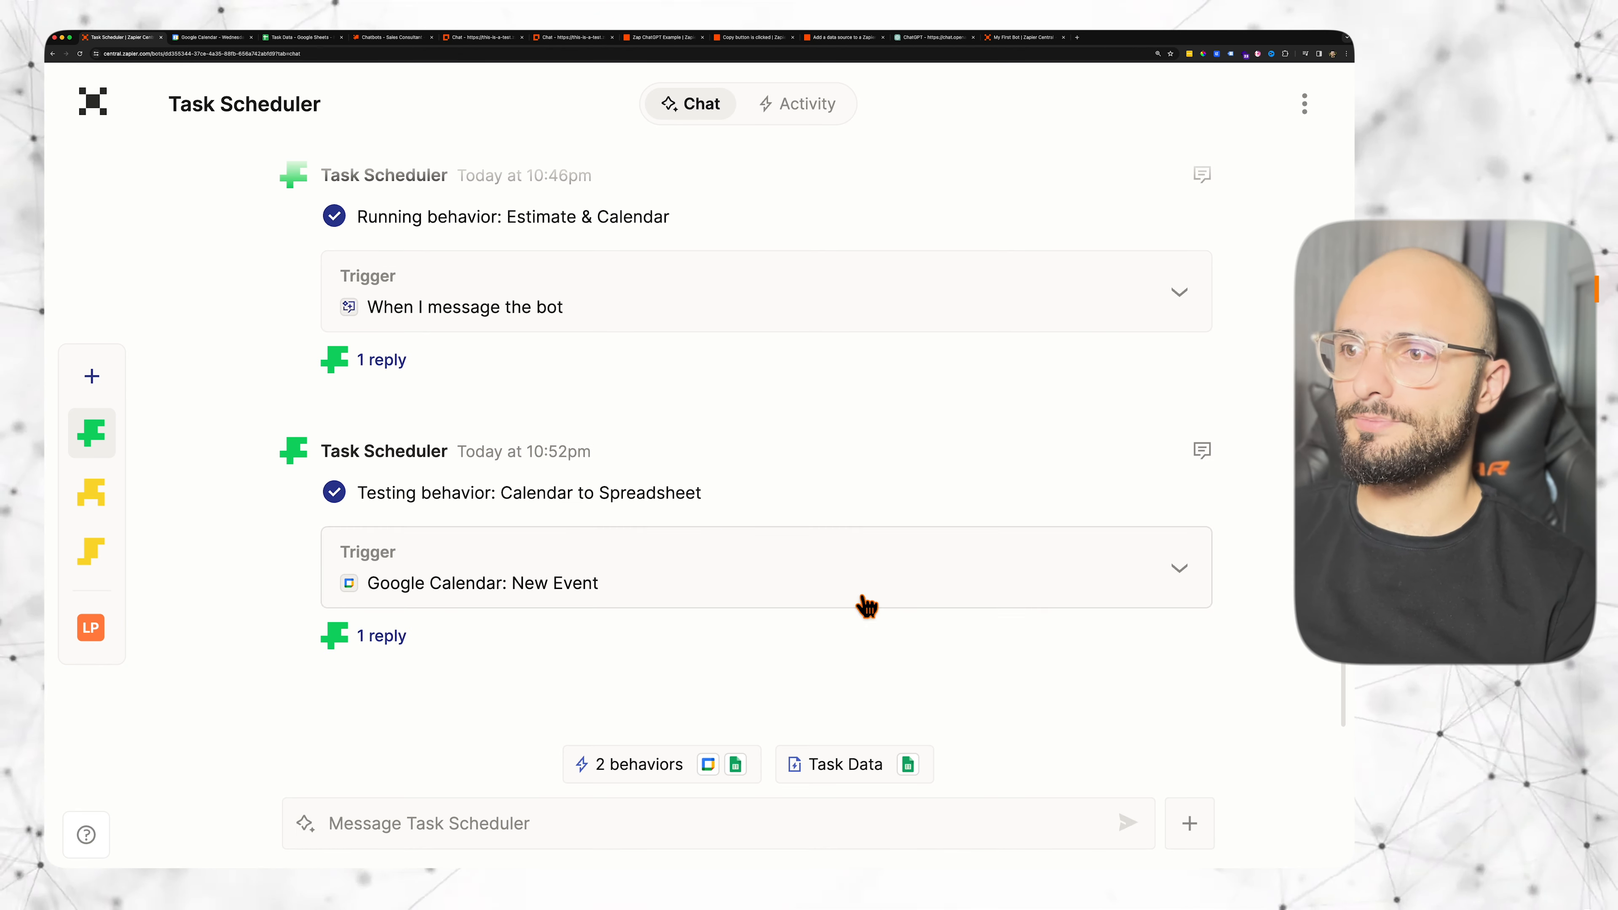
pyautogui.click(1185, 826)
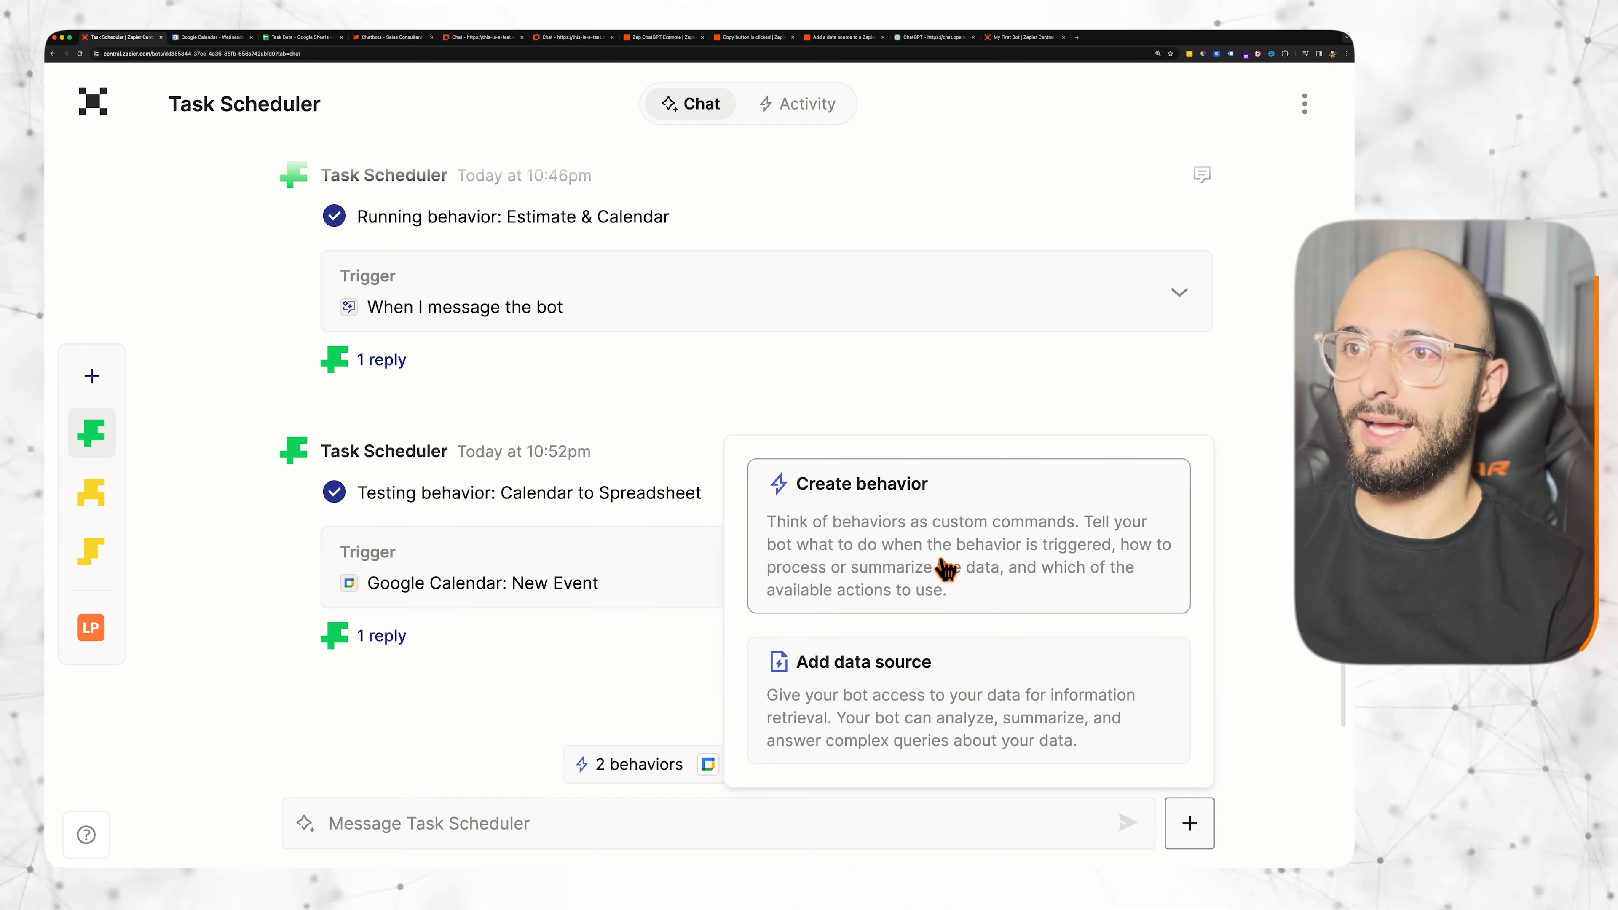
pyautogui.click(884, 514)
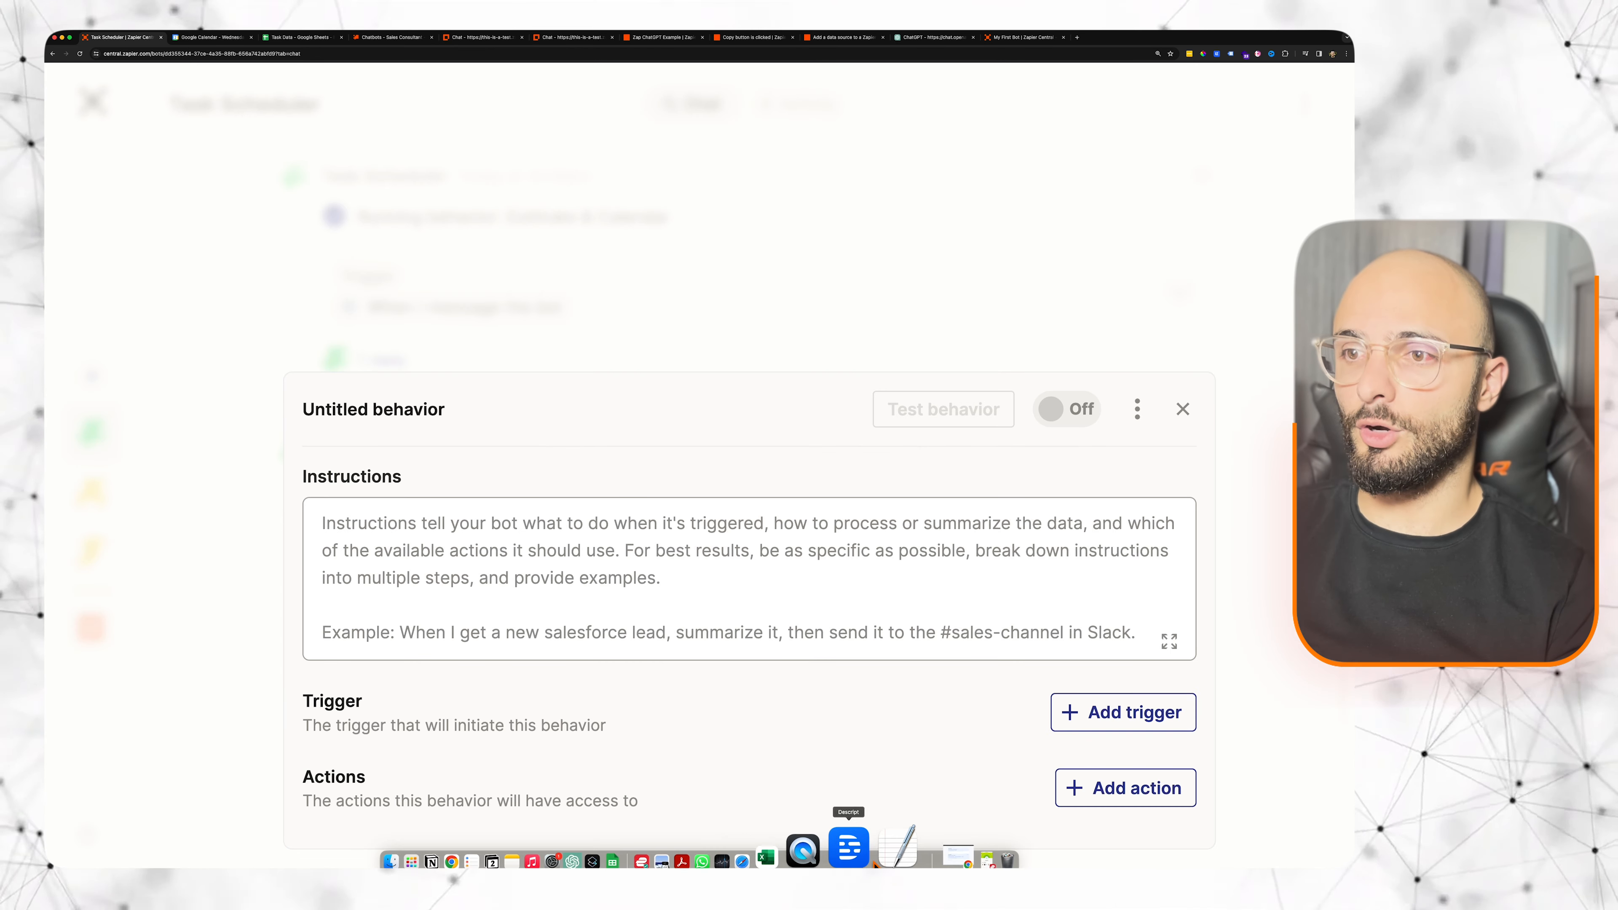
# Step: Copy the paragraph about changed or updated calendar events from the text document into the new behavior's instructions
pyautogui.click(841, 847)
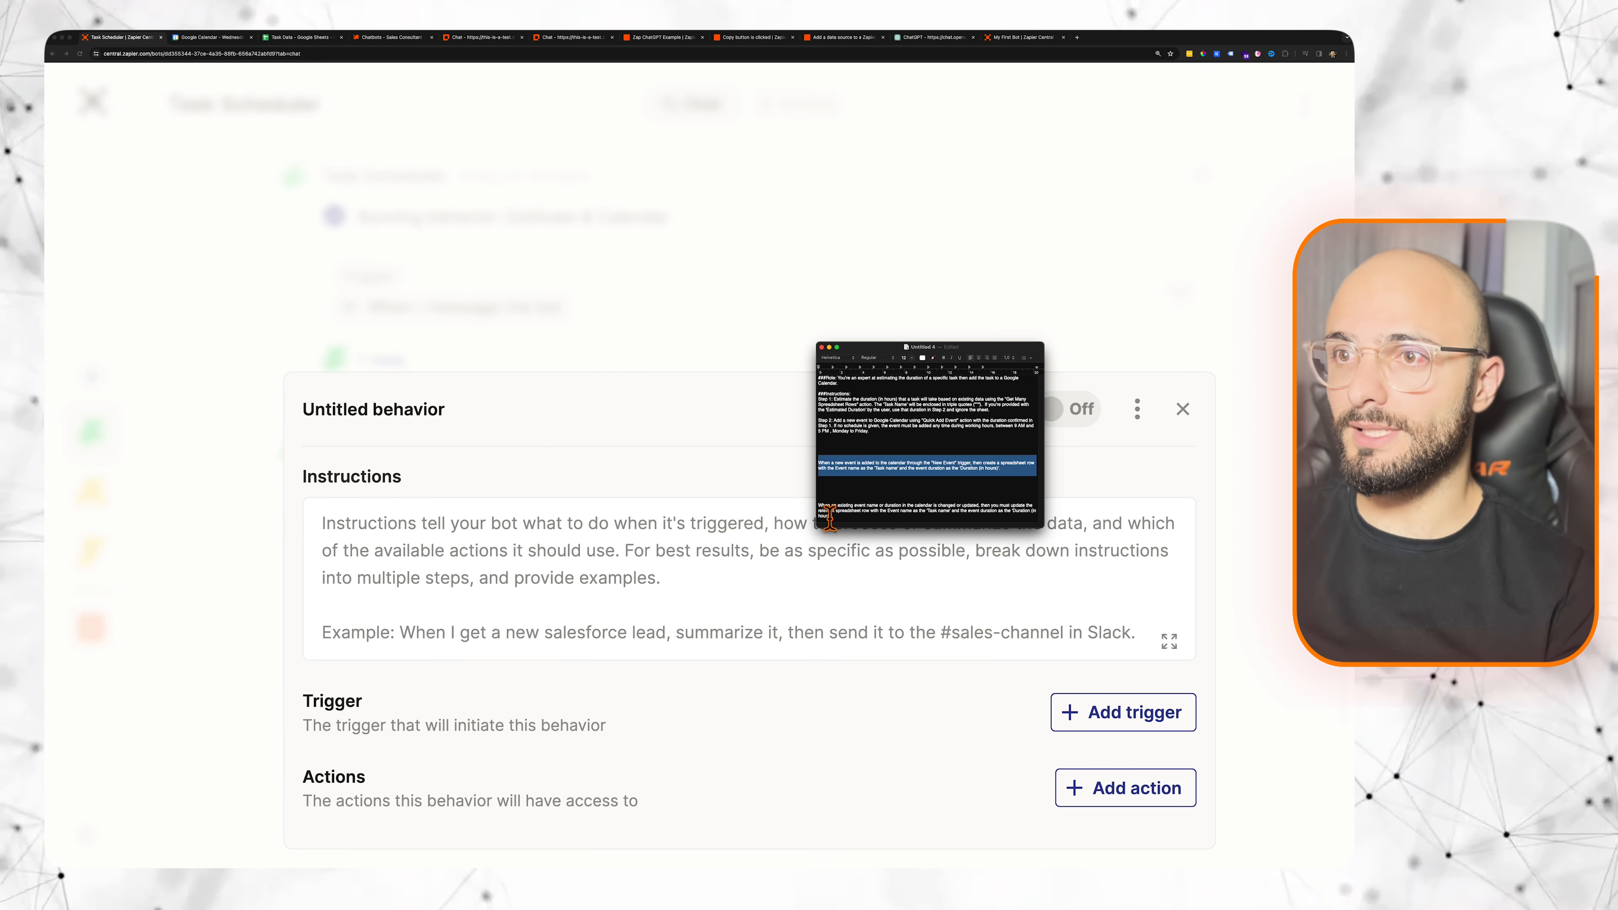
pyautogui.moveTo(822, 506); pyautogui.dragTo(852, 532)
pyautogui.press('super+c')
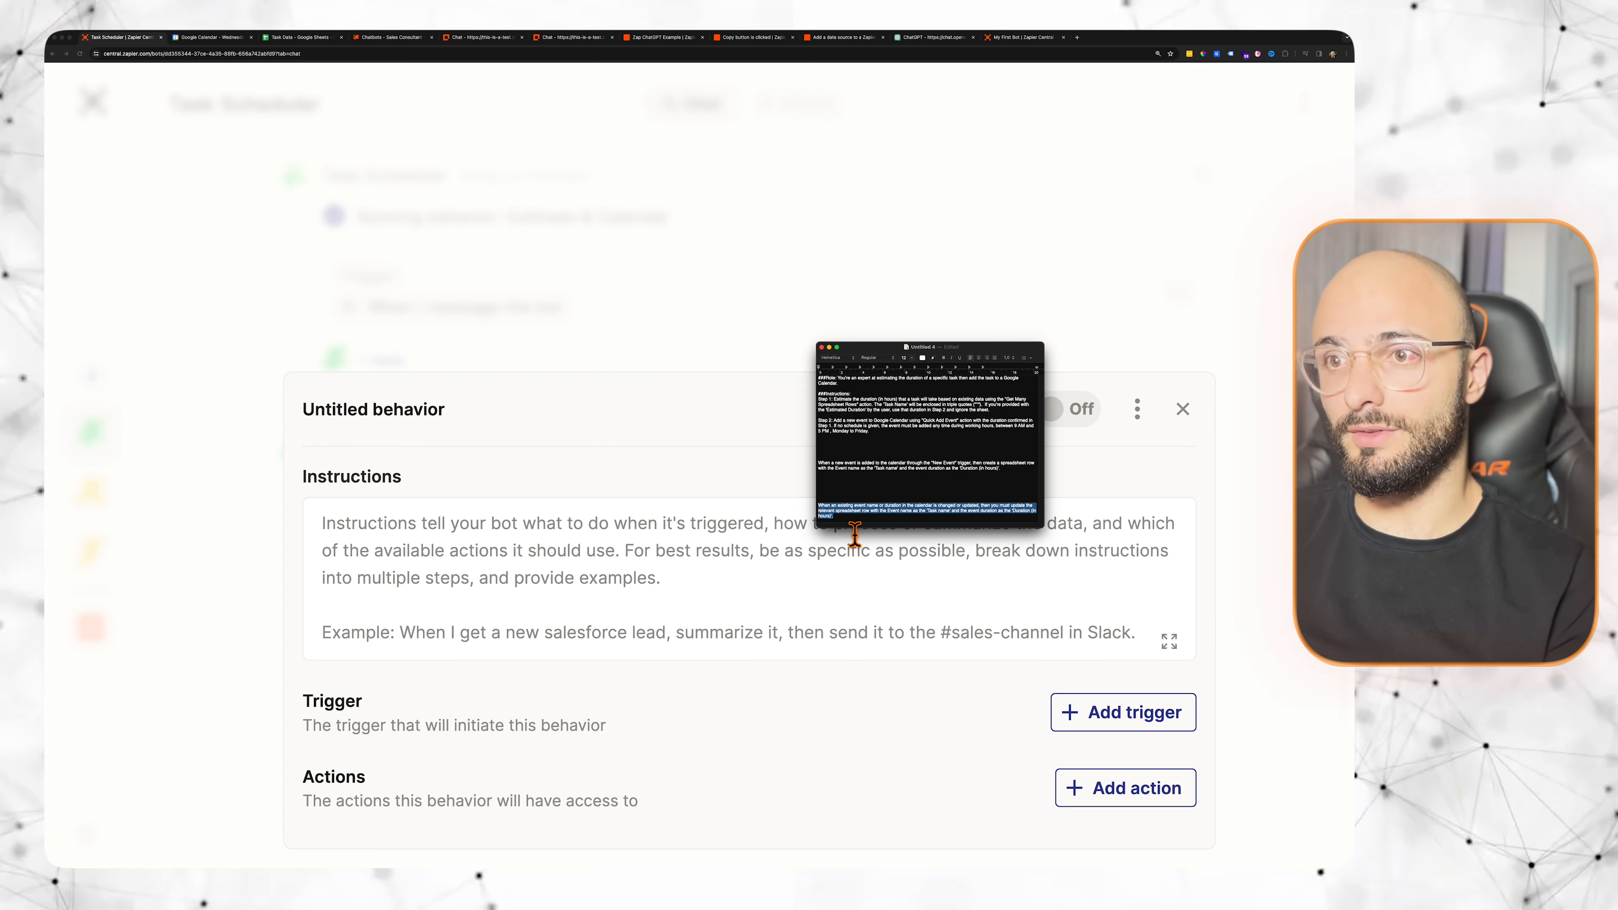
pyautogui.click(685, 588)
pyautogui.press('super+v')
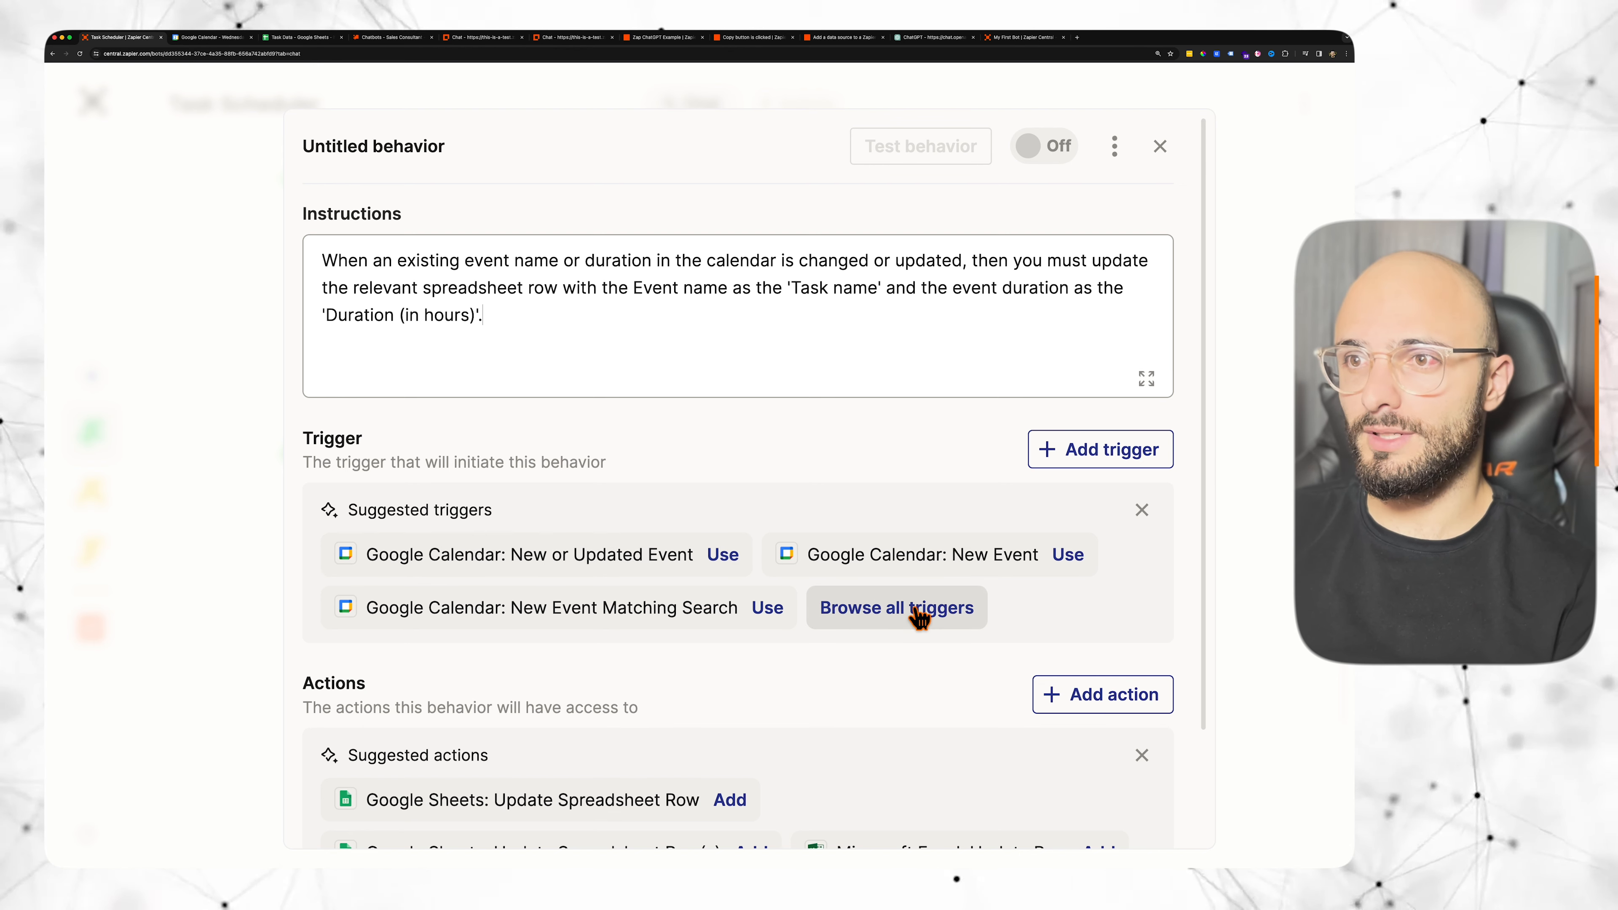
# Step: Choose Google Calendar's New or Updated Event as the trigger for the new behavior
pyautogui.click(898, 624)
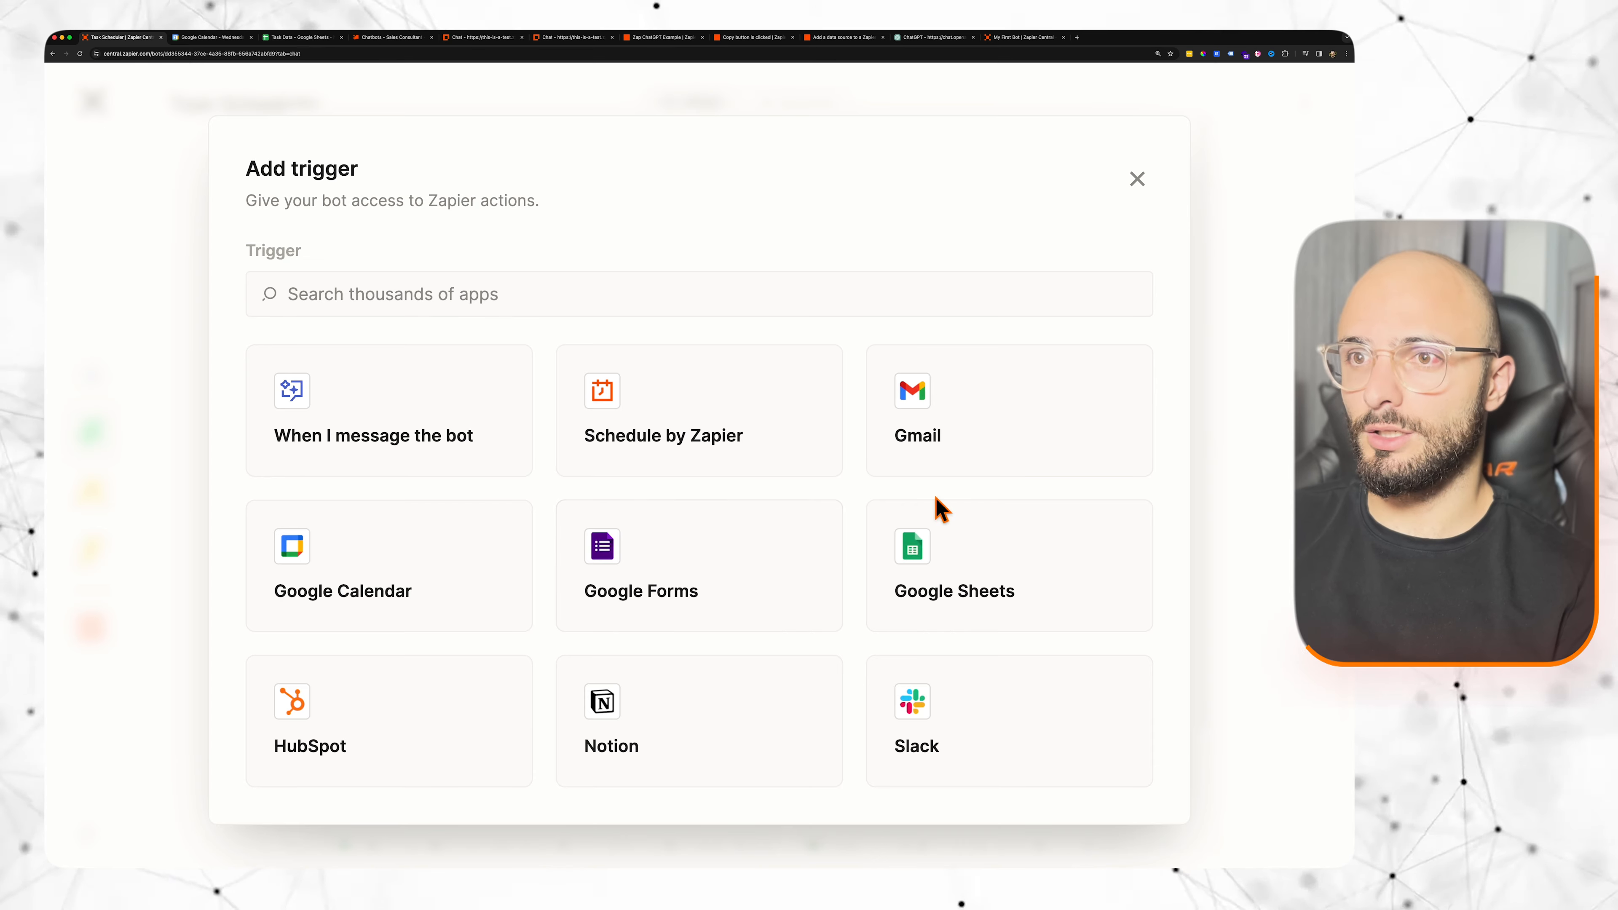
pyautogui.click(452, 595)
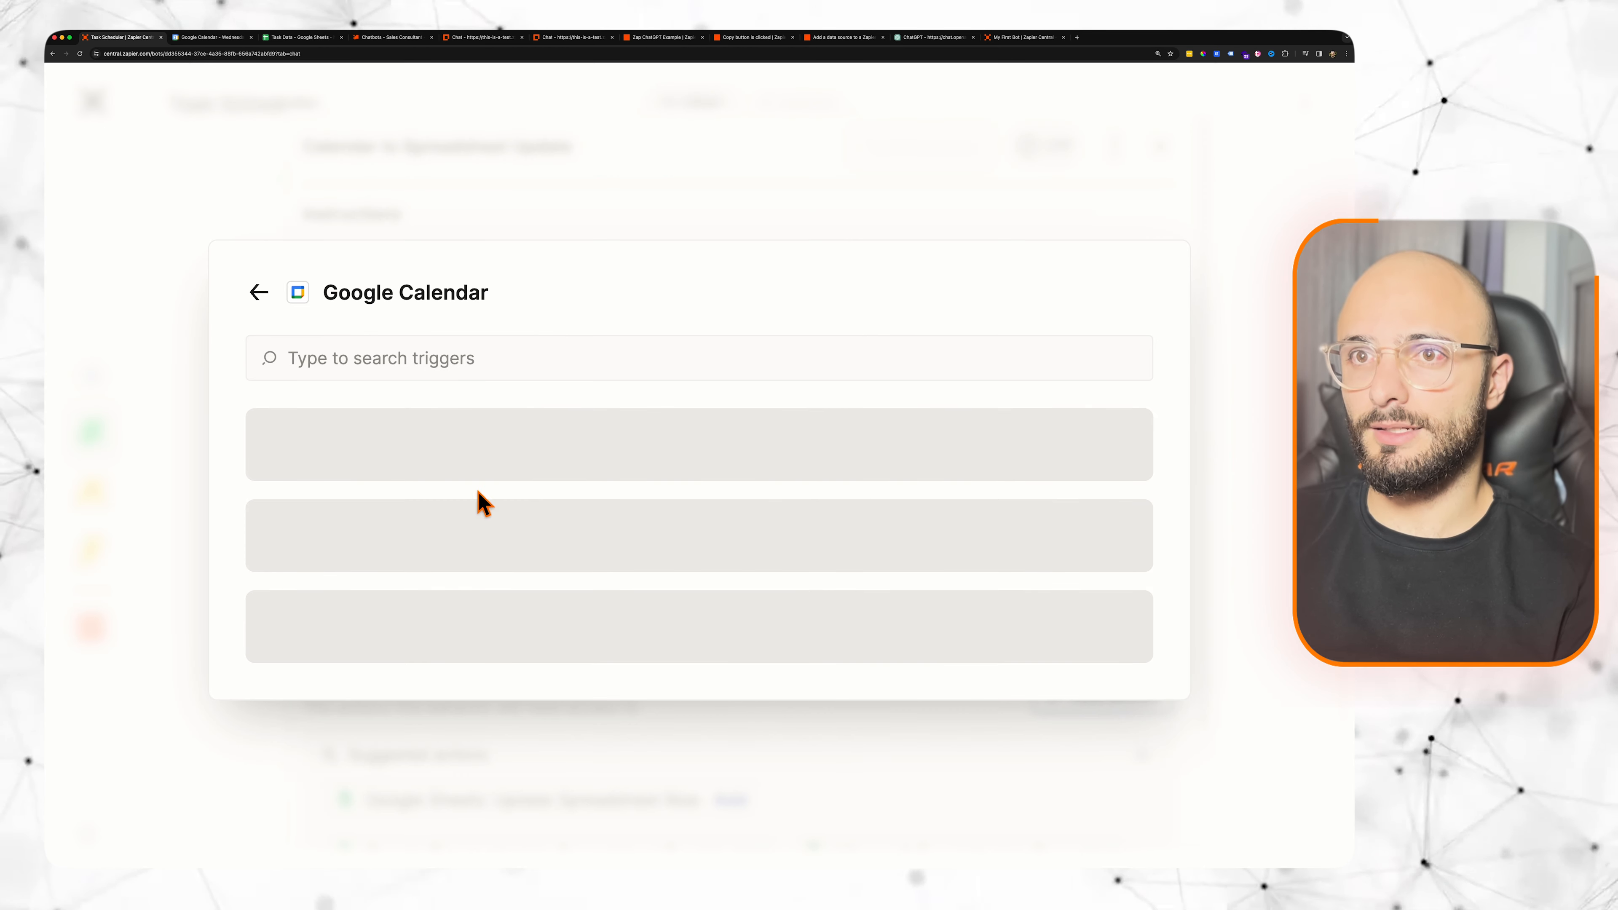
pyautogui.scroll(-2, 527, 434)
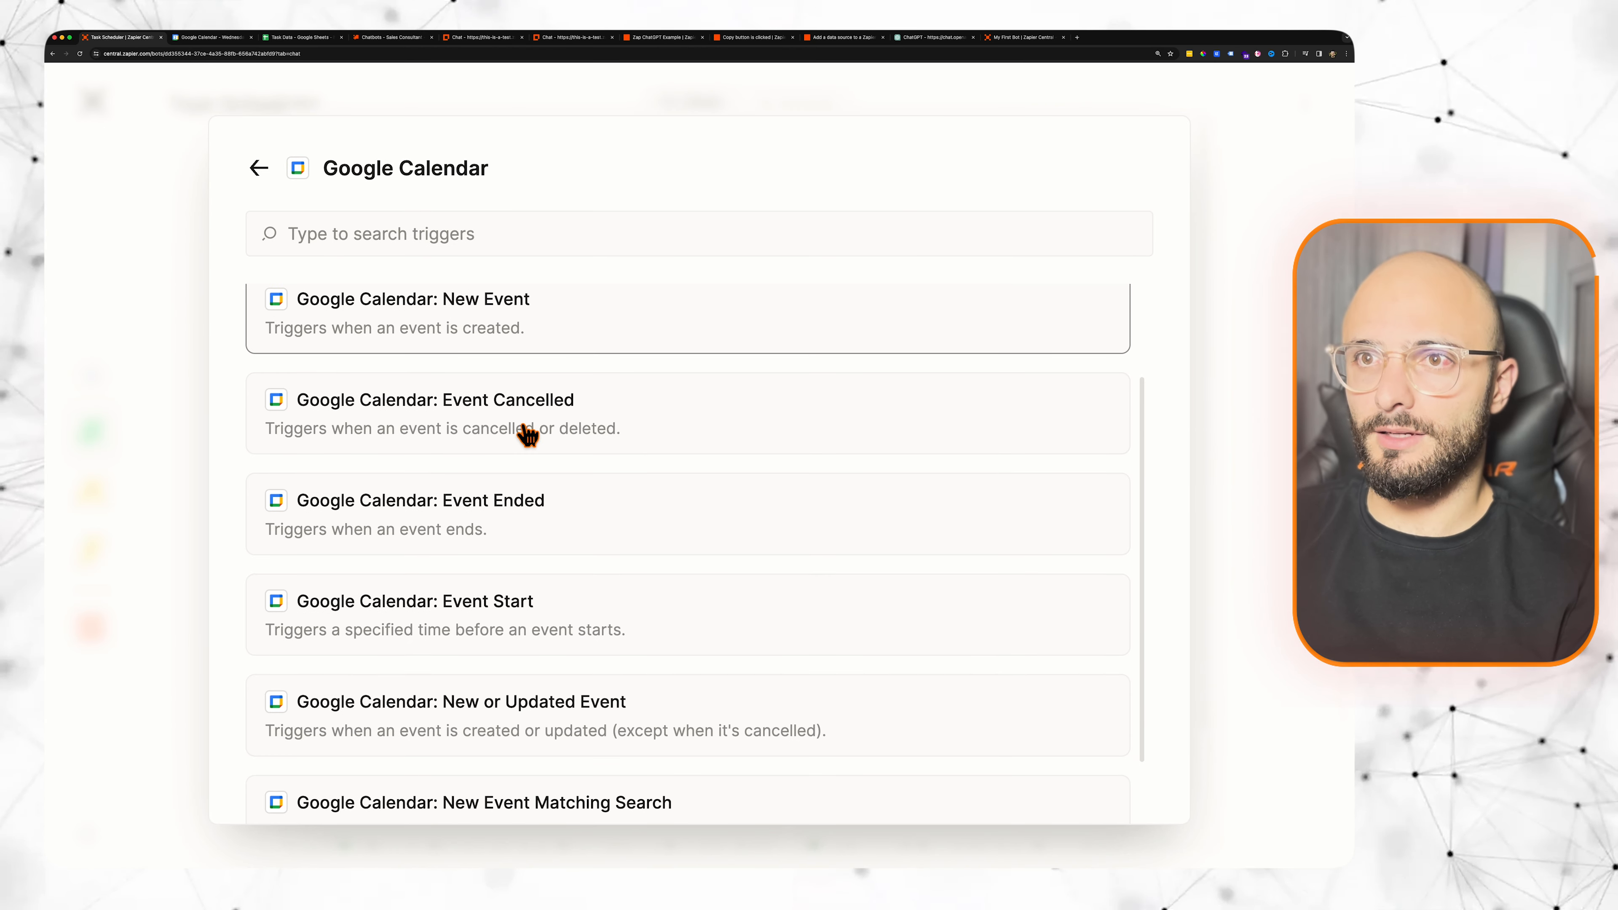
pyautogui.scroll(-1, 528, 433)
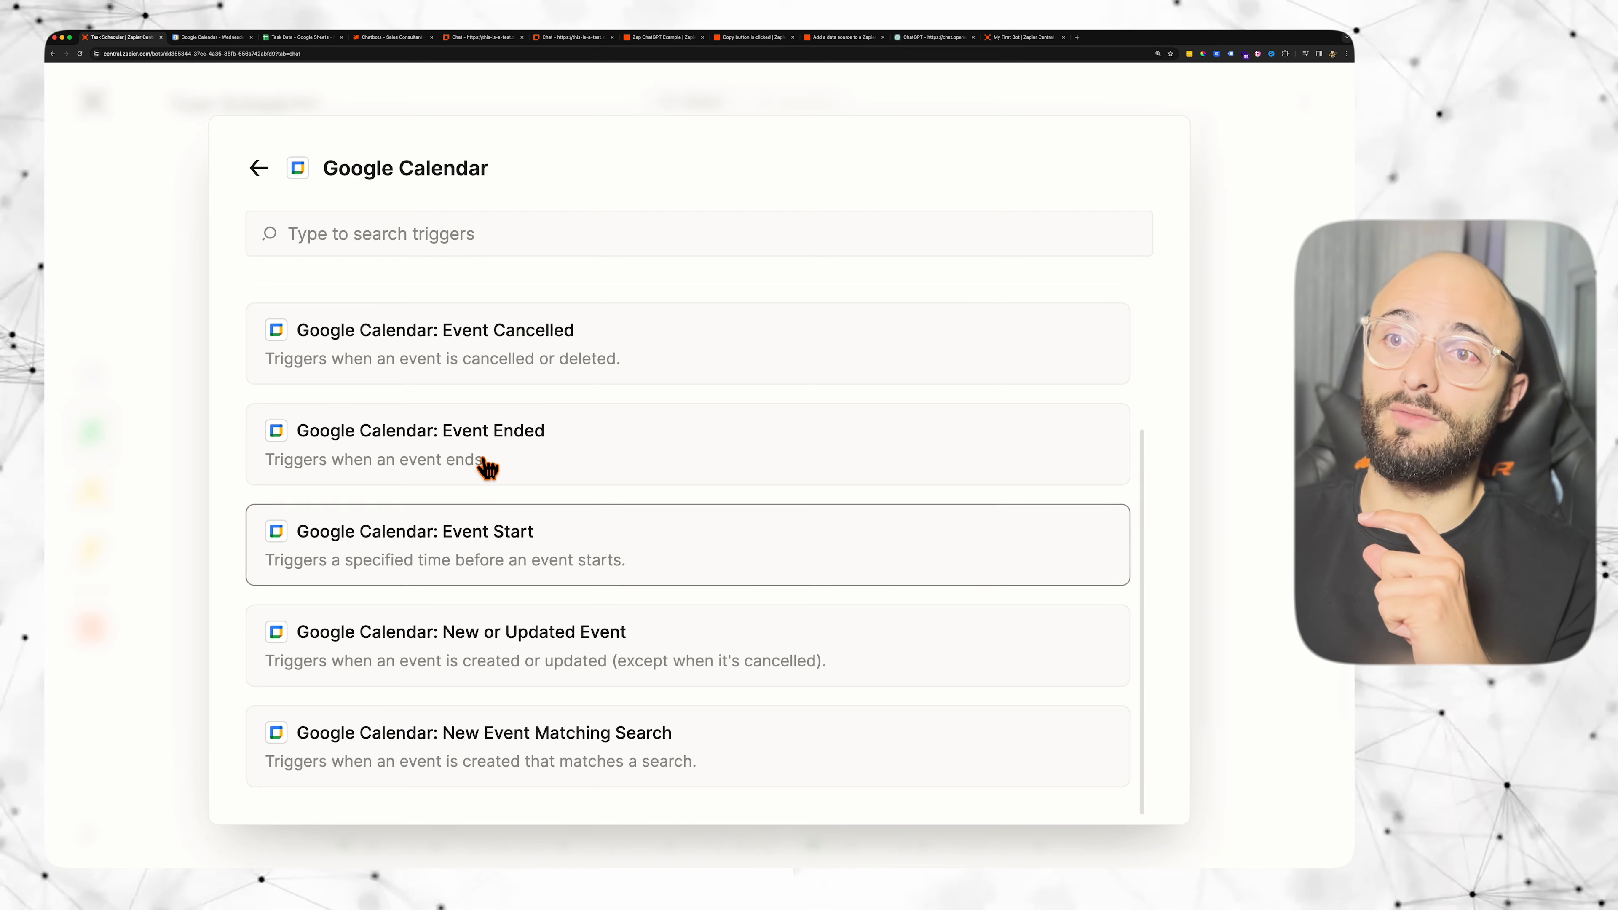
pyautogui.scroll(3, 502, 487)
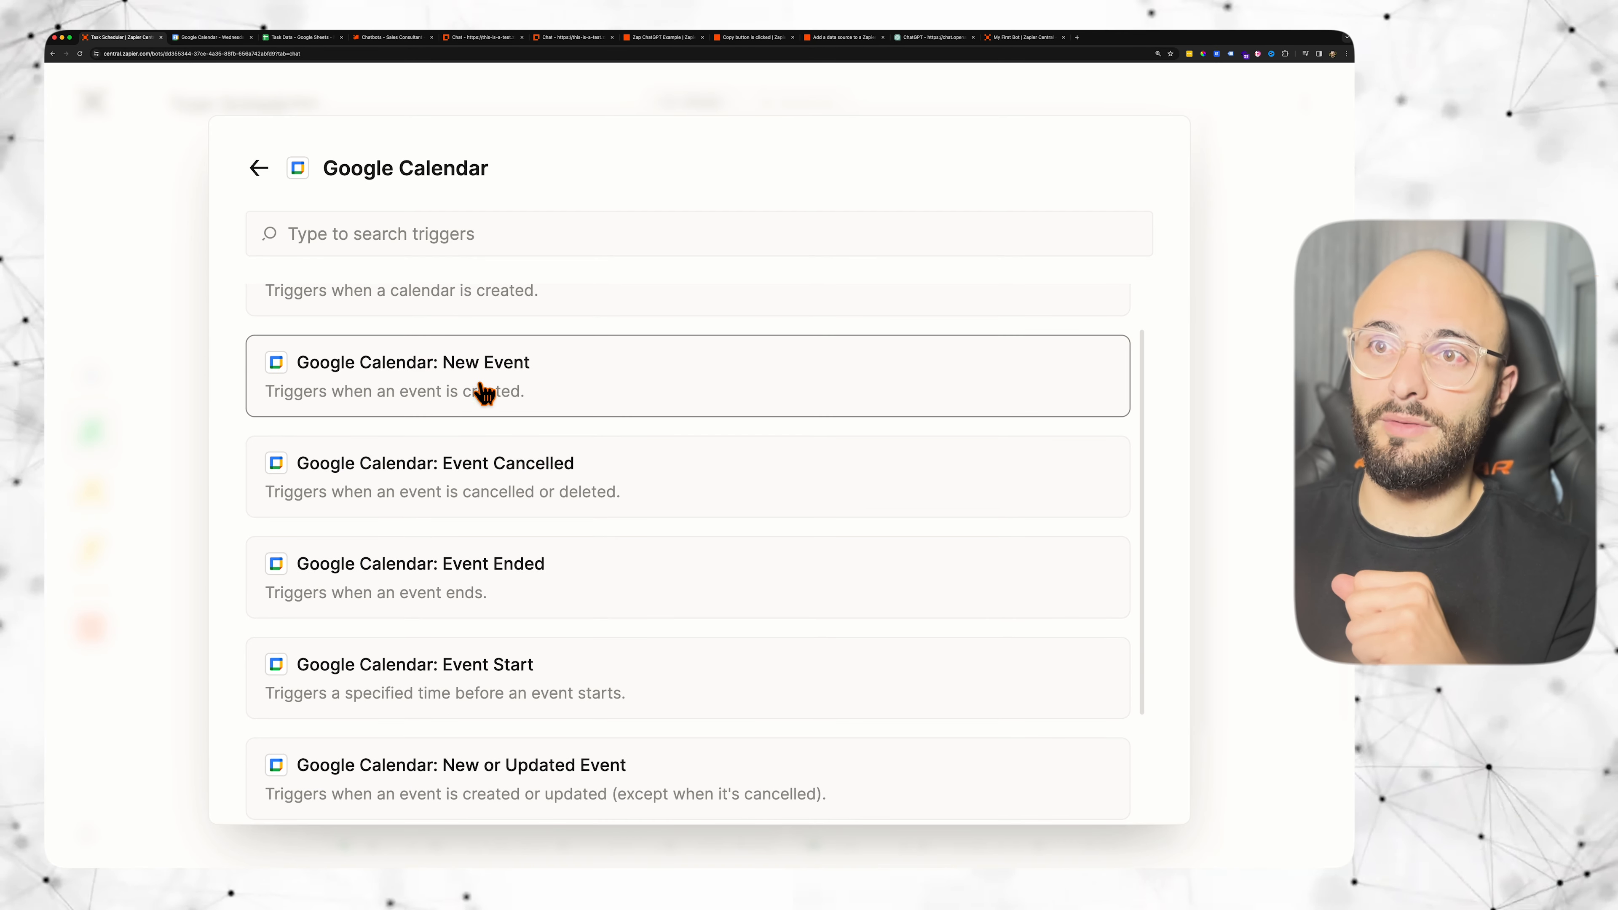
pyautogui.scroll(-3, 498, 567)
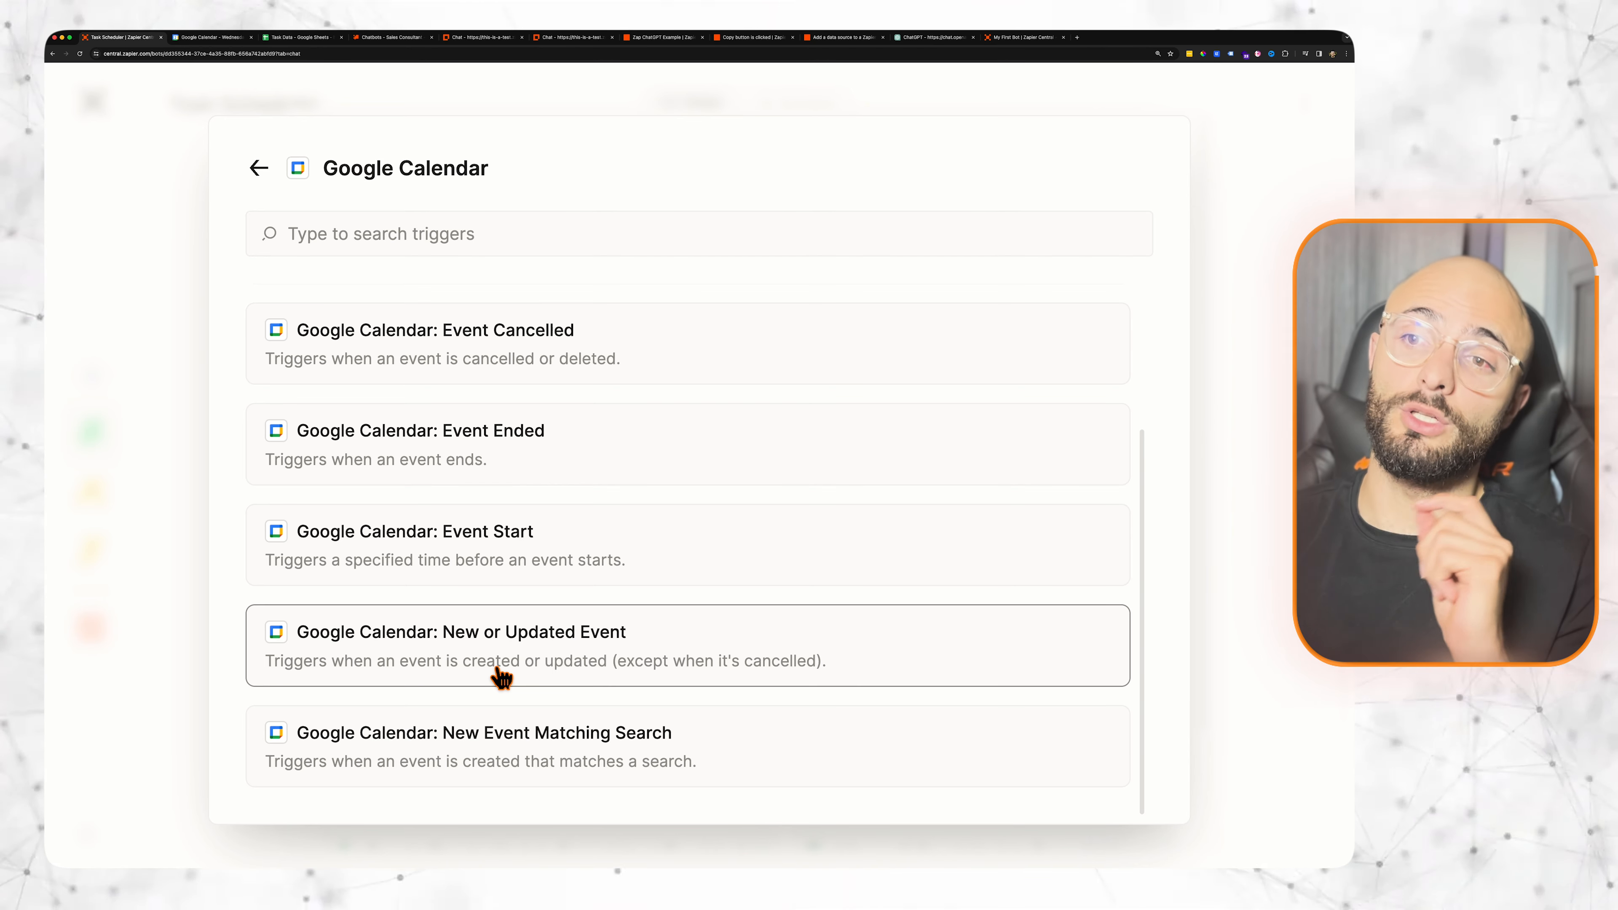
pyautogui.click(496, 669)
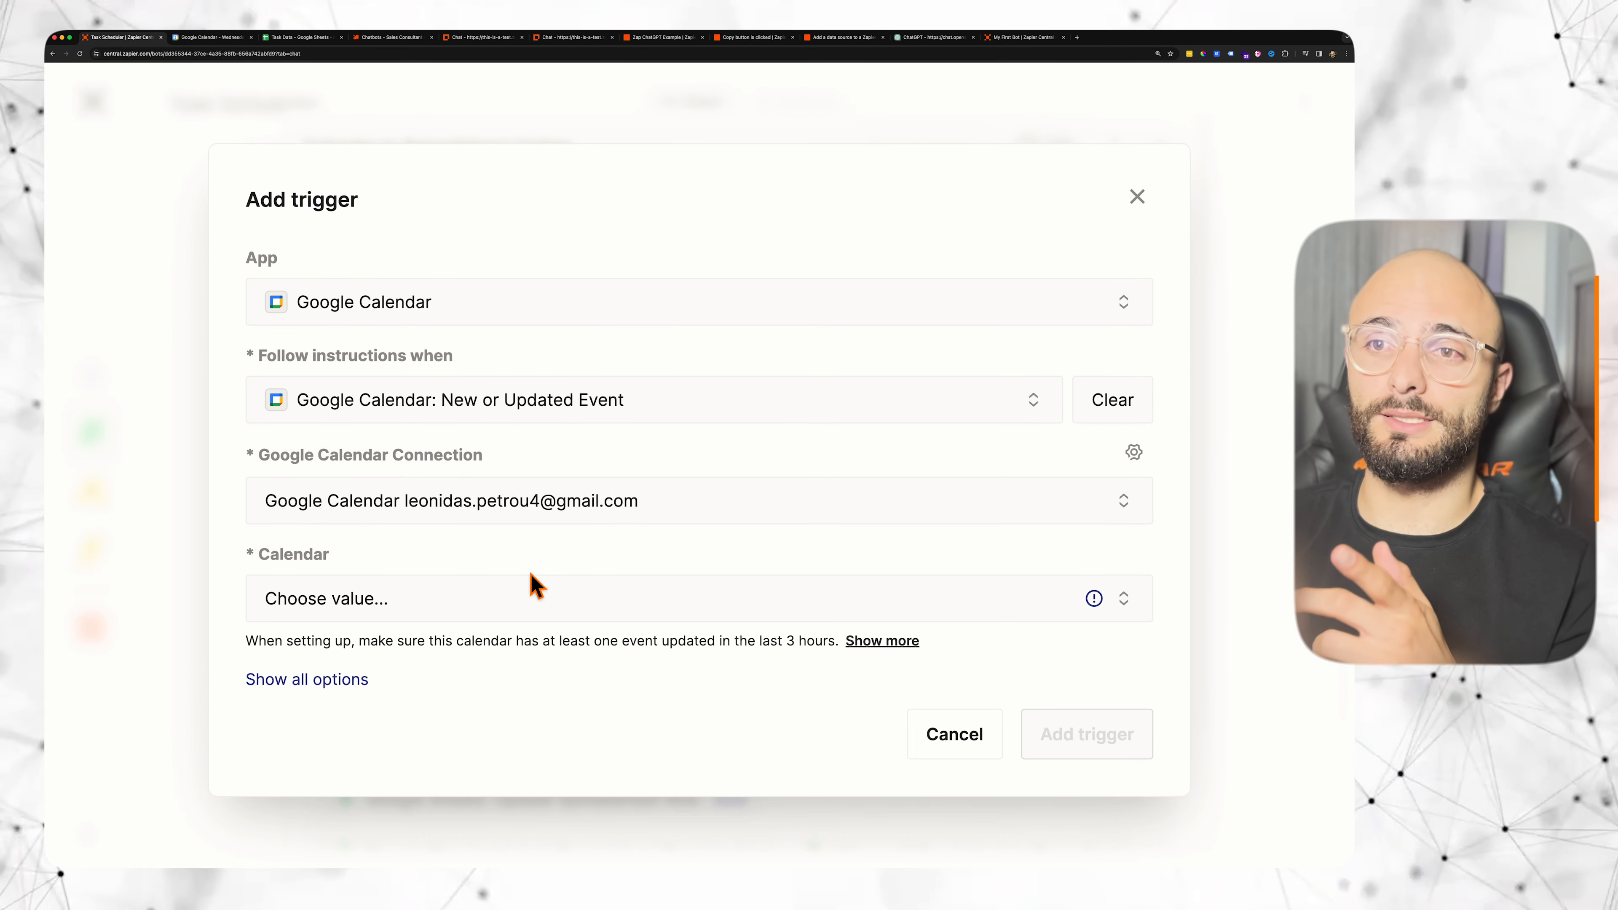
# Step: Point the trigger at the account's primary calendar, set Expand Recurring Events to No, and add the trigger
pyautogui.click(391, 602)
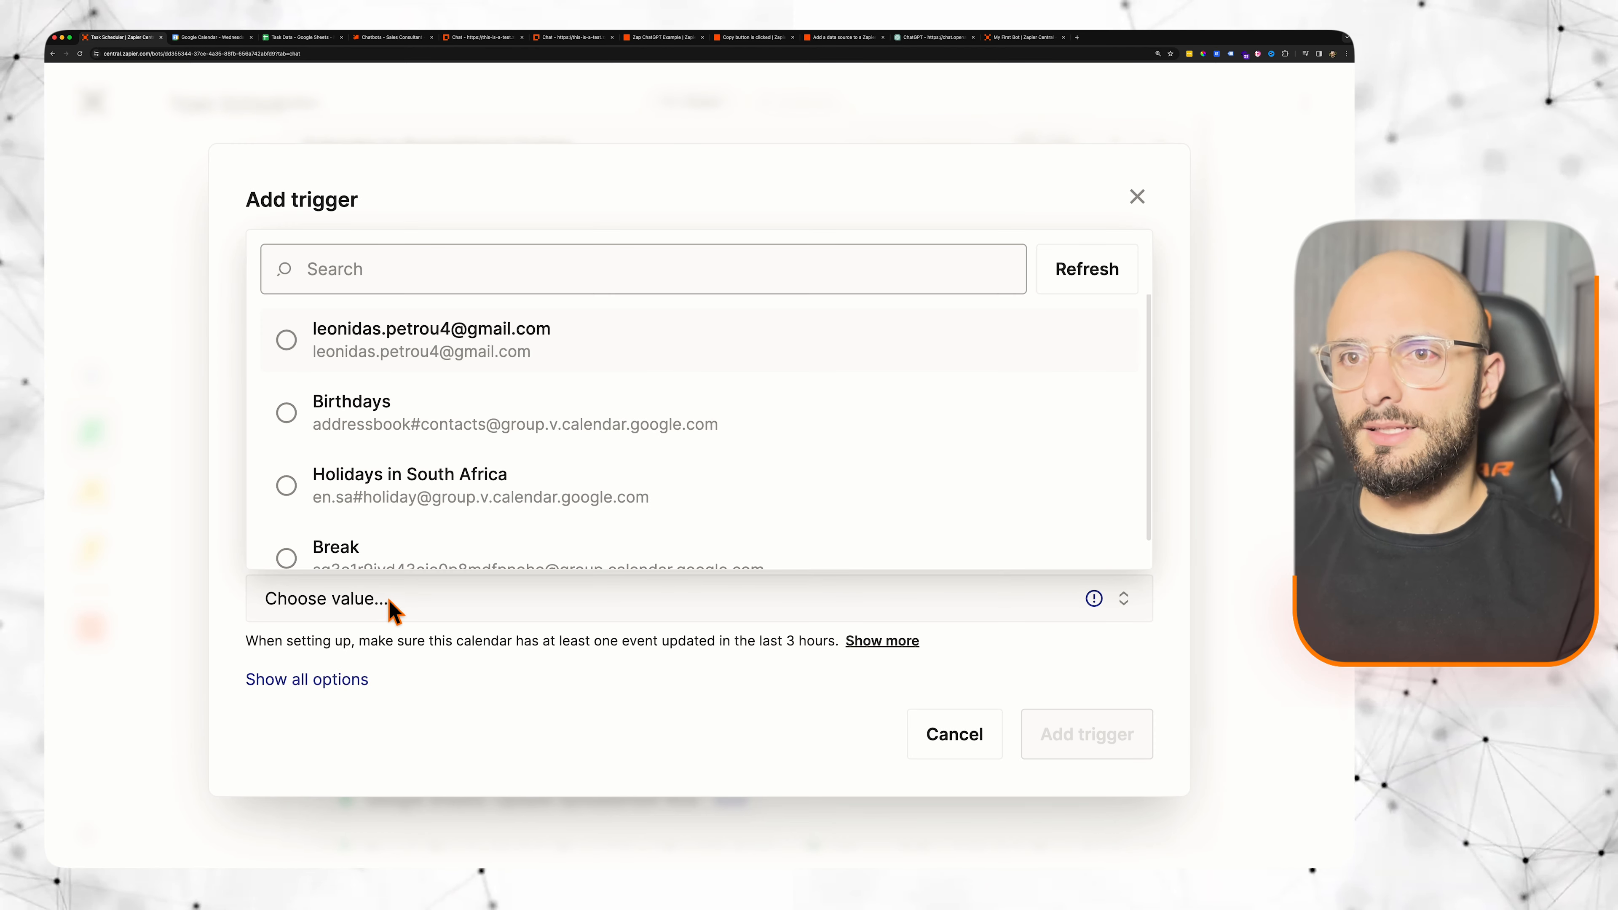
pyautogui.click(402, 355)
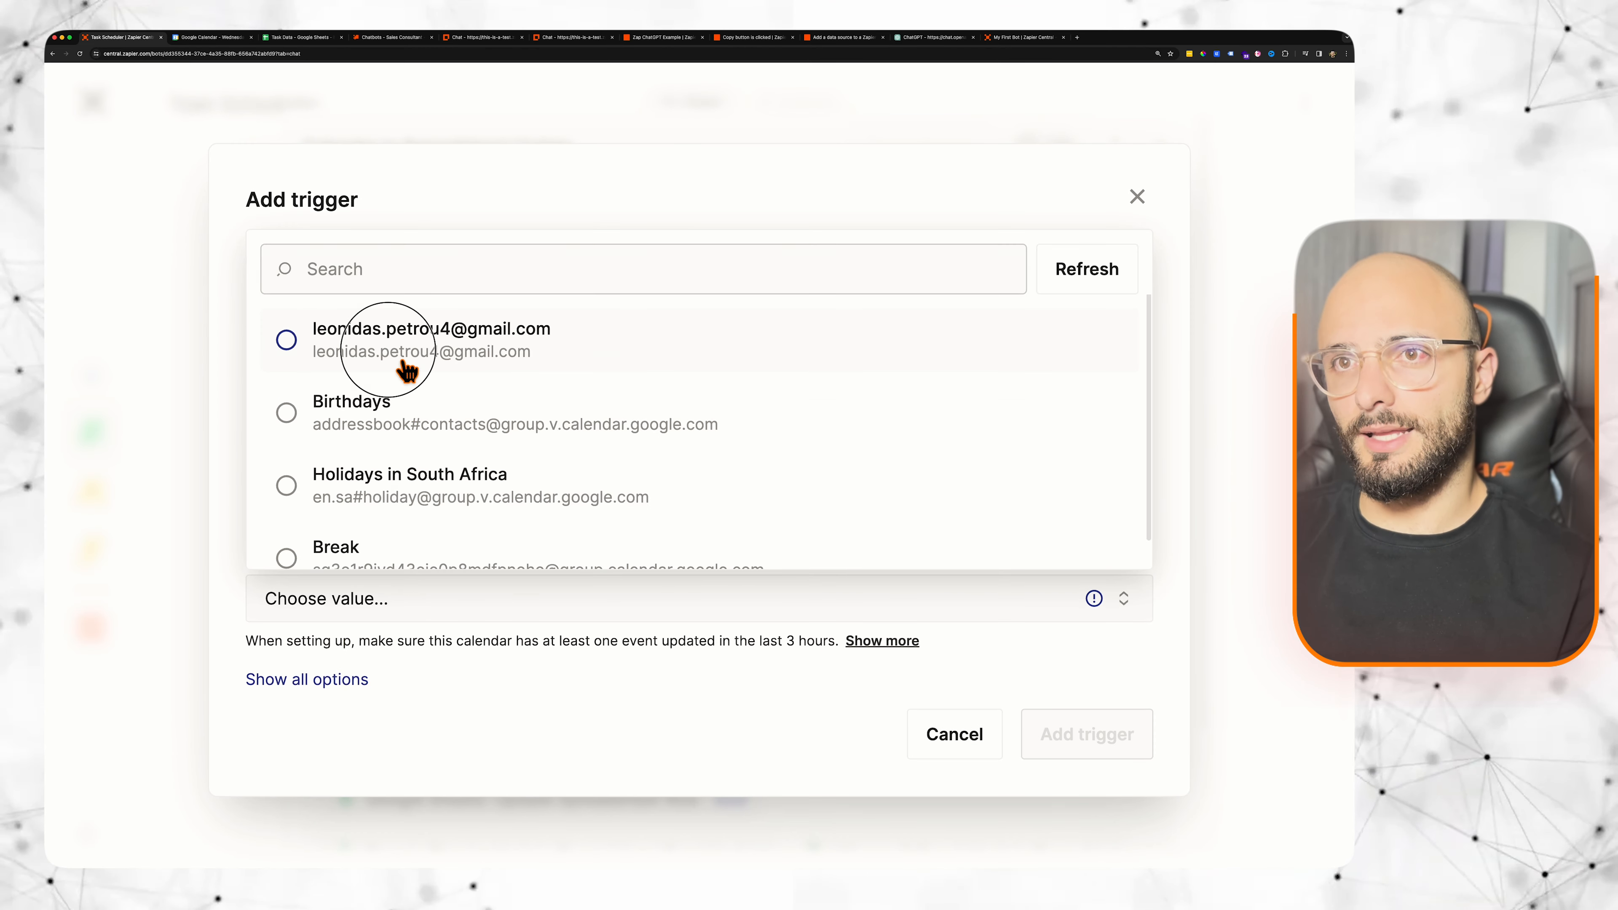
pyautogui.click(325, 687)
pyautogui.scroll(-3, 426, 625)
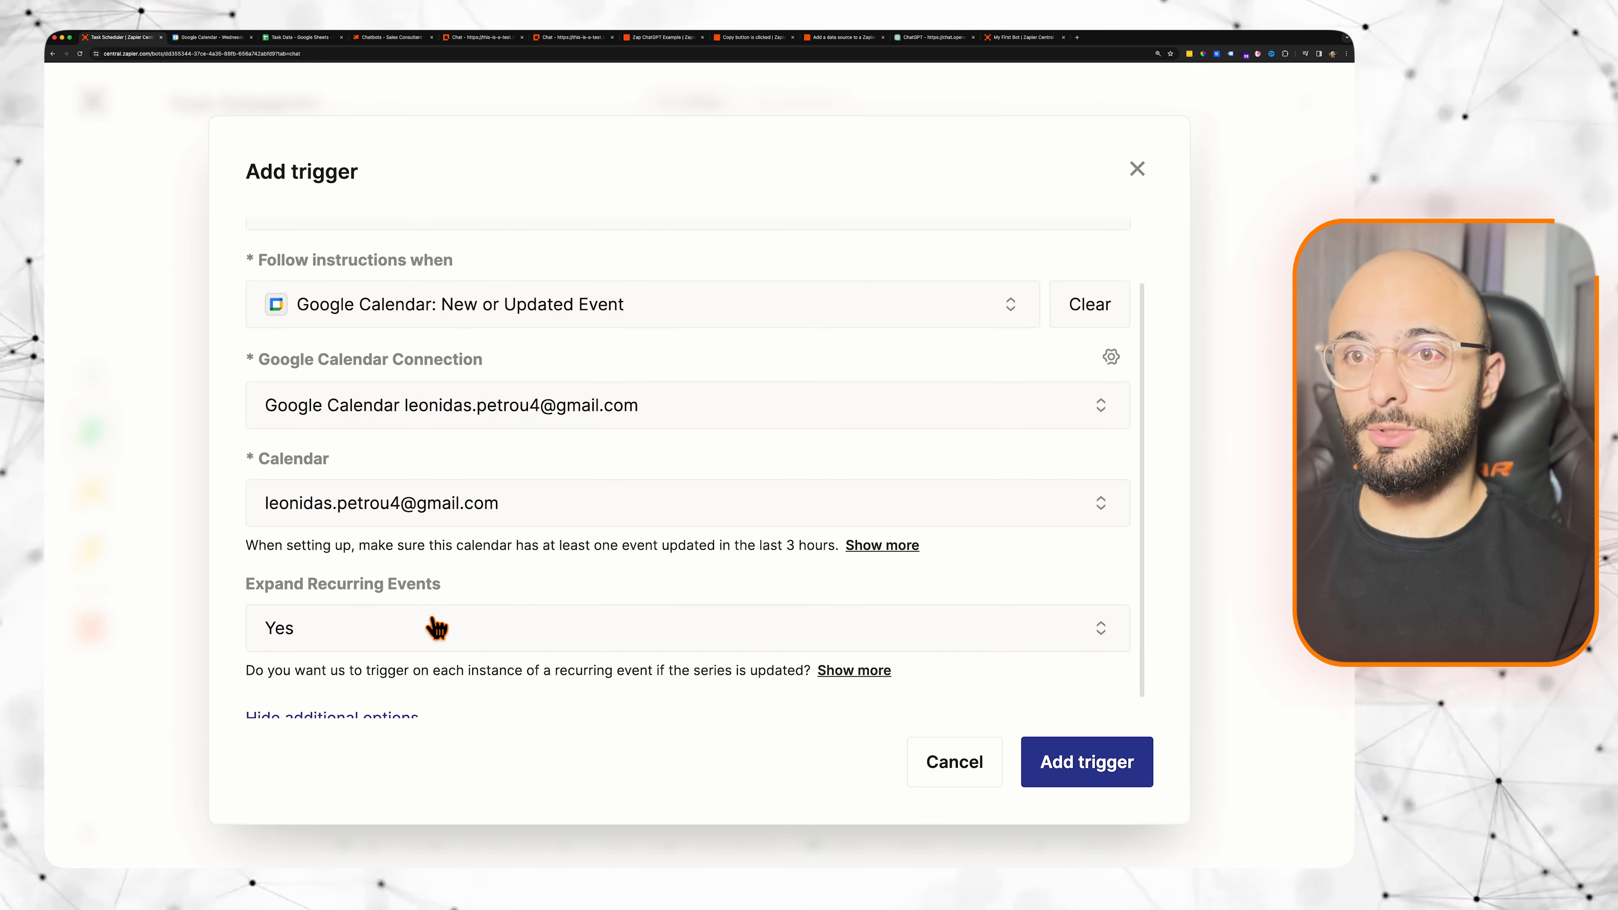
pyautogui.click(336, 629)
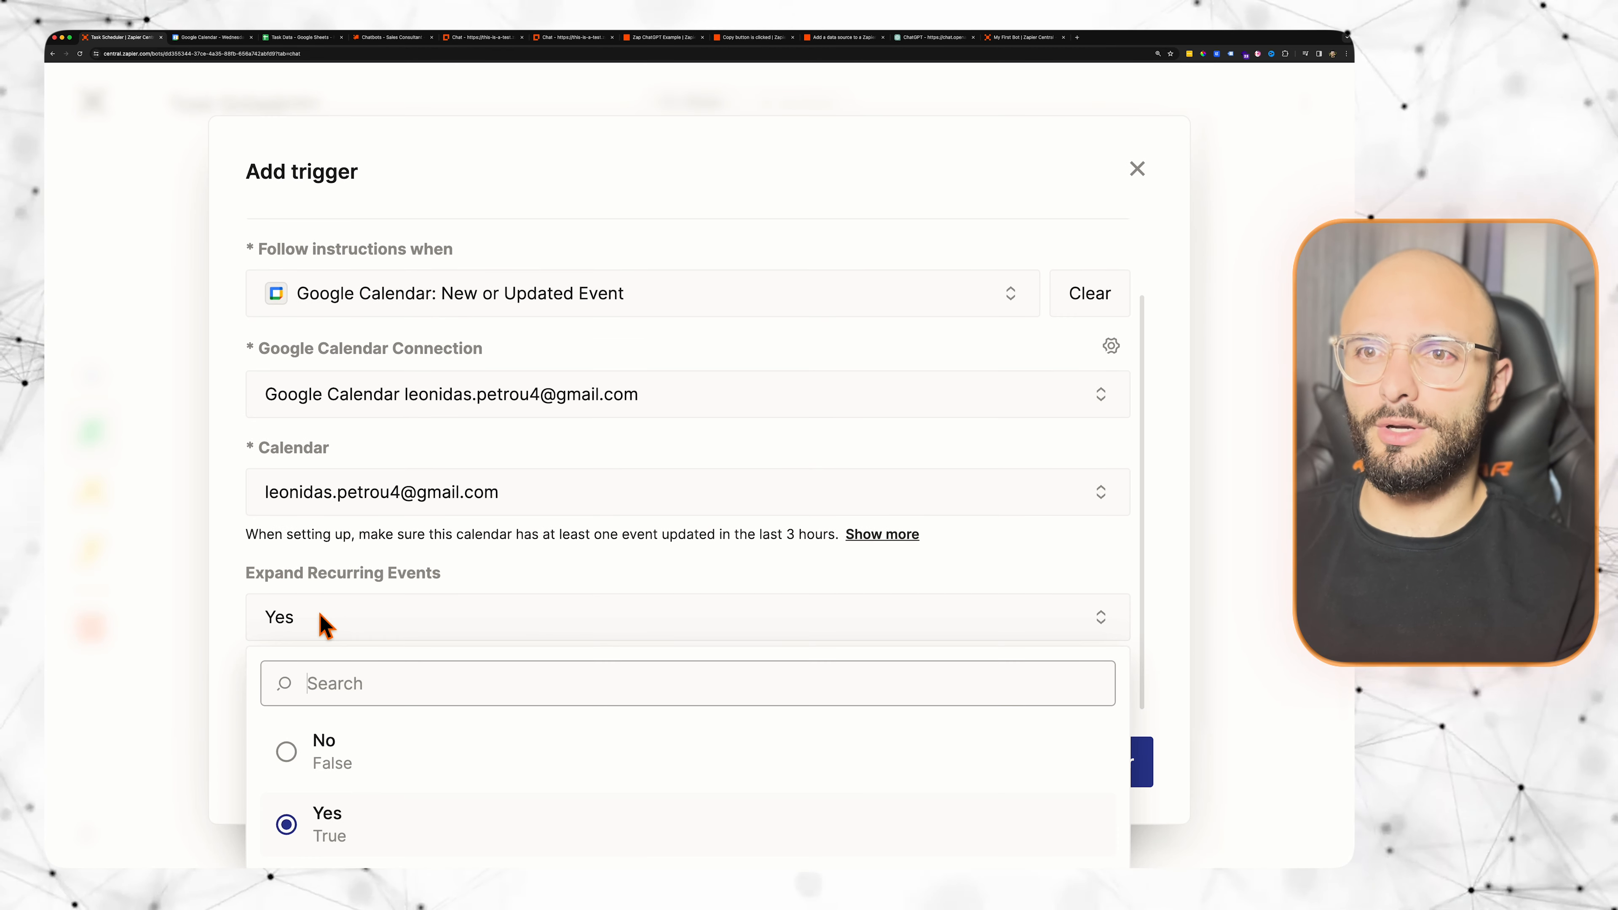
pyautogui.click(342, 758)
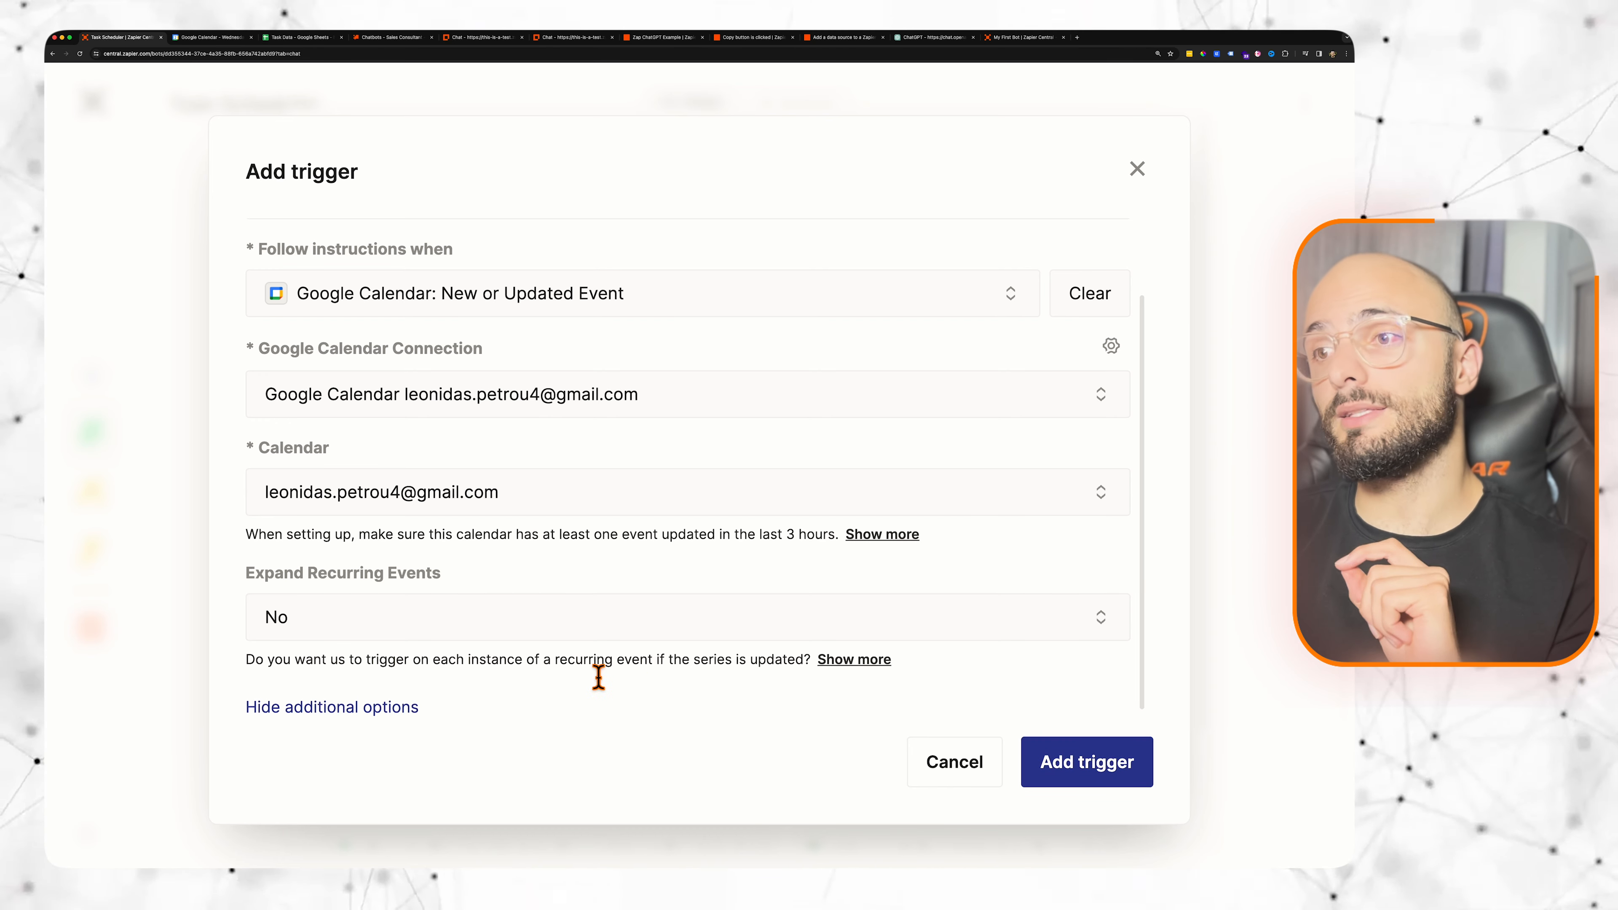
pyautogui.click(1092, 787)
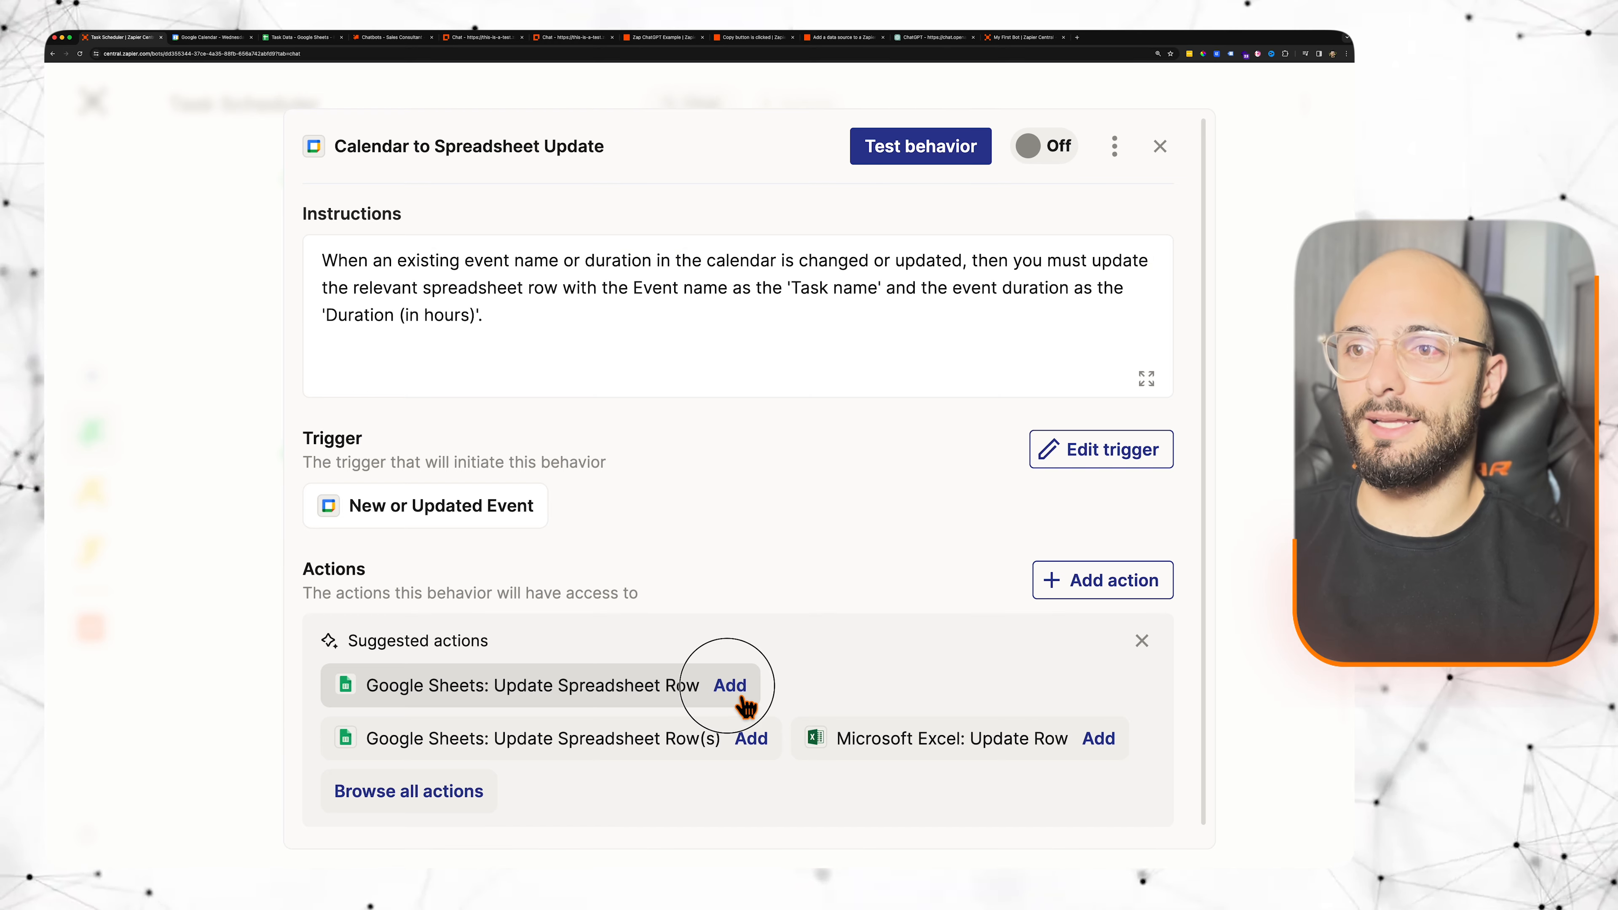
# Step: Start the suggested Google Sheets Update Spreadsheet Row action and set its Drive to the specific value My Google Drive
pyautogui.click(729, 687)
pyautogui.scroll(-2, 343, 523)
pyautogui.click(336, 488)
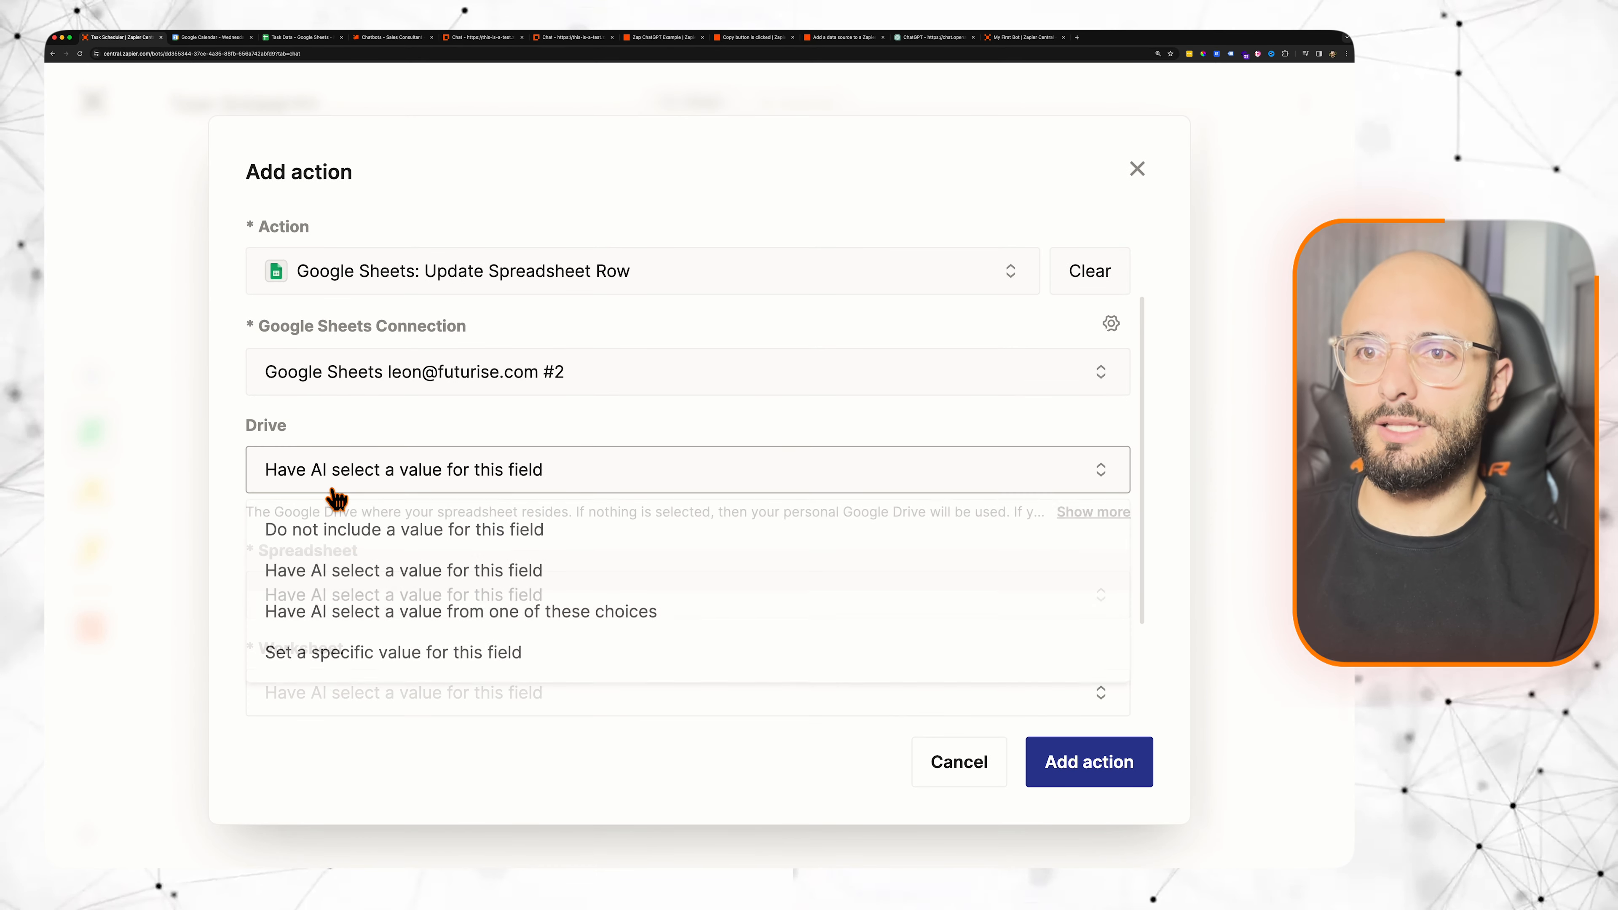
pyautogui.click(373, 652)
pyautogui.click(382, 527)
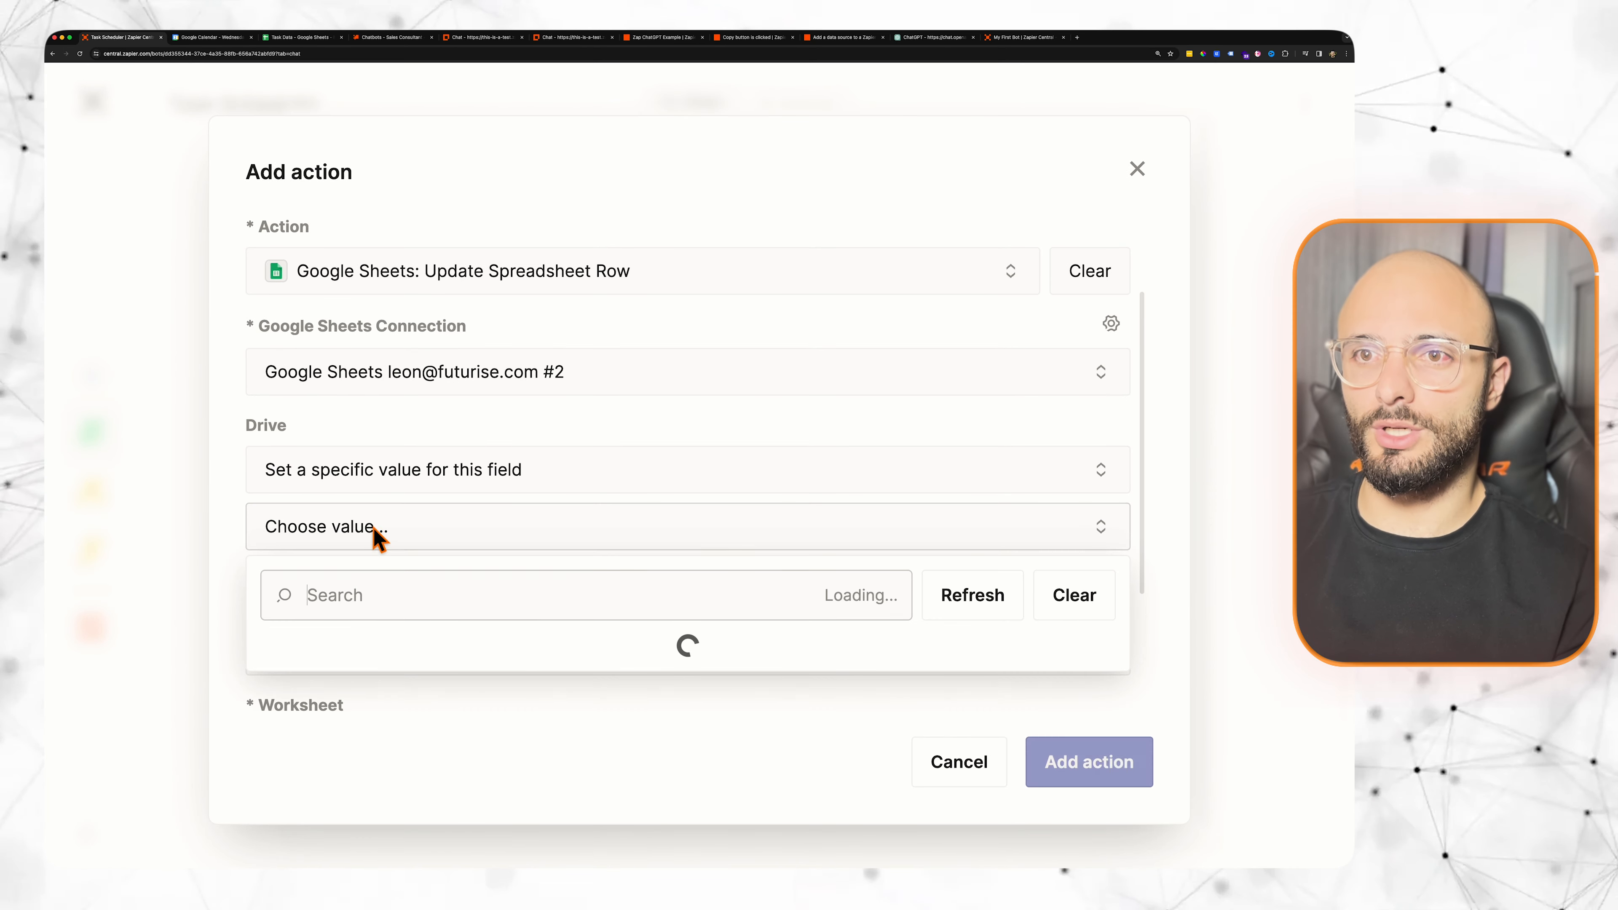
pyautogui.click(382, 645)
# Step: Set the action's Spreadsheet to the specific value Task Data
pyautogui.click(395, 651)
pyautogui.click(389, 791)
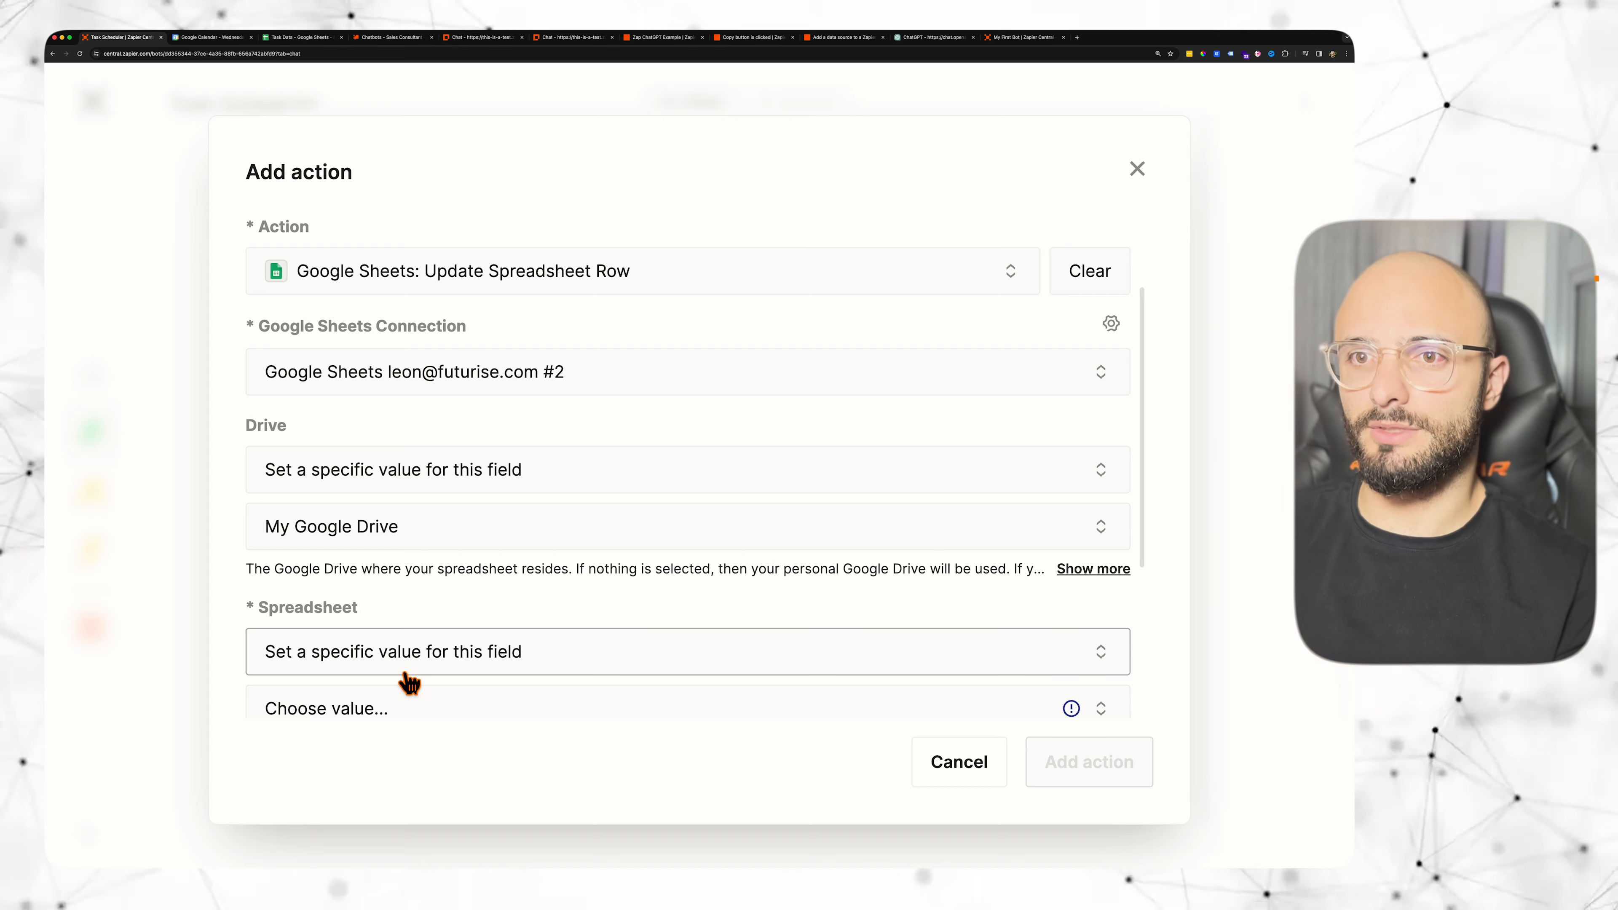
pyautogui.scroll(-2, 401, 662)
pyautogui.click(376, 570)
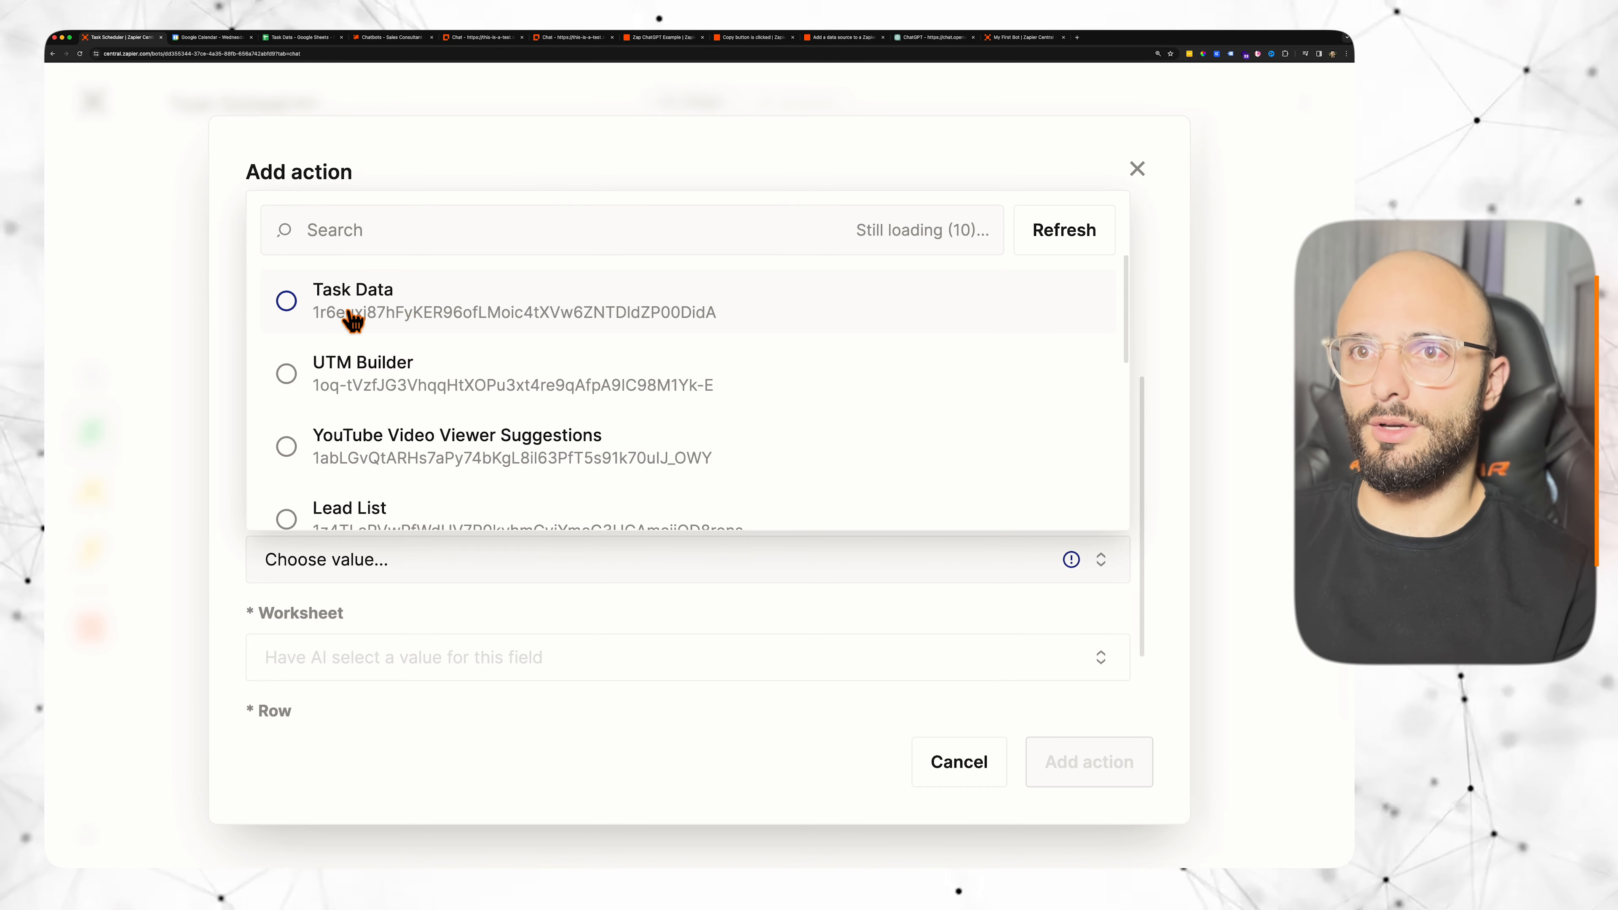
pyautogui.click(287, 302)
pyautogui.scroll(-2, 376, 542)
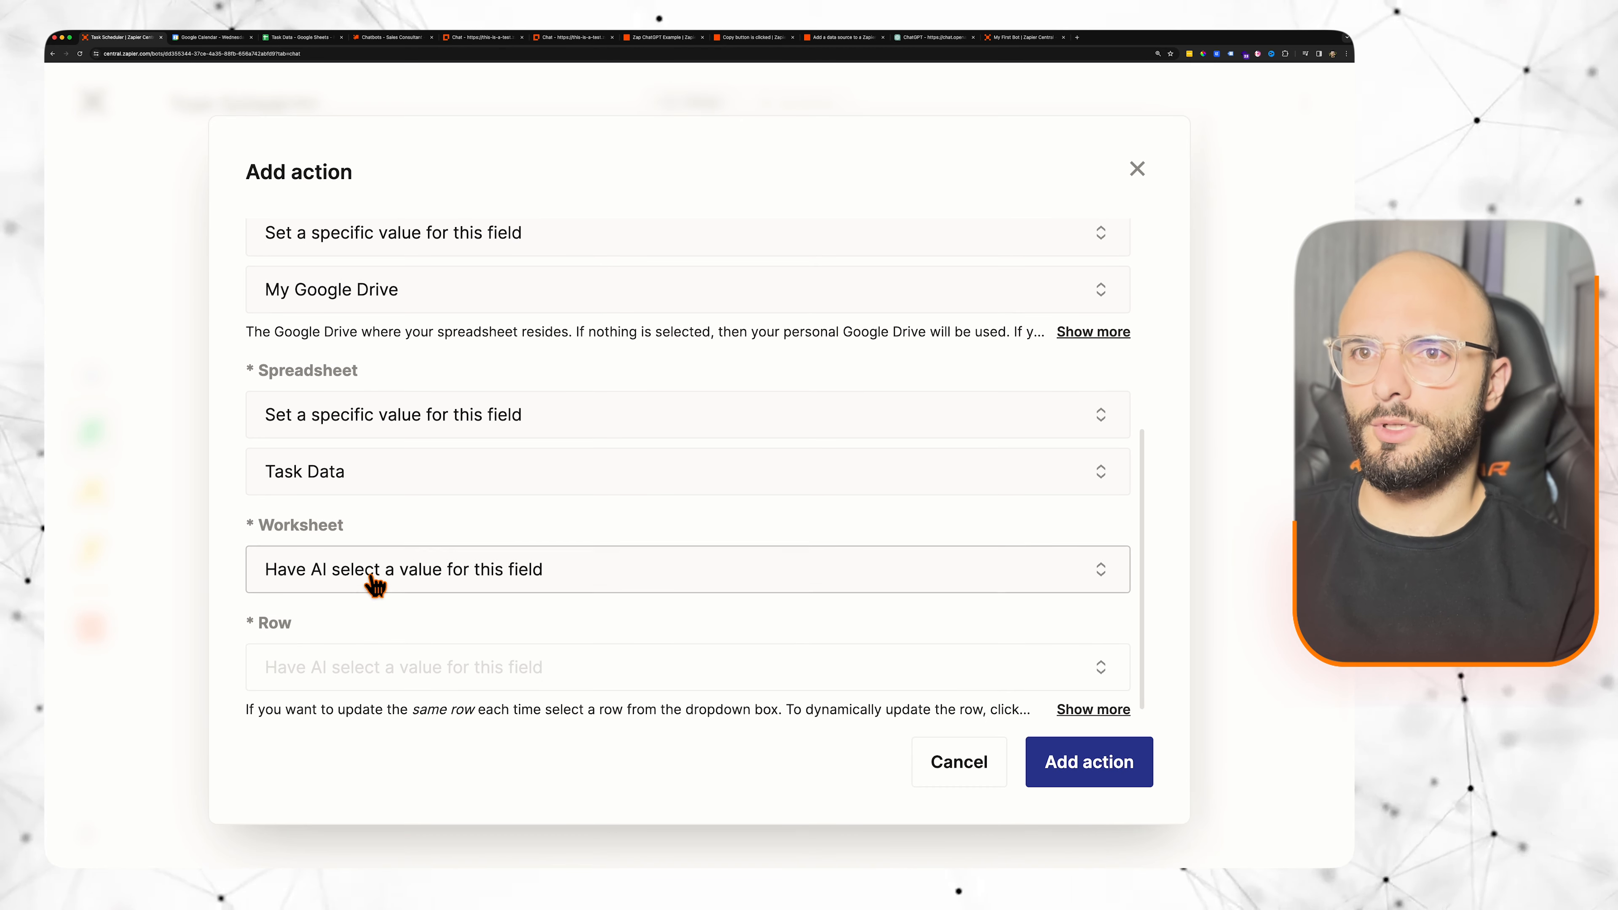
# Step: Set the action's Worksheet to the specific value Task List
pyautogui.click(375, 585)
pyautogui.click(372, 715)
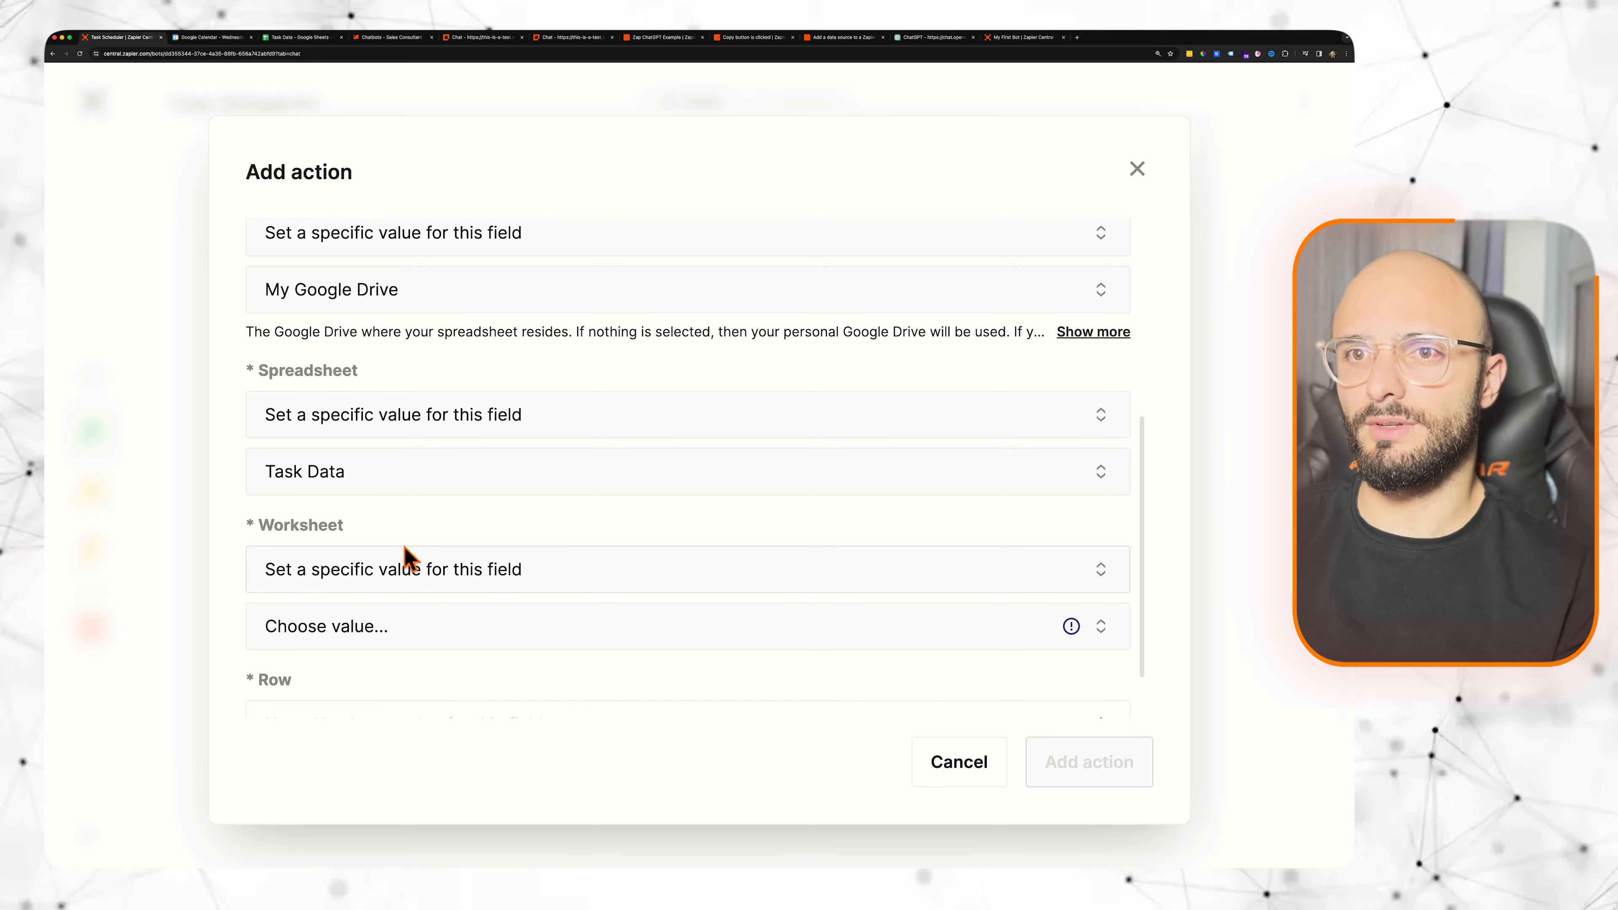
pyautogui.click(405, 640)
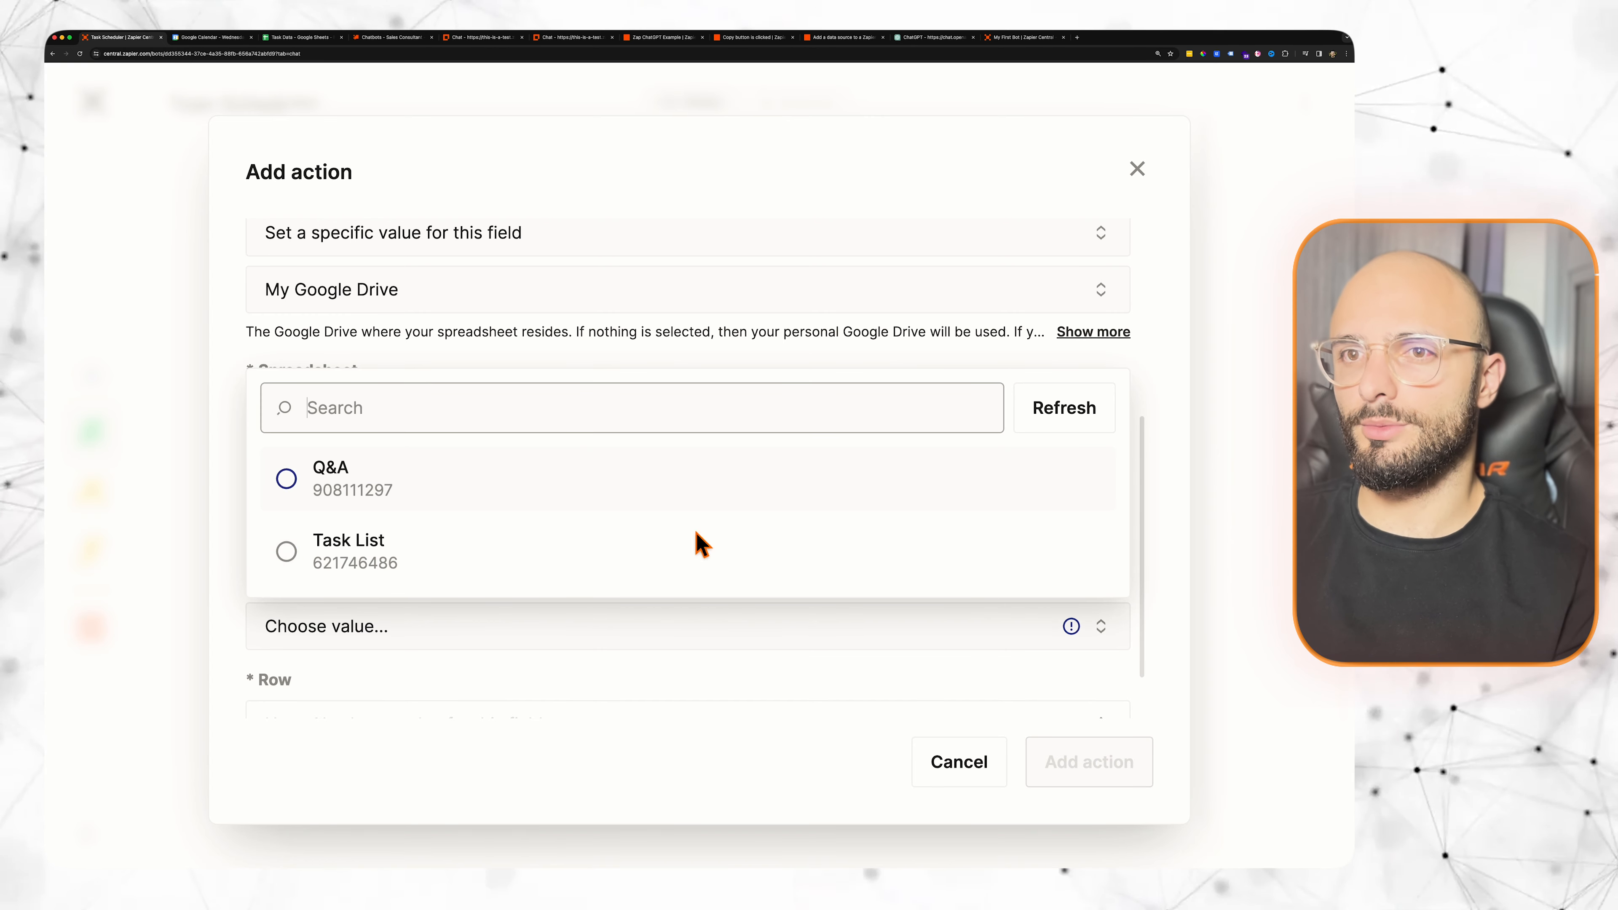
pyautogui.click(350, 559)
pyautogui.scroll(-2, 368, 567)
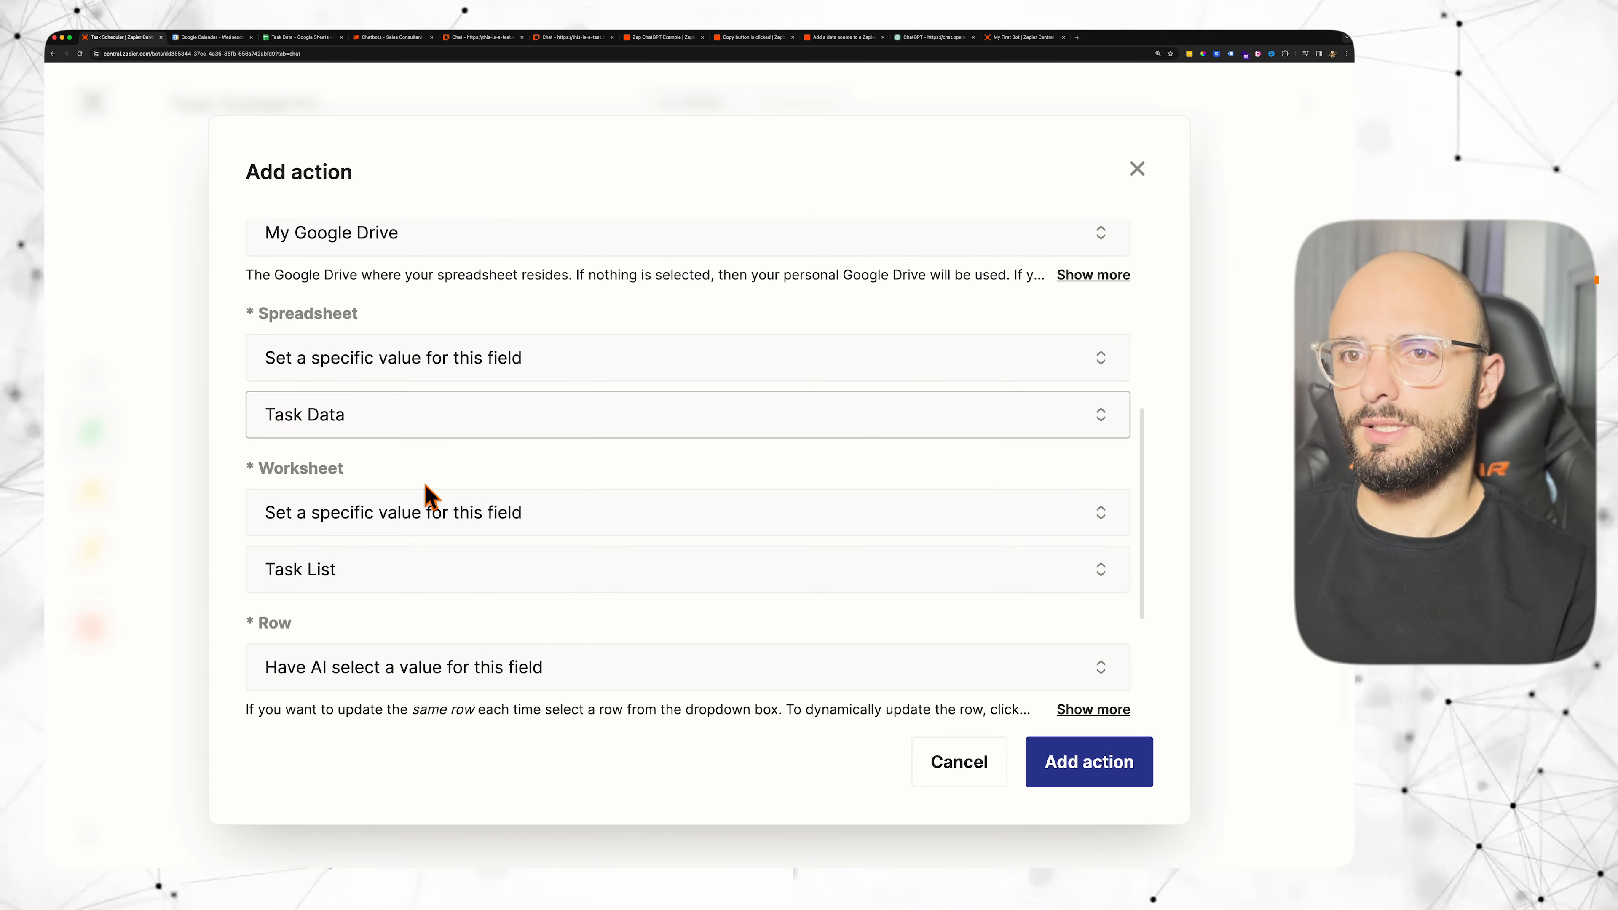
pyautogui.scroll(-3, 427, 494)
pyautogui.click(458, 481)
pyautogui.click(513, 574)
pyautogui.click(474, 545)
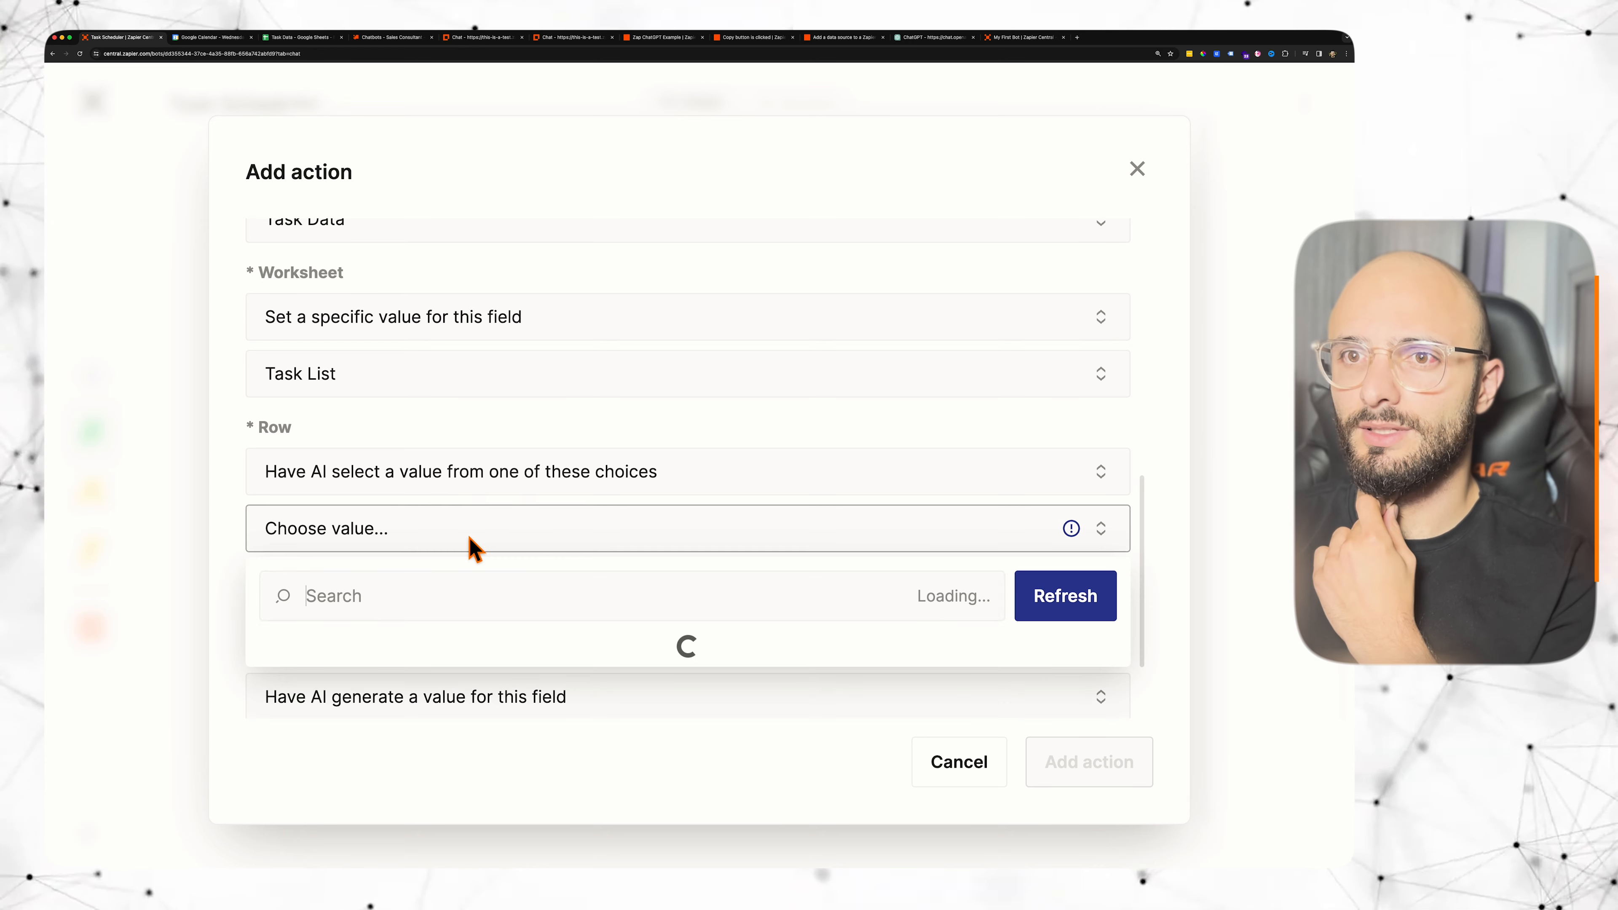
pyautogui.scroll(-3, 370, 420)
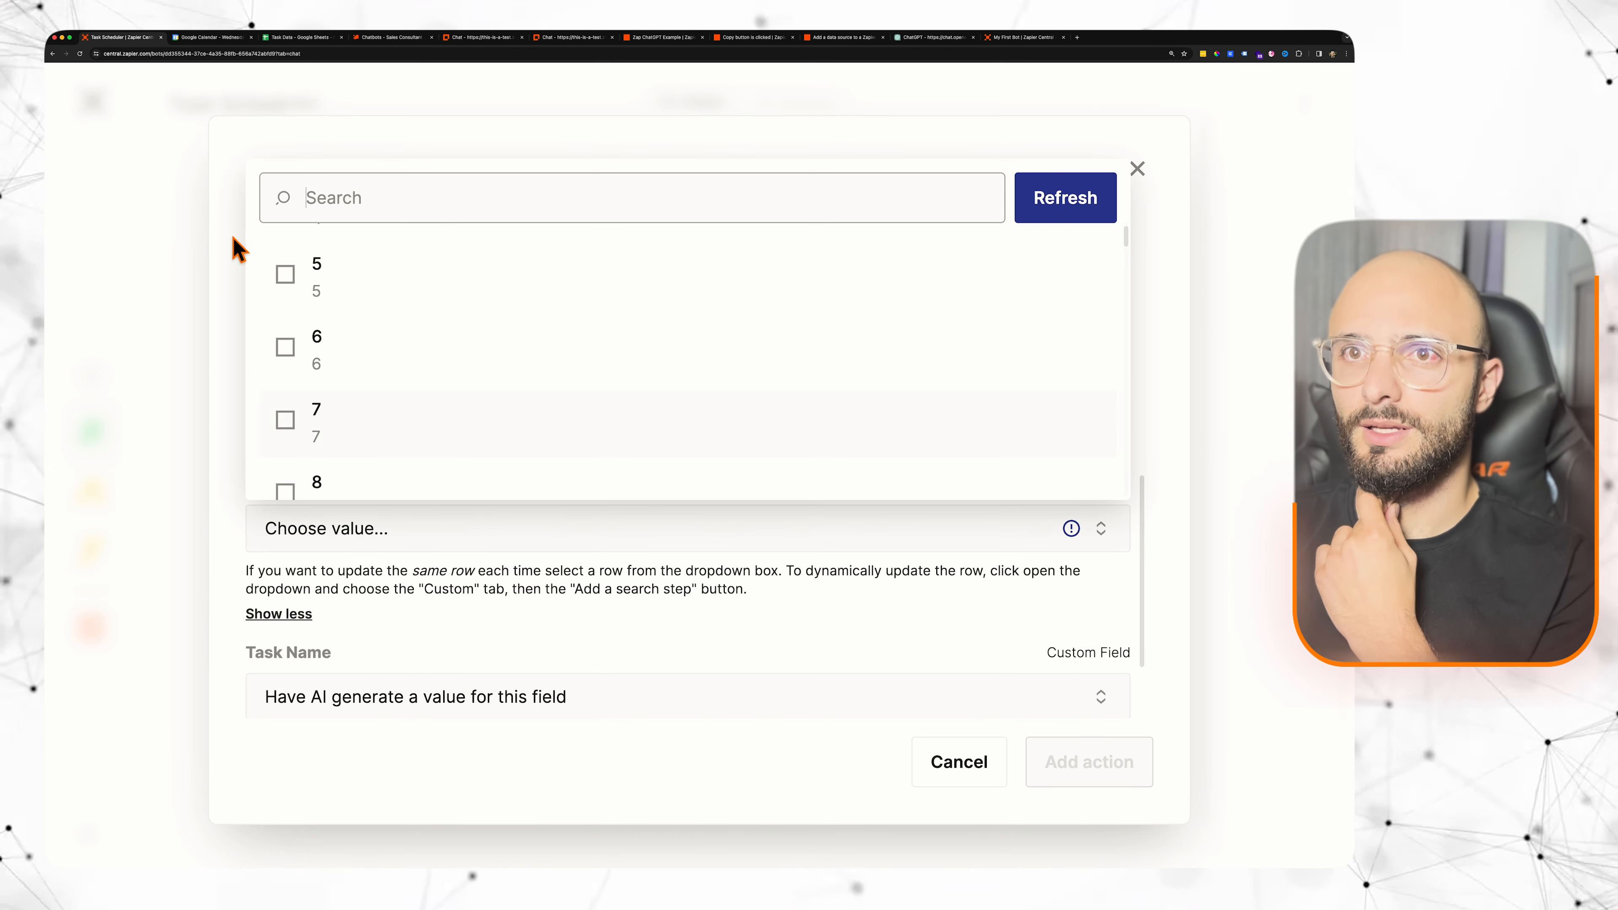
pyautogui.click(314, 306)
pyautogui.click(307, 349)
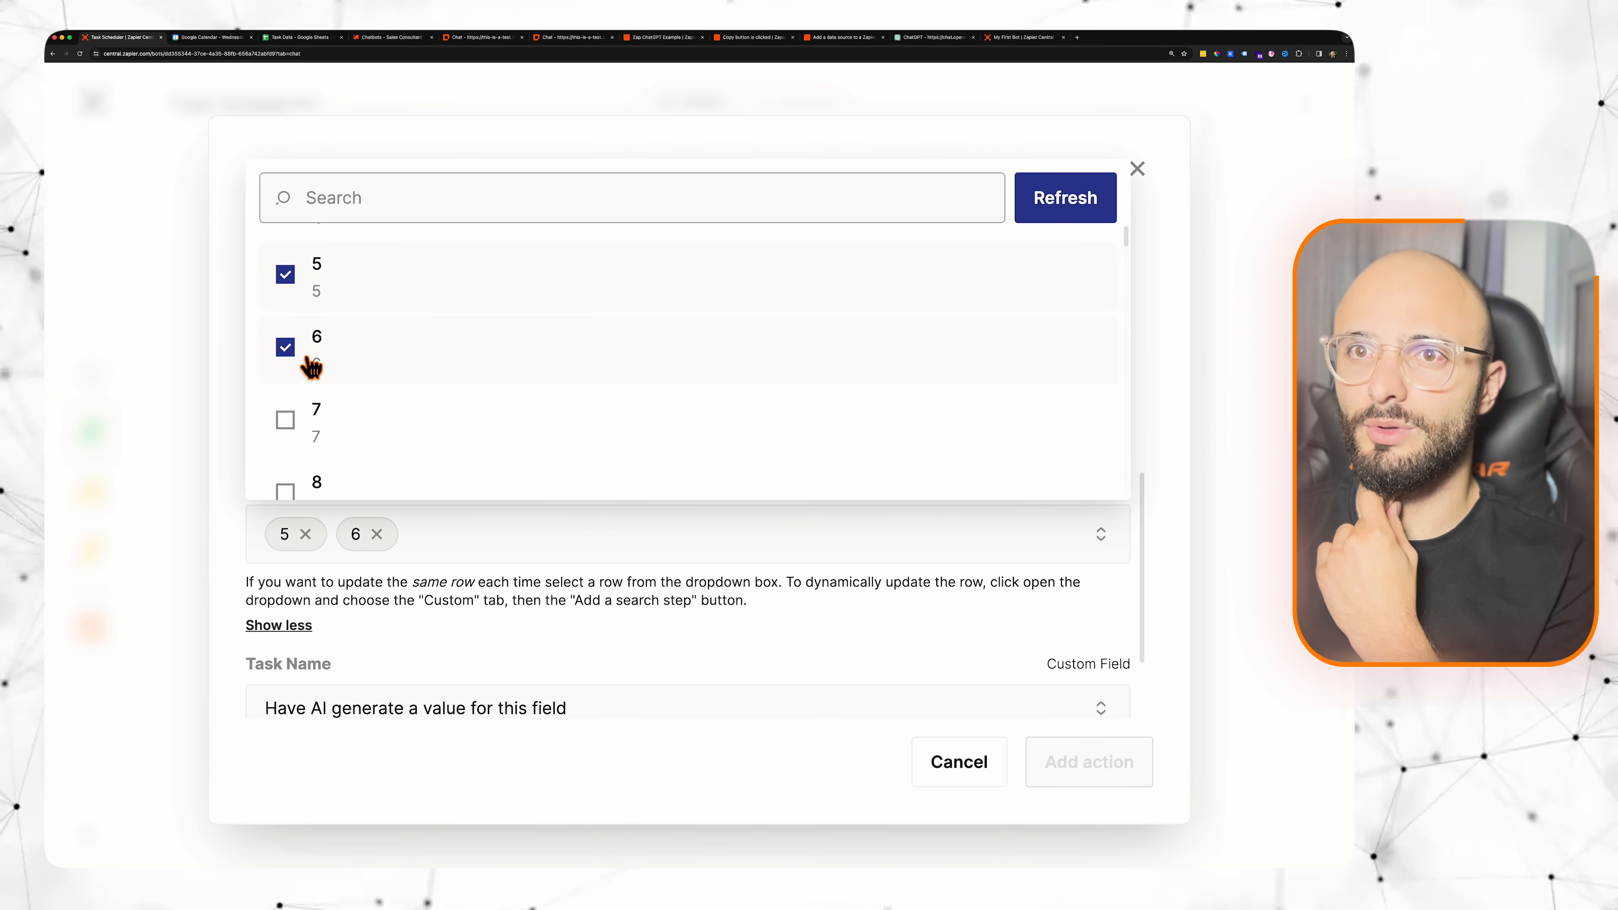
pyautogui.click(307, 349)
pyautogui.click(314, 307)
pyautogui.scroll(3, 495, 365)
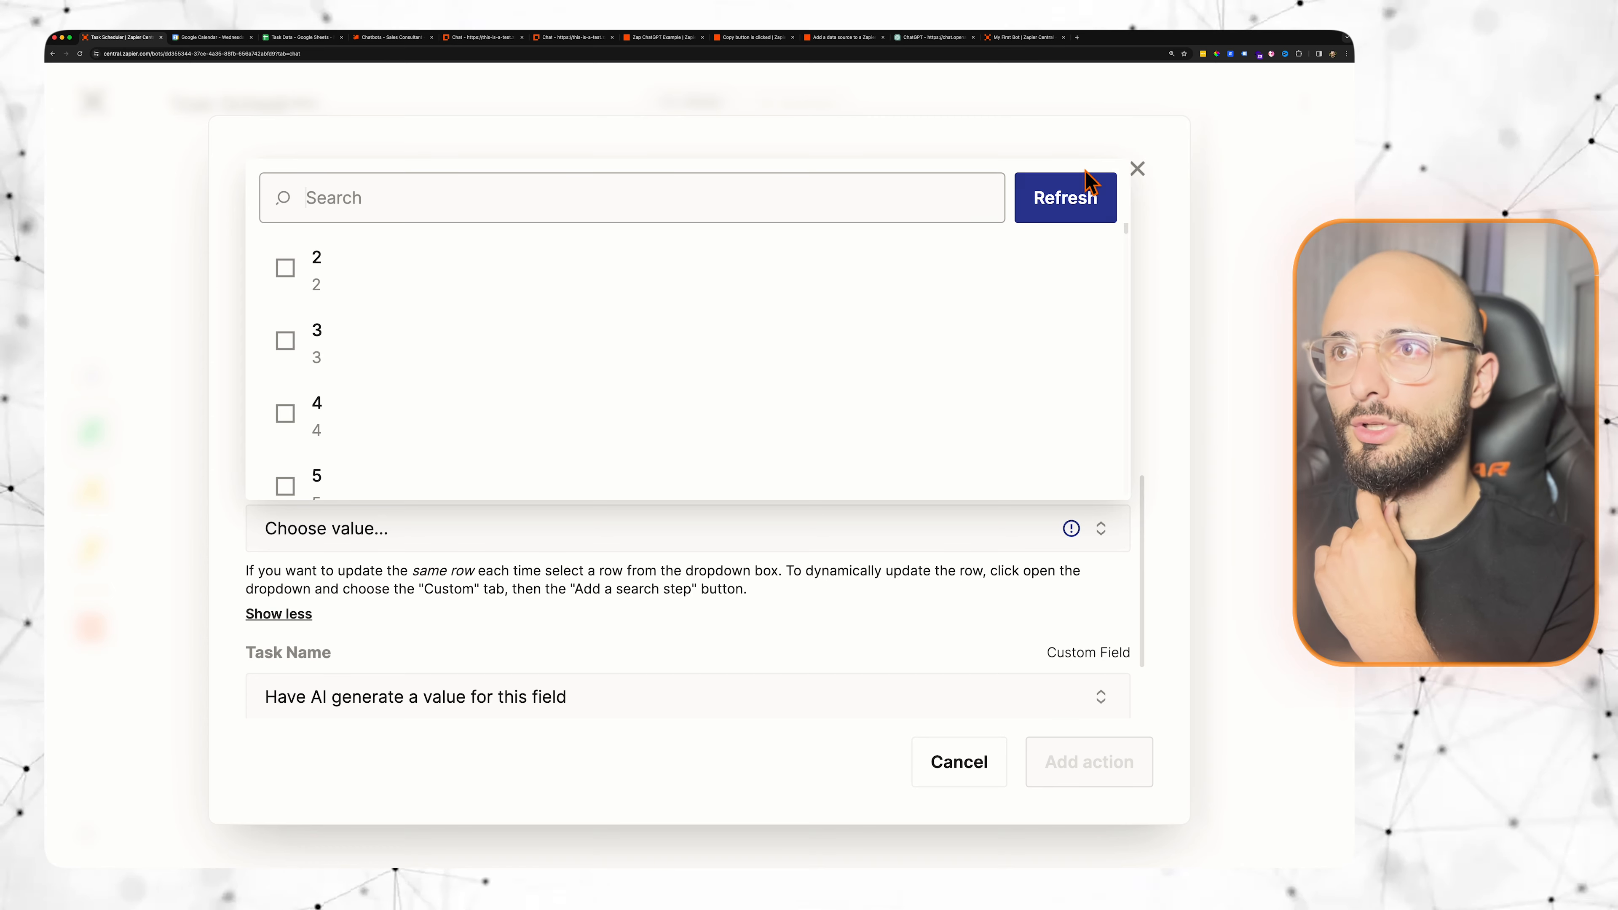
pyautogui.click(1151, 218)
pyautogui.click(445, 487)
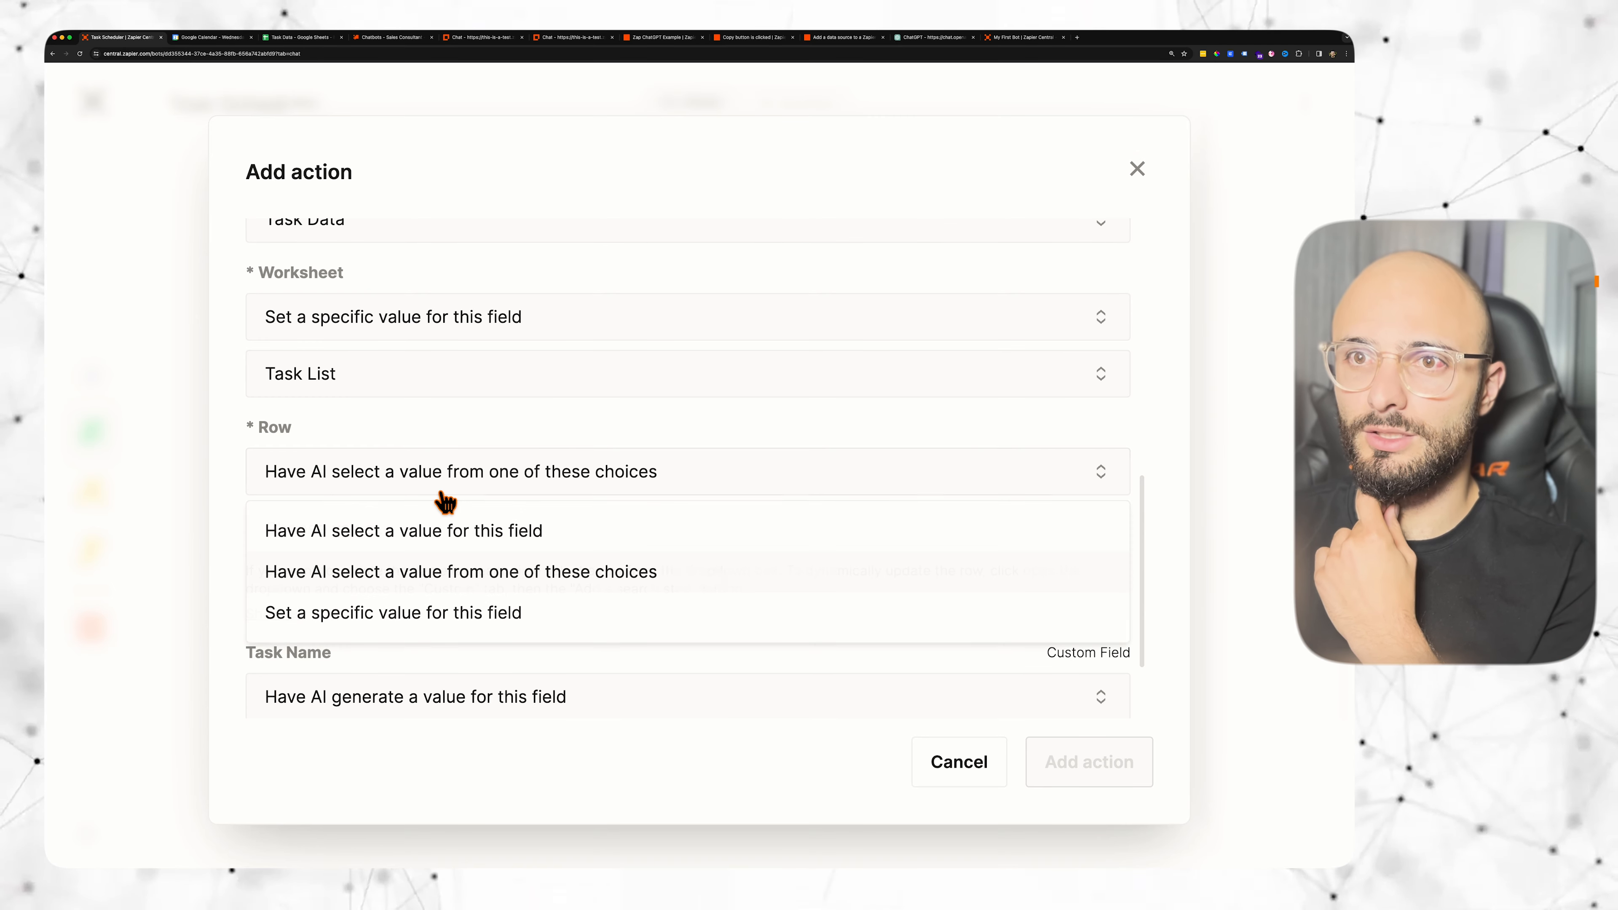
pyautogui.click(392, 540)
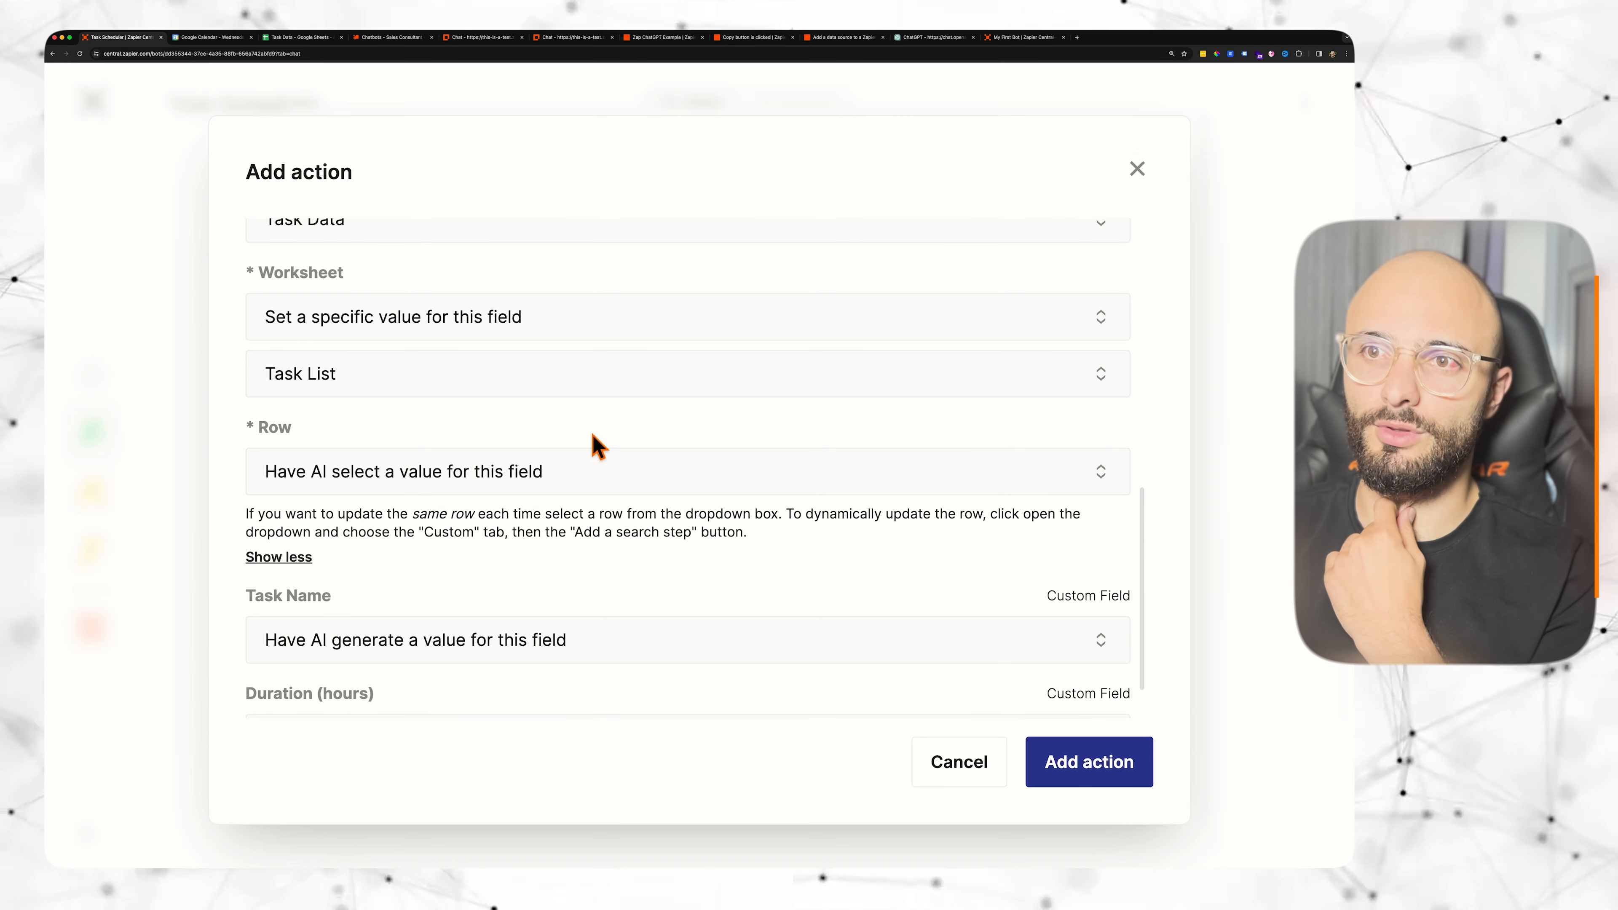
# Step: Add the configured Update Spreadsheet Row action to the behavior and turn the behavior on
pyautogui.scroll(-1, 453, 541)
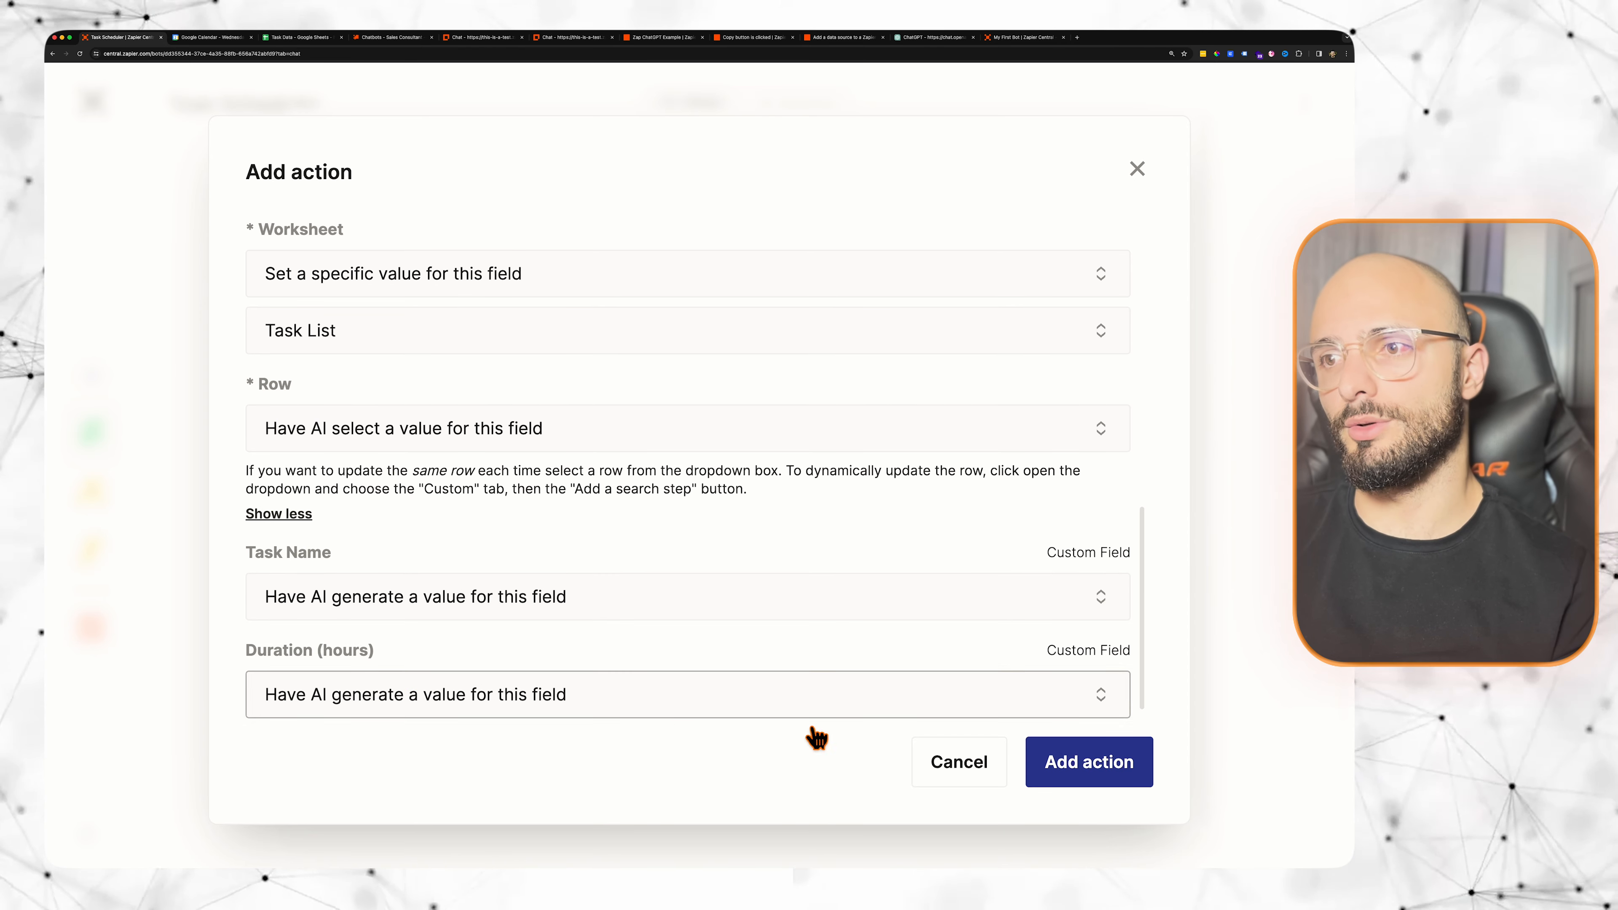
pyautogui.click(1106, 771)
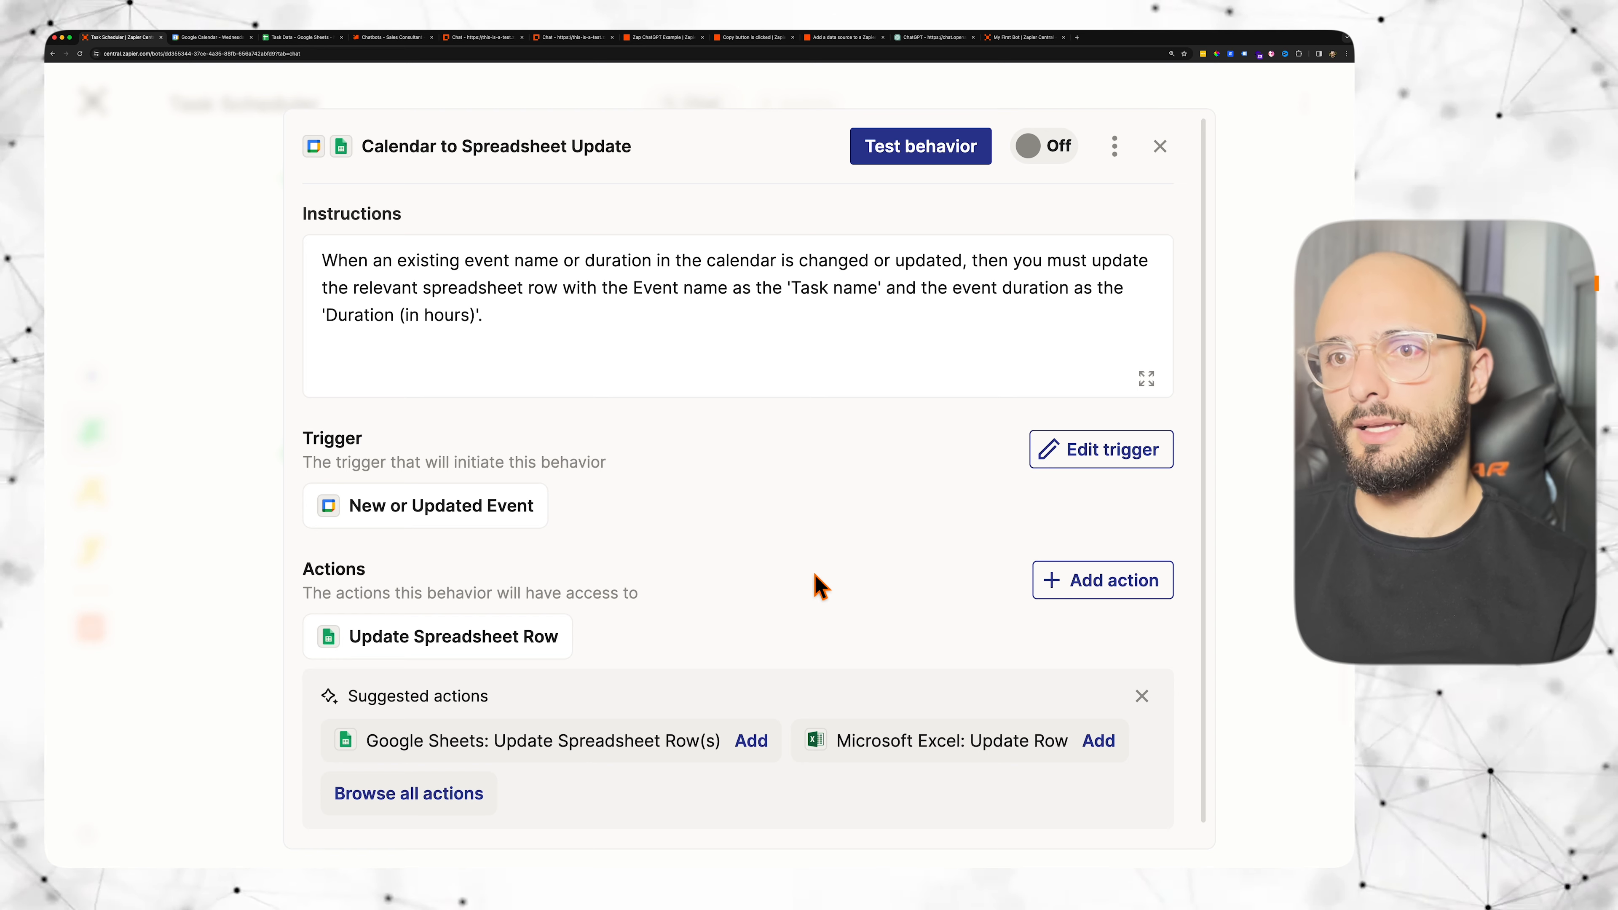
pyautogui.scroll(-1, 821, 587)
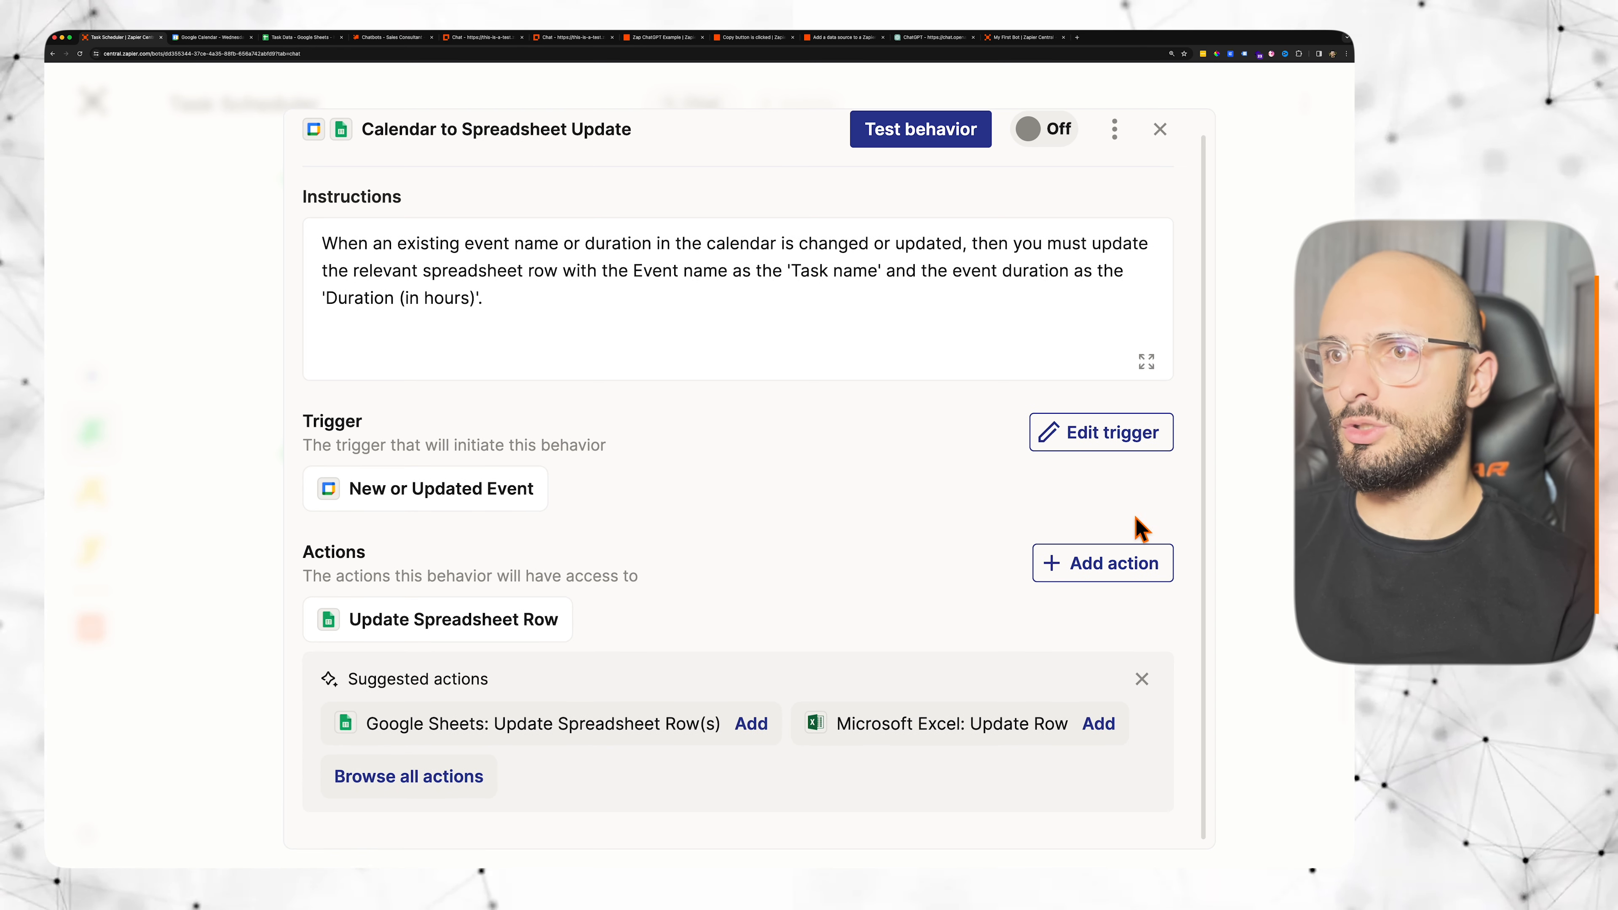
pyautogui.scroll(1, 923, 504)
pyautogui.click(1044, 145)
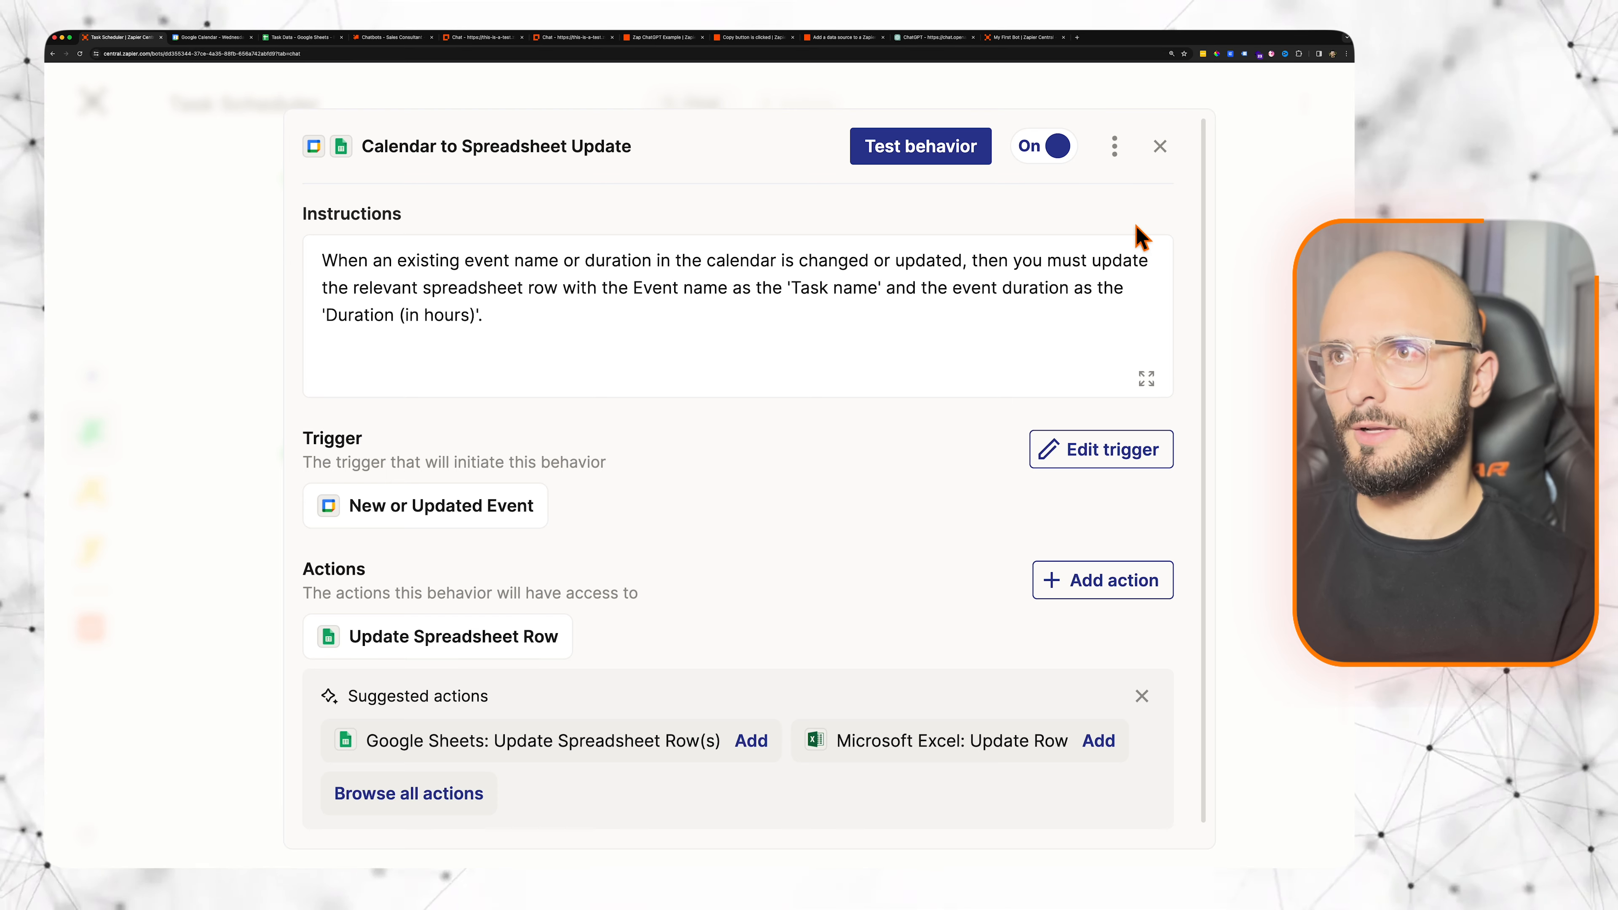
pyautogui.click(1162, 151)
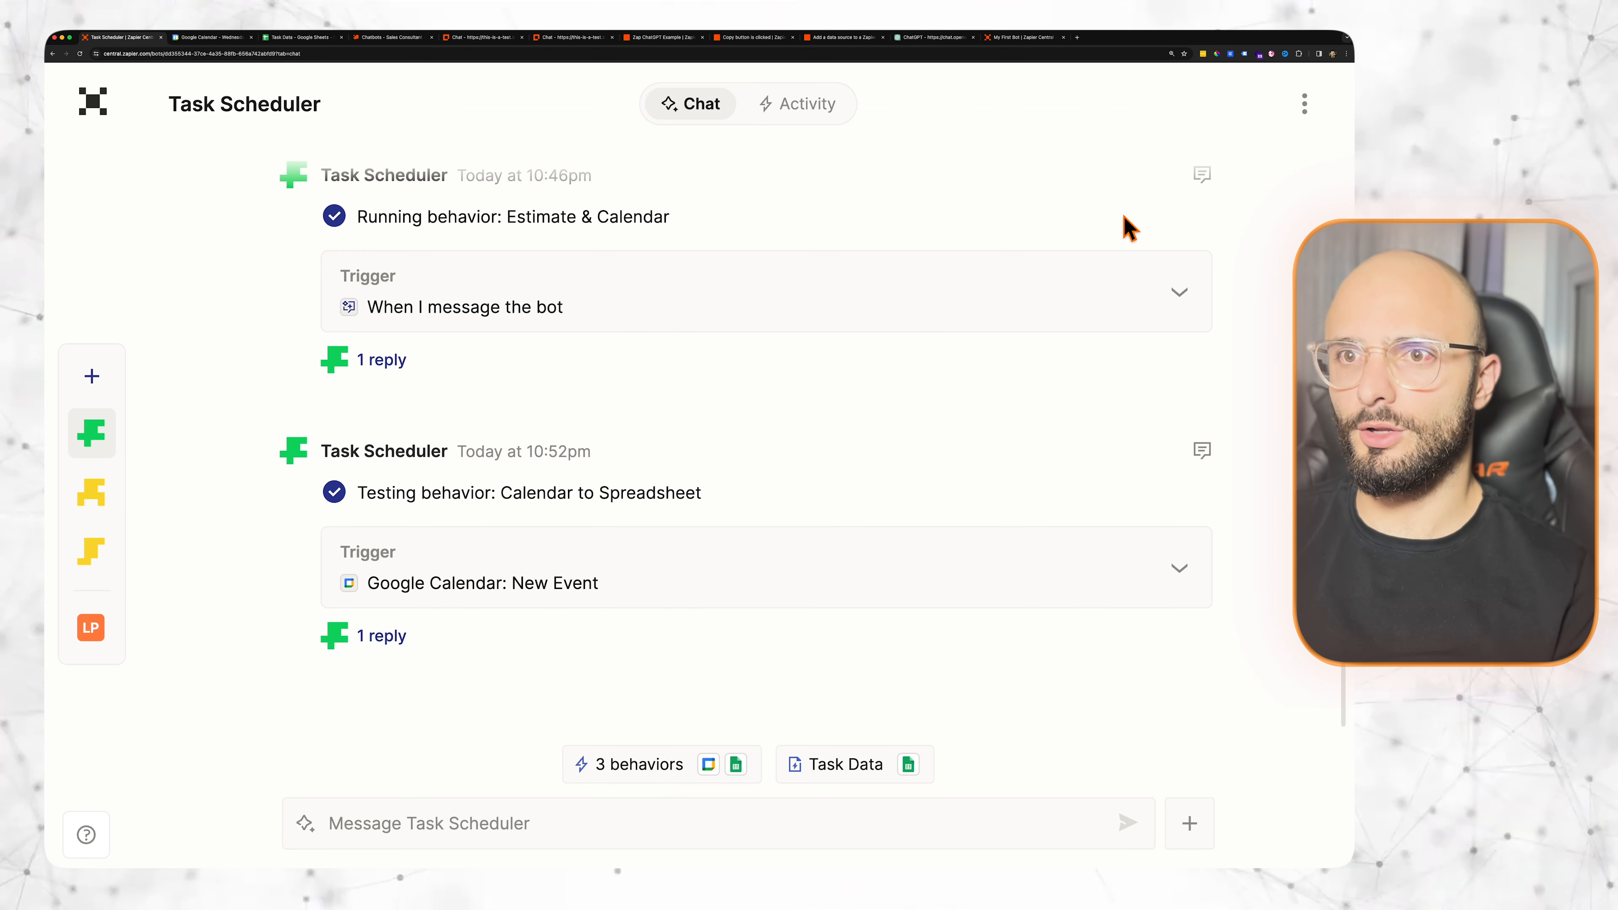
# Step: Reopen the Calendar to Spreadsheet Update behavior, run a test of it, and examine the test thread
pyautogui.scroll(2, 814, 475)
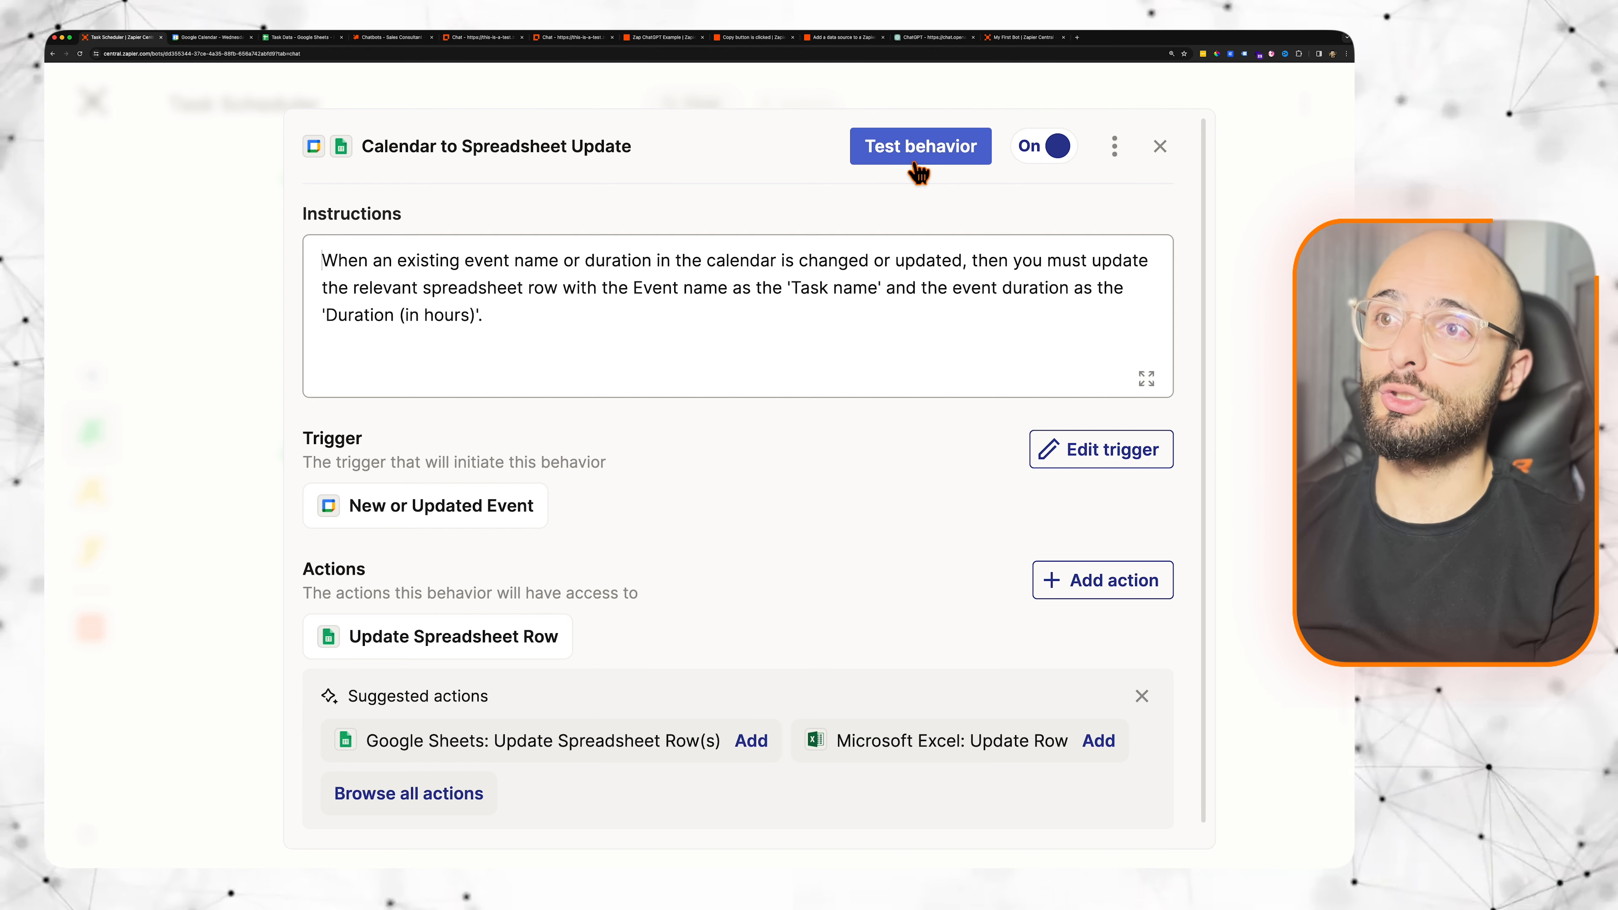
pyautogui.click(939, 172)
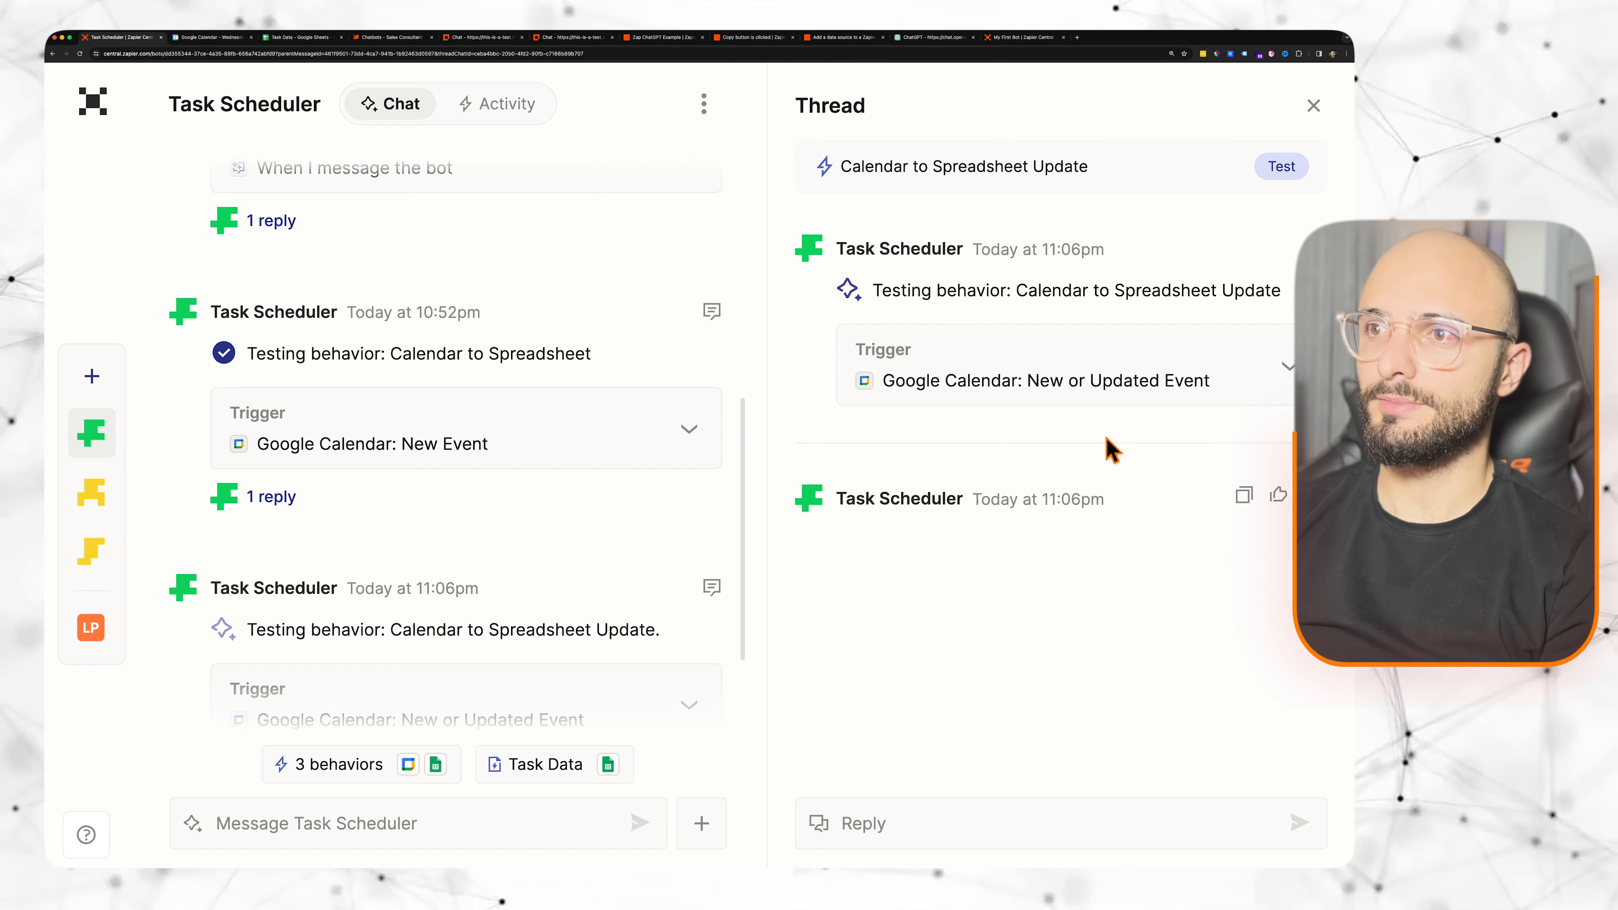
pyautogui.click(1167, 396)
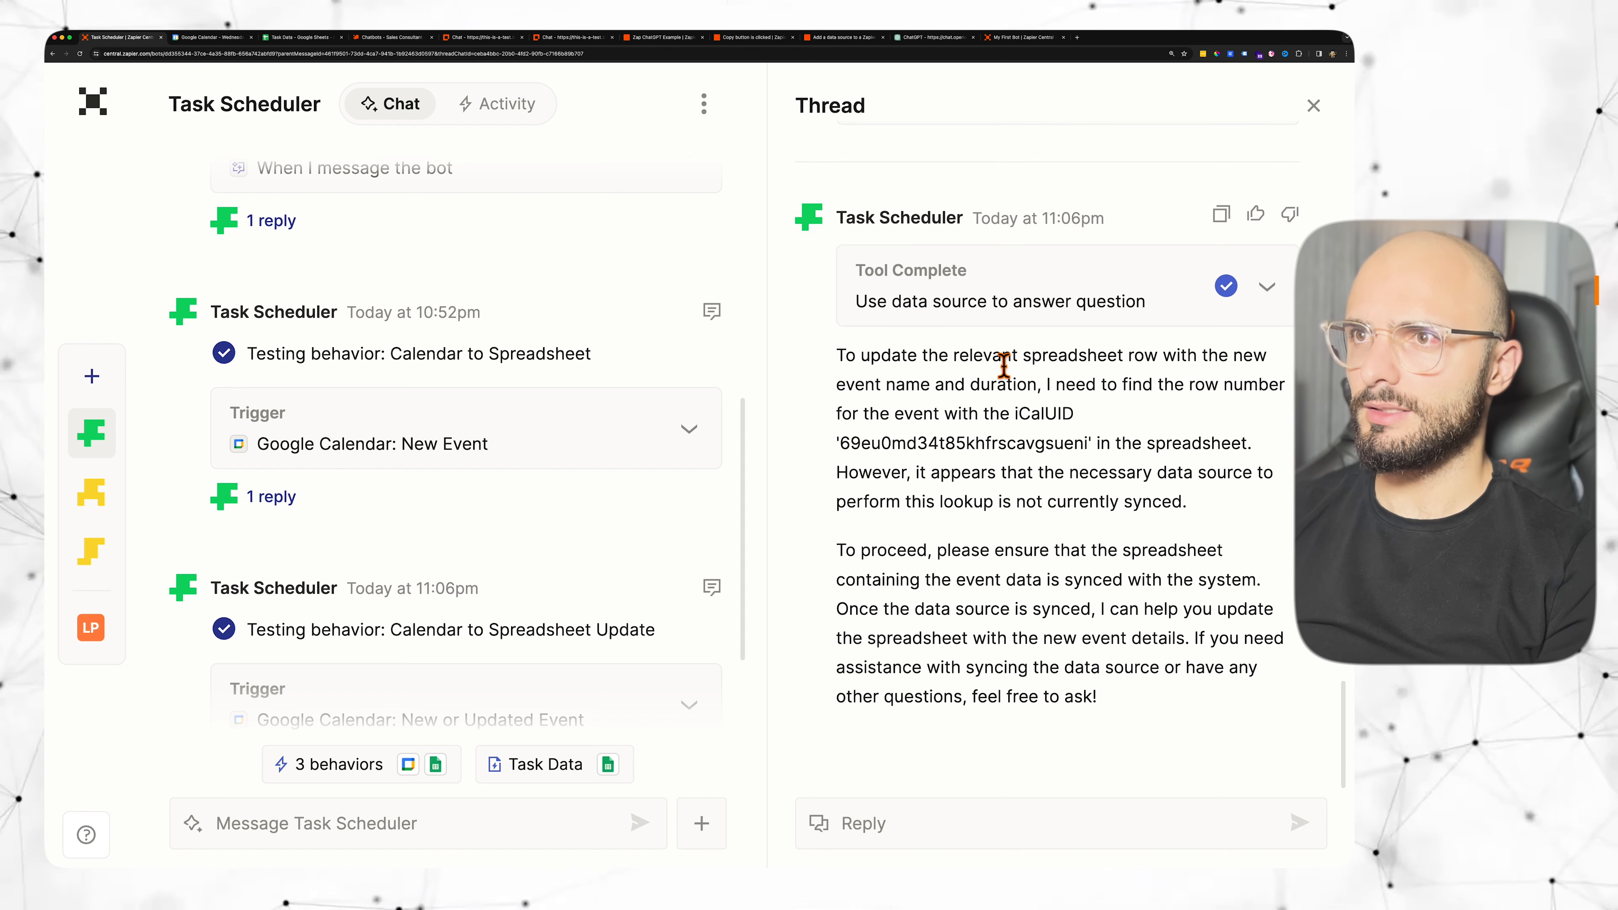
# Step: Read the bot's reply about the missing data source and the trigger's event data in the test thread, and close the thread
pyautogui.moveTo(863, 368); pyautogui.dragTo(1175, 507)
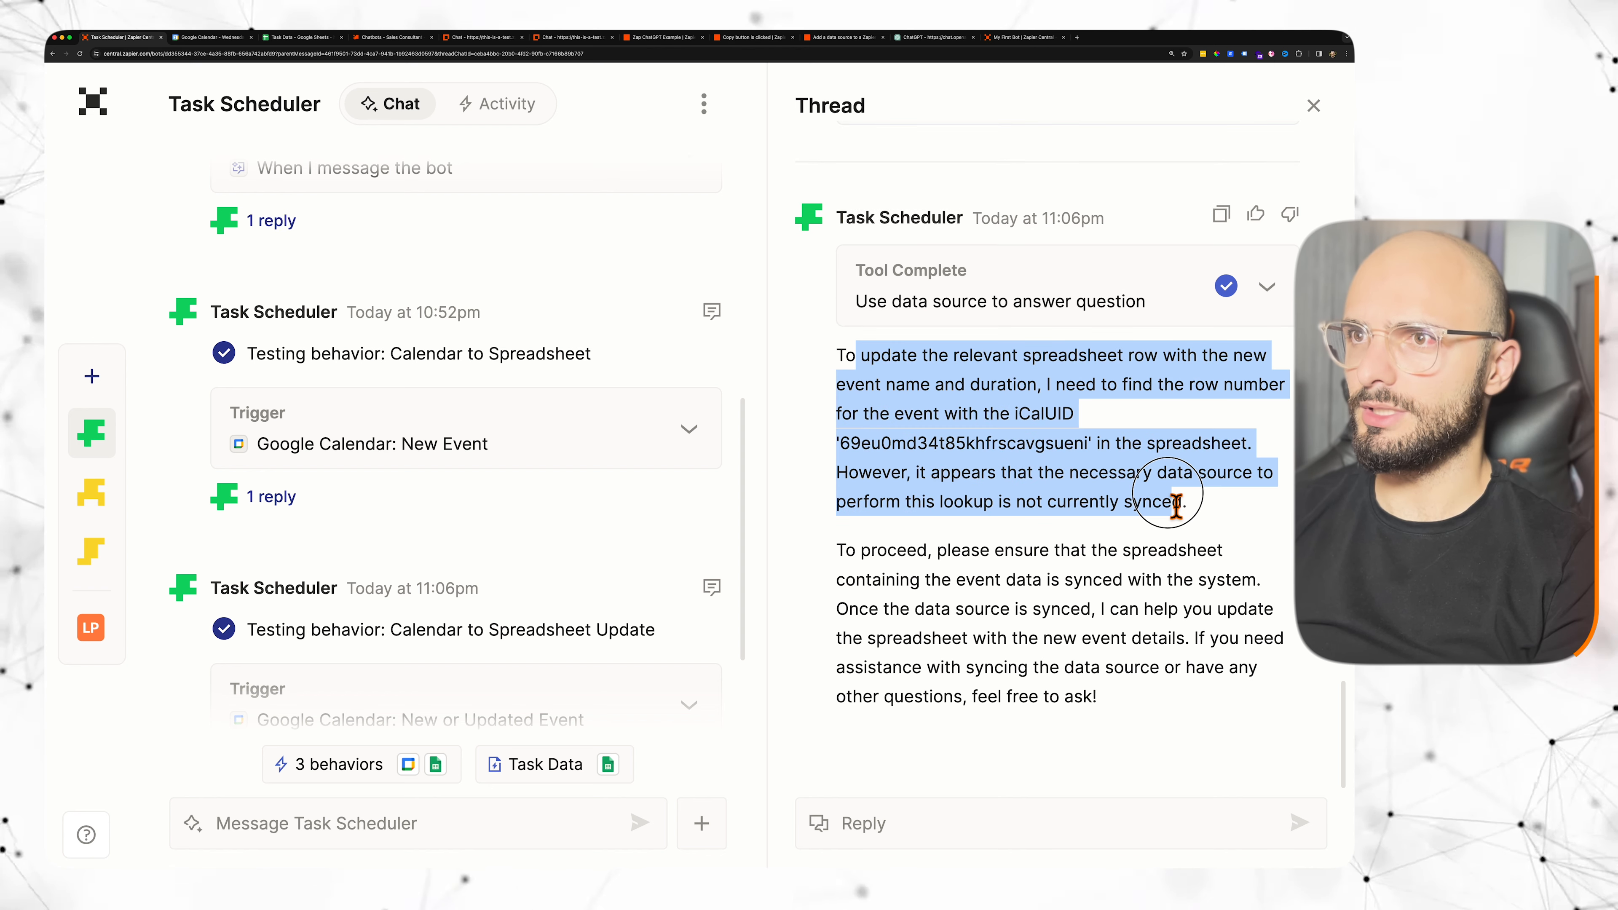
pyautogui.click(1191, 533)
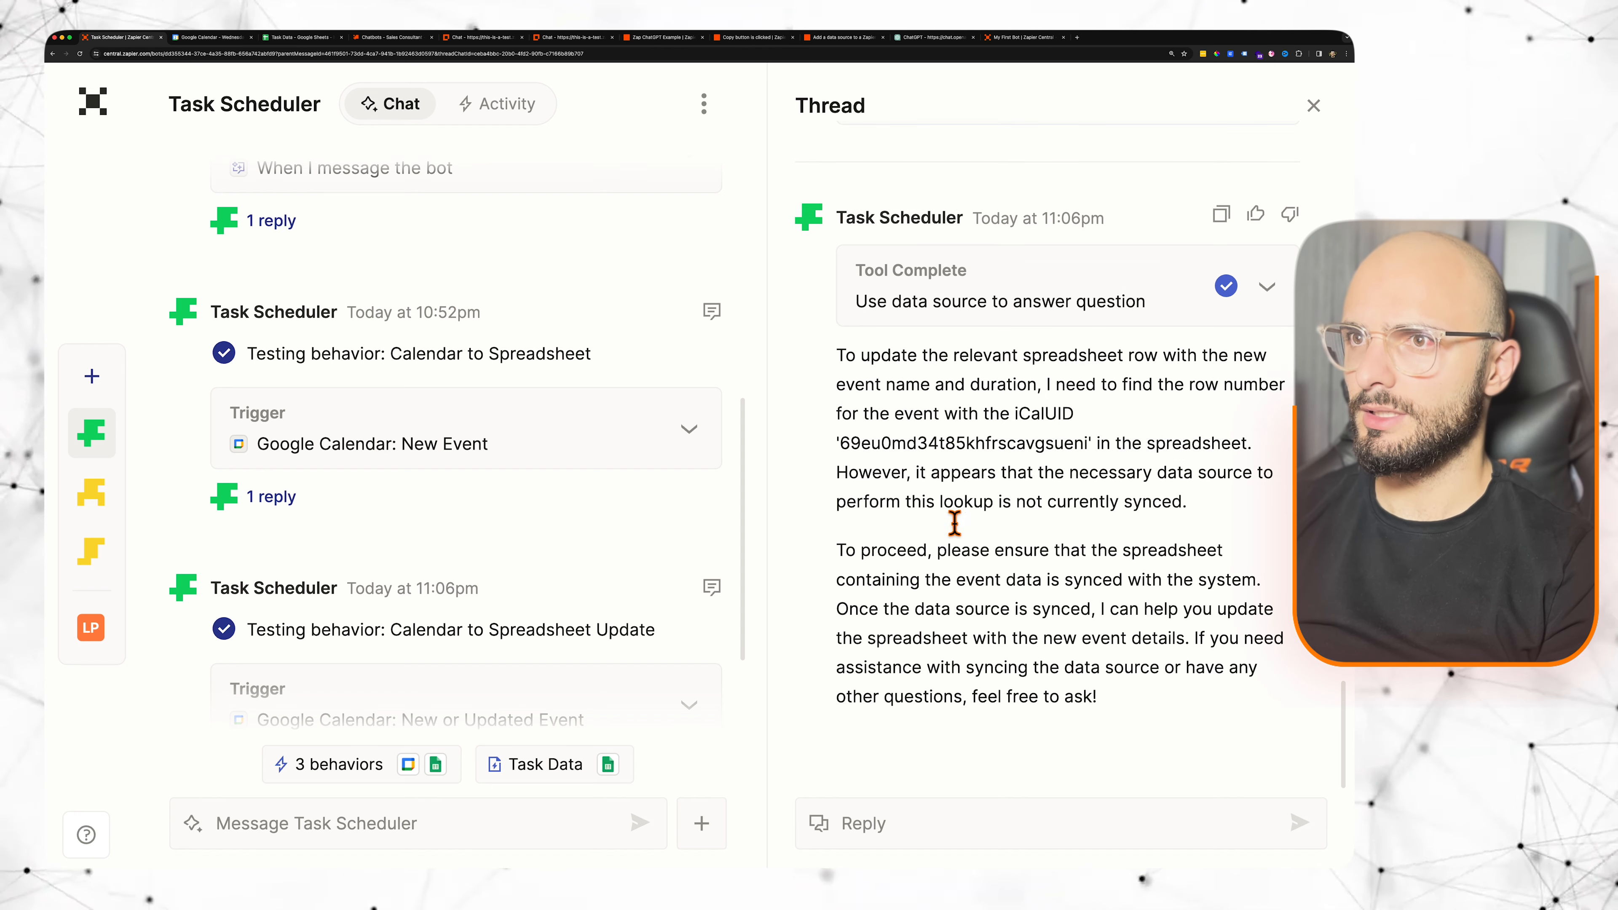
pyautogui.moveTo(873, 473); pyautogui.dragTo(1181, 507)
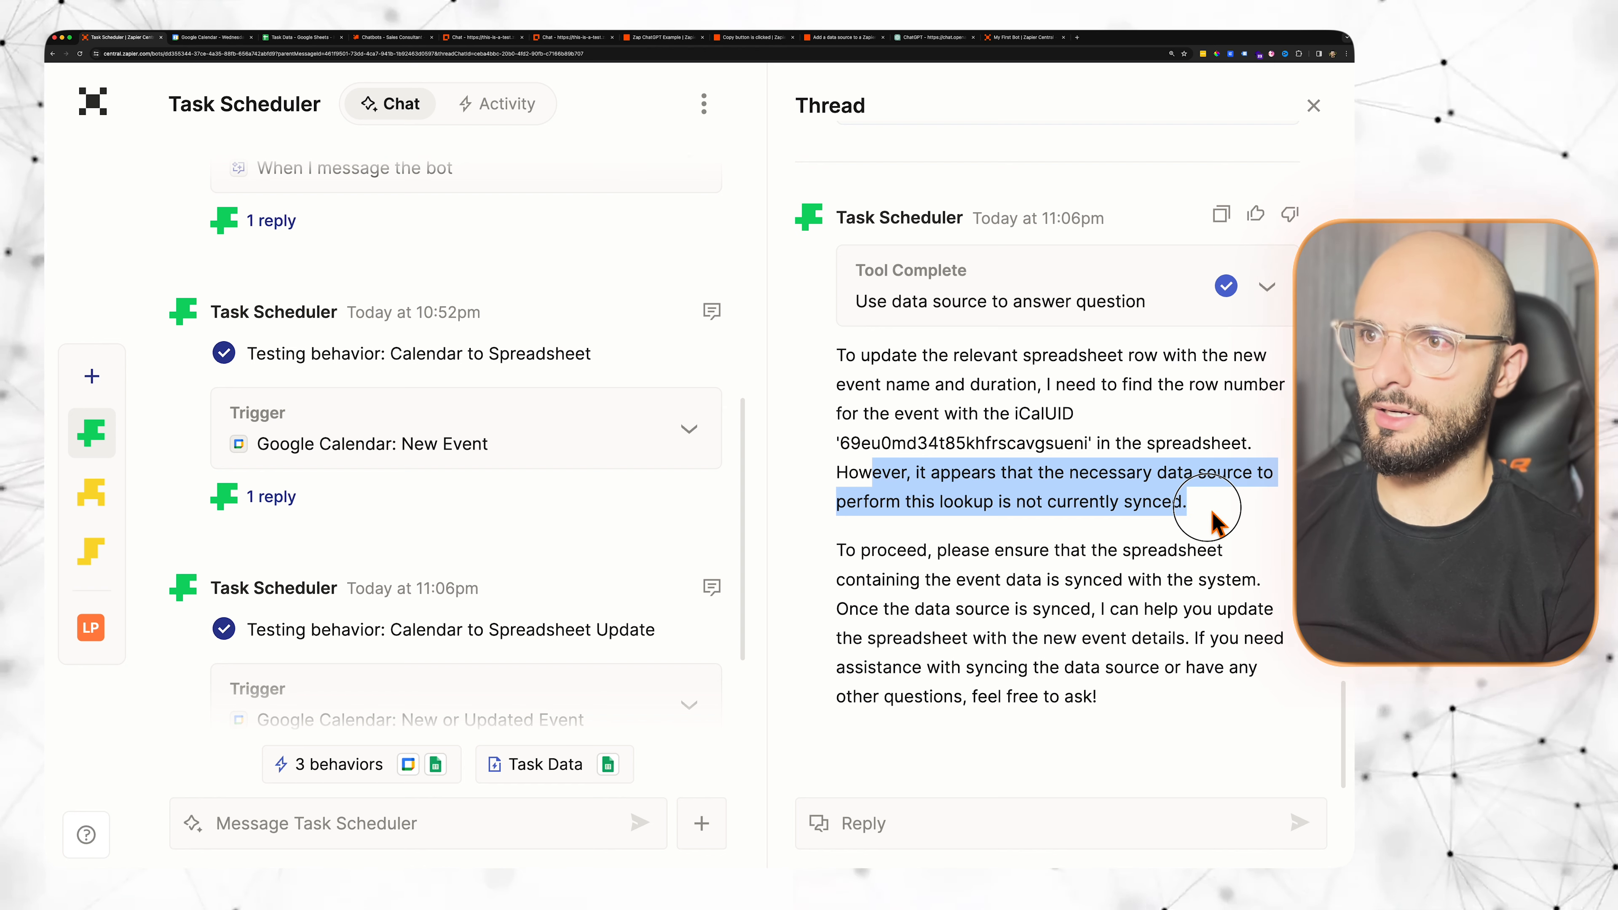
pyautogui.scroll(-2, 668, 583)
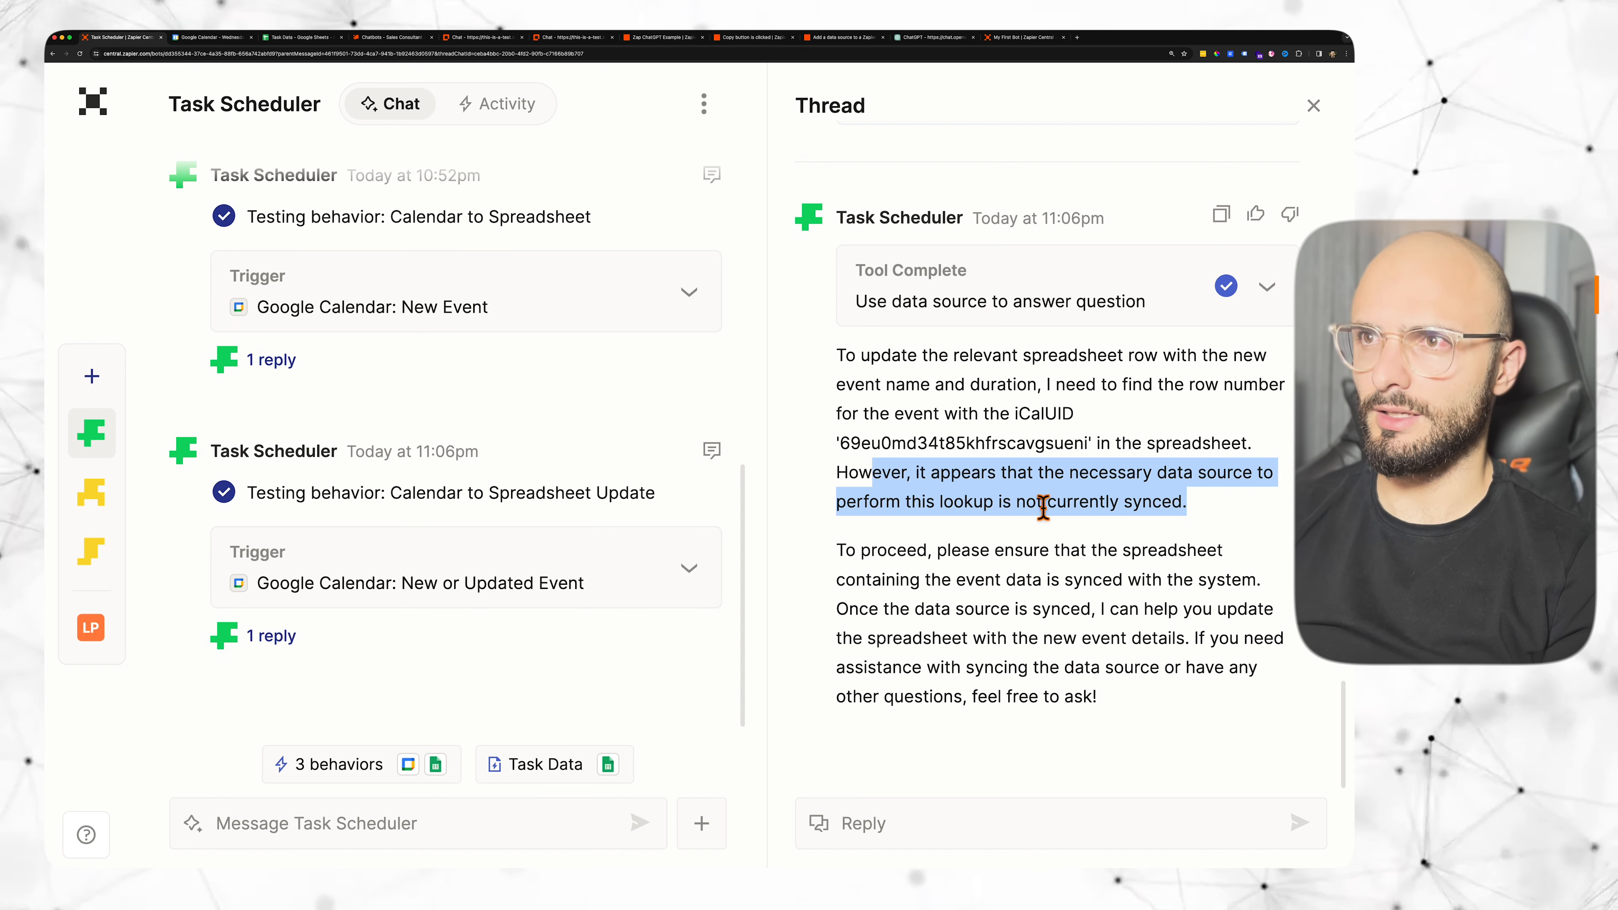
pyautogui.scroll(1, 1095, 433)
pyautogui.click(1169, 310)
pyautogui.click(1162, 257)
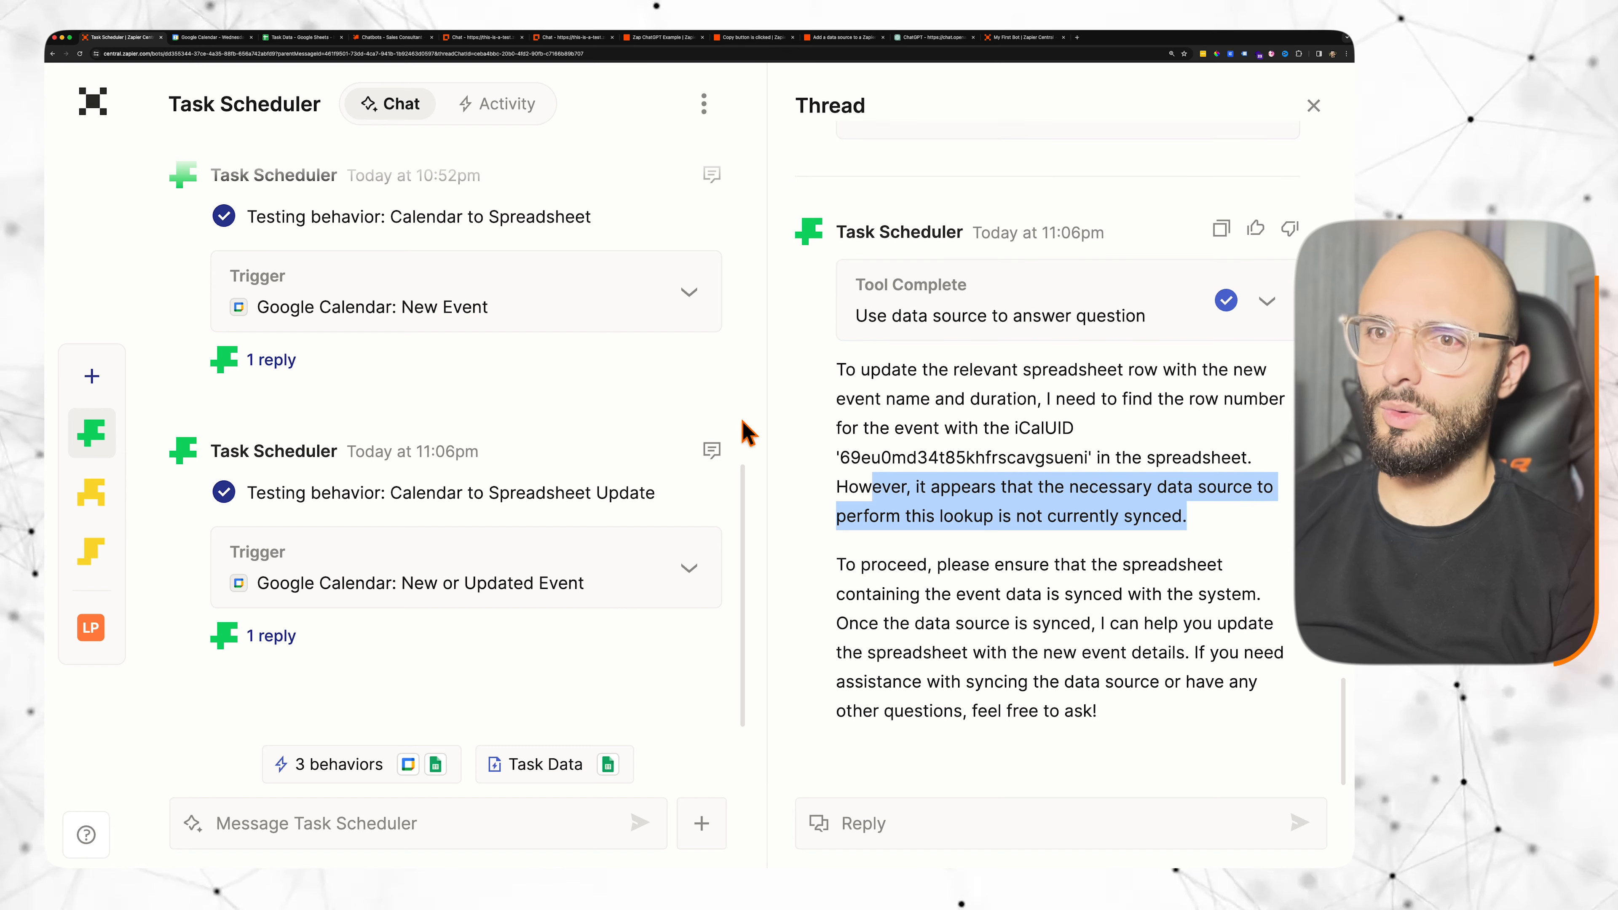
pyautogui.scroll(10, 1161, 278)
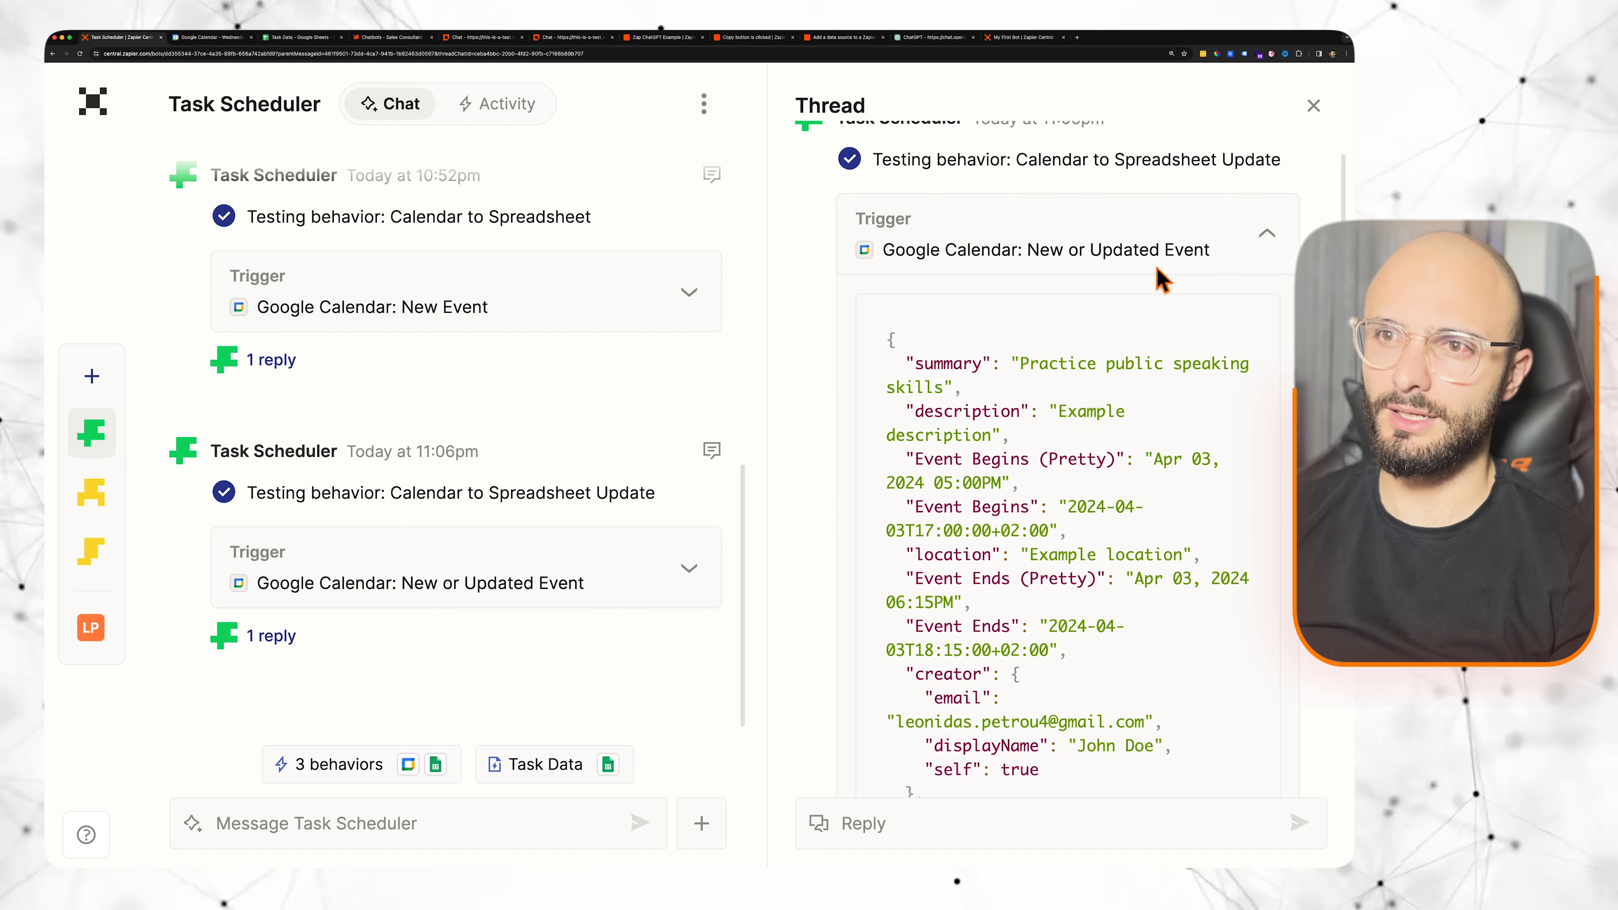
pyautogui.scroll(-3, 1210, 322)
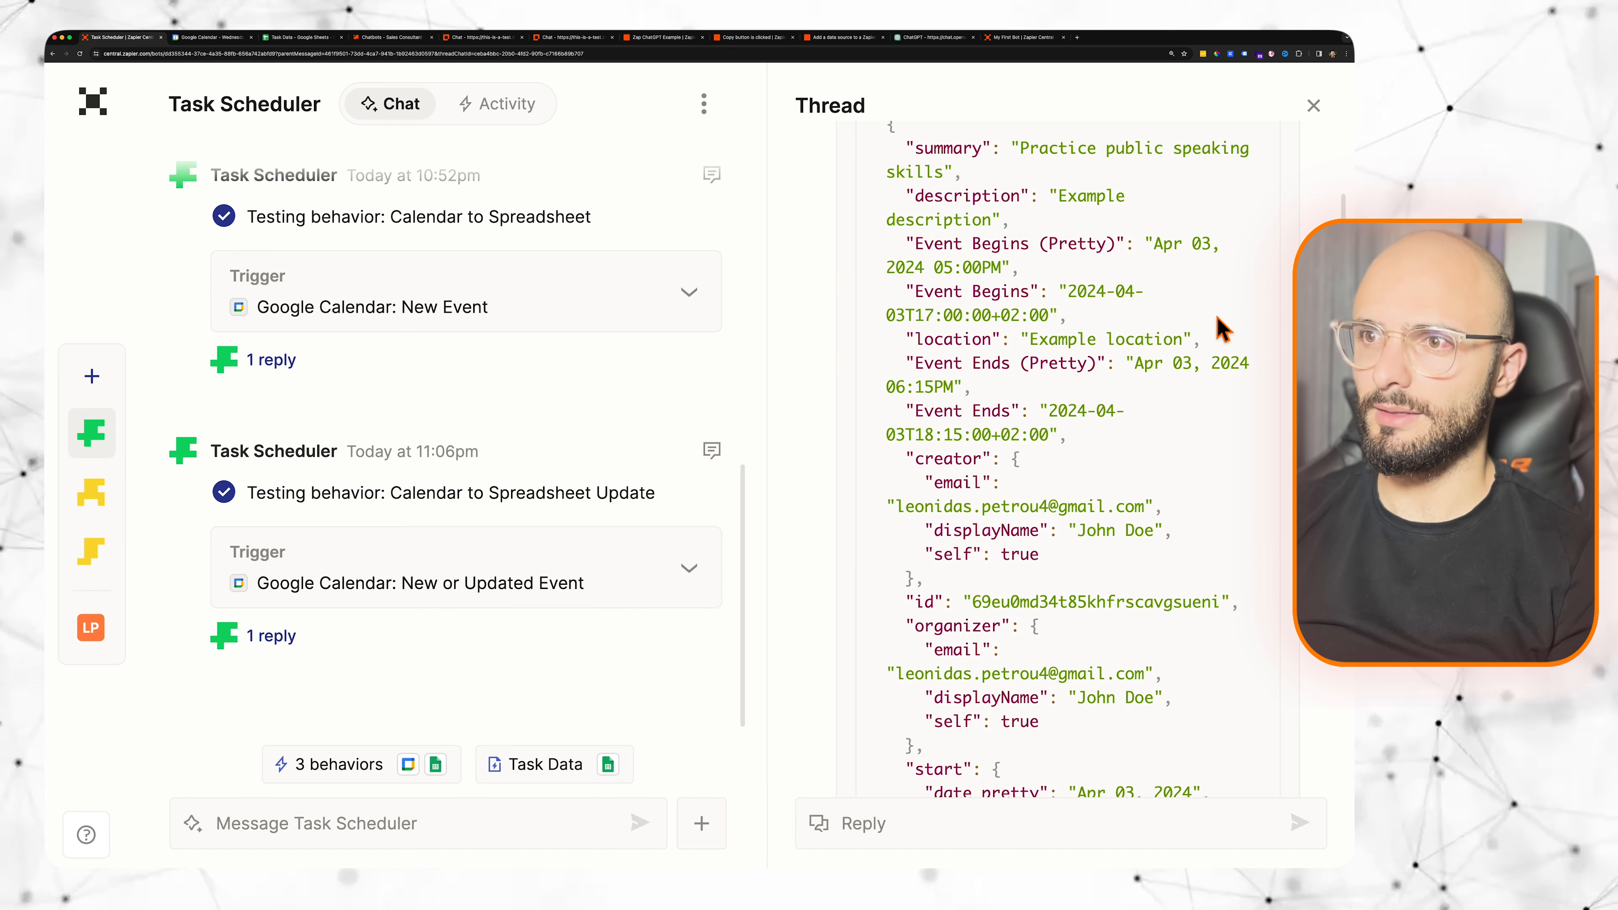
pyautogui.scroll(-10, 1220, 328)
pyautogui.click(1313, 106)
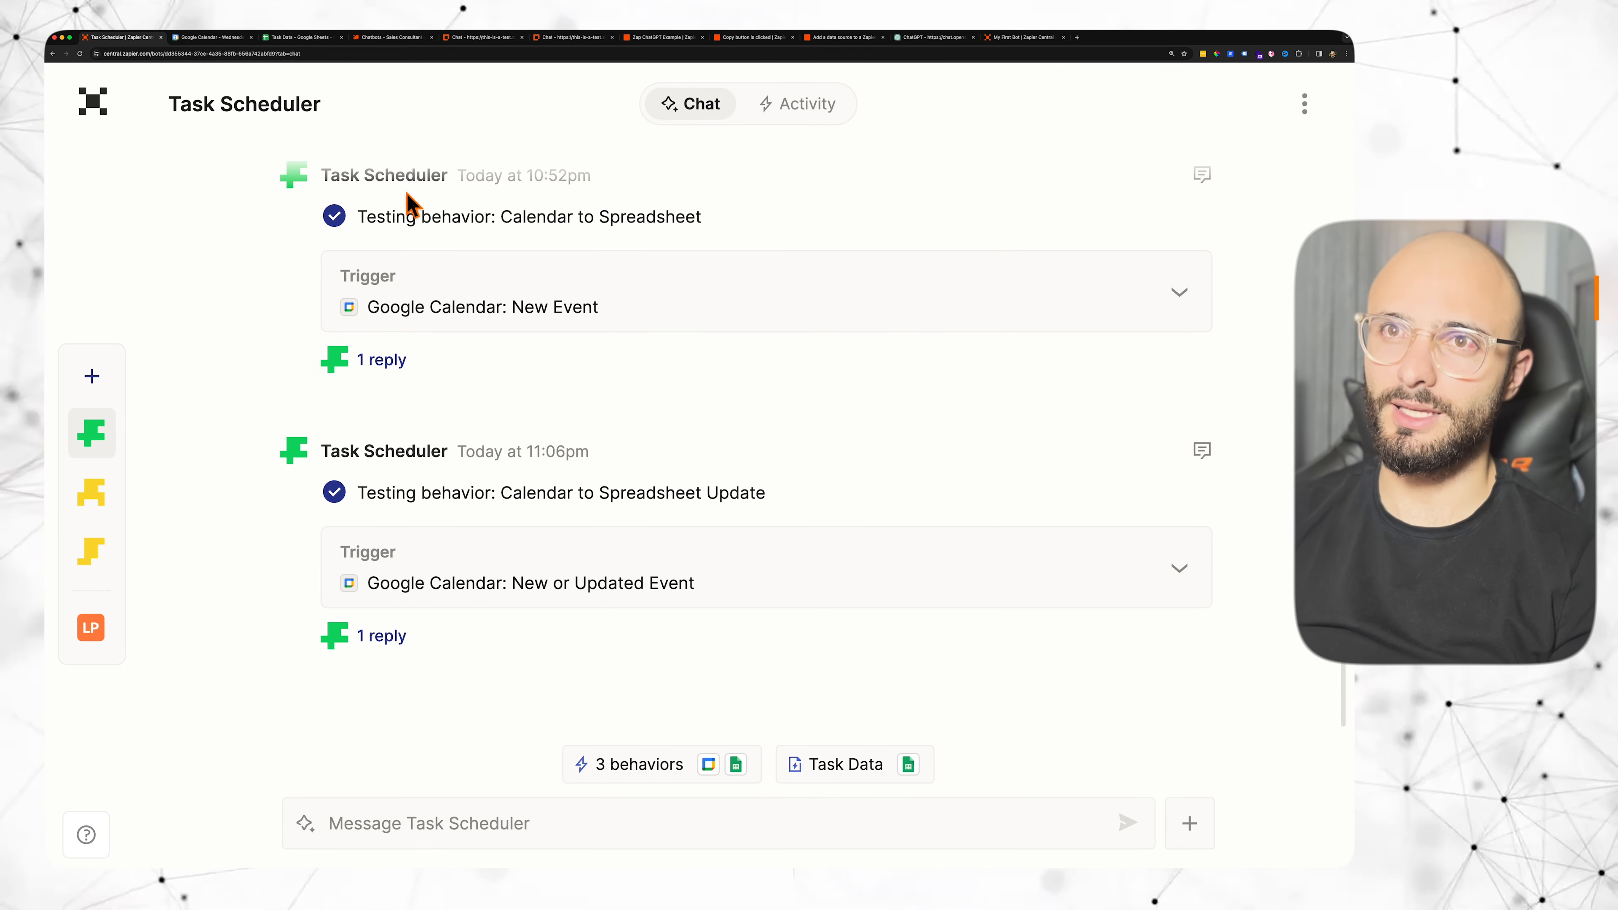
# Step: Switch to Google Calendar and save the Practice public speaking skills event on 3 April 2024 with an end time of 20:00
pyautogui.click(300, 37)
pyautogui.click(629, 666)
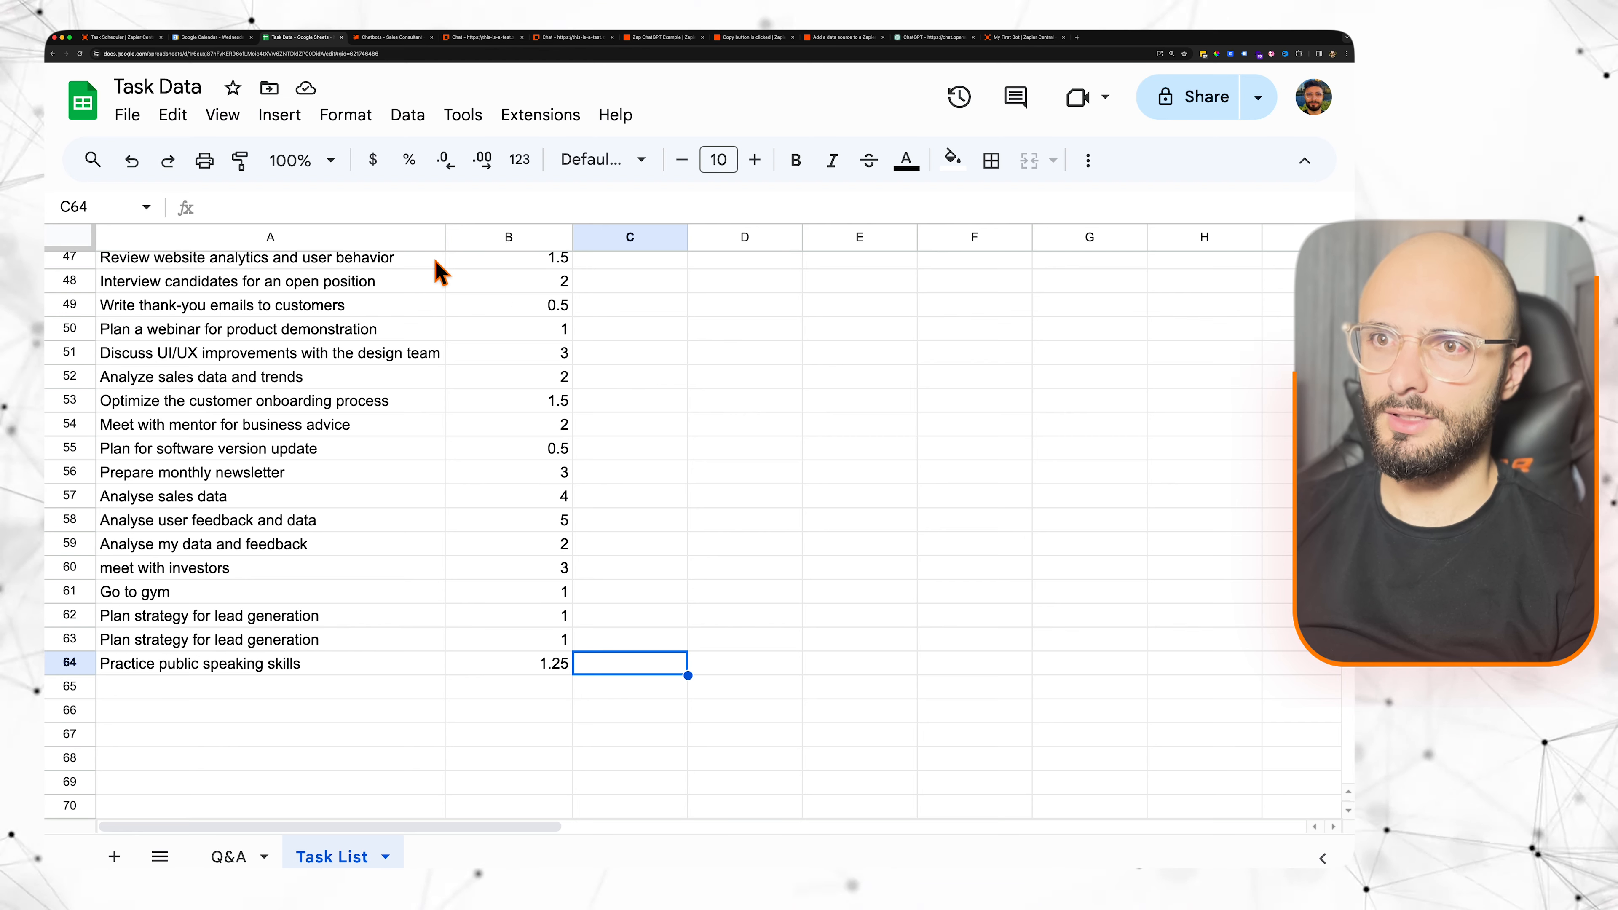
pyautogui.click(216, 38)
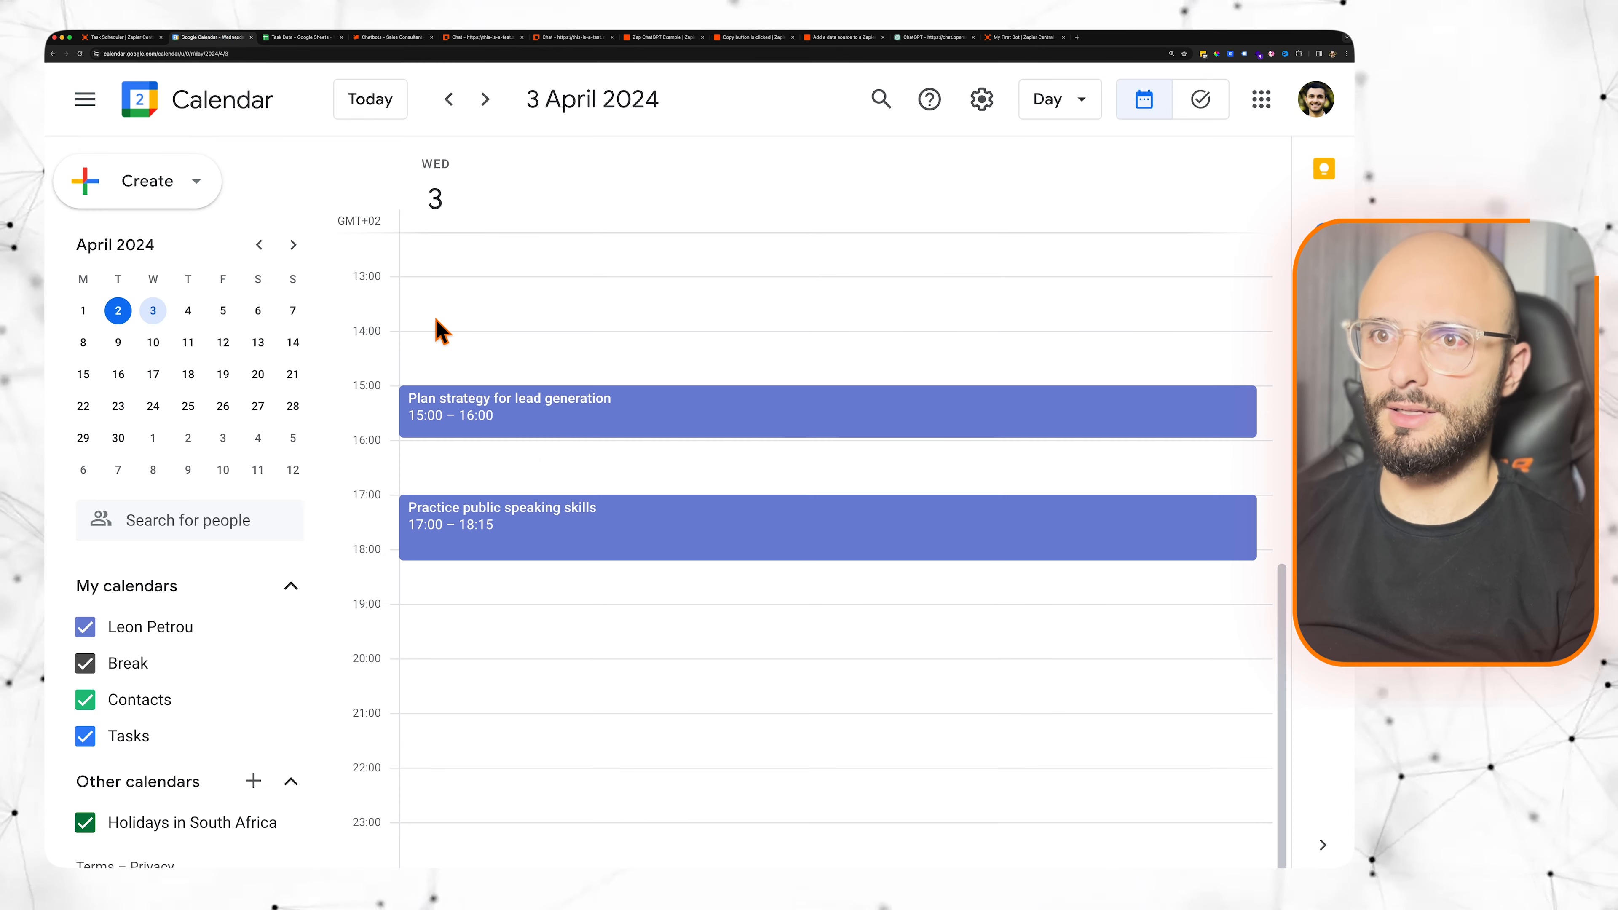
pyautogui.click(602, 546)
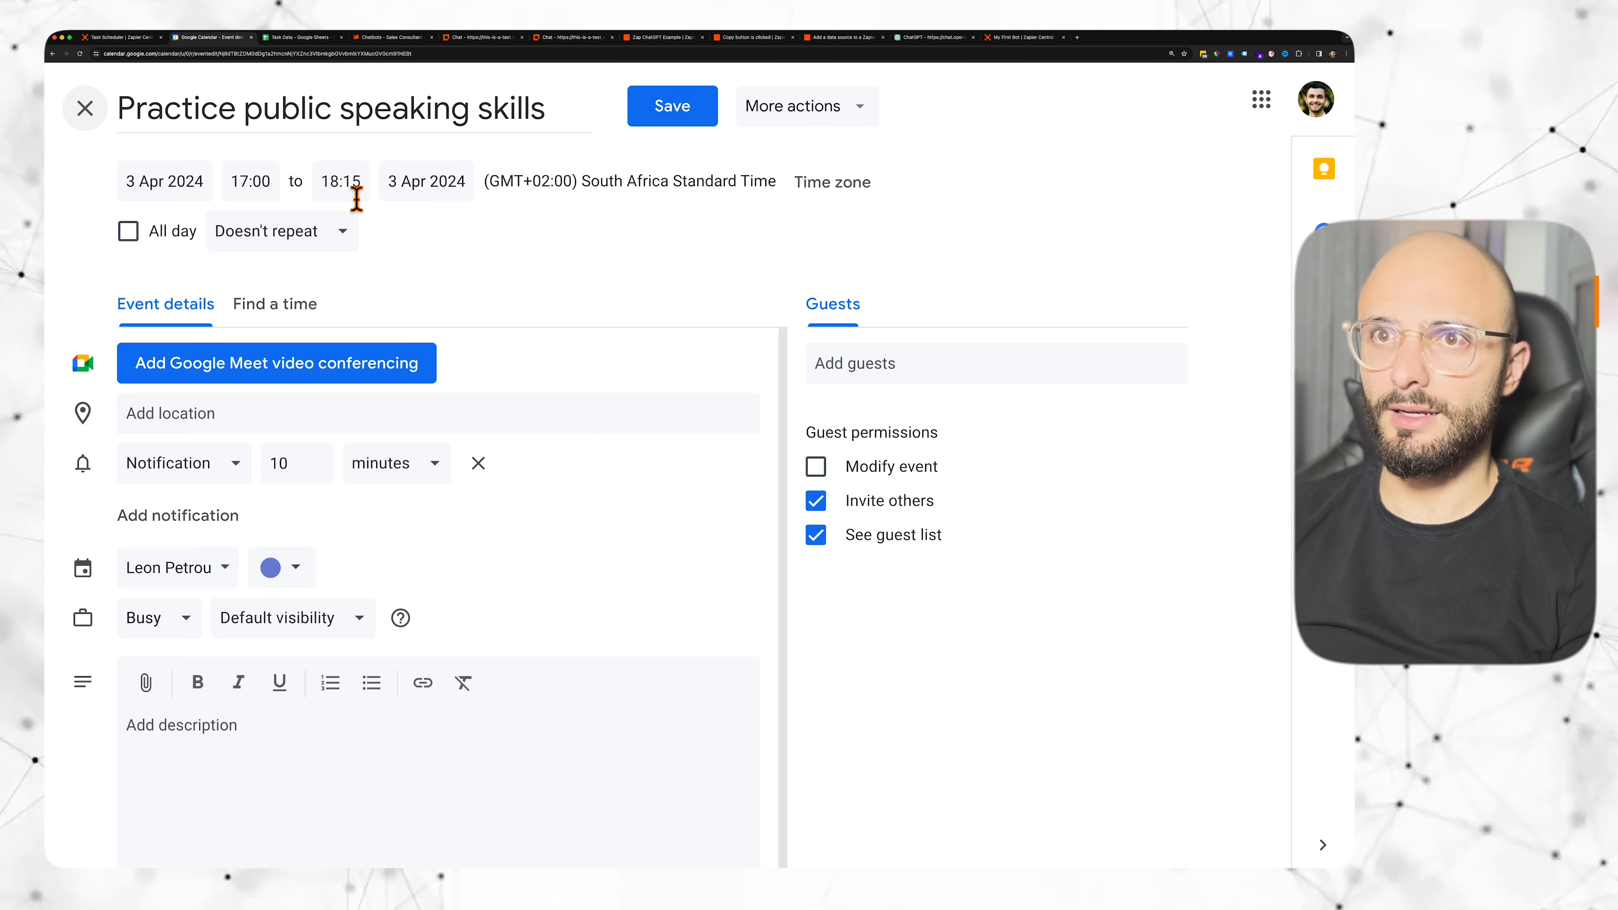
pyautogui.click(356, 198)
pyautogui.scroll(-3, 412, 388)
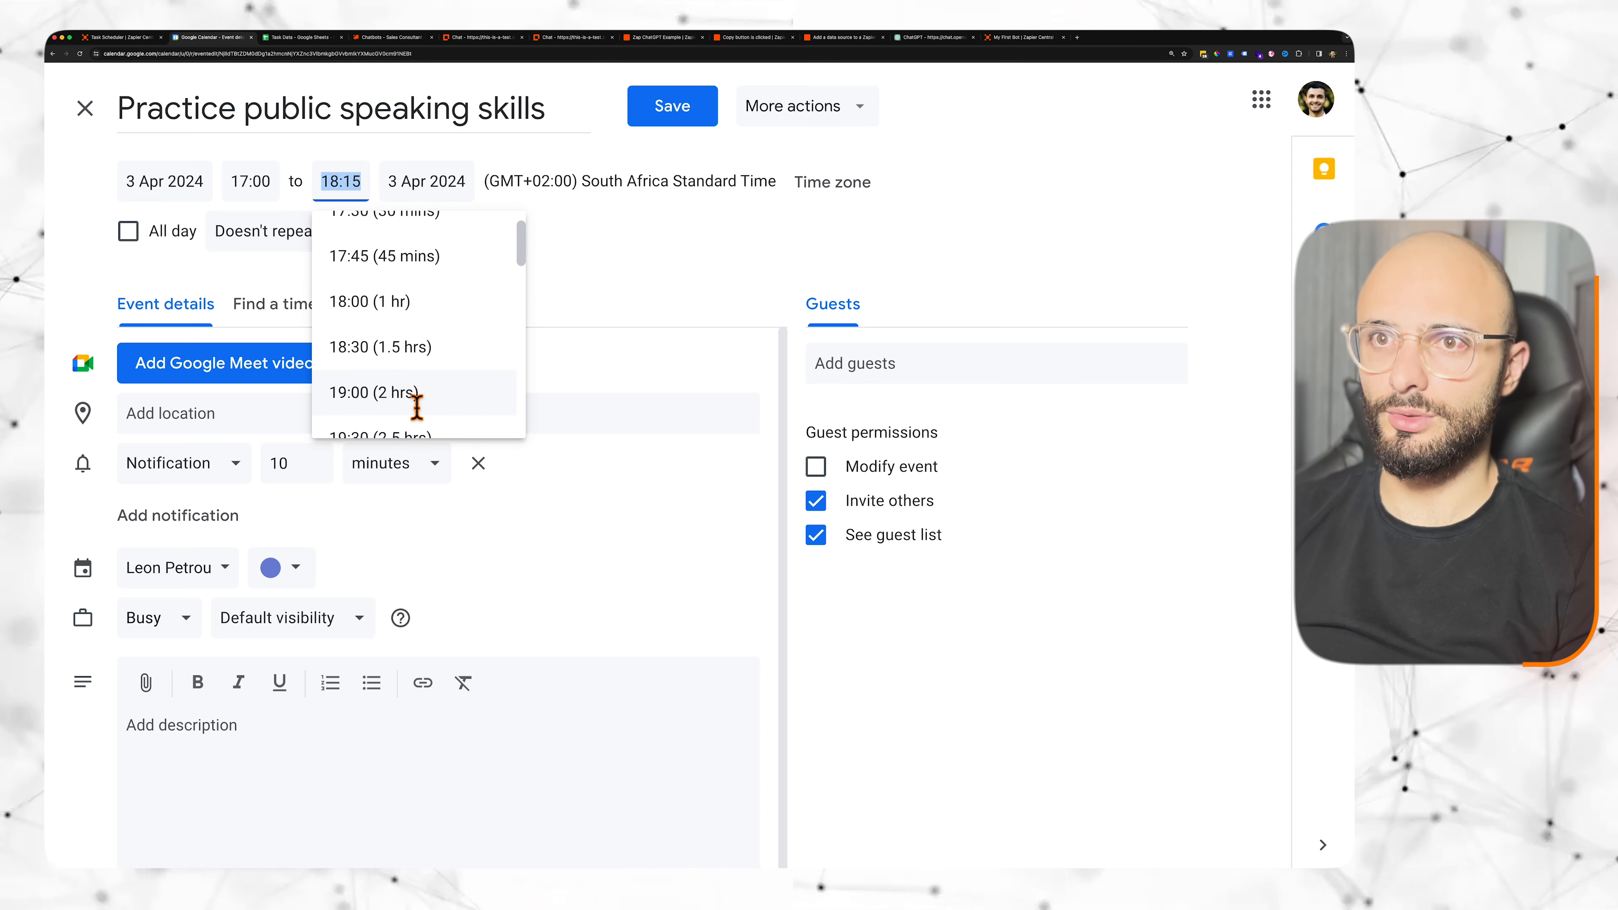
pyautogui.click(413, 394)
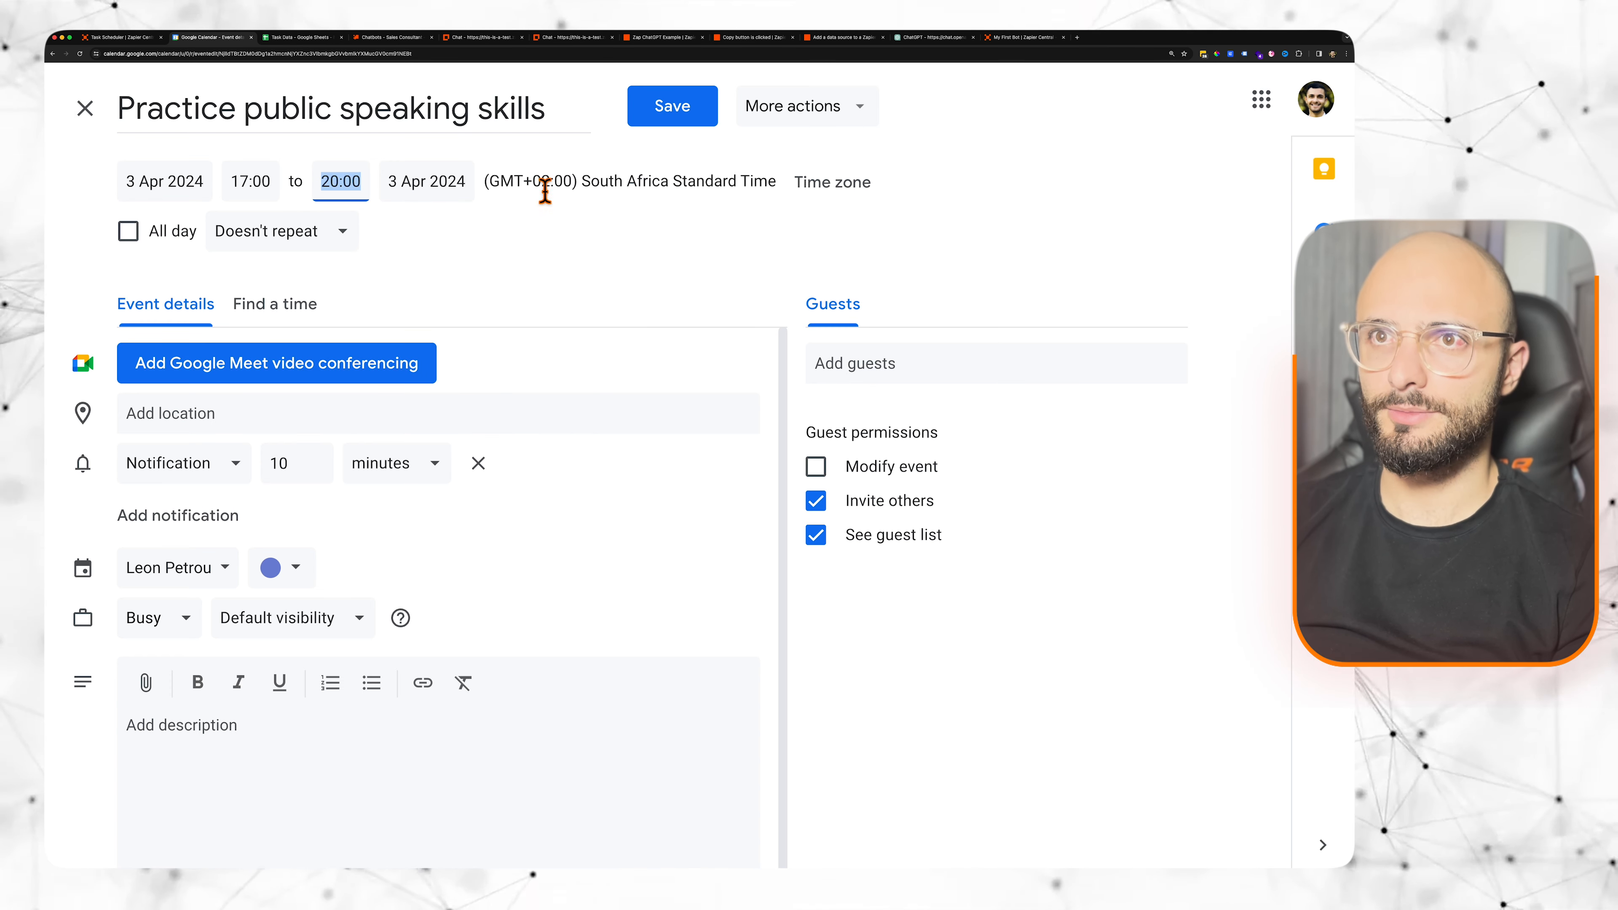
pyautogui.click(697, 123)
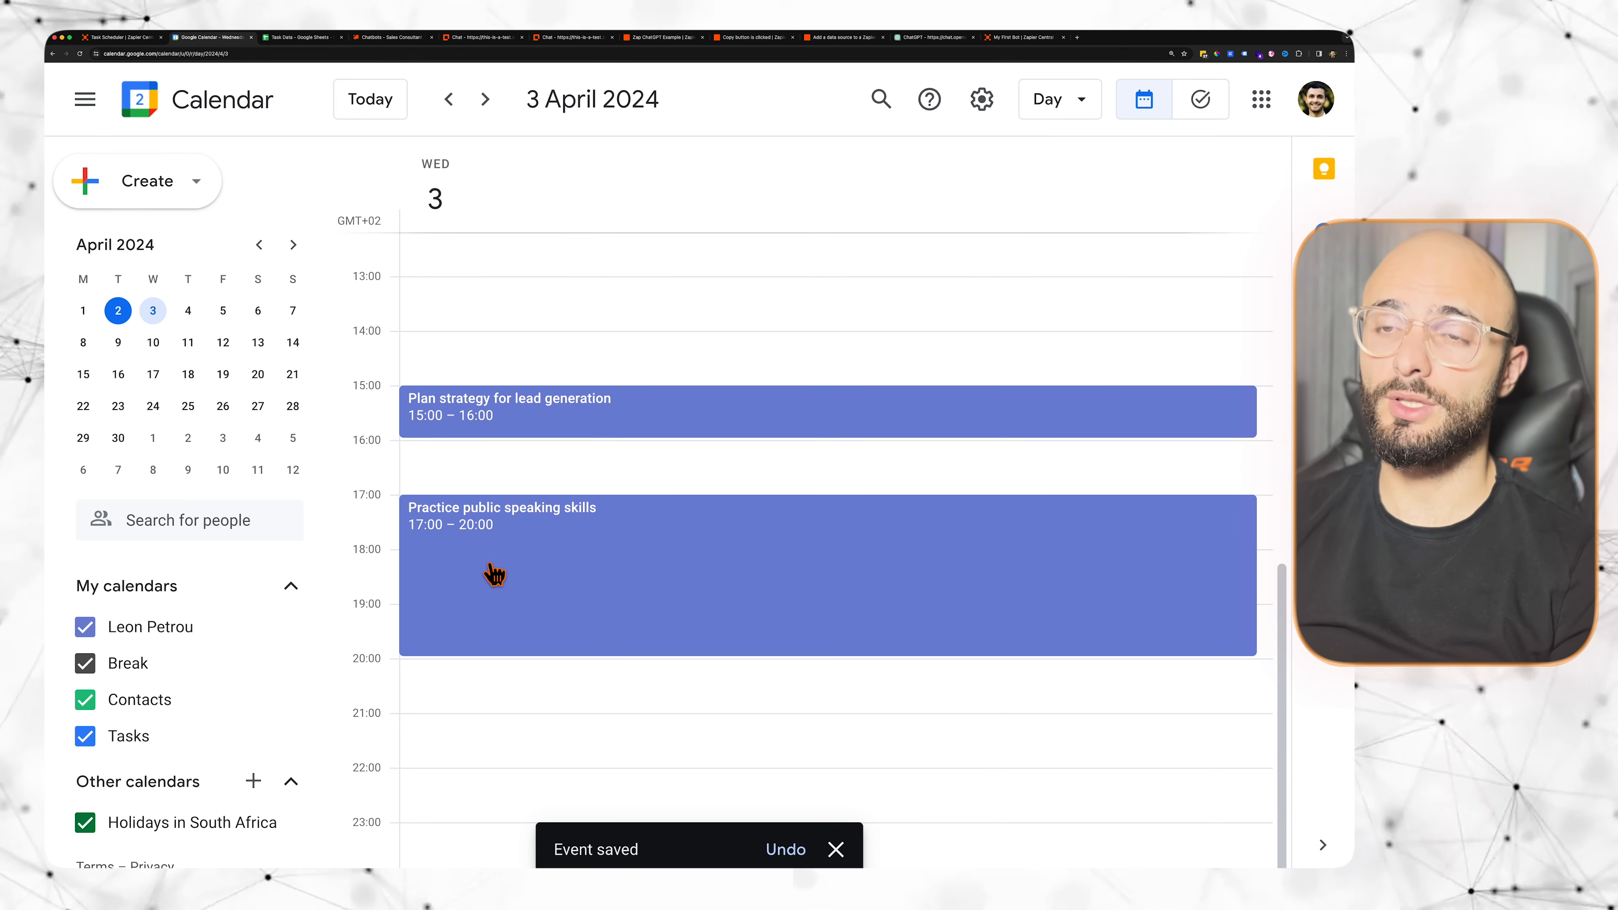
# Step: Return to Zapier Central and examine the event data of the in-progress Calendar to Spreadsheet Update run in the bot's activity
pyautogui.click(299, 37)
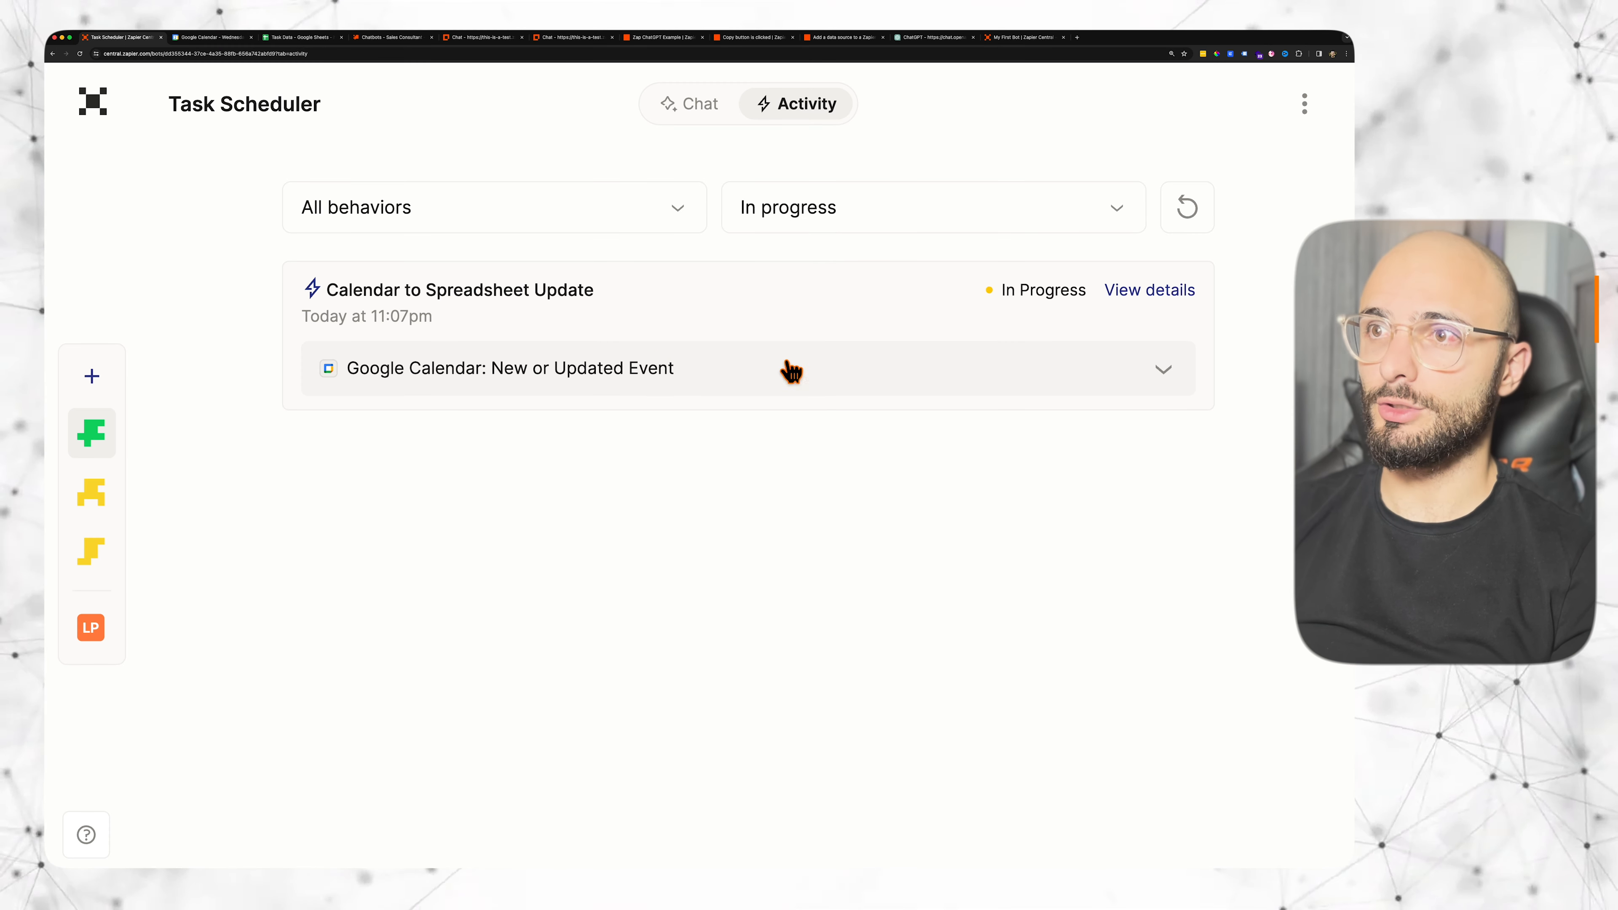
pyautogui.click(1144, 397)
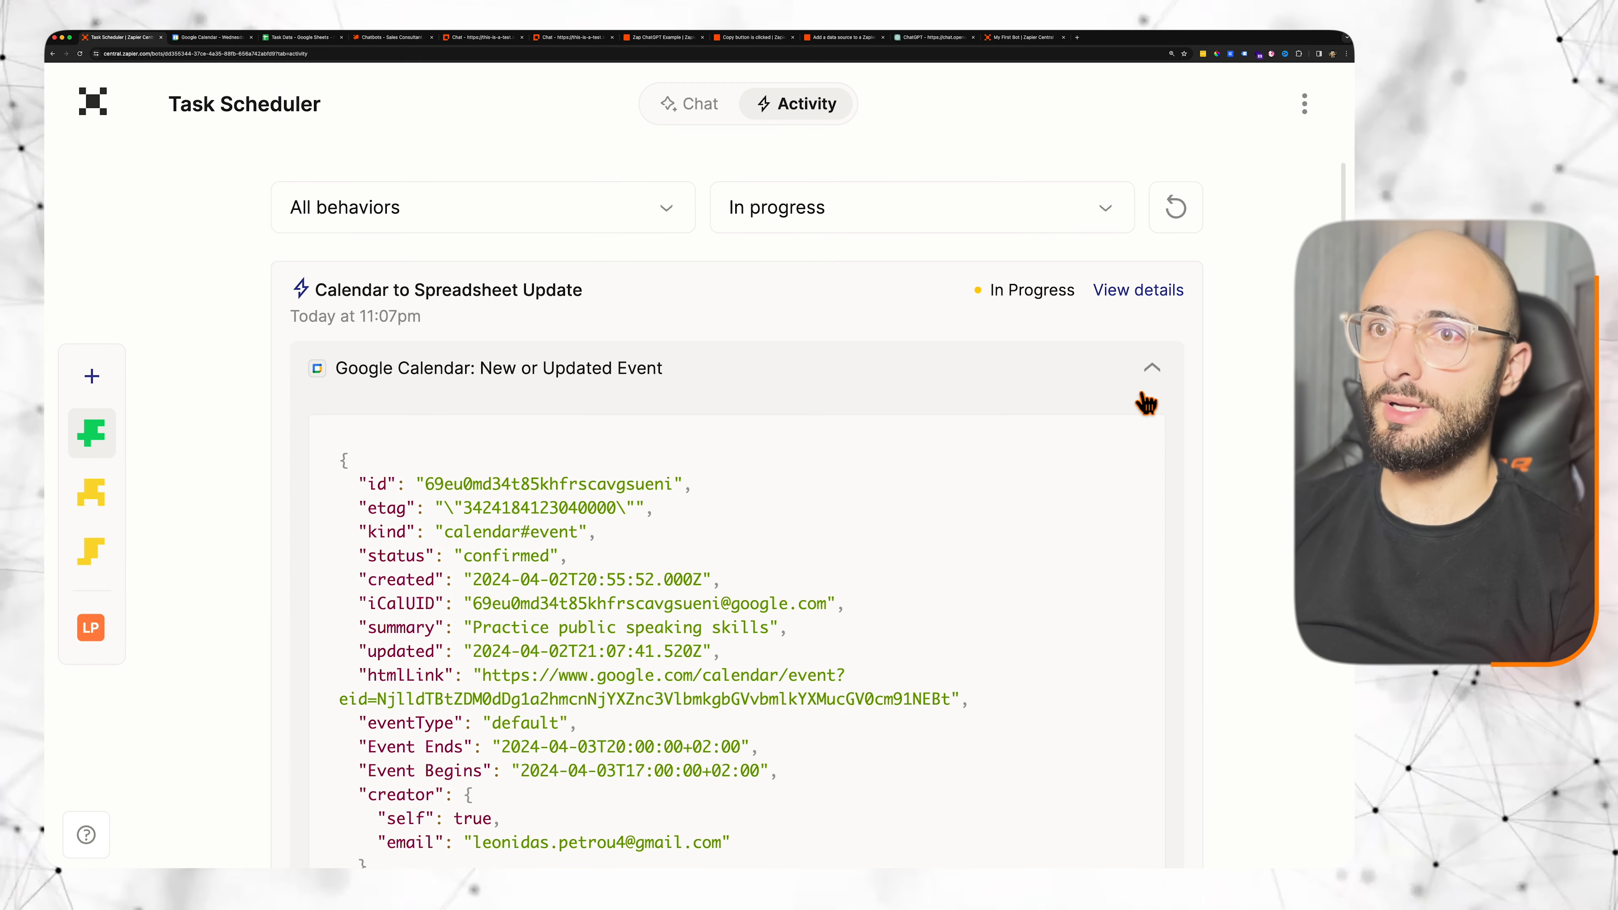
pyautogui.scroll(-10, 615, 485)
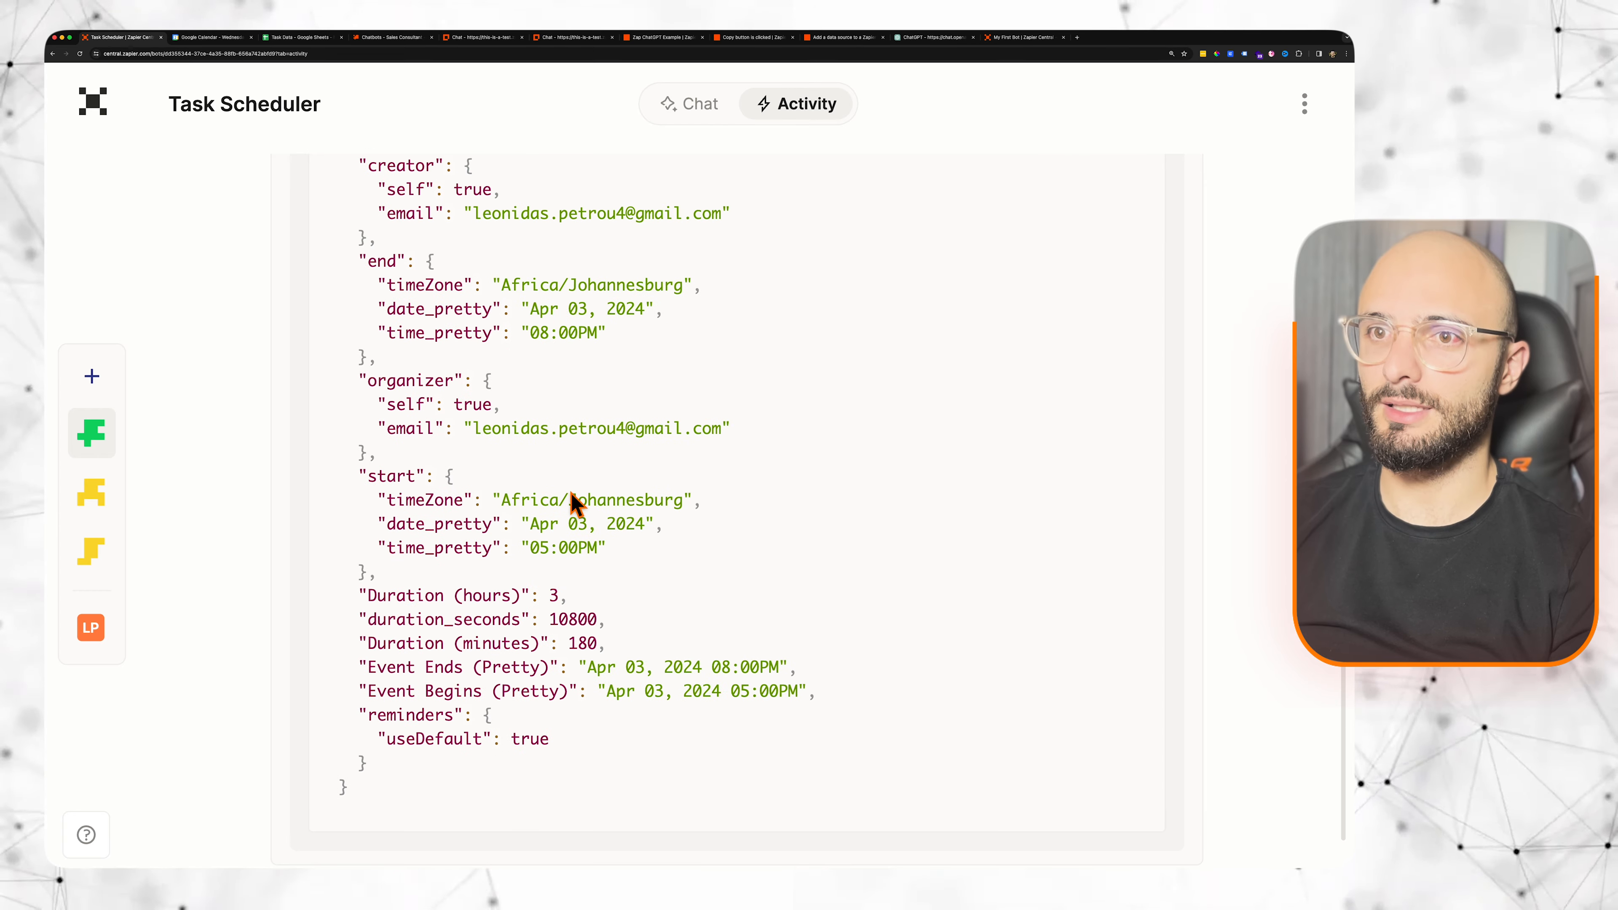
pyautogui.scroll(5, 569, 489)
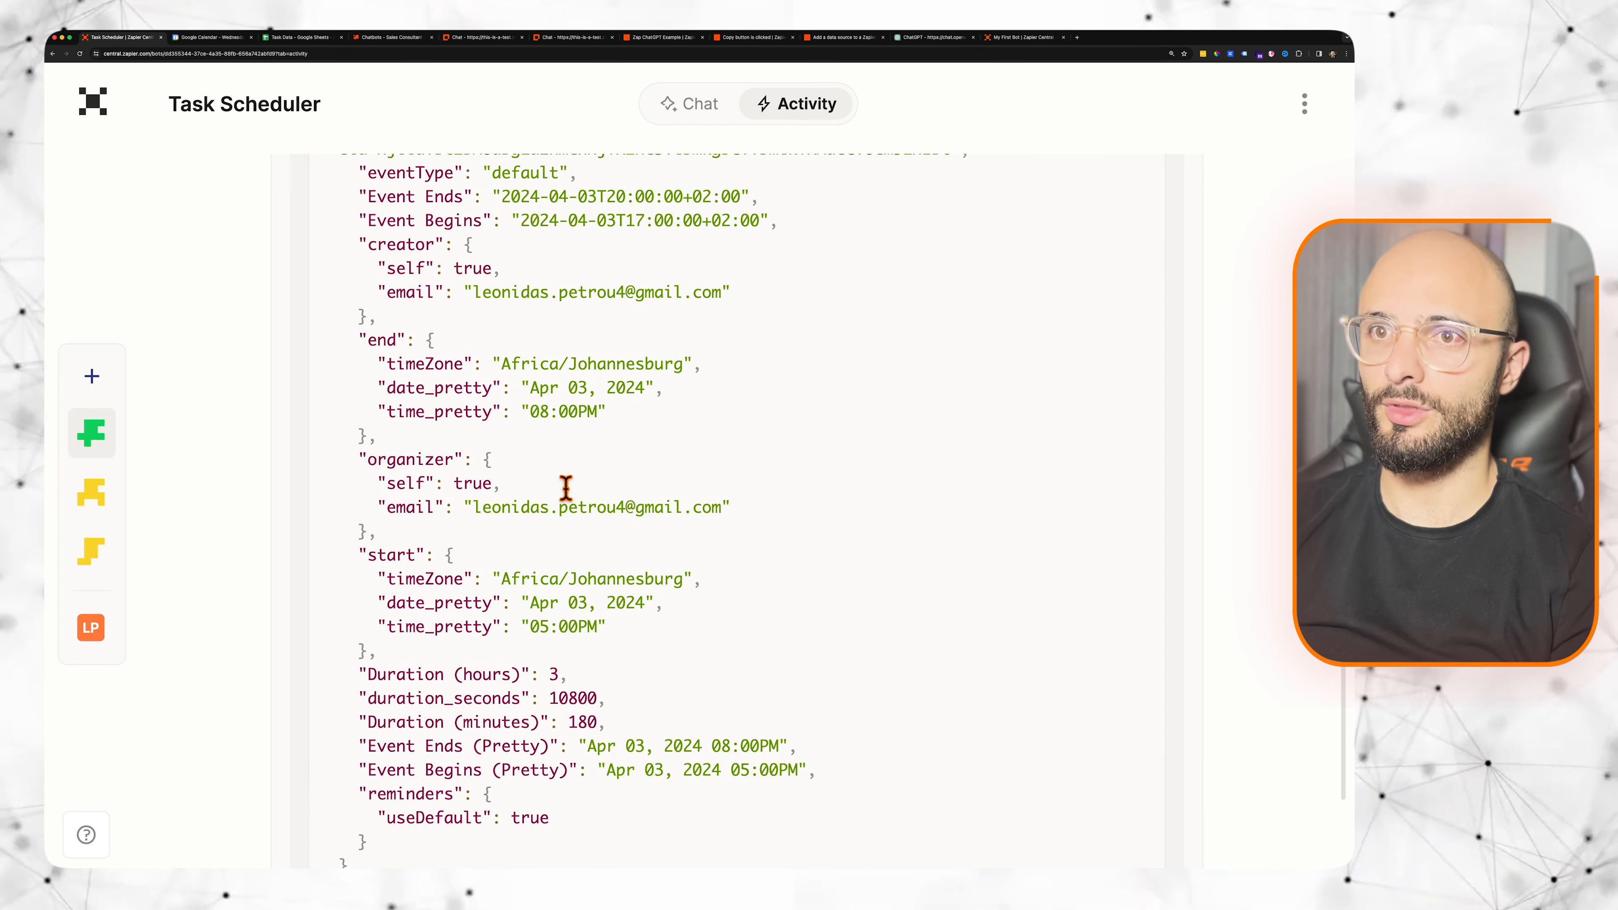
pyautogui.scroll(4, 566, 488)
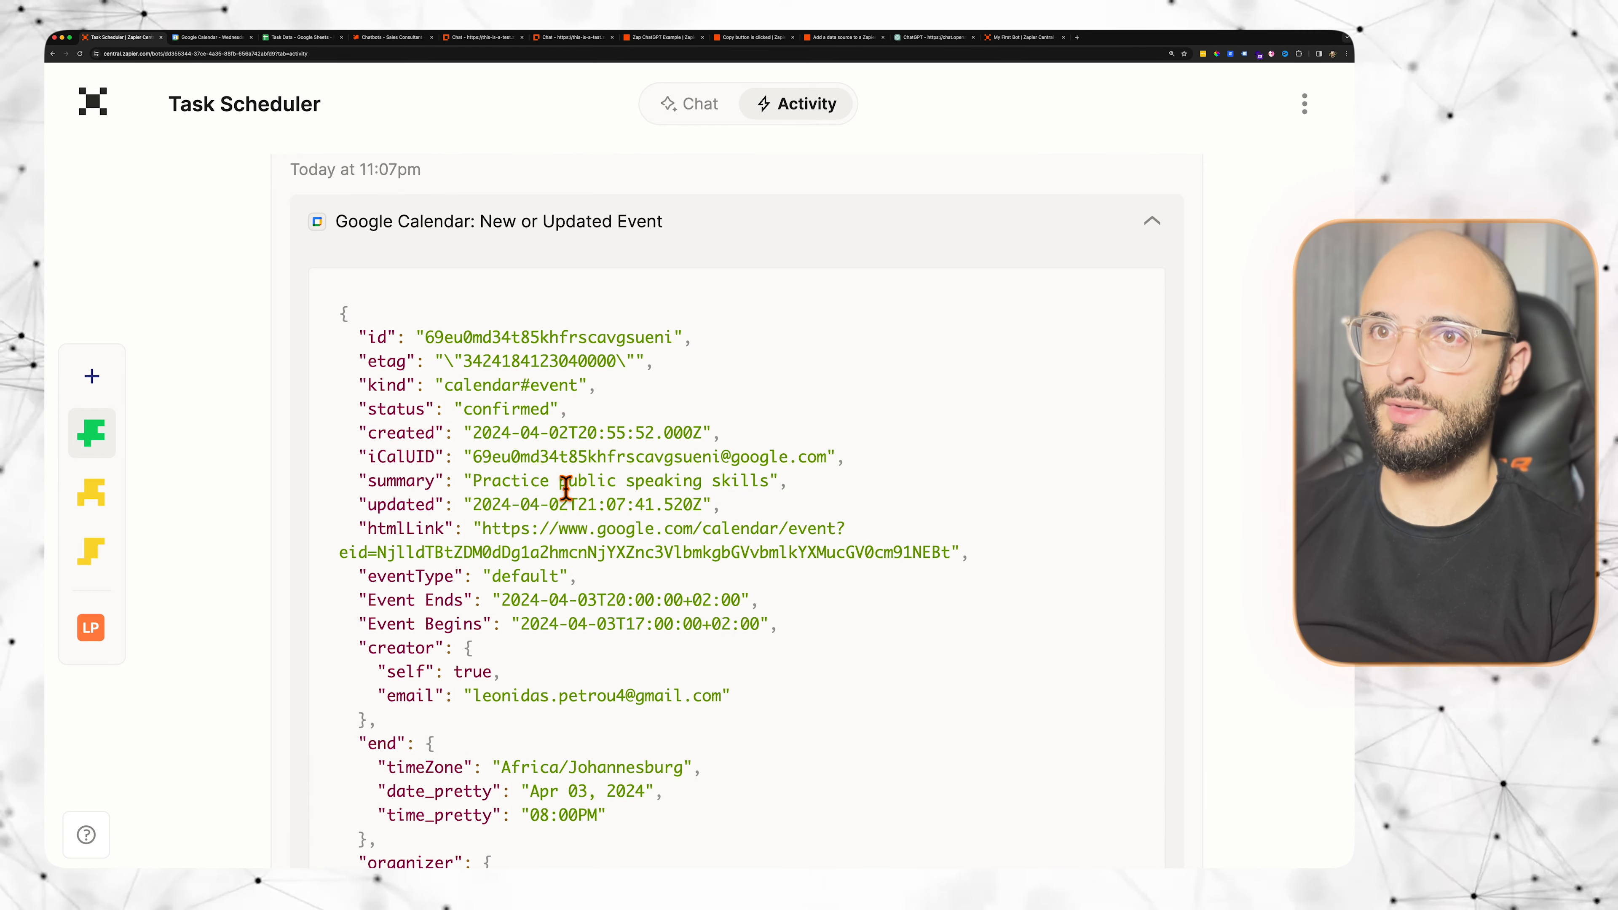
pyautogui.scroll(-9, 565, 488)
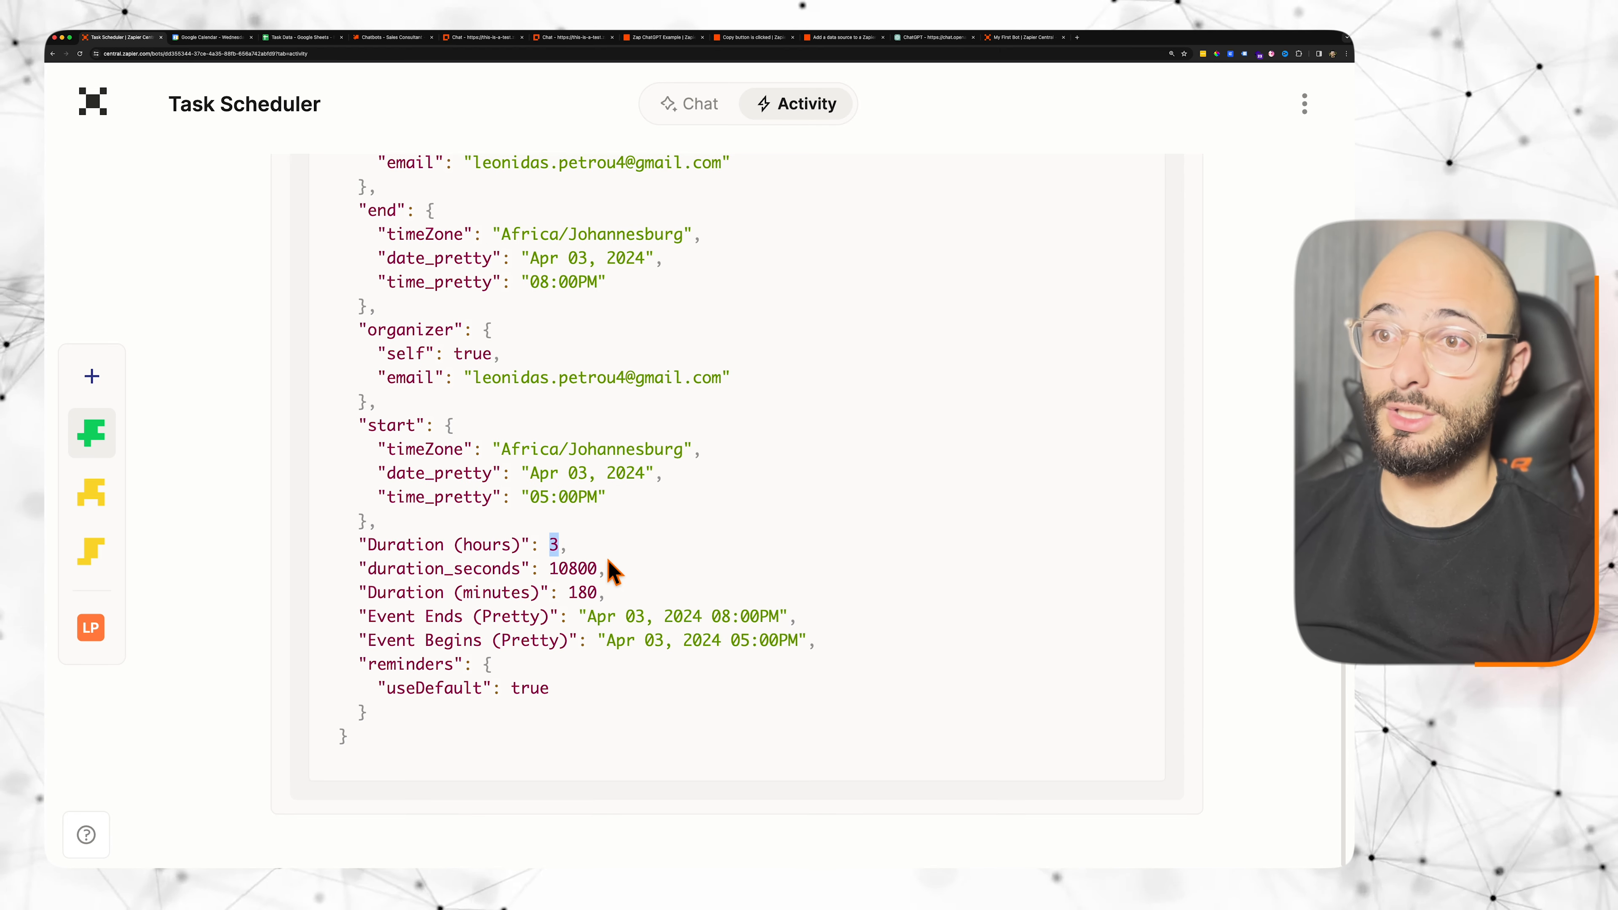
pyautogui.scroll(13, 628, 561)
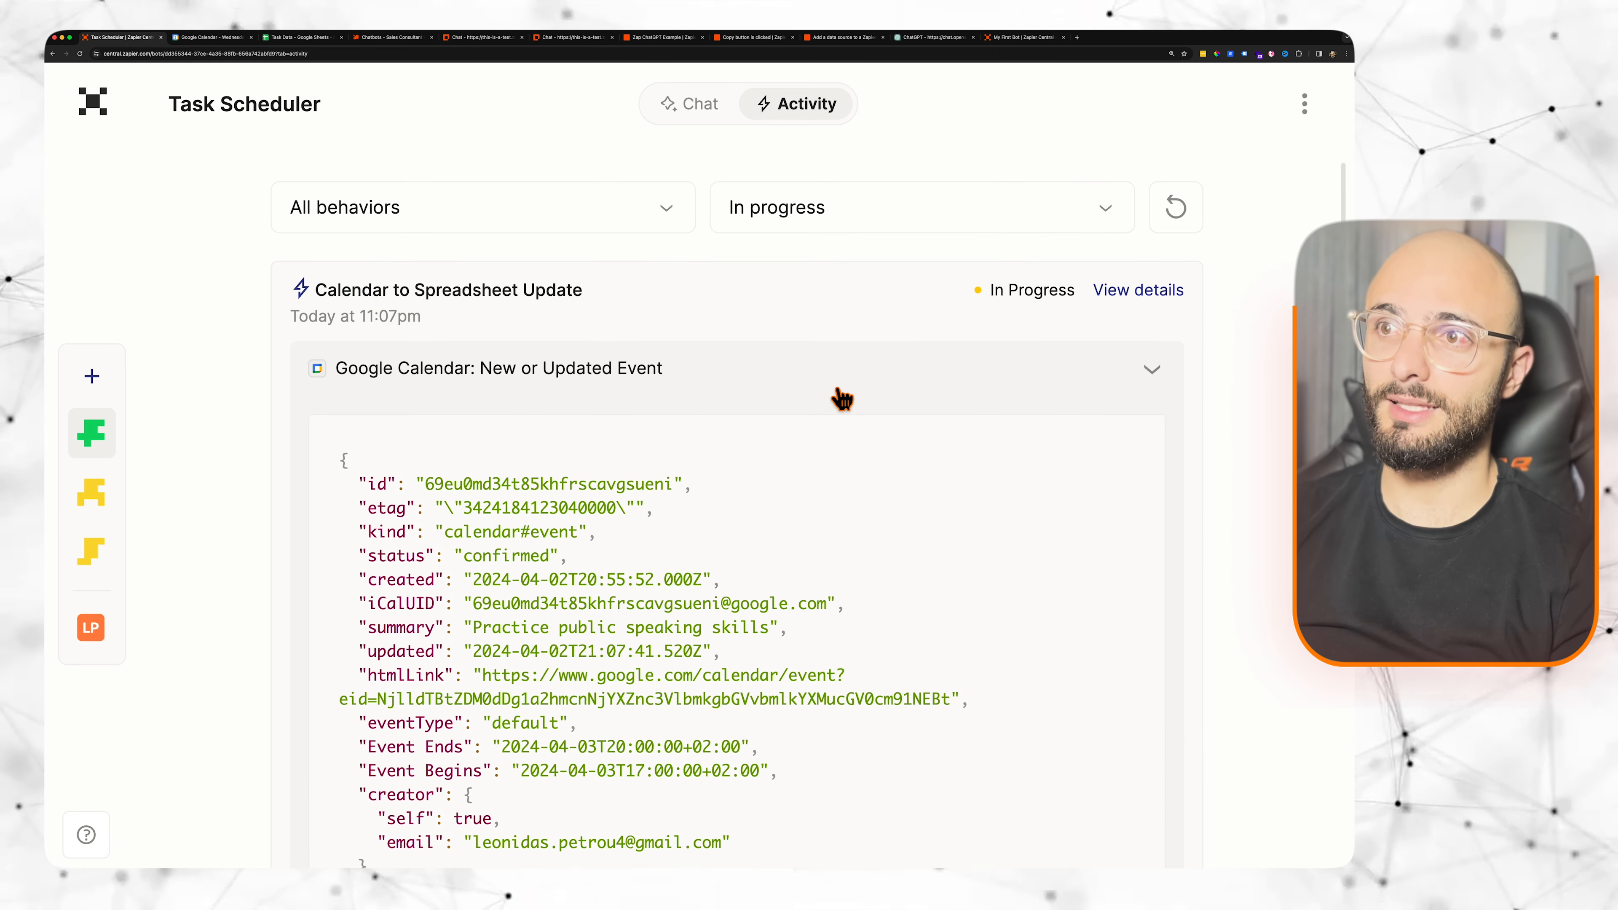
pyautogui.click(840, 395)
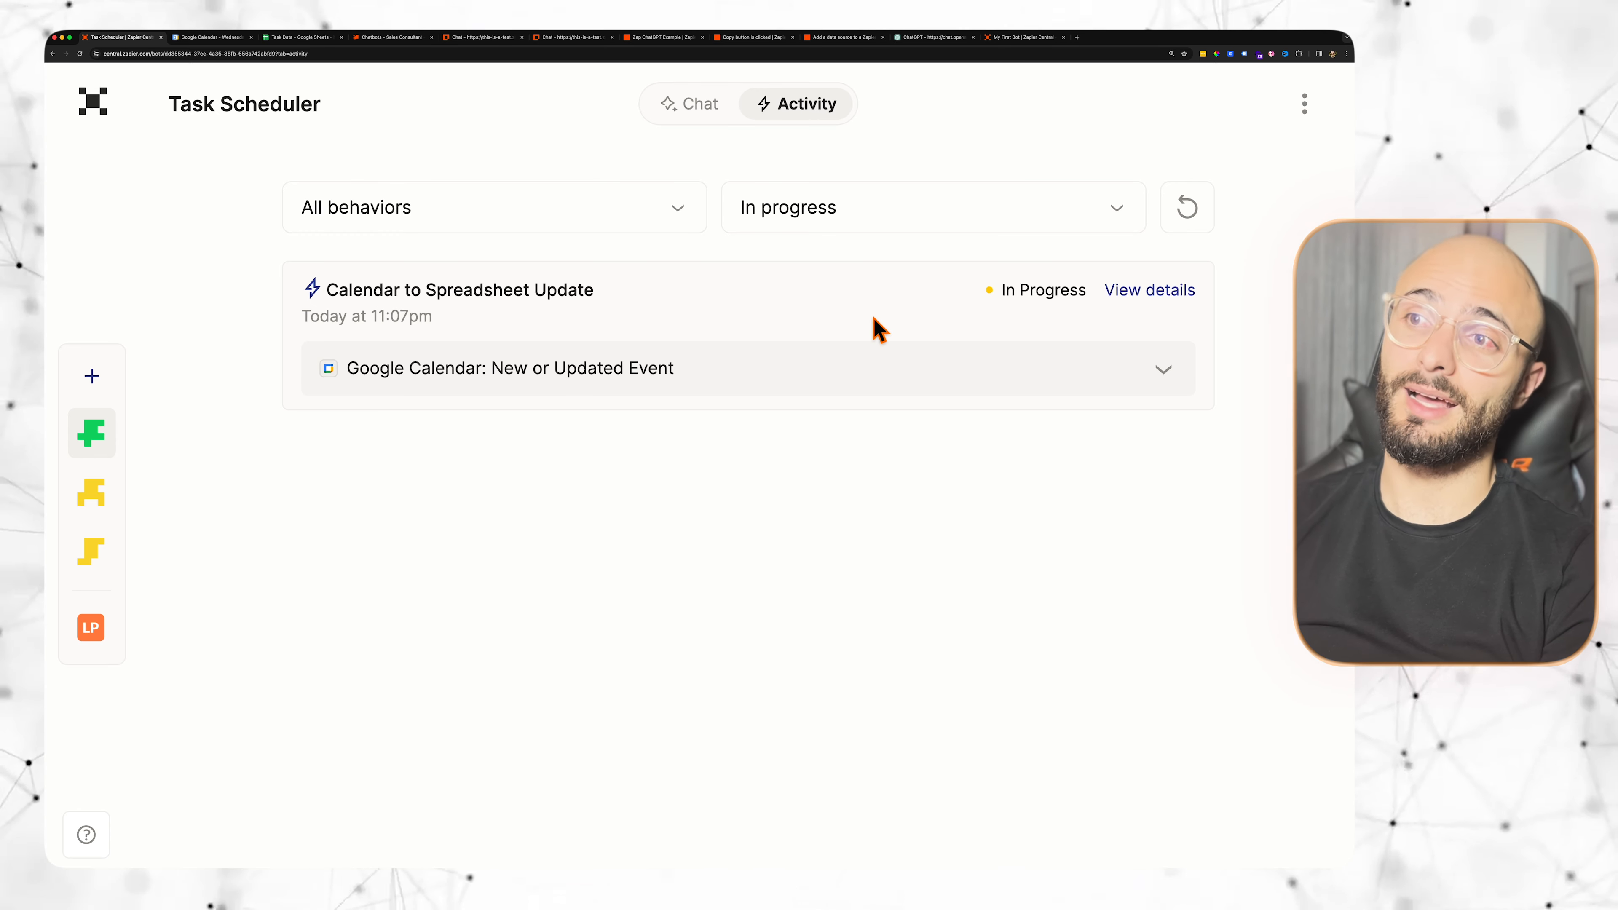
# Step: Refresh the activity, filter it to Success, and inspect the duration and summary in the latest Calendar to Spreadsheet Update run
pyautogui.click(1203, 223)
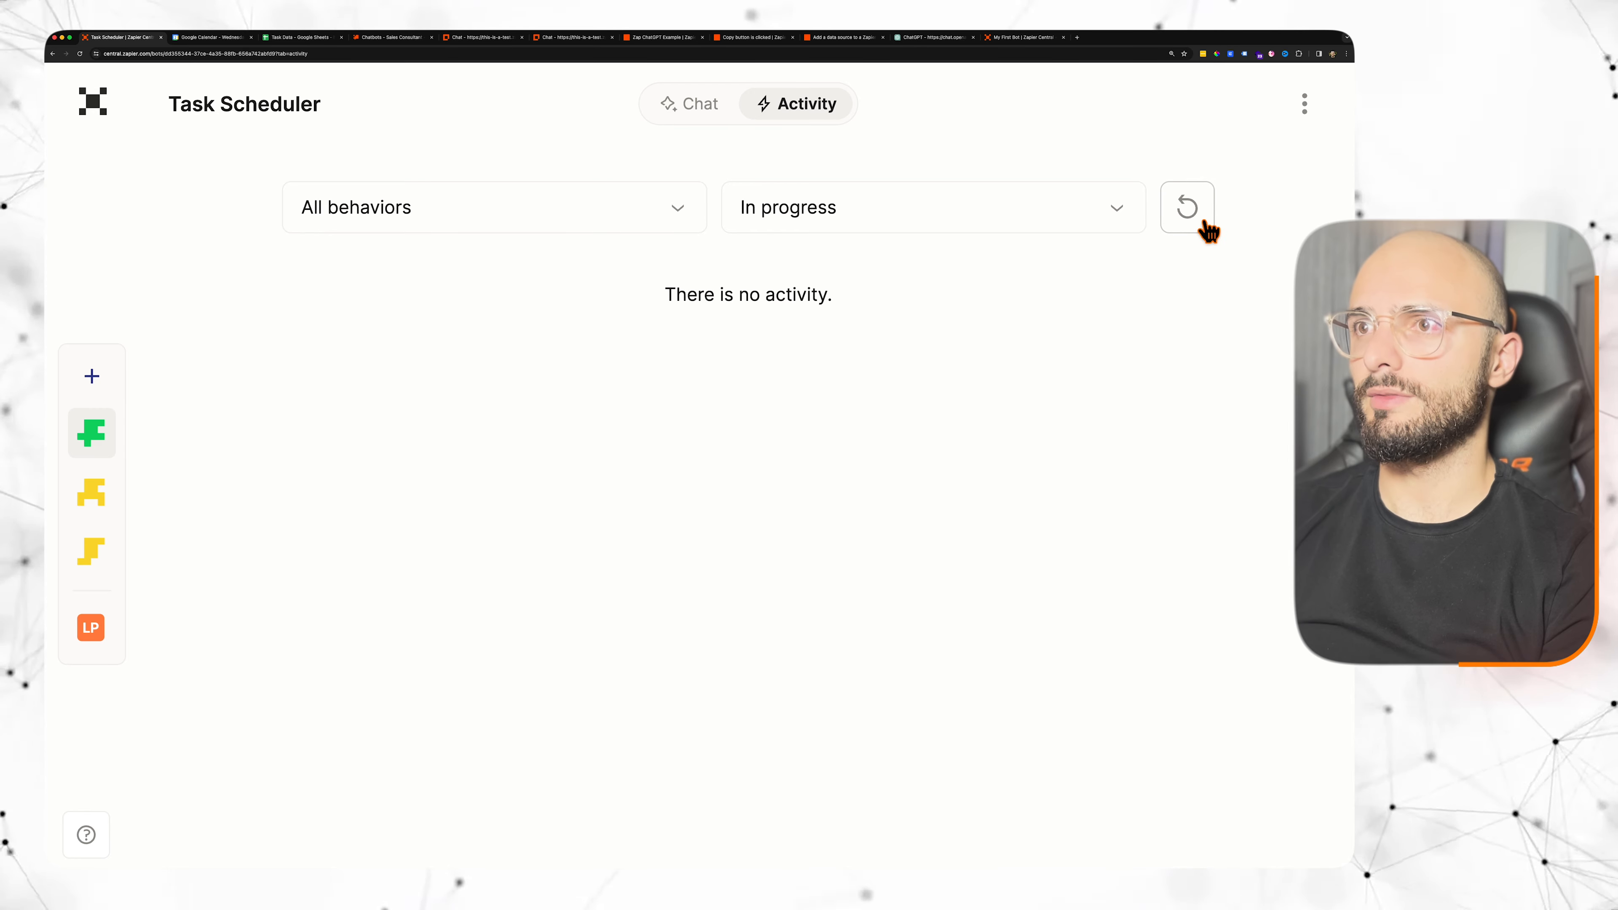
pyautogui.click(917, 217)
pyautogui.click(834, 384)
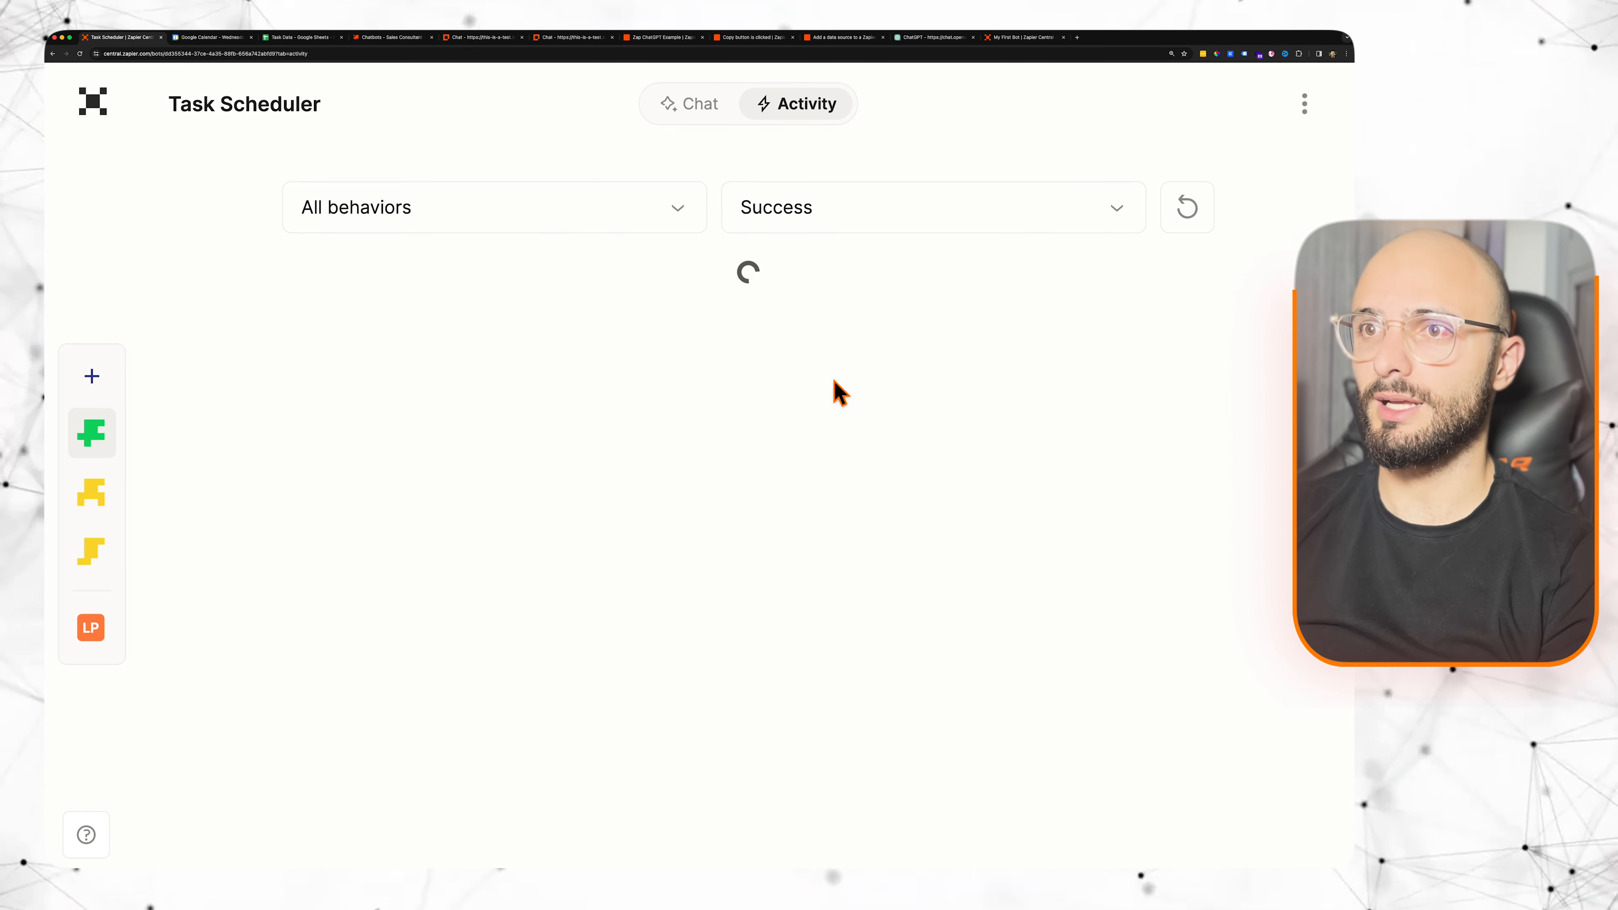
pyautogui.scroll(-1, 1030, 339)
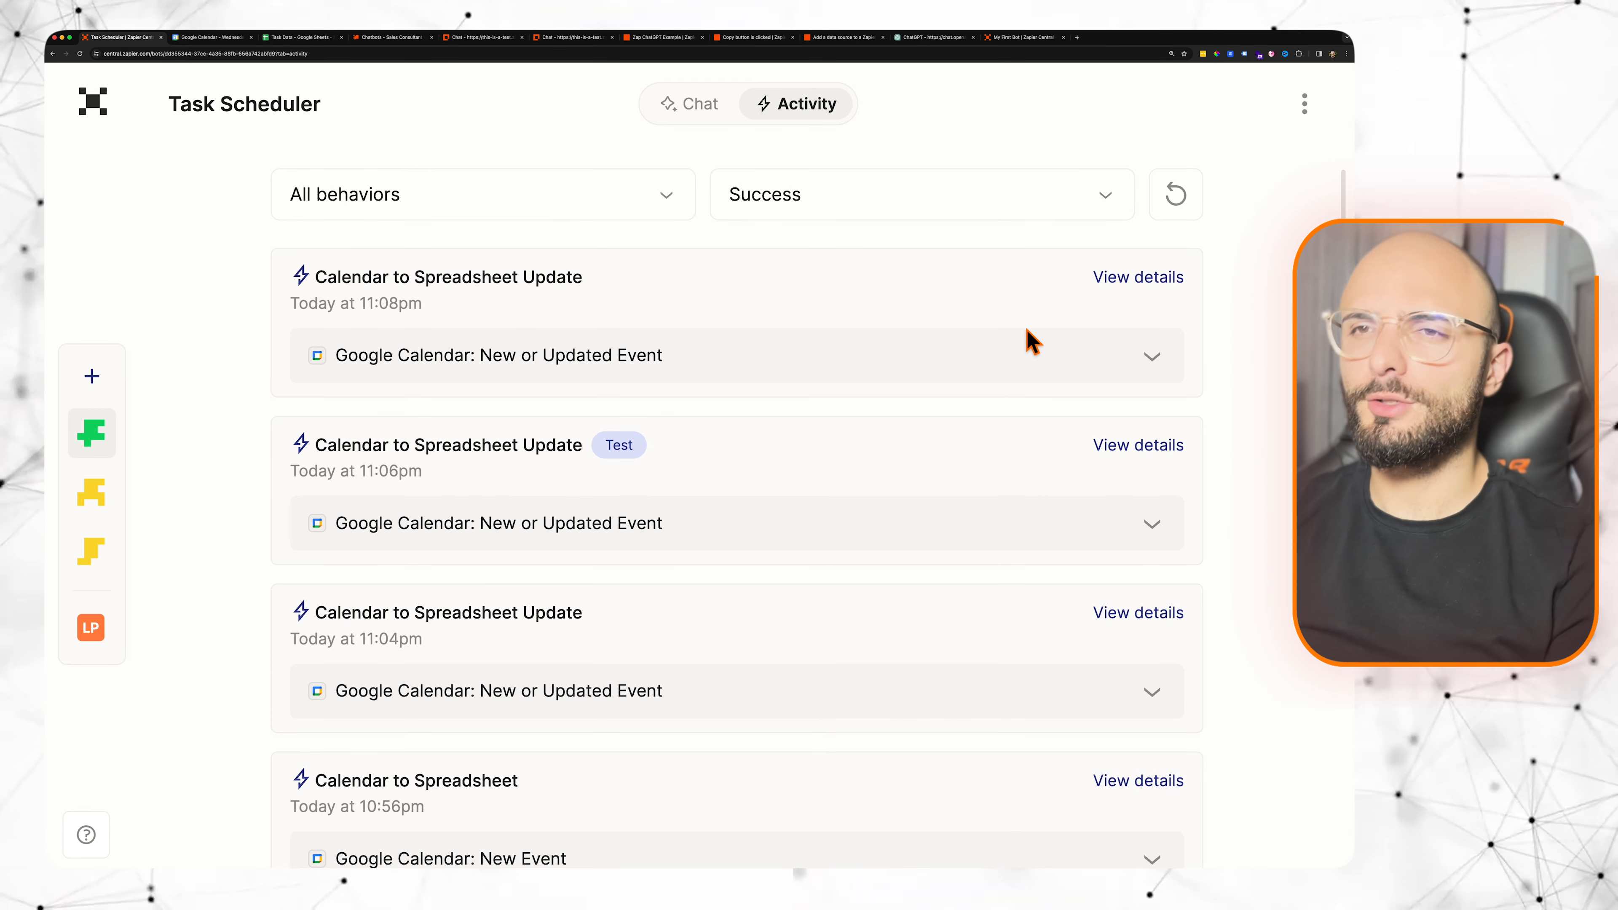
pyautogui.click(1151, 357)
pyautogui.scroll(-10, 621, 560)
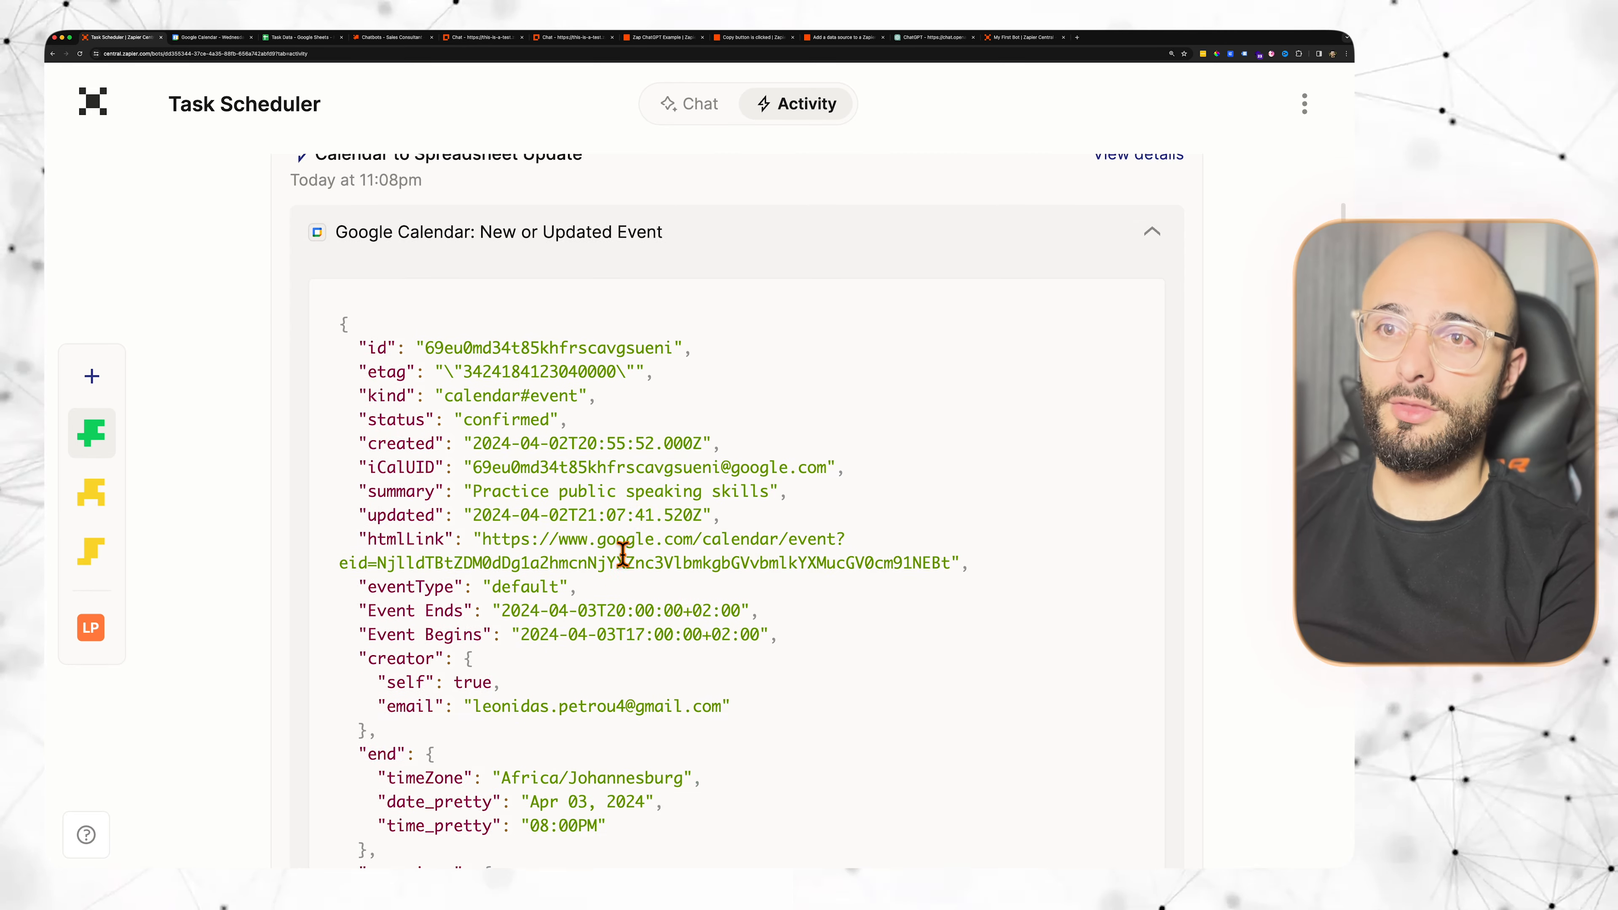
pyautogui.scroll(-4, 595, 546)
pyautogui.doubleClick(551, 552)
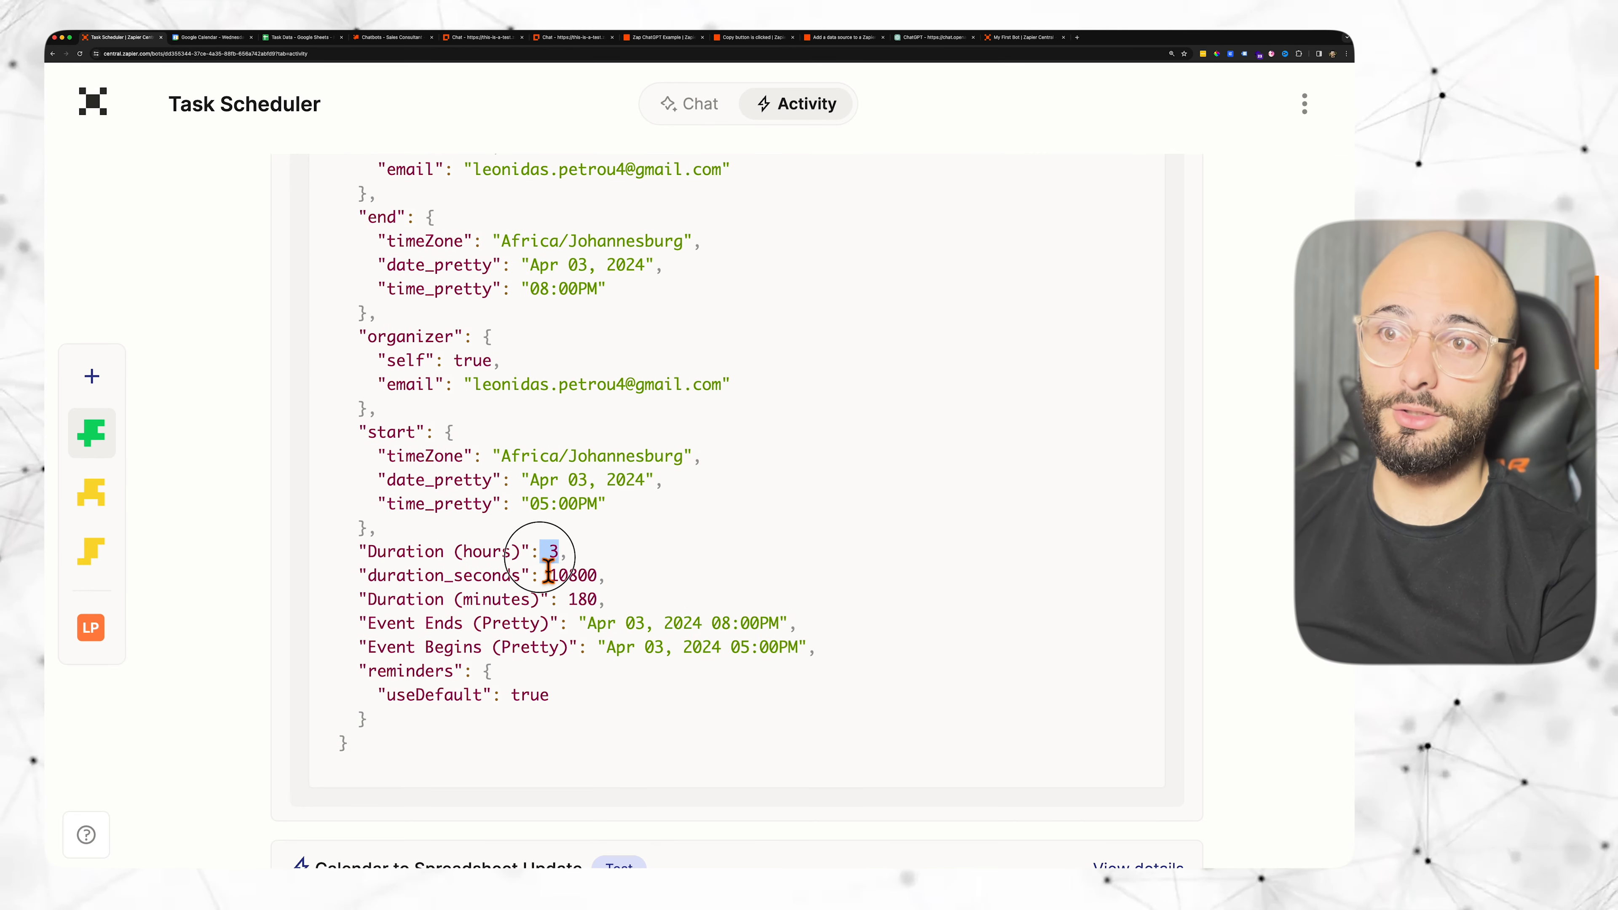
pyautogui.scroll(10, 584, 581)
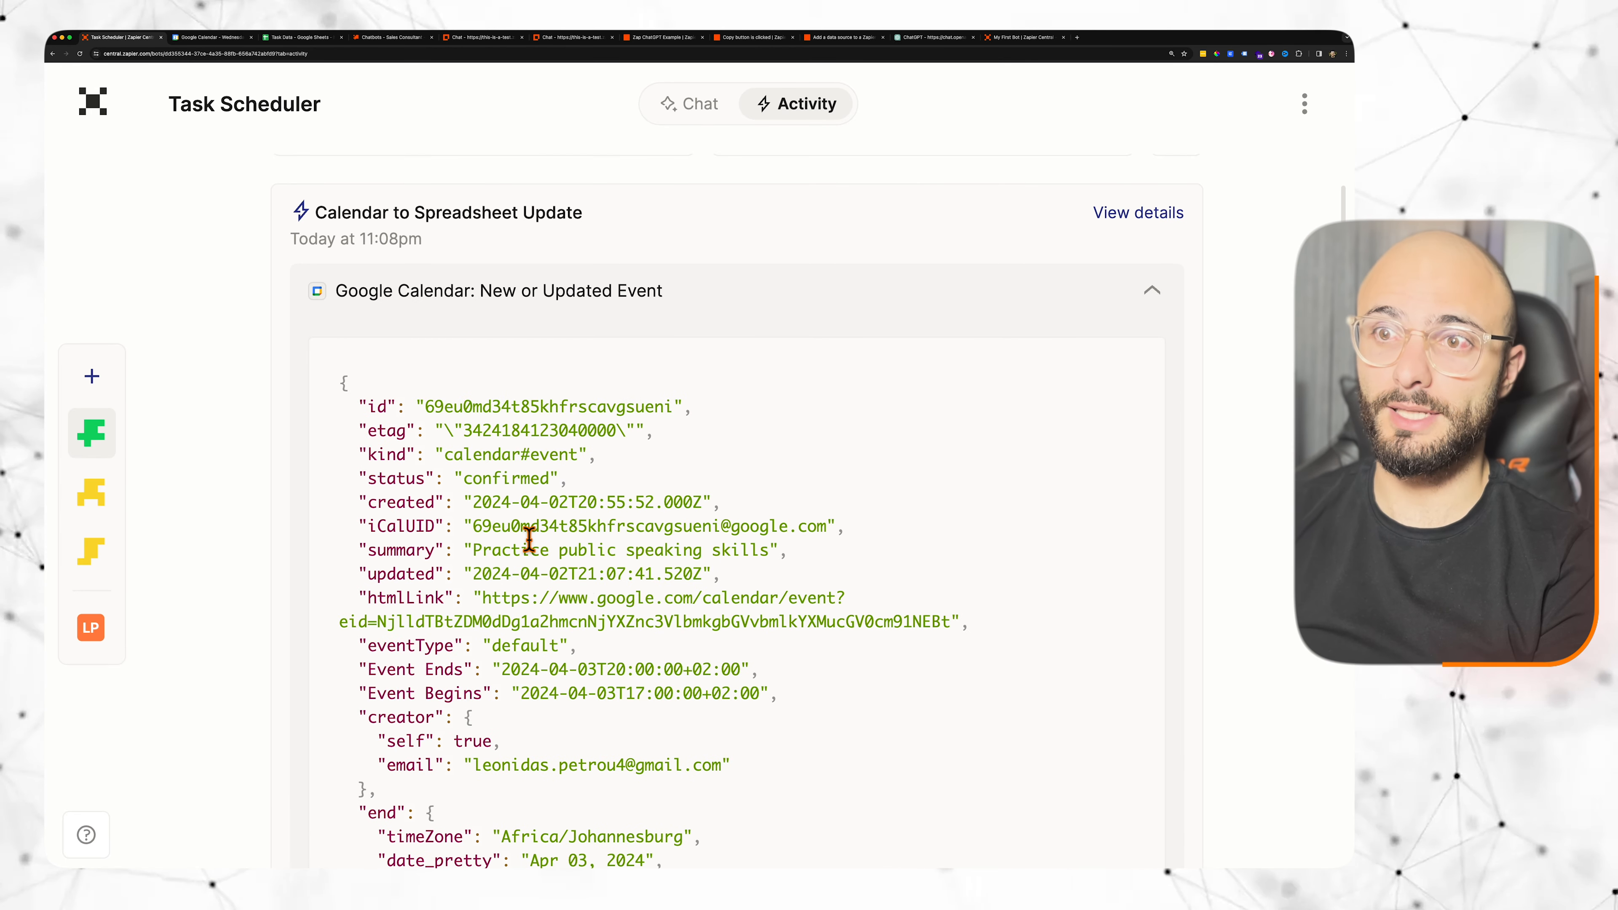
pyautogui.moveTo(473, 552); pyautogui.dragTo(781, 551)
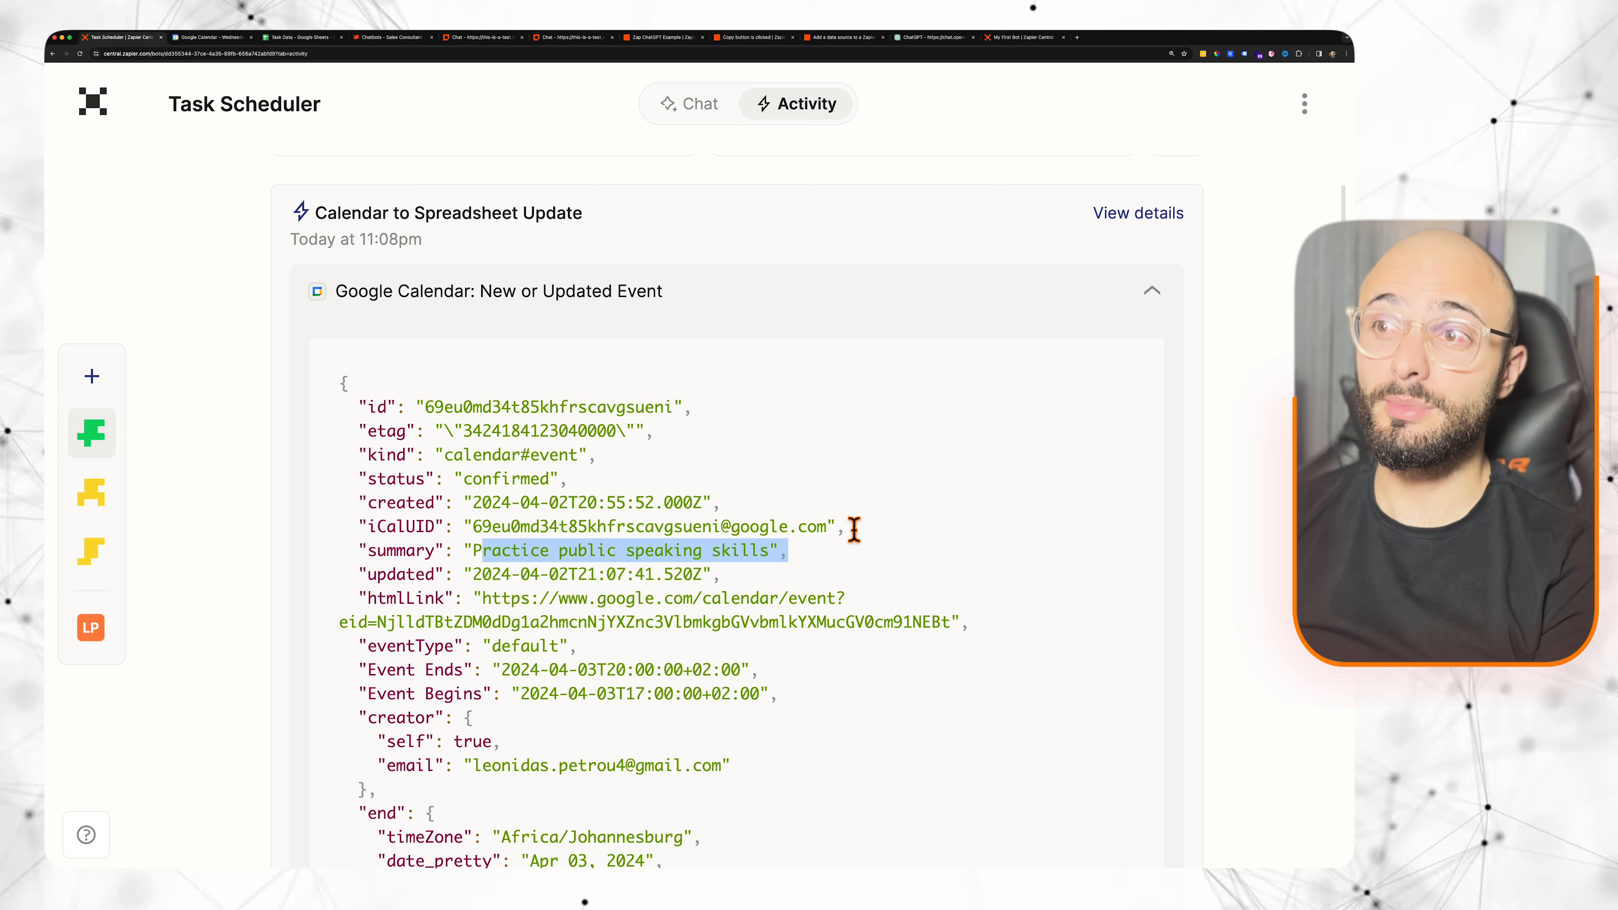
pyautogui.click(1133, 316)
# Step: Switch to the Task Data spreadsheet and check the duration of Practice public speaking skills in the Task List sheet
pyautogui.click(299, 37)
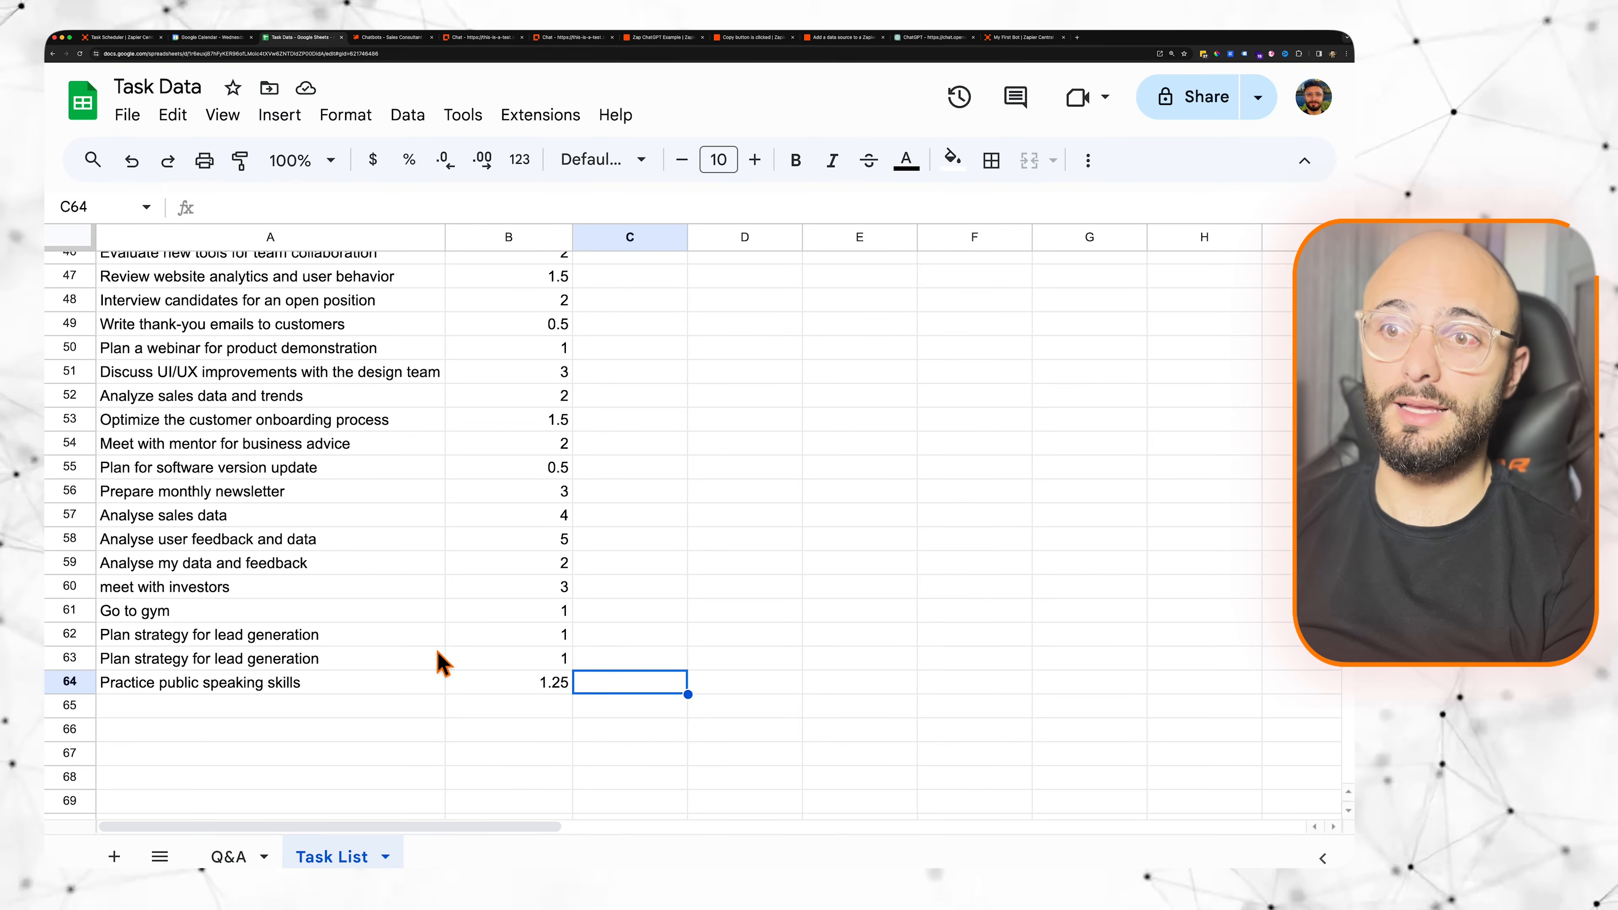
pyautogui.click(547, 682)
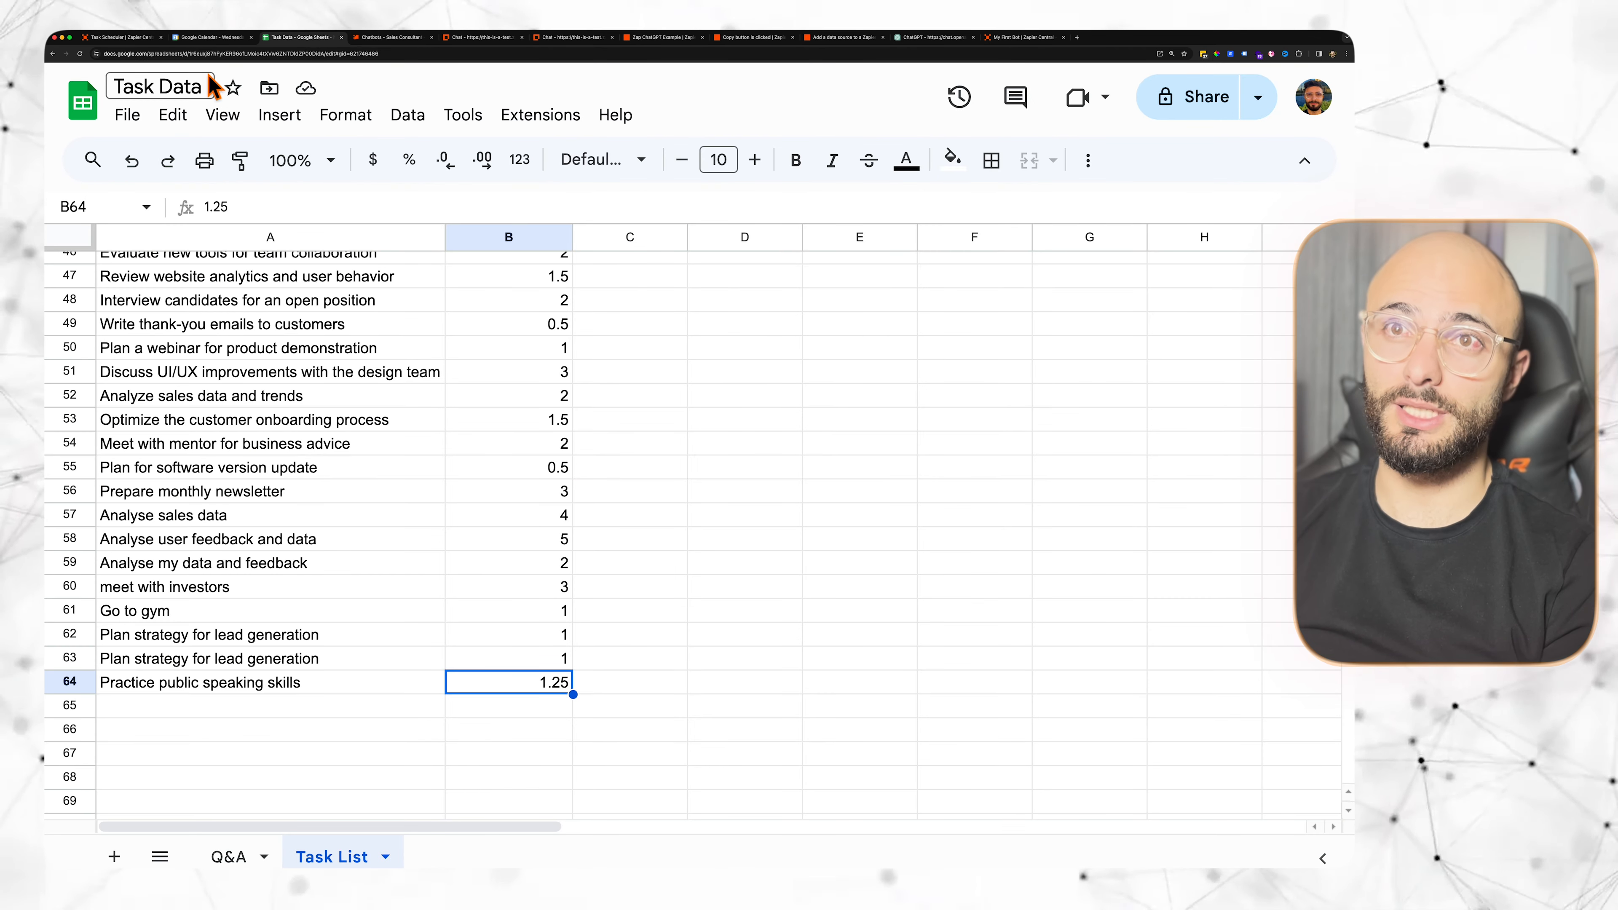
# Step: Return to the Task Scheduler activity, show runs of any status, and expand the event data of the latest Calendar to Spreadsheet Update run
pyautogui.click(124, 37)
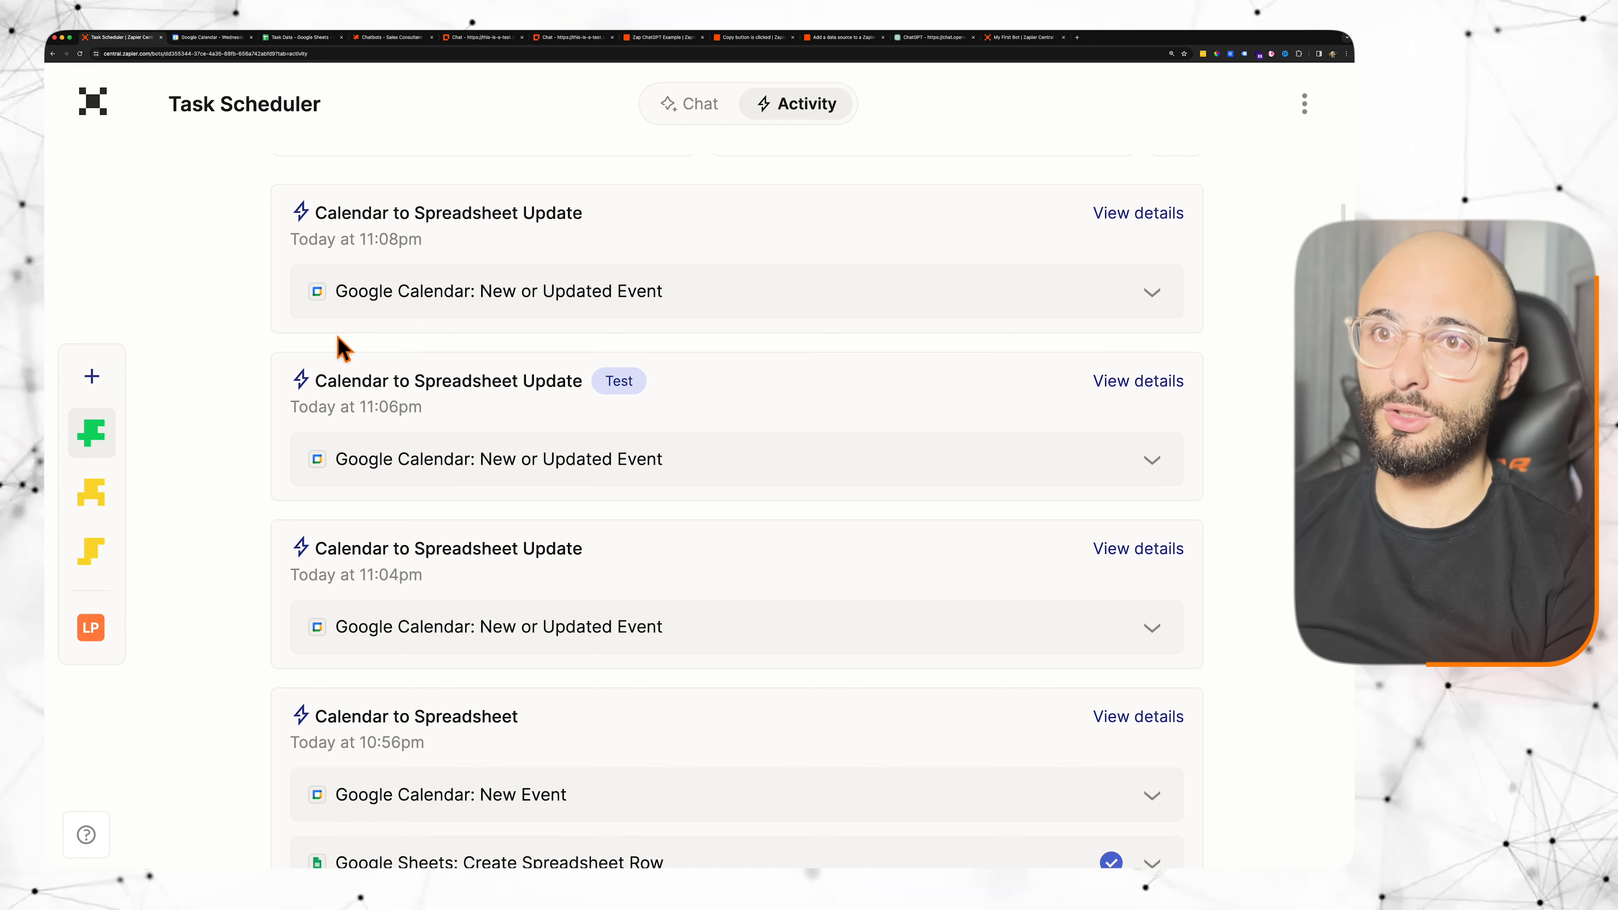
pyautogui.scroll(-1, 519, 534)
pyautogui.scroll(-3, 519, 534)
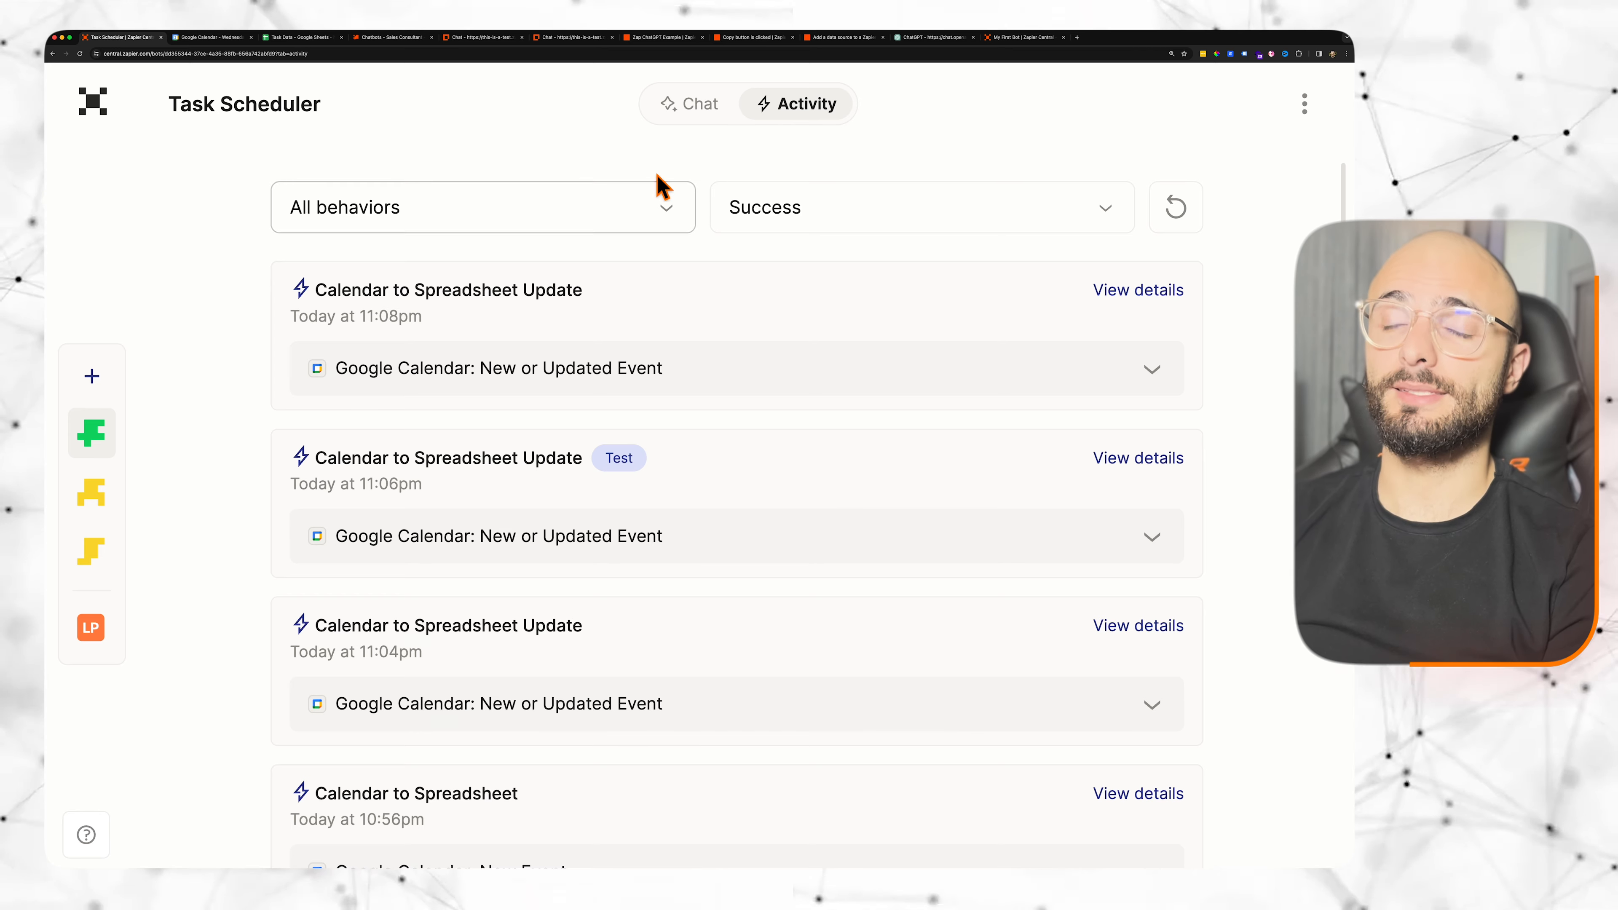
pyautogui.click(809, 111)
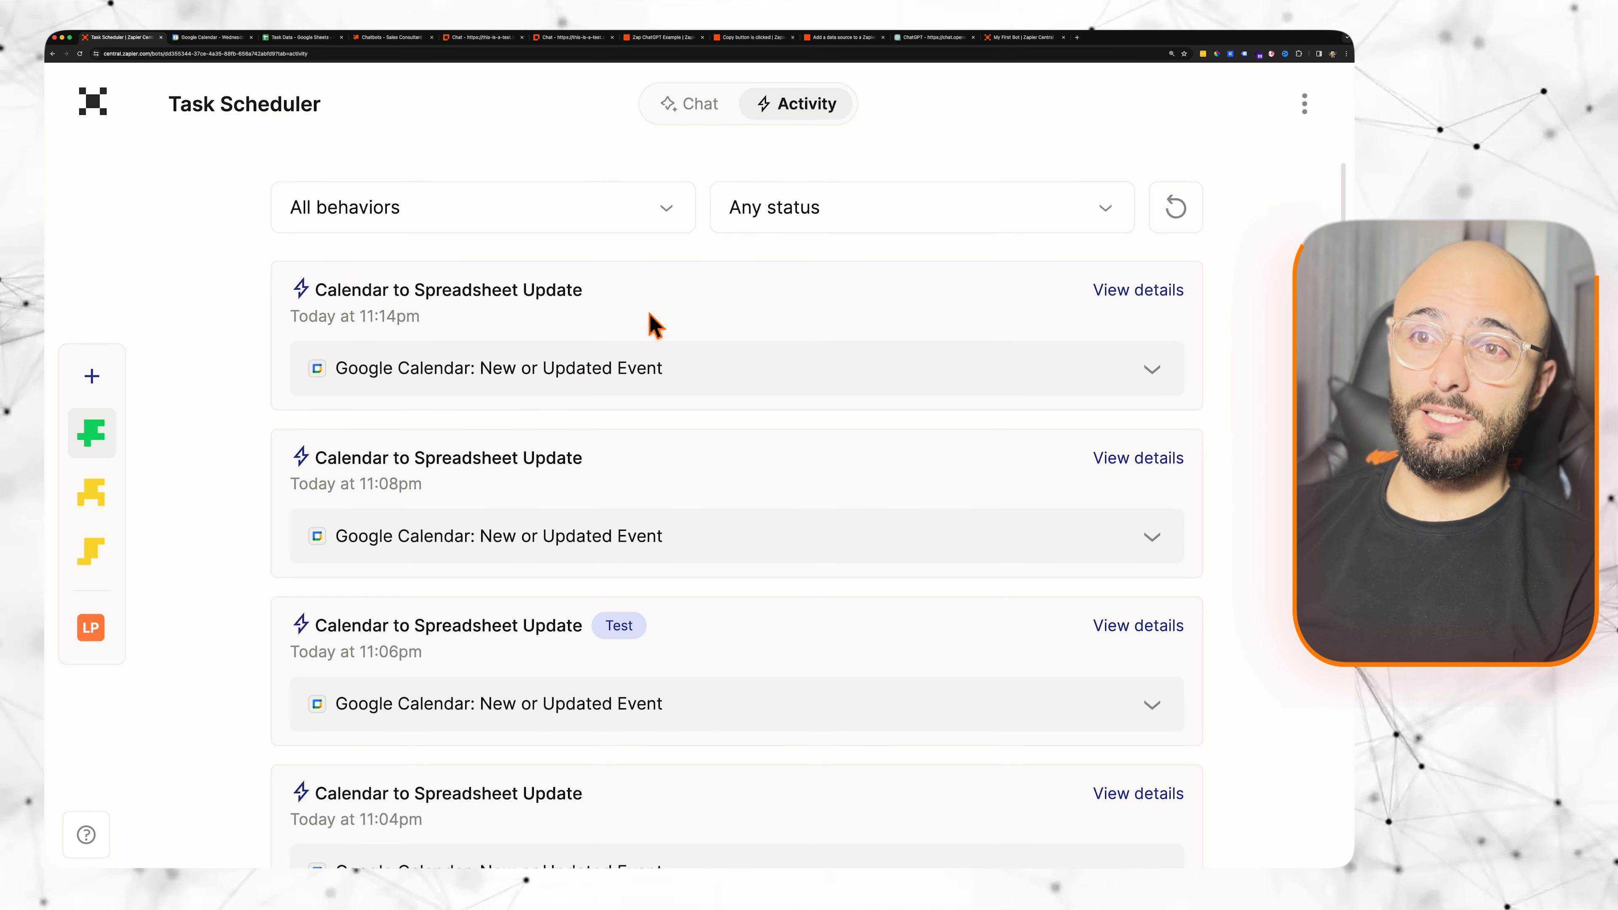
pyautogui.click(641, 389)
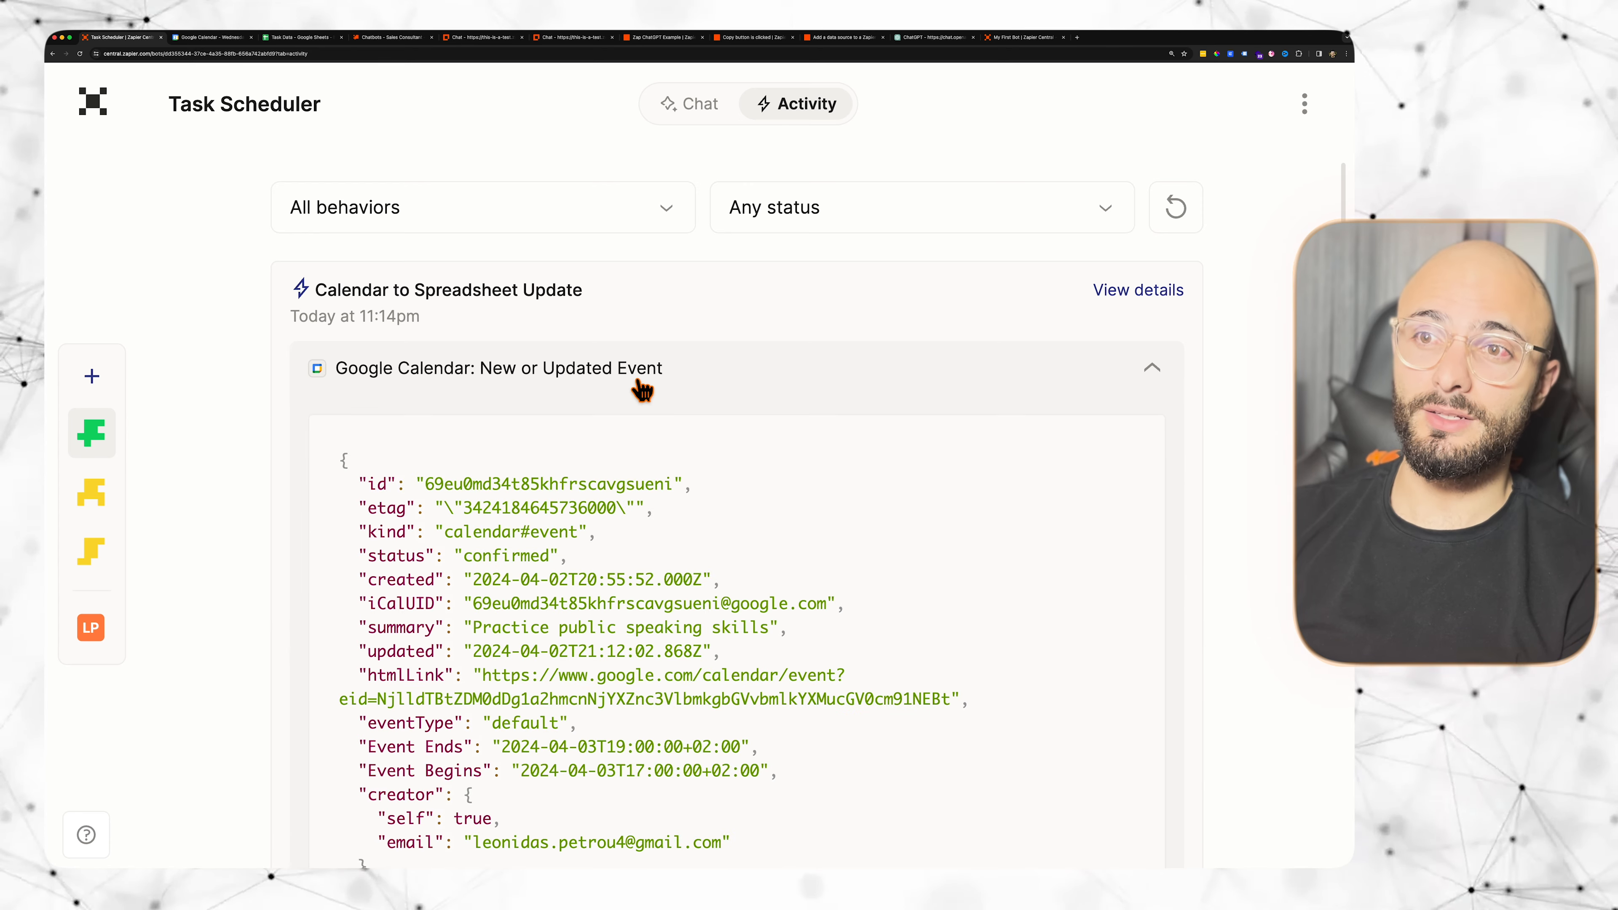
# Step: Check the event summary in the latest Calendar to Spreadsheet Update run's data and collapse the event details
pyautogui.moveTo(484, 629); pyautogui.dragTo(778, 628)
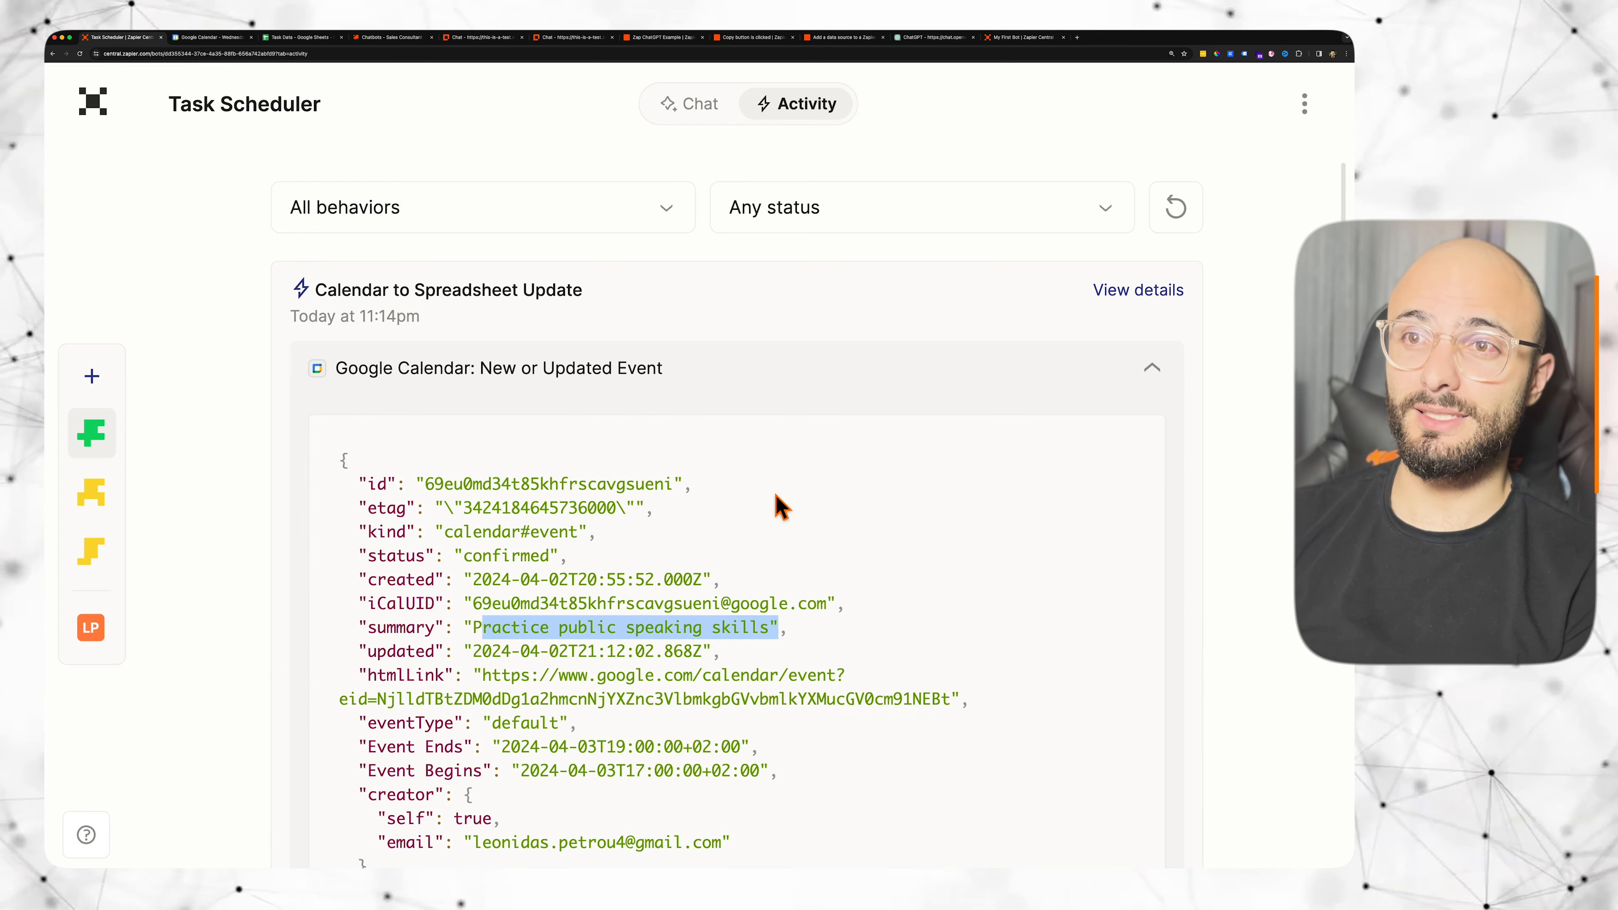
pyautogui.click(714, 375)
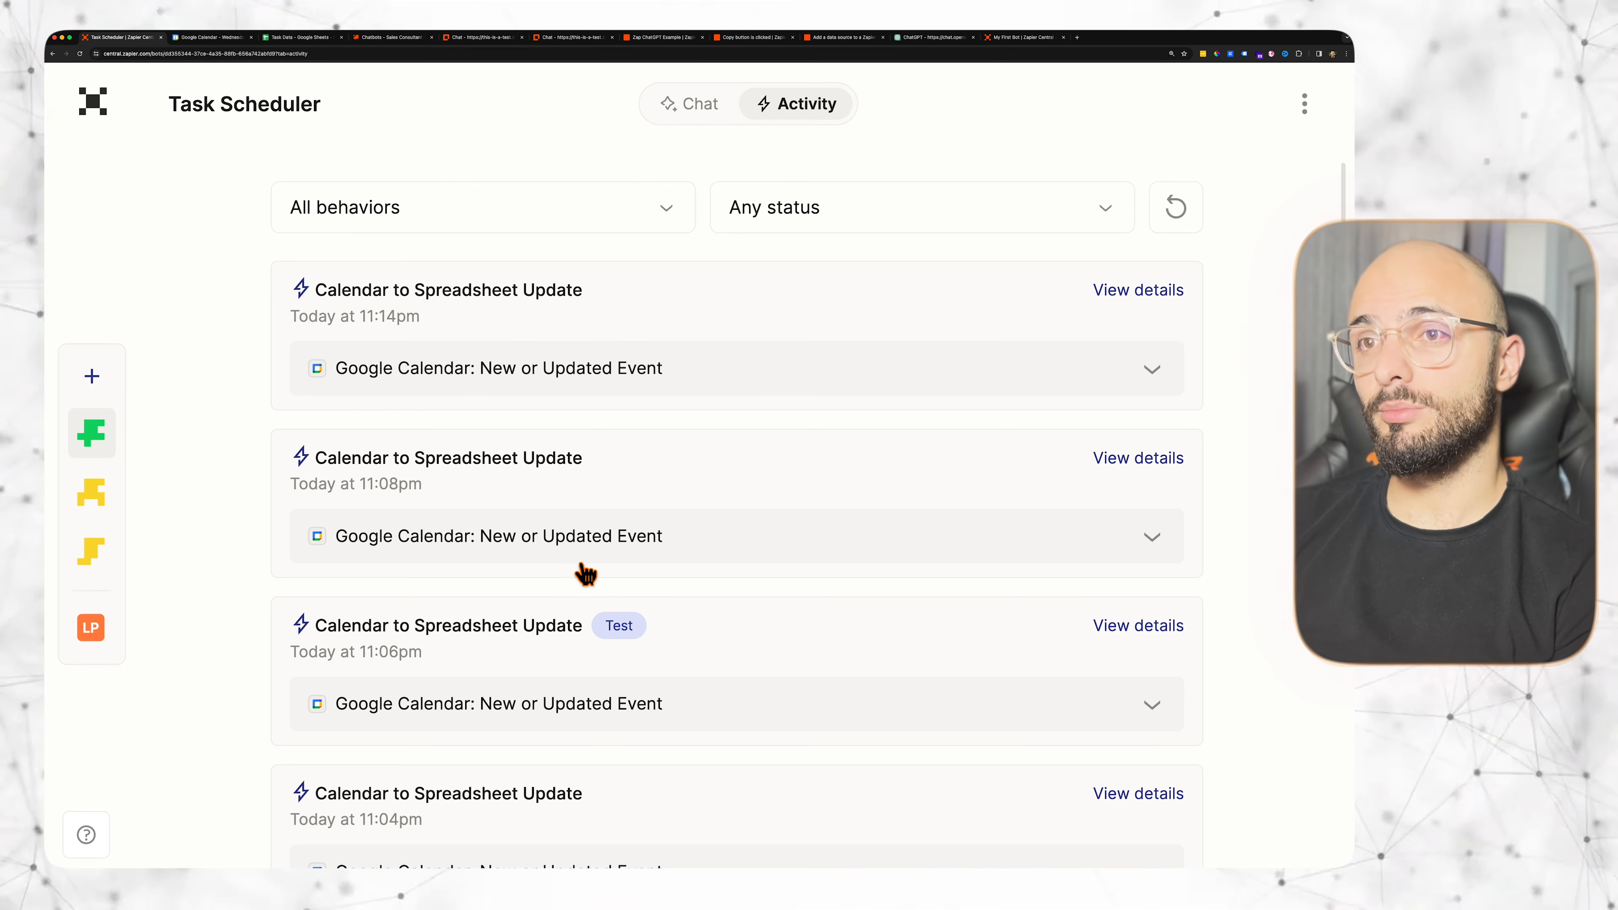
# Step: Return to the bot's chat, review the instructions and actions of the Calendar to Spreadsheet Update behavior, and close it
pyautogui.click(706, 121)
pyautogui.click(481, 644)
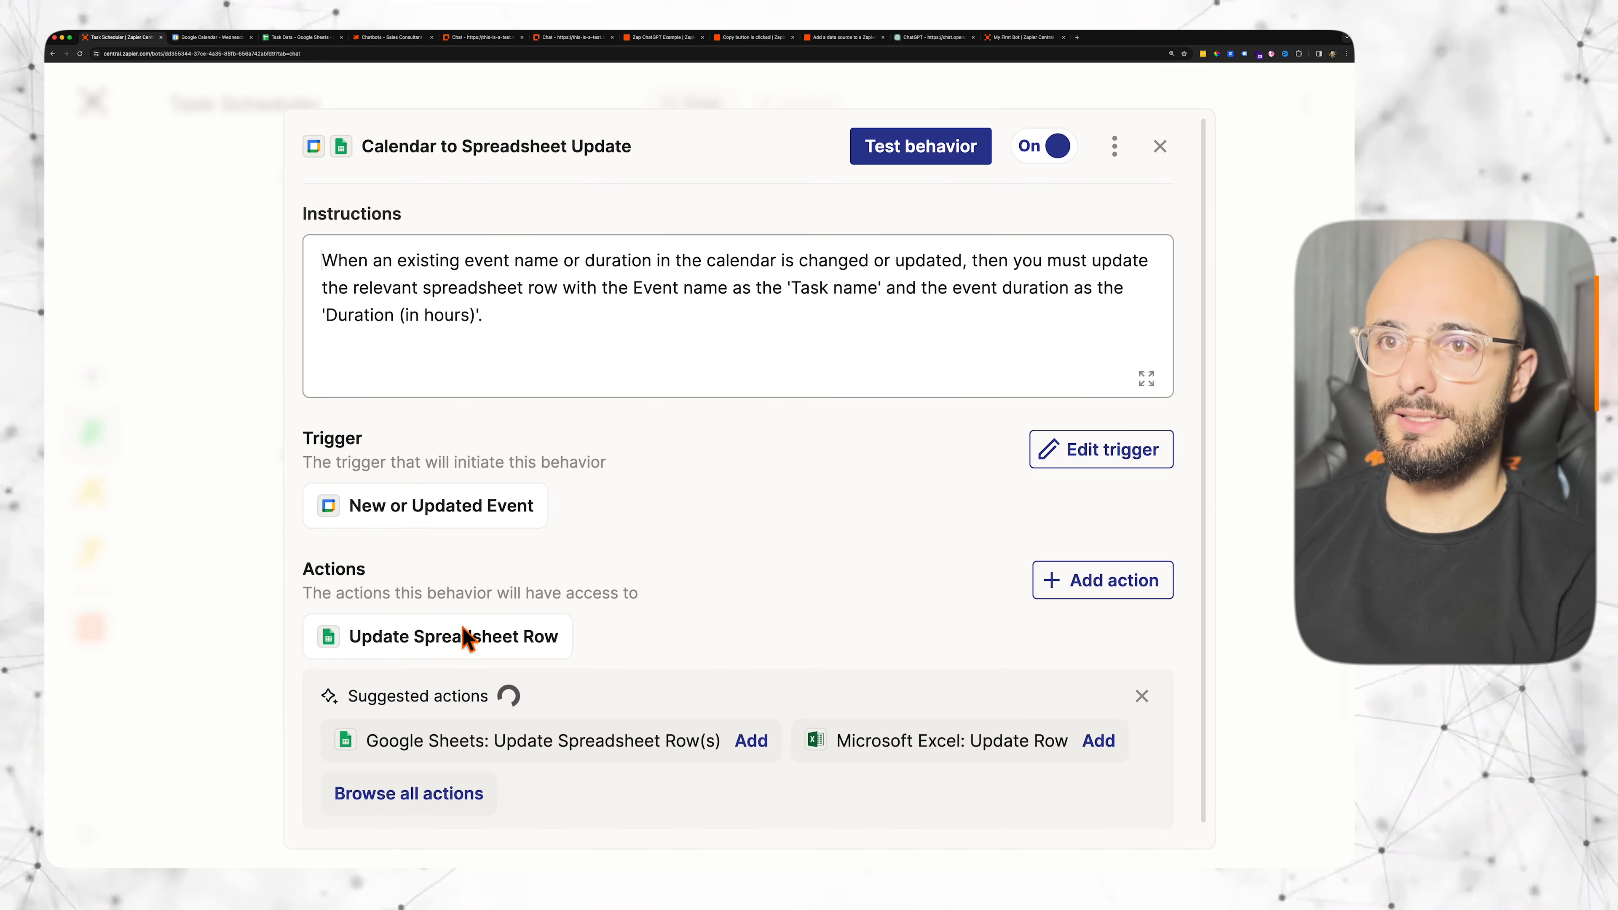
pyautogui.moveTo(313, 593); pyautogui.dragTo(346, 572)
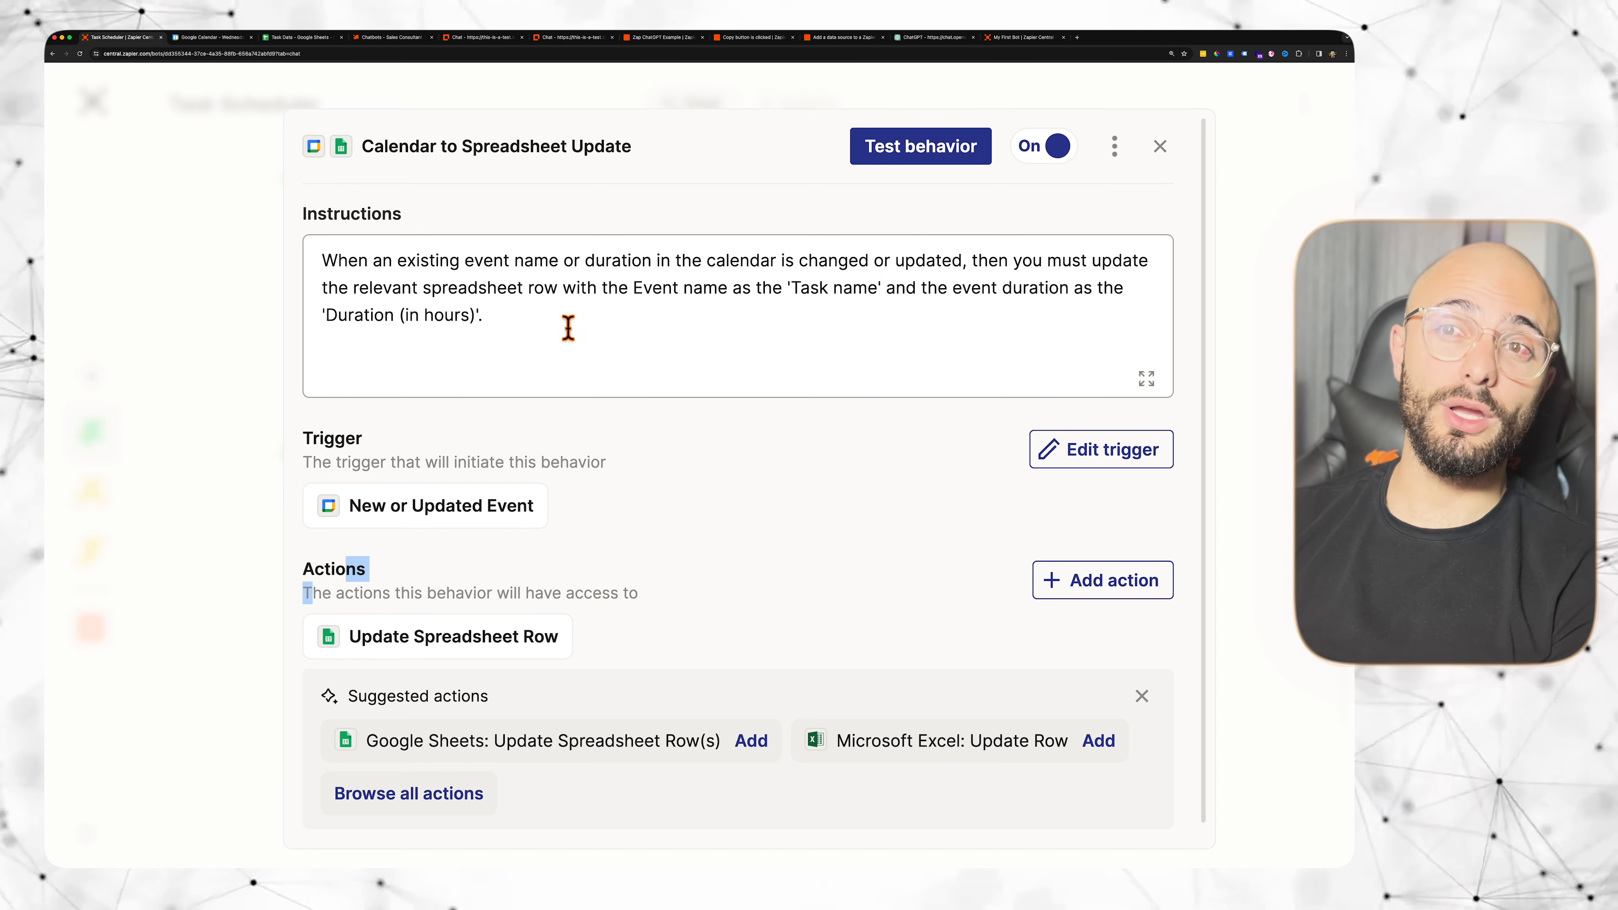
pyautogui.moveTo(568, 329); pyautogui.dragTo(314, 275)
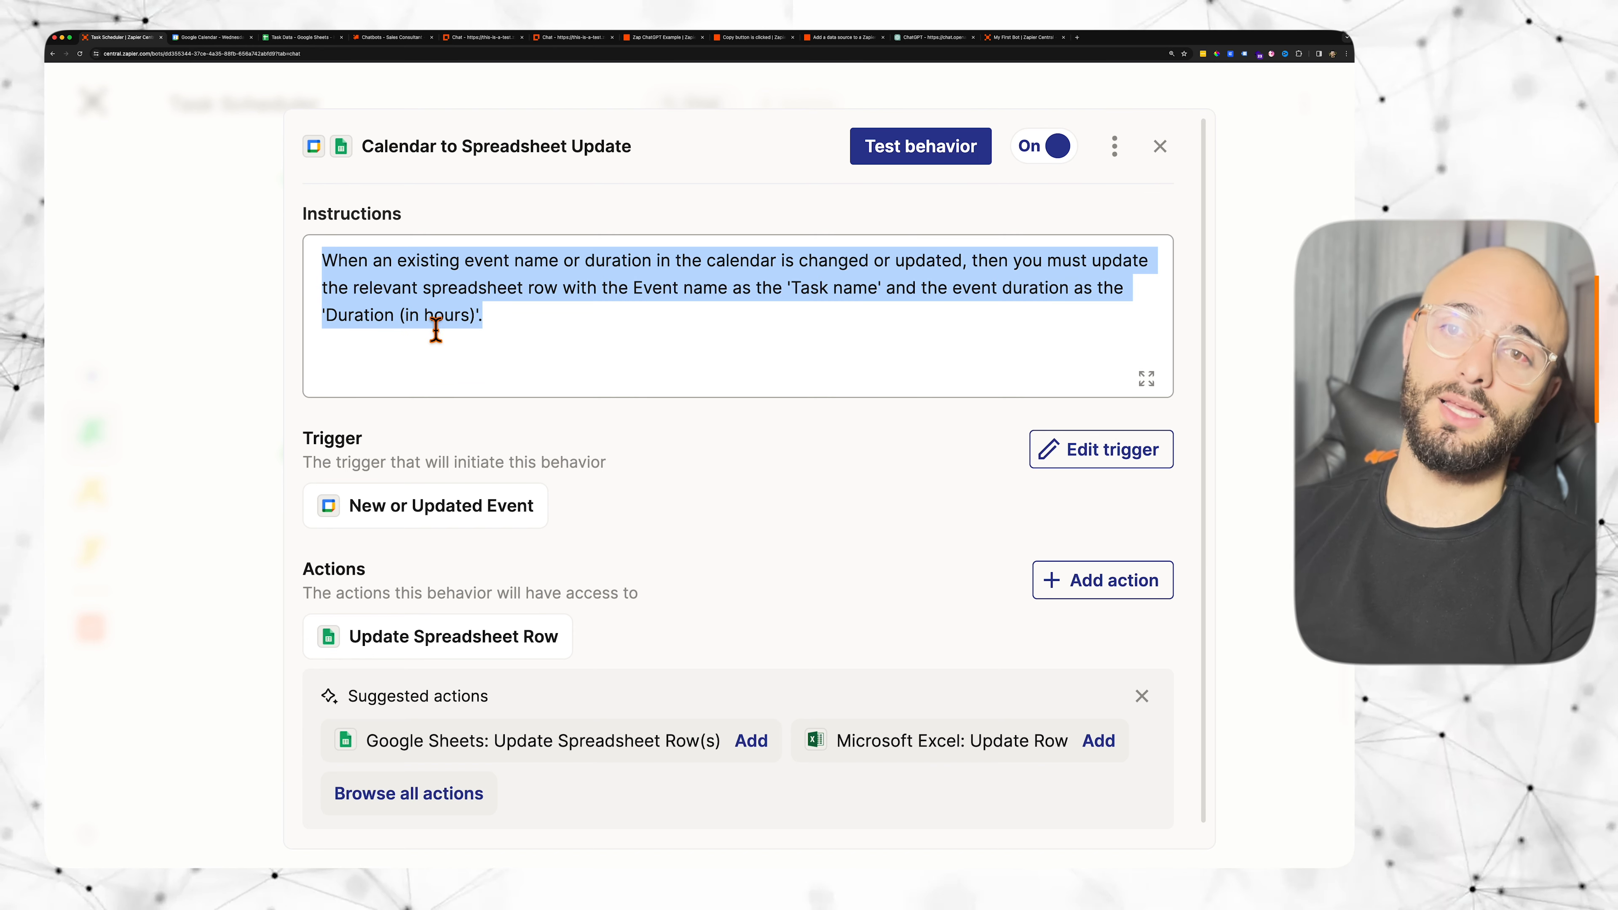
pyautogui.click(535, 311)
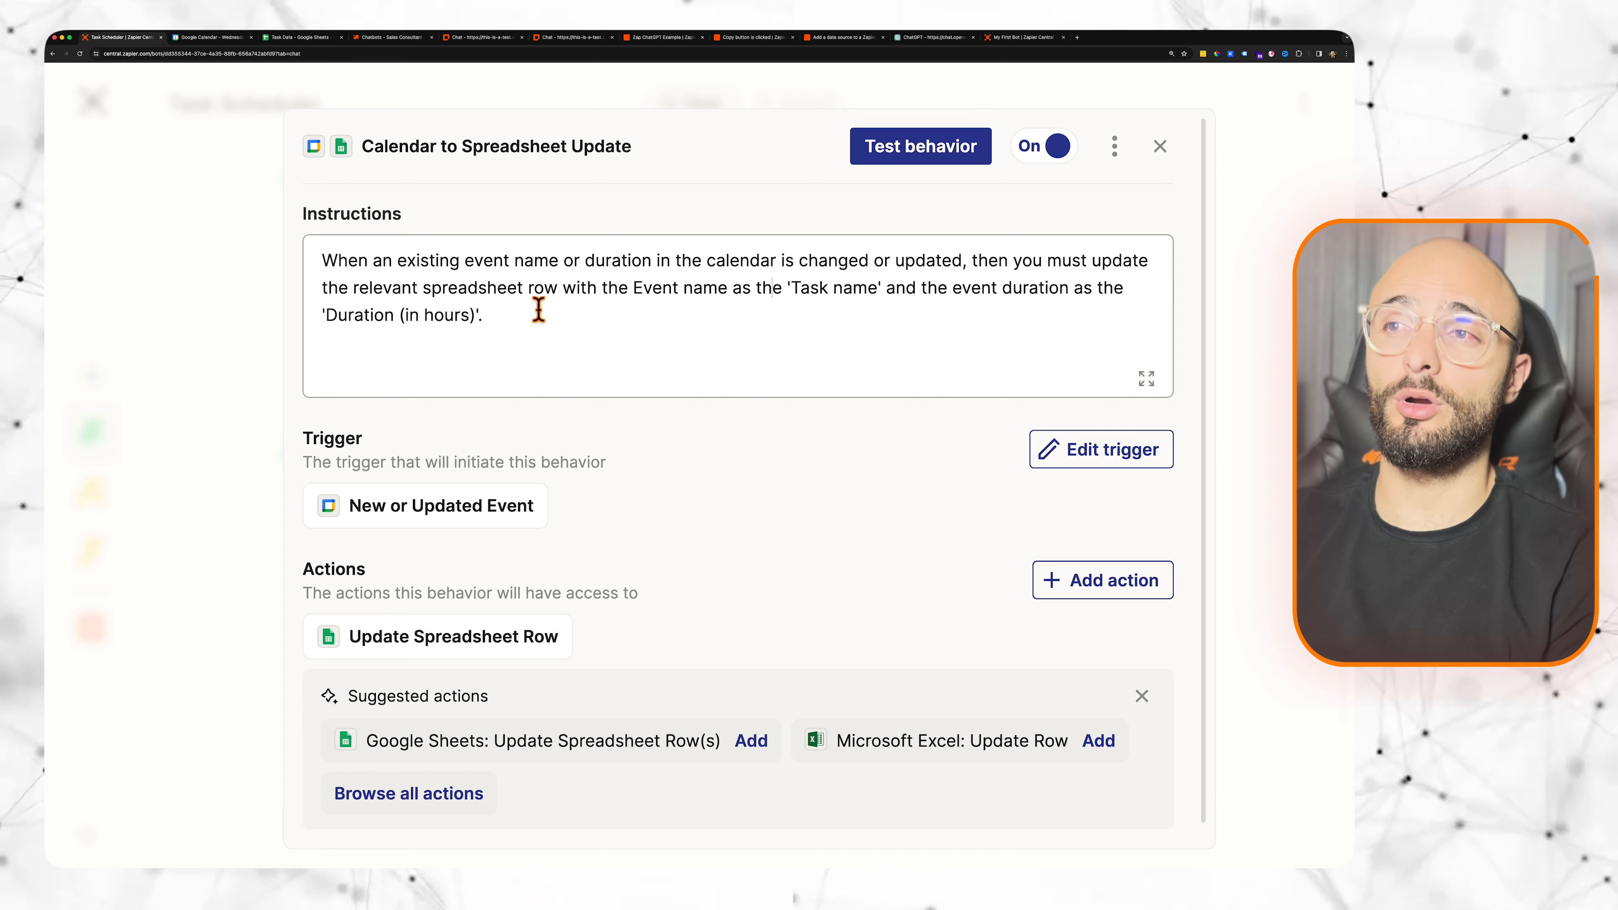
pyautogui.click(1170, 158)
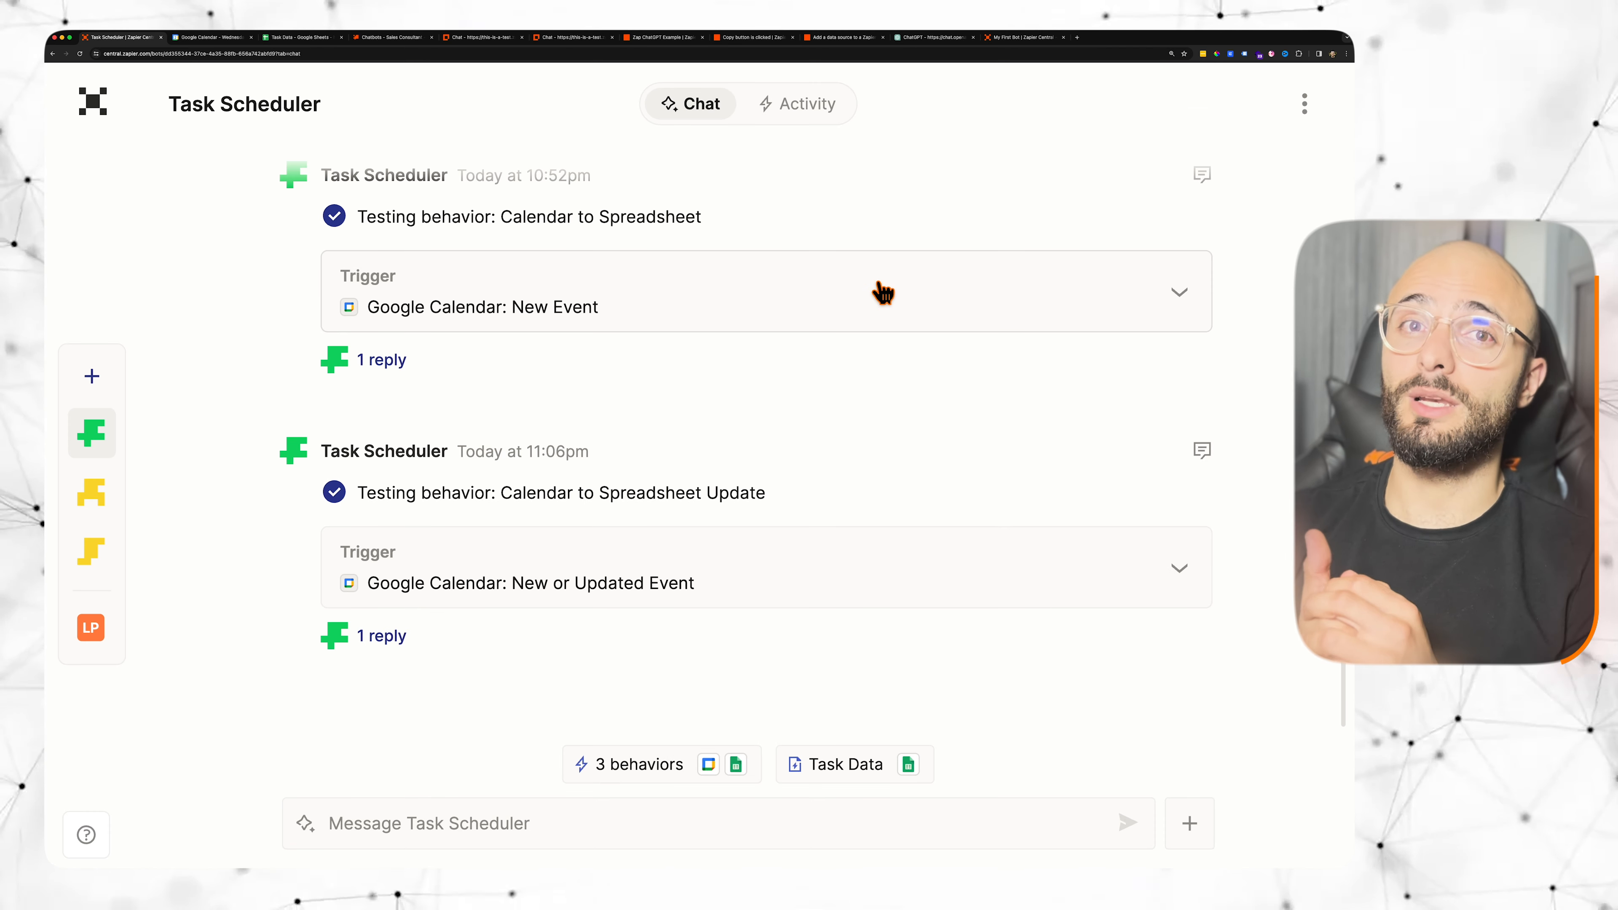